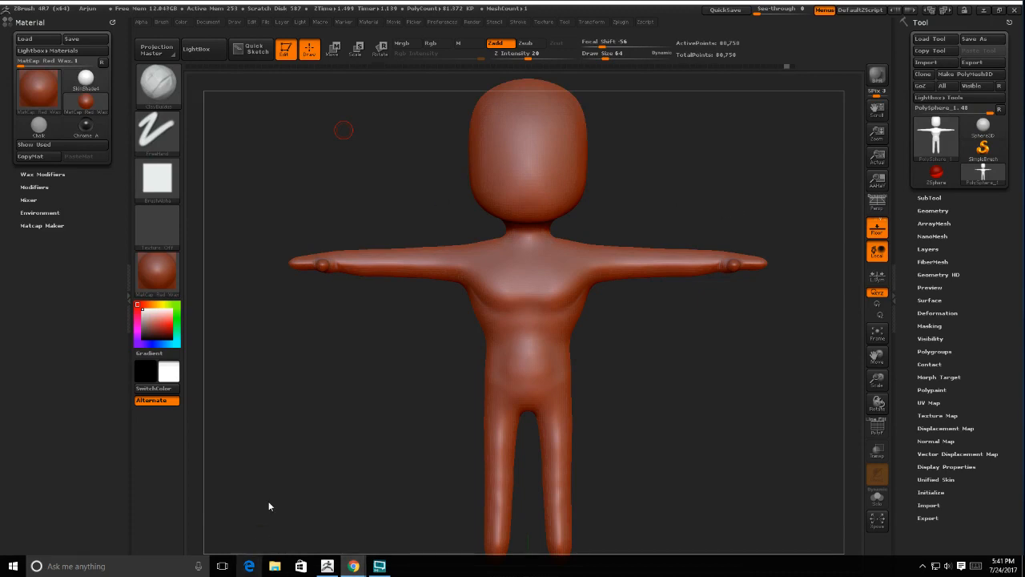
{"action": "left_click", "coordinate": [385, 569]}
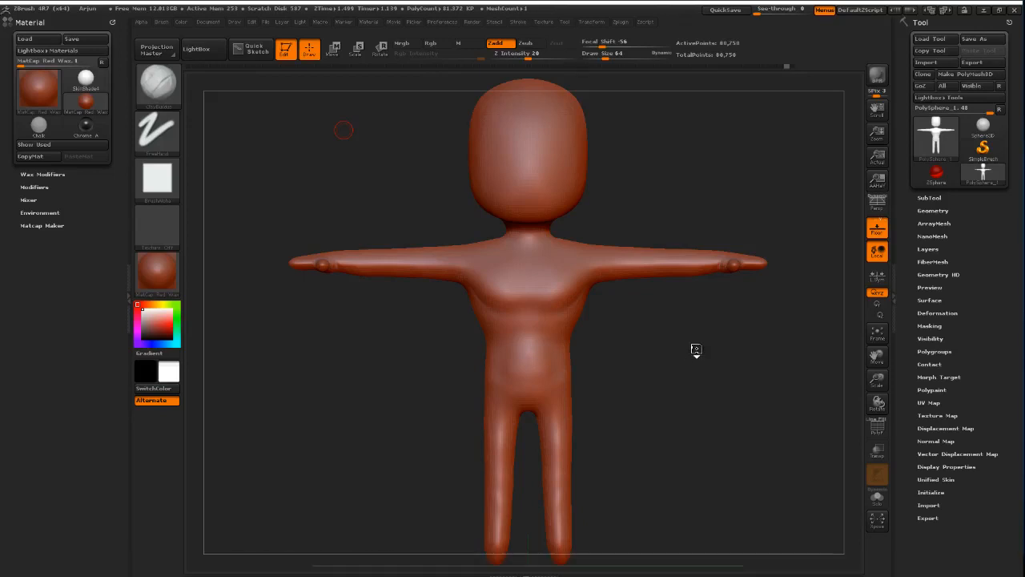
{"action": "left_click_drag", "start_coordinate": [599, 371], "coordinate": [638, 368]}
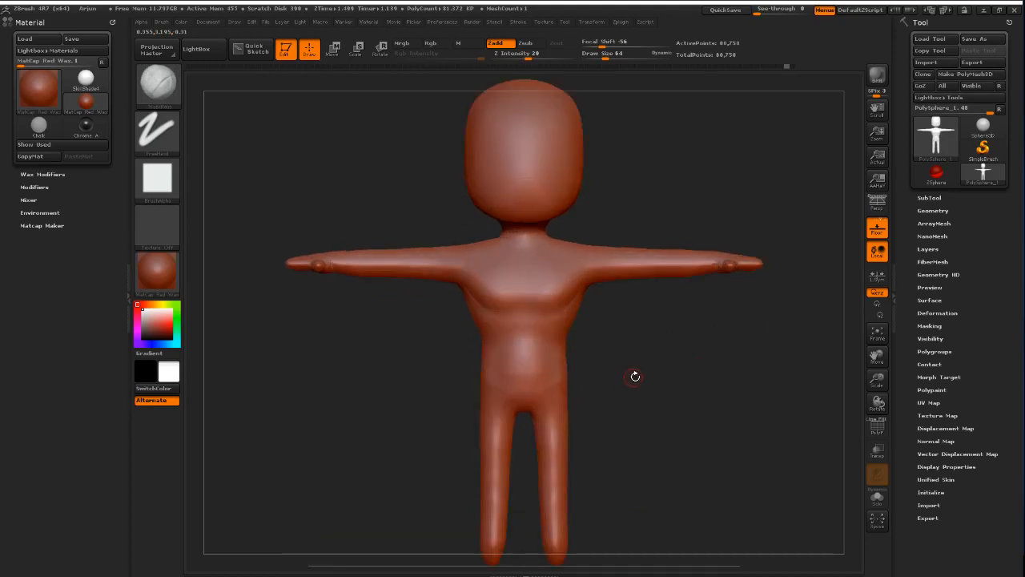
{"action": "mouse_move", "coordinate": [634, 377]}
{"action": "left_mouse_down"}
{"action": "mouse_move", "coordinate": [686, 382]}
{"action": "mouse_move", "coordinate": [661, 384]}
{"action": "left_mouse_up"}
- Open the reference image arjun2.png from the Digital Art folder and review it alongside the arjuna.png development sheet
{"action": "key", "text": "super"}
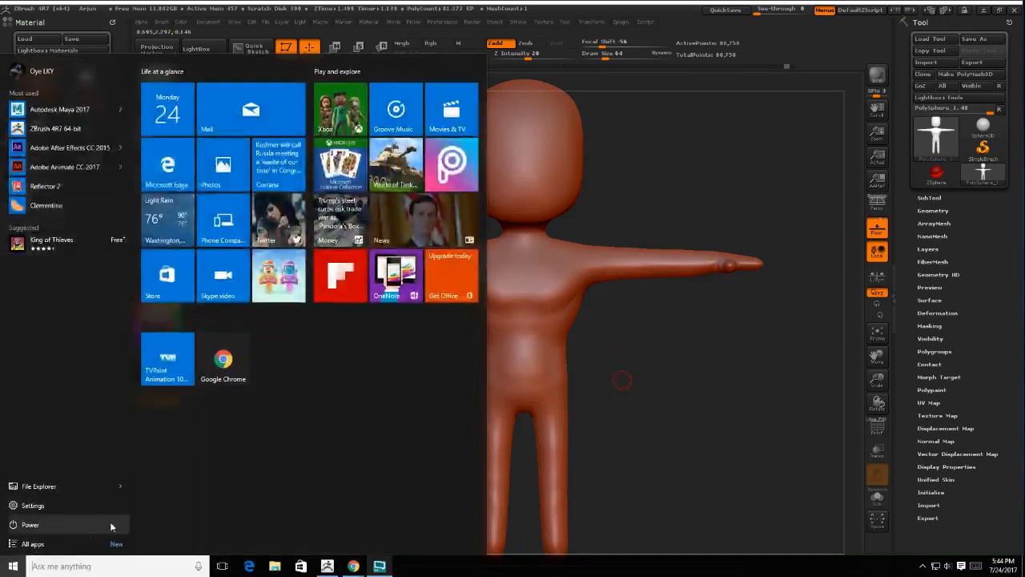
{"action": "left_click", "coordinate": [70, 486]}
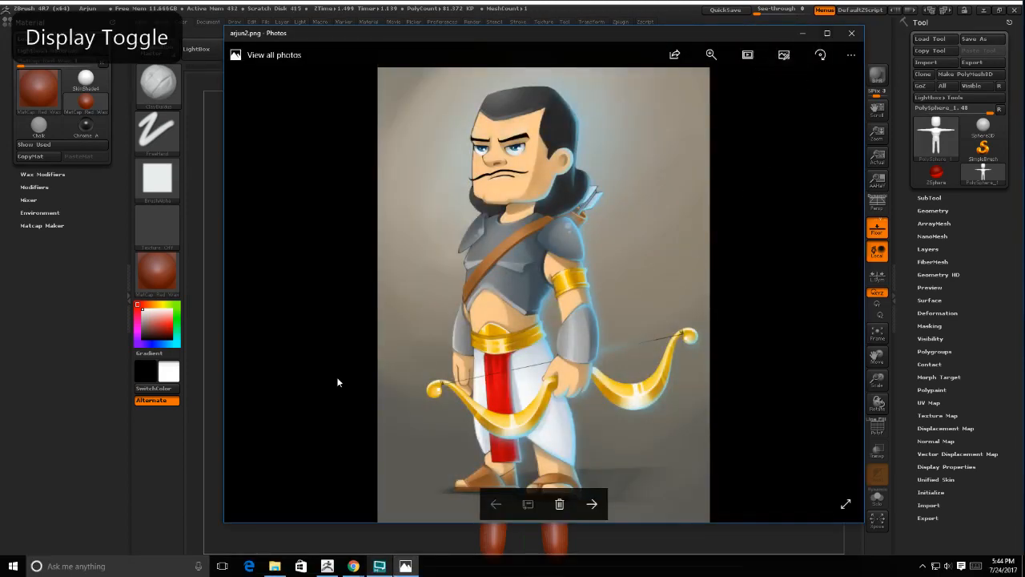
{"action": "mouse_move", "coordinate": [353, 565]}
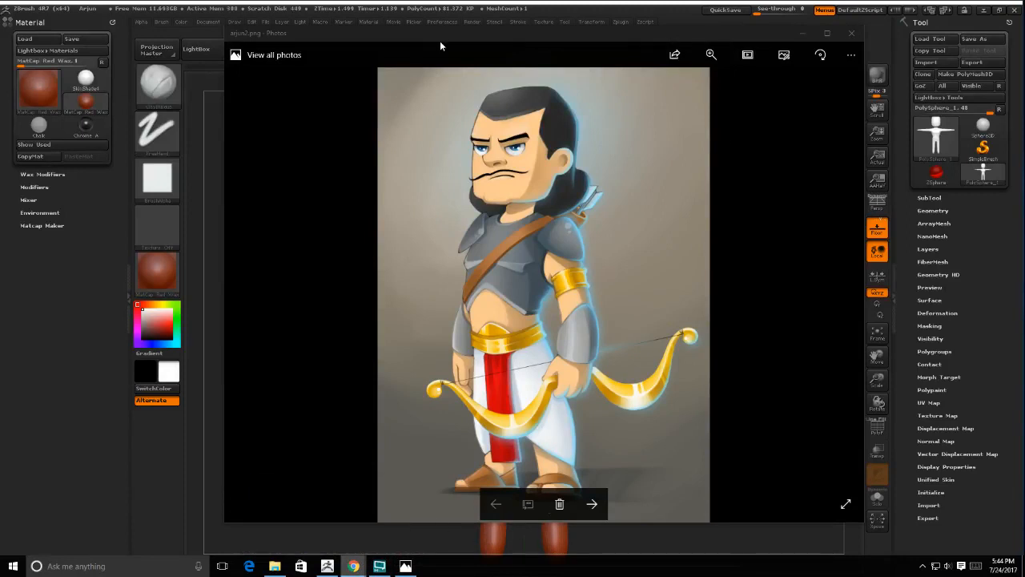
{"action": "left_click_drag", "start_coordinate": [444, 36], "coordinate": [429, 36]}
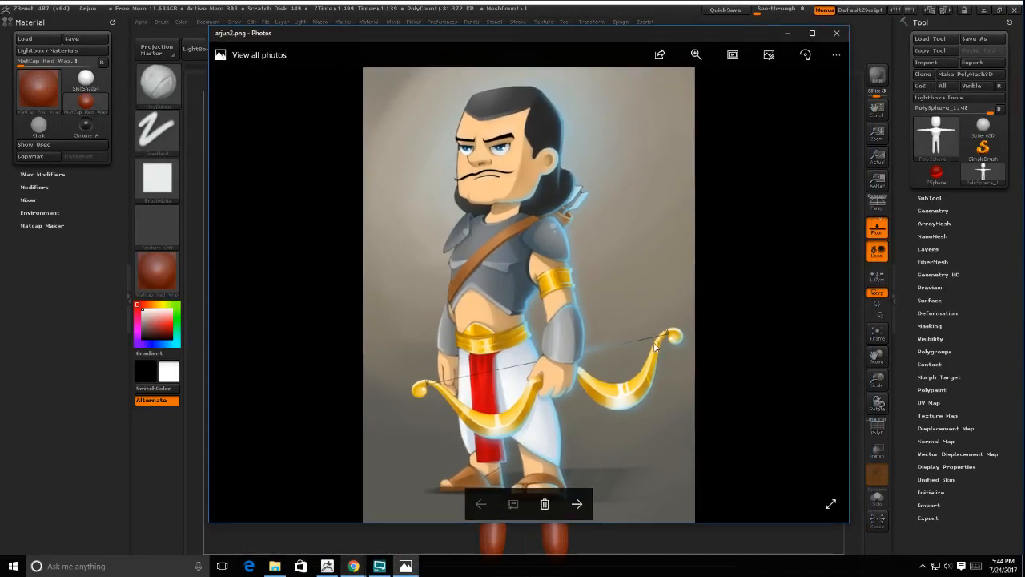
{"action": "key", "text": "Right"}
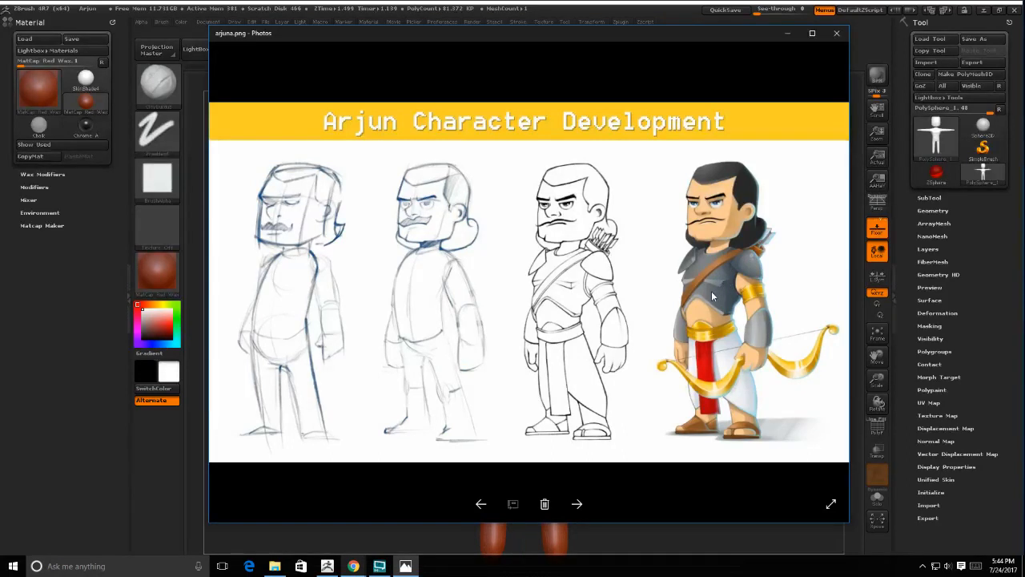
{"action": "key", "text": "Left"}
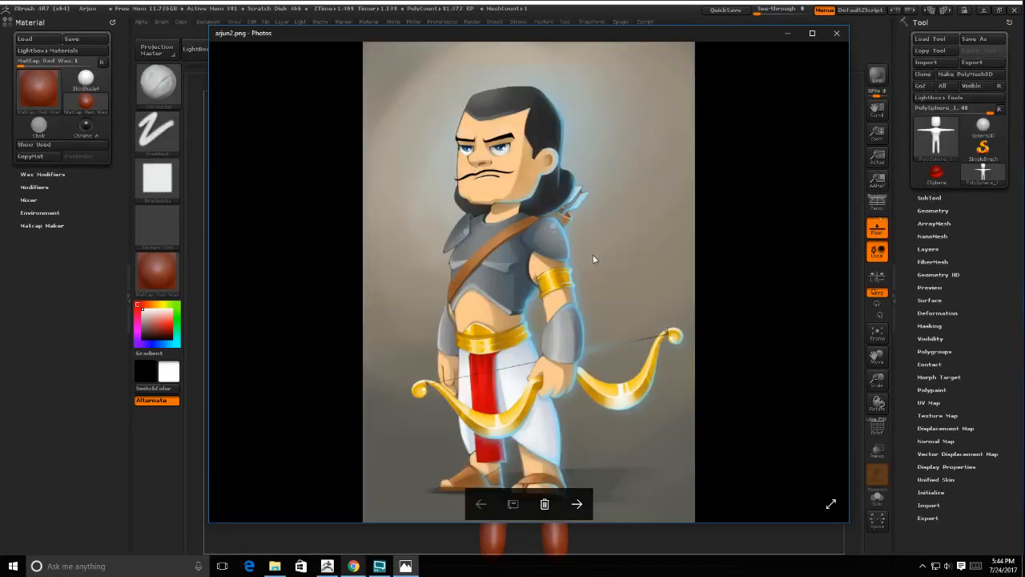
{"action": "left_click_drag", "start_coordinate": [702, 41], "coordinate": [730, 0]}
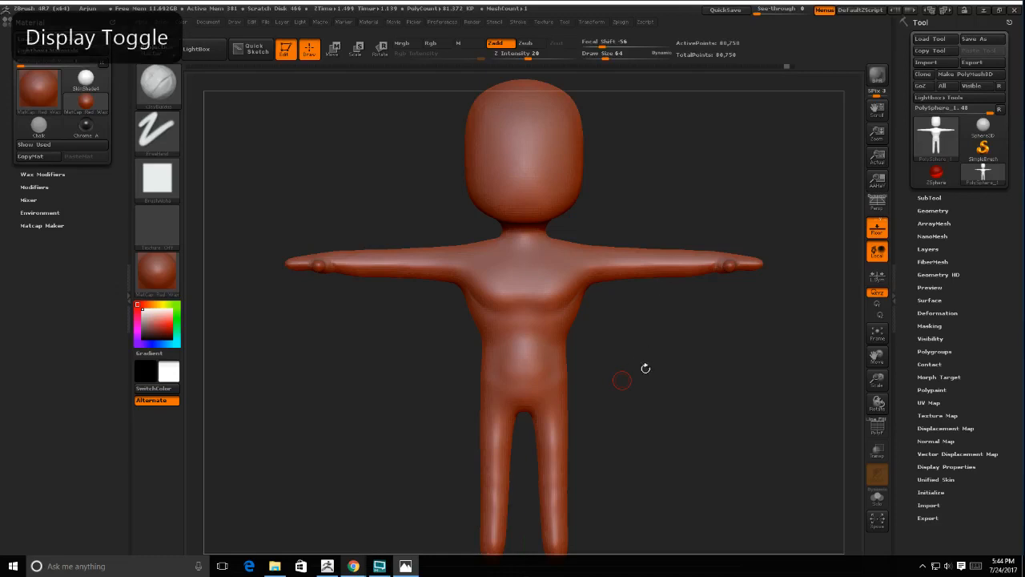
- Scrub the model's undo history from the finished body back to the initial sphere
{"action": "left_click", "coordinate": [633, 405]}
{"action": "mouse_move", "coordinate": [665, 353]}
{"action": "left_mouse_down"}
{"action": "mouse_move", "coordinate": [602, 352]}
{"action": "mouse_move", "coordinate": [686, 361]}
{"action": "mouse_move", "coordinate": [620, 371]}
{"action": "left_mouse_up"}
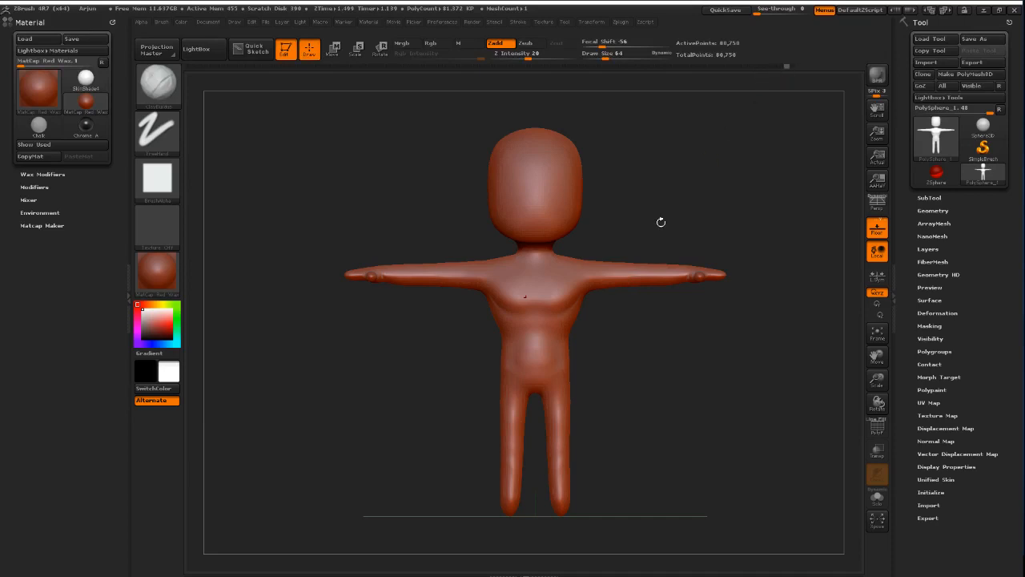
{"action": "left_click", "coordinate": [791, 69]}
{"action": "left_click_drag", "start_coordinate": [791, 69], "coordinate": [262, 73]}
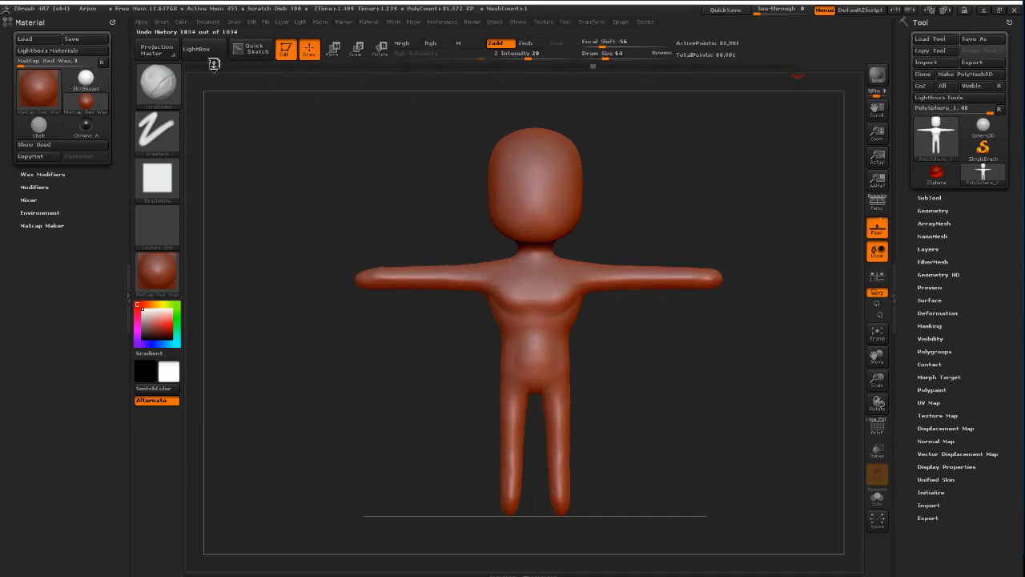
{"action": "left_click_drag", "start_coordinate": [192, 64], "coordinate": [187, 65]}
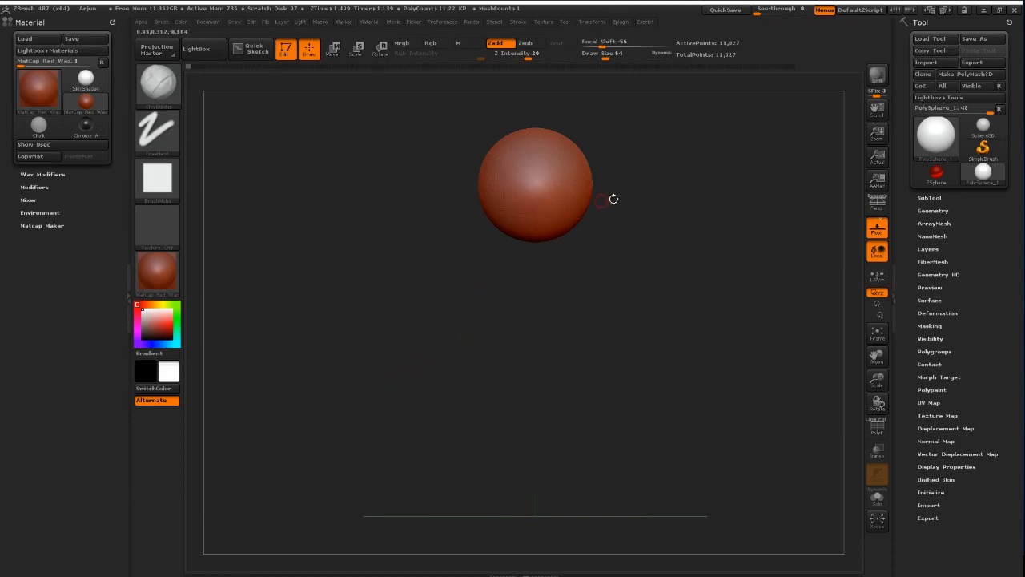
- Examine the starting sphere from several angles and distances, including the front view and its placement on the floor grid
{"action": "left_click_drag", "start_coordinate": [597, 238], "coordinate": [589, 310]}
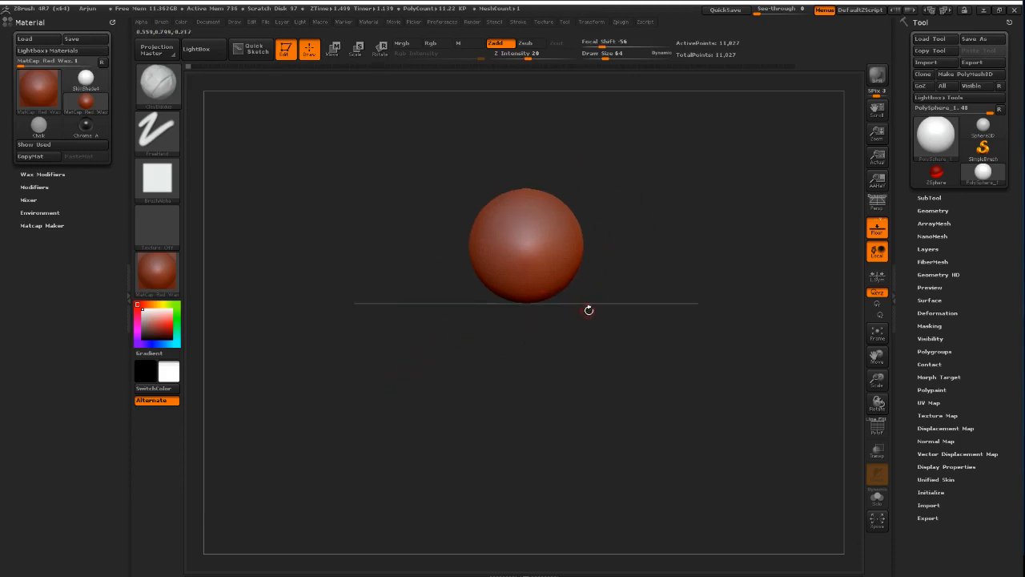
{"action": "key", "text": "alt+Tab"}
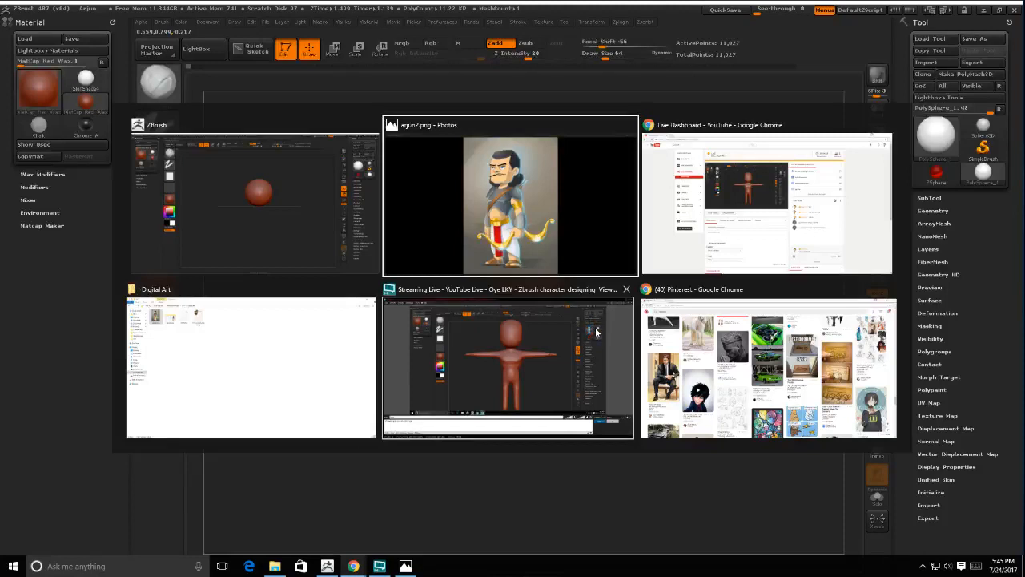
{"action": "key", "text": "Escape"}
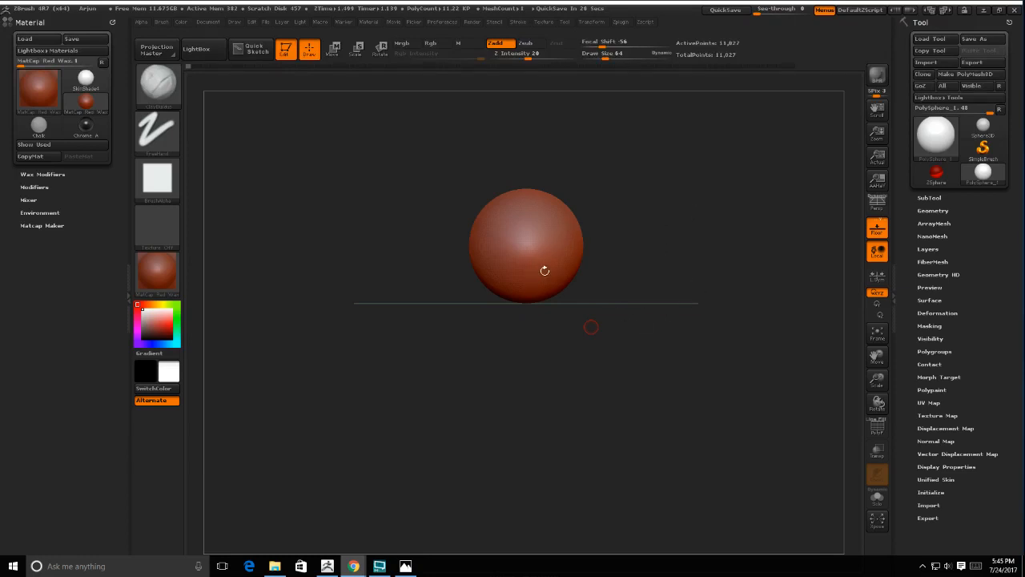
{"action": "mouse_move", "coordinate": [599, 266]}
{"action": "left_mouse_down"}
{"action": "mouse_move", "coordinate": [571, 332]}
{"action": "mouse_move", "coordinate": [619, 287]}
{"action": "mouse_move", "coordinate": [606, 284]}
{"action": "mouse_move", "coordinate": [592, 335]}
{"action": "left_mouse_up"}
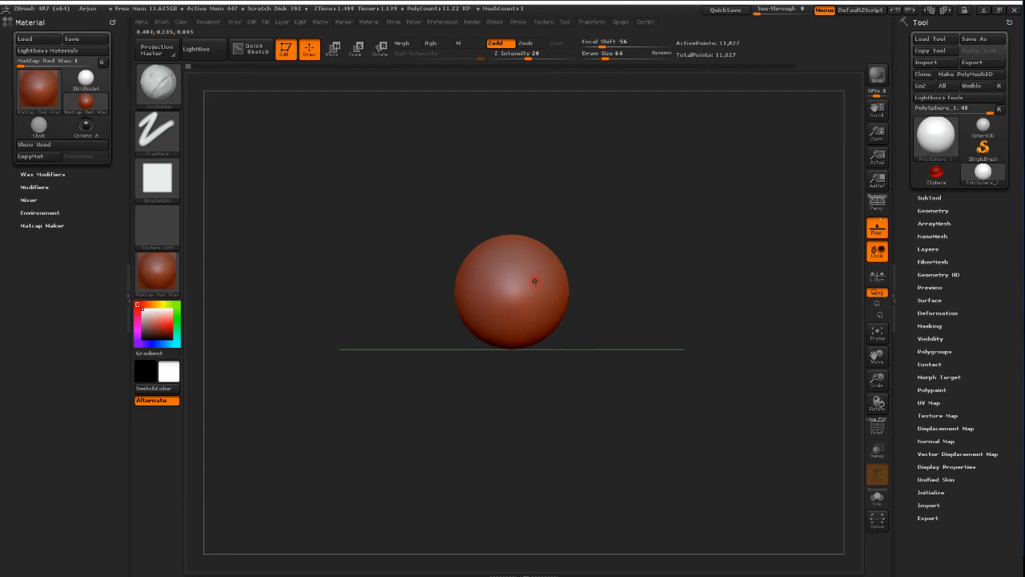
{"action": "left_click", "coordinate": [128, 297]}
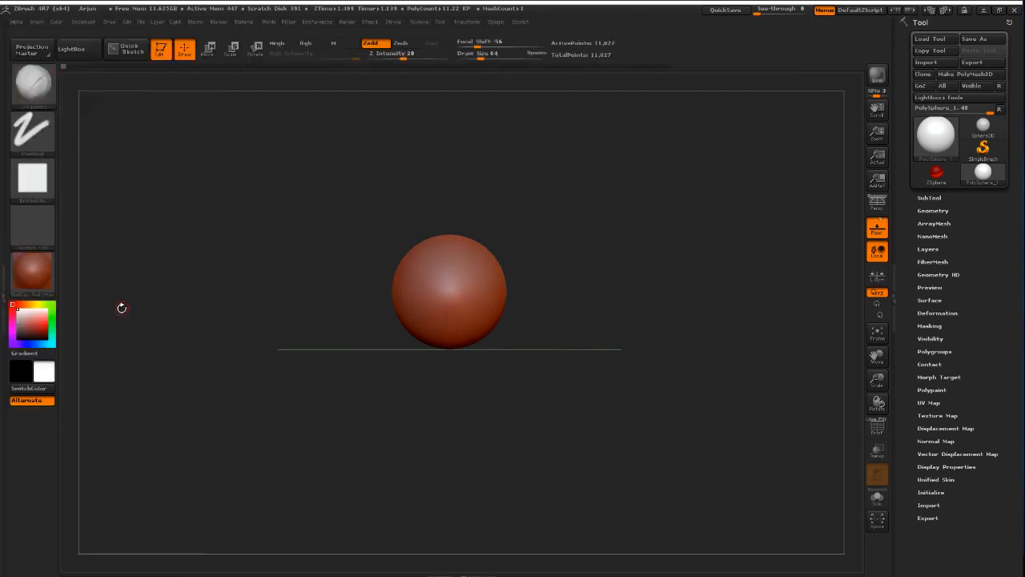
{"action": "left_click", "coordinate": [4, 298]}
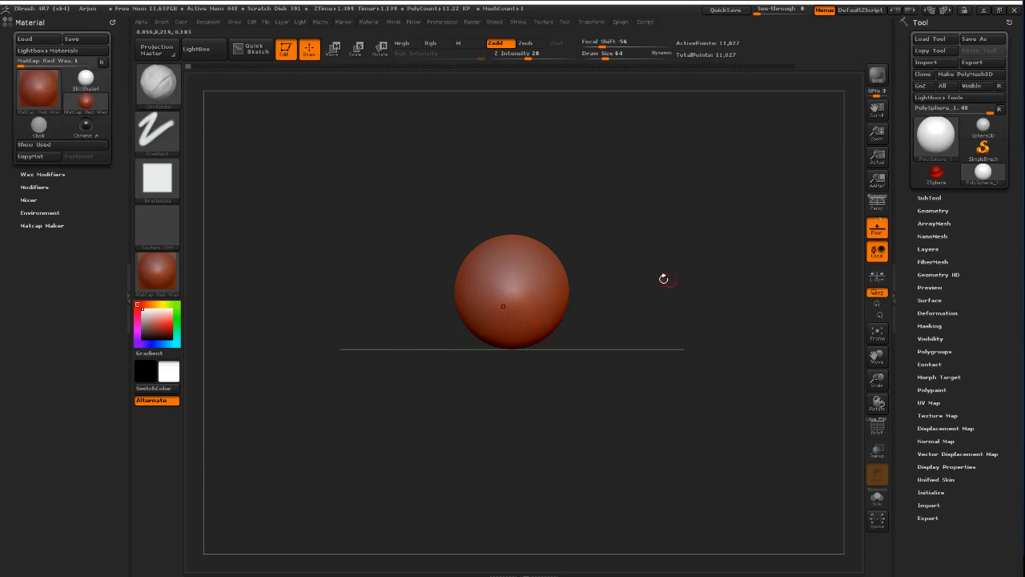
{"action": "left_click_drag", "start_coordinate": [648, 288], "coordinate": [606, 293]}
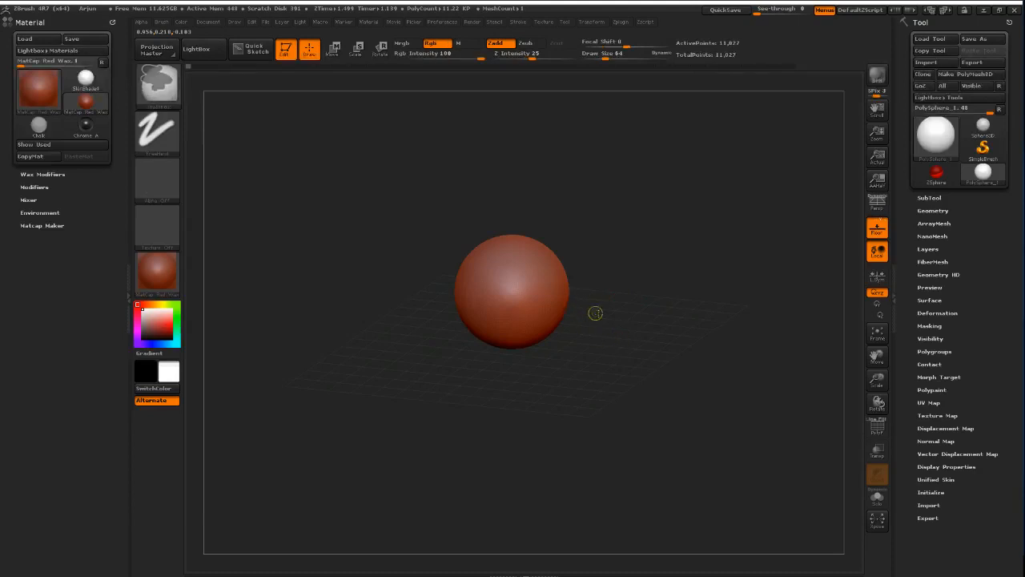
{"action": "right_click_drag", "start_coordinate": [595, 313], "coordinate": [622, 326], "text": "ctrl"}
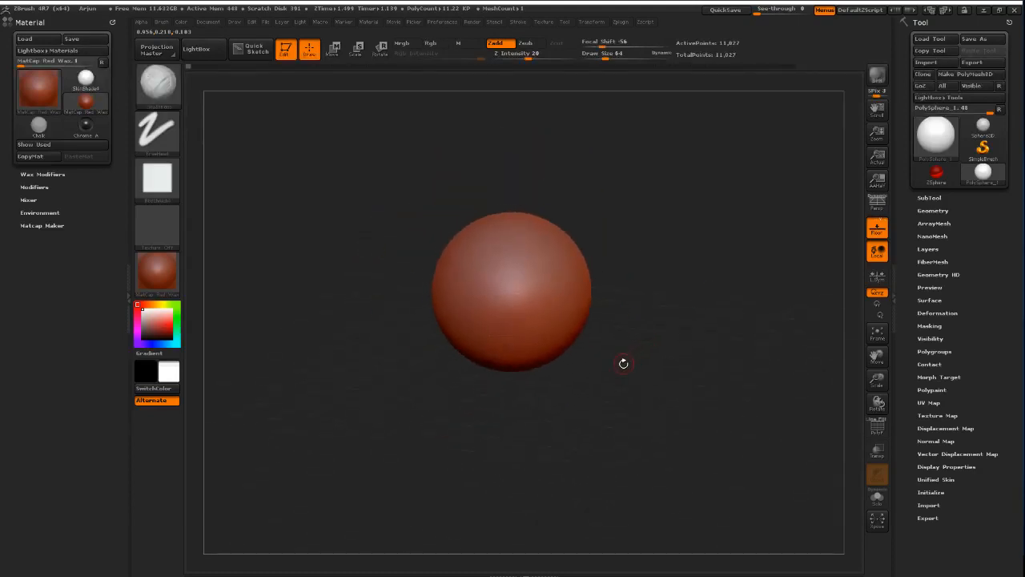
{"action": "mouse_move", "coordinate": [630, 318]}
{"action": "left_mouse_down", "text": "alt"}
{"action": "mouse_move", "coordinate": [728, 343]}
{"action": "mouse_move", "coordinate": [631, 313]}
{"action": "mouse_move", "coordinate": [661, 332]}
{"action": "mouse_move", "coordinate": [544, 346]}
{"action": "mouse_move", "coordinate": [630, 316]}
{"action": "left_mouse_up", "text": "alt"}
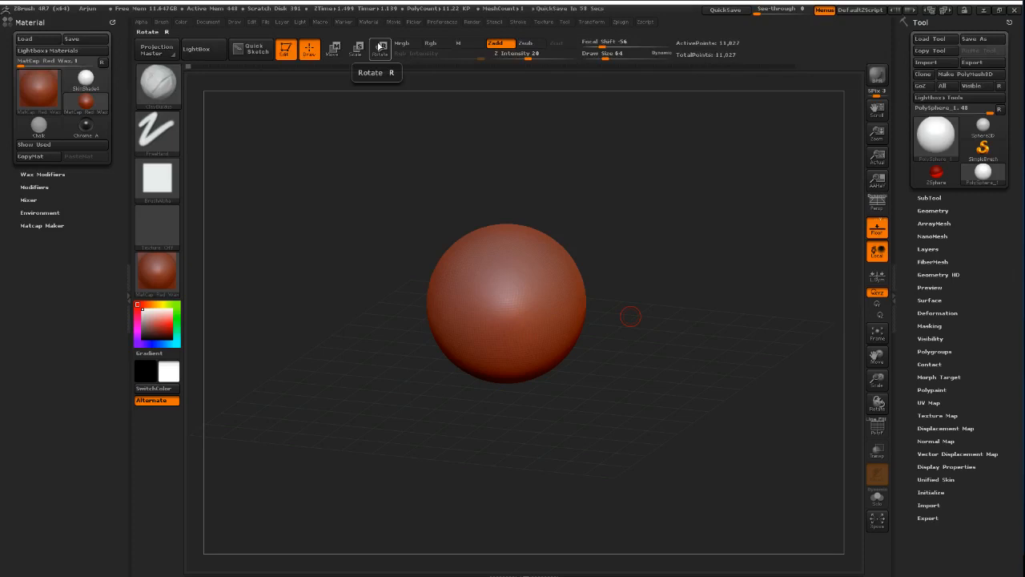
{"action": "mouse_move", "coordinate": [643, 271]}
{"action": "left_mouse_down", "text": "shift"}
{"action": "mouse_move", "coordinate": [654, 264]}
{"action": "mouse_move", "coordinate": [638, 284]}
{"action": "left_mouse_up", "text": "shift"}
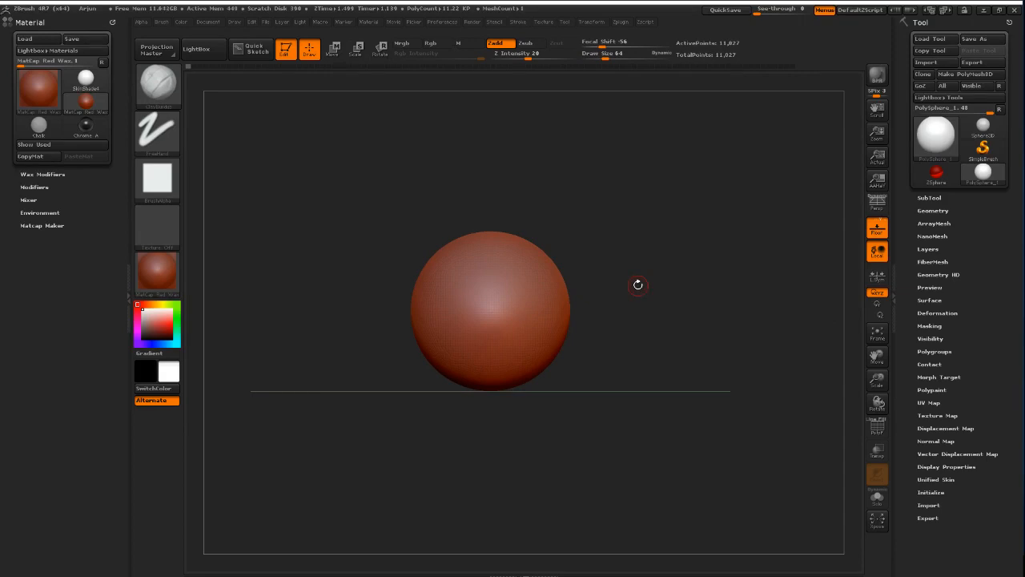
{"action": "key", "text": "super"}
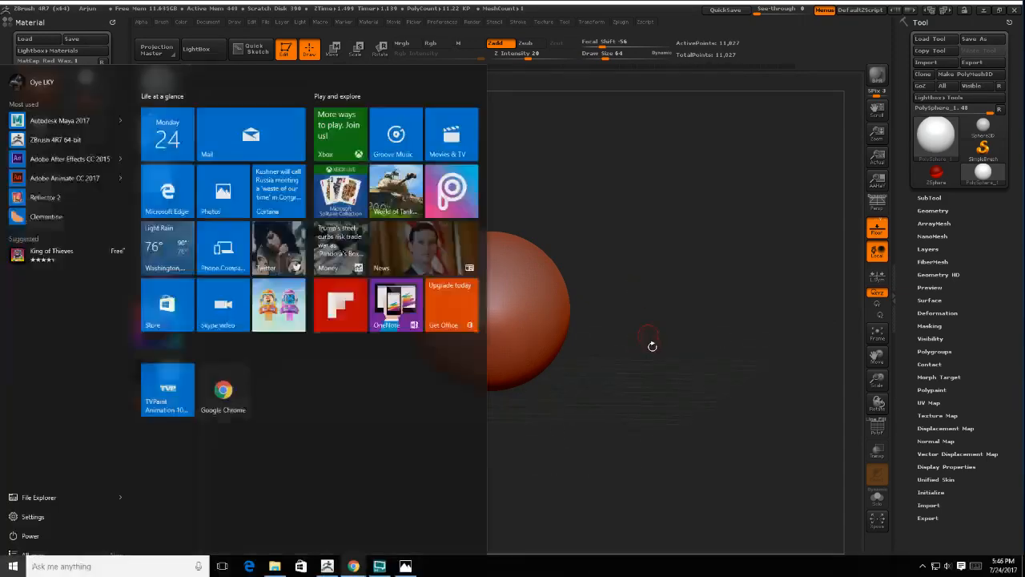
{"action": "left_click", "coordinate": [673, 259]}
{"action": "left_click_drag", "start_coordinate": [646, 324], "coordinate": [661, 313], "text": "shift"}
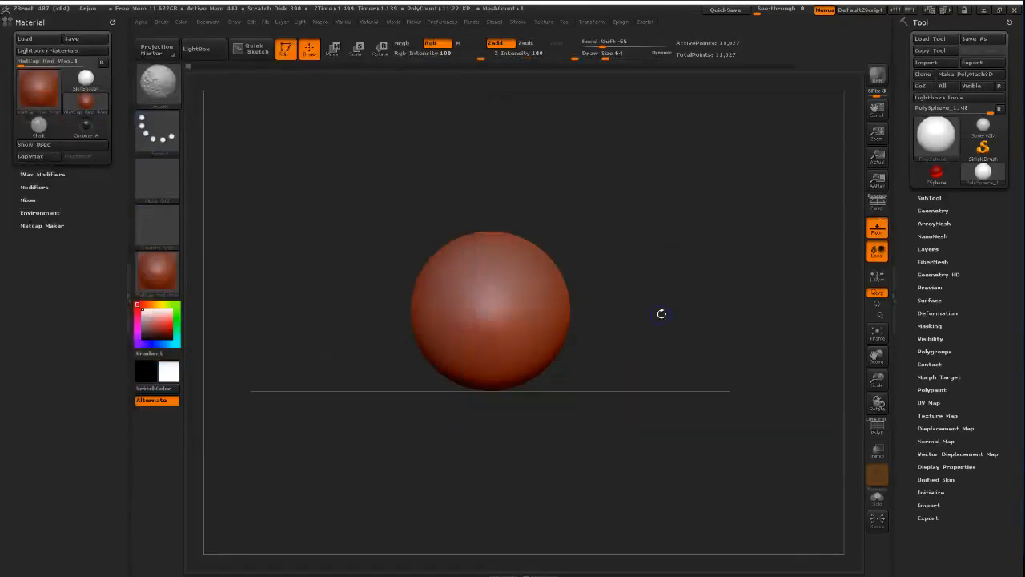
{"action": "right_click_drag", "start_coordinate": [662, 313], "coordinate": [666, 313], "text": "ctrl"}
{"action": "left_click_drag", "start_coordinate": [629, 311], "coordinate": [639, 349]}
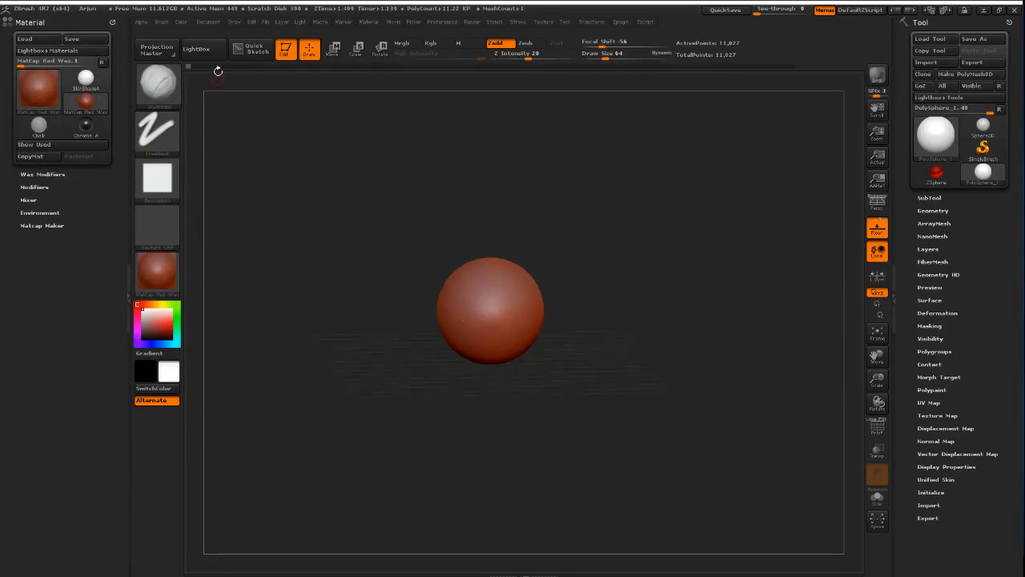
- Browse the LightBox project presets for a DynaMesh sphere and close the library without loading one
{"action": "left_click", "coordinate": [196, 49]}
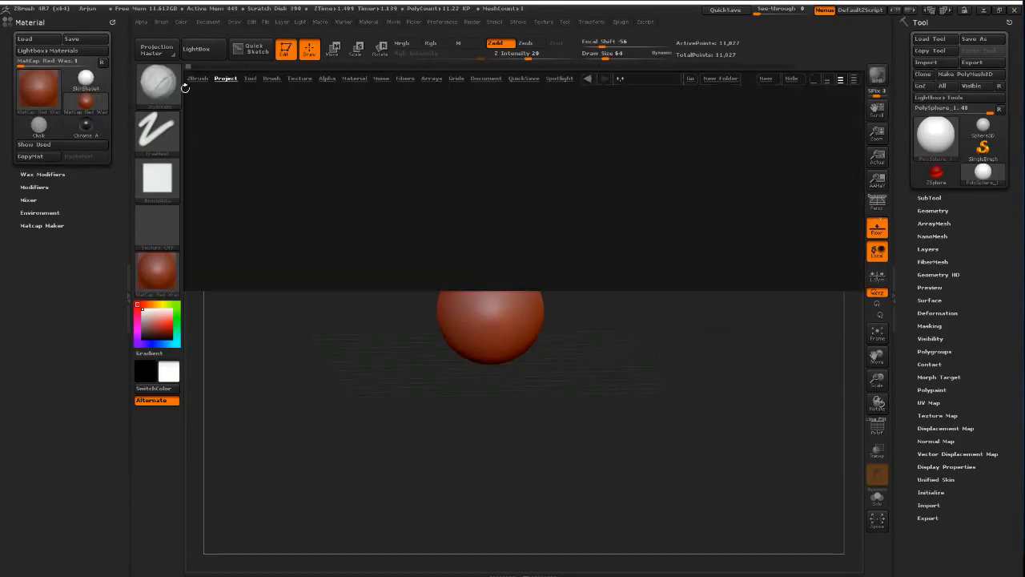
{"action": "left_click", "coordinate": [225, 78]}
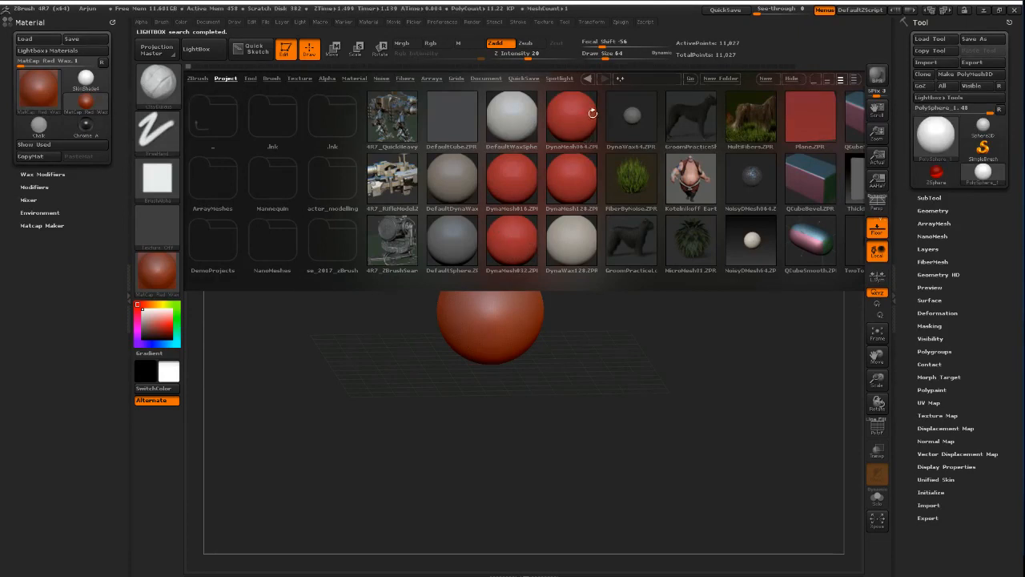
{"action": "left_click", "coordinate": [200, 50]}
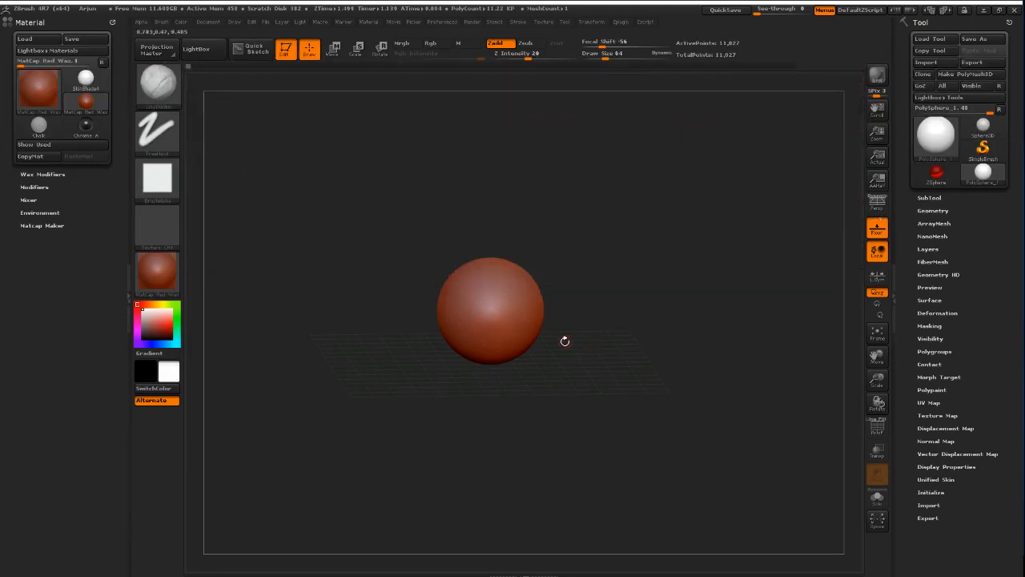
- Pull a short neck stub out of the sphere's underside and remesh the model
{"action": "mouse_move", "coordinate": [569, 324]}
{"action": "right_mouse_down"}
{"action": "mouse_move", "coordinate": [616, 334]}
{"action": "mouse_move", "coordinate": [551, 355]}
{"action": "mouse_move", "coordinate": [601, 360]}
{"action": "mouse_move", "coordinate": [643, 336]}
{"action": "right_mouse_up"}
{"action": "key", "text": "ctrl+shift"}
{"action": "left_click", "coordinate": [648, 348], "text": "ctrl+shift"}
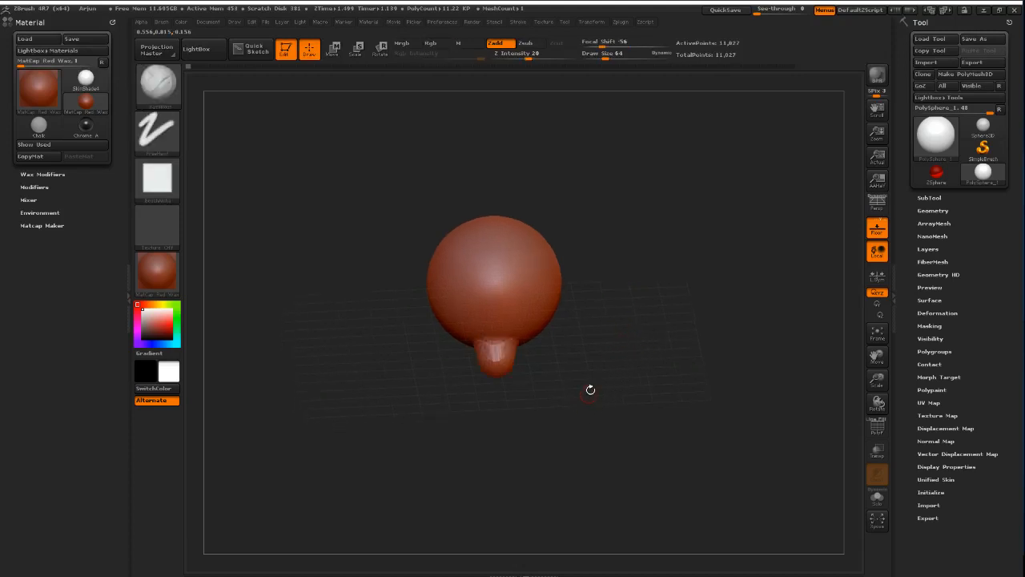
{"action": "key", "text": "ctrl+shift"}
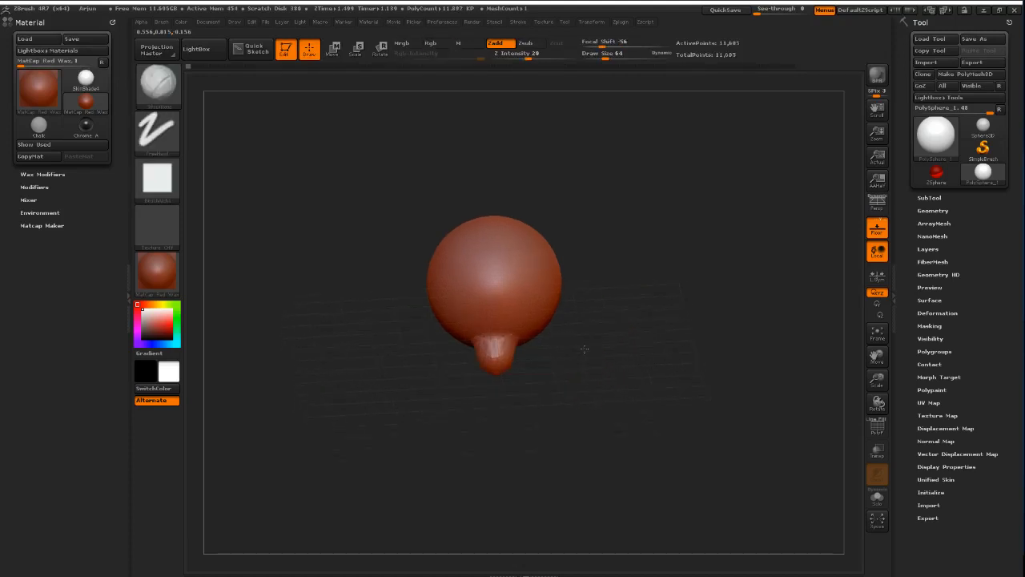
{"action": "right_click_drag", "start_coordinate": [585, 351], "coordinate": [592, 315]}
{"action": "right_click_drag", "start_coordinate": [591, 316], "coordinate": [681, 361], "text": "ctrl"}
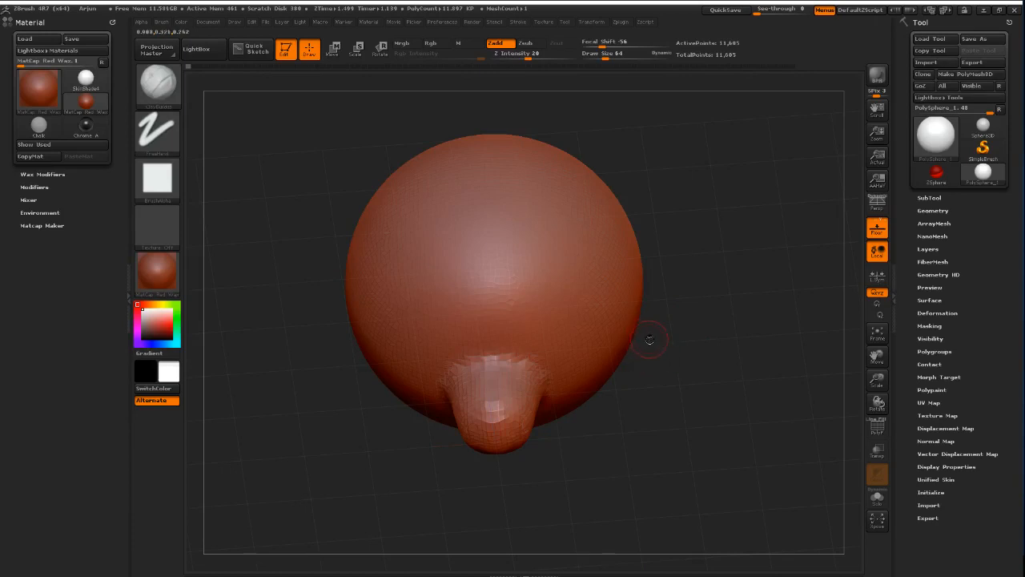
- Pull mirrored shoulders out of the neck's base with the head masked, clear the mask and remesh the model
{"action": "left_click_drag", "start_coordinate": [647, 343], "coordinate": [647, 373]}
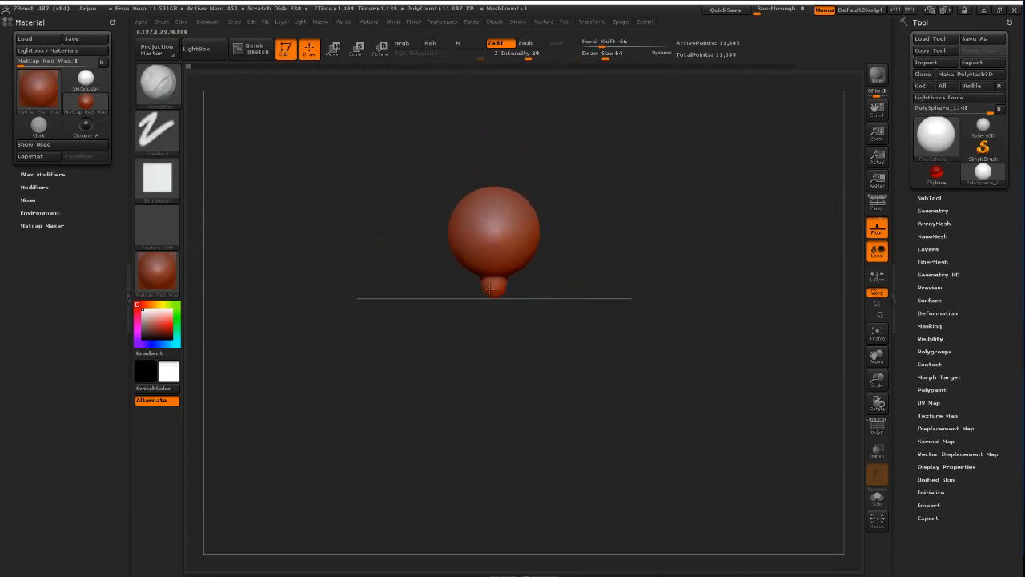
{"action": "key", "text": "ctrl+shift"}
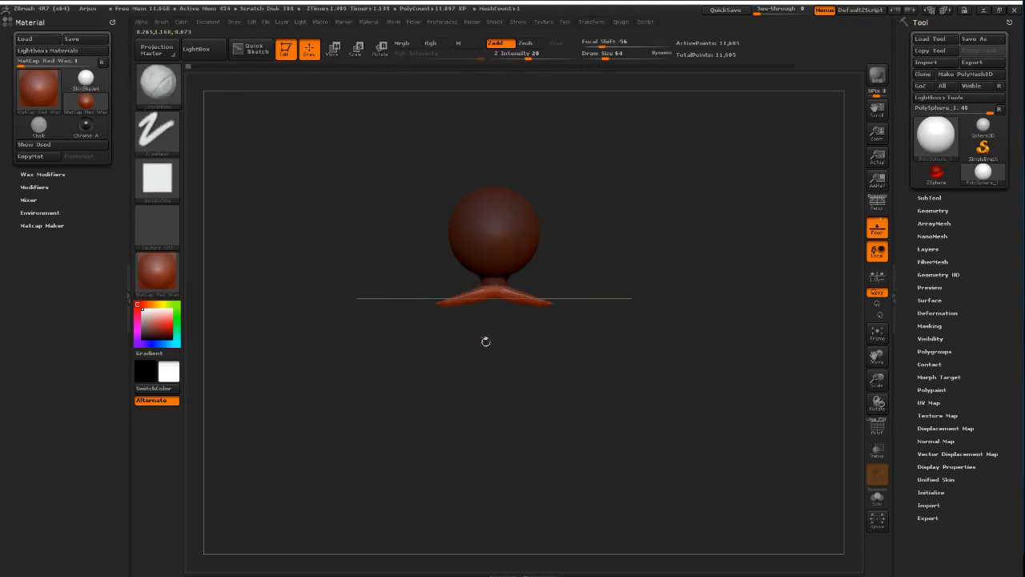
{"action": "left_click_drag", "start_coordinate": [485, 342], "coordinate": [563, 324]}
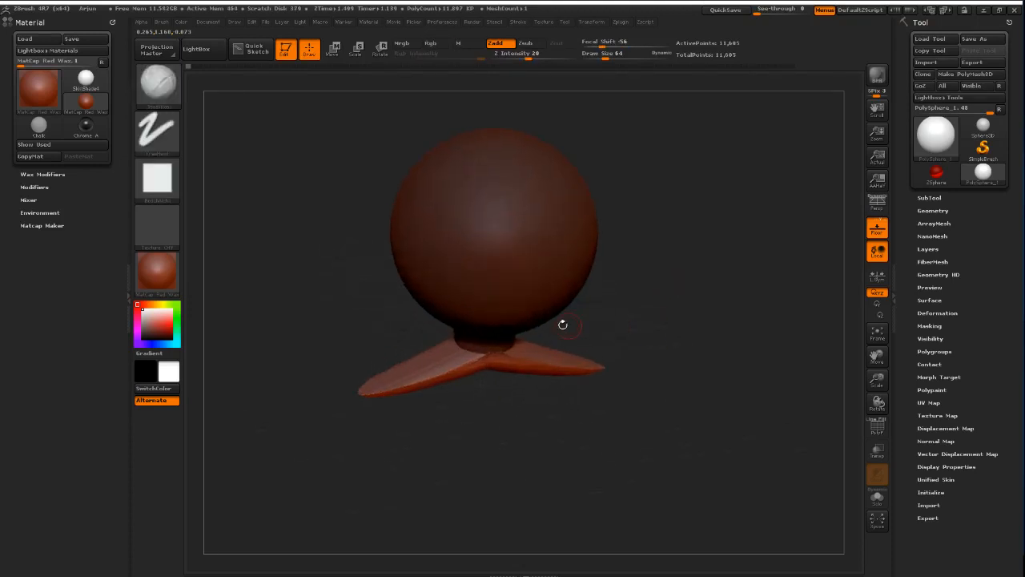
{"action": "left_click", "coordinate": [597, 403], "text": "ctrl+shift"}
{"action": "left_click_drag", "start_coordinate": [596, 403], "coordinate": [595, 409], "text": "ctrl"}
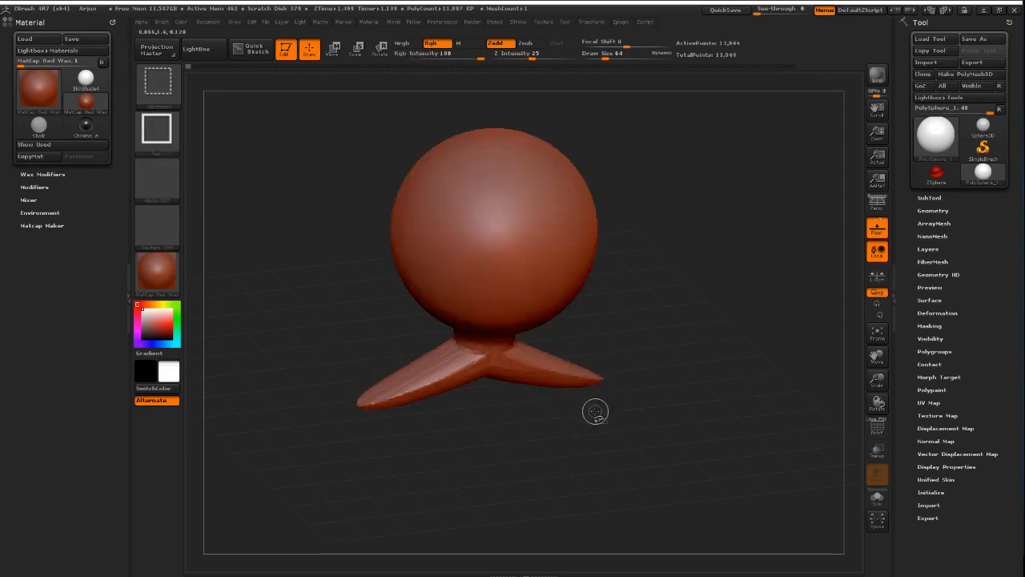
- Redo the sculpting history that stretches the torso down from the shoulders and rounds off its lower end
{"action": "mouse_move", "coordinate": [508, 397]}
{"action": "left_mouse_down", "text": "ctrl"}
{"action": "mouse_move", "coordinate": [565, 434]}
{"action": "mouse_move", "coordinate": [664, 322]}
{"action": "mouse_move", "coordinate": [606, 355]}
{"action": "mouse_move", "coordinate": [687, 312]}
{"action": "mouse_move", "coordinate": [723, 320]}
{"action": "mouse_move", "coordinate": [689, 293]}
{"action": "mouse_move", "coordinate": [703, 302]}
{"action": "left_mouse_up", "text": "ctrl"}
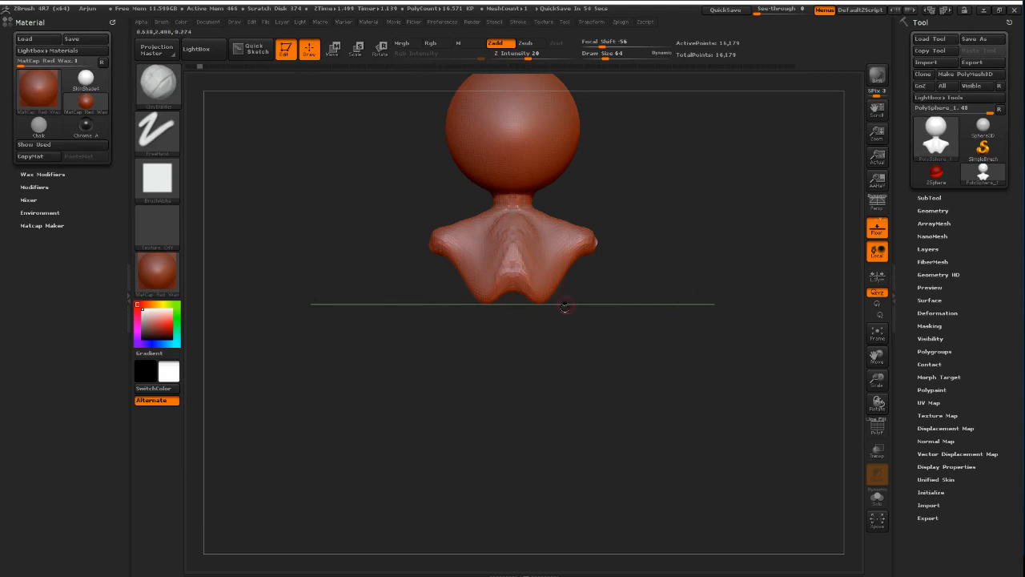
{"action": "mouse_move", "coordinate": [563, 305]}
{"action": "left_mouse_down"}
{"action": "mouse_move", "coordinate": [609, 304]}
{"action": "mouse_move", "coordinate": [592, 317]}
{"action": "mouse_move", "coordinate": [588, 353]}
{"action": "left_mouse_up"}
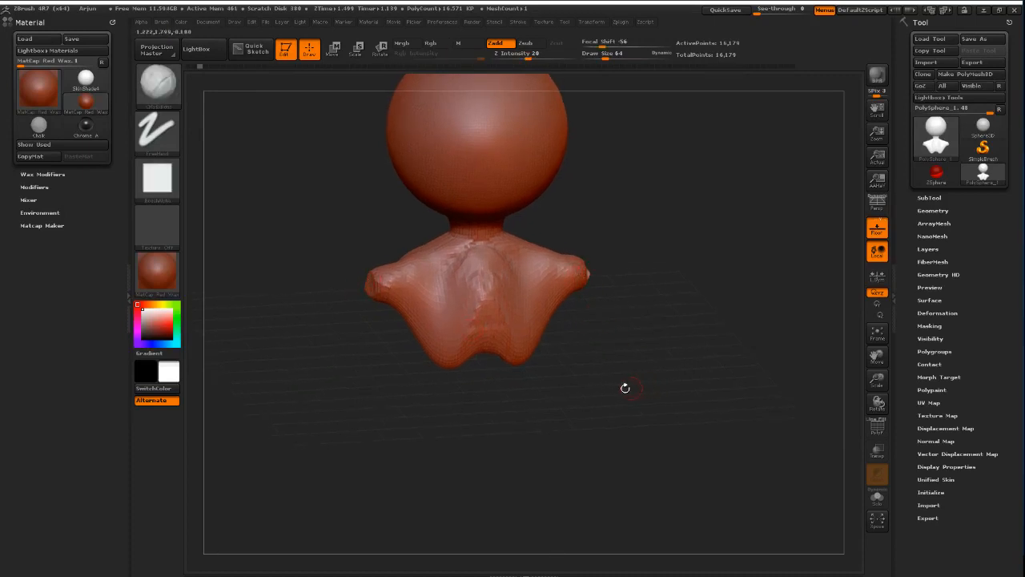
{"action": "key", "text": "ctrl+shift+z"}
{"action": "key", "text": "ctrl+shift+z"}
{"action": "key", "text": "ctrl+shift+z"}
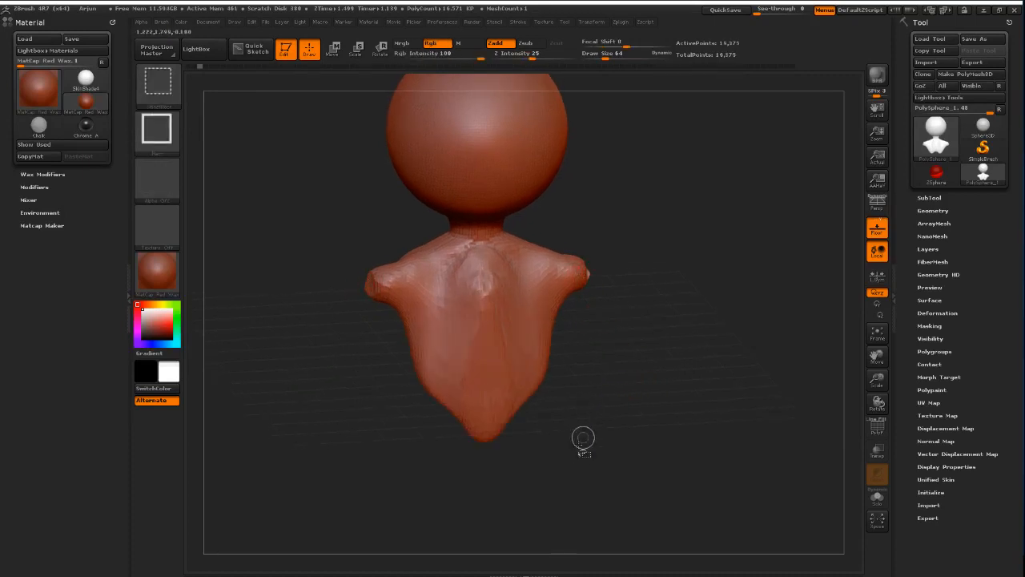
{"action": "mouse_move", "coordinate": [583, 438]}
{"action": "left_mouse_down"}
{"action": "mouse_move", "coordinate": [625, 384]}
{"action": "mouse_move", "coordinate": [604, 393]}
{"action": "mouse_move", "coordinate": [576, 385]}
{"action": "mouse_move", "coordinate": [591, 323]}
{"action": "mouse_move", "coordinate": [664, 338]}
{"action": "mouse_move", "coordinate": [613, 347]}
{"action": "left_mouse_up"}
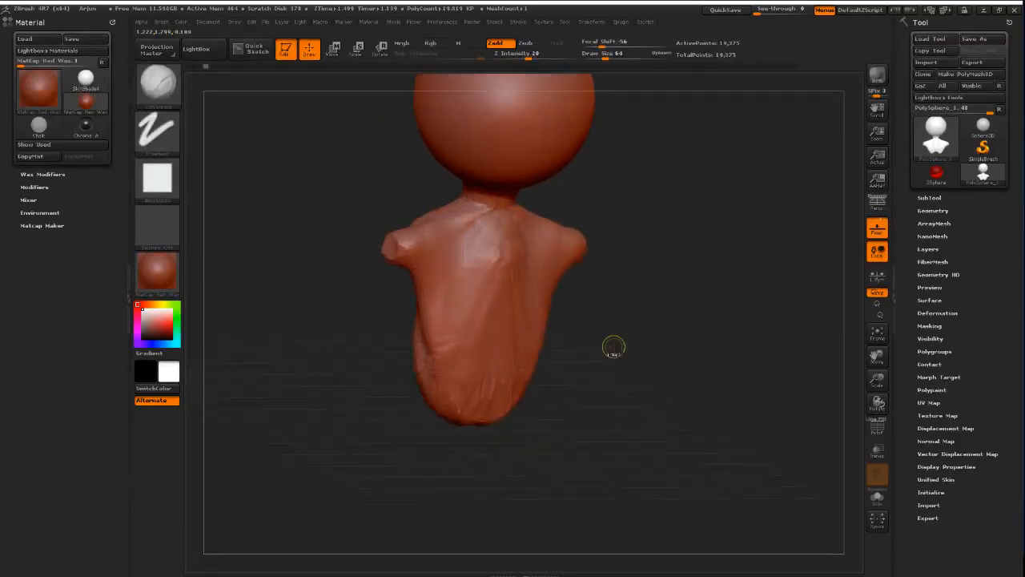
- Redo the edits that smooth the torso and build up the pelvis at its lower end
{"action": "mouse_move", "coordinate": [706, 328]}
{"action": "left_mouse_down"}
{"action": "mouse_move", "coordinate": [687, 322]}
{"action": "mouse_move", "coordinate": [646, 345]}
{"action": "mouse_move", "coordinate": [668, 326]}
{"action": "mouse_move", "coordinate": [647, 343]}
{"action": "left_mouse_up"}
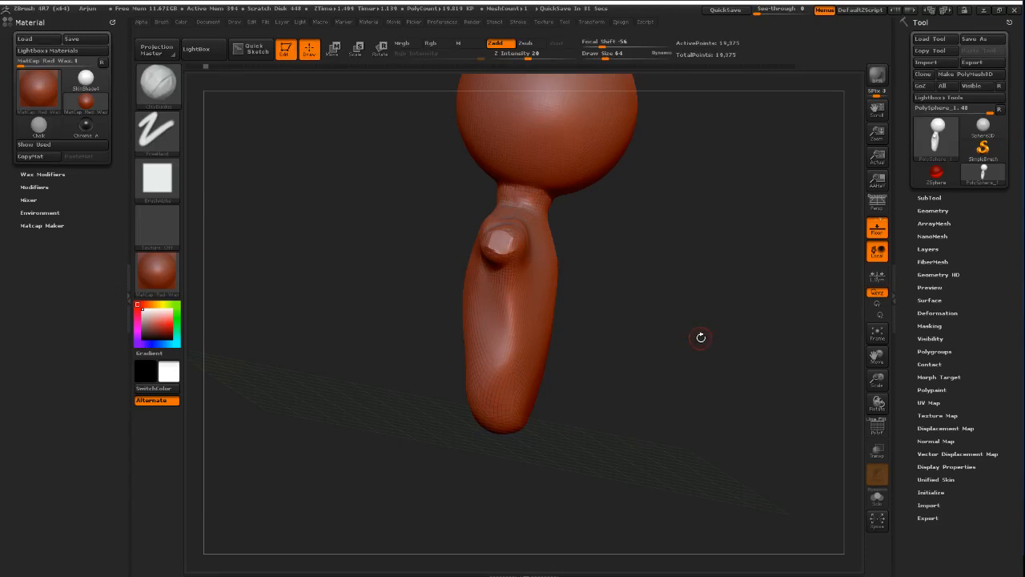
{"action": "mouse_move", "coordinate": [660, 336]}
{"action": "left_mouse_down", "text": "shift"}
{"action": "mouse_move", "coordinate": [640, 339]}
{"action": "mouse_move", "coordinate": [647, 348]}
{"action": "mouse_move", "coordinate": [700, 330]}
{"action": "left_mouse_up", "text": "shift"}
{"action": "key", "text": "ctrl+shift+z"}
{"action": "key", "text": "ctrl+shift+z"}
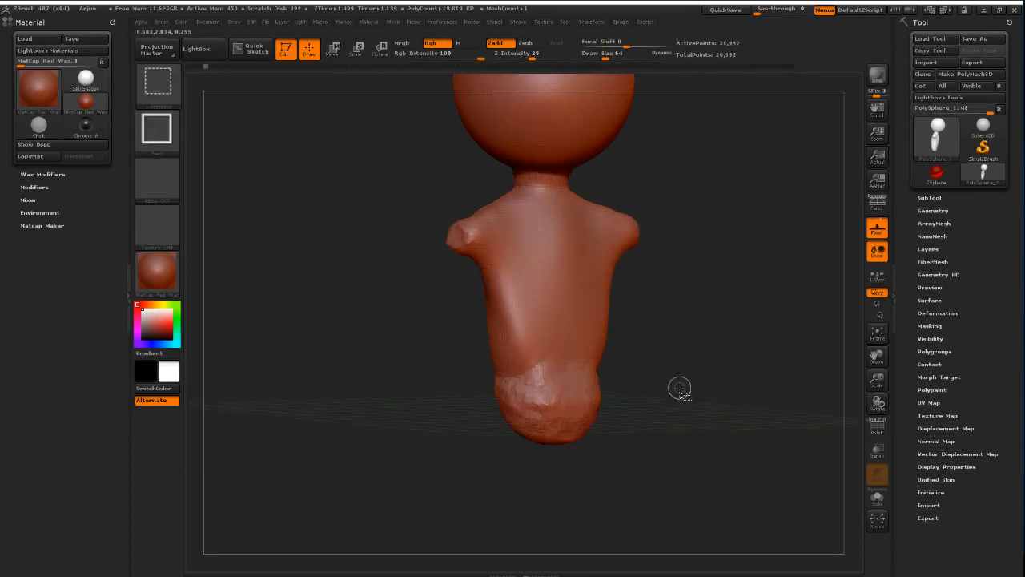
- Redo the remesh and the torso repositioning in side view with head and neck masked, ending with the mask cleared
{"action": "left_click_drag", "start_coordinate": [595, 385], "coordinate": [605, 388]}
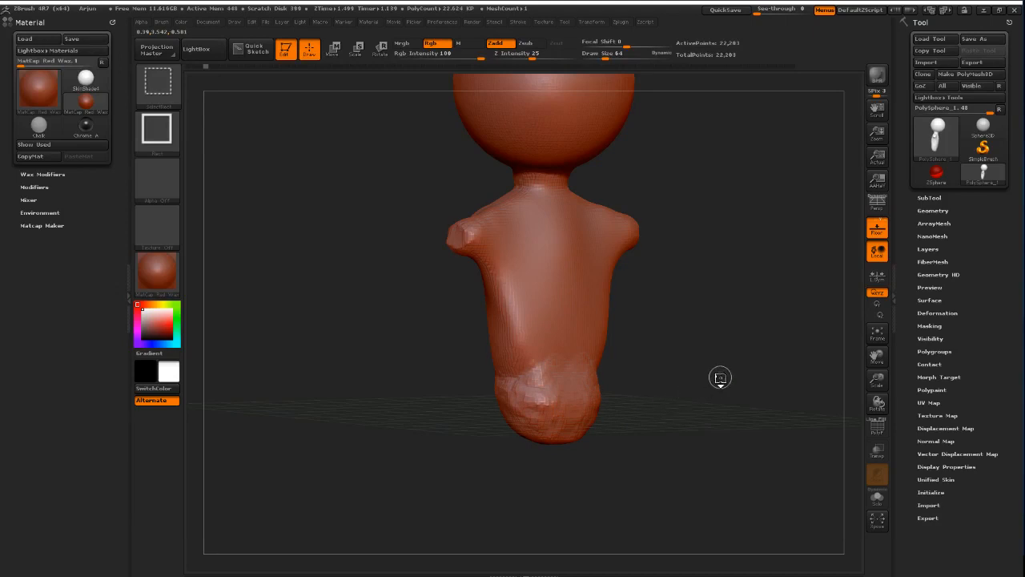
{"action": "key", "text": "ctrl+shift+z"}
{"action": "key", "text": "ctrl+shift+z"}
{"action": "key", "text": "ctrl+shift+z"}
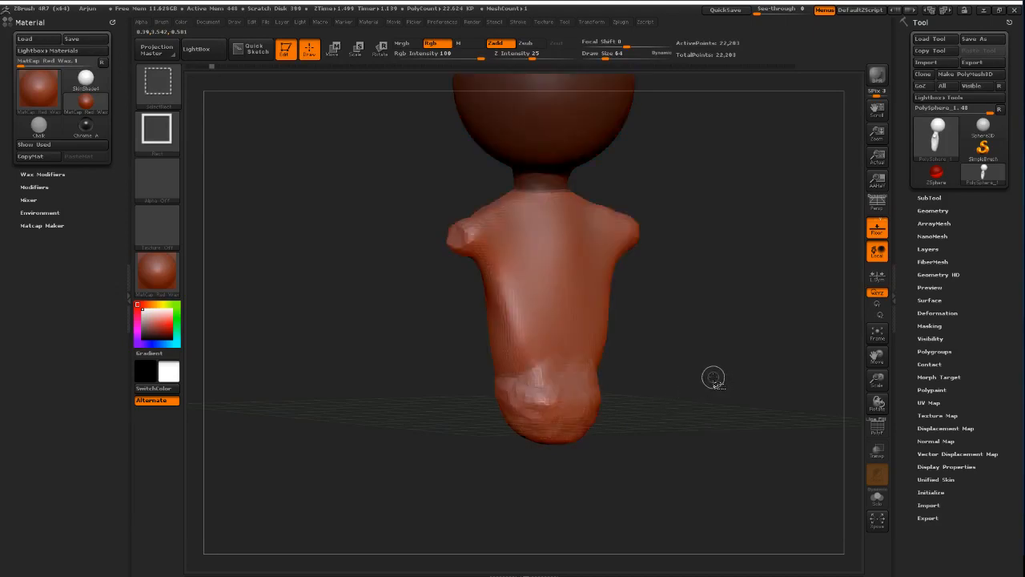
{"action": "mouse_move", "coordinate": [681, 360]}
{"action": "left_mouse_down"}
{"action": "mouse_move", "coordinate": [721, 336]}
{"action": "mouse_move", "coordinate": [682, 349]}
{"action": "left_mouse_up"}
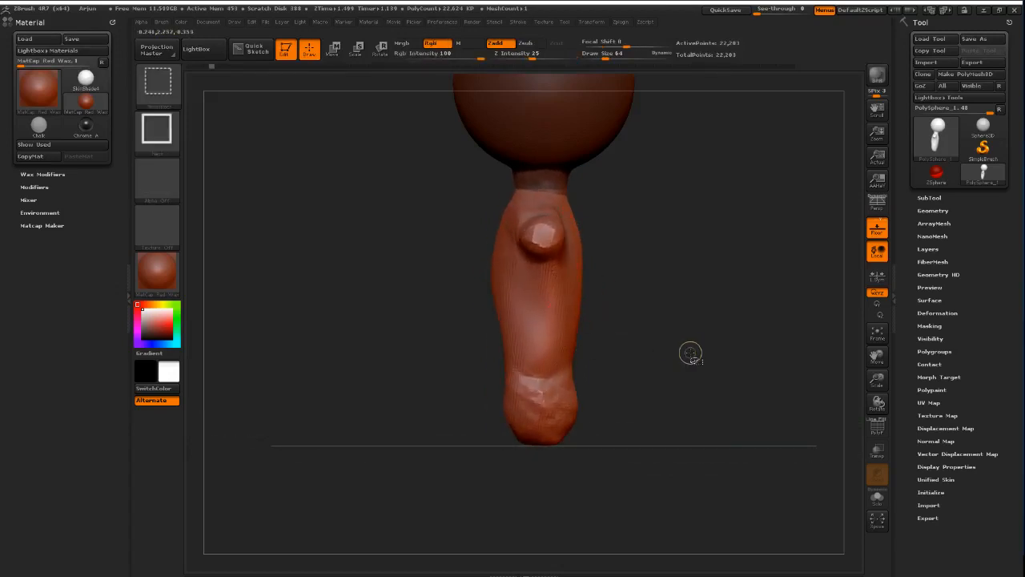
{"action": "key", "text": "ctrl+z"}
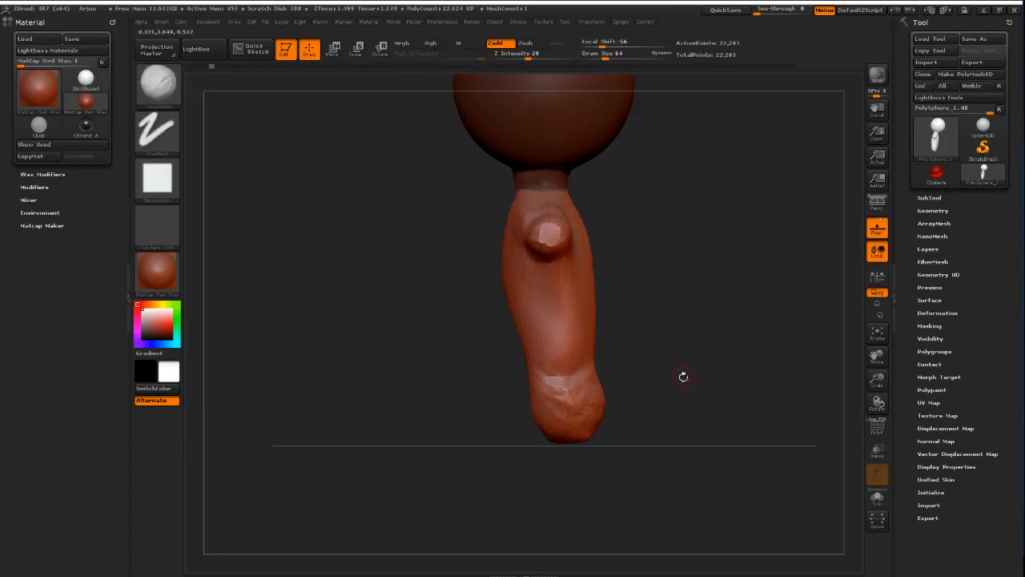
{"action": "key", "text": "ctrl+shift+z"}
{"action": "key", "text": "ctrl+shift+z"}
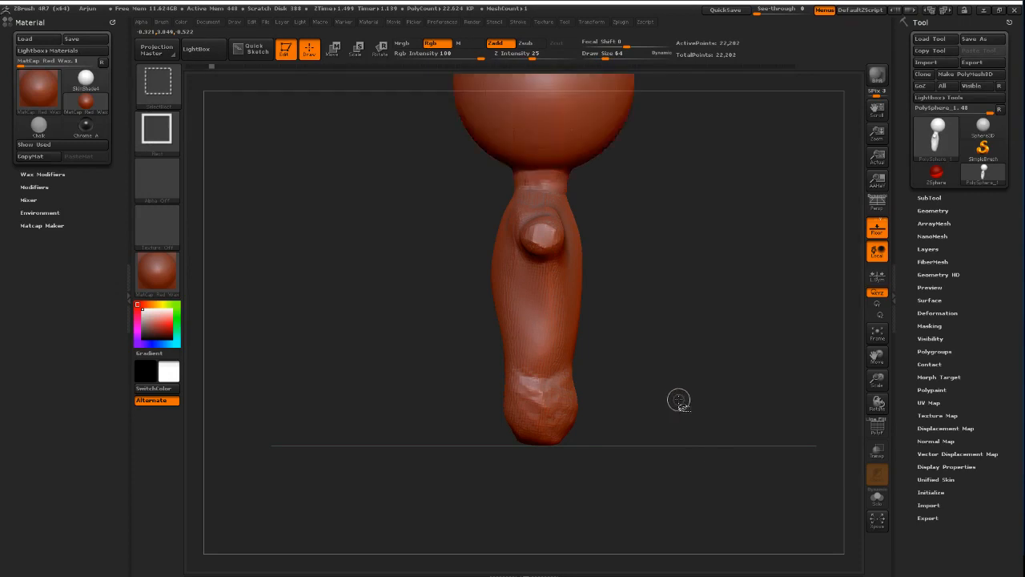
- Redo the strokes that fill in the waist and smooth it into the rounded pelvis
{"action": "key", "text": "ctrl+shift+z"}
{"action": "key", "text": "ctrl+shift+z"}
{"action": "key", "text": "ctrl+shift+z"}
{"action": "key", "text": "ctrl+shift+z"}
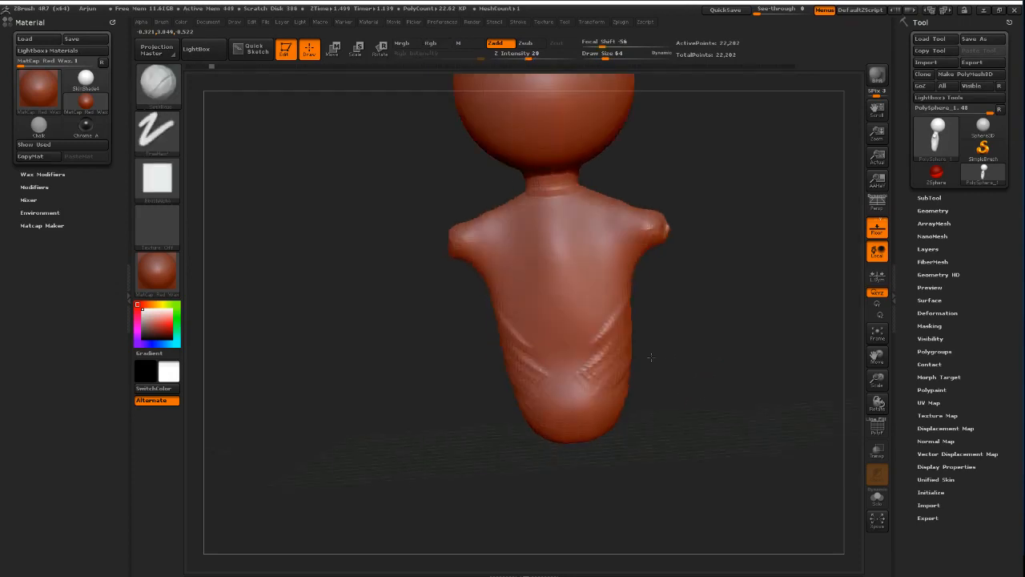
{"action": "key", "text": "ctrl+shift+z"}
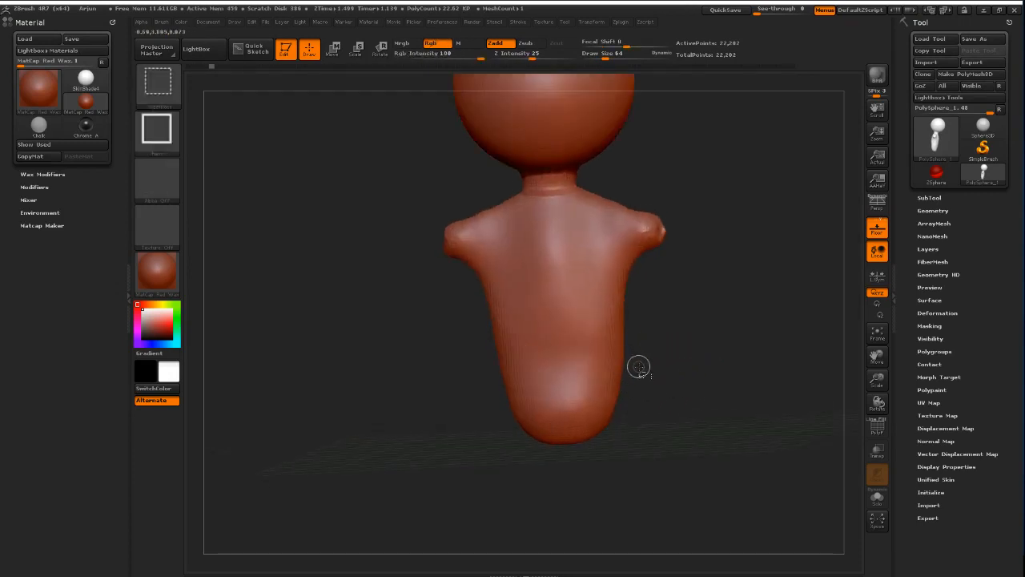
{"action": "key", "text": "ctrl+shift+z"}
- Redo the strokes that build up and smooth the chest between the mirrored shoulders
{"action": "left_click_drag", "start_coordinate": [660, 369], "coordinate": [625, 326]}
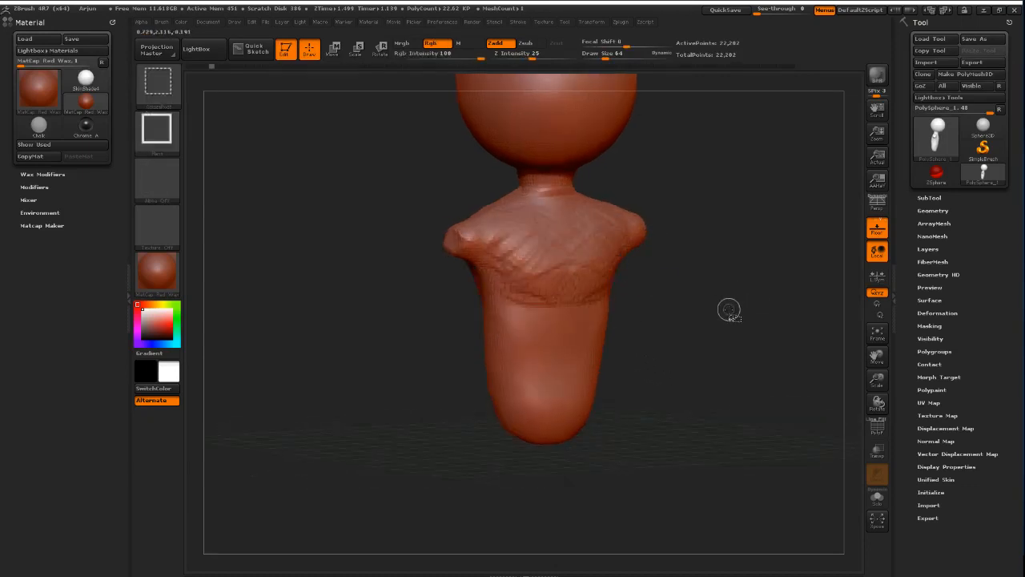
{"action": "key", "text": "ctrl+shift+z"}
{"action": "key", "text": "ctrl+shift+z"}
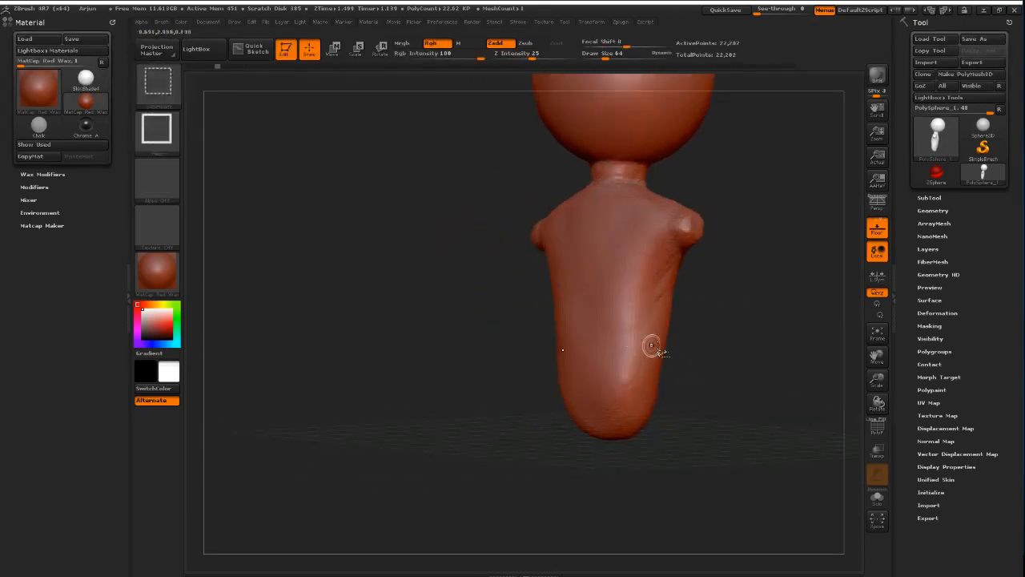
{"action": "mouse_move", "coordinate": [750, 337]}
{"action": "left_mouse_down", "text": "shift"}
{"action": "mouse_move", "coordinate": [638, 342]}
{"action": "mouse_move", "coordinate": [650, 314]}
{"action": "mouse_move", "coordinate": [677, 320]}
{"action": "mouse_move", "coordinate": [650, 325]}
{"action": "mouse_move", "coordinate": [652, 309]}
{"action": "left_mouse_up", "text": "shift"}
{"action": "key", "text": "ctrl+shift+z"}
{"action": "left_click_drag", "start_coordinate": [709, 293], "coordinate": [699, 272], "text": "alt"}
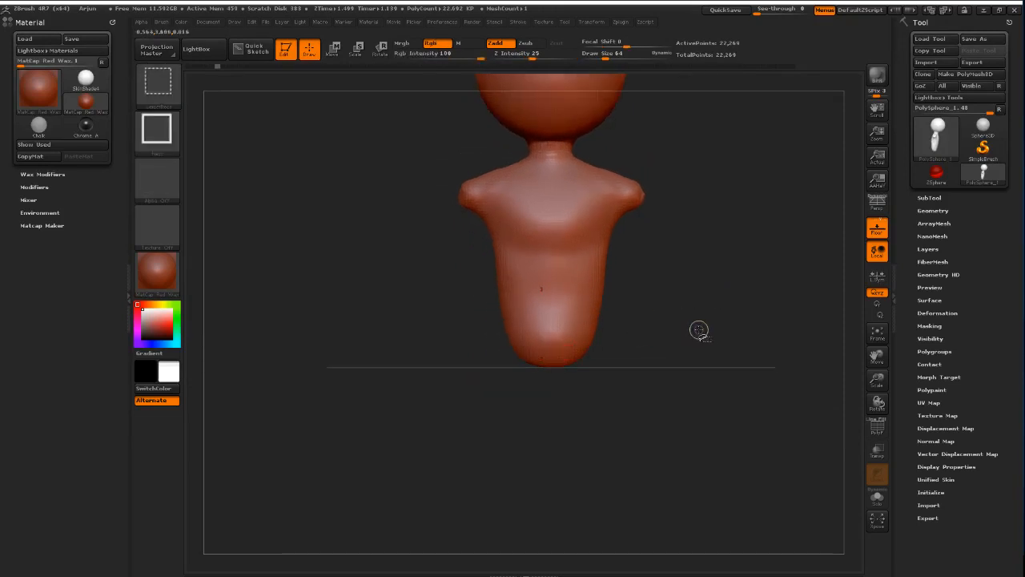
- Redo the edits that pull two mirrored tapered legs down from the pelvis
{"action": "key", "text": "ctrl+shift+z"}
{"action": "key", "text": "ctrl+shift+z"}
{"action": "key", "text": "ctrl+shift+z"}
{"action": "key", "text": "ctrl+shift+z"}
{"action": "mouse_move", "coordinate": [698, 319]}
{"action": "left_mouse_down", "text": "alt"}
{"action": "mouse_move", "coordinate": [700, 274]}
{"action": "mouse_move", "coordinate": [679, 254]}
{"action": "left_mouse_up", "text": "alt"}
{"action": "left_click_drag", "start_coordinate": [713, 311], "coordinate": [691, 314], "text": "ctrl"}
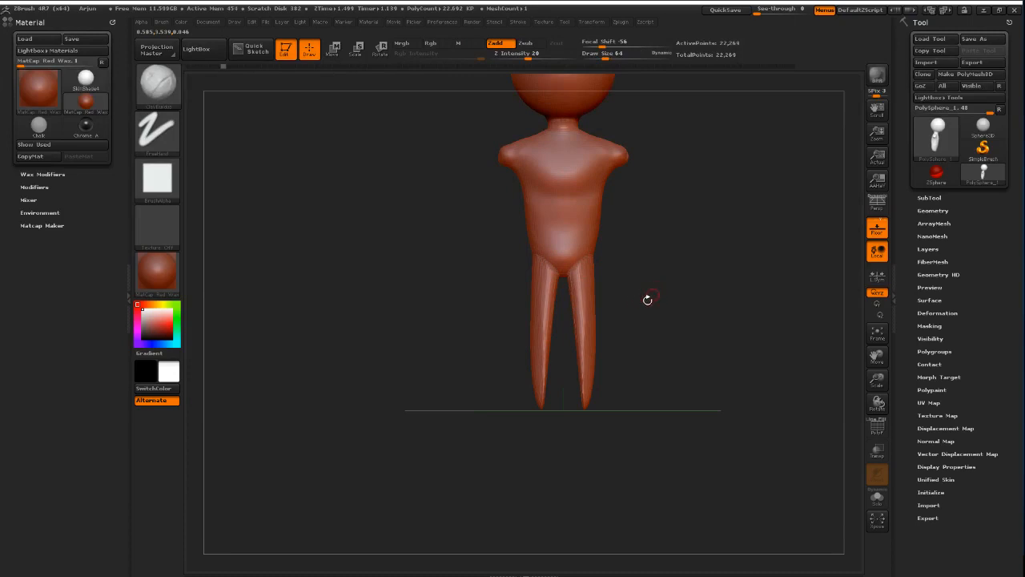
{"action": "left_click_drag", "start_coordinate": [652, 277], "coordinate": [649, 327], "text": "alt"}
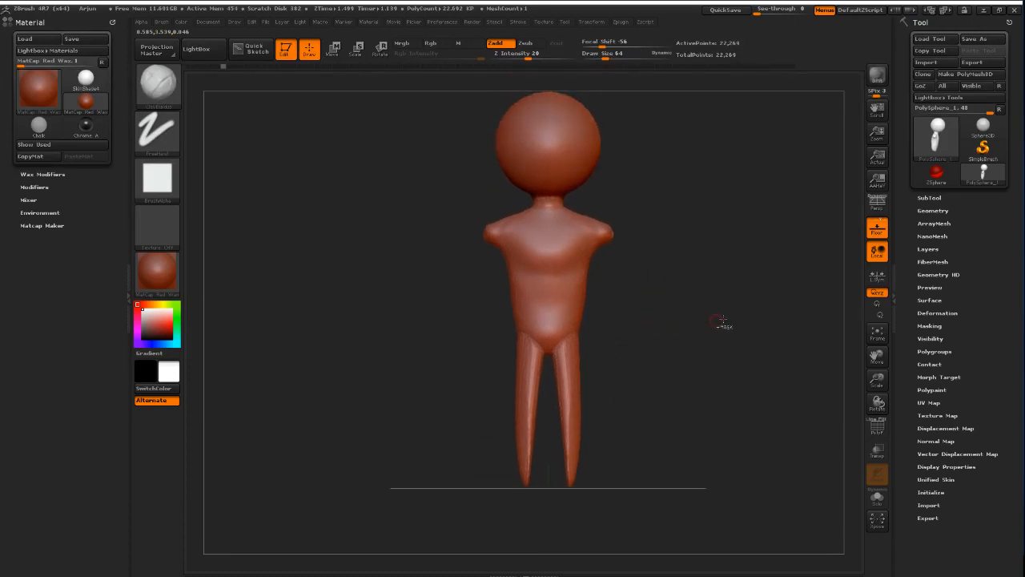
- Redo the remesh of the body with its legs and the mirrored strokes across the belly
{"action": "key", "text": "ctrl+shift+z"}
{"action": "key", "text": "ctrl+shift+z"}
{"action": "key", "text": "ctrl+shift+z"}
{"action": "key", "text": "ctrl+shift+z"}
{"action": "mouse_move", "coordinate": [606, 341]}
{"action": "right_mouse_down"}
{"action": "mouse_move", "coordinate": [646, 329]}
{"action": "mouse_move", "coordinate": [652, 361]}
{"action": "right_mouse_up"}
{"action": "left_click_drag", "start_coordinate": [663, 373], "coordinate": [609, 360]}
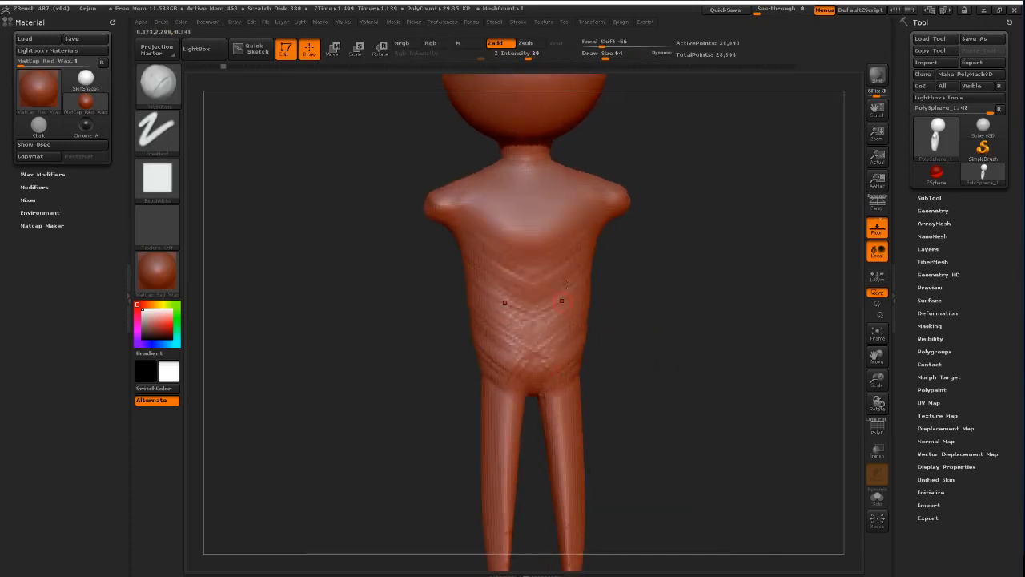
- Step through the strokes that shape the hips and smooth them into the tops of the legs
{"action": "mouse_move", "coordinate": [701, 326]}
{"action": "left_mouse_down"}
{"action": "mouse_move", "coordinate": [661, 321]}
{"action": "mouse_move", "coordinate": [703, 322]}
{"action": "mouse_move", "coordinate": [612, 335]}
{"action": "left_mouse_up"}
{"action": "key", "text": "ctrl+z"}
{"action": "key", "text": "ctrl+z"}
{"action": "key", "text": "ctrl+z"}
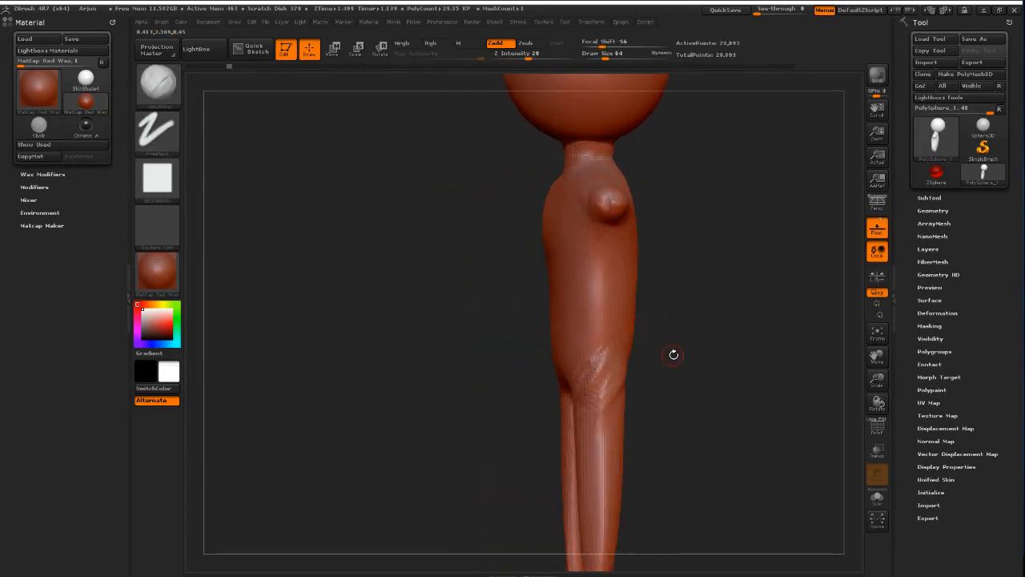
{"action": "left_click_drag", "start_coordinate": [675, 352], "coordinate": [638, 320]}
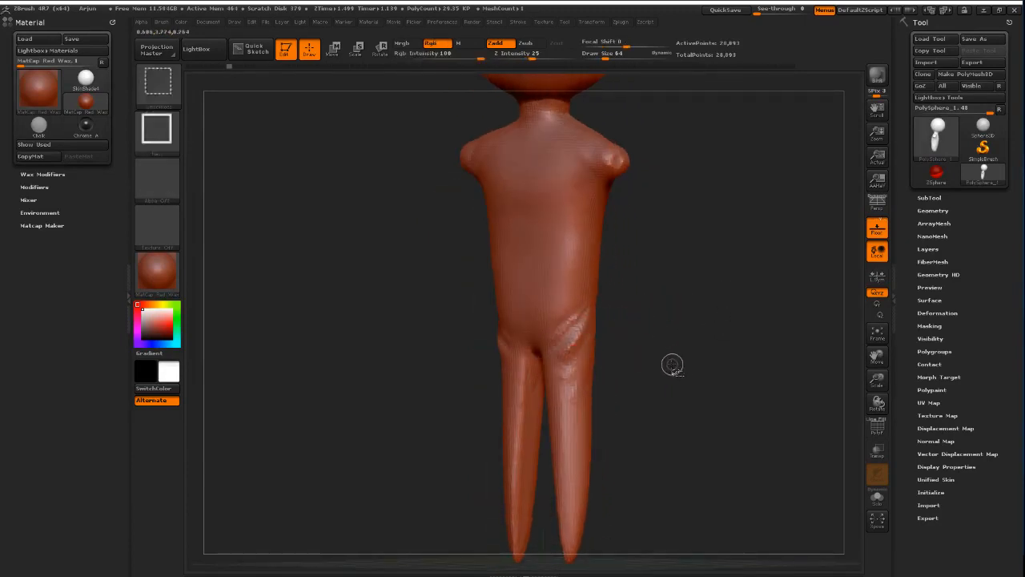
{"action": "key", "text": "ctrl+z"}
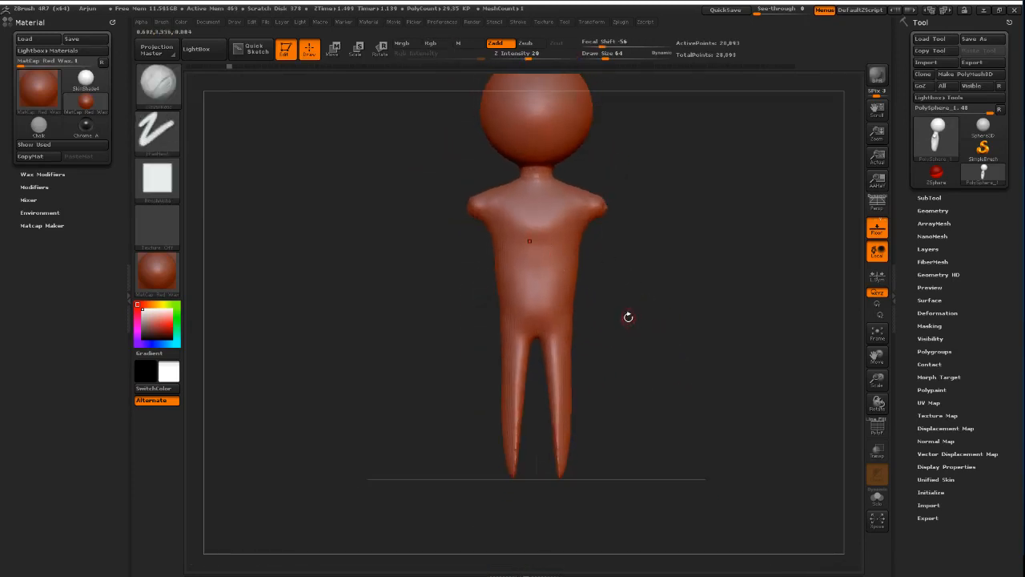
{"action": "left_click_drag", "start_coordinate": [628, 317], "coordinate": [629, 371], "text": "alt"}
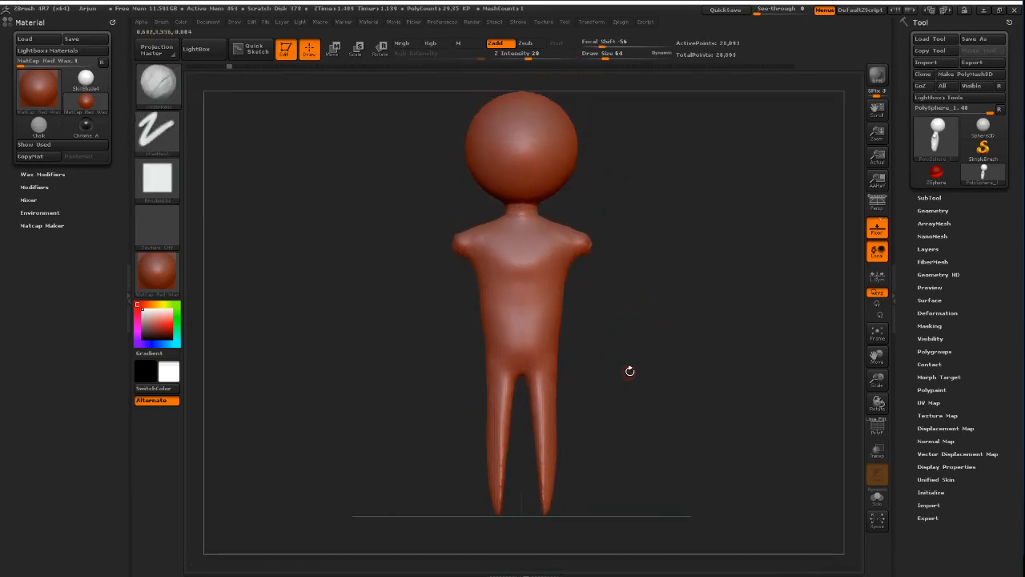
- Switch to Photos to examine the arjun2.png artwork and the Arjun Character Development sheet, and return to ZBrush
{"action": "key", "text": "alt+Tab"}
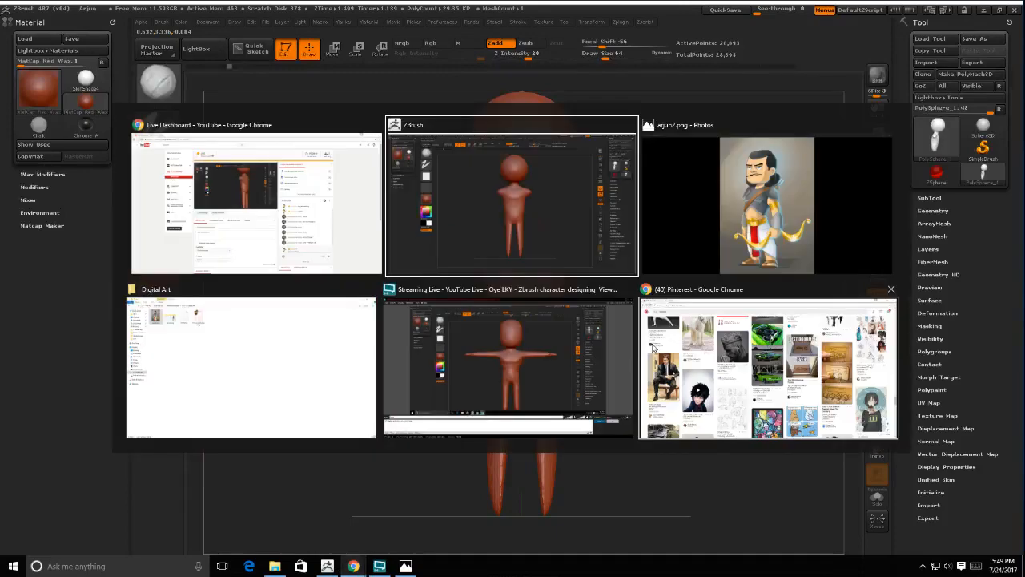
{"action": "left_click", "coordinate": [781, 220]}
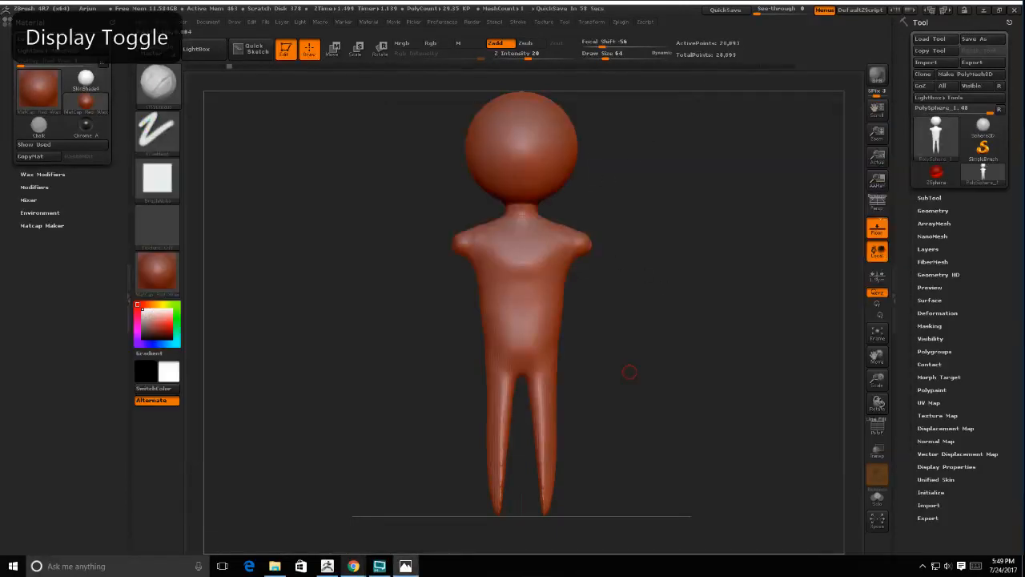
{"action": "left_click_drag", "start_coordinate": [565, 0], "coordinate": [607, 151]}
{"action": "left_click", "coordinate": [891, 153]}
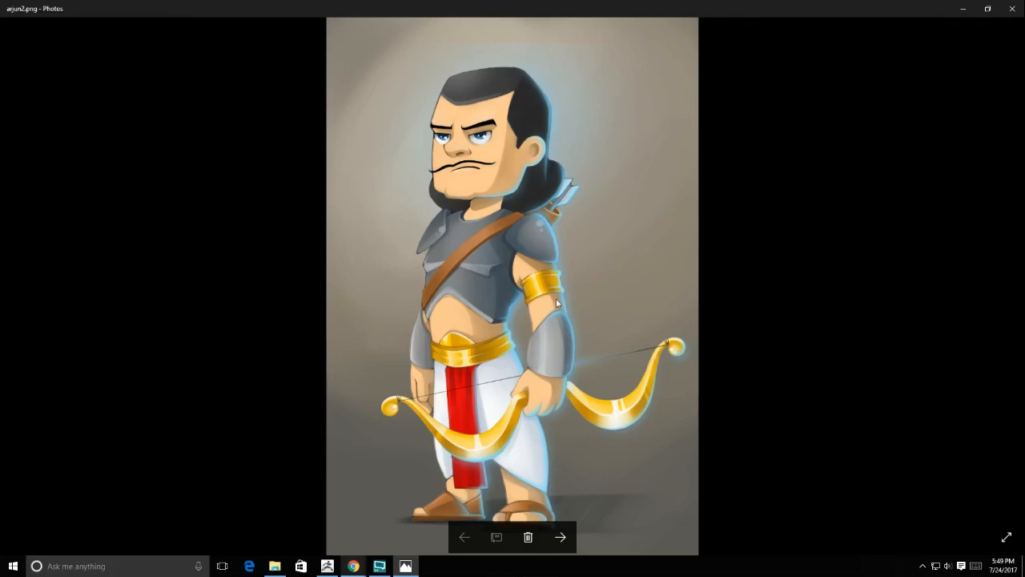
{"action": "left_click", "coordinate": [560, 536]}
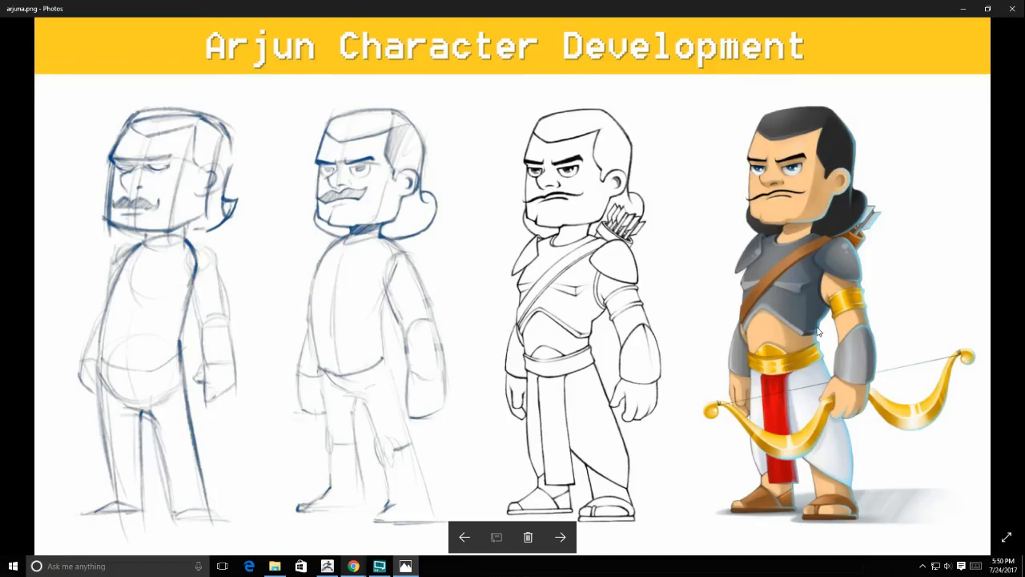
{"action": "key", "text": "alt+Tab"}
{"action": "key", "text": "alt+Tab"}
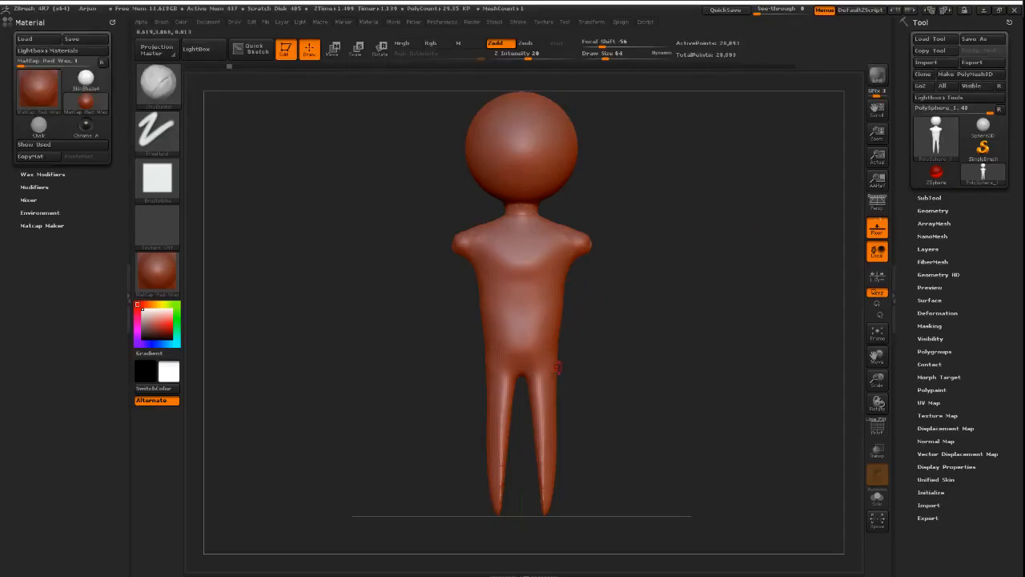
- Redo masking the head, torso and legs, pulling both arms straight out from the shoulders, and clearing the mask
{"action": "left_click_drag", "start_coordinate": [594, 346], "coordinate": [613, 304]}
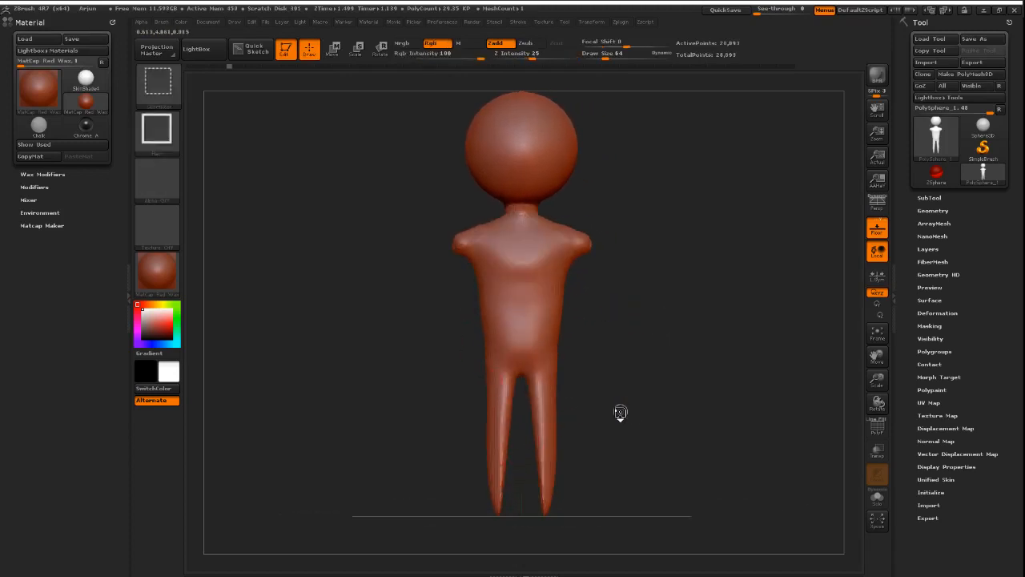
{"action": "key", "text": "ctrl+shift+z"}
{"action": "key", "text": "ctrl+shift+z"}
{"action": "key", "text": "ctrl+shift+z"}
{"action": "key", "text": "ctrl+shift+z"}
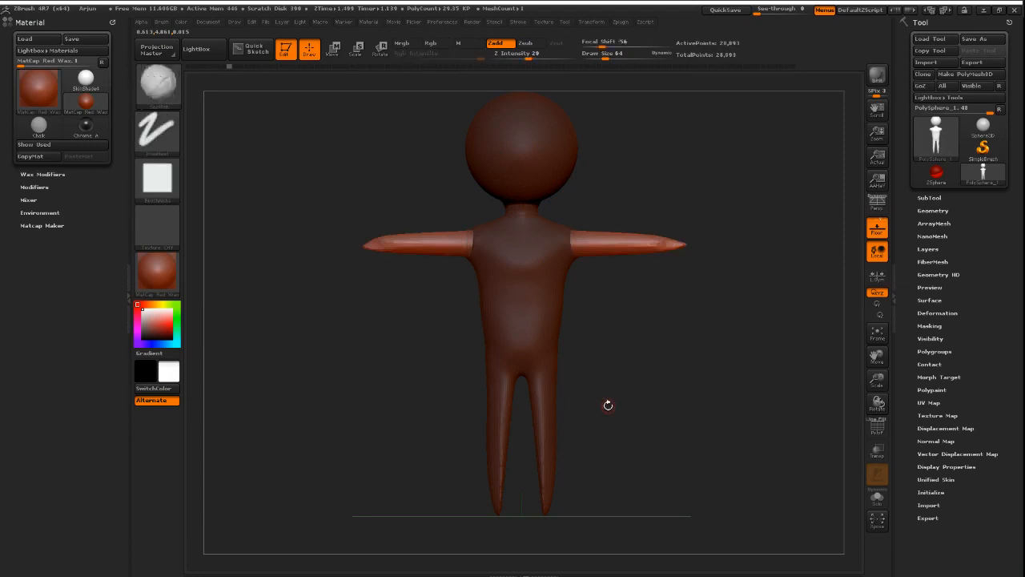
{"action": "left_click_drag", "start_coordinate": [607, 405], "coordinate": [608, 386], "text": "alt"}
{"action": "key", "text": "ctrl+shift+z"}
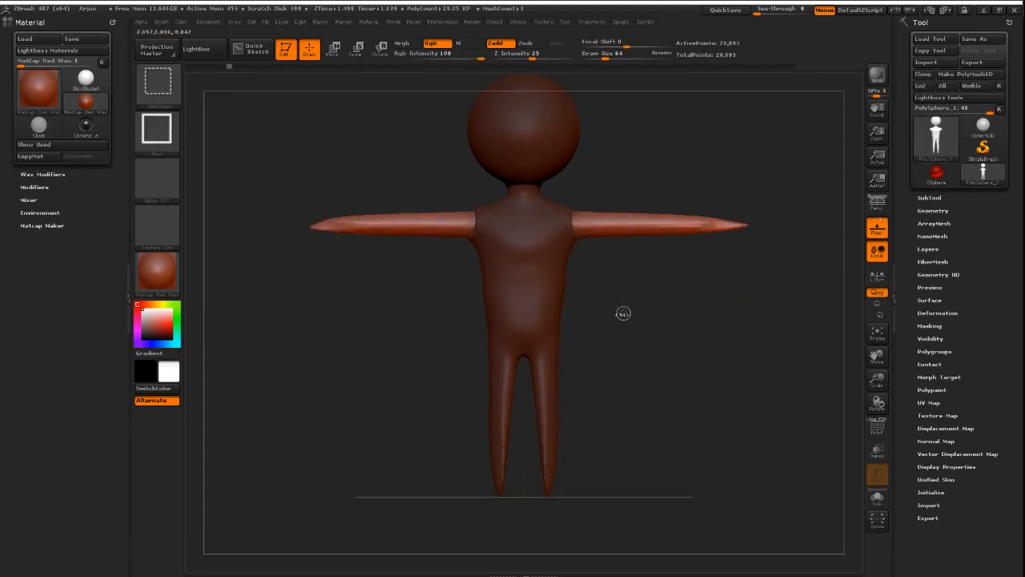
{"action": "key", "text": "ctrl+shift+z"}
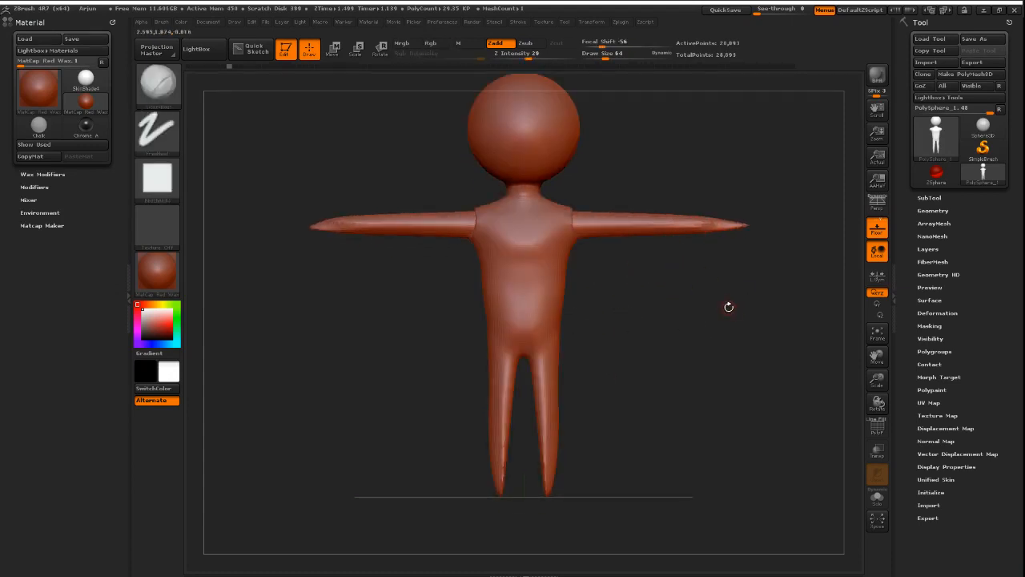
- Redo the remesh of the body with its arms and the smoothing where the arms join the shoulders
{"action": "mouse_move", "coordinate": [729, 305]}
{"action": "left_mouse_down"}
{"action": "mouse_move", "coordinate": [718, 296]}
{"action": "mouse_move", "coordinate": [640, 320]}
{"action": "mouse_move", "coordinate": [572, 396]}
{"action": "left_mouse_up"}
{"action": "key", "text": "ctrl+shift+z"}
{"action": "key", "text": "ctrl+shift+z"}
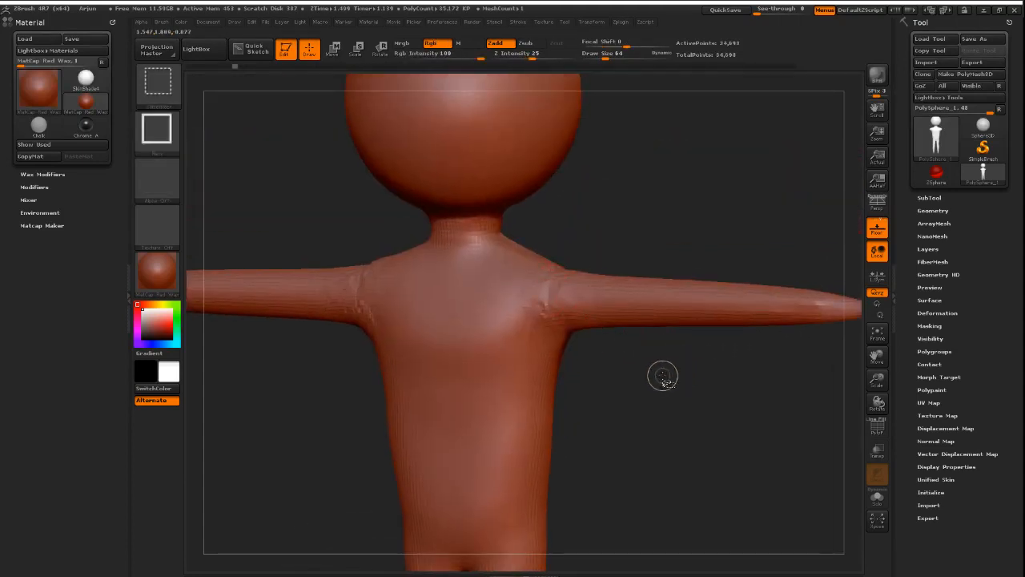
{"action": "key", "text": "ctrl+shift+z"}
- Redo the mirrored strokes that thicken the shoulders and tie the arms into the upper chest
{"action": "left_click_drag", "start_coordinate": [683, 368], "coordinate": [599, 334], "text": "alt"}
{"action": "mouse_move", "coordinate": [599, 403]}
{"action": "left_mouse_down"}
{"action": "mouse_move", "coordinate": [529, 407]}
{"action": "mouse_move", "coordinate": [589, 400]}
{"action": "left_mouse_up"}
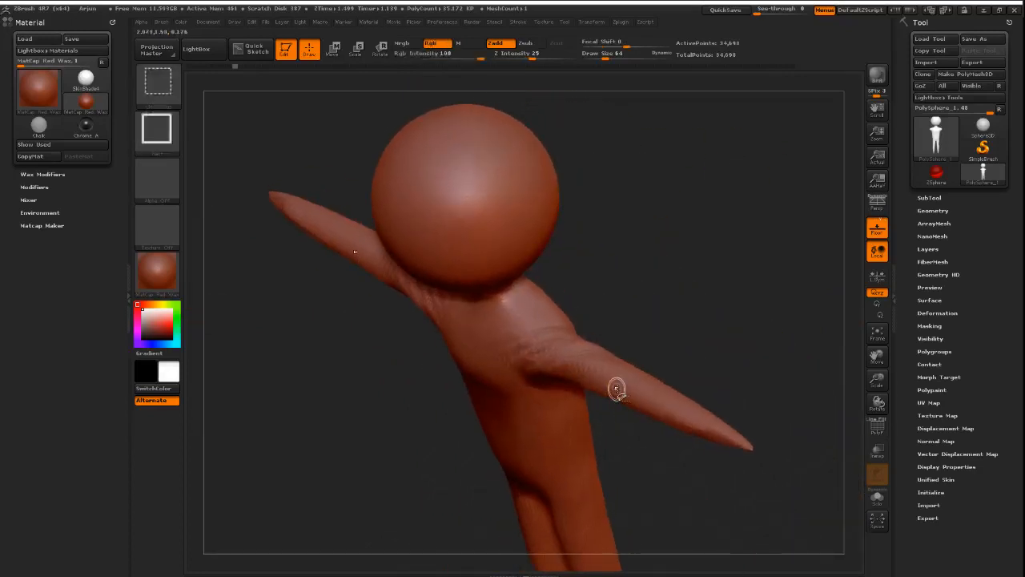
{"action": "key", "text": "ctrl+shift+z"}
{"action": "mouse_move", "coordinate": [691, 362]}
{"action": "left_mouse_down"}
{"action": "mouse_move", "coordinate": [713, 362]}
{"action": "mouse_move", "coordinate": [651, 312]}
{"action": "left_mouse_up"}
{"action": "mouse_move", "coordinate": [670, 428]}
{"action": "left_mouse_down"}
{"action": "mouse_move", "coordinate": [725, 393]}
{"action": "mouse_move", "coordinate": [746, 361]}
{"action": "mouse_move", "coordinate": [759, 366]}
{"action": "mouse_move", "coordinate": [701, 353]}
{"action": "mouse_move", "coordinate": [772, 335]}
{"action": "left_mouse_up"}
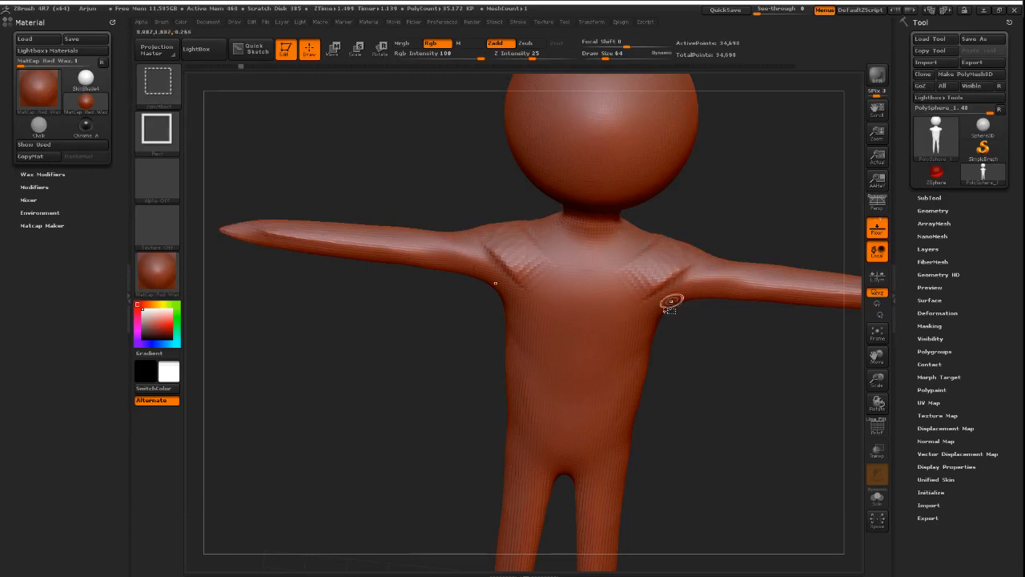
- Redo the smoothing of the strokes that blend the shoulders and arms into the upper chest
{"action": "key", "text": "ctrl+shift+z"}
{"action": "key", "text": "ctrl+shift+z"}
{"action": "key", "text": "ctrl+shift+z"}
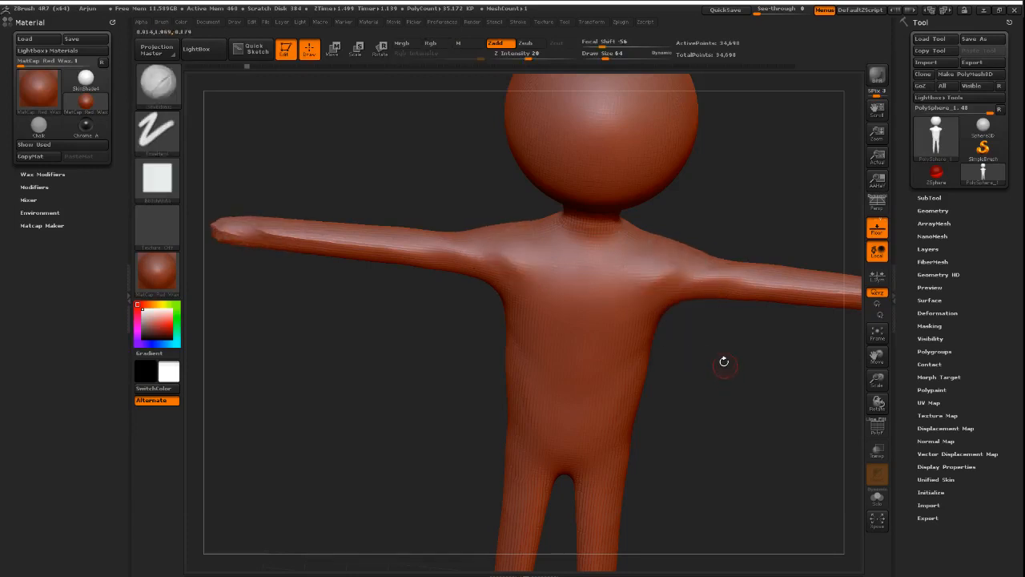
{"action": "mouse_move", "coordinate": [723, 359]}
{"action": "left_mouse_down"}
{"action": "mouse_move", "coordinate": [725, 350]}
{"action": "mouse_move", "coordinate": [690, 336]}
{"action": "mouse_move", "coordinate": [732, 341]}
{"action": "left_mouse_up"}
{"action": "right_click_drag", "start_coordinate": [733, 341], "coordinate": [698, 331], "text": "ctrl"}
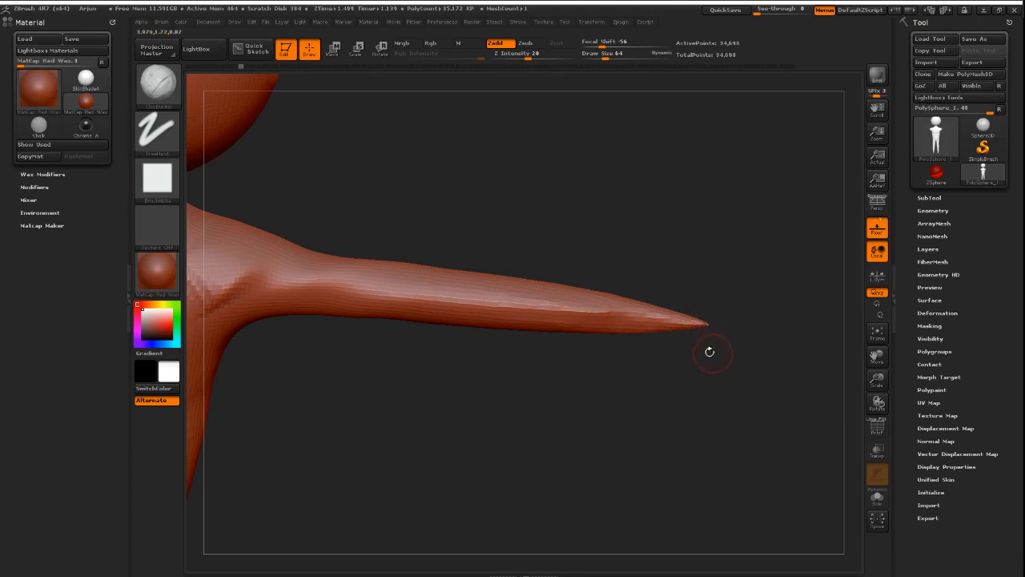
- Redo the strokes that thicken both arms toward their pointed tips and blunt the ends
{"action": "right_click_drag", "start_coordinate": [670, 315], "coordinate": [671, 363]}
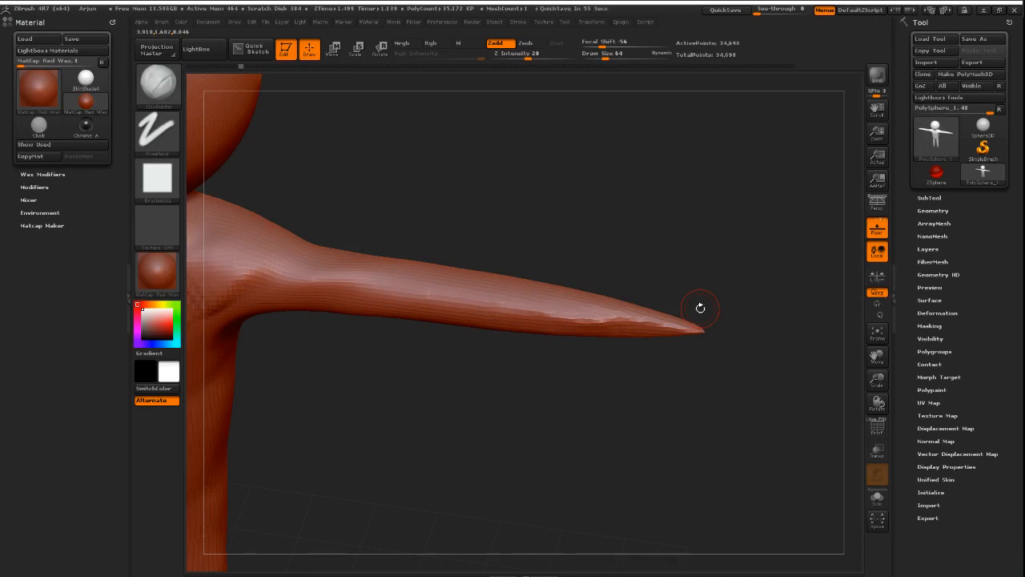
{"action": "key", "text": "ctrl+shift"}
{"action": "key", "text": "ctrl+shift+z"}
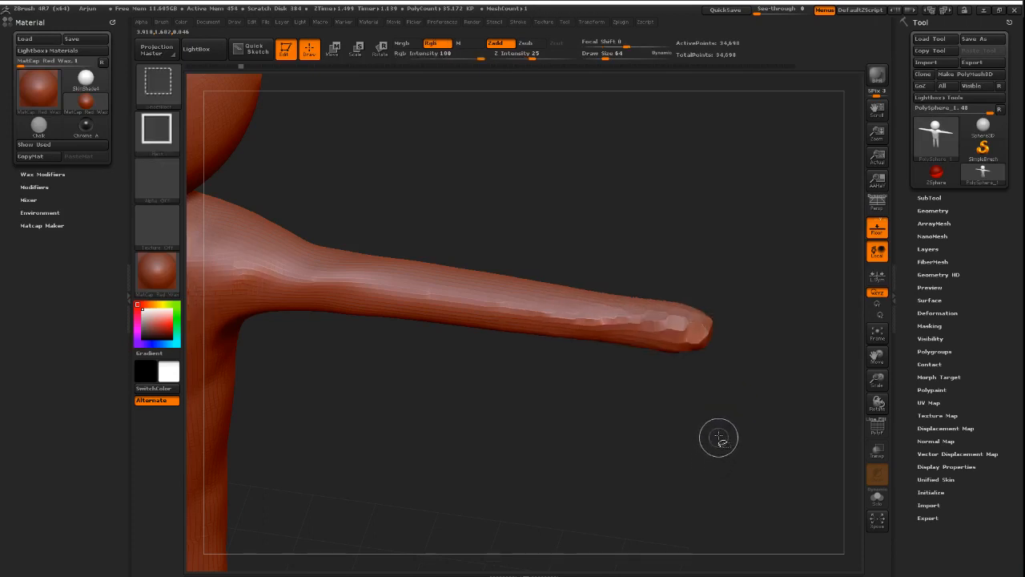
{"action": "left_click_drag", "start_coordinate": [720, 382], "coordinate": [688, 393]}
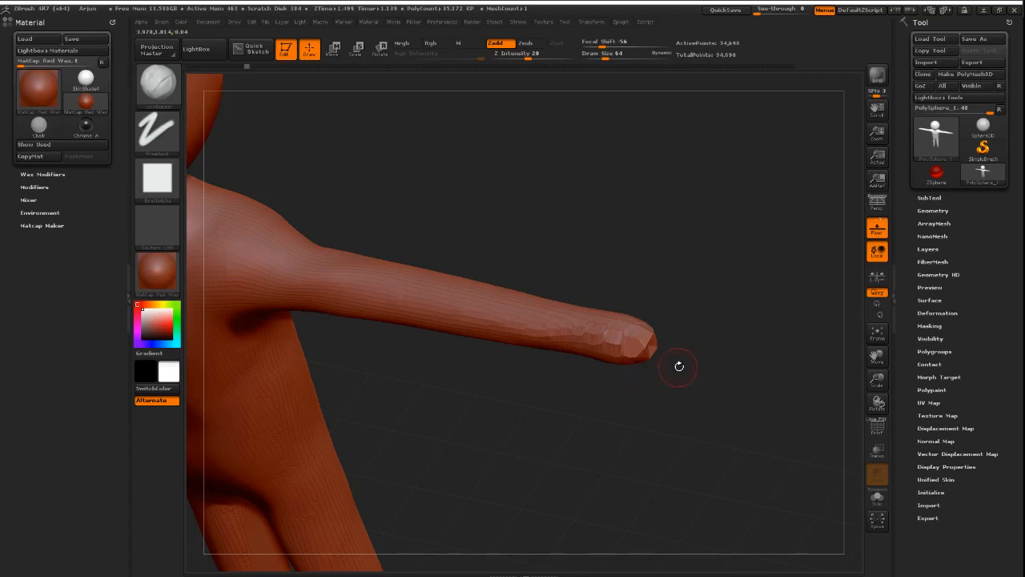
- Redo the remesh and smoothing of the arm ends and the mask across the lower torso
{"action": "key", "text": "ctrl+shift"}
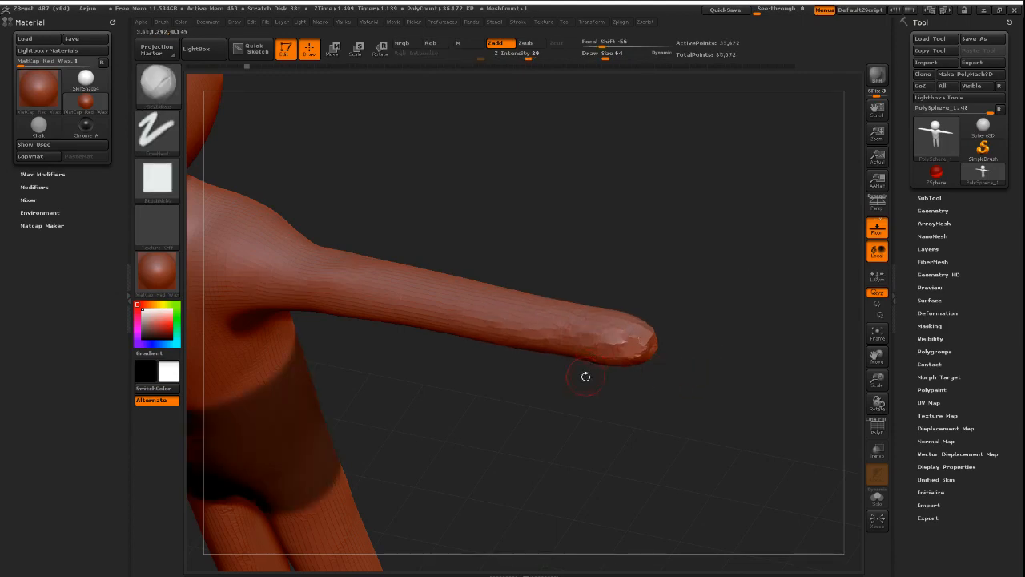
{"action": "mouse_move", "coordinate": [585, 373]}
{"action": "left_mouse_down"}
{"action": "mouse_move", "coordinate": [661, 316]}
{"action": "mouse_move", "coordinate": [574, 320]}
{"action": "mouse_move", "coordinate": [670, 321]}
{"action": "left_mouse_up"}
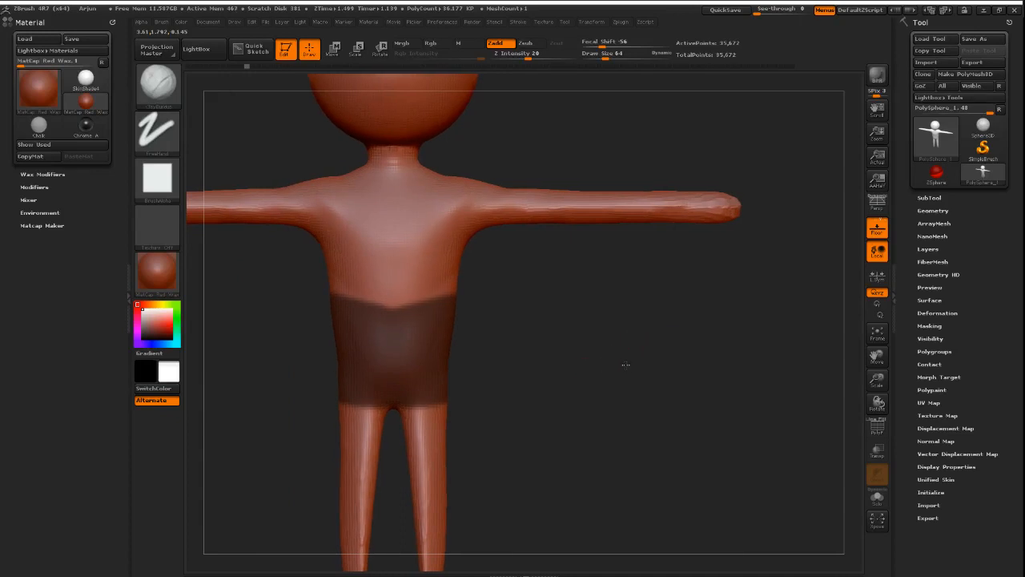
{"action": "left_click_drag", "start_coordinate": [625, 364], "coordinate": [632, 370], "text": "alt"}
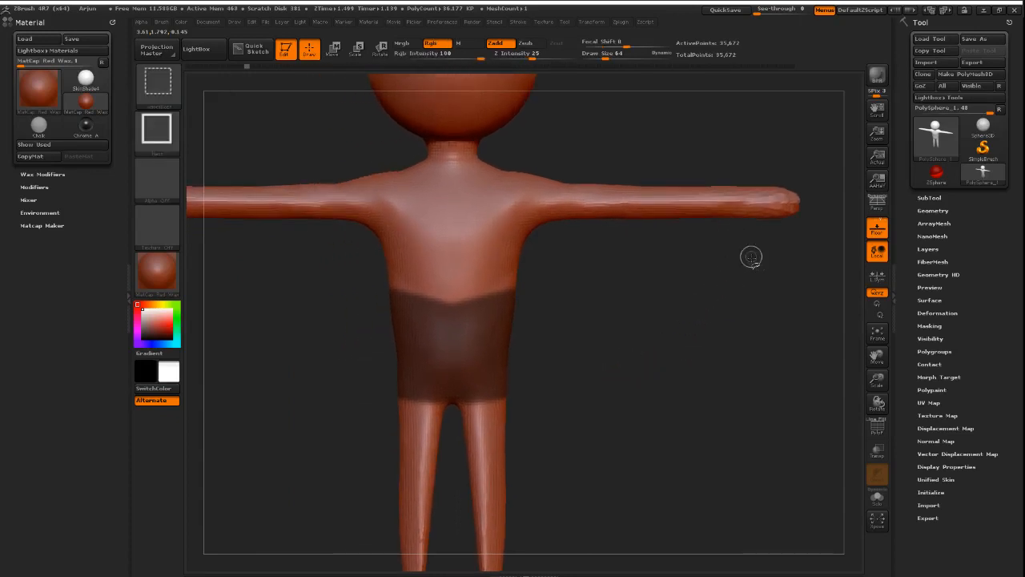
- Redo clearing the lower torso mask and shaping the waist and belly into a smooth, rounded form
{"action": "mouse_move", "coordinate": [752, 257]}
{"action": "left_mouse_down", "text": "ctrl"}
{"action": "mouse_move", "coordinate": [680, 297]}
{"action": "mouse_move", "coordinate": [647, 335]}
{"action": "mouse_move", "coordinate": [729, 325]}
{"action": "mouse_move", "coordinate": [706, 322]}
{"action": "mouse_move", "coordinate": [675, 341]}
{"action": "left_mouse_up", "text": "ctrl"}
{"action": "key", "text": "ctrl+z"}
{"action": "key", "text": "ctrl+z"}
{"action": "key", "text": "ctrl+shift+z"}
{"action": "key", "text": "ctrl+shift+z"}
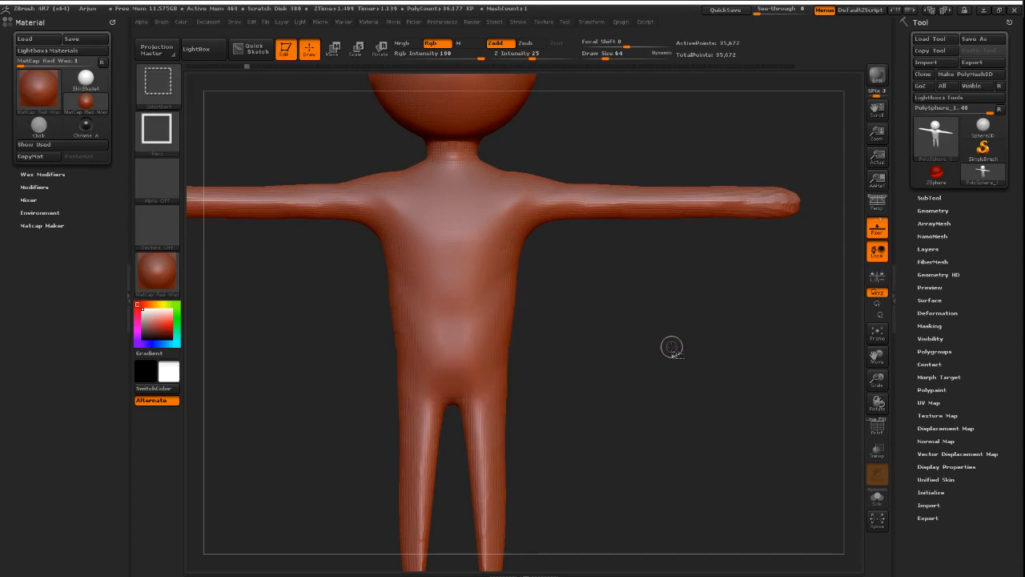
{"action": "key", "text": "ctrl+shift+z"}
- Redo the strokes that bulk up the lower ends of both legs, with their remesh and smoothing
{"action": "left_click_drag", "start_coordinate": [570, 472], "coordinate": [628, 320], "text": "alt"}
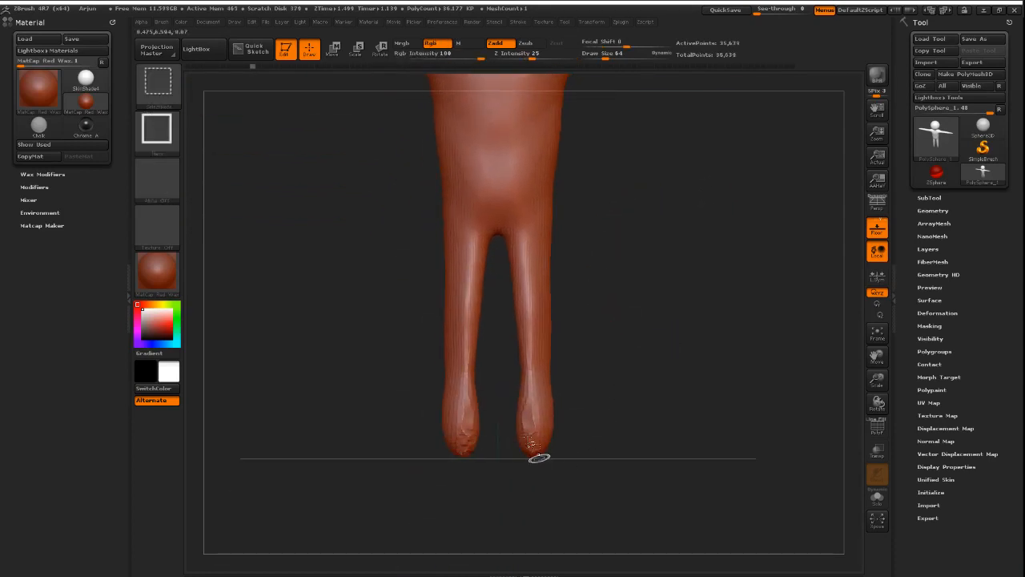
{"action": "left_click_drag", "start_coordinate": [555, 440], "coordinate": [580, 403]}
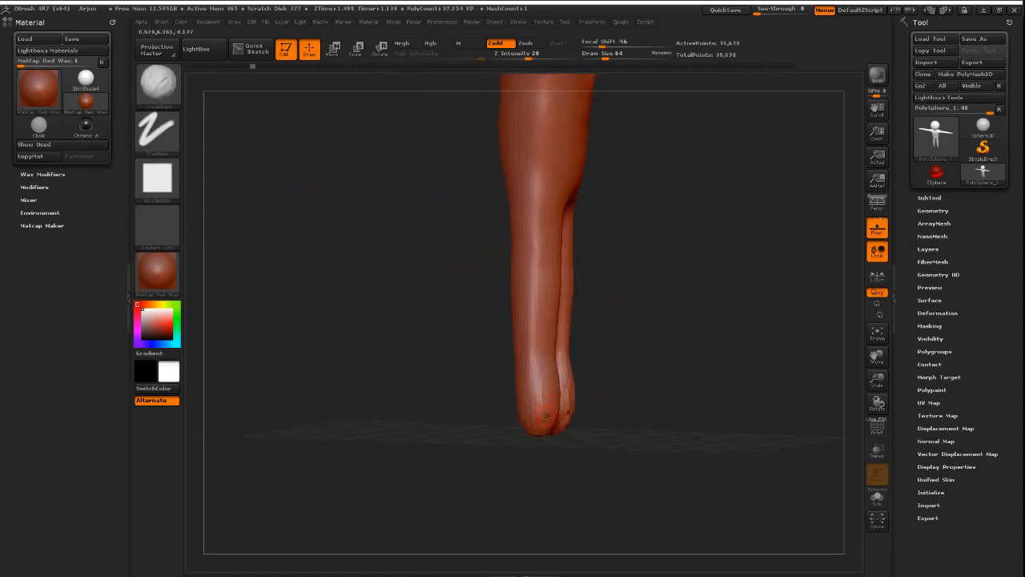
{"action": "key", "text": "ctrl+shift+z"}
{"action": "left_click_drag", "start_coordinate": [633, 338], "coordinate": [627, 298], "text": "alt"}
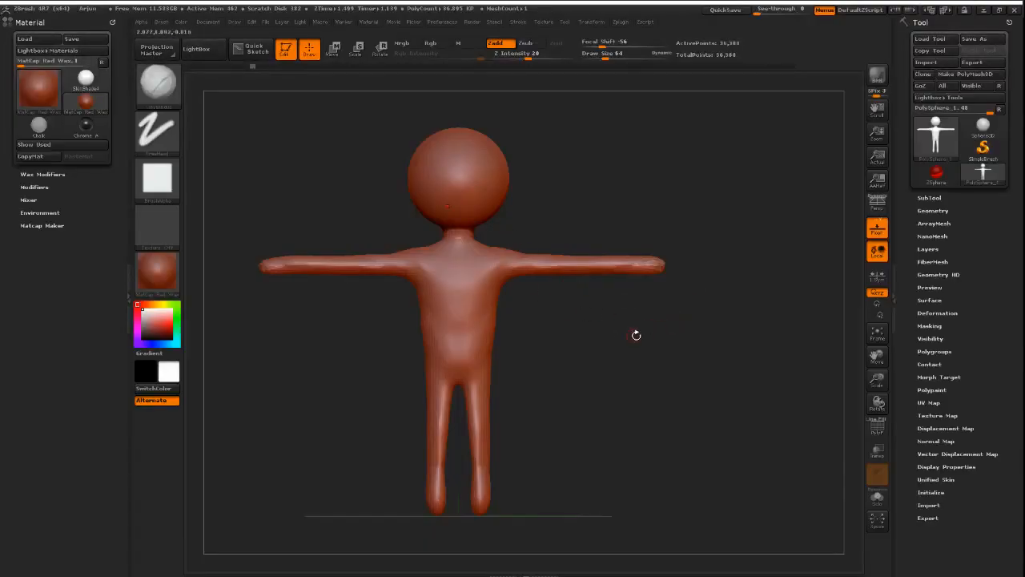
- Redo the vertical strokes that flatten the sides of the round head and the smoothing over them
{"action": "key", "text": "ctrl+shift"}
{"action": "left_click_drag", "start_coordinate": [560, 330], "coordinate": [572, 315]}
{"action": "key", "text": "ctrl+shift"}
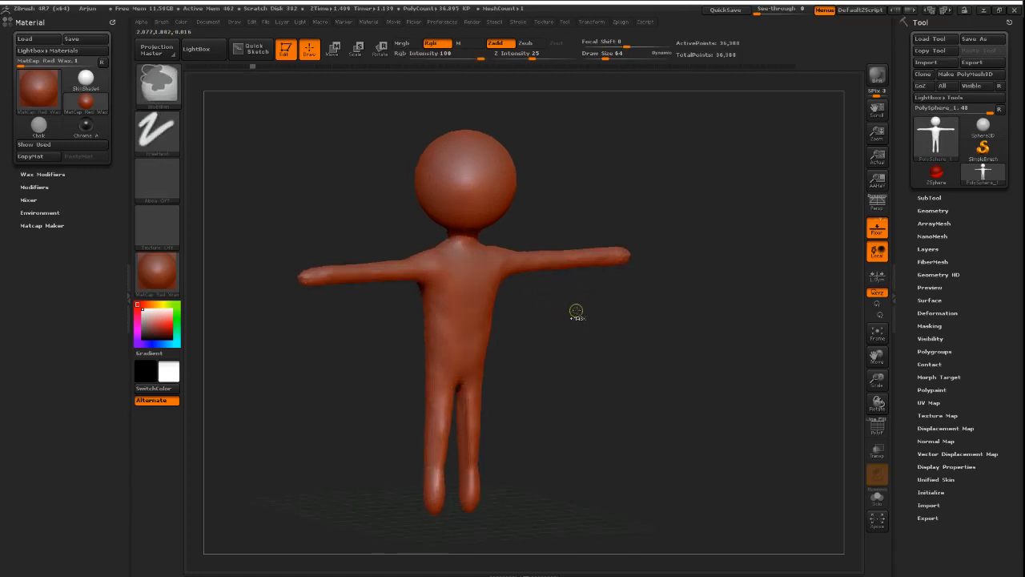
{"action": "key", "text": "ctrl"}
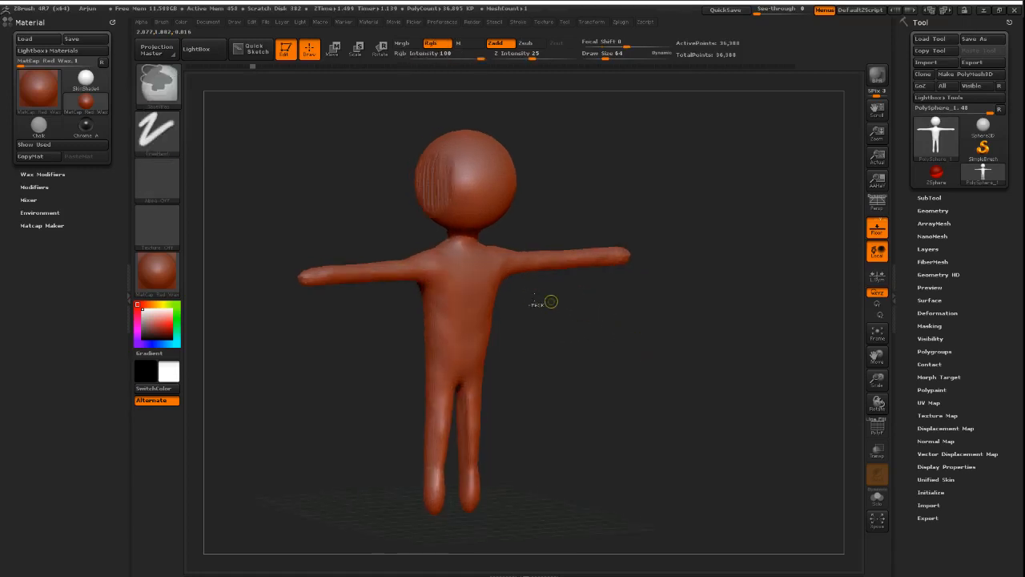
{"action": "mouse_move", "coordinate": [549, 302]}
{"action": "left_mouse_down", "text": "alt"}
{"action": "mouse_move", "coordinate": [624, 321]}
{"action": "mouse_move", "coordinate": [644, 452]}
{"action": "left_mouse_up", "text": "alt"}
{"action": "right_click_drag", "start_coordinate": [528, 307], "coordinate": [708, 347], "text": "ctrl"}
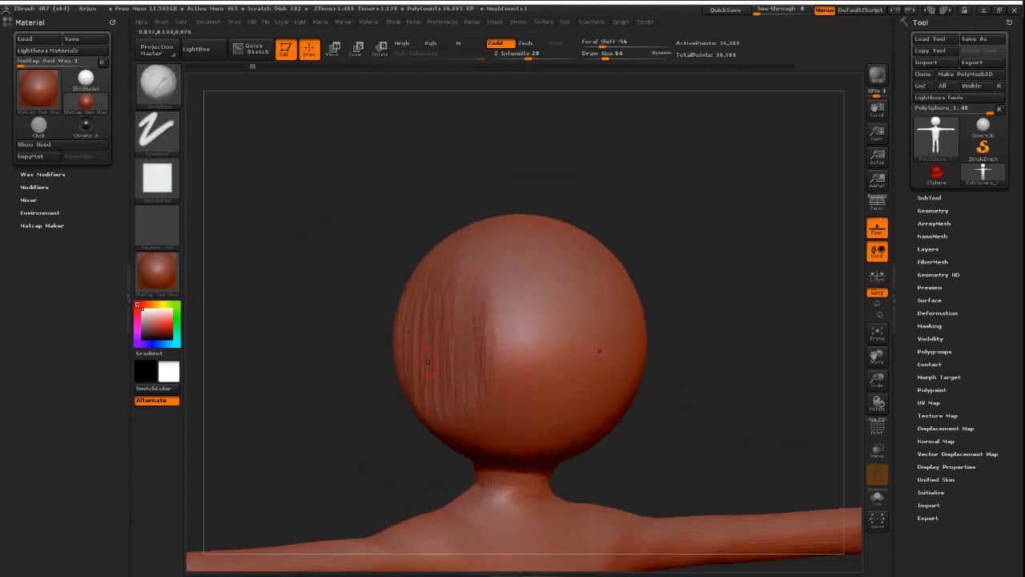
{"action": "mouse_move", "coordinate": [425, 350]}
{"action": "right_mouse_down"}
{"action": "mouse_move", "coordinate": [732, 374]}
{"action": "mouse_move", "coordinate": [681, 327]}
{"action": "mouse_move", "coordinate": [721, 366]}
{"action": "right_mouse_up"}
{"action": "key", "text": "ctrl+shift"}
{"action": "key", "text": "ctrl+shift"}
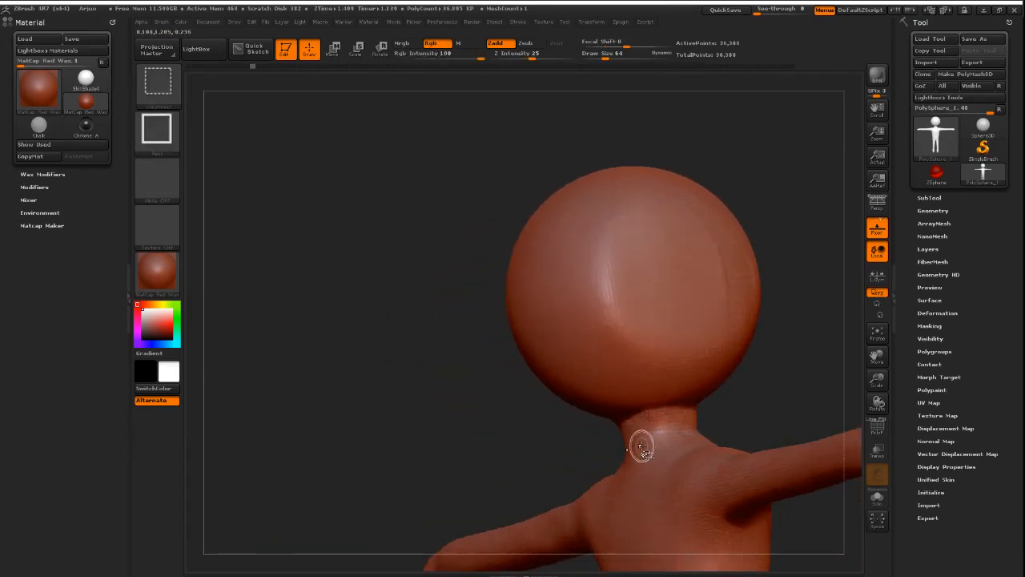
- Redo the strokes that build up the lower front of the face and chin
{"action": "key", "text": "ctrl+shift+z"}
{"action": "key", "text": "ctrl+shift+z"}
{"action": "key", "text": "ctrl+shift+z"}
{"action": "key", "text": "ctrl+shift+z"}
{"action": "right_click_drag", "start_coordinate": [601, 422], "coordinate": [565, 367]}
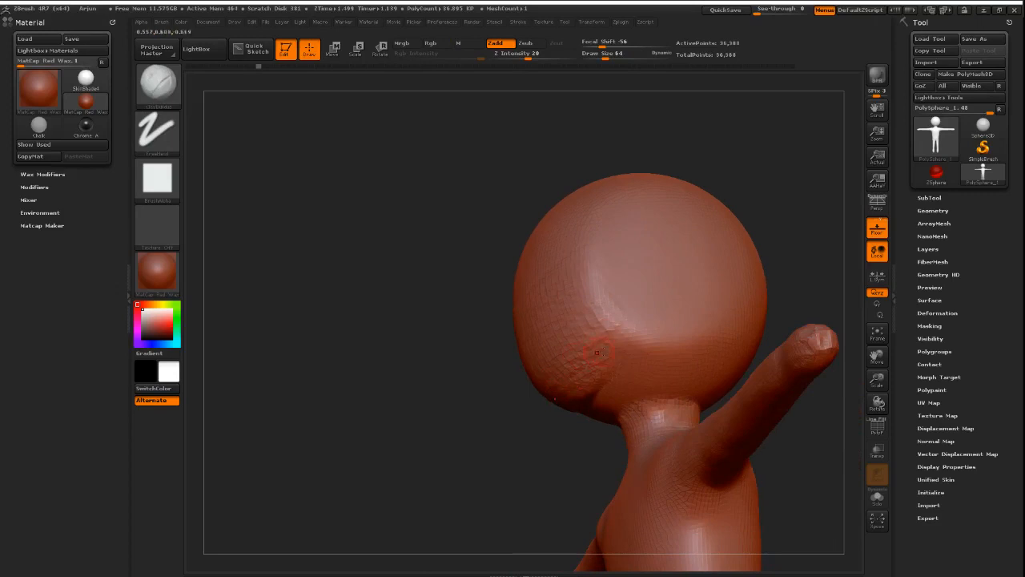
{"action": "key", "text": "ctrl+shift"}
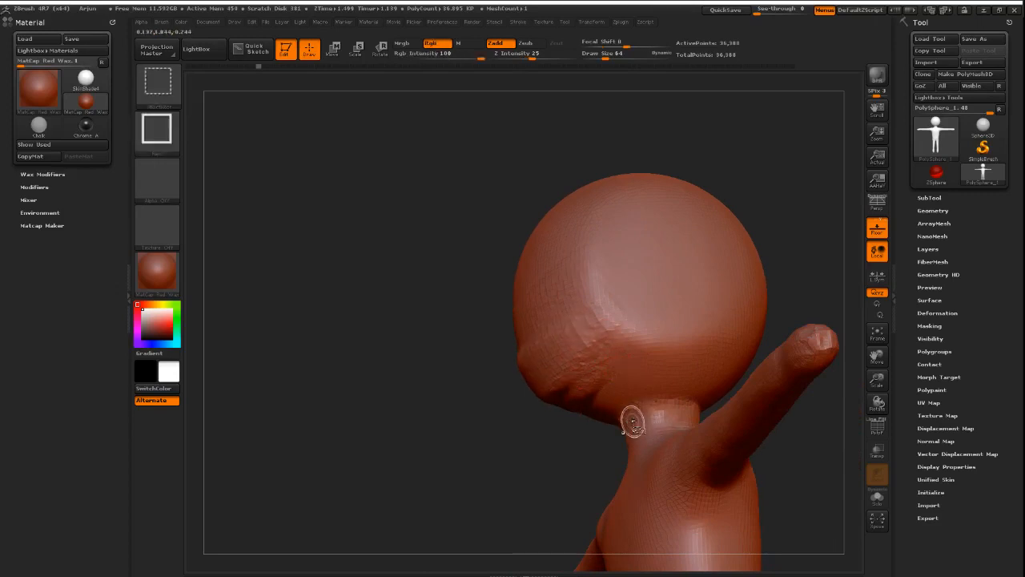
{"action": "right_click_drag", "start_coordinate": [557, 340], "coordinate": [633, 421]}
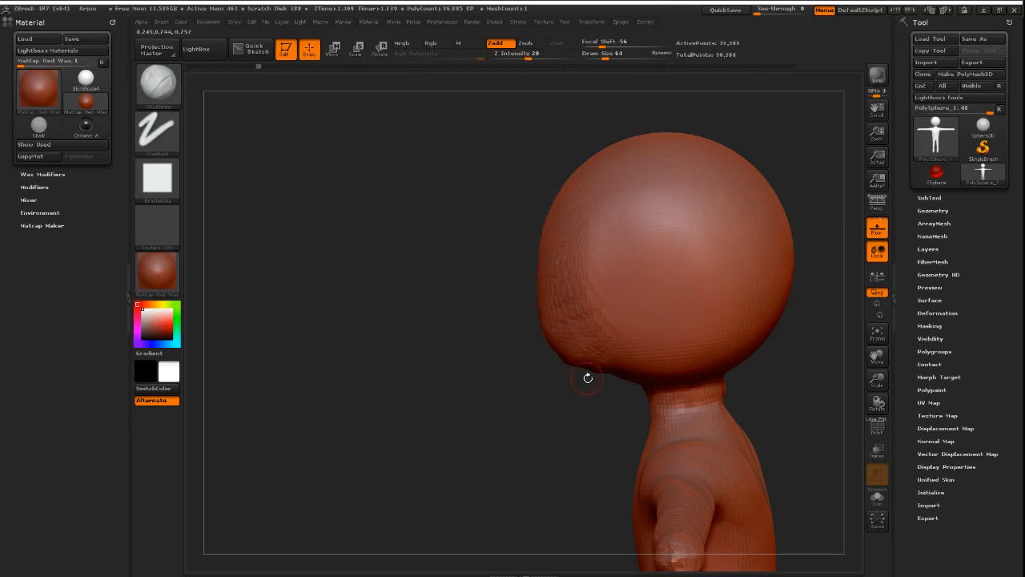
- Redo the jaw build-up and smoothing that connect the chin to the neck, checking the head from several angles
{"action": "key", "text": "ctrl+shift+z"}
{"action": "key", "text": "ctrl+shift+z"}
{"action": "key", "text": "ctrl+shift+z"}
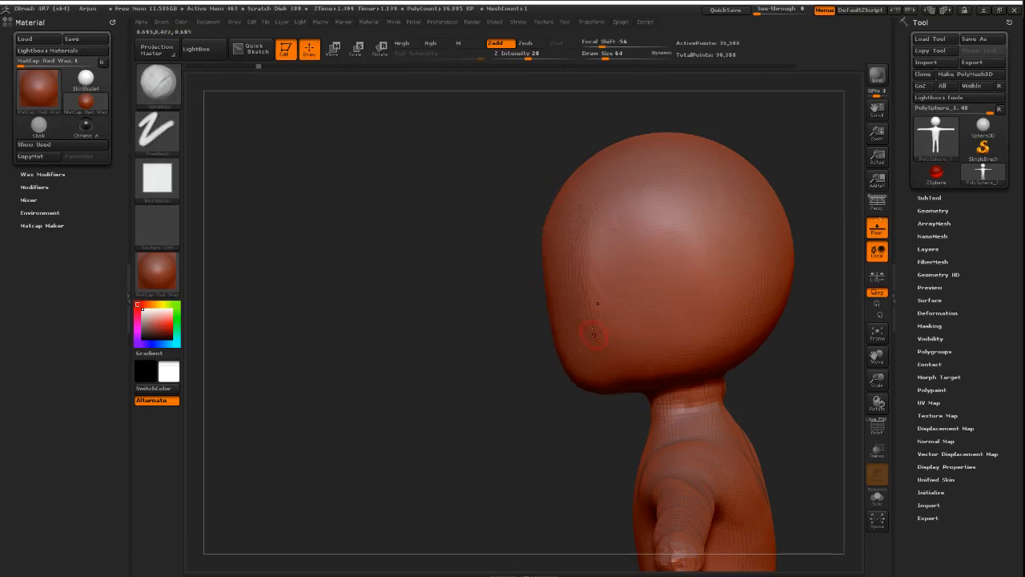
{"action": "key", "text": "ctrl+z"}
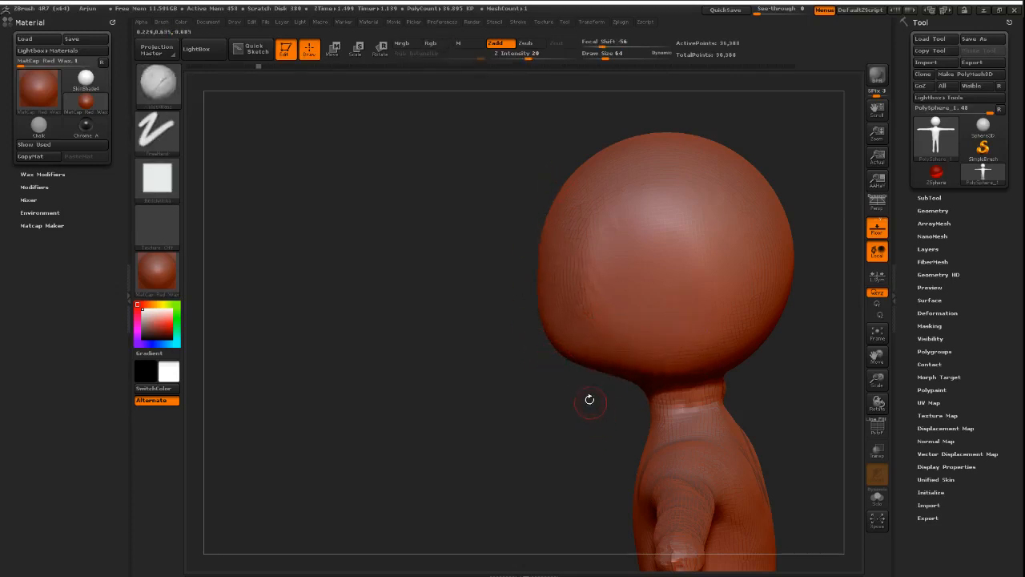
{"action": "key", "text": "ctrl+shift+z"}
{"action": "mouse_move", "coordinate": [583, 378]}
{"action": "right_mouse_down"}
{"action": "mouse_move", "coordinate": [694, 358]}
{"action": "mouse_move", "coordinate": [678, 403]}
{"action": "mouse_move", "coordinate": [712, 359]}
{"action": "mouse_move", "coordinate": [702, 396]}
{"action": "mouse_move", "coordinate": [658, 406]}
{"action": "mouse_move", "coordinate": [650, 438]}
{"action": "mouse_move", "coordinate": [657, 379]}
{"action": "mouse_move", "coordinate": [712, 350]}
{"action": "mouse_move", "coordinate": [705, 330]}
{"action": "right_mouse_up"}
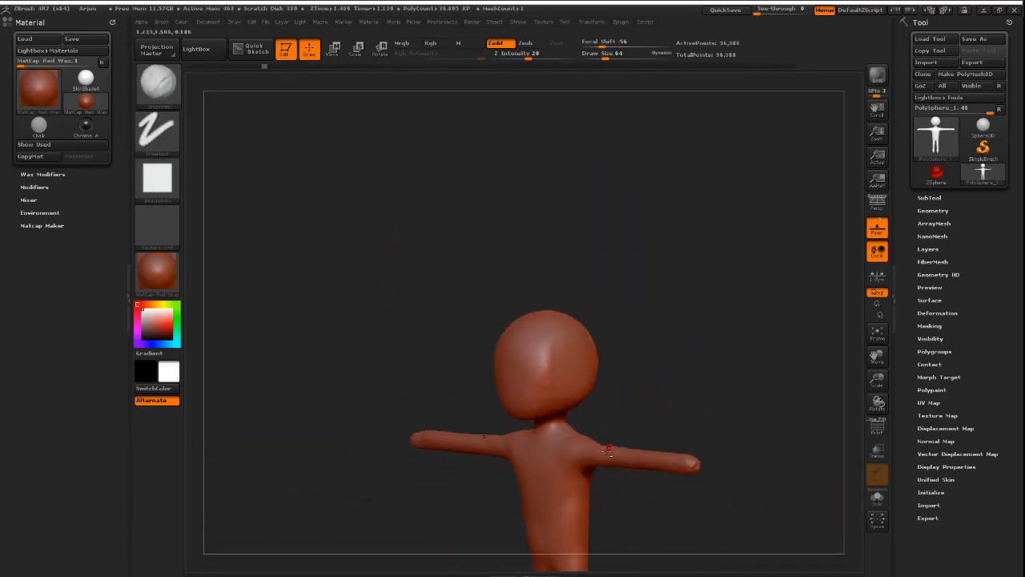
{"action": "right_click_drag", "start_coordinate": [608, 450], "coordinate": [523, 463], "text": "ctrl"}
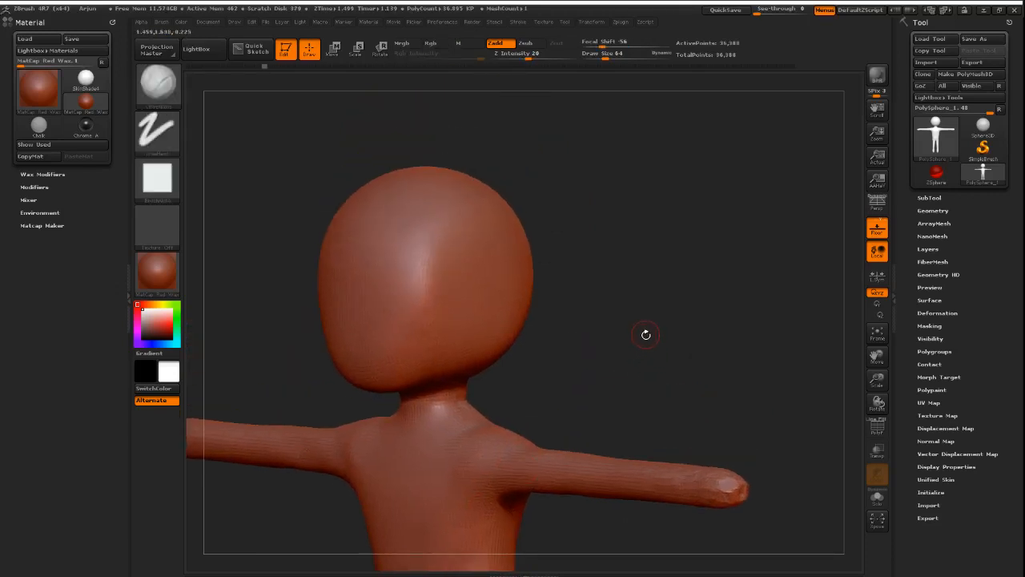
{"action": "mouse_move", "coordinate": [653, 365]}
{"action": "right_mouse_down"}
{"action": "mouse_move", "coordinate": [632, 359]}
{"action": "mouse_move", "coordinate": [664, 341]}
{"action": "mouse_move", "coordinate": [712, 343]}
{"action": "mouse_move", "coordinate": [697, 359]}
{"action": "mouse_move", "coordinate": [710, 346]}
{"action": "right_mouse_up"}
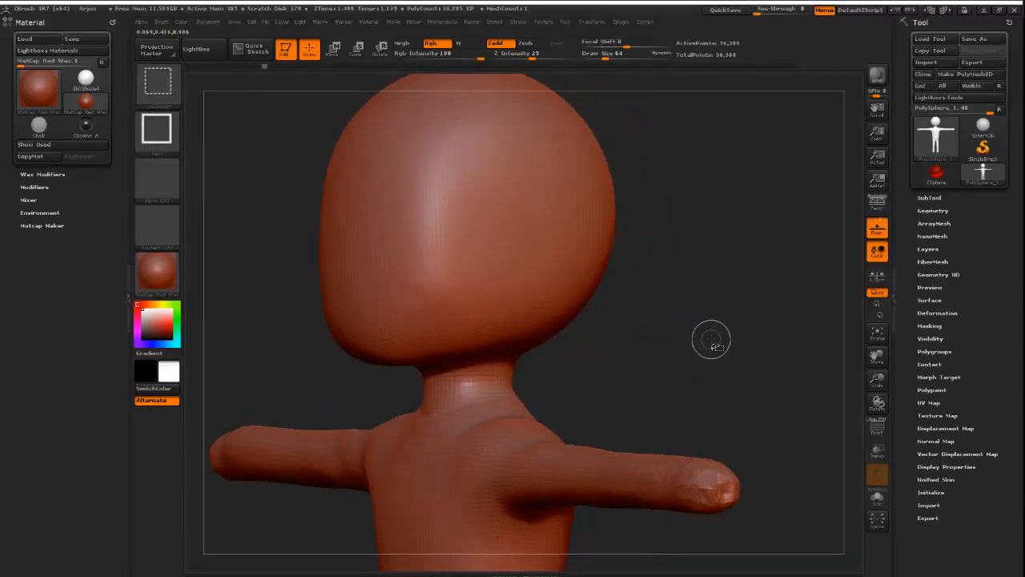
{"action": "mouse_move", "coordinate": [617, 366]}
{"action": "right_mouse_down"}
{"action": "mouse_move", "coordinate": [716, 336]}
{"action": "mouse_move", "coordinate": [630, 374]}
{"action": "right_mouse_up"}
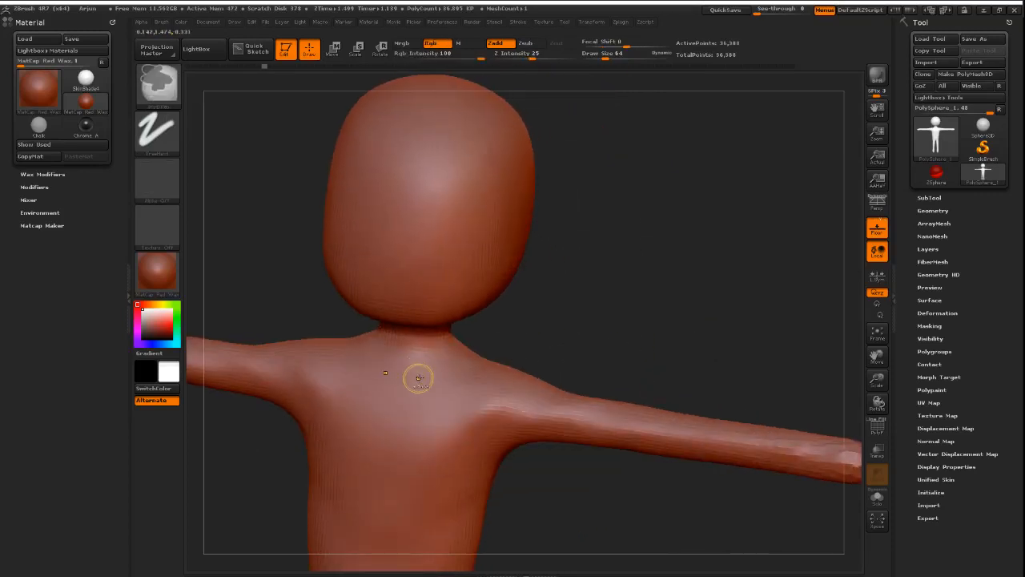
- Redo the strokes around the base of the neck and across the collar area, including their smoothing
{"action": "key", "text": "ctrl+shift"}
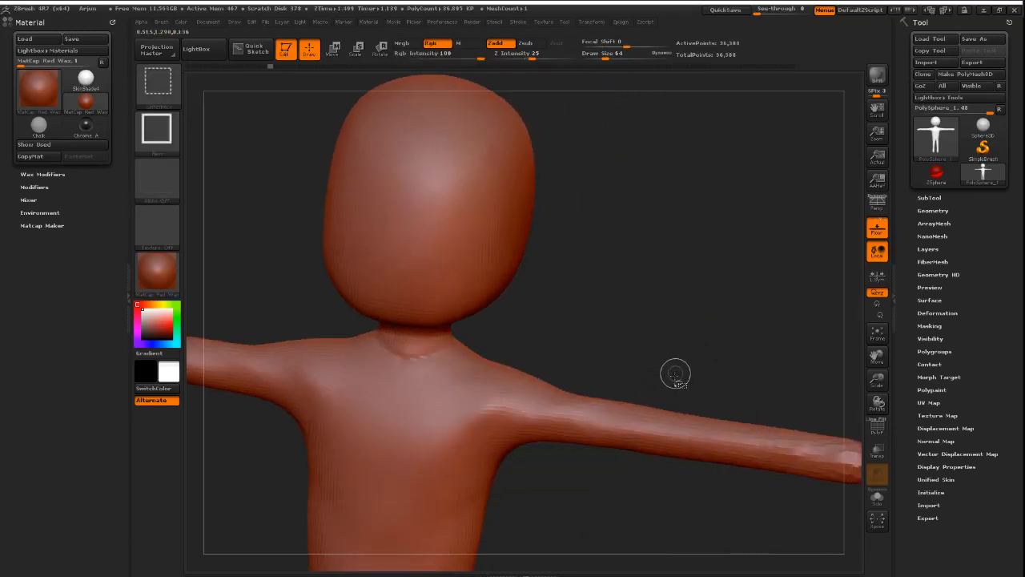
{"action": "right_click_drag", "start_coordinate": [595, 464], "coordinate": [622, 360]}
{"action": "key", "text": "ctrl+shift"}
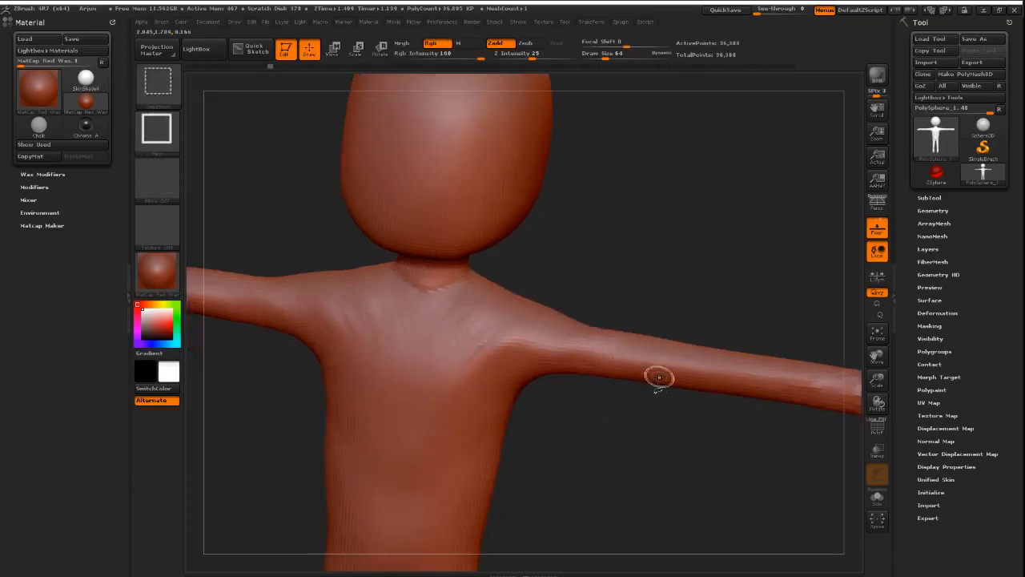
{"action": "right_click_drag", "start_coordinate": [623, 425], "coordinate": [665, 325], "text": "alt"}
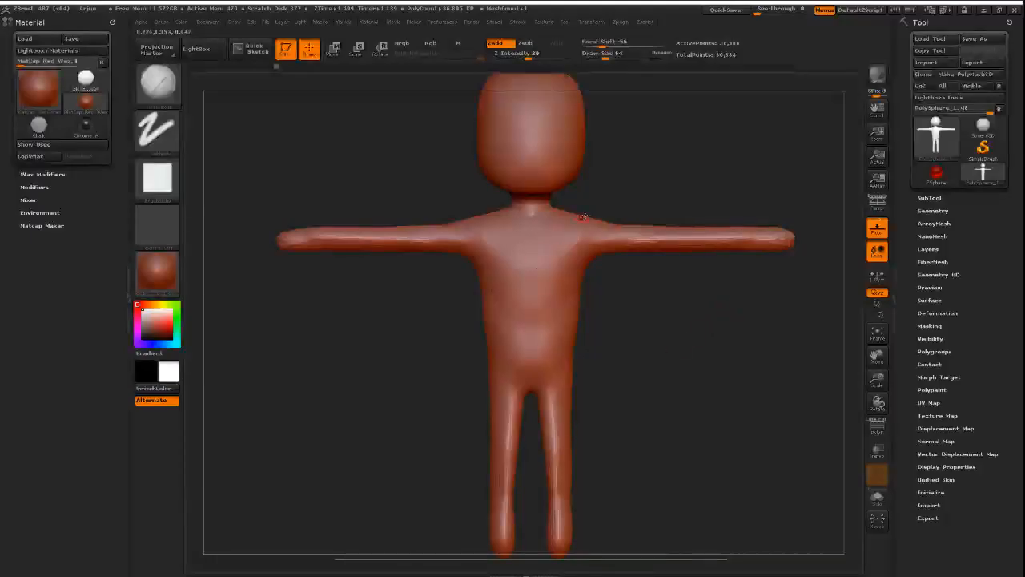
{"action": "right_click_drag", "start_coordinate": [601, 326], "coordinate": [643, 320]}
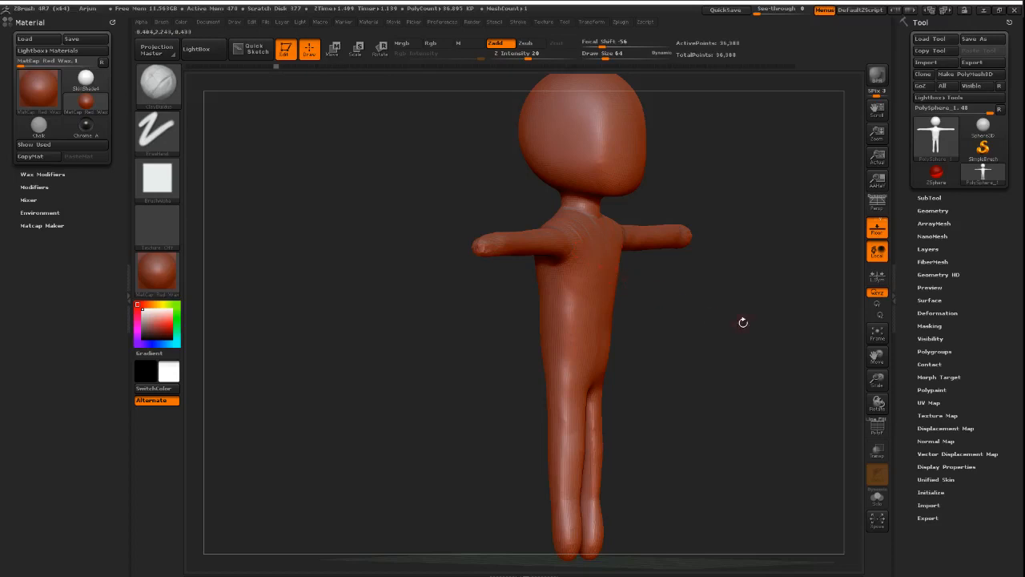
{"action": "right_click_drag", "start_coordinate": [743, 322], "coordinate": [635, 313], "text": "shift"}
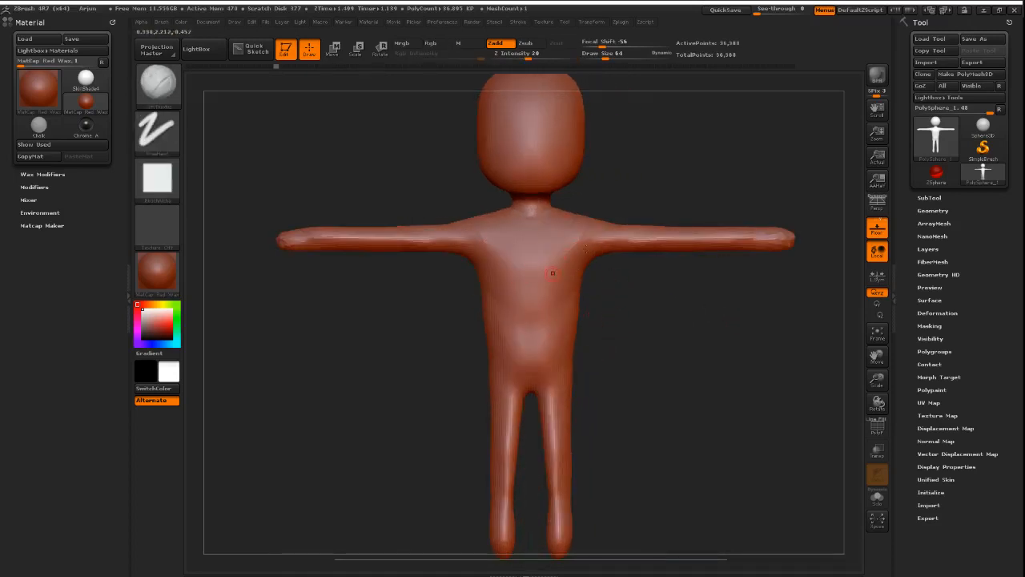
- Redo the mirrored strokes that build up the chest muscles and define their lower edge
{"action": "key", "text": "ctrl+shift"}
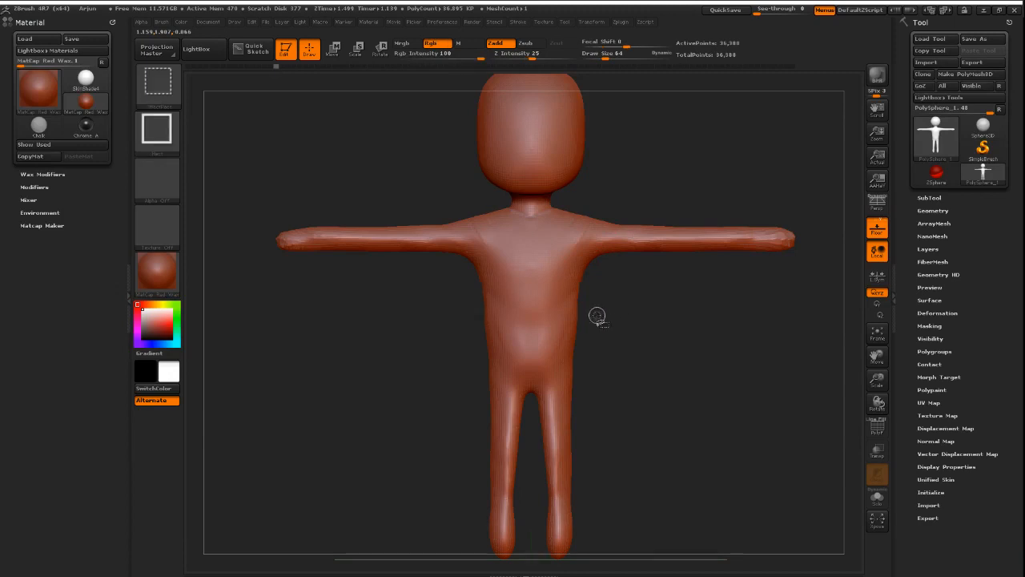
{"action": "key", "text": "ctrl+shift+z"}
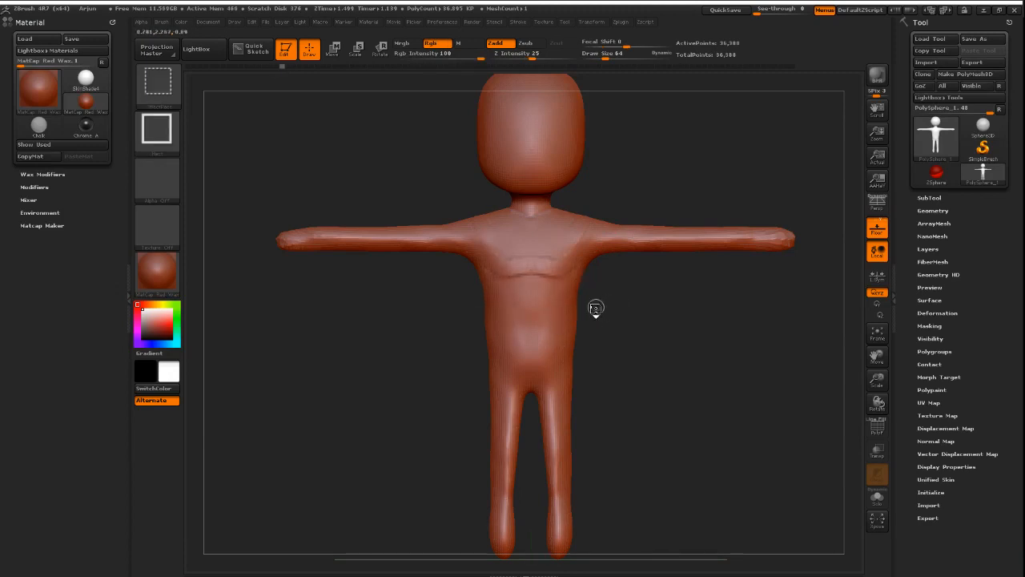
{"action": "key", "text": "ctrl+shift+z"}
{"action": "key", "text": "ctrl+shift+z"}
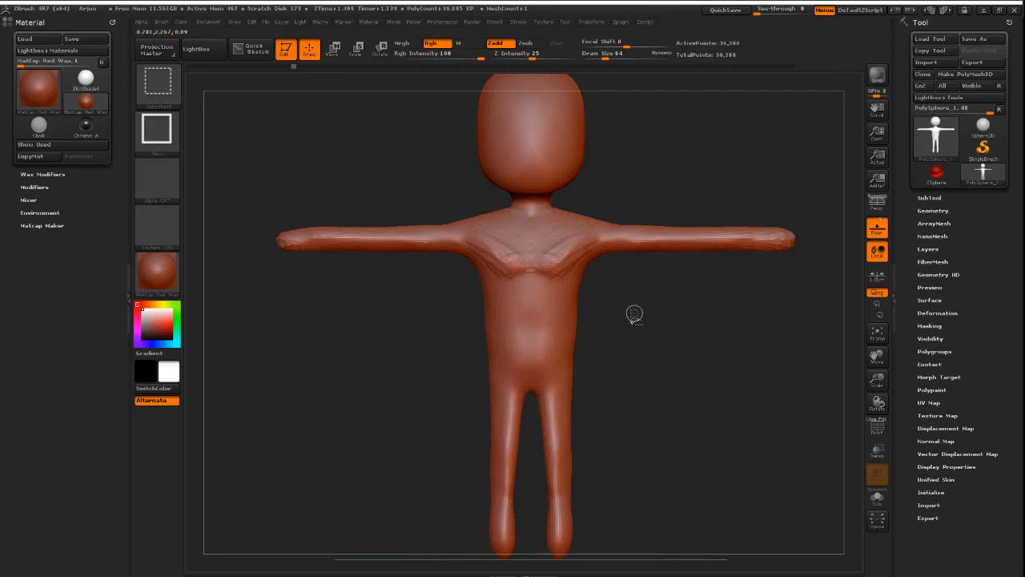
{"action": "key", "text": "ctrl+shift+z"}
{"action": "right_click_drag", "start_coordinate": [634, 313], "coordinate": [692, 298]}
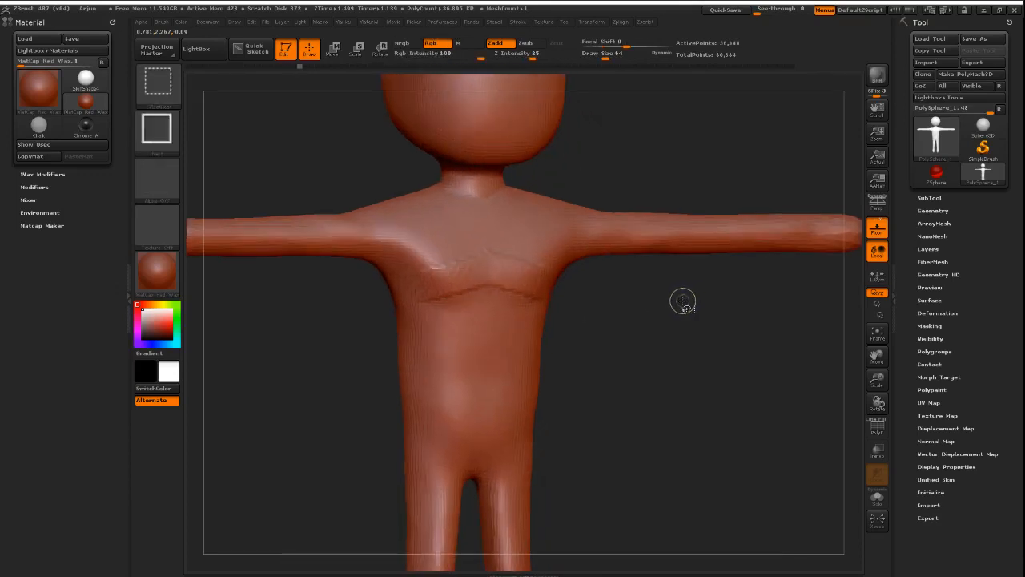
- Redo the smoothing that softens the chest muscle strokes into the torso
{"action": "key", "text": "ctrl+shift+z"}
{"action": "key", "text": "ctrl+shift+z"}
{"action": "key", "text": "ctrl+shift+z"}
{"action": "key", "text": "ctrl+shift+z"}
{"action": "key", "text": "ctrl+shift+z"}
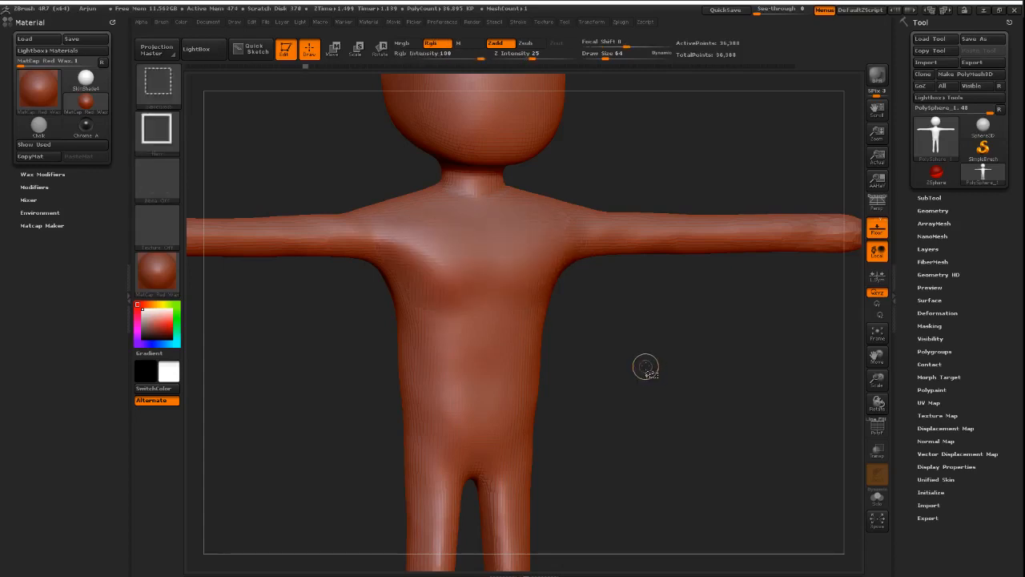
- Redo the chest, shoulder and abdomen build-up, ending with the mirrored strokes over the hips
{"action": "key", "text": "ctrl+shift+z"}
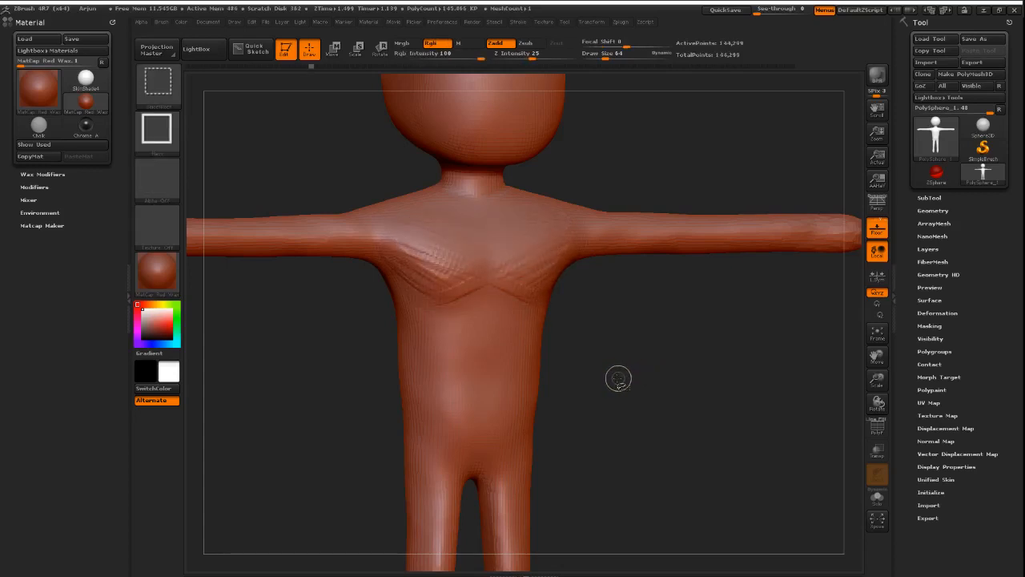
{"action": "key", "text": "ctrl+shift+z"}
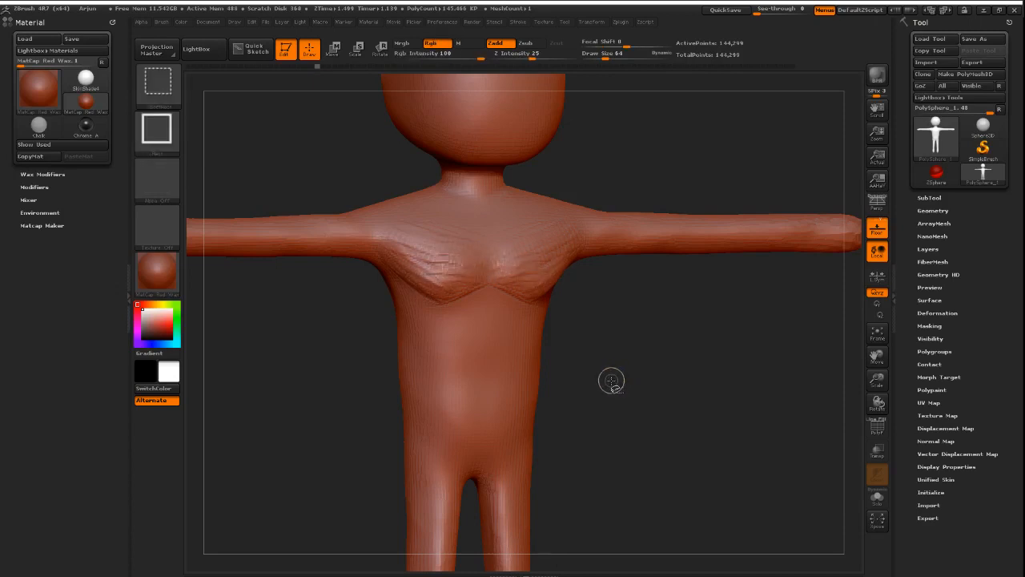
{"action": "key", "text": "ctrl+shift+z"}
{"action": "key", "text": "ctrl+shift+z"}
{"action": "key", "text": "ctrl+shift+z"}
{"action": "key", "text": "ctrl+shift+z"}
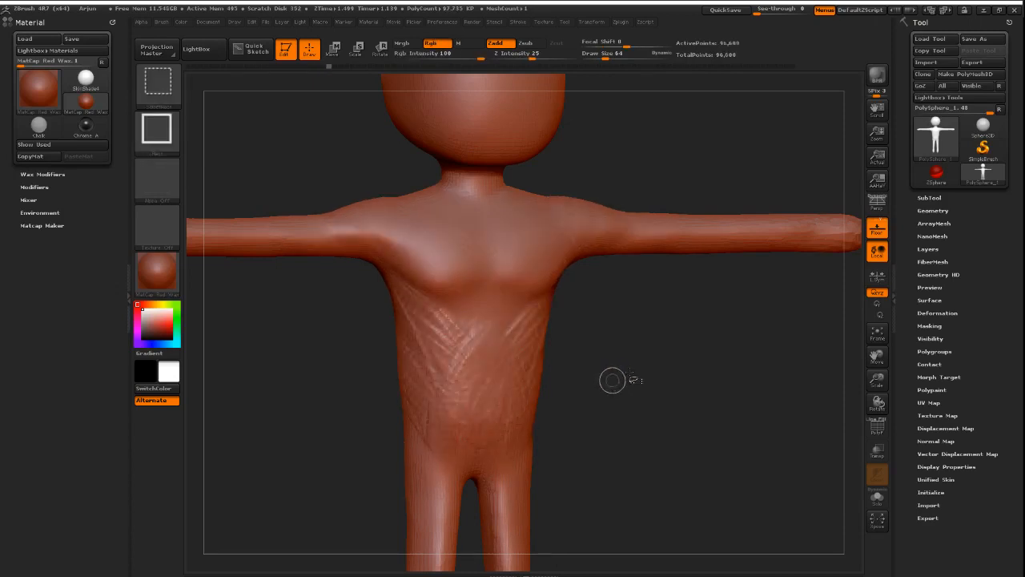
{"action": "key", "text": "ctrl+shift+z"}
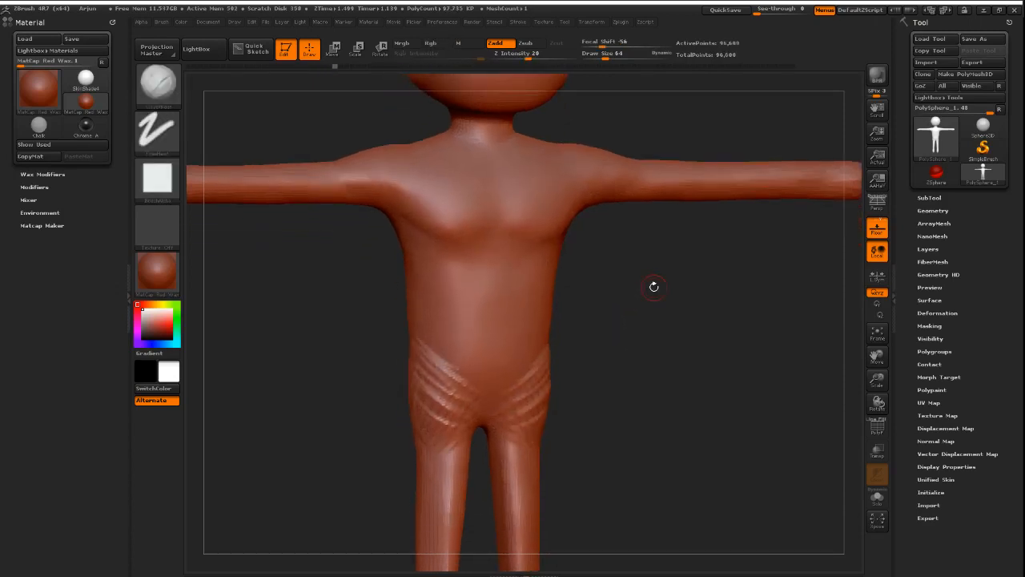
- Undo the hip and abdomen strokes, going back to the unsmoothed shoulder build-up
{"action": "mouse_move", "coordinate": [657, 359]}
{"action": "left_mouse_down"}
{"action": "mouse_move", "coordinate": [638, 364]}
{"action": "mouse_move", "coordinate": [627, 387]}
{"action": "left_mouse_up"}
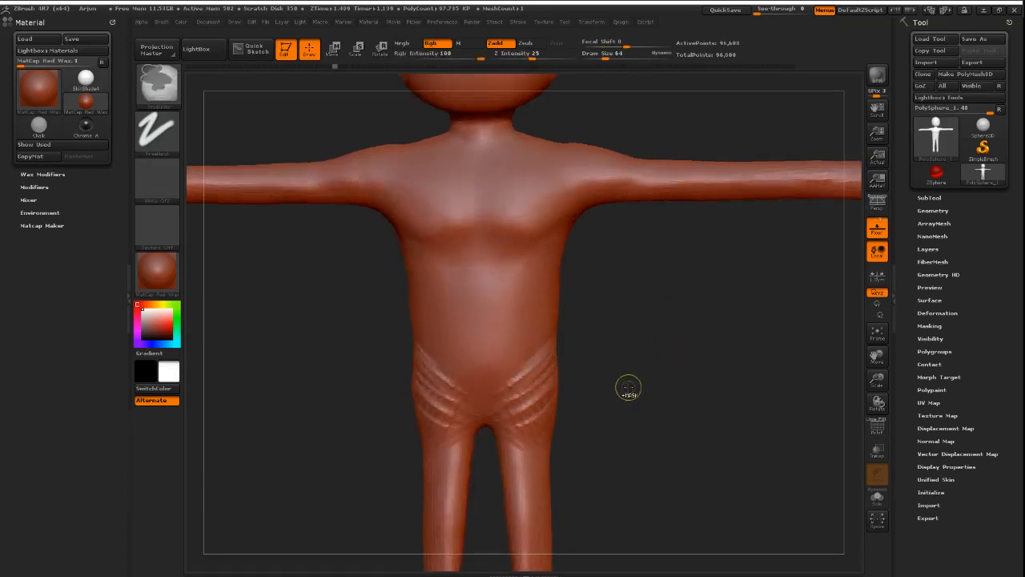
{"action": "key", "text": "ctrl+z"}
{"action": "key", "text": "ctrl+z"}
{"action": "key", "text": "ctrl+z"}
{"action": "key", "text": "ctrl+z"}
{"action": "key", "text": "ctrl+z"}
{"action": "key", "text": "ctrl+z"}
{"action": "key", "text": "ctrl+z"}
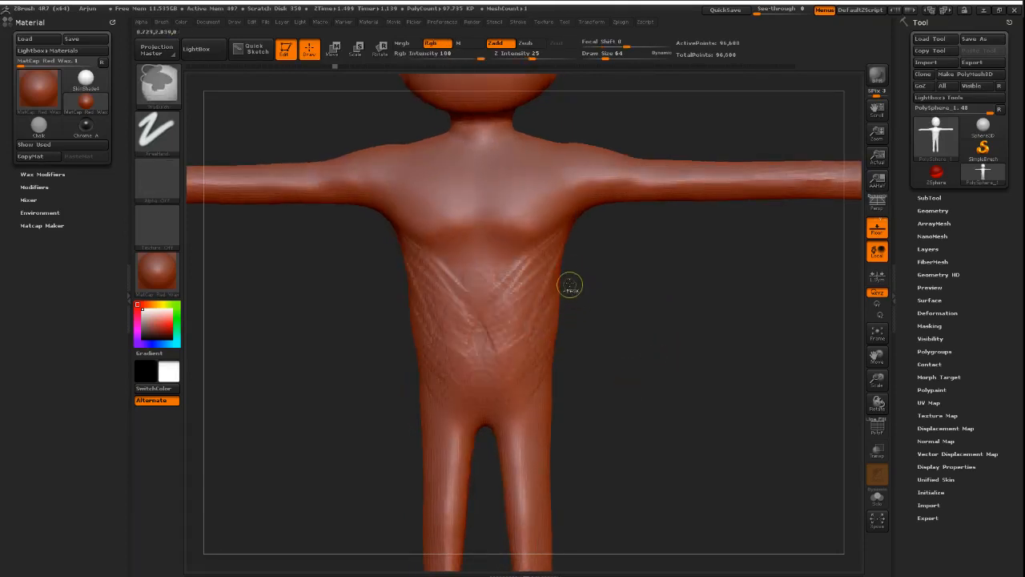
{"action": "key", "text": "ctrl+z"}
{"action": "key", "text": "ctrl+z"}
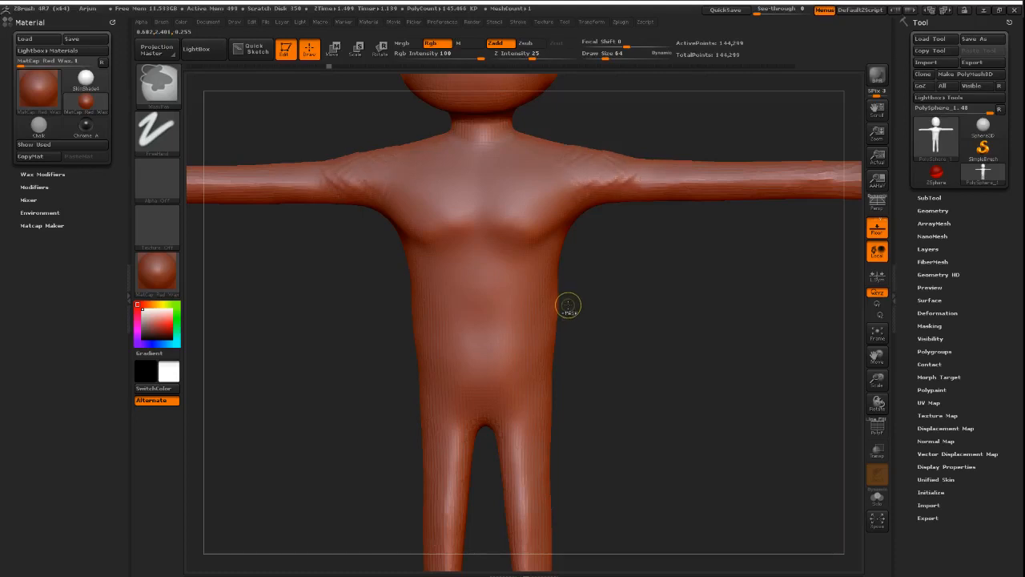
- Redo the mirrored chest strokes and their smoothing into the torso, checking the chest from several angles
{"action": "left_click_drag", "start_coordinate": [565, 256], "coordinate": [570, 337]}
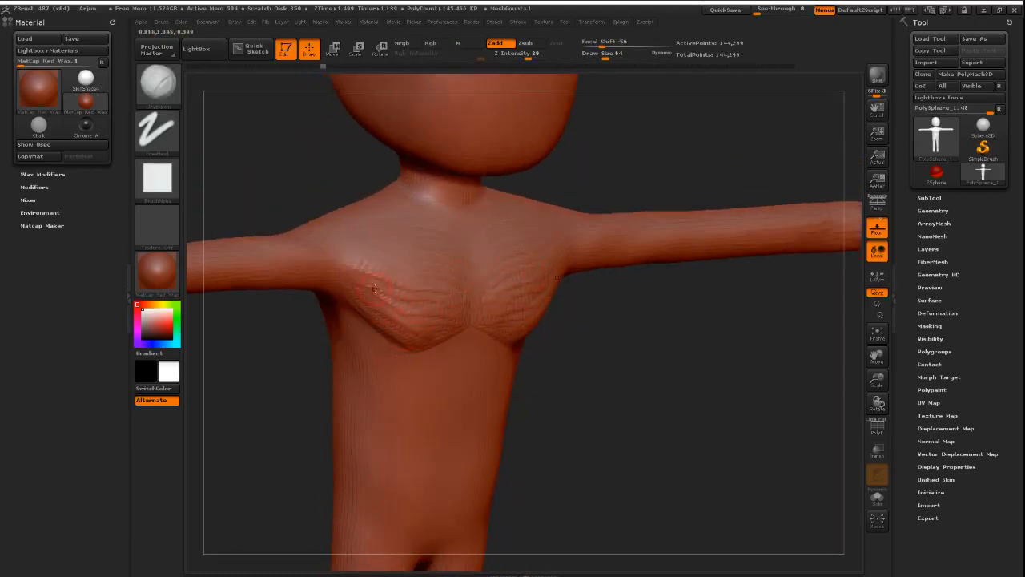
{"action": "left_click_drag", "start_coordinate": [629, 354], "coordinate": [633, 326]}
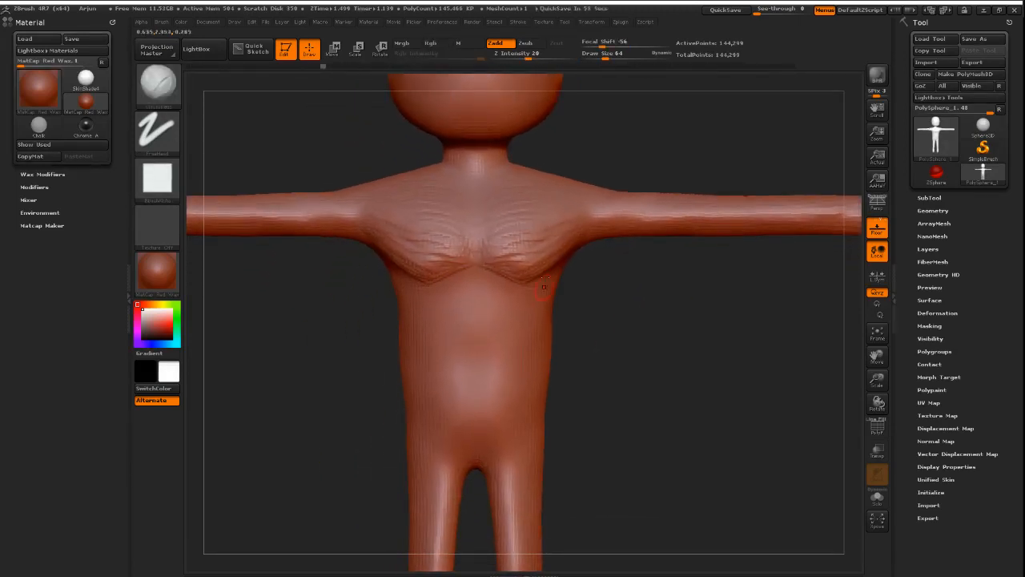
{"action": "mouse_move", "coordinate": [572, 259]}
{"action": "left_mouse_down"}
{"action": "mouse_move", "coordinate": [586, 264]}
{"action": "mouse_move", "coordinate": [451, 233]}
{"action": "left_mouse_up"}
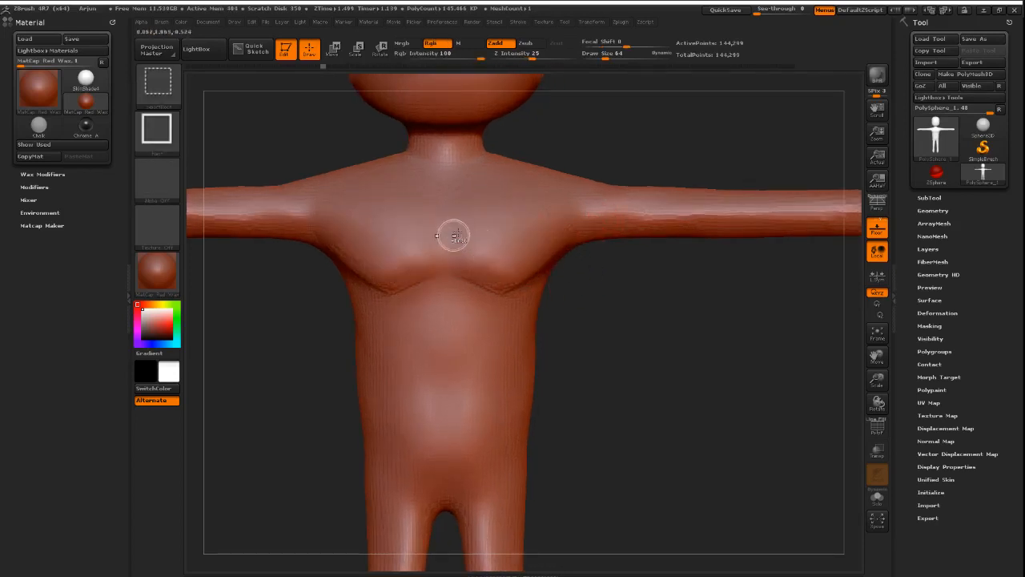
{"action": "left_click_drag", "start_coordinate": [543, 267], "coordinate": [418, 208]}
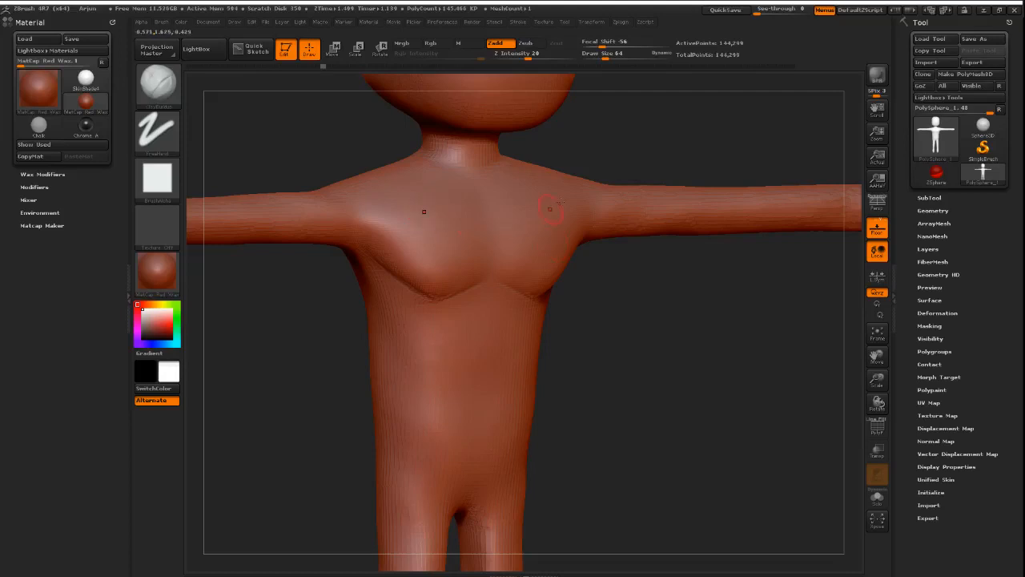
- Redo the mirrored build-up that rounds the shoulders, including its smoothing into the upper arms
{"action": "key", "text": "ctrl+shift+z"}
{"action": "key", "text": "ctrl+shift+z"}
{"action": "key", "text": "ctrl+shift+z"}
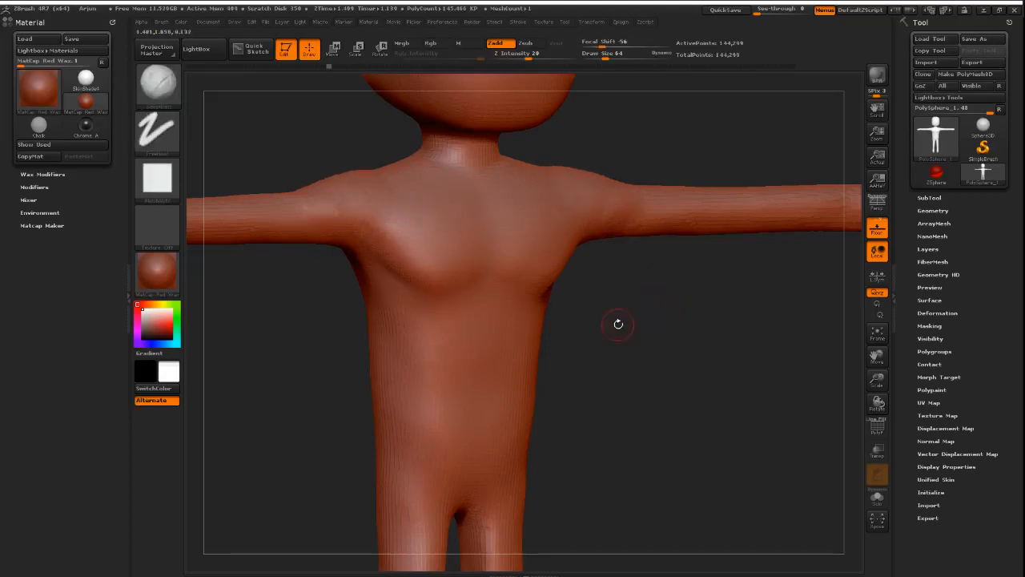
- Redo the mirrored diagonal strokes that build up the flanks and abdomen below the chest
{"action": "mouse_move", "coordinate": [664, 311]}
{"action": "left_mouse_down", "text": "alt"}
{"action": "mouse_move", "coordinate": [641, 348]}
{"action": "mouse_move", "coordinate": [652, 288]}
{"action": "mouse_move", "coordinate": [630, 309]}
{"action": "left_mouse_up", "text": "alt"}
{"action": "key", "text": "ctrl+shift+z"}
{"action": "key", "text": "ctrl+shift+z"}
{"action": "key", "text": "ctrl+shift+z"}
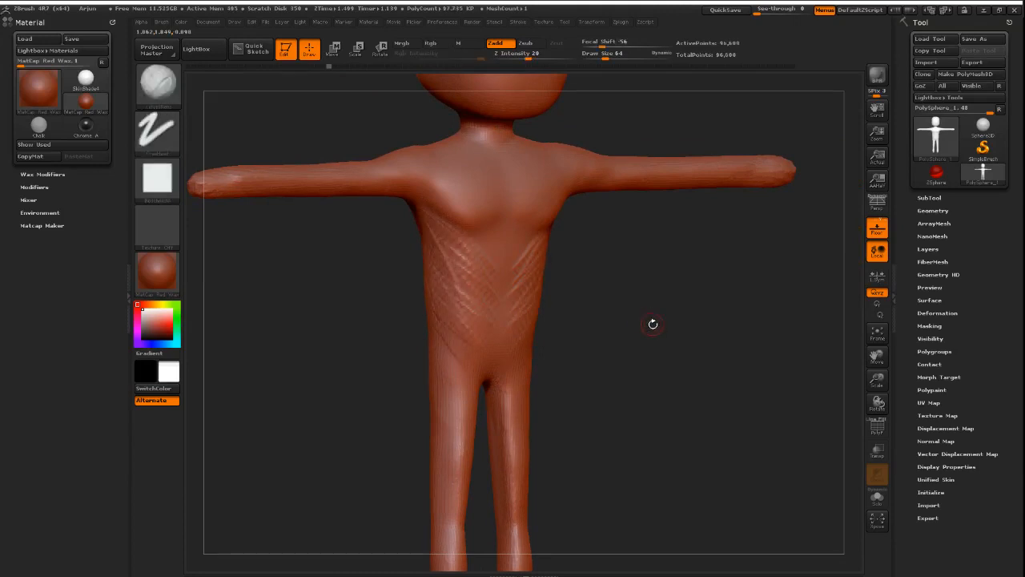
{"action": "left_click_drag", "start_coordinate": [591, 315], "coordinate": [569, 317]}
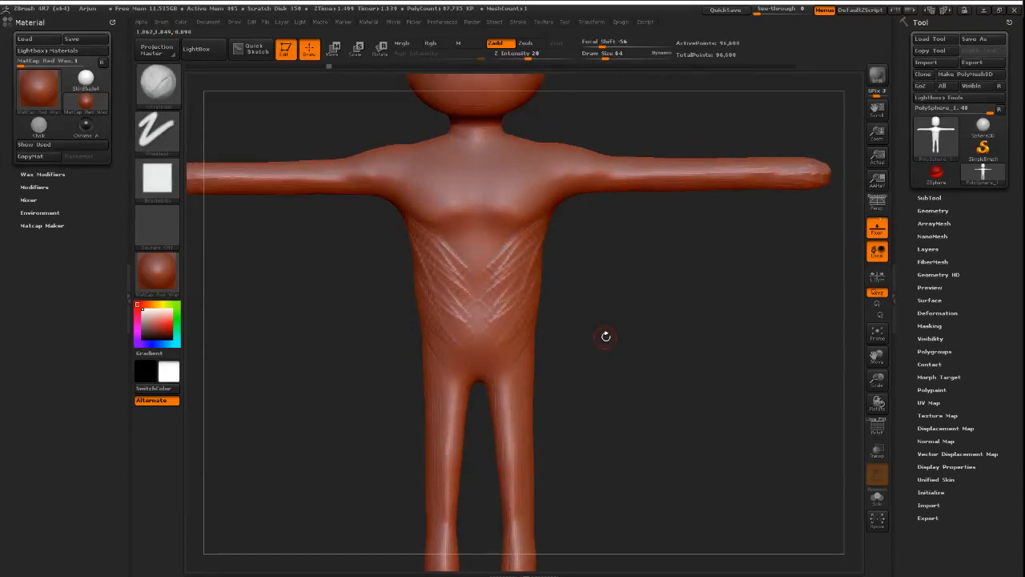
{"action": "key", "text": "ctrl+shift"}
{"action": "key", "text": "ctrl+shift"}
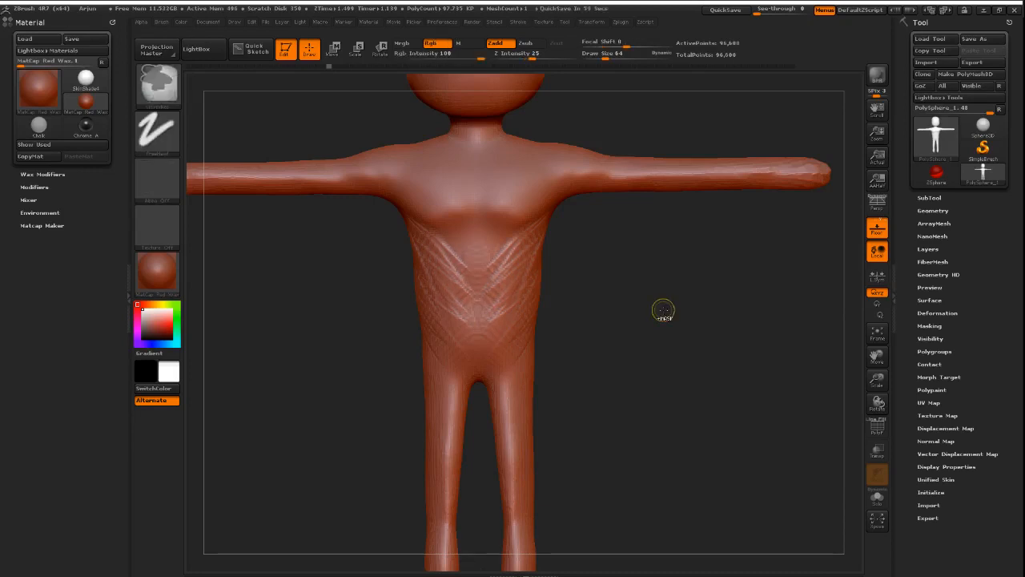
{"action": "key", "text": "ctrl+shift+z"}
{"action": "key", "text": "ctrl+shift+z"}
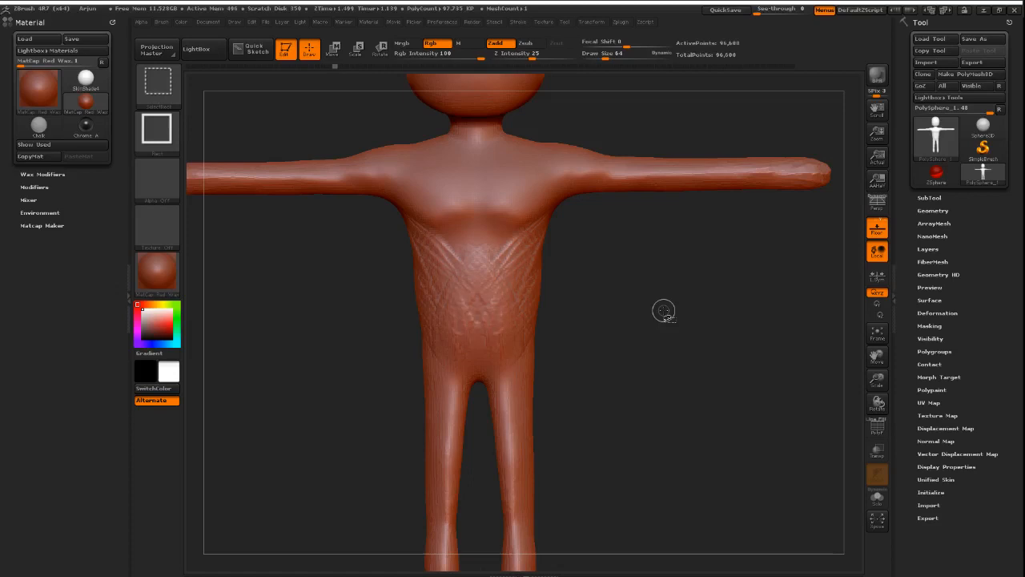
- Redo the smoothing that blends the flank and abdomen strokes into the torso
{"action": "left_click_drag", "start_coordinate": [600, 359], "coordinate": [604, 326], "text": "alt"}
{"action": "key", "text": "ctrl"}
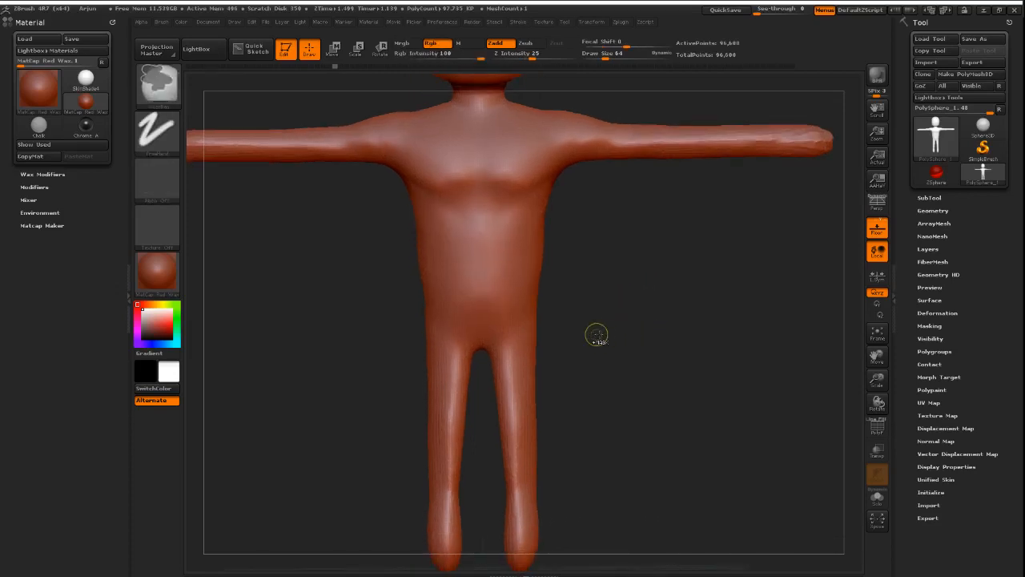
{"action": "left_click_drag", "start_coordinate": [655, 346], "coordinate": [683, 373], "text": "alt"}
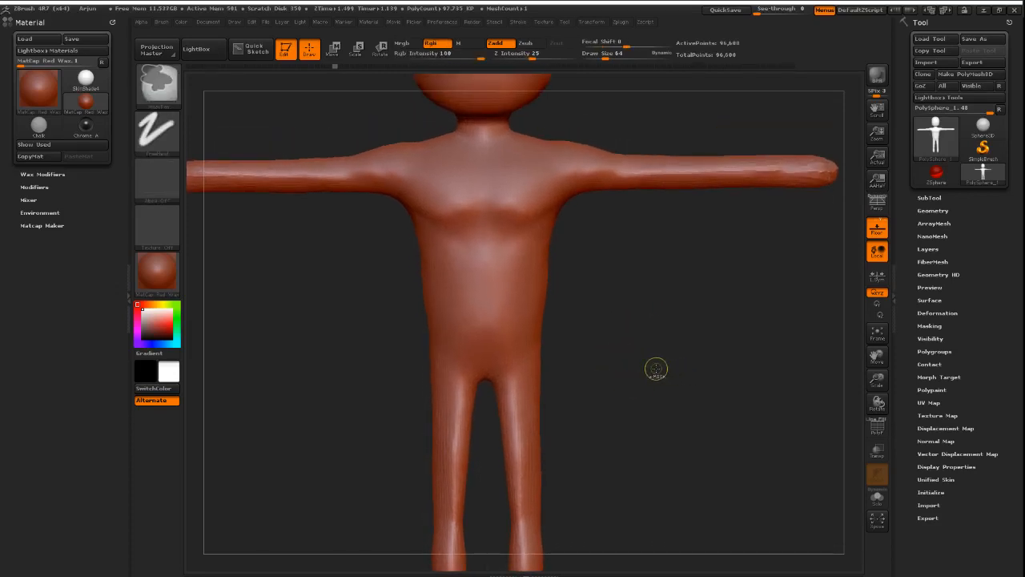
- Redo the mirrored hip strokes and their smoothing above the legs
{"action": "key", "text": "ctrl+shift+z"}
{"action": "key", "text": "ctrl+shift+z"}
{"action": "mouse_move", "coordinate": [613, 406]}
{"action": "left_mouse_down", "text": "alt"}
{"action": "mouse_move", "coordinate": [612, 350]}
{"action": "mouse_move", "coordinate": [611, 377]}
{"action": "mouse_move", "coordinate": [600, 379]}
{"action": "left_mouse_up", "text": "alt"}
{"action": "key", "text": "ctrl+z"}
{"action": "left_click_drag", "start_coordinate": [716, 373], "coordinate": [642, 281], "text": "shift"}
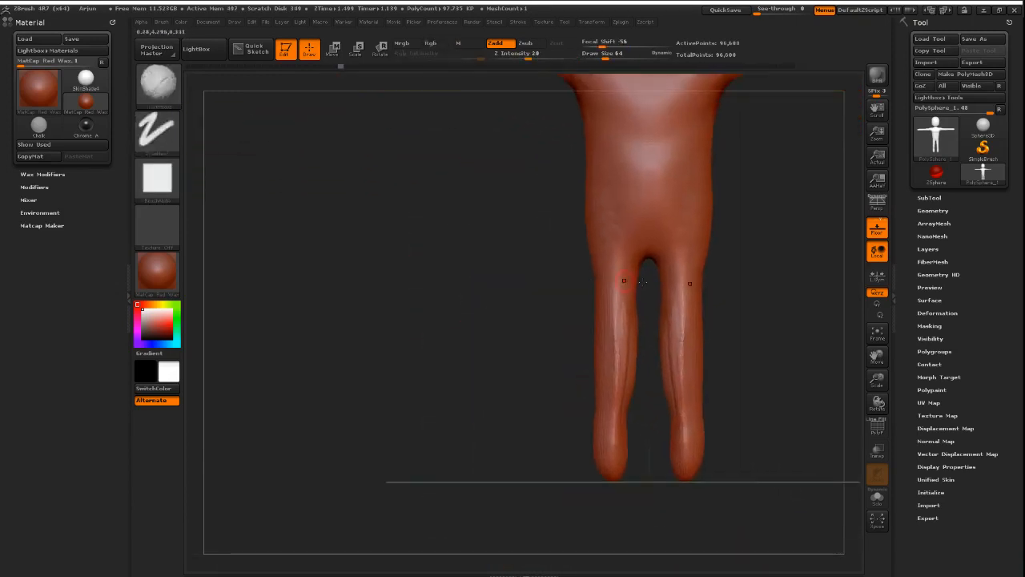
- Redo the mirrored strokes that thicken the upper thighs and the front of the legs
{"action": "left_click_drag", "start_coordinate": [765, 280], "coordinate": [780, 312], "text": "alt"}
{"action": "key", "text": "ctrl+shift+z"}
{"action": "key", "text": "ctrl+shift+z"}
{"action": "key", "text": "ctrl+shift+z"}
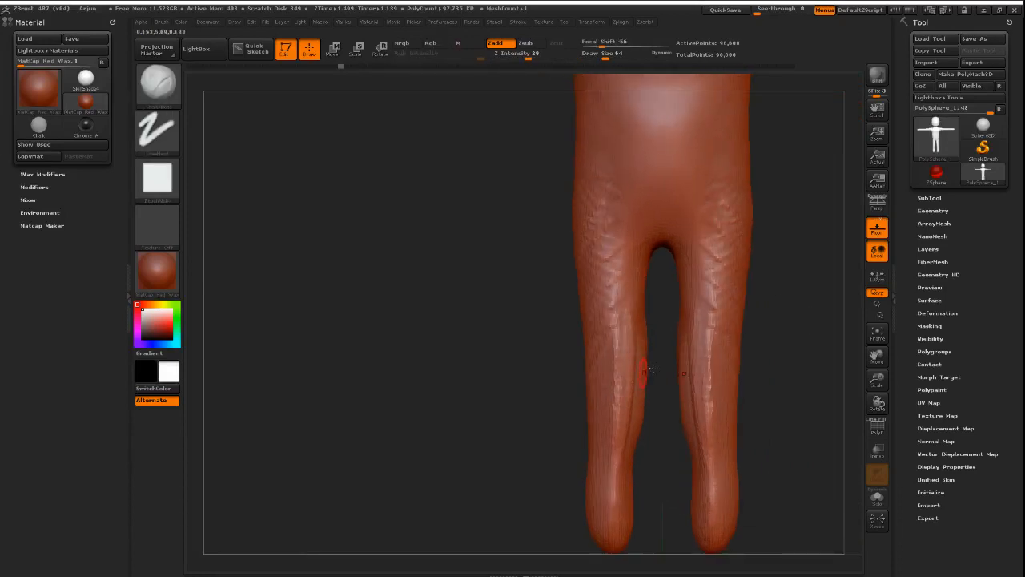
{"action": "mouse_move", "coordinate": [705, 362]}
{"action": "left_mouse_down"}
{"action": "mouse_move", "coordinate": [764, 345]}
{"action": "mouse_move", "coordinate": [689, 290]}
{"action": "mouse_move", "coordinate": [594, 262]}
{"action": "left_mouse_up"}
{"action": "left_click_drag", "start_coordinate": [743, 346], "coordinate": [691, 338], "text": "alt"}
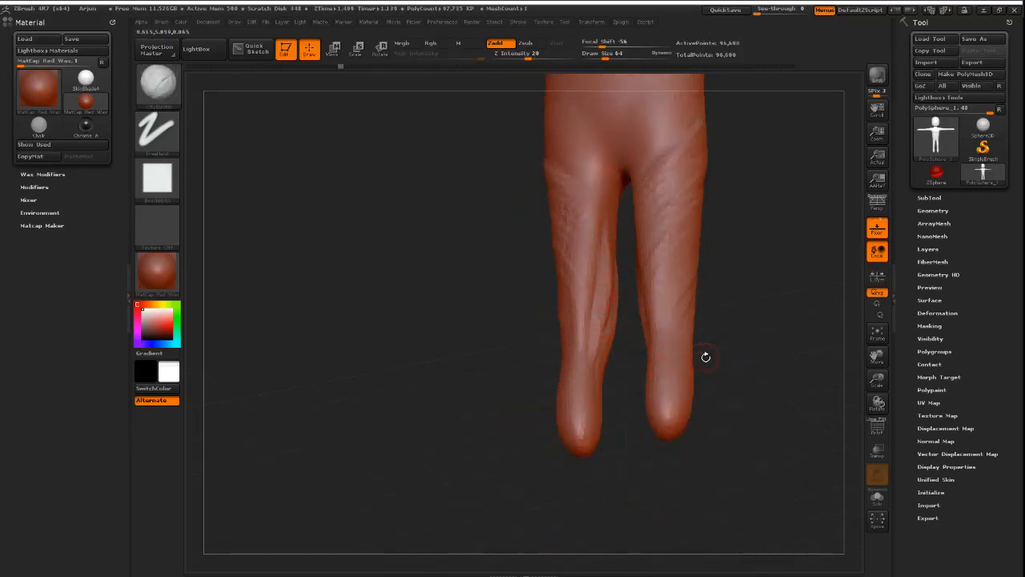
- Redo the smoothing of the thigh strokes together with the build-up of the lower legs
{"action": "key", "text": "ctrl+shift+z"}
{"action": "key", "text": "ctrl+shift+z"}
{"action": "key", "text": "ctrl+shift+z"}
{"action": "key", "text": "ctrl+shift+z"}
{"action": "key", "text": "ctrl+shift+z"}
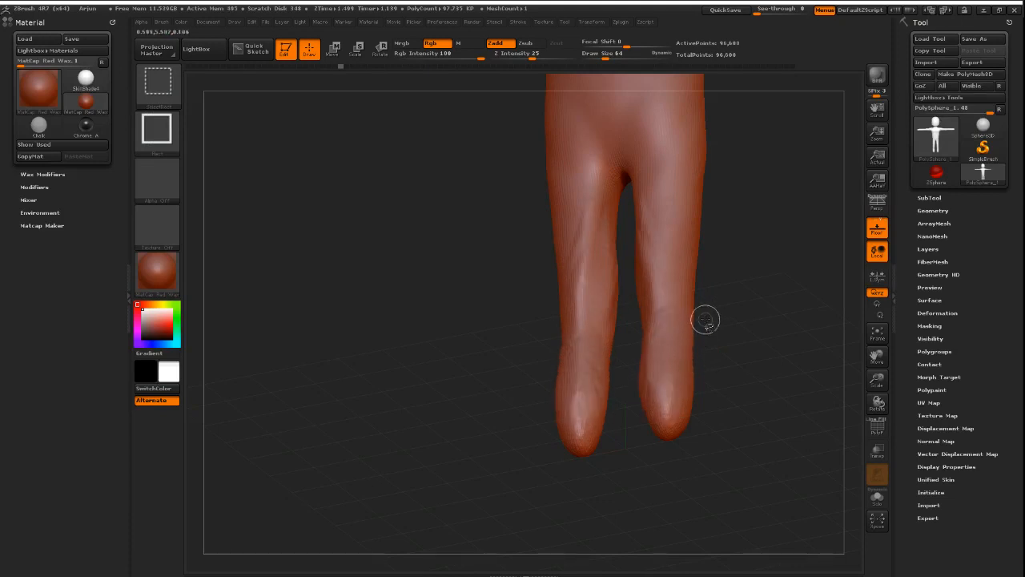
- Redo the smoothing that evens out the legs from the knees down to the ends
{"action": "key", "text": "ctrl+shift+z"}
{"action": "key", "text": "ctrl+shift+z"}
{"action": "key", "text": "ctrl+shift+z"}
{"action": "key", "text": "ctrl+shift+z"}
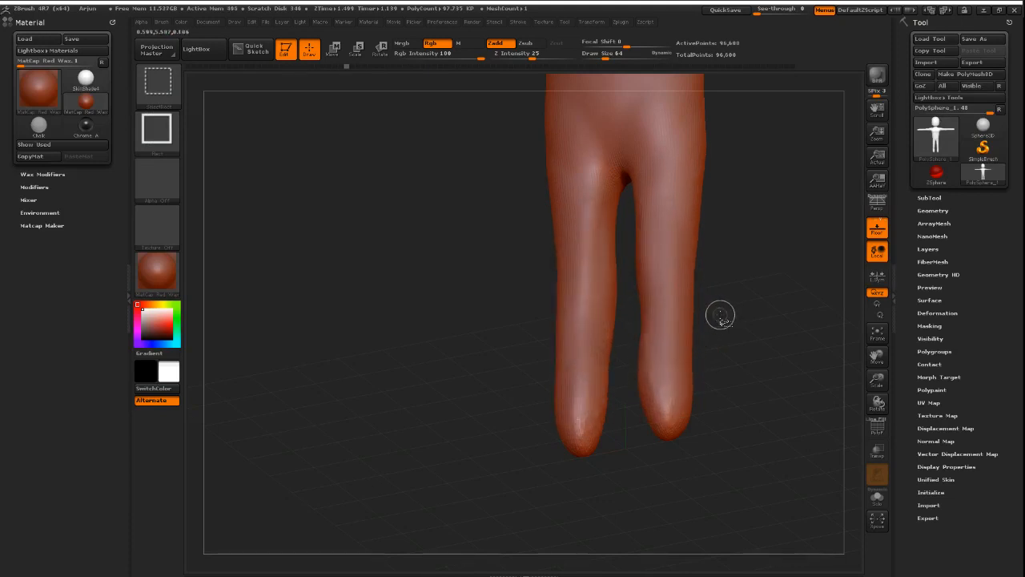
{"action": "key", "text": "ctrl+shift+z"}
- Redo the small chest touch-up strokes and their smoothing, checking the proportions of the whole figure
{"action": "mouse_move", "coordinate": [730, 295]}
{"action": "right_mouse_down", "text": "alt"}
{"action": "mouse_move", "coordinate": [666, 401]}
{"action": "mouse_move", "coordinate": [675, 423]}
{"action": "right_mouse_up", "text": "alt"}
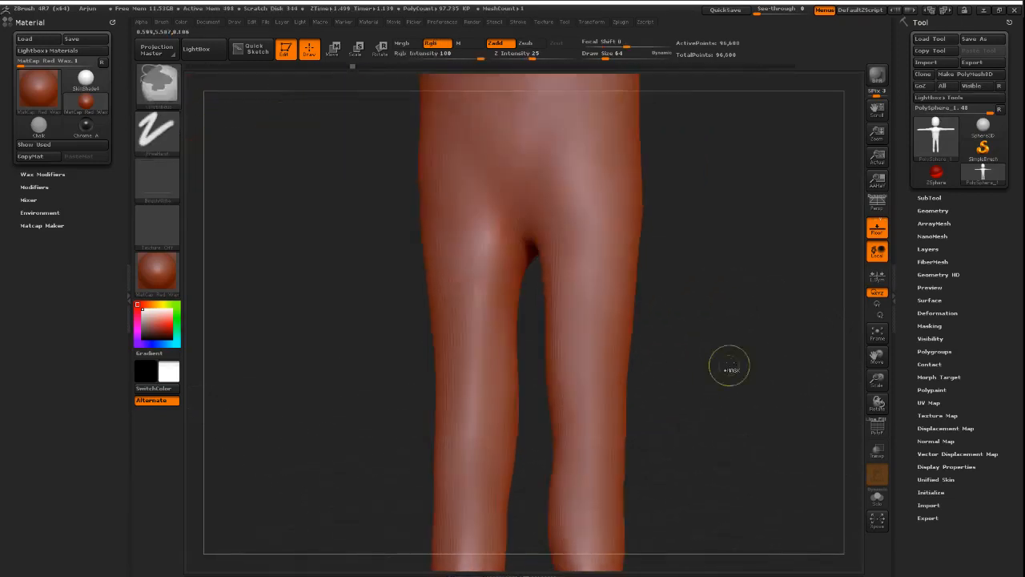
{"action": "mouse_move", "coordinate": [727, 366]}
{"action": "right_mouse_down", "text": "ctrl"}
{"action": "mouse_move", "coordinate": [718, 342]}
{"action": "mouse_move", "coordinate": [712, 359]}
{"action": "mouse_move", "coordinate": [698, 312]}
{"action": "right_mouse_up", "text": "ctrl"}
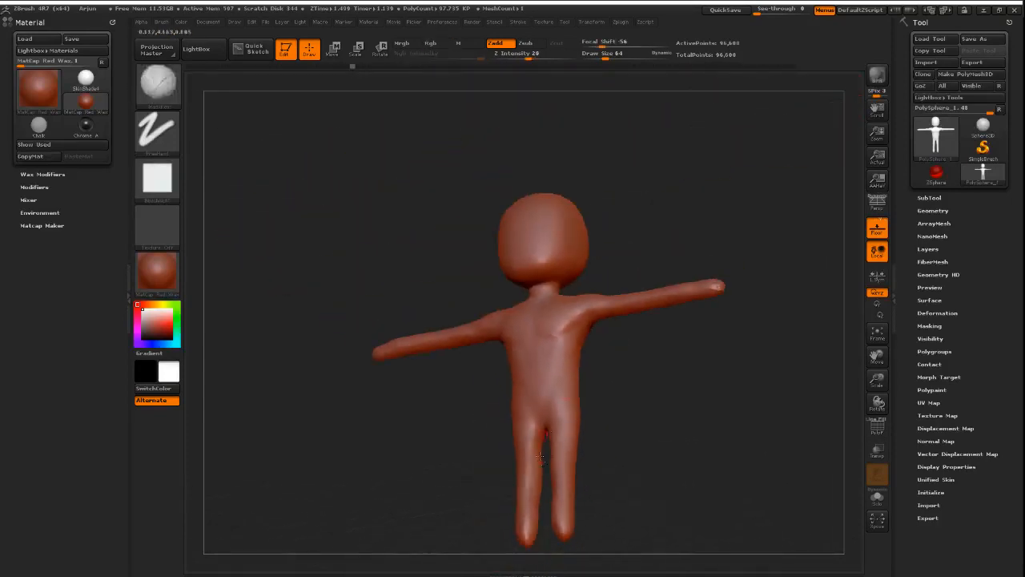
{"action": "mouse_move", "coordinate": [578, 367]}
{"action": "right_mouse_down"}
{"action": "mouse_move", "coordinate": [604, 370]}
{"action": "mouse_move", "coordinate": [582, 417]}
{"action": "right_mouse_up"}
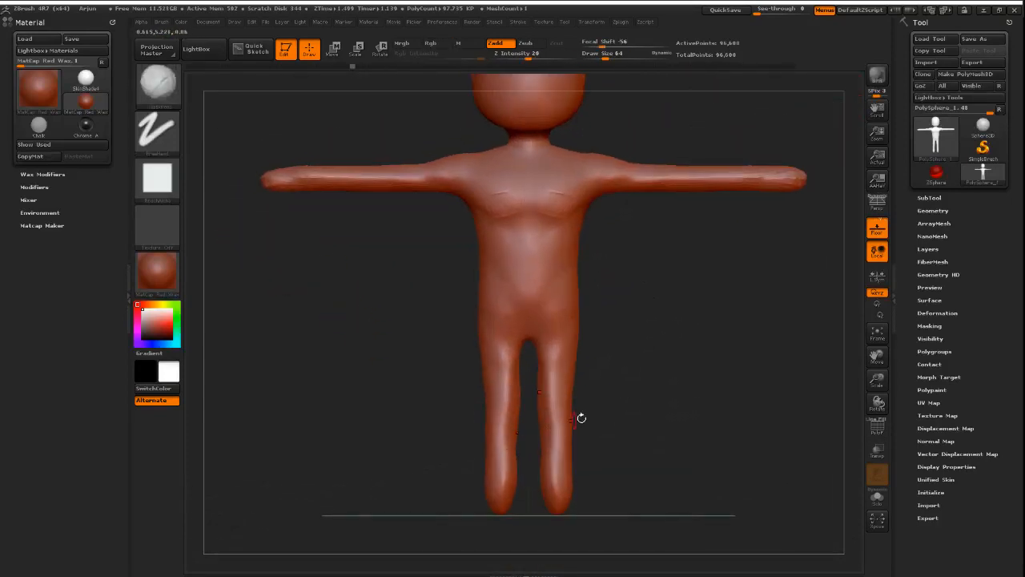
{"action": "key", "text": "ctrl+shift+z"}
{"action": "key", "text": "ctrl+shift+z"}
{"action": "key", "text": "ctrl+shift+z"}
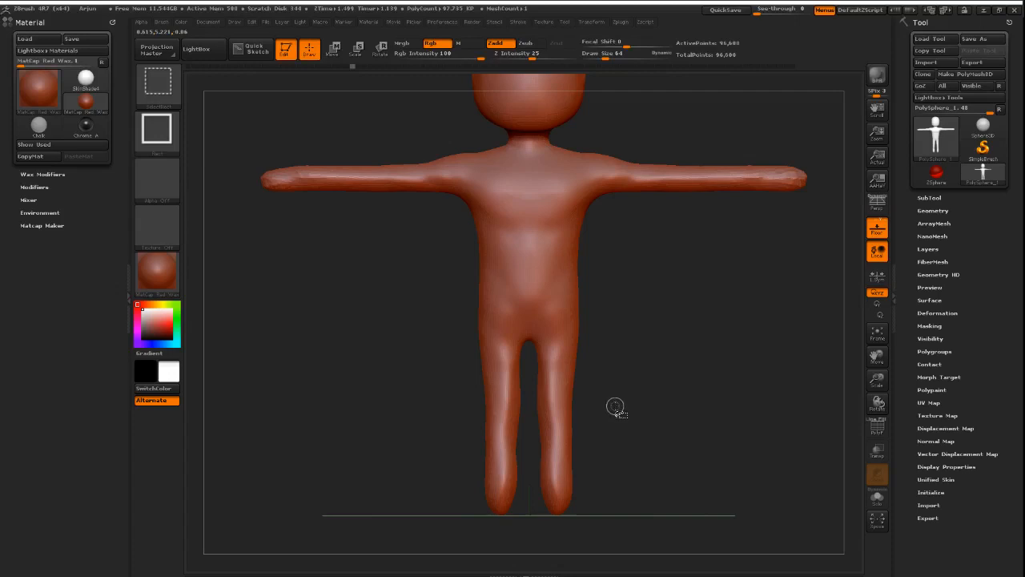
- Undo the most recent series of strokes on the body
{"action": "mouse_move", "coordinate": [614, 405]}
{"action": "left_mouse_down"}
{"action": "mouse_move", "coordinate": [702, 334]}
{"action": "mouse_move", "coordinate": [696, 343]}
{"action": "mouse_move", "coordinate": [680, 322]}
{"action": "mouse_move", "coordinate": [713, 320]}
{"action": "mouse_move", "coordinate": [638, 389]}
{"action": "mouse_move", "coordinate": [702, 359]}
{"action": "mouse_move", "coordinate": [634, 355]}
{"action": "mouse_move", "coordinate": [701, 369]}
{"action": "mouse_move", "coordinate": [611, 385]}
{"action": "mouse_move", "coordinate": [661, 366]}
{"action": "mouse_move", "coordinate": [677, 372]}
{"action": "mouse_move", "coordinate": [662, 374]}
{"action": "left_mouse_up"}
{"action": "key", "text": "ctrl+z"}
{"action": "key", "text": "ctrl+z"}
{"action": "key", "text": "ctrl+z"}
{"action": "key", "text": "ctrl+z"}
{"action": "key", "text": "ctrl+z"}
{"action": "key", "text": "ctrl+z"}
{"action": "key", "text": "ctrl+z"}
{"action": "key", "text": "ctrl+z"}
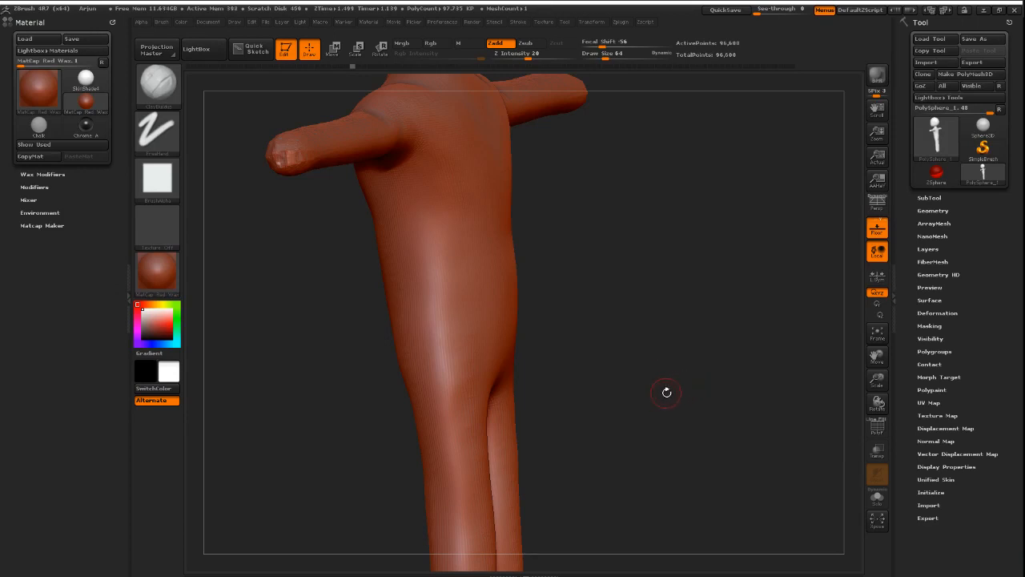
- Redo the crosswise strokes that build up the lower back and buttocks above the legs
{"action": "mouse_move", "coordinate": [672, 386]}
{"action": "left_mouse_down"}
{"action": "mouse_move", "coordinate": [654, 395]}
{"action": "mouse_move", "coordinate": [451, 366]}
{"action": "left_mouse_up"}
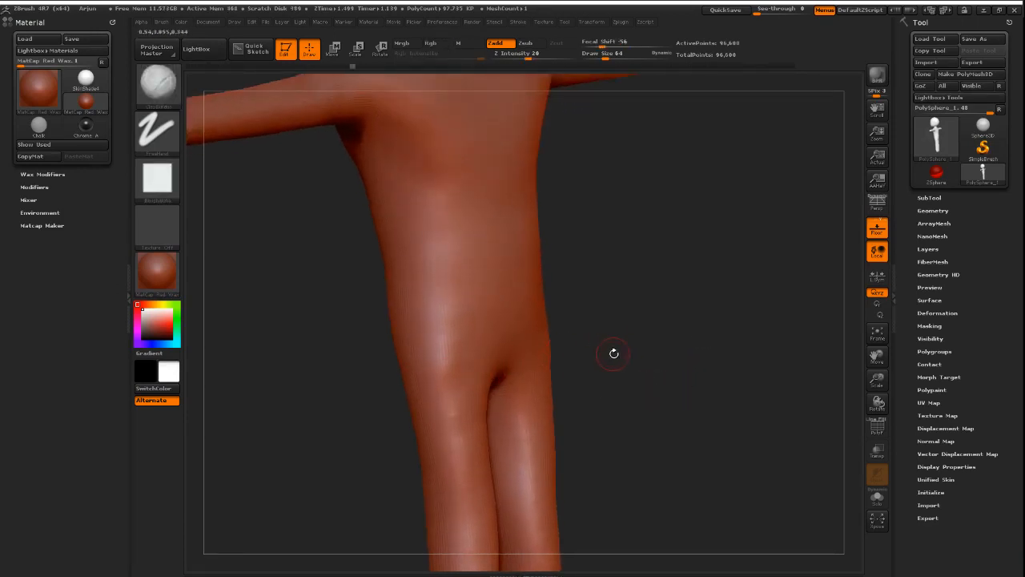
{"action": "mouse_move", "coordinate": [613, 350]}
{"action": "left_mouse_down"}
{"action": "mouse_move", "coordinate": [641, 356]}
{"action": "mouse_move", "coordinate": [606, 360]}
{"action": "mouse_move", "coordinate": [659, 348]}
{"action": "mouse_move", "coordinate": [682, 366]}
{"action": "mouse_move", "coordinate": [586, 393]}
{"action": "left_mouse_up"}
{"action": "key", "text": "ctrl+shift+z"}
{"action": "key", "text": "ctrl+shift+z"}
{"action": "key", "text": "ctrl+shift+z"}
{"action": "key", "text": "ctrl+shift+z"}
{"action": "key", "text": "ctrl+shift+z"}
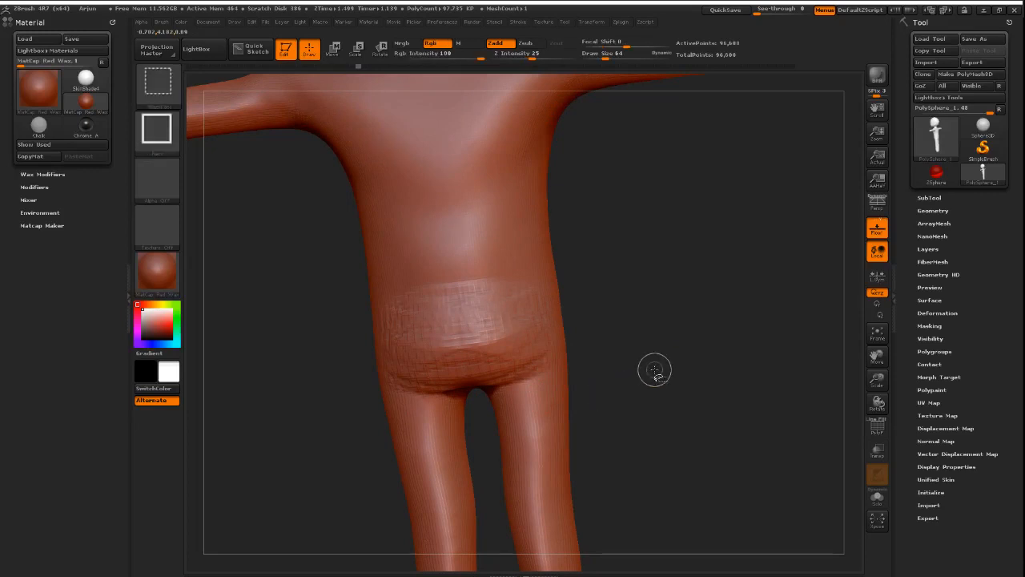
- Undo the last two strokes on the buttocks and check the body's volume from above and behind
{"action": "mouse_move", "coordinate": [655, 368]}
{"action": "left_mouse_down"}
{"action": "mouse_move", "coordinate": [686, 355]}
{"action": "mouse_move", "coordinate": [646, 371]}
{"action": "mouse_move", "coordinate": [590, 368]}
{"action": "mouse_move", "coordinate": [664, 371]}
{"action": "mouse_move", "coordinate": [643, 389]}
{"action": "mouse_move", "coordinate": [637, 425]}
{"action": "mouse_move", "coordinate": [648, 466]}
{"action": "mouse_move", "coordinate": [579, 389]}
{"action": "mouse_move", "coordinate": [547, 393]}
{"action": "mouse_move", "coordinate": [550, 379]}
{"action": "mouse_move", "coordinate": [601, 360]}
{"action": "mouse_move", "coordinate": [713, 373]}
{"action": "mouse_move", "coordinate": [500, 394]}
{"action": "mouse_move", "coordinate": [476, 435]}
{"action": "mouse_move", "coordinate": [469, 408]}
{"action": "mouse_move", "coordinate": [675, 396]}
{"action": "mouse_move", "coordinate": [658, 410]}
{"action": "mouse_move", "coordinate": [673, 439]}
{"action": "left_mouse_up"}
{"action": "key", "text": "ctrl+z"}
{"action": "key", "text": "ctrl+z"}
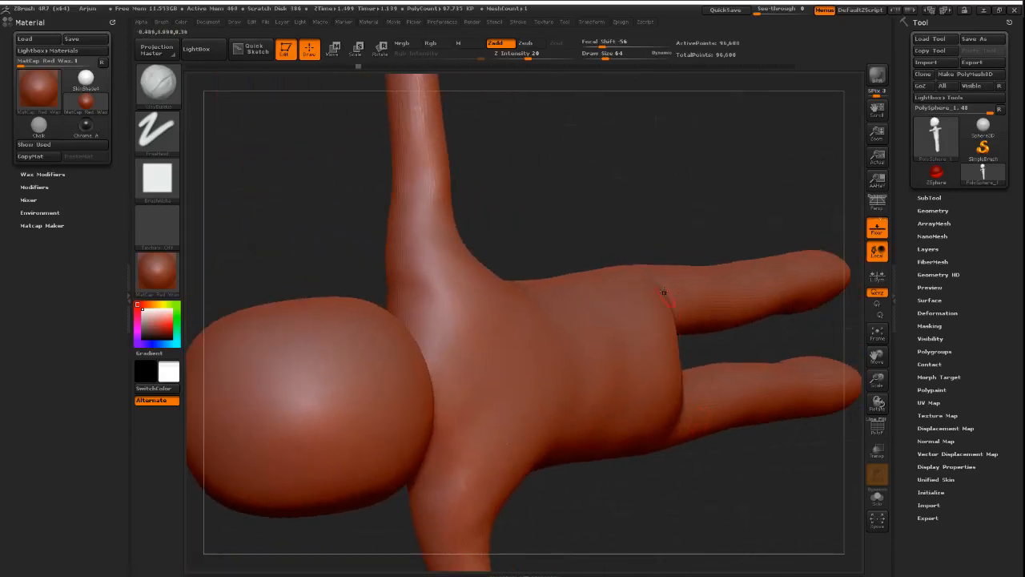
{"action": "mouse_move", "coordinate": [593, 466]}
{"action": "left_mouse_down"}
{"action": "mouse_move", "coordinate": [682, 478]}
{"action": "mouse_move", "coordinate": [554, 376]}
{"action": "mouse_move", "coordinate": [589, 304]}
{"action": "left_mouse_up"}
{"action": "right_click_drag", "start_coordinate": [589, 304], "coordinate": [553, 130], "text": "alt"}
{"action": "right_click_drag", "start_coordinate": [705, 340], "coordinate": [726, 360]}
{"action": "mouse_move", "coordinate": [625, 320]}
{"action": "right_mouse_down"}
{"action": "mouse_move", "coordinate": [599, 316]}
{"action": "mouse_move", "coordinate": [600, 185]}
{"action": "right_mouse_up"}
{"action": "right_click_drag", "start_coordinate": [654, 392], "coordinate": [666, 390]}
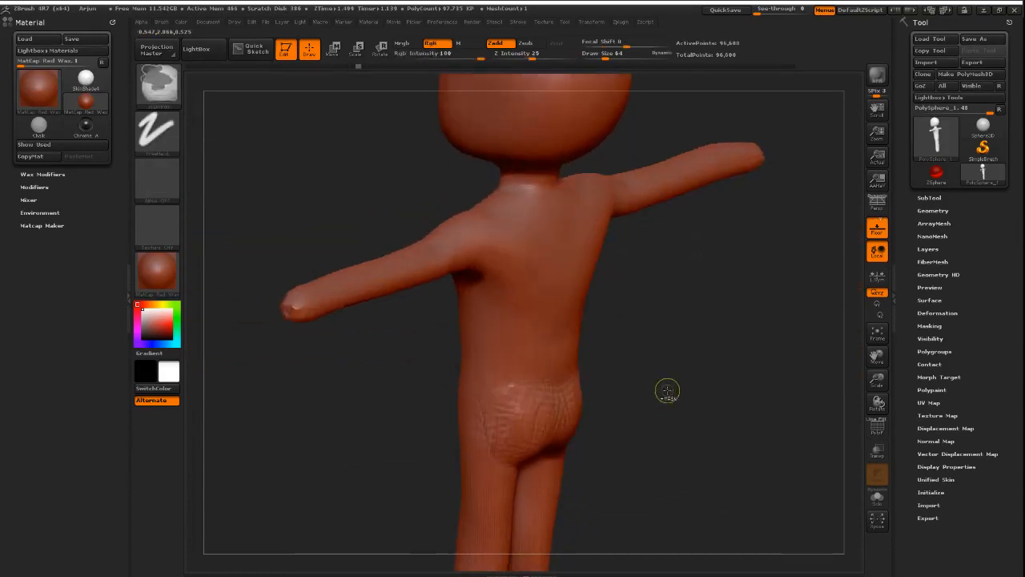
- Redo the mirrored strokes that round the buttocks, including their smoothing into the lower back
{"action": "key", "text": "ctrl+shift+z"}
{"action": "key", "text": "ctrl+shift+z"}
{"action": "key", "text": "ctrl+shift+z"}
{"action": "key", "text": "ctrl+shift+z"}
{"action": "key", "text": "ctrl+shift+z"}
{"action": "key", "text": "ctrl+shift+z"}
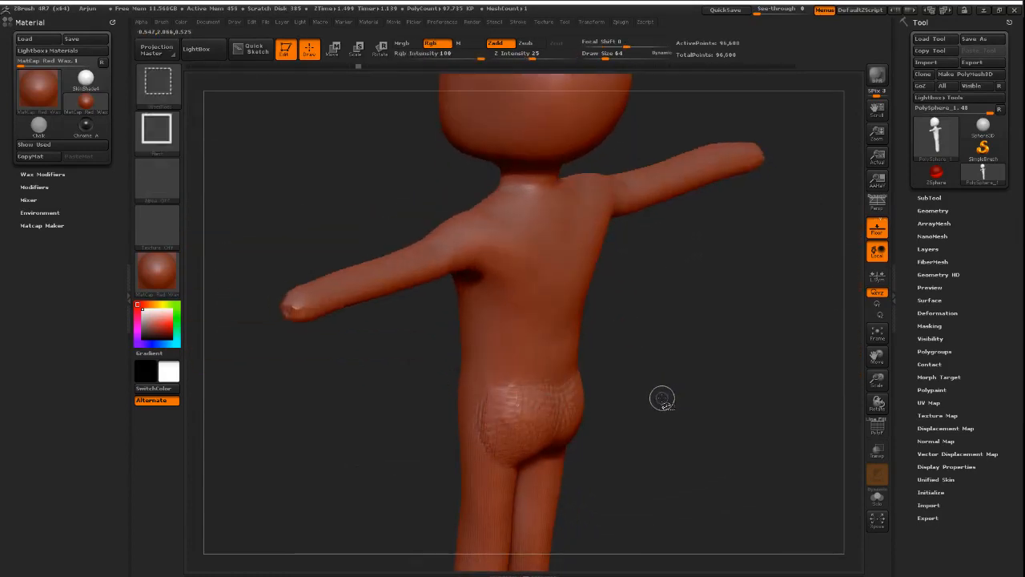
{"action": "right_click_drag", "start_coordinate": [665, 401], "coordinate": [632, 416]}
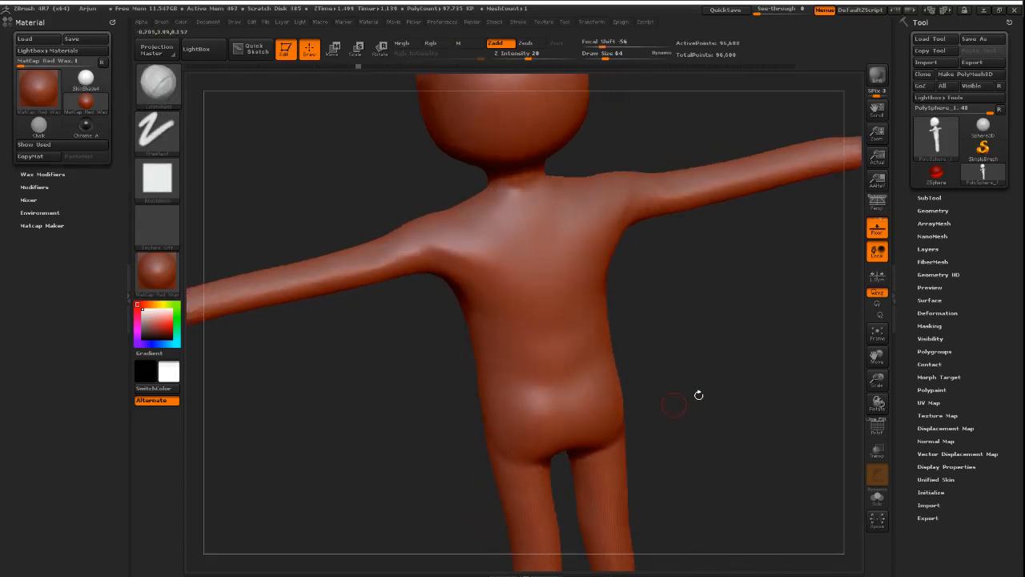
- Redo the long strokes down the spine, from between the shoulders to the lower back
{"action": "key", "text": "ctrl+shift+z"}
{"action": "key", "text": "ctrl+shift+z"}
{"action": "key", "text": "ctrl+shift+z"}
{"action": "key", "text": "ctrl+shift+z"}
{"action": "key", "text": "ctrl+shift+z"}
{"action": "key", "text": "ctrl+shift+z"}
{"action": "key", "text": "ctrl+shift+z"}
{"action": "key", "text": "ctrl+shift+z"}
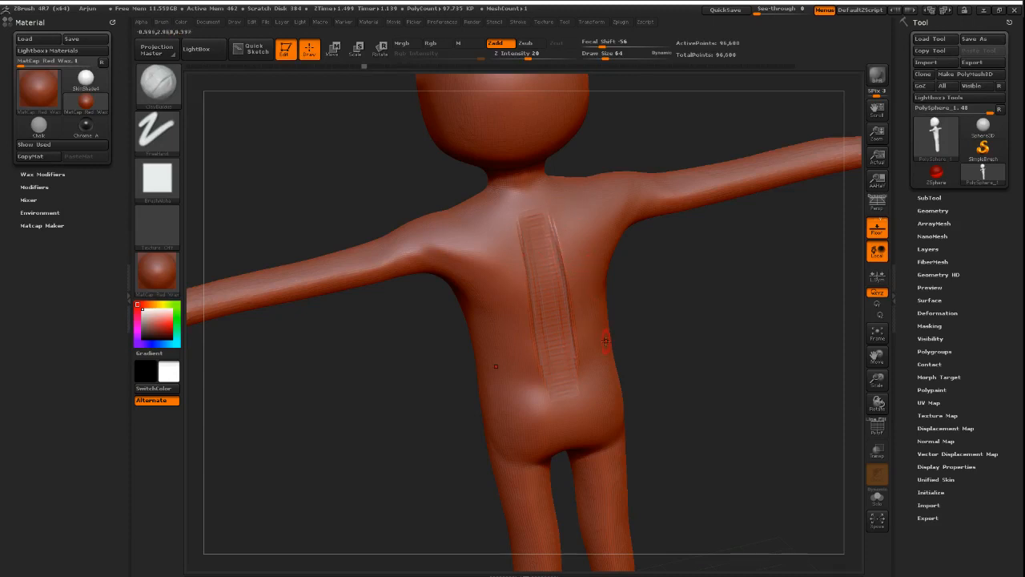
- Redo the smoothing that blends the long spine strokes into the surface of the back
{"action": "key", "text": "ctrl+shift+z"}
{"action": "key", "text": "ctrl+shift+z"}
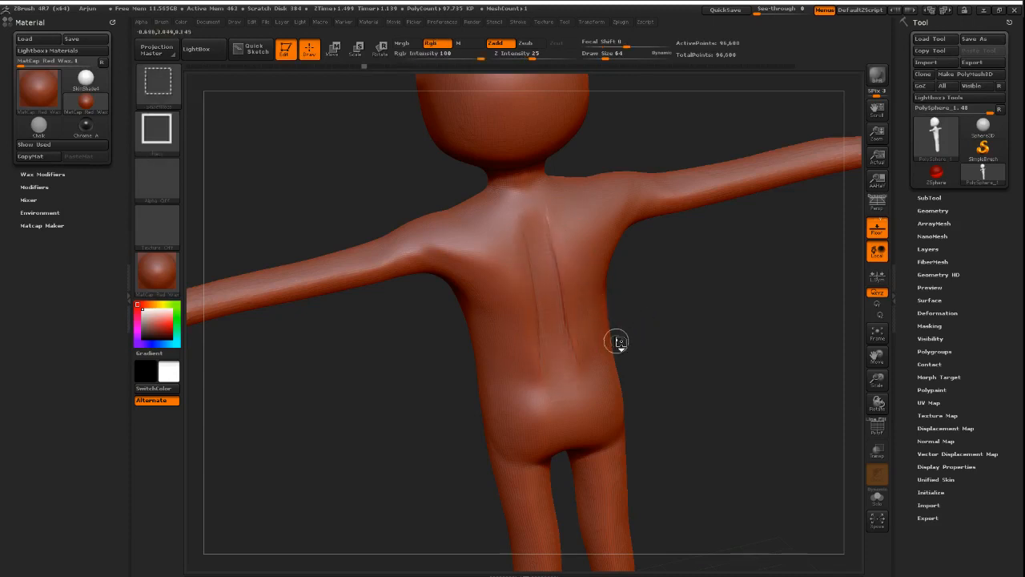
{"action": "key", "text": "ctrl+shift+z"}
{"action": "key", "text": "ctrl+shift+z"}
{"action": "key", "text": "ctrl+shift+z"}
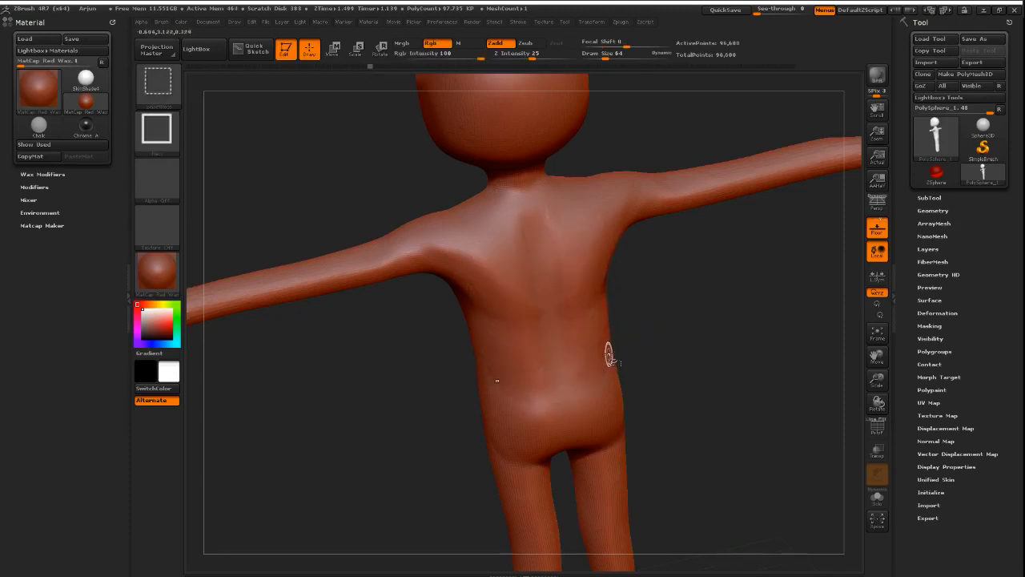
{"action": "key", "text": "ctrl+shift+z"}
{"action": "key", "text": "ctrl+shift+z"}
- Redo the mirrored diagonal strokes that build up the shoulder blades, from the armpits toward the spine
{"action": "key", "text": "ctrl+z"}
{"action": "key", "text": "ctrl+z"}
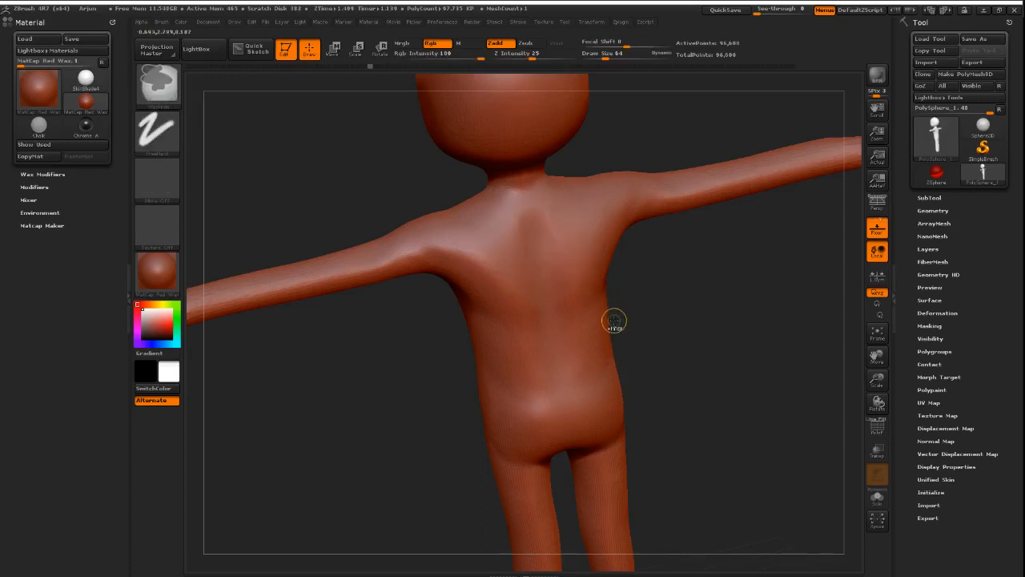
{"action": "key", "text": "ctrl+shift+z"}
{"action": "key", "text": "ctrl+z"}
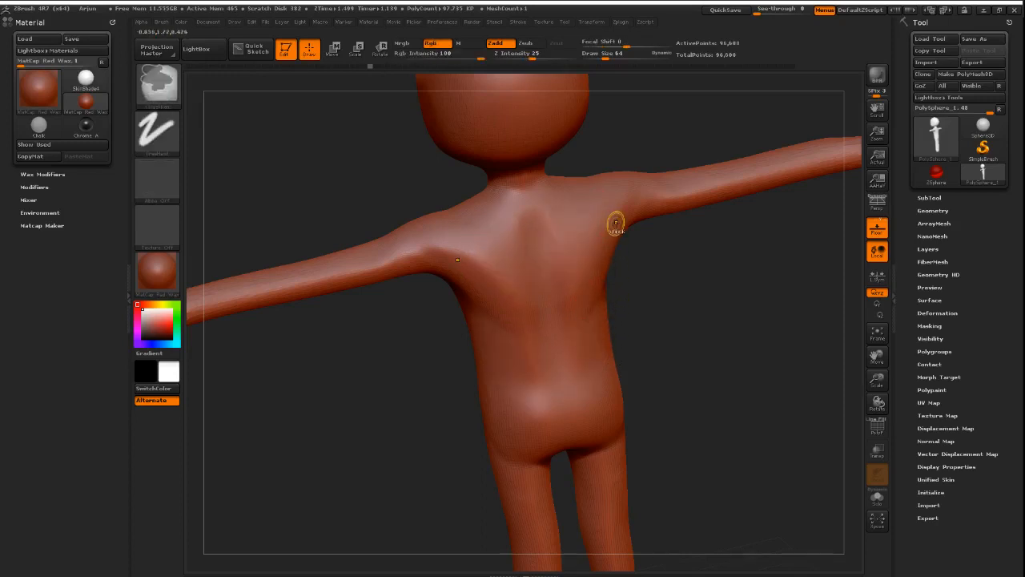
{"action": "key", "text": "ctrl+shift+z"}
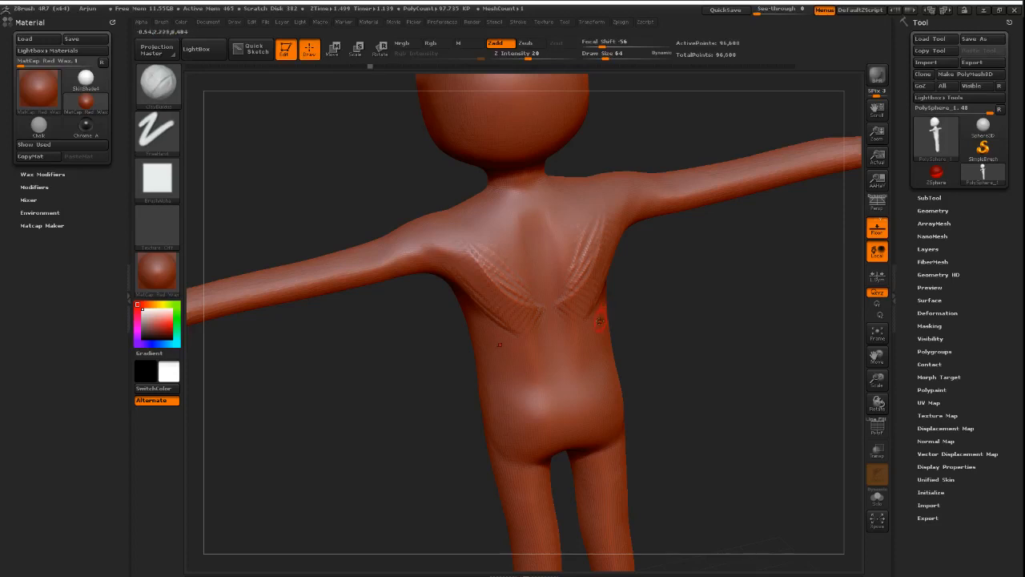
{"action": "key", "text": "ctrl+shift+z"}
- Redo the strokes that add volume to the upper back on both sides of the spine
{"action": "mouse_move", "coordinate": [668, 324]}
{"action": "left_mouse_down"}
{"action": "mouse_move", "coordinate": [614, 323]}
{"action": "mouse_move", "coordinate": [641, 305]}
{"action": "left_mouse_up"}
{"action": "right_click_drag", "start_coordinate": [641, 305], "coordinate": [661, 303], "text": "ctrl"}
{"action": "key", "text": "ctrl+shift+z"}
{"action": "key", "text": "ctrl+shift+z"}
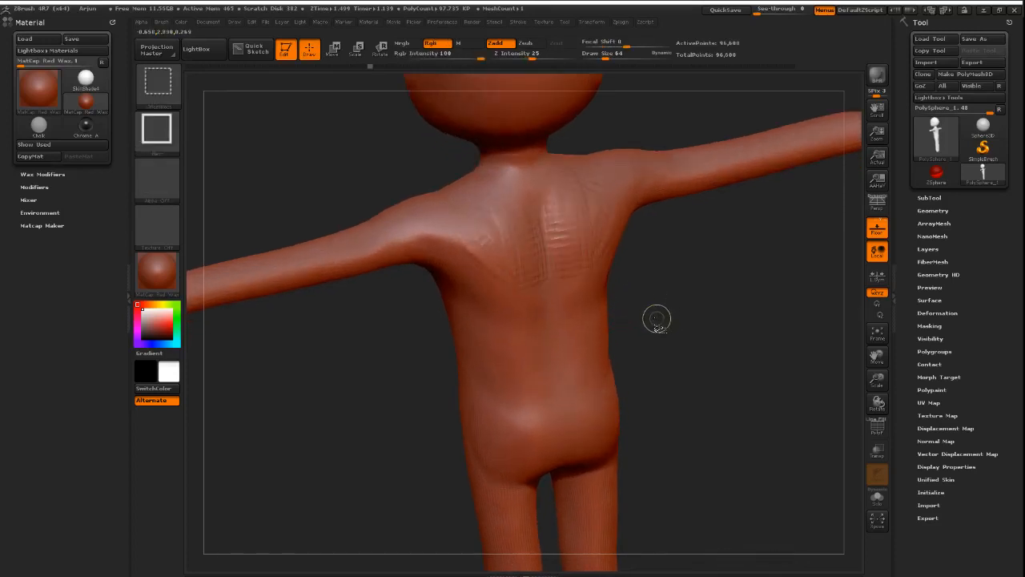
- Switch to arjuna.png in Photos and compare the sculpted torso with the Arjun character artwork
{"action": "mouse_move", "coordinate": [633, 314]}
{"action": "left_mouse_down"}
{"action": "mouse_move", "coordinate": [654, 305]}
{"action": "mouse_move", "coordinate": [733, 314]}
{"action": "mouse_move", "coordinate": [767, 299]}
{"action": "left_mouse_up"}
{"action": "key", "text": "alt+Tab"}
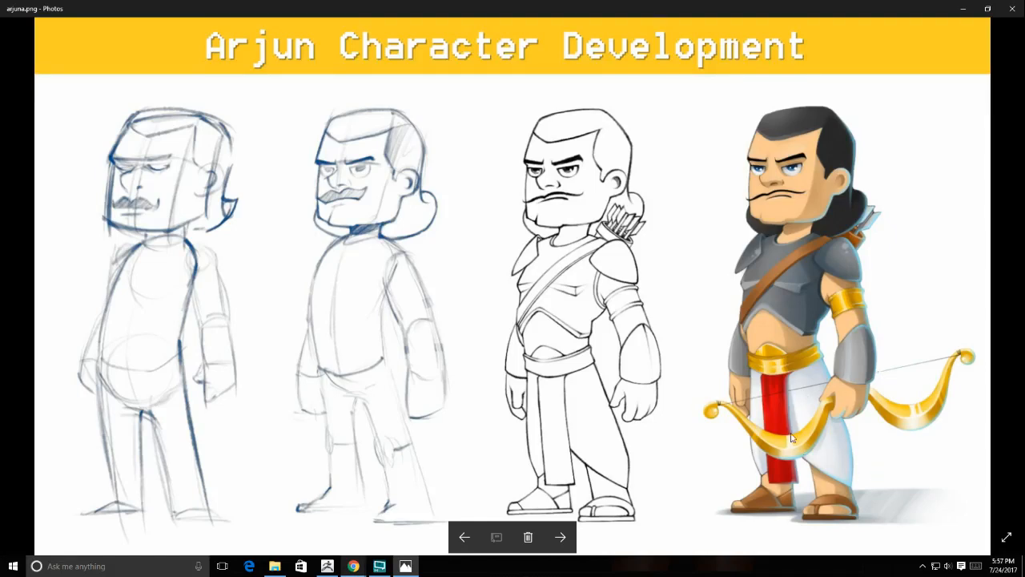
{"action": "key", "text": "alt+Tab"}
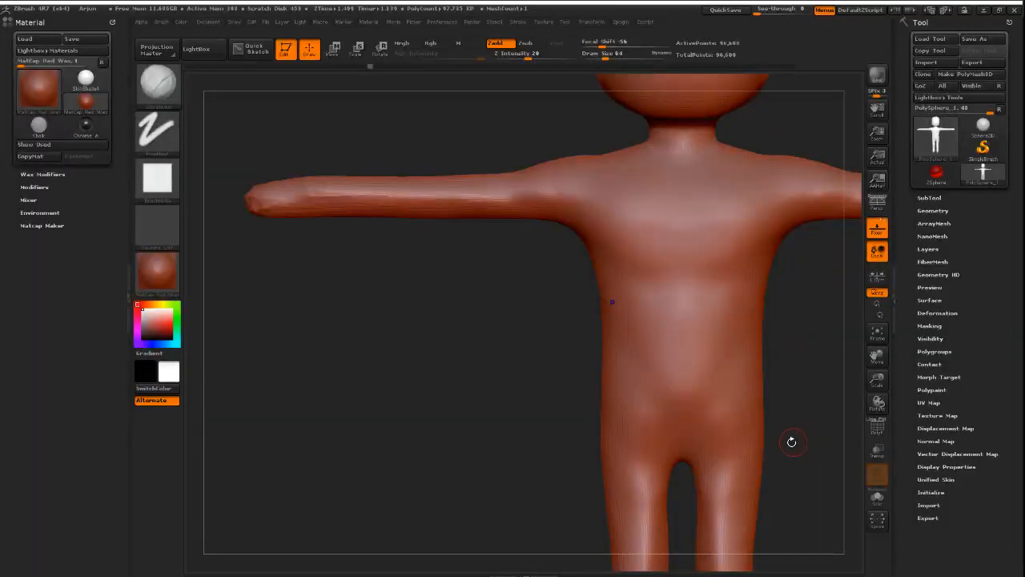
- Redo the lengthwise strokes down the back, including the smoothing of the shoulder blades and lower back
{"action": "mouse_move", "coordinate": [803, 433]}
{"action": "right_mouse_down", "text": "alt"}
{"action": "mouse_move", "coordinate": [703, 370]}
{"action": "mouse_move", "coordinate": [704, 395]}
{"action": "mouse_move", "coordinate": [682, 403]}
{"action": "mouse_move", "coordinate": [702, 412]}
{"action": "mouse_move", "coordinate": [745, 401]}
{"action": "right_mouse_up", "text": "alt"}
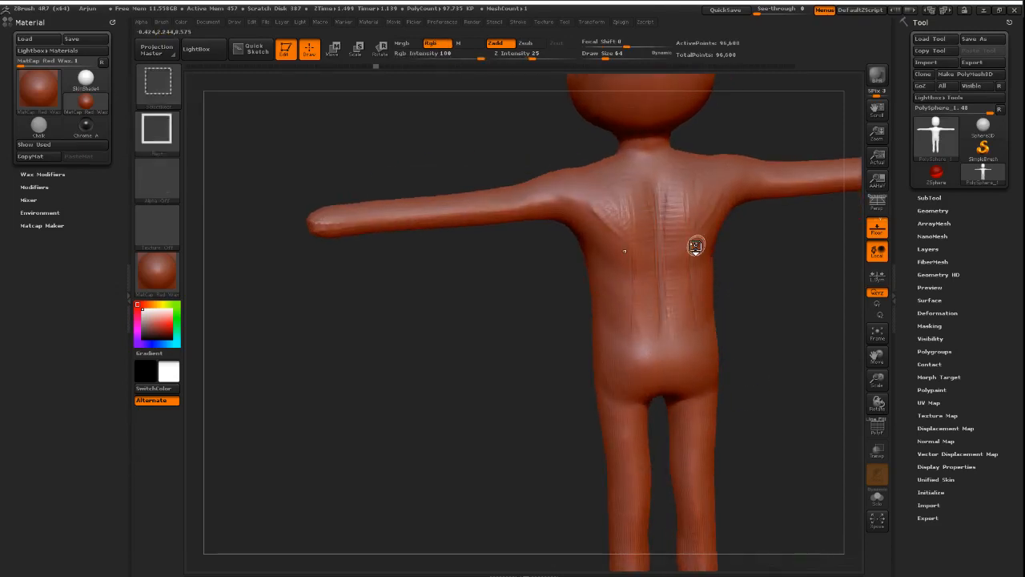
{"action": "key", "text": "ctrl+shift+z"}
{"action": "key", "text": "ctrl+shift+z"}
{"action": "key", "text": "ctrl+shift+z"}
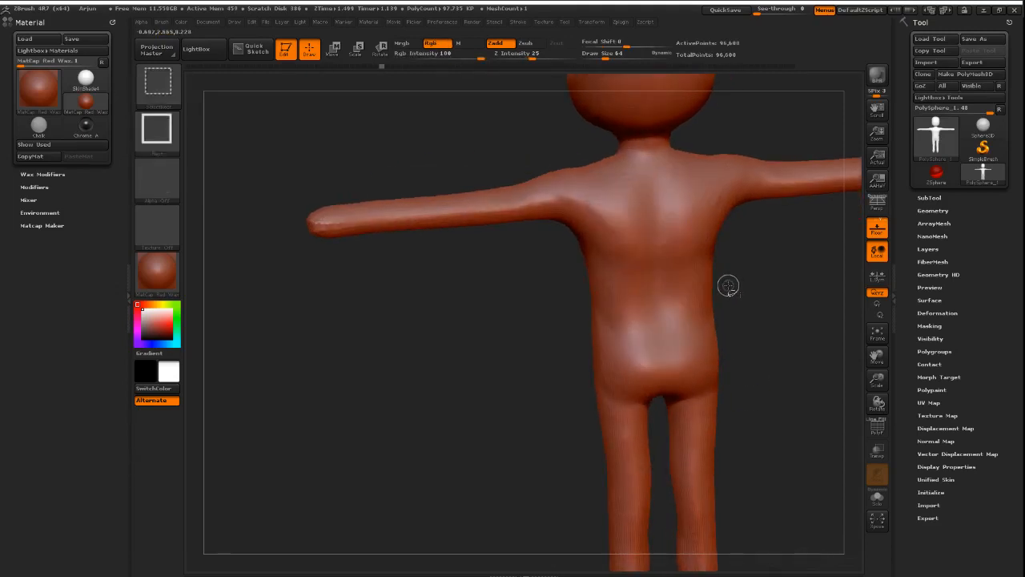
- Set the brush's draw size to 113 and redo the side-profile reshaping that curves the lower back inward above the buttocks
{"action": "mouse_move", "coordinate": [730, 291]}
{"action": "right_mouse_down"}
{"action": "mouse_move", "coordinate": [788, 299]}
{"action": "mouse_move", "coordinate": [770, 299]}
{"action": "right_mouse_up"}
{"action": "key", "text": "space"}
{"action": "left_click_drag", "start_coordinate": [775, 298], "coordinate": [784, 298]}
{"action": "mouse_move", "coordinate": [775, 250]}
{"action": "left_mouse_down", "text": "alt"}
{"action": "mouse_move", "coordinate": [714, 299]}
{"action": "mouse_move", "coordinate": [755, 328]}
{"action": "mouse_move", "coordinate": [694, 336]}
{"action": "left_mouse_up", "text": "alt"}
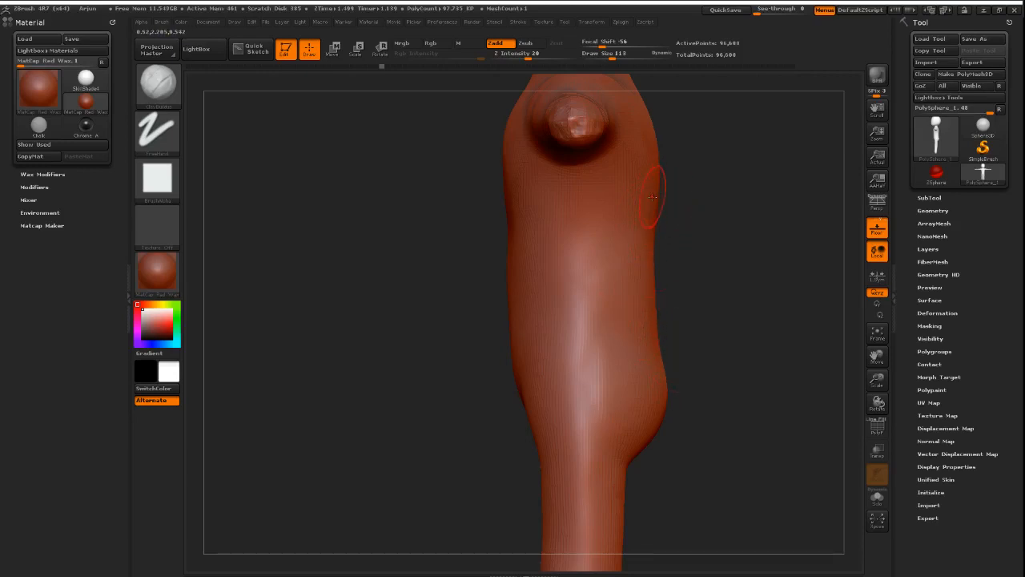
{"action": "left_click_drag", "start_coordinate": [733, 341], "coordinate": [723, 314], "text": "alt"}
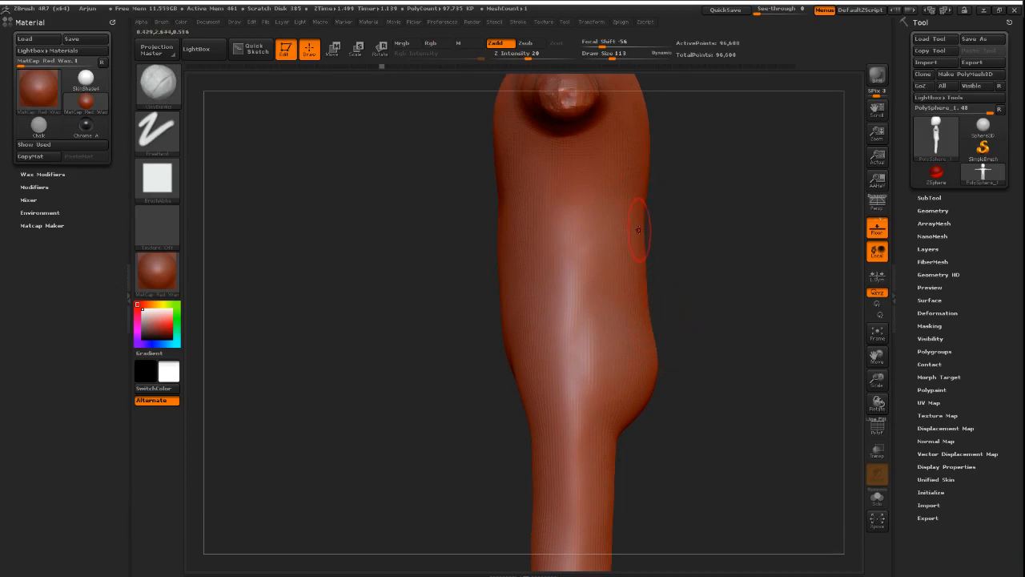
{"action": "key", "text": "ctrl+shift+z"}
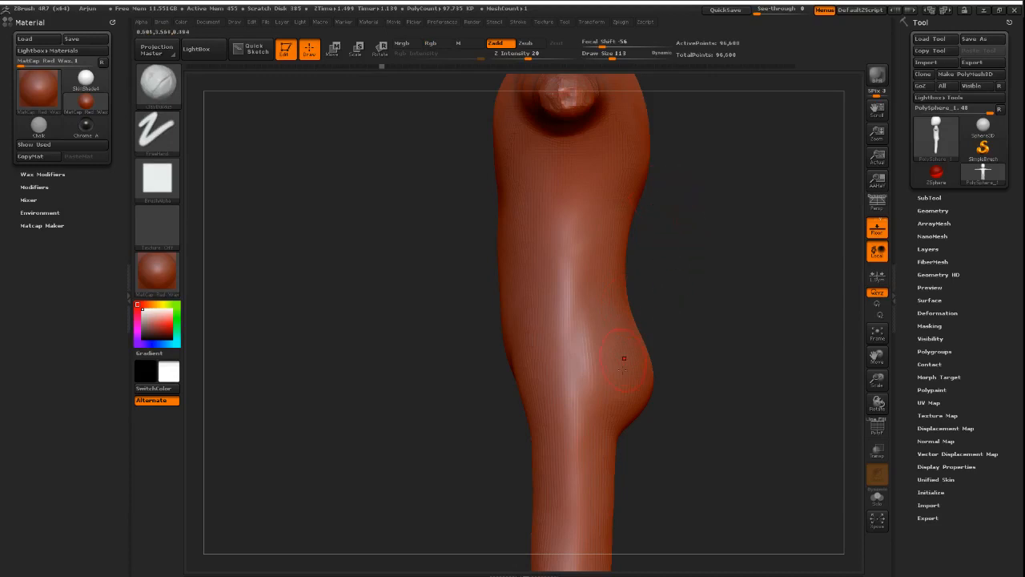
- Redo the mirrored strokes that build up the front of the pelvis, from the lower belly to the crotch
{"action": "left_click_drag", "start_coordinate": [750, 382], "coordinate": [679, 369]}
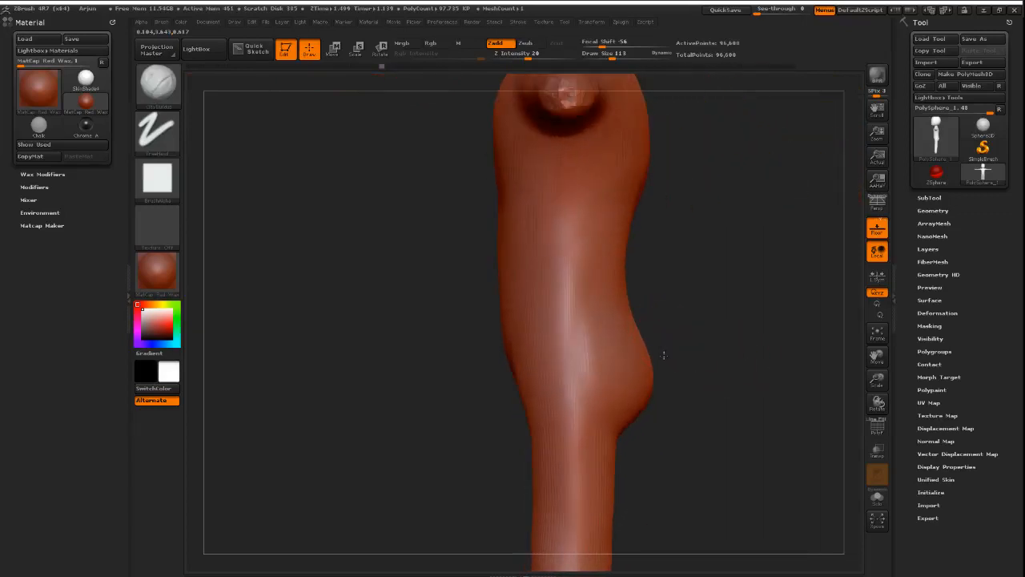
{"action": "left_click_drag", "start_coordinate": [692, 407], "coordinate": [709, 354]}
{"action": "key", "text": "ctrl+z"}
{"action": "right_click_drag", "start_coordinate": [764, 357], "coordinate": [738, 353], "text": "ctrl"}
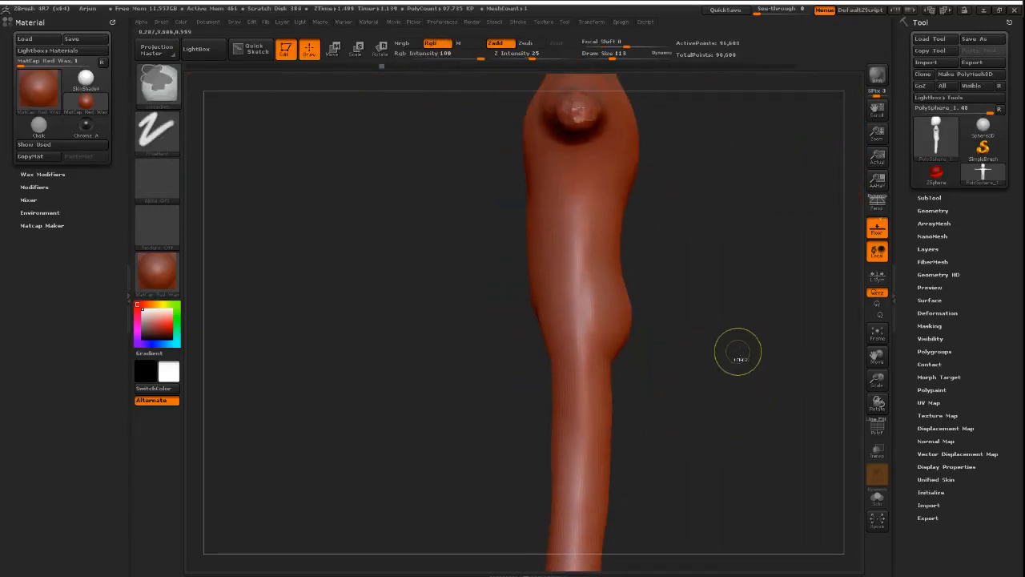
{"action": "mouse_move", "coordinate": [716, 357]}
{"action": "left_mouse_down"}
{"action": "mouse_move", "coordinate": [722, 337]}
{"action": "mouse_move", "coordinate": [750, 327]}
{"action": "mouse_move", "coordinate": [730, 343]}
{"action": "mouse_move", "coordinate": [746, 343]}
{"action": "mouse_move", "coordinate": [683, 347]}
{"action": "mouse_move", "coordinate": [744, 344]}
{"action": "mouse_move", "coordinate": [737, 336]}
{"action": "mouse_move", "coordinate": [683, 362]}
{"action": "mouse_move", "coordinate": [727, 350]}
{"action": "mouse_move", "coordinate": [694, 376]}
{"action": "mouse_move", "coordinate": [707, 372]}
{"action": "left_mouse_up"}
{"action": "key", "text": "ctrl+shift+z"}
{"action": "key", "text": "ctrl+shift+z"}
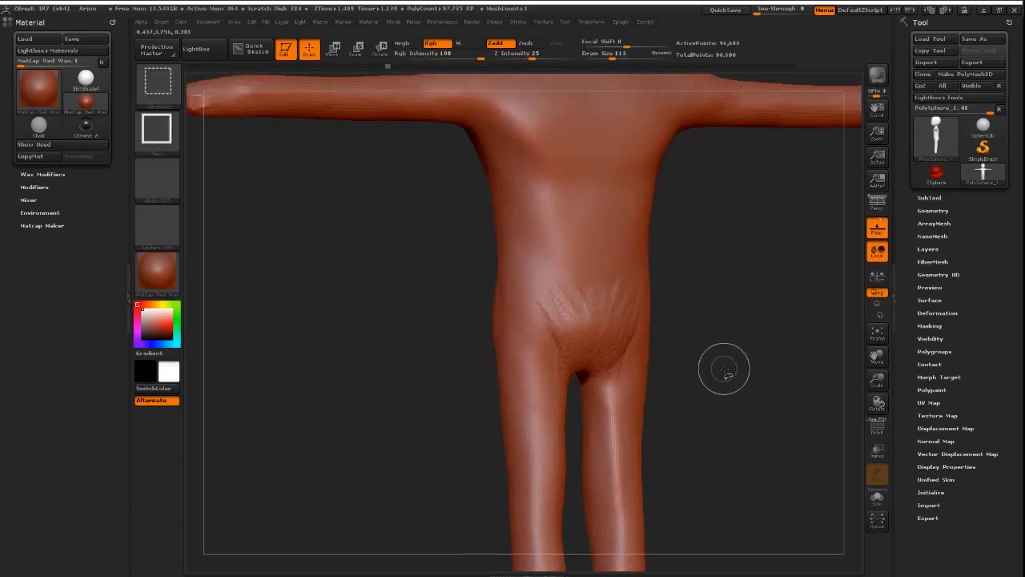
- Redo the smoothing of the pelvis and the short strokes that fill in the crotch and lower belly
{"action": "mouse_move", "coordinate": [773, 343]}
{"action": "left_mouse_down", "text": "shift"}
{"action": "mouse_move", "coordinate": [704, 304]}
{"action": "mouse_move", "coordinate": [723, 334]}
{"action": "mouse_move", "coordinate": [709, 335]}
{"action": "left_mouse_up", "text": "shift"}
{"action": "key", "text": "ctrl+shift+z"}
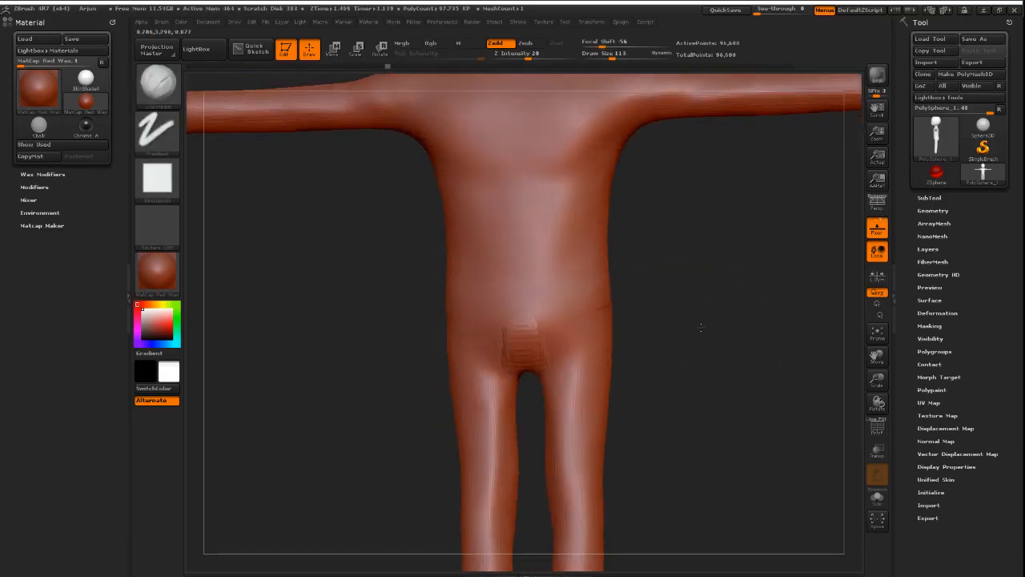
{"action": "key", "text": "ctrl+shift+z"}
{"action": "key", "text": "ctrl+shift+z"}
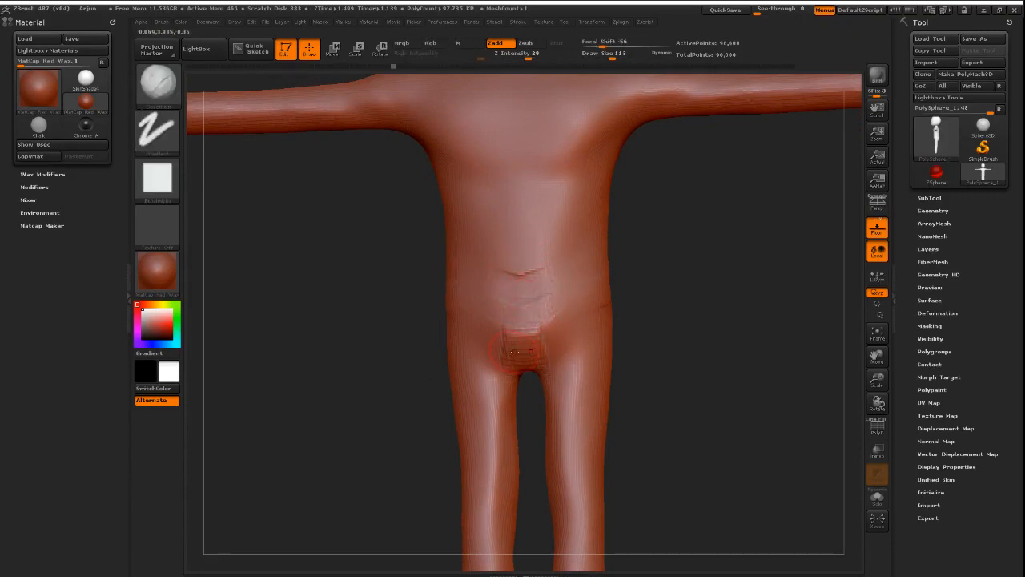
- Check the waist and hips against the Arjun character artwork and from the front of the model
{"action": "left_click_drag", "start_coordinate": [635, 308], "coordinate": [710, 297]}
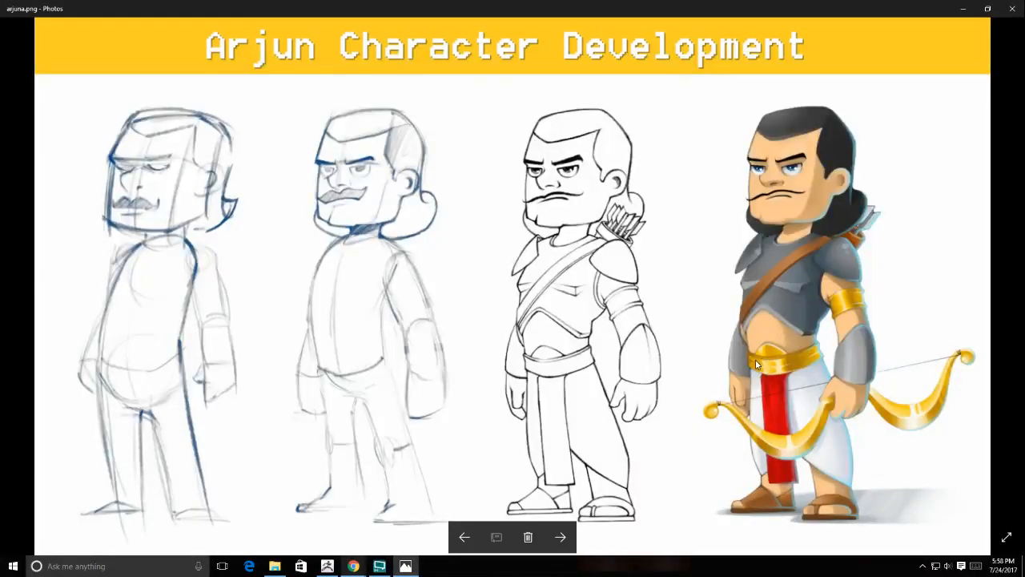
{"action": "key", "text": "alt+Tab"}
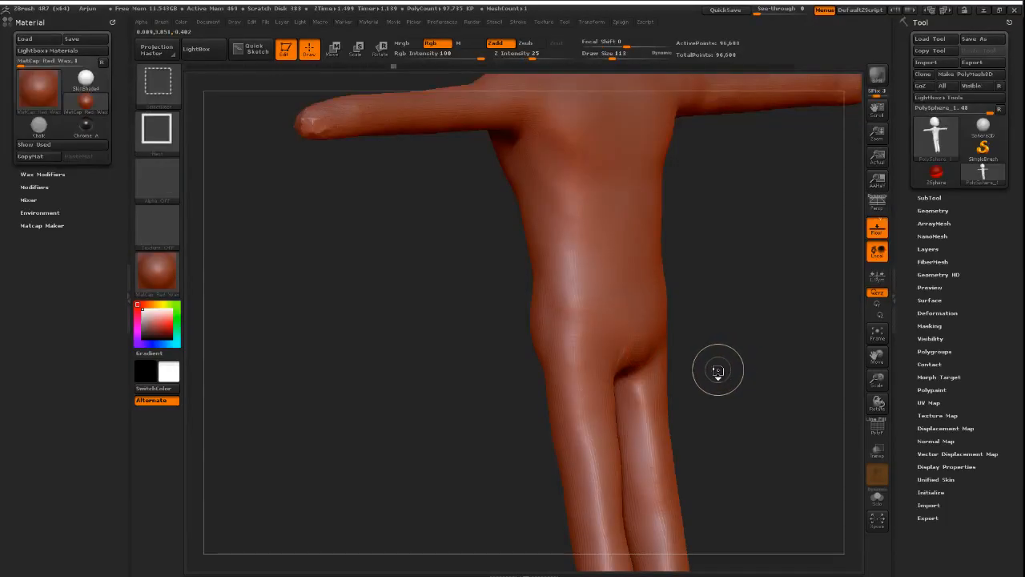
{"action": "mouse_move", "coordinate": [718, 370]}
{"action": "left_mouse_down"}
{"action": "mouse_move", "coordinate": [720, 362]}
{"action": "mouse_move", "coordinate": [661, 360]}
{"action": "mouse_move", "coordinate": [617, 400]}
{"action": "left_mouse_up"}
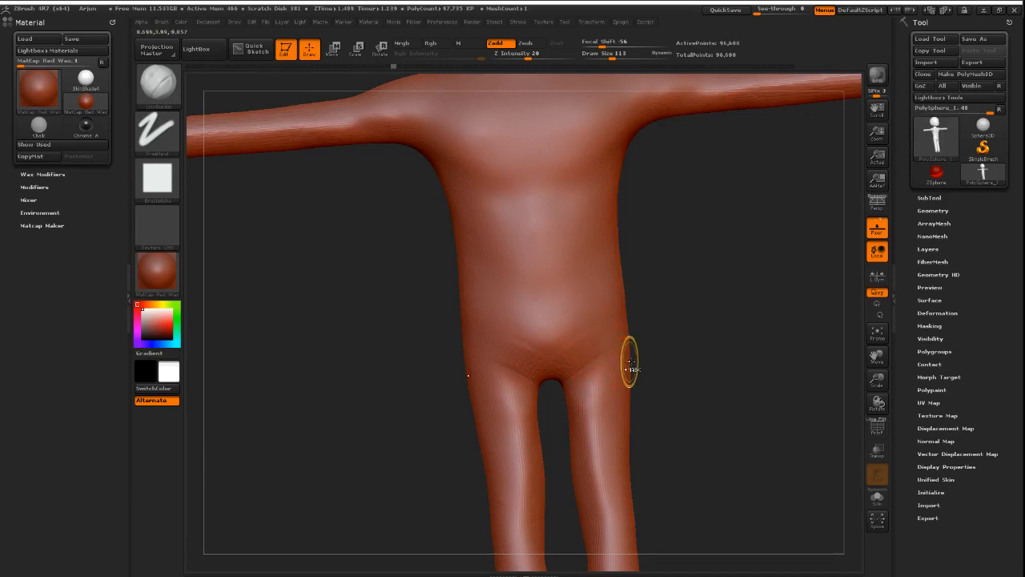
- Redo the smoothing of the groin creases and the mask over the upper body, leaving only the legs editable
{"action": "mouse_move", "coordinate": [662, 355]}
{"action": "left_mouse_down"}
{"action": "mouse_move", "coordinate": [677, 327]}
{"action": "mouse_move", "coordinate": [732, 355]}
{"action": "left_mouse_up"}
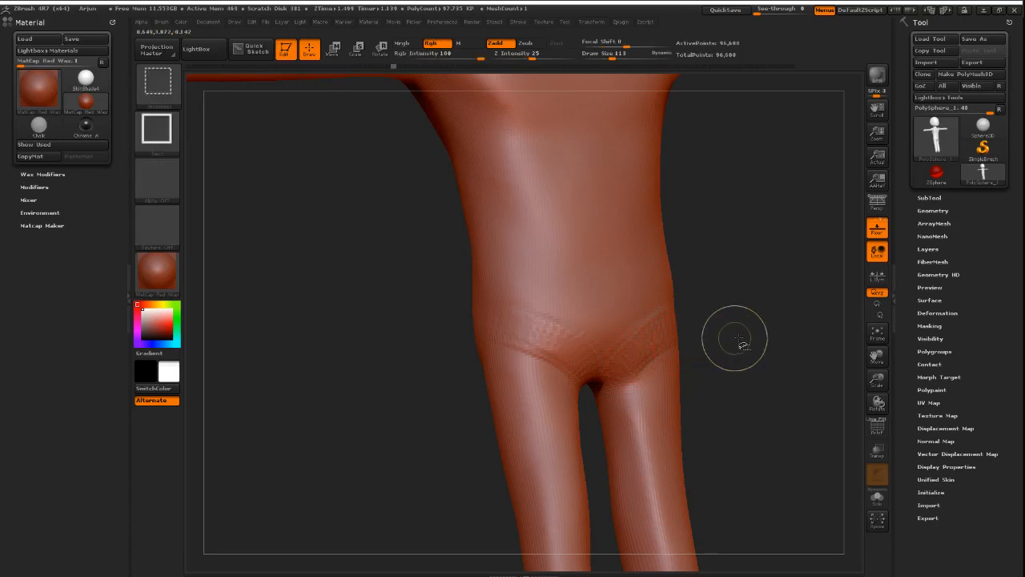
{"action": "key", "text": "ctrl+z"}
{"action": "key", "text": "ctrl+z"}
{"action": "key", "text": "ctrl+z"}
{"action": "left_click", "coordinate": [740, 342], "text": "ctrl"}
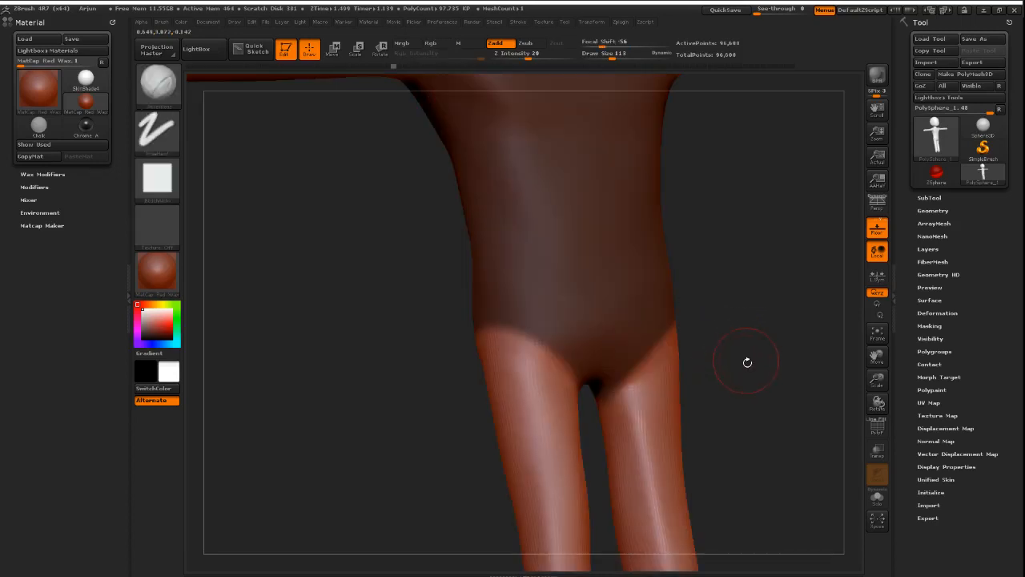
- Bring the lower legs closer together beneath the masked torso and clear the mask
{"action": "mouse_move", "coordinate": [745, 359]}
{"action": "left_mouse_down"}
{"action": "mouse_move", "coordinate": [686, 339]}
{"action": "mouse_move", "coordinate": [667, 366]}
{"action": "mouse_move", "coordinate": [643, 327]}
{"action": "mouse_move", "coordinate": [646, 244]}
{"action": "left_mouse_up"}
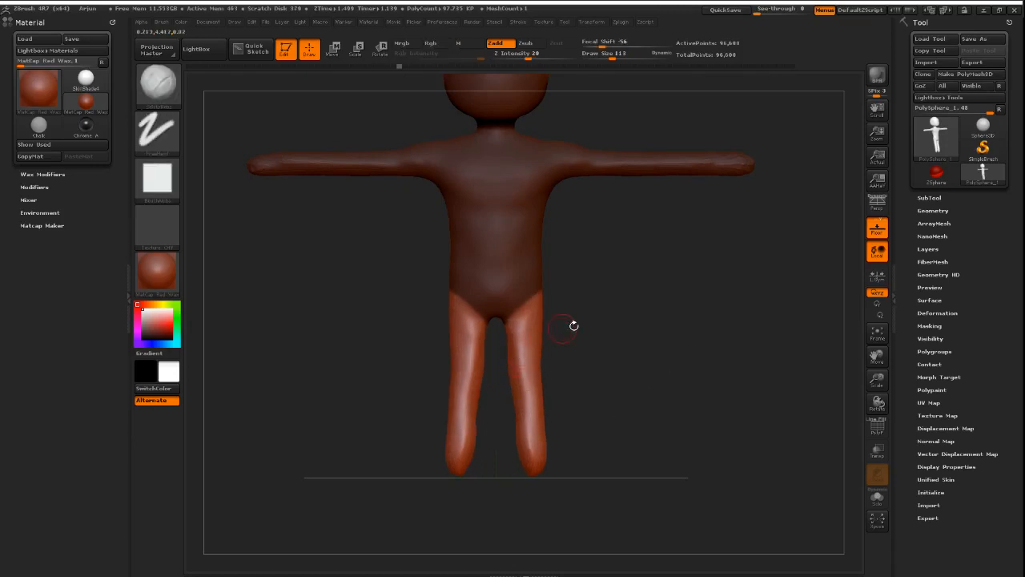
{"action": "mouse_move", "coordinate": [571, 326]}
{"action": "left_mouse_down"}
{"action": "mouse_move", "coordinate": [638, 343]}
{"action": "mouse_move", "coordinate": [645, 334]}
{"action": "mouse_move", "coordinate": [599, 366]}
{"action": "left_mouse_up"}
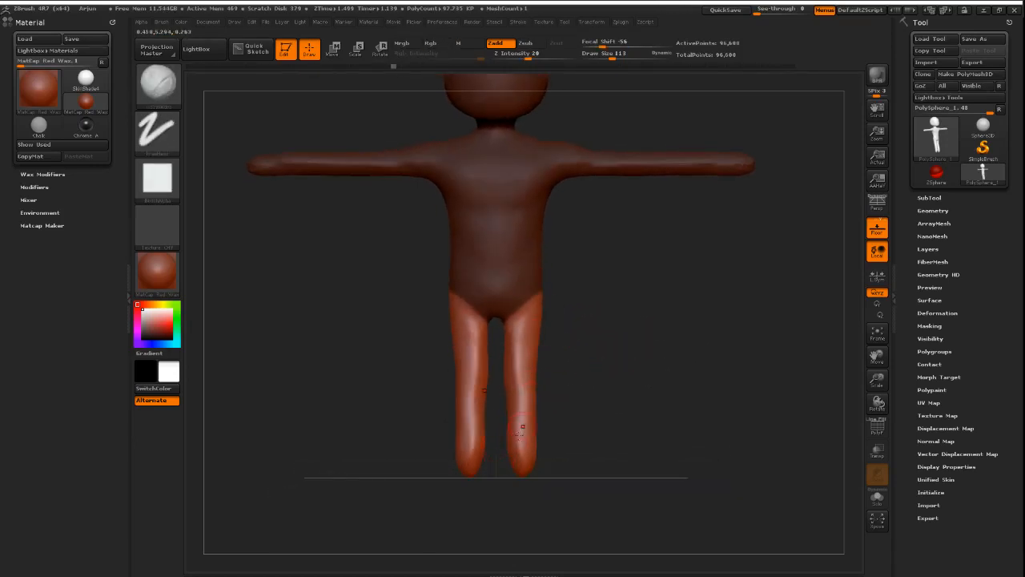
{"action": "mouse_move", "coordinate": [632, 393]}
{"action": "left_mouse_down", "text": "ctrl"}
{"action": "mouse_move", "coordinate": [611, 403]}
{"action": "mouse_move", "coordinate": [648, 357]}
{"action": "mouse_move", "coordinate": [659, 359]}
{"action": "left_mouse_up", "text": "ctrl"}
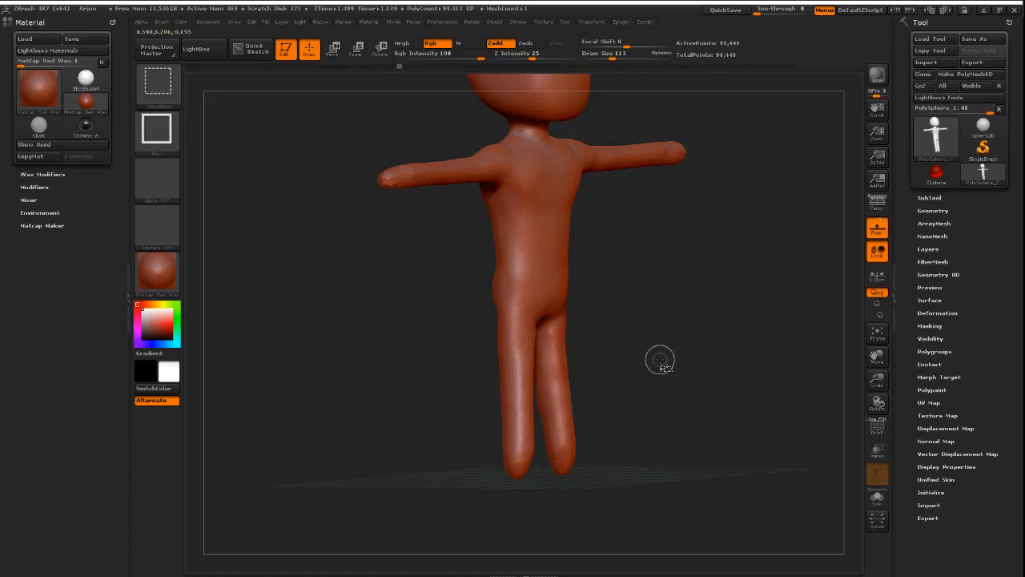
- Redo the mask that covers the head, torso and arms and leaves only the legs editable
{"action": "mouse_move", "coordinate": [654, 337]}
{"action": "left_mouse_down", "text": "alt"}
{"action": "mouse_move", "coordinate": [652, 359]}
{"action": "mouse_move", "coordinate": [613, 355]}
{"action": "mouse_move", "coordinate": [577, 376]}
{"action": "mouse_move", "coordinate": [584, 382]}
{"action": "left_mouse_up", "text": "alt"}
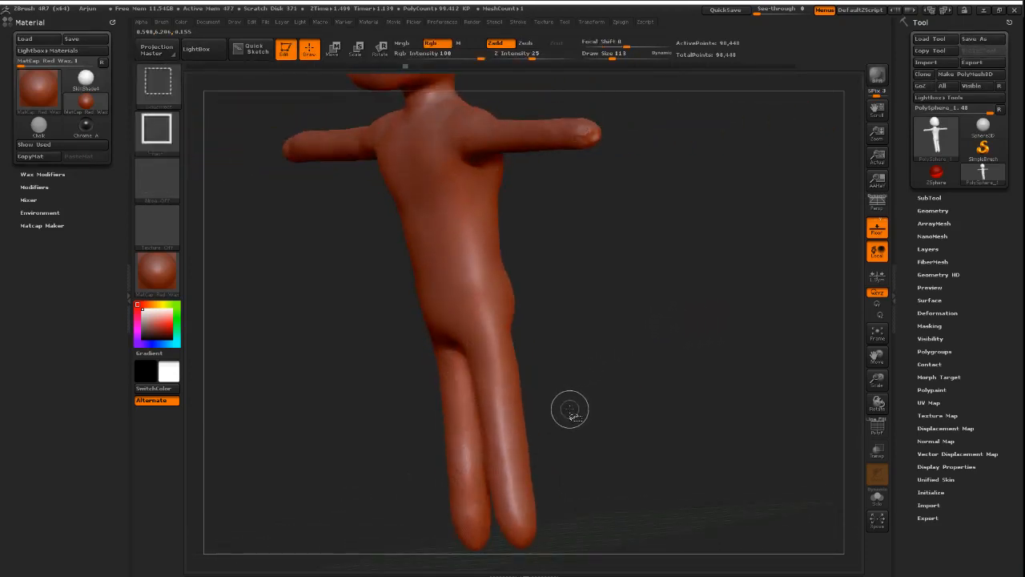
{"action": "left_click_drag", "start_coordinate": [556, 414], "coordinate": [617, 332], "text": "alt"}
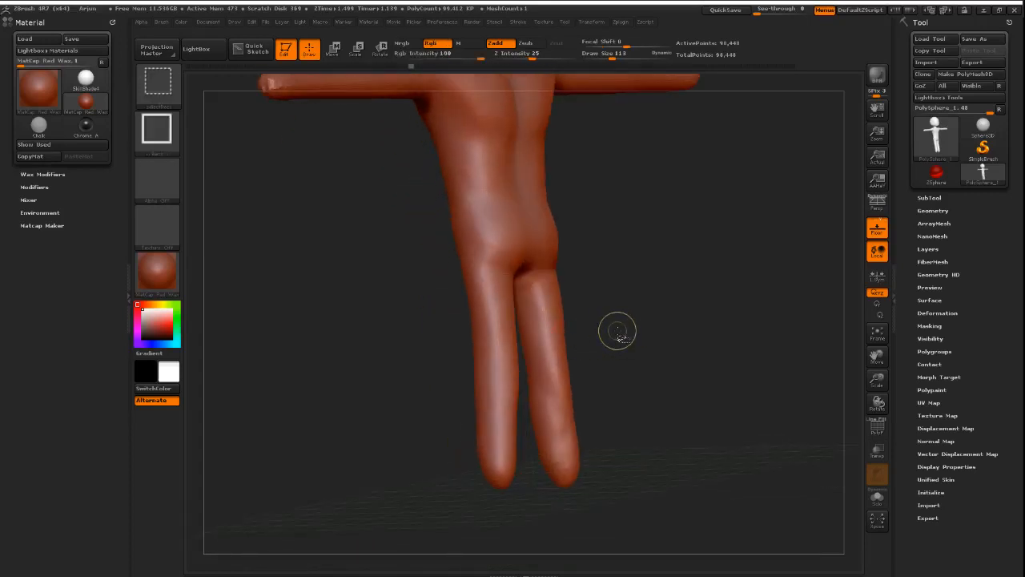
{"action": "left_click_drag", "start_coordinate": [610, 289], "coordinate": [709, 368], "text": "alt"}
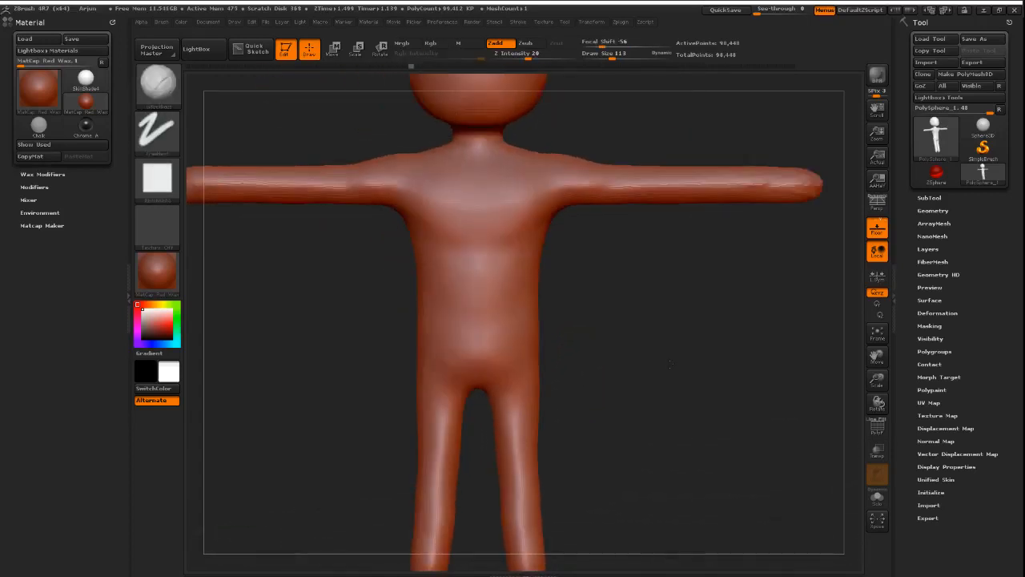
{"action": "mouse_move", "coordinate": [610, 358]}
{"action": "left_mouse_down", "text": "alt"}
{"action": "mouse_move", "coordinate": [623, 298]}
{"action": "mouse_move", "coordinate": [616, 322]}
{"action": "left_mouse_up", "text": "alt"}
{"action": "key", "text": "ctrl+shift+z"}
{"action": "key", "text": "ctrl+shift+z"}
{"action": "key", "text": "ctrl+shift+z"}
{"action": "key", "text": "ctrl+shift+z"}
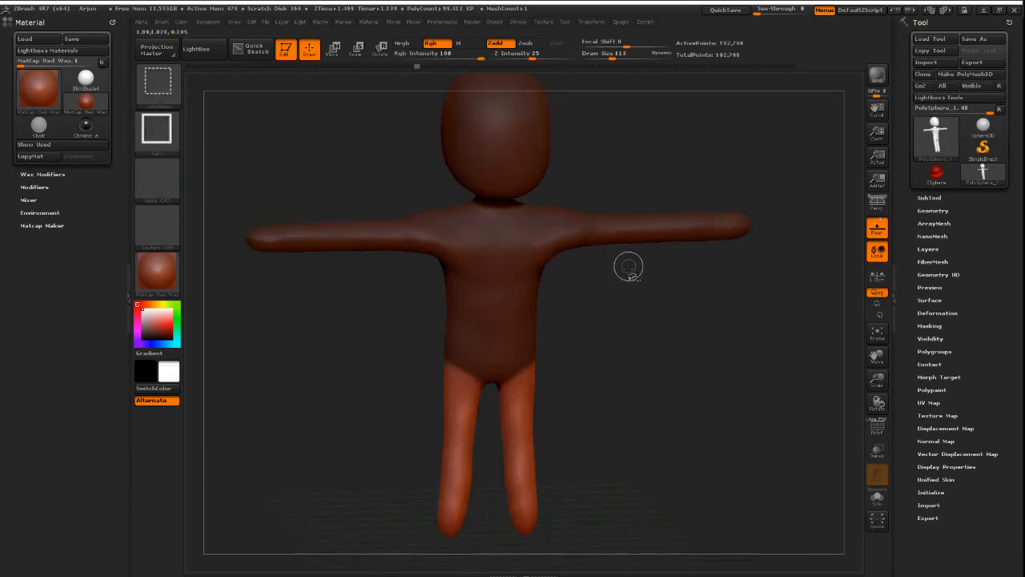
- Redo the edits that shape the unmasked legs in side profile below the hips
{"action": "mouse_move", "coordinate": [585, 389]}
{"action": "left_mouse_down"}
{"action": "mouse_move", "coordinate": [640, 321]}
{"action": "mouse_move", "coordinate": [675, 315]}
{"action": "mouse_move", "coordinate": [670, 327]}
{"action": "mouse_move", "coordinate": [696, 348]}
{"action": "left_mouse_up"}
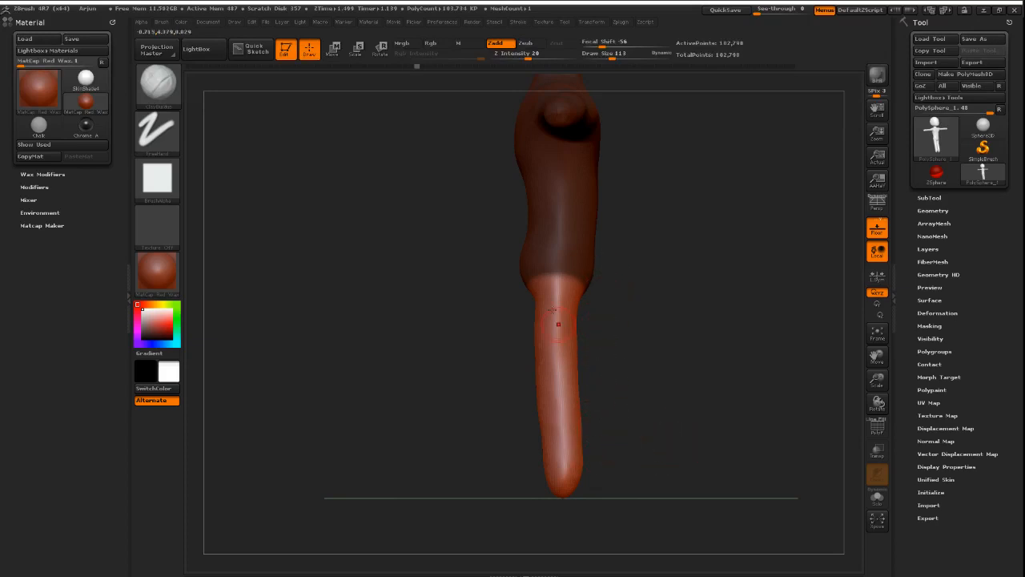
{"action": "key", "text": "ctrl+z"}
{"action": "key", "text": "ctrl+shift+z"}
{"action": "key", "text": "ctrl+shift+z"}
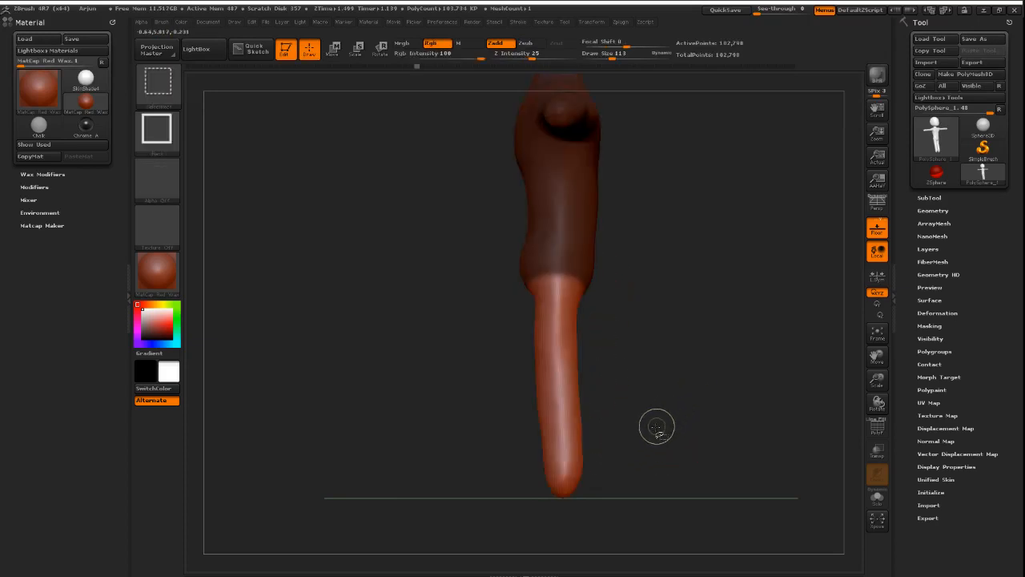
{"action": "key", "text": "ctrl+shift+z"}
- Redo the remaining leg edits and the resizing that makes the body smaller relative to the head
{"action": "left_click_drag", "start_coordinate": [728, 296], "coordinate": [705, 300]}
{"action": "mouse_move", "coordinate": [705, 300]}
{"action": "left_mouse_down", "text": "alt"}
{"action": "mouse_move", "coordinate": [663, 393]}
{"action": "mouse_move", "coordinate": [667, 351]}
{"action": "mouse_move", "coordinate": [689, 346]}
{"action": "mouse_move", "coordinate": [672, 393]}
{"action": "mouse_move", "coordinate": [698, 353]}
{"action": "mouse_move", "coordinate": [662, 350]}
{"action": "mouse_move", "coordinate": [679, 367]}
{"action": "left_mouse_up", "text": "alt"}
{"action": "key", "text": "ctrl+shift+z"}
{"action": "key", "text": "ctrl+shift+z"}
{"action": "key", "text": "ctrl+shift+z"}
{"action": "key", "text": "ctrl+shift+z"}
{"action": "key", "text": "ctrl+shift+z"}
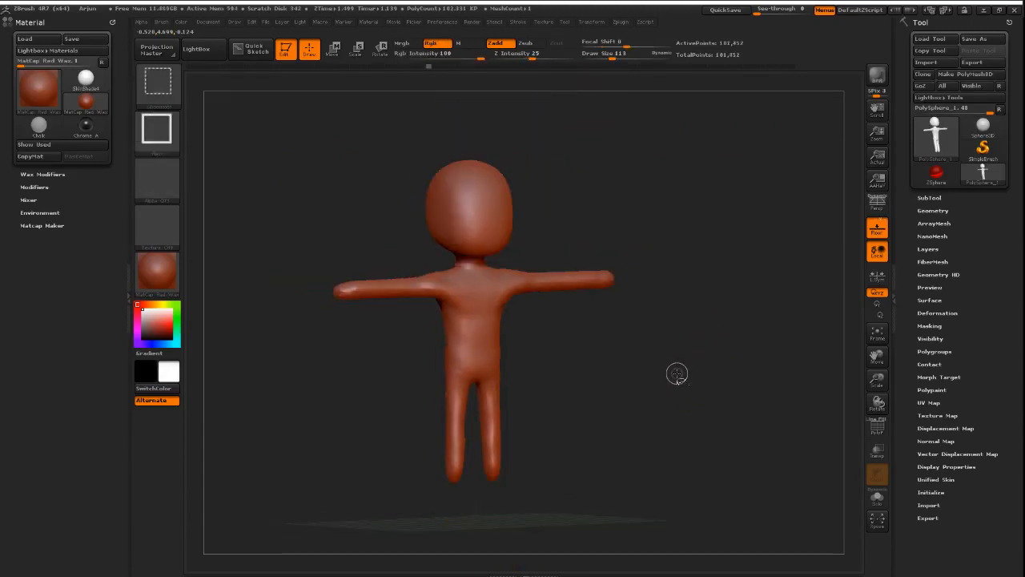
- Undo the body resizing and the mask inversion so that the body is masked and only the head is editable
{"action": "key", "text": "ctrl+z"}
{"action": "left_click_drag", "start_coordinate": [679, 380], "coordinate": [656, 369], "text": "shift"}
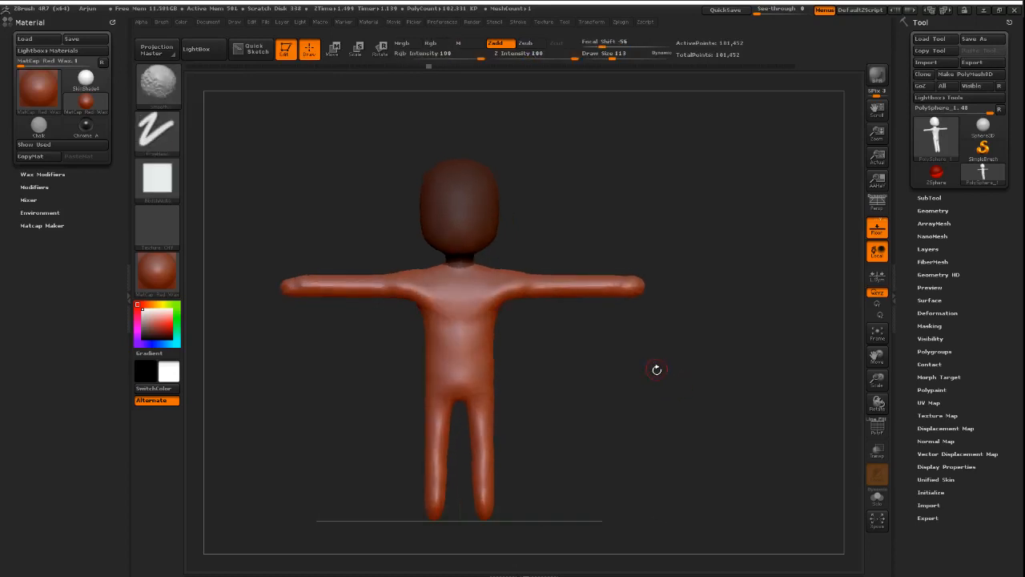
{"action": "key", "text": "ctrl+z"}
{"action": "left_click_drag", "start_coordinate": [561, 374], "coordinate": [579, 350], "text": "alt"}
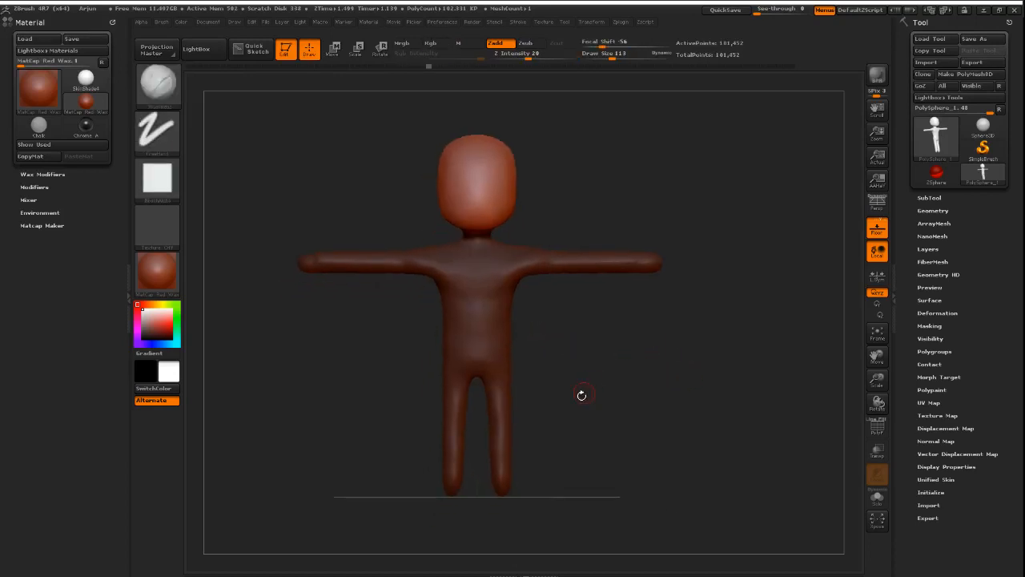
- Clear the mask so the whole figure is editable and compare its proportions with the Arjun reference artwork
{"action": "left_click_drag", "start_coordinate": [582, 393], "coordinate": [571, 407], "text": "ctrl"}
{"action": "key", "text": "shift"}
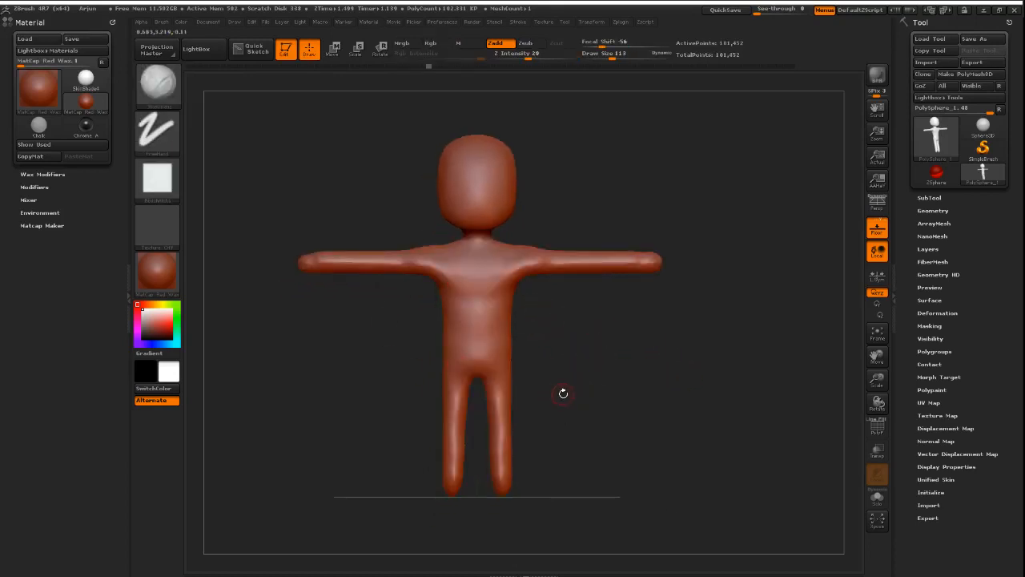
{"action": "key", "text": "alt+Tab"}
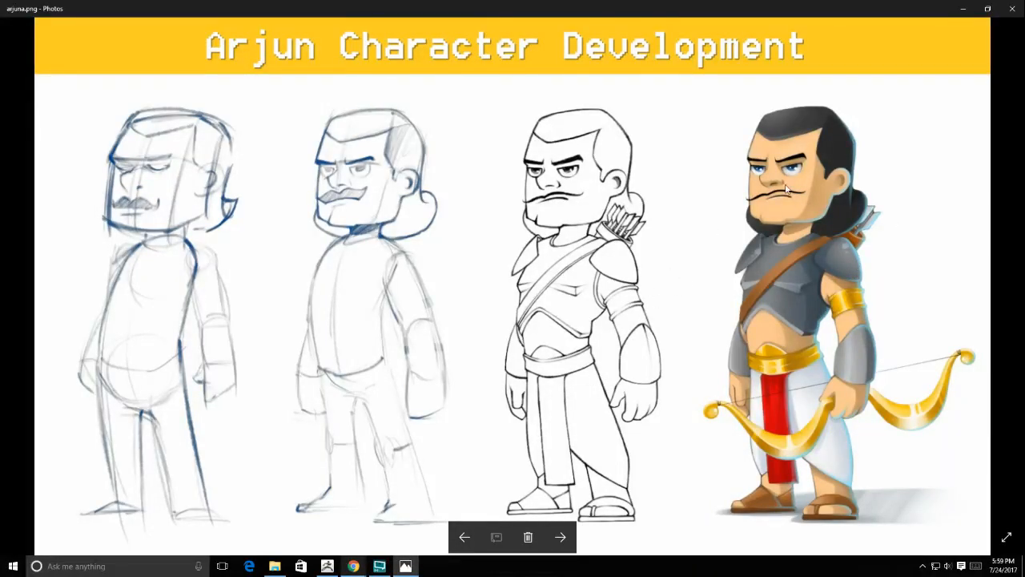
{"action": "key", "text": "alt+Tab"}
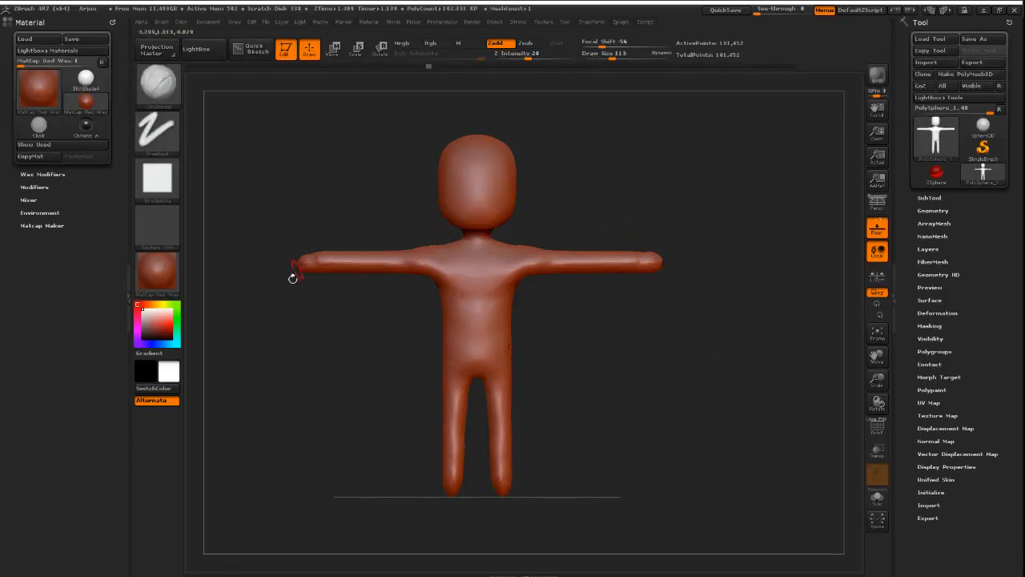
{"action": "key", "text": "alt+Tab"}
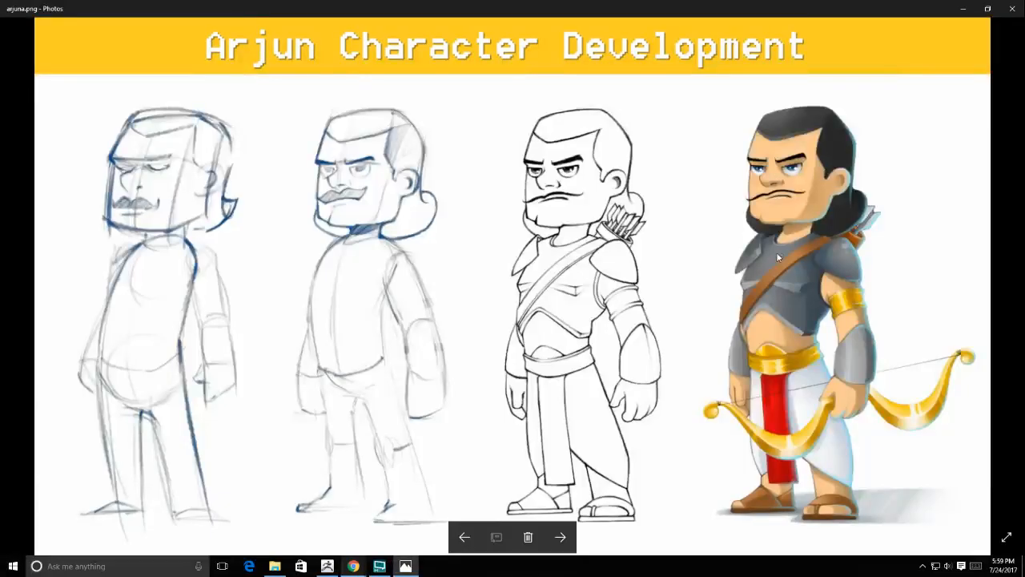
{"action": "key", "text": "alt+Tab"}
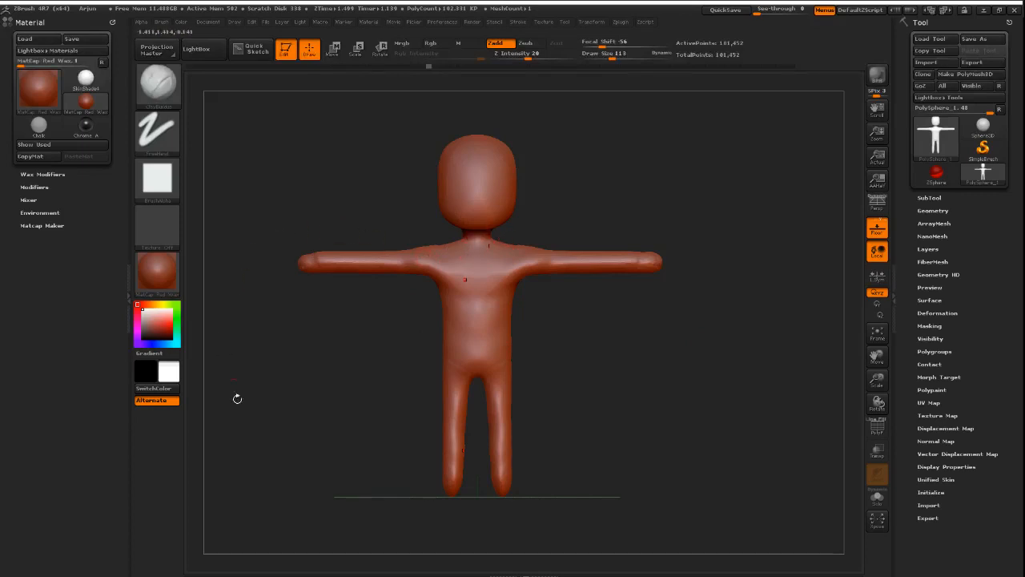
- Undo back to the longer-armed figure and redo up to the mask that leaves only the head editable
{"action": "key", "text": "ctrl"}
{"action": "key", "text": "ctrl+z"}
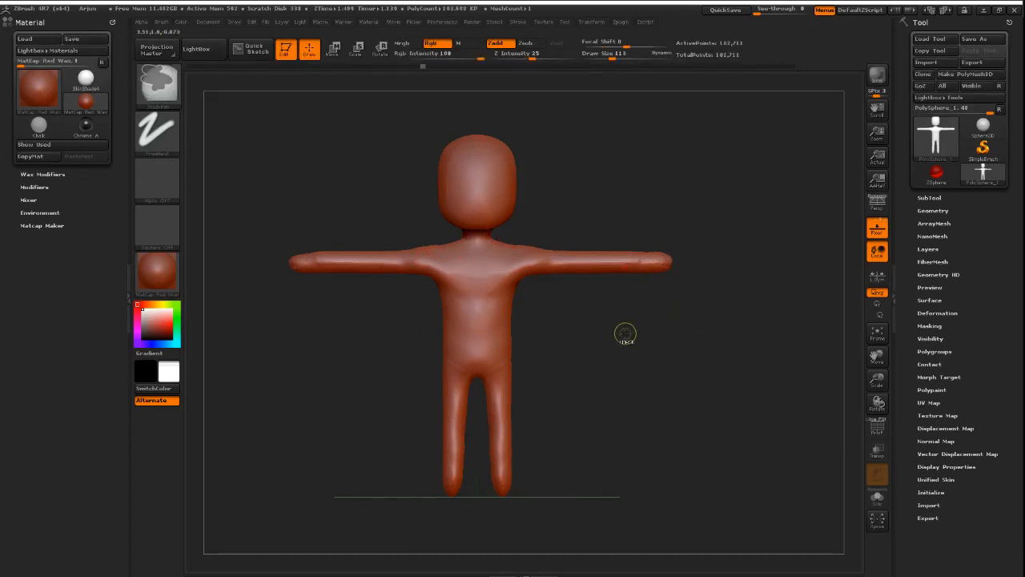
{"action": "key", "text": "ctrl+shift+z"}
{"action": "key", "text": "ctrl+shift+z"}
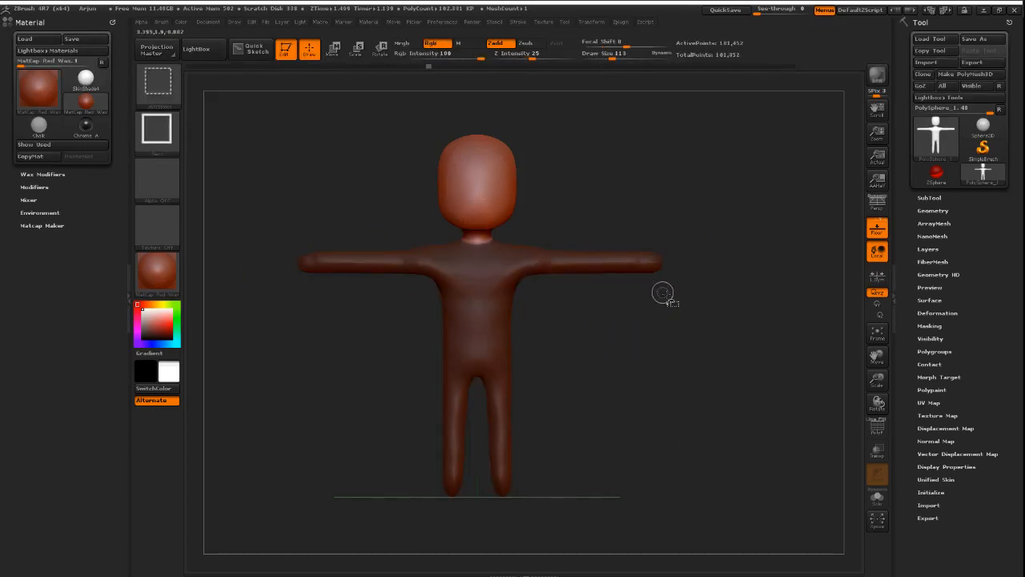
- Redo the resizing that makes the body smaller relative to the head and the clearing of the head mask
{"action": "key", "text": "ctrl+z"}
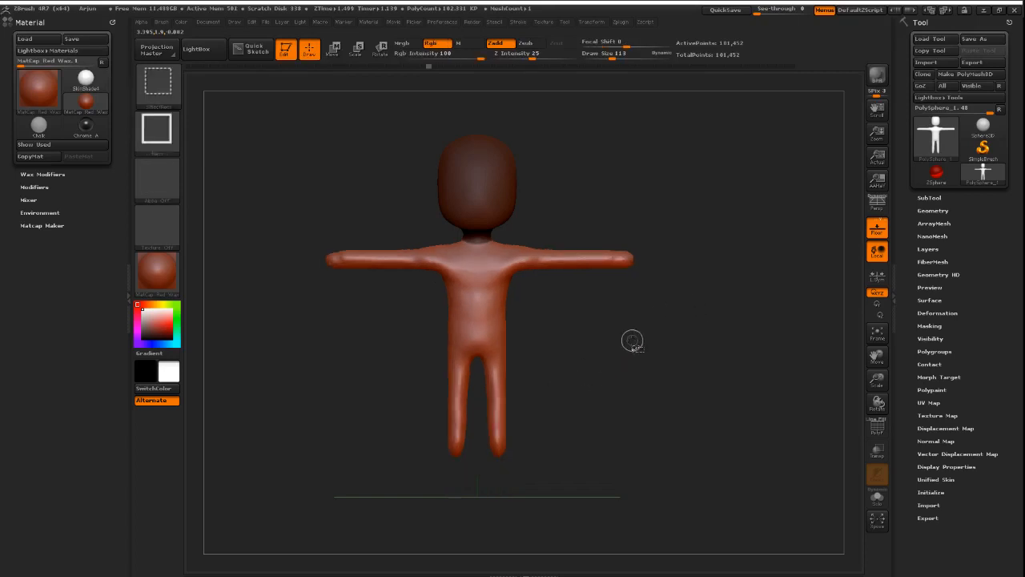
{"action": "key", "text": "ctrl+shift+z"}
{"action": "key", "text": "ctrl+shift+z"}
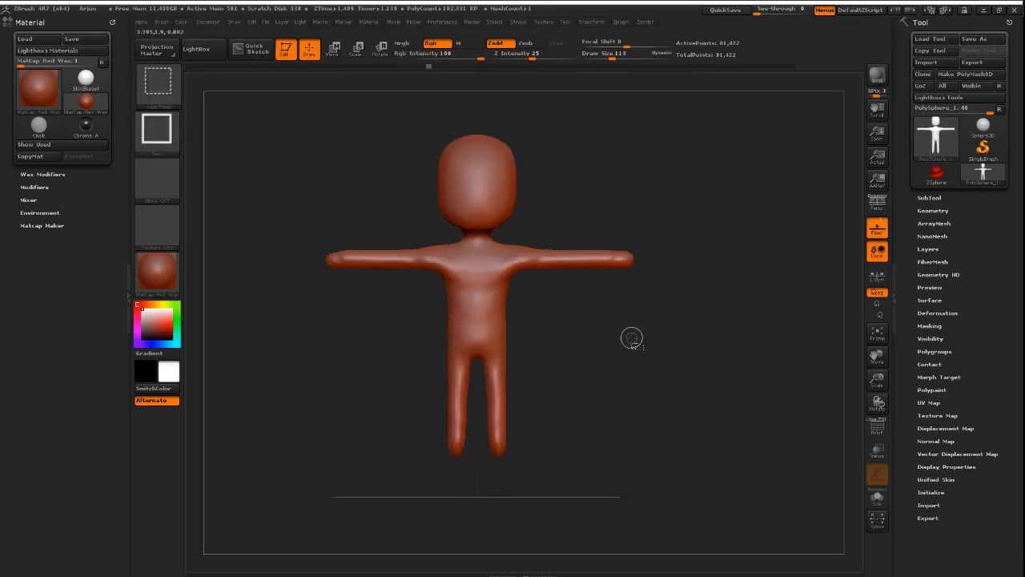
{"action": "key", "text": "alt+Tab"}
{"action": "key", "text": "alt+Tab"}
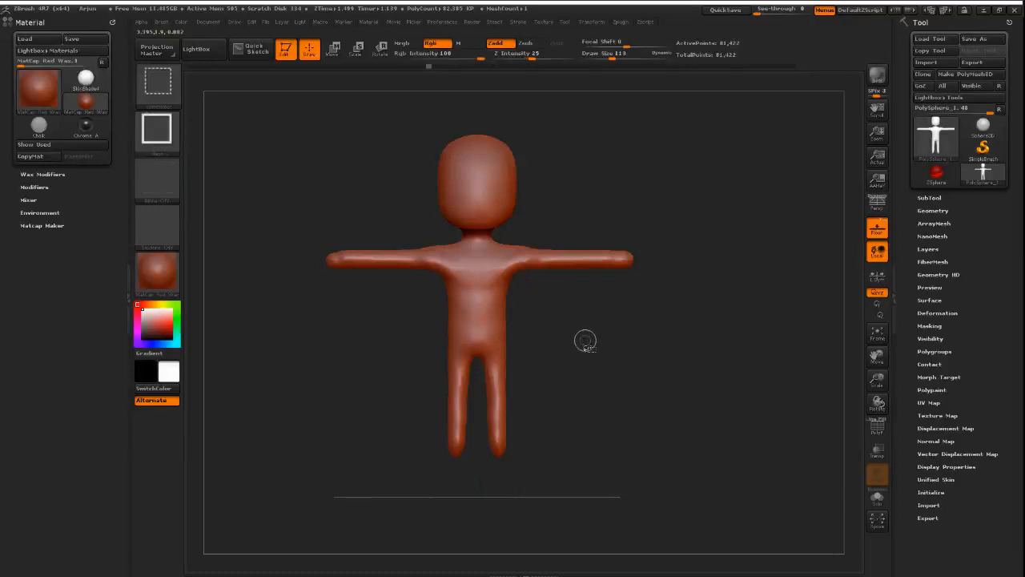
- Redo the mask that covers the head, torso and legs and leaves only the arms editable
{"action": "key", "text": "ctrl+shift+z"}
{"action": "left_click", "coordinate": [594, 321], "text": "ctrl"}
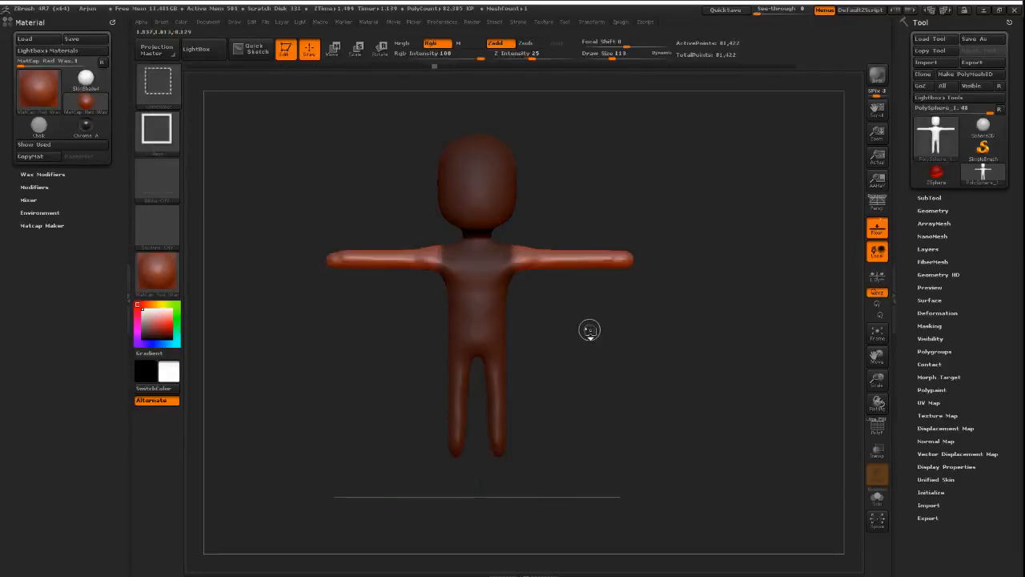
{"action": "left_click_drag", "start_coordinate": [575, 324], "coordinate": [672, 320]}
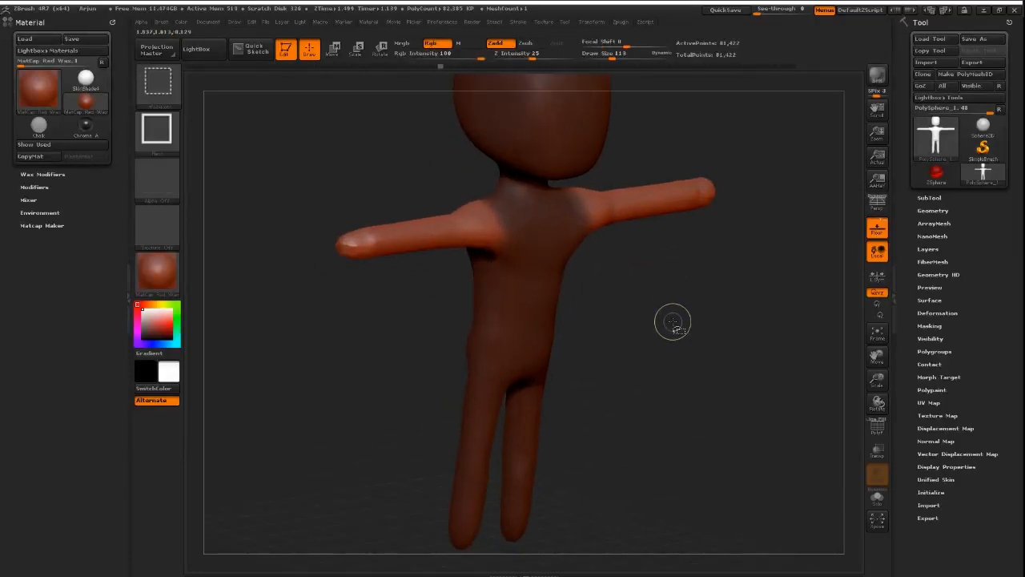
{"action": "left_click", "coordinate": [672, 321], "text": "ctrl"}
{"action": "left_click", "coordinate": [671, 321], "text": "ctrl"}
{"action": "left_click", "coordinate": [672, 322], "text": "ctrl"}
{"action": "left_click_drag", "start_coordinate": [588, 324], "coordinate": [650, 332]}
{"action": "left_click", "coordinate": [681, 333], "text": "ctrl"}
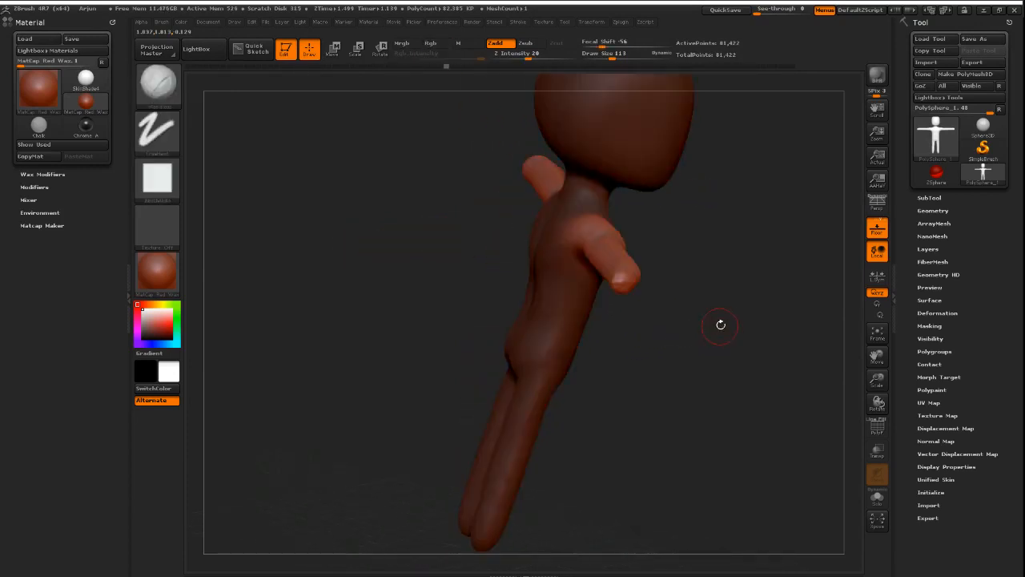
- Redo the shaping of the unmasked arms as seen from above, inverting the mask and switching it back
{"action": "left_click_drag", "start_coordinate": [721, 324], "coordinate": [669, 295]}
{"action": "key", "text": "ctrl+shift+a"}
{"action": "key", "text": "ctrl+h"}
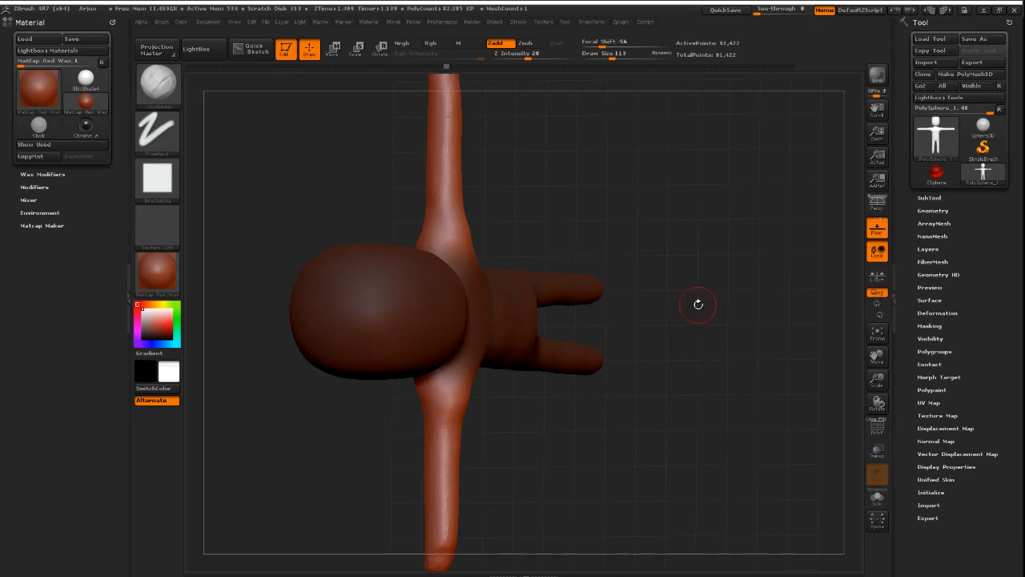
{"action": "left_click_drag", "start_coordinate": [648, 311], "coordinate": [696, 311]}
{"action": "left_click", "coordinate": [719, 296], "text": "ctrl"}
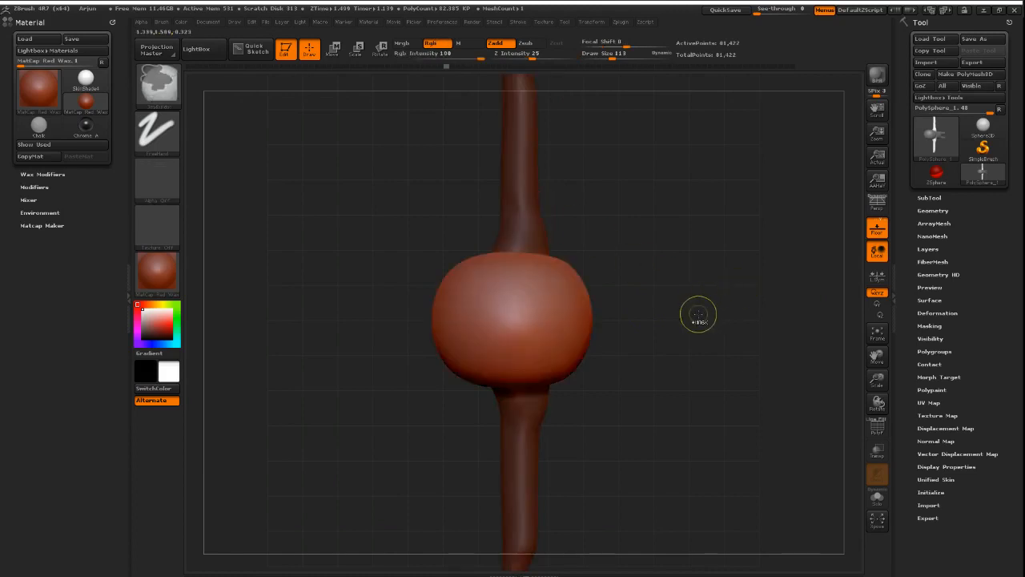
{"action": "left_click", "coordinate": [688, 313], "text": "ctrl"}
- Clear the mask so the whole figure is editable and remesh it
{"action": "left_click_drag", "start_coordinate": [694, 323], "coordinate": [655, 306]}
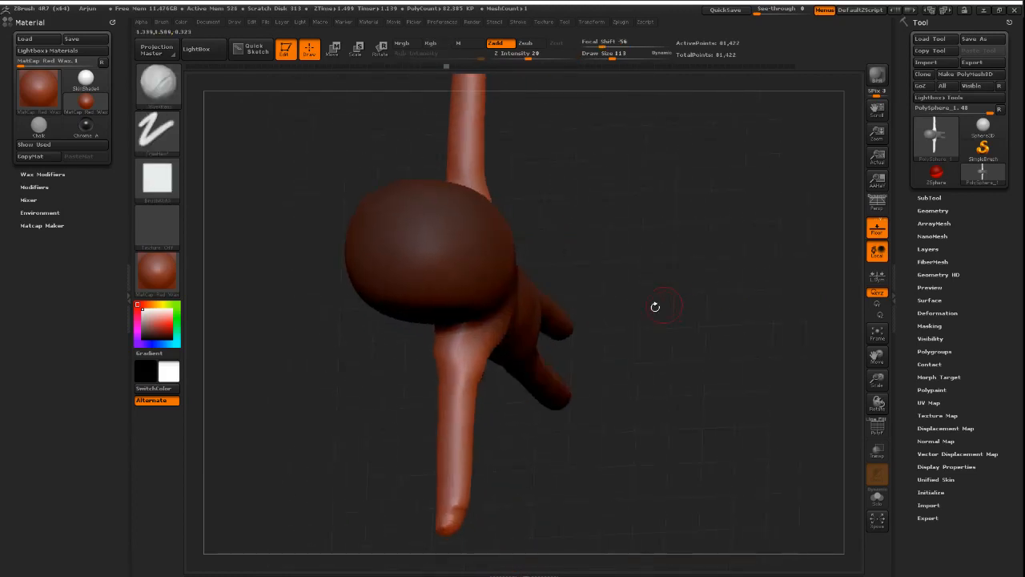
{"action": "left_click_drag", "start_coordinate": [526, 366], "coordinate": [529, 353]}
{"action": "left_click_drag", "start_coordinate": [494, 402], "coordinate": [513, 384], "text": "ctrl"}
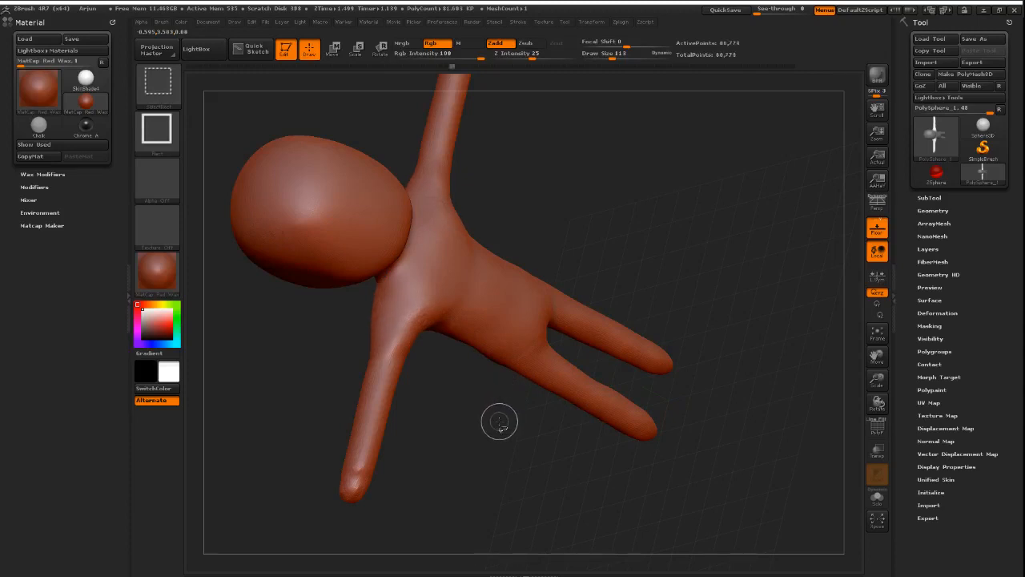
- Sculpt the upper back and chest forms and smooth the strokes on the chest
{"action": "left_click_drag", "start_coordinate": [499, 422], "coordinate": [640, 315]}
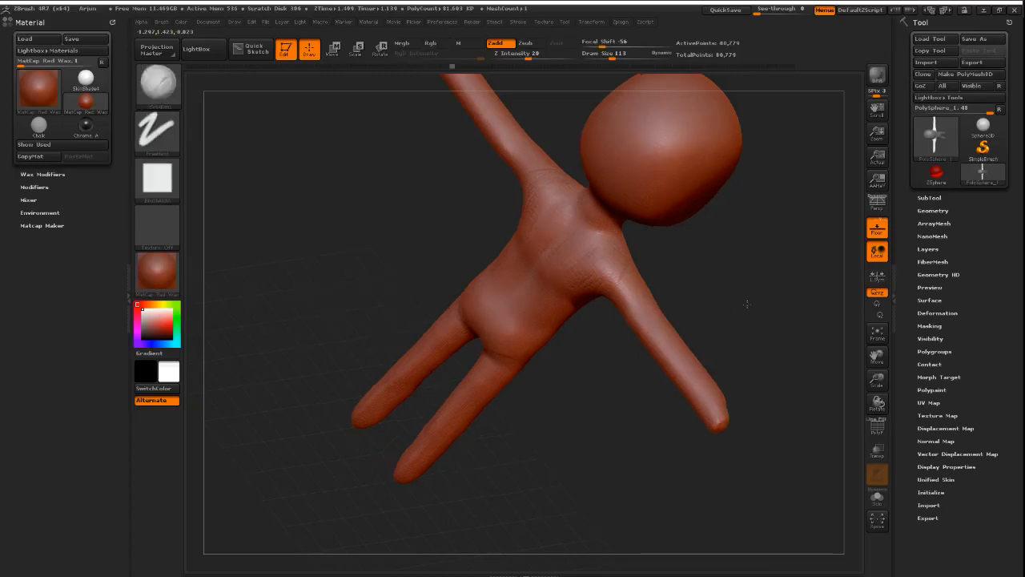
{"action": "mouse_move", "coordinate": [747, 304]}
{"action": "left_mouse_down"}
{"action": "mouse_move", "coordinate": [724, 290]}
{"action": "mouse_move", "coordinate": [739, 286]}
{"action": "mouse_move", "coordinate": [698, 284]}
{"action": "mouse_move", "coordinate": [659, 264]}
{"action": "mouse_move", "coordinate": [620, 328]}
{"action": "mouse_move", "coordinate": [650, 325]}
{"action": "mouse_move", "coordinate": [683, 294]}
{"action": "left_mouse_up"}
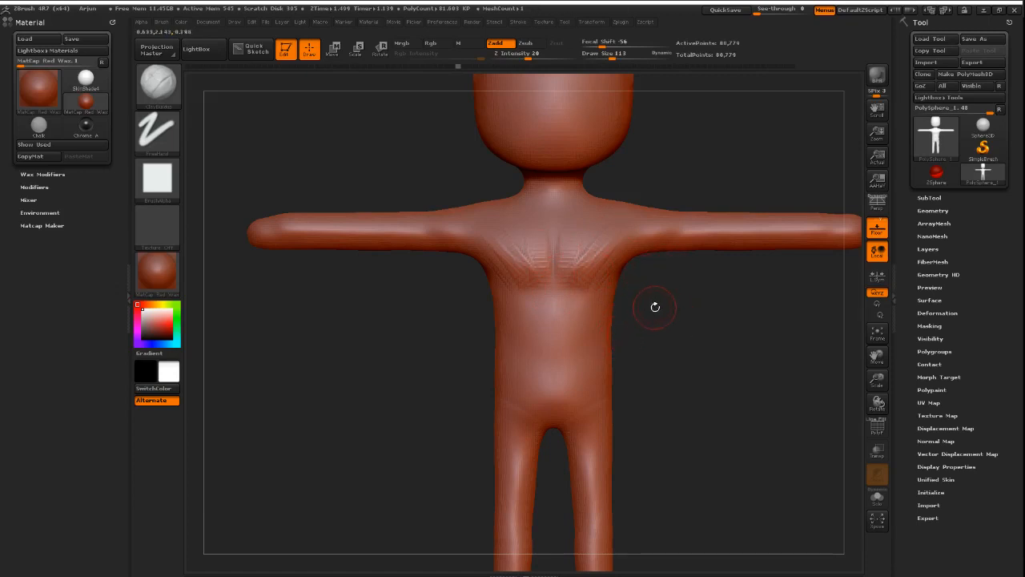
{"action": "left_click_drag", "start_coordinate": [655, 306], "coordinate": [681, 371]}
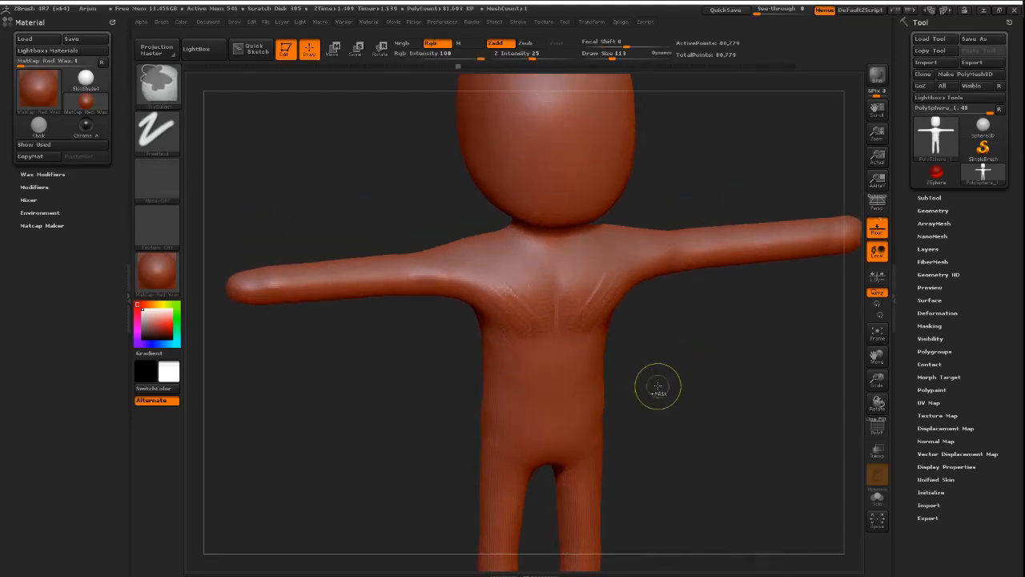
{"action": "mouse_move", "coordinate": [646, 389]}
{"action": "left_mouse_down"}
{"action": "mouse_move", "coordinate": [713, 380]}
{"action": "mouse_move", "coordinate": [679, 403]}
{"action": "mouse_move", "coordinate": [659, 360]}
{"action": "mouse_move", "coordinate": [680, 341]}
{"action": "left_mouse_up"}
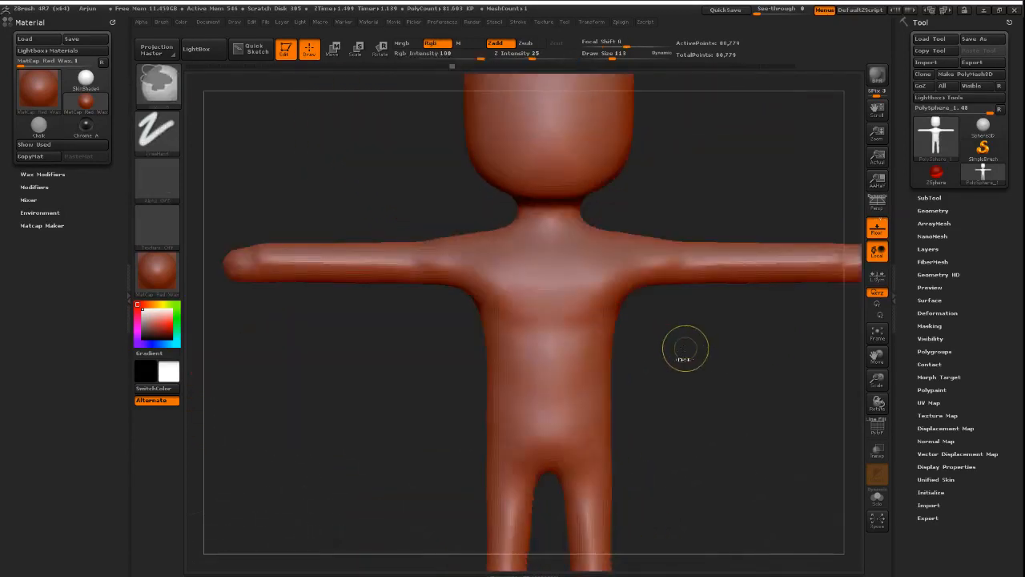
- Undo back to the figure before its arms were isolated and redo up to the remeshed, unmasked figure
{"action": "mouse_move", "coordinate": [693, 395]}
{"action": "right_mouse_down", "text": "alt"}
{"action": "mouse_move", "coordinate": [669, 338]}
{"action": "mouse_move", "coordinate": [662, 352]}
{"action": "right_mouse_up", "text": "alt"}
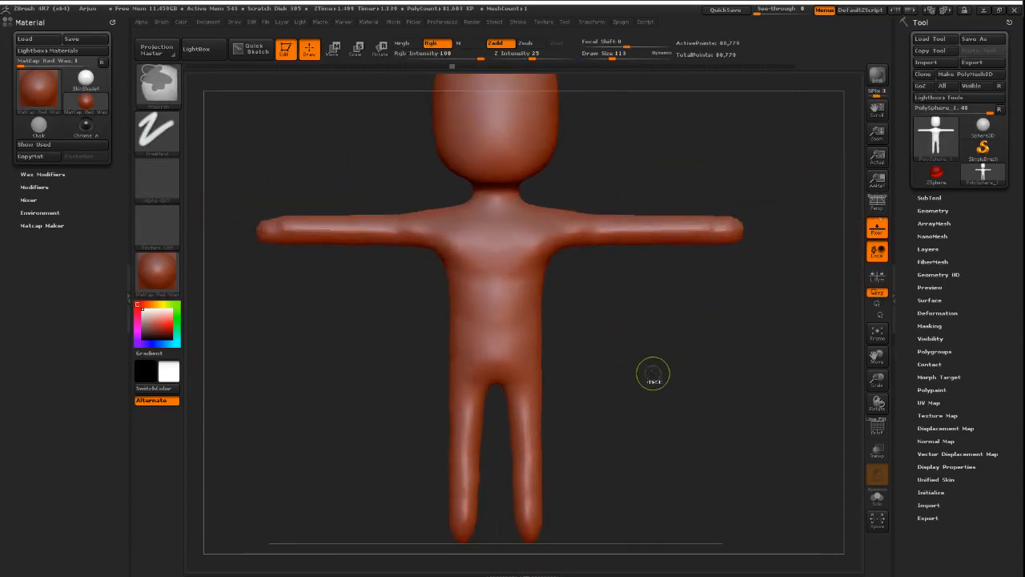
{"action": "left_click_drag", "start_coordinate": [651, 375], "coordinate": [619, 400]}
{"action": "right_click_drag", "start_coordinate": [619, 401], "coordinate": [657, 368], "text": "ctrl"}
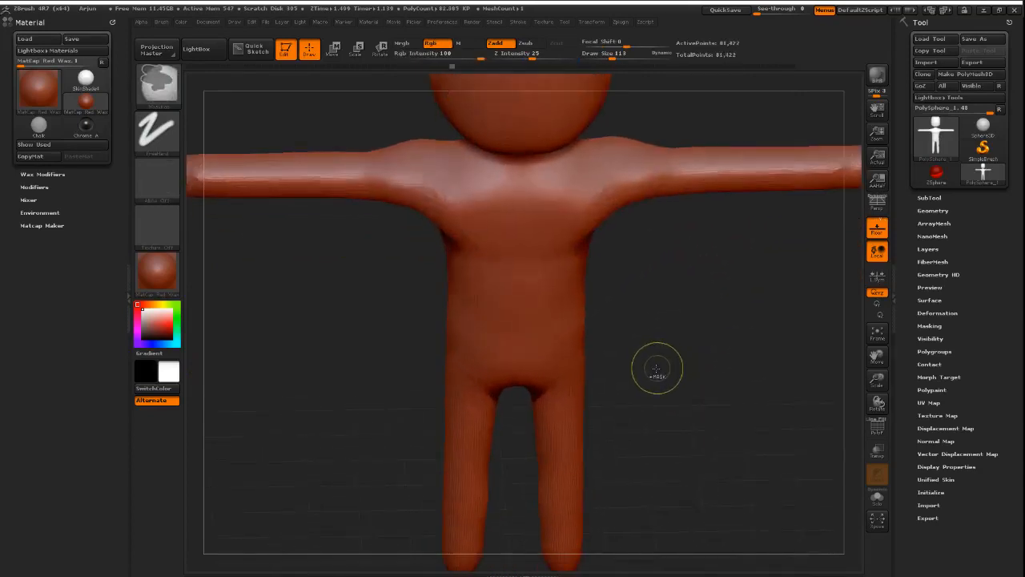
{"action": "key", "text": "ctrl+z"}
{"action": "left_click_drag", "start_coordinate": [610, 343], "coordinate": [672, 346]}
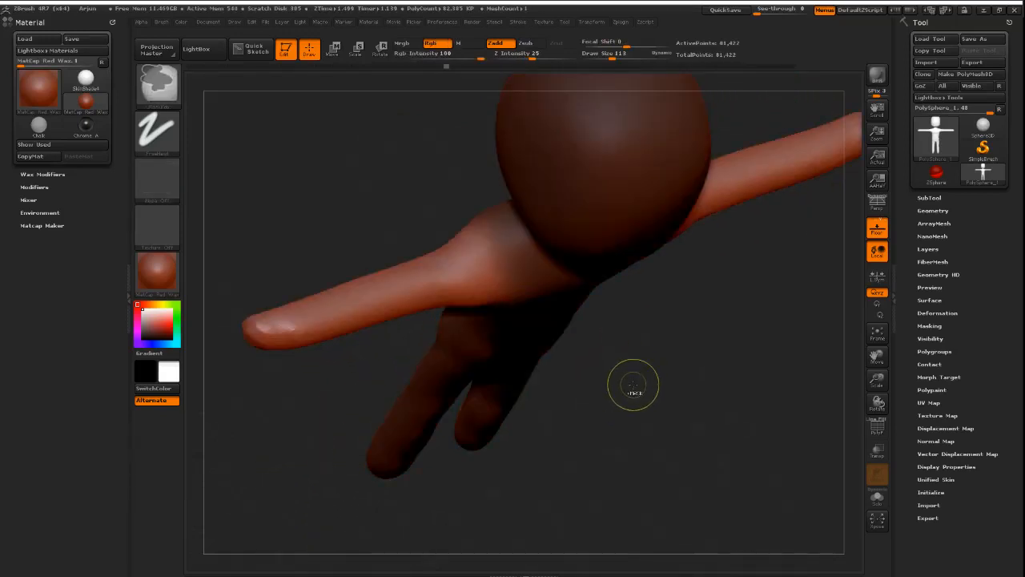
{"action": "key", "text": "ctrl+shift"}
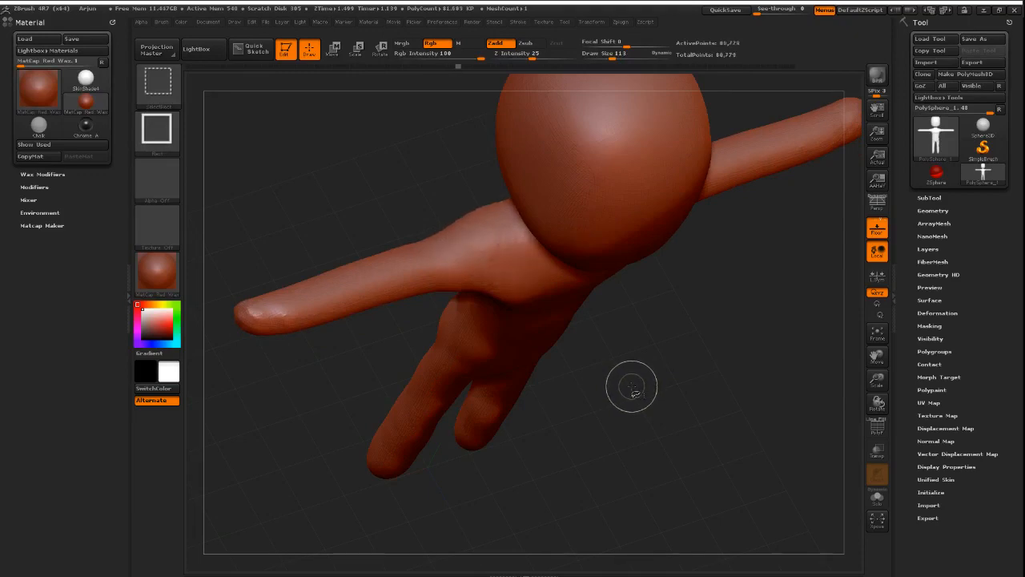
- Redo the strokes that build up the torso's sides below the armpits and undo them again
{"action": "mouse_move", "coordinate": [633, 385]}
{"action": "left_mouse_down"}
{"action": "mouse_move", "coordinate": [649, 338]}
{"action": "mouse_move", "coordinate": [695, 309]}
{"action": "left_mouse_up"}
{"action": "key", "text": "ctrl"}
{"action": "key", "text": "ctrl"}
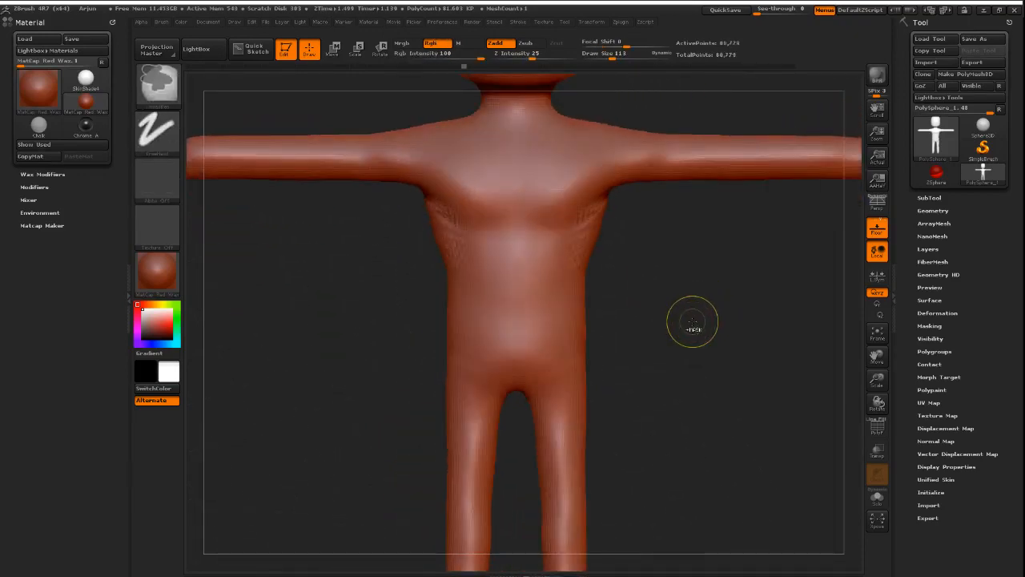
{"action": "key", "text": "ctrl+z"}
{"action": "left_click_drag", "start_coordinate": [692, 322], "coordinate": [668, 302]}
{"action": "right_click_drag", "start_coordinate": [668, 302], "coordinate": [669, 338], "text": "ctrl"}
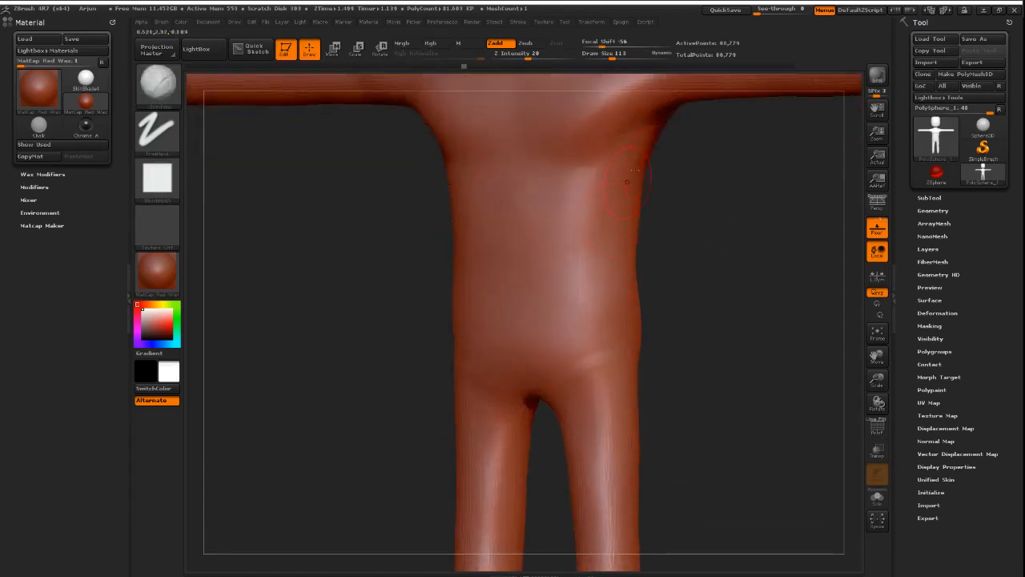
- Try to sculpt new strokes on the side of the torso below the armpit
{"action": "mouse_move", "coordinate": [677, 197]}
{"action": "left_mouse_down", "text": "alt"}
{"action": "mouse_move", "coordinate": [656, 270]}
{"action": "mouse_move", "coordinate": [632, 245]}
{"action": "left_mouse_up", "text": "alt"}
{"action": "mouse_move", "coordinate": [623, 197]}
{"action": "left_mouse_down"}
{"action": "mouse_move", "coordinate": [589, 230]}
{"action": "mouse_move", "coordinate": [595, 296]}
{"action": "left_mouse_up"}
{"action": "left_click", "coordinate": [654, 339]}
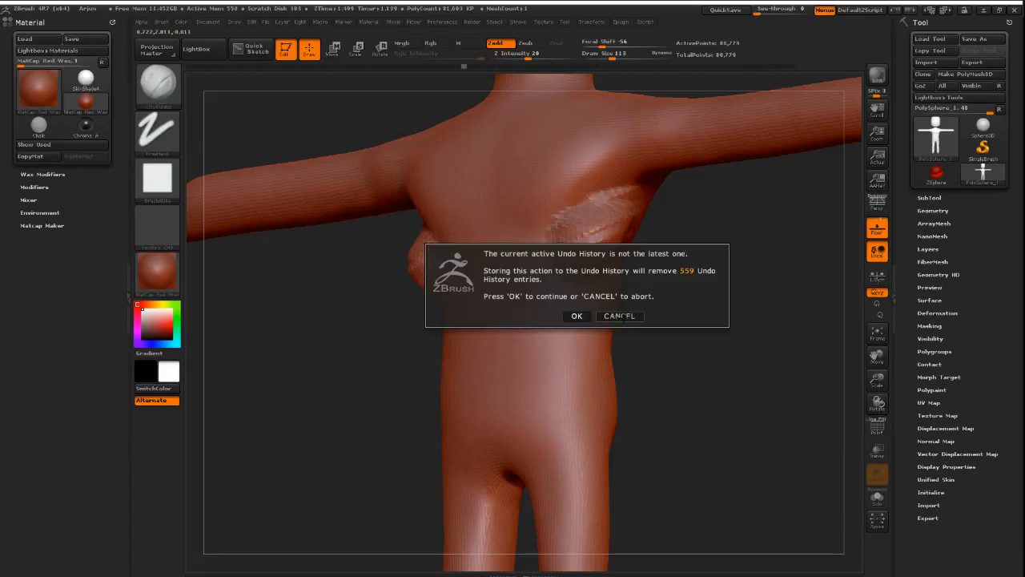
{"action": "left_click", "coordinate": [621, 316]}
- Undo the strokes on the torso's sides and compare the body with the Arjun reference artwork
{"action": "left_click_drag", "start_coordinate": [720, 308], "coordinate": [668, 322]}
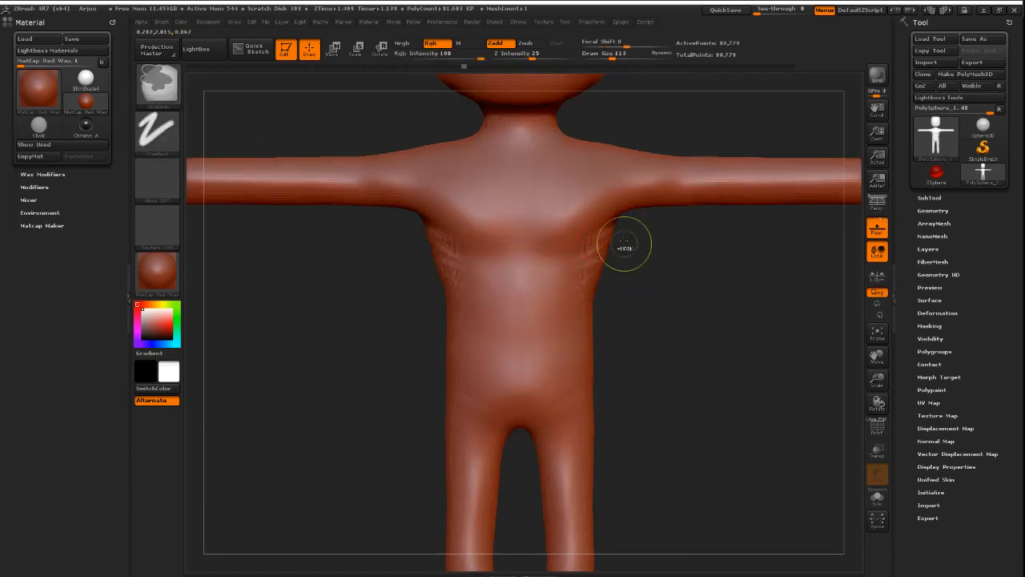
{"action": "key", "text": "ctrl+z"}
{"action": "key", "text": "alt+Tab"}
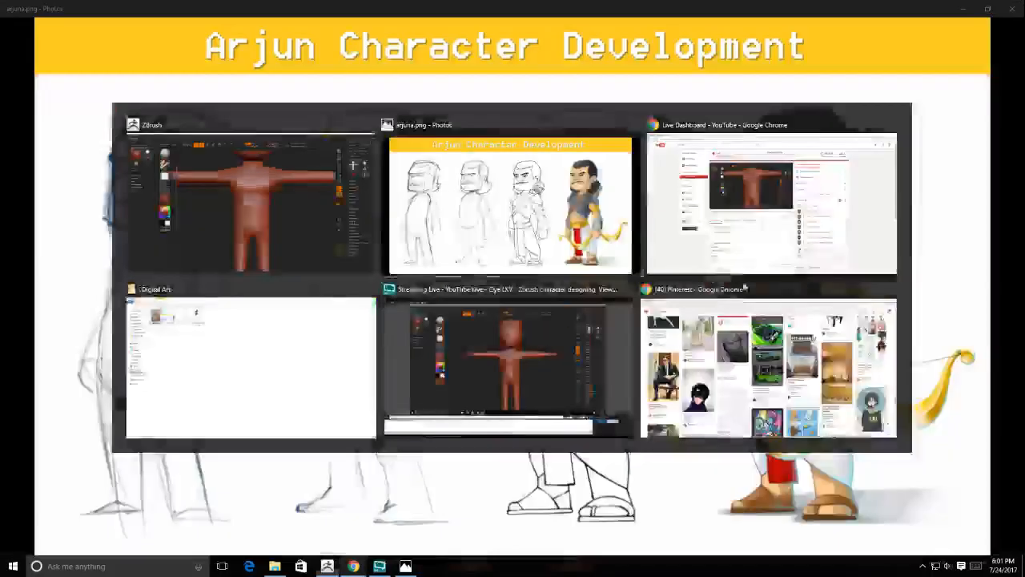
{"action": "key", "text": "alt+Tab"}
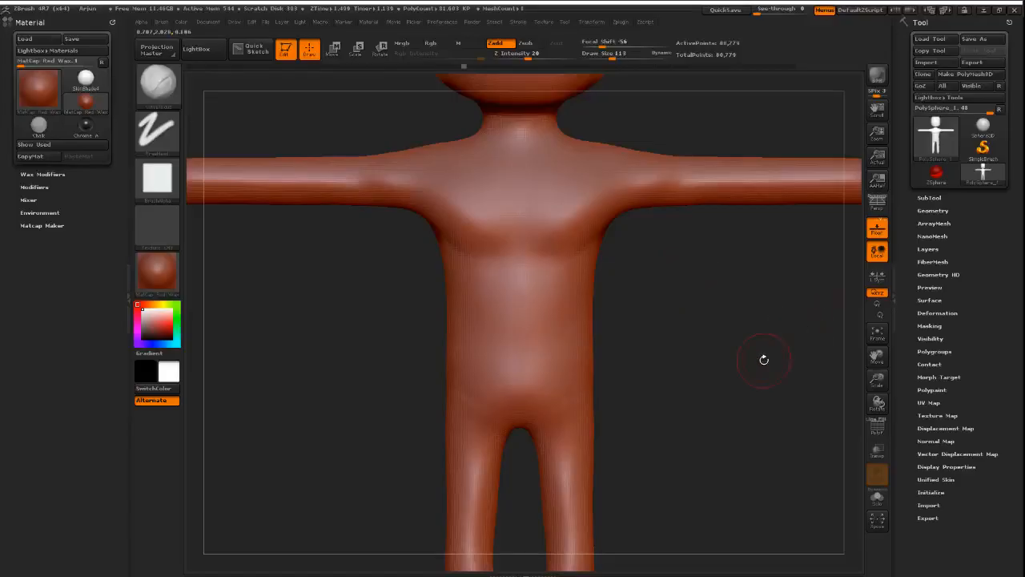
- Redo the edits that widen the upper torso below the armpits and taper it into the waist
{"action": "key", "text": "ctrl"}
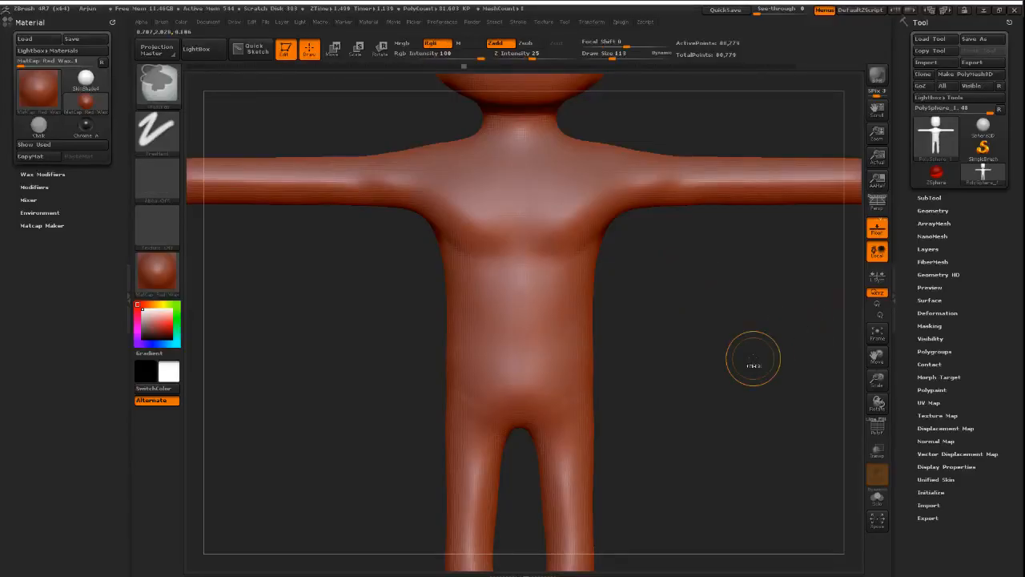
{"action": "key", "text": "ctrl+z"}
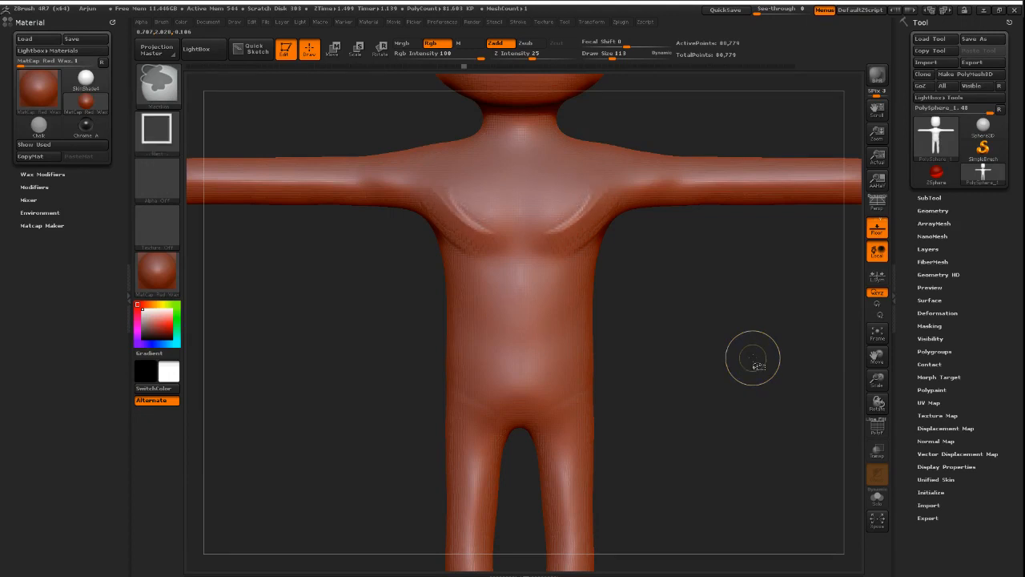
{"action": "key", "text": "ctrl+shift+z"}
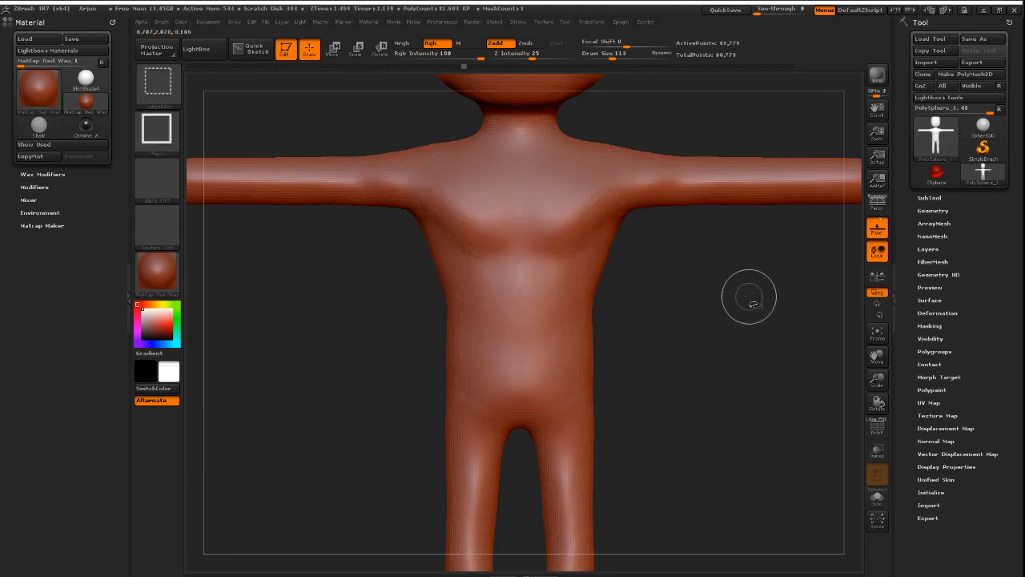
{"action": "key", "text": "ctrl+shift+z"}
{"action": "left_click_drag", "start_coordinate": [758, 297], "coordinate": [705, 332]}
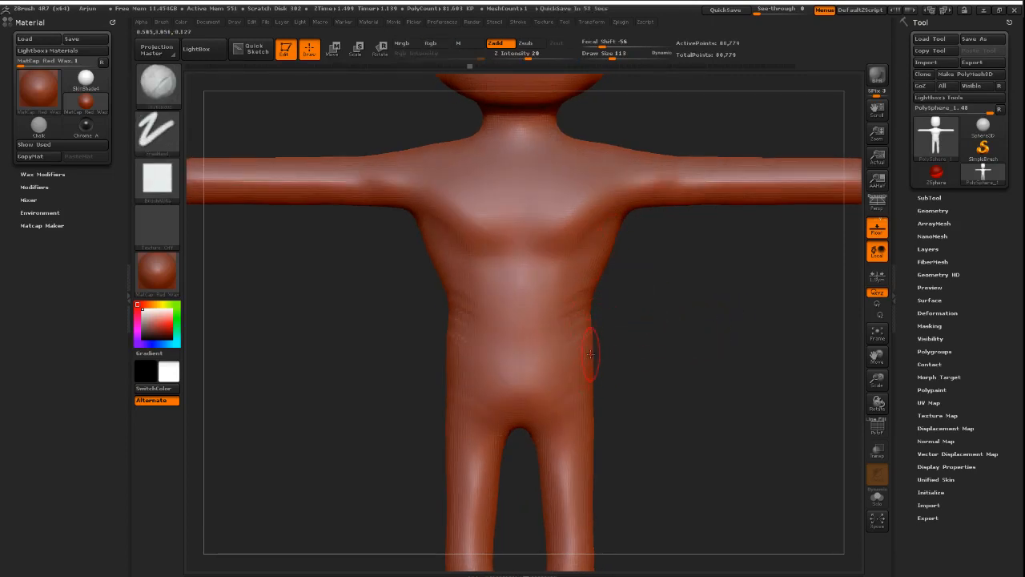
- Redo the strokes that build up the belly and compare the torso with the Arjun reference artwork
{"action": "key", "text": "ctrl+shift"}
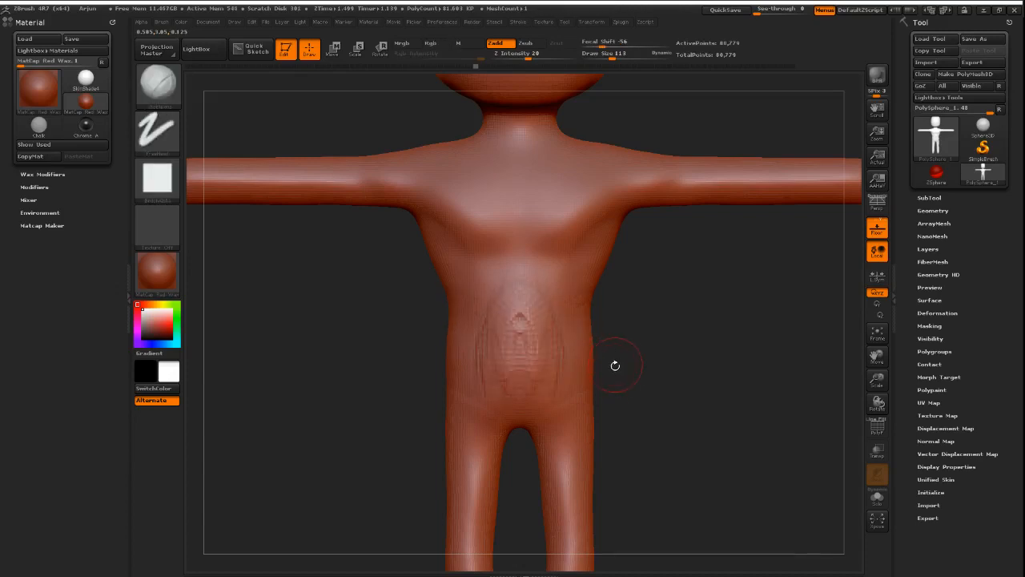
{"action": "key", "text": "ctrl+z"}
{"action": "key", "text": "ctrl+shift"}
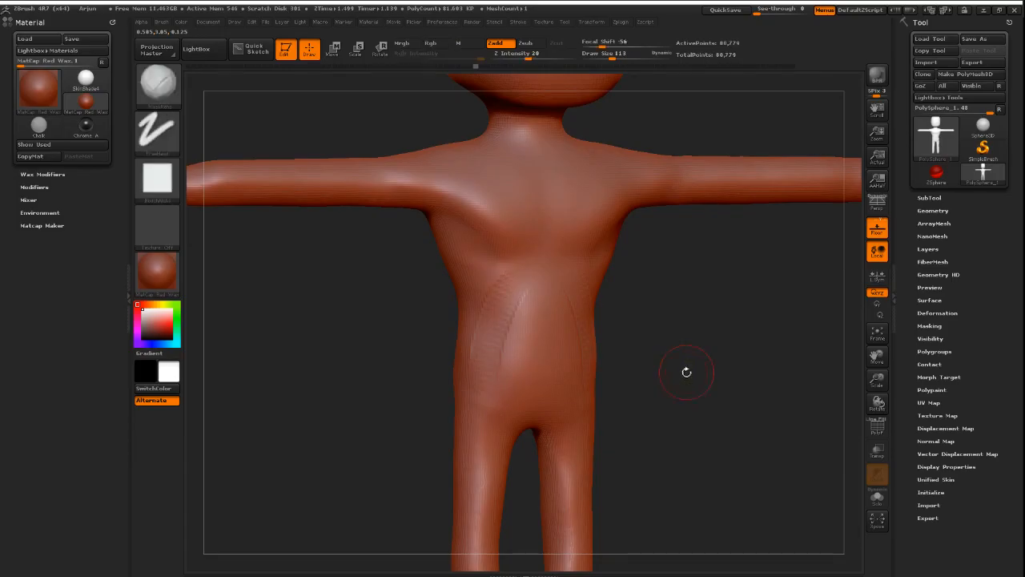
{"action": "key", "text": "alt+Tab"}
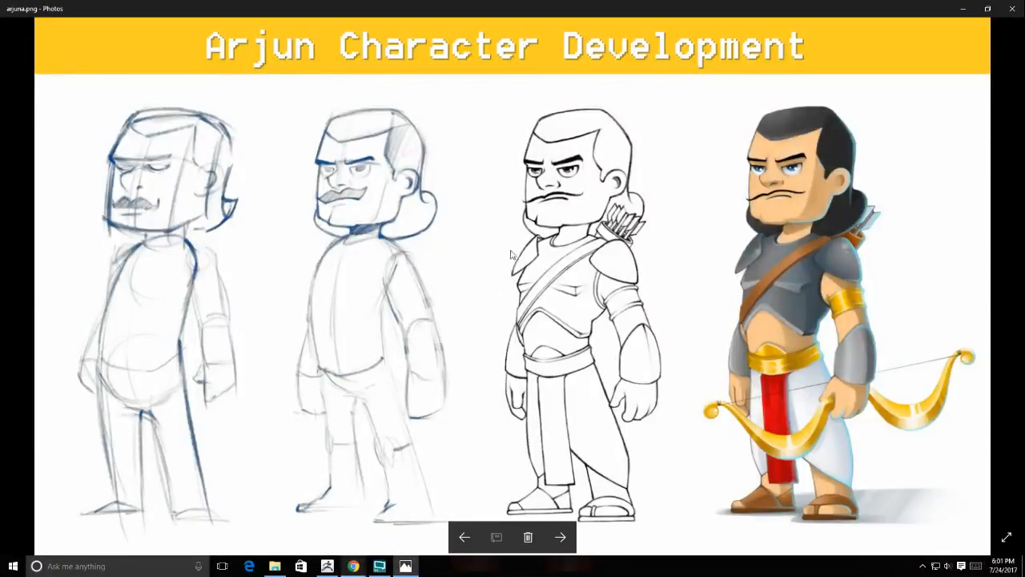
{"action": "key", "text": "alt+Tab"}
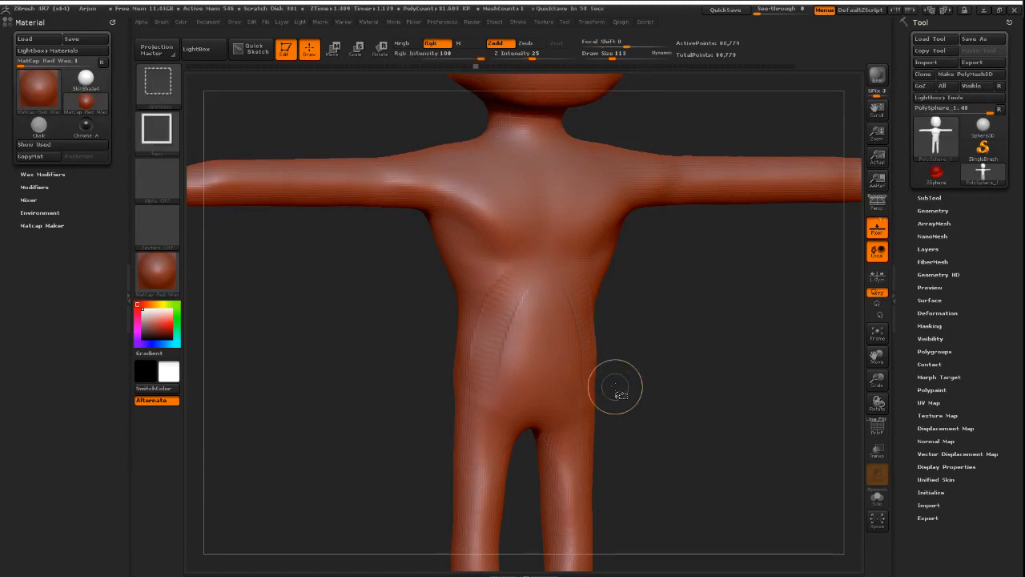
- Redo the strokes that add a ridge beneath the chest and V-shaped creases at the hips
{"action": "key", "text": "ctrl+shift+z"}
{"action": "key", "text": "ctrl+shift+z"}
{"action": "key", "text": "ctrl+z"}
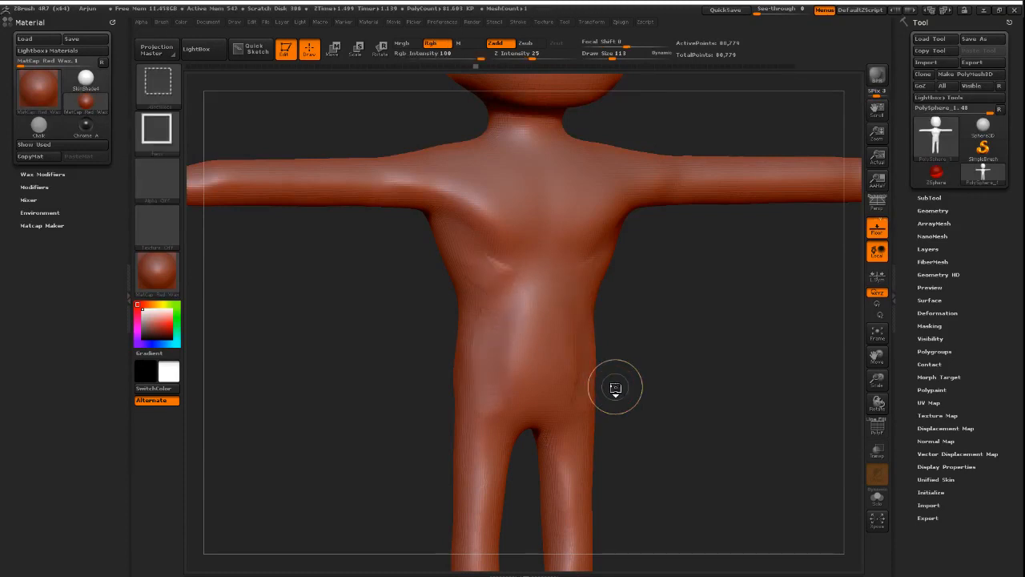
{"action": "key", "text": "ctrl+shift+z"}
{"action": "key", "text": "ctrl+shift+z"}
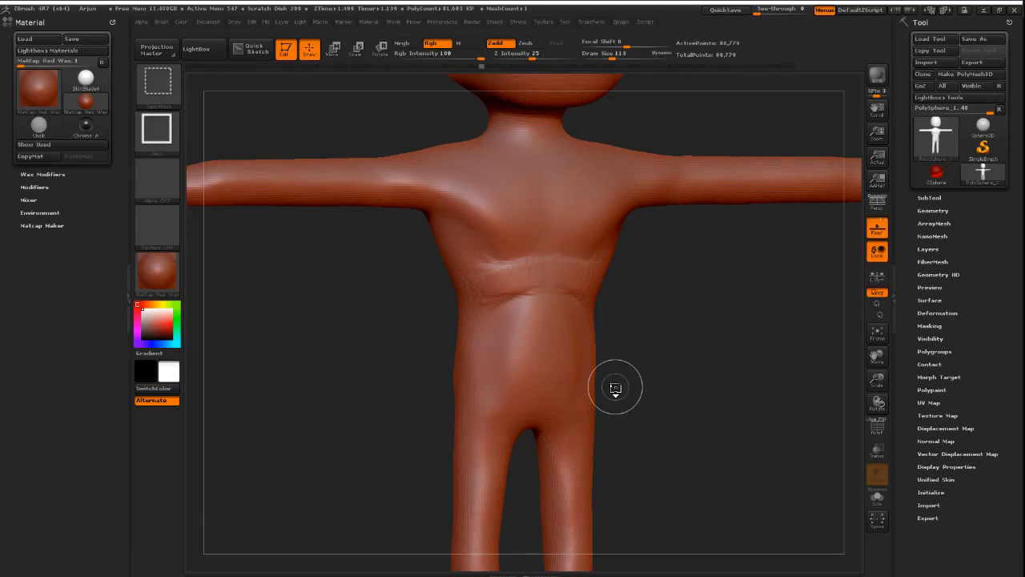
{"action": "key", "text": "ctrl+shift+z"}
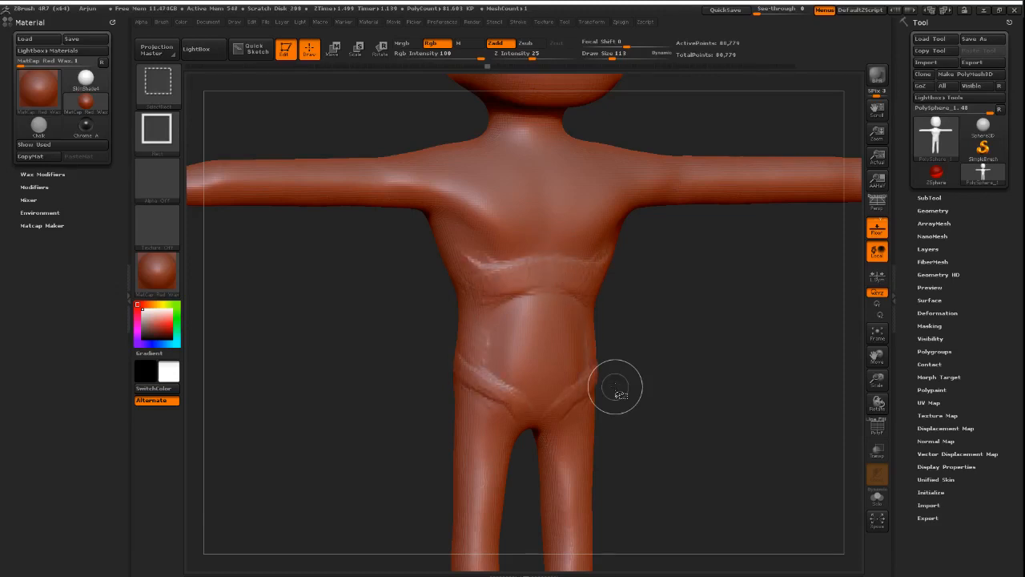
{"action": "key", "text": "ctrl+shift+z"}
{"action": "key", "text": "ctrl+shift+z"}
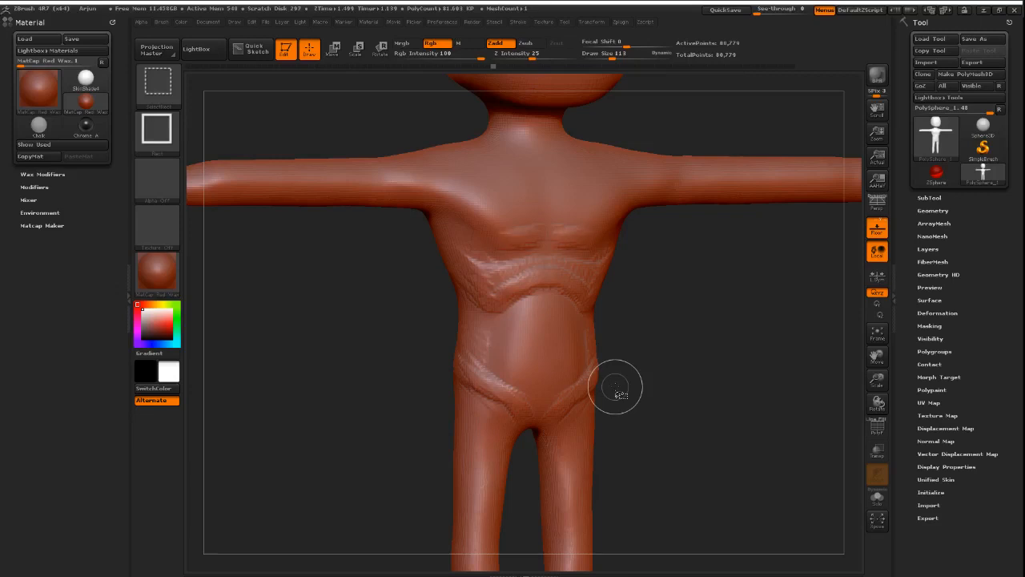
- Redo the edits that smooth the lower-chest ridge and hip creases and soften the middle of the chest
{"action": "key", "text": "ctrl+z"}
{"action": "key", "text": "ctrl+z"}
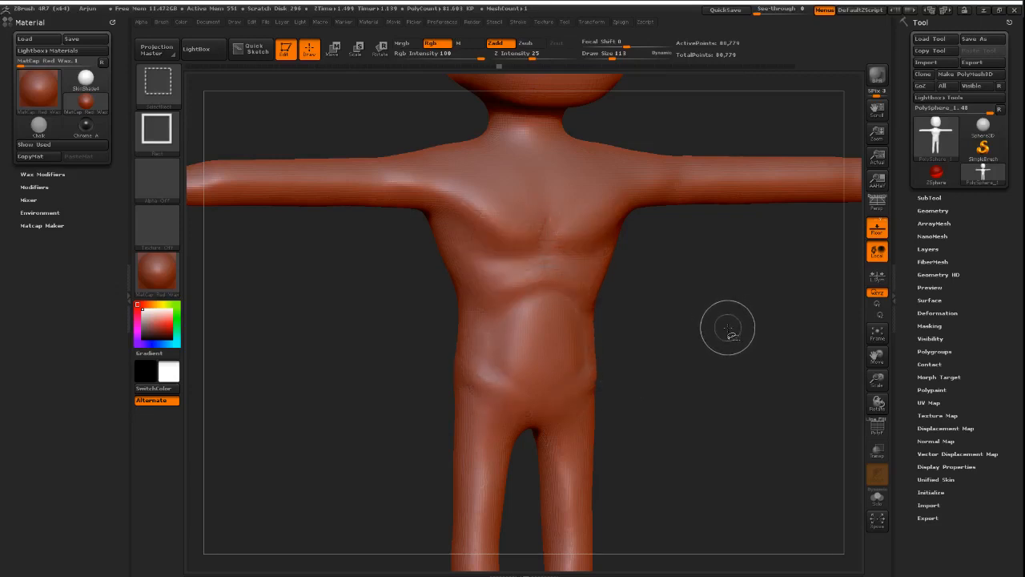
{"action": "key", "text": "ctrl+shift+z"}
{"action": "key", "text": "ctrl+shift+z"}
{"action": "key", "text": "ctrl+shift+z"}
{"action": "key", "text": "ctrl+shift+z"}
{"action": "key", "text": "ctrl+shift+z"}
{"action": "key", "text": "ctrl+shift+z"}
{"action": "key", "text": "ctrl+shift+z"}
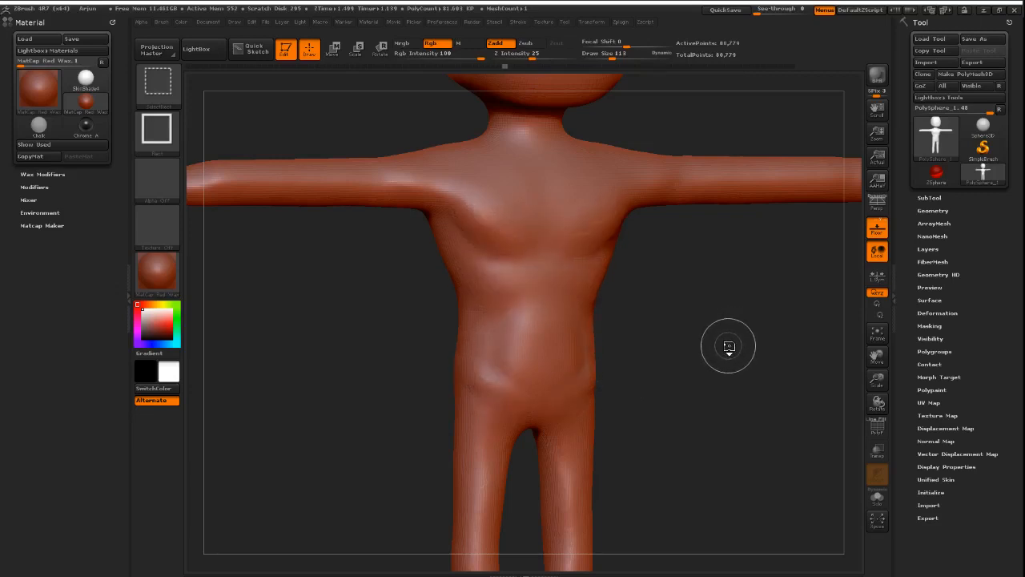
- Redo the strokes that fill out the crotch area and smooth it into the belly and thighs
{"action": "key", "text": "ctrl+shift+z"}
{"action": "key", "text": "ctrl+shift+z"}
{"action": "key", "text": "ctrl+shift+z"}
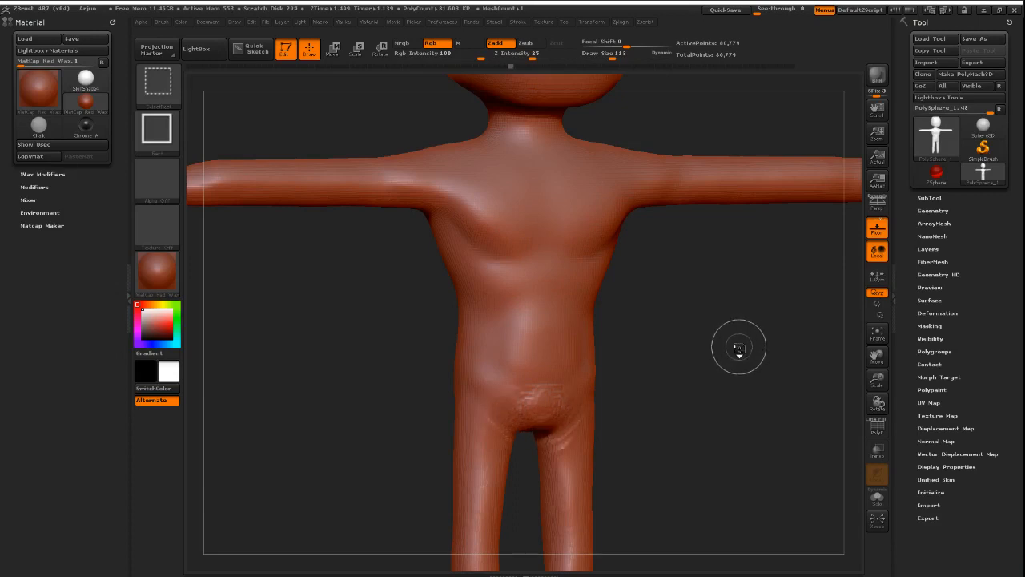
{"action": "key", "text": "ctrl+shift+z"}
{"action": "key", "text": "ctrl+shift+z"}
{"action": "key", "text": "ctrl+shift+z"}
{"action": "key", "text": "ctrl+shift+z"}
{"action": "key", "text": "ctrl+shift+z"}
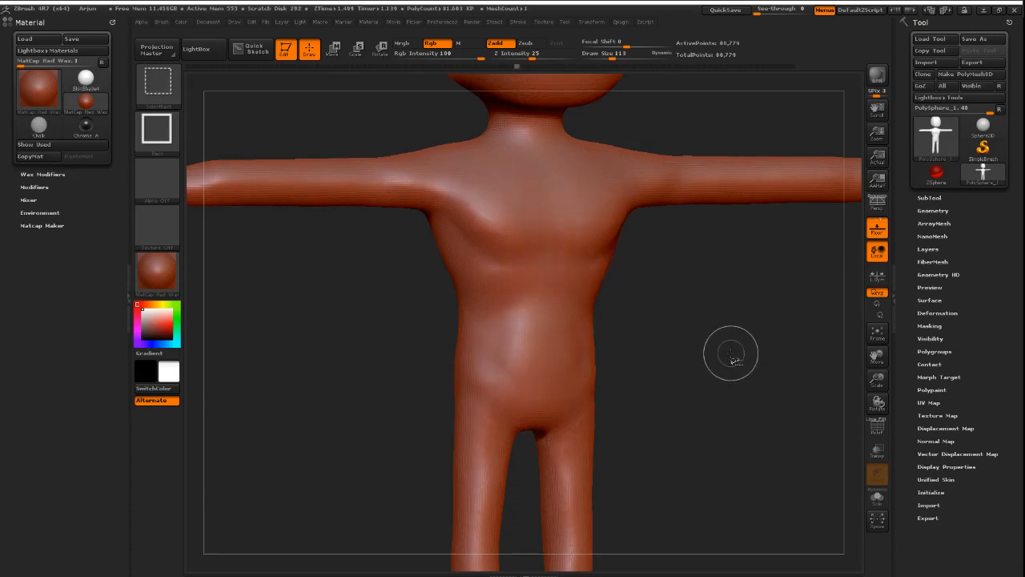
- Step through the history of the knee strokes on both legs until the knees blend smoothly into them
{"action": "left_click_drag", "start_coordinate": [702, 346], "coordinate": [671, 272]}
{"action": "left_click_drag", "start_coordinate": [720, 346], "coordinate": [678, 306], "text": "alt"}
{"action": "key", "text": "ctrl+z"}
{"action": "key", "text": "ctrl+z"}
{"action": "key", "text": "ctrl+z"}
{"action": "key", "text": "ctrl+z"}
{"action": "key", "text": "ctrl+z"}
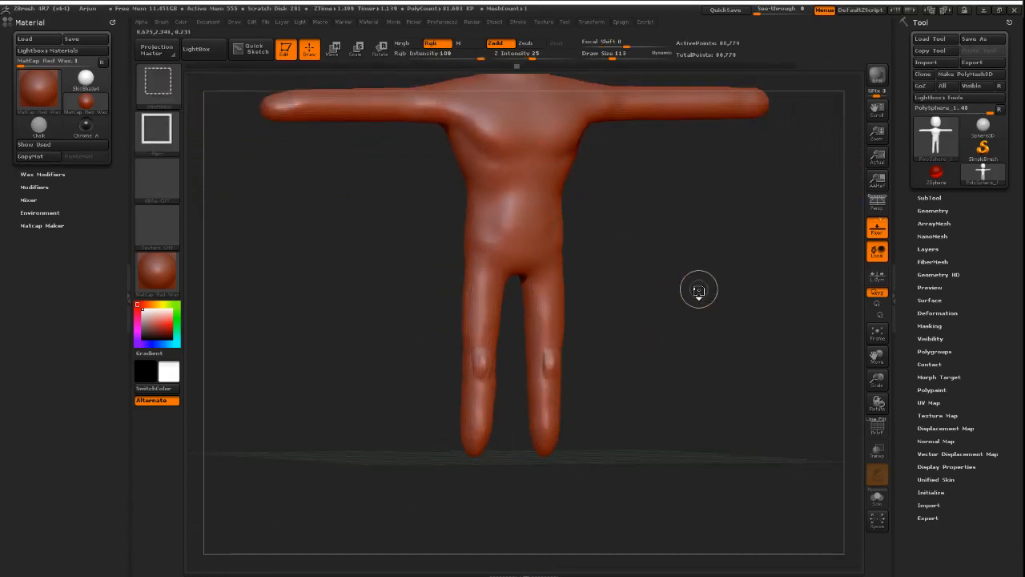
{"action": "left_click_drag", "start_coordinate": [687, 318], "coordinate": [660, 312], "text": "shift"}
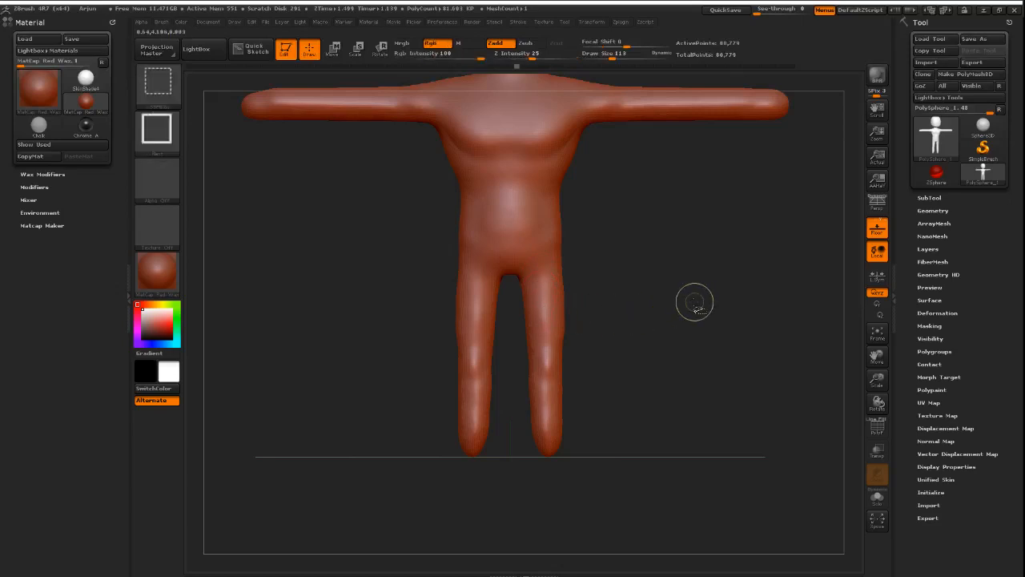
- Redo the strokes that add gentle muscle contours along the thighs and lower legs
{"action": "key", "text": "ctrl+shift+z"}
{"action": "key", "text": "ctrl+shift+z"}
{"action": "key", "text": "ctrl+shift+z"}
{"action": "key", "text": "ctrl+shift+z"}
{"action": "key", "text": "ctrl+z"}
{"action": "key", "text": "ctrl+z"}
{"action": "key", "text": "ctrl+z"}
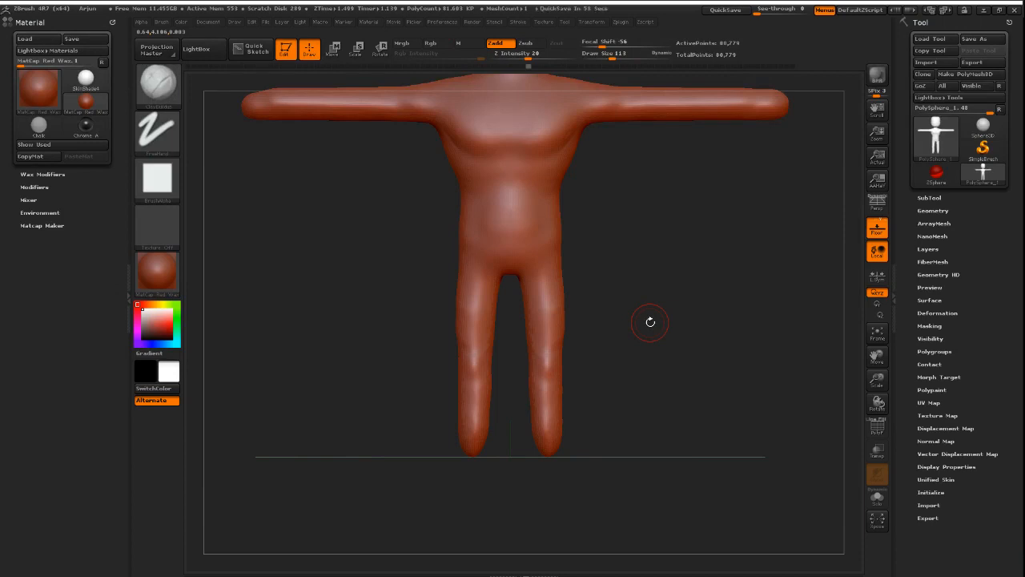
- Redo the strokes that build up the shoulders and the backs of both arms
{"action": "key", "text": "ctrl+shift"}
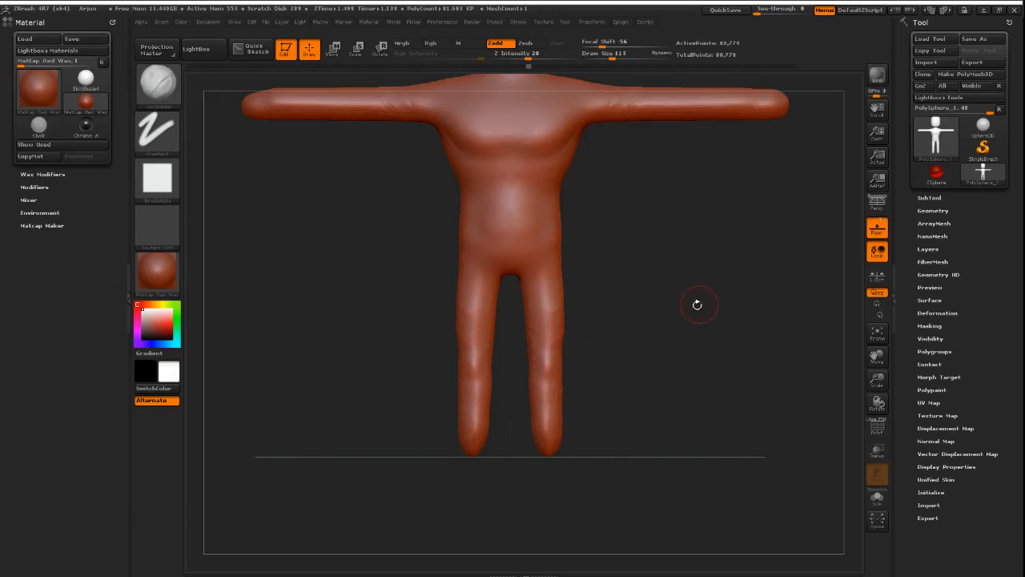
{"action": "right_click_drag", "start_coordinate": [697, 304], "coordinate": [652, 344], "text": "ctrl"}
{"action": "key", "text": "ctrl+shift"}
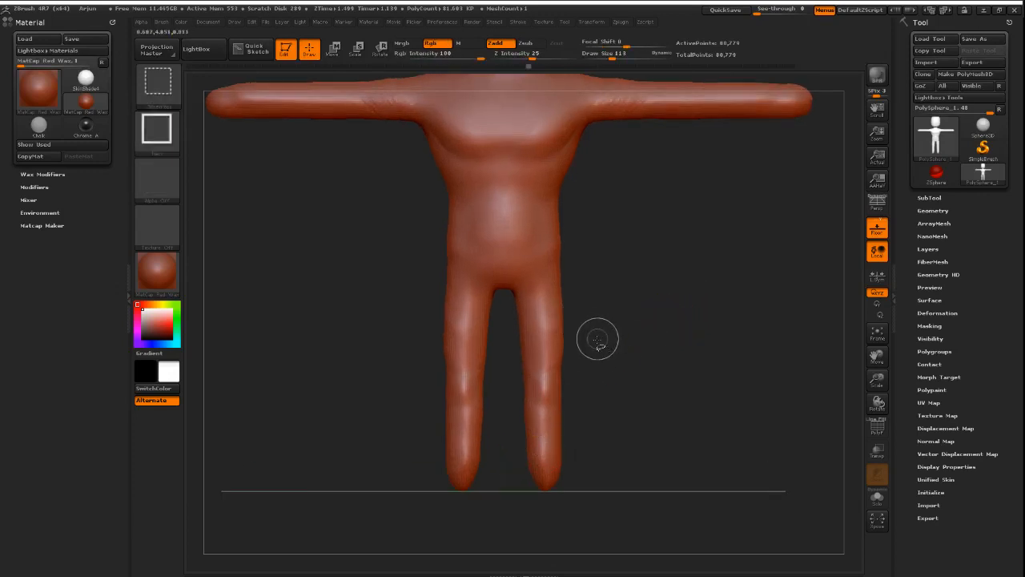
{"action": "right_click_drag", "start_coordinate": [578, 287], "coordinate": [559, 417], "text": "alt"}
{"action": "mouse_move", "coordinate": [617, 345]}
{"action": "right_mouse_down"}
{"action": "mouse_move", "coordinate": [619, 328]}
{"action": "mouse_move", "coordinate": [630, 326]}
{"action": "right_mouse_up"}
{"action": "key", "text": "ctrl+shift+h"}
{"action": "mouse_move", "coordinate": [705, 320]}
{"action": "right_mouse_down"}
{"action": "mouse_move", "coordinate": [634, 297]}
{"action": "mouse_move", "coordinate": [578, 300]}
{"action": "right_mouse_up"}
{"action": "mouse_move", "coordinate": [756, 285]}
{"action": "right_mouse_down", "text": "alt"}
{"action": "mouse_move", "coordinate": [659, 334]}
{"action": "mouse_move", "coordinate": [638, 377]}
{"action": "right_mouse_up", "text": "alt"}
{"action": "key", "text": "ctrl+shift"}
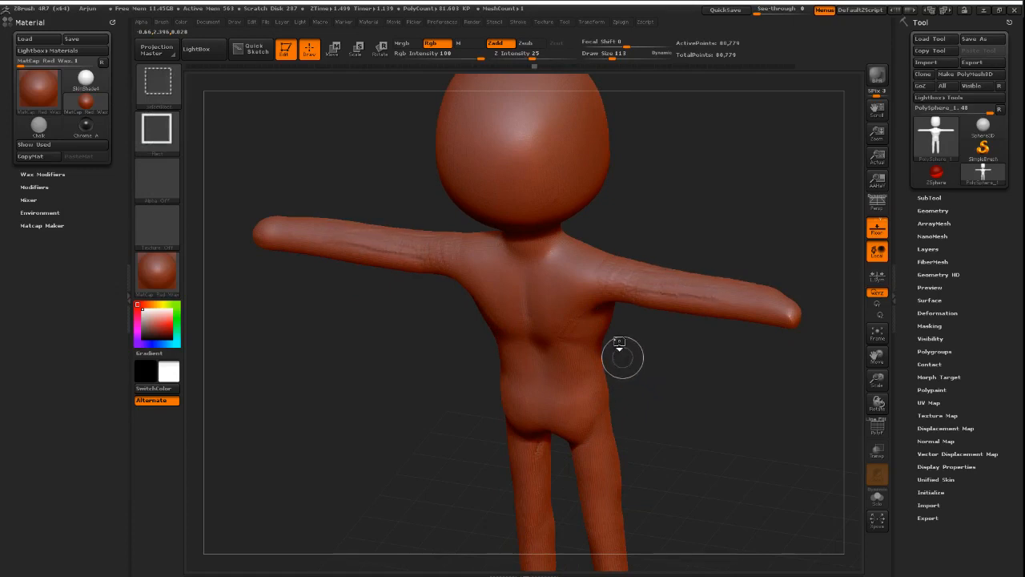
- Redo the edits that smooth the arms and refine the back, buttocks and legs
{"action": "right_click_drag", "start_coordinate": [698, 296], "coordinate": [652, 446]}
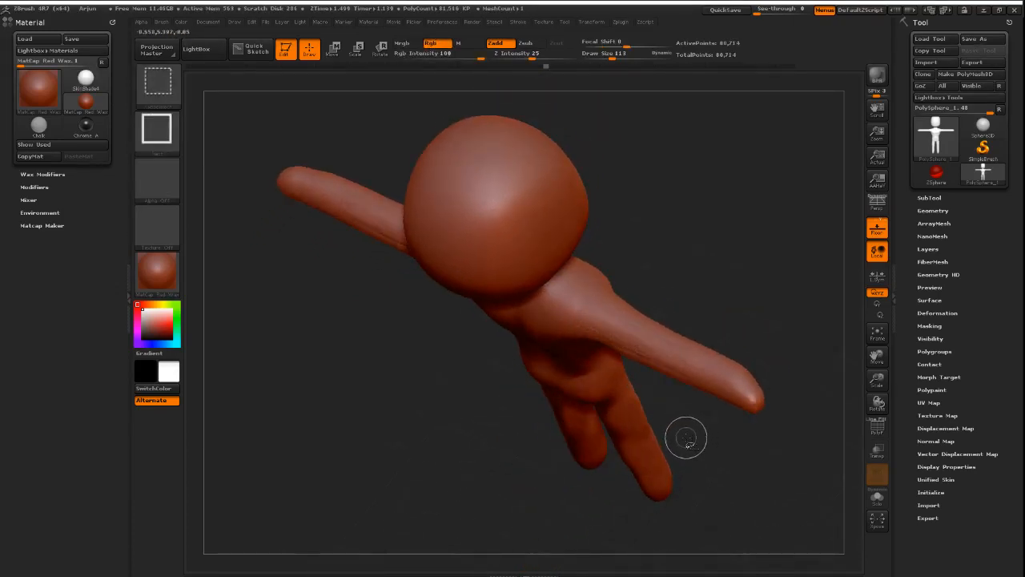
{"action": "mouse_move", "coordinate": [685, 438]}
{"action": "right_mouse_down"}
{"action": "mouse_move", "coordinate": [712, 366]}
{"action": "mouse_move", "coordinate": [680, 387]}
{"action": "mouse_move", "coordinate": [670, 339]}
{"action": "mouse_move", "coordinate": [680, 349]}
{"action": "right_mouse_up"}
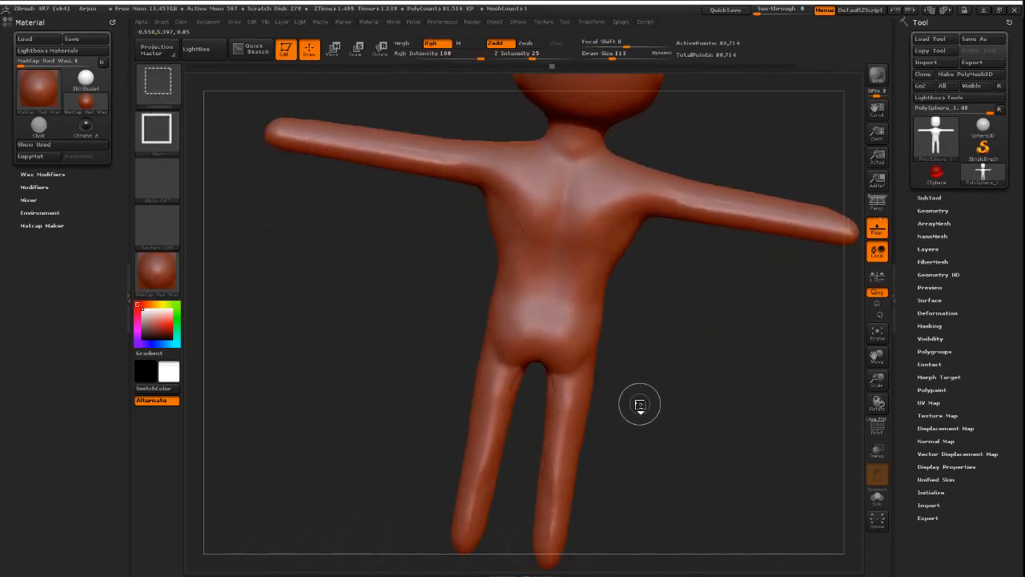
{"action": "right_click_drag", "start_coordinate": [632, 408], "coordinate": [736, 387]}
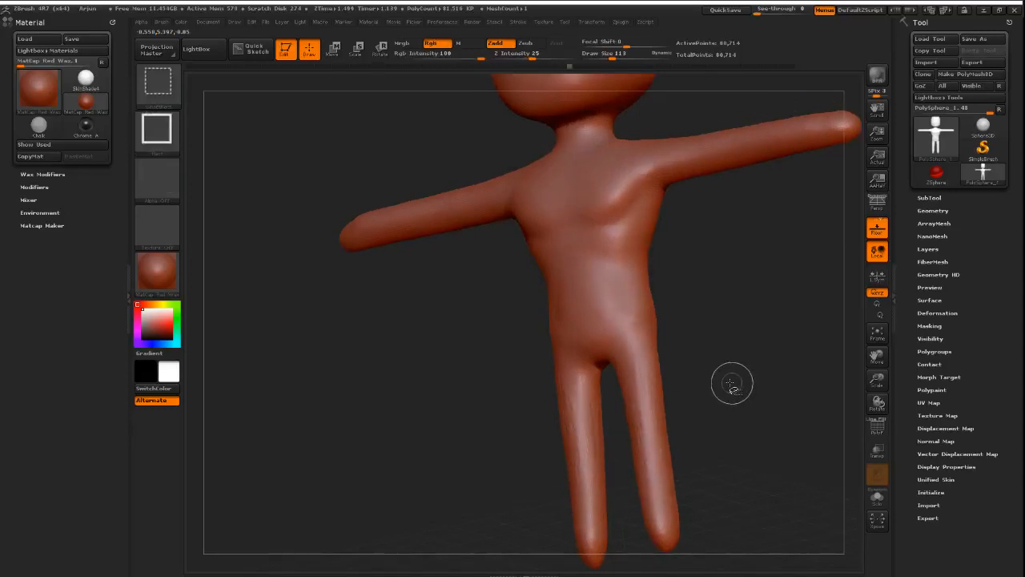
{"action": "mouse_move", "coordinate": [728, 371]}
{"action": "right_mouse_down"}
{"action": "mouse_move", "coordinate": [702, 374]}
{"action": "mouse_move", "coordinate": [687, 361]}
{"action": "right_mouse_up"}
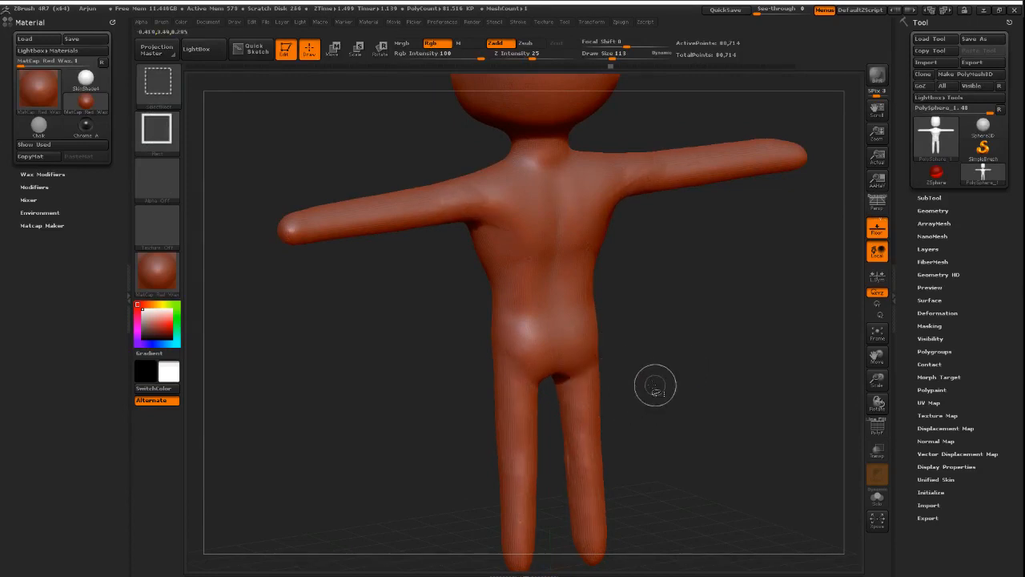
{"action": "right_click_drag", "start_coordinate": [656, 382], "coordinate": [734, 328]}
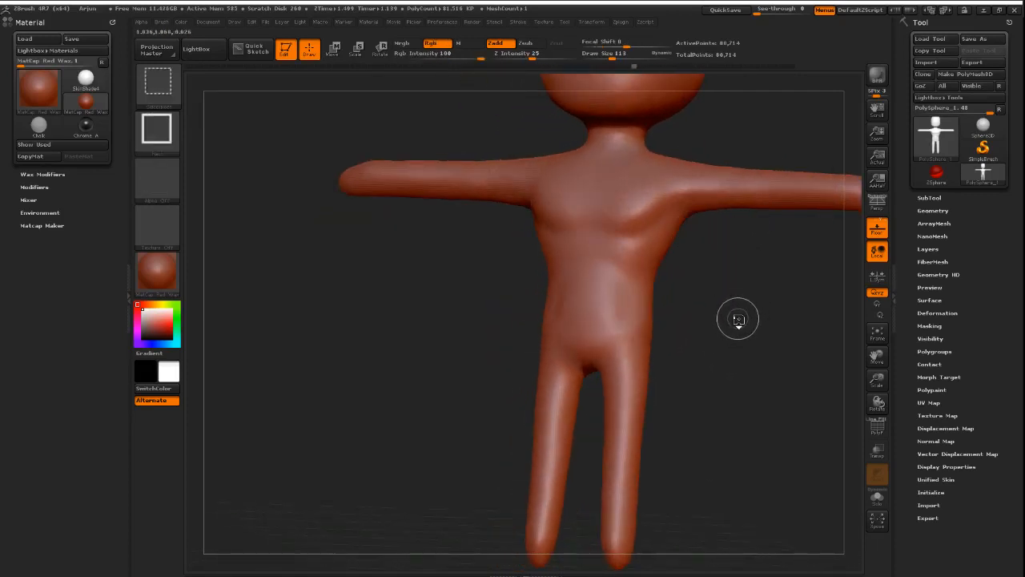
- Redo the further refinements to the chest, arms and legs of the full figure
{"action": "key", "text": "ctrl+shift+z"}
{"action": "key", "text": "ctrl+shift+z"}
{"action": "key", "text": "ctrl+shift+z"}
{"action": "right_click_drag", "start_coordinate": [750, 287], "coordinate": [641, 355], "text": "alt"}
{"action": "right_click_drag", "start_coordinate": [709, 348], "coordinate": [665, 340], "text": "ctrl"}
{"action": "left_click", "coordinate": [664, 349], "text": "ctrl"}
{"action": "left_click_drag", "start_coordinate": [665, 348], "coordinate": [656, 350], "text": "ctrl"}
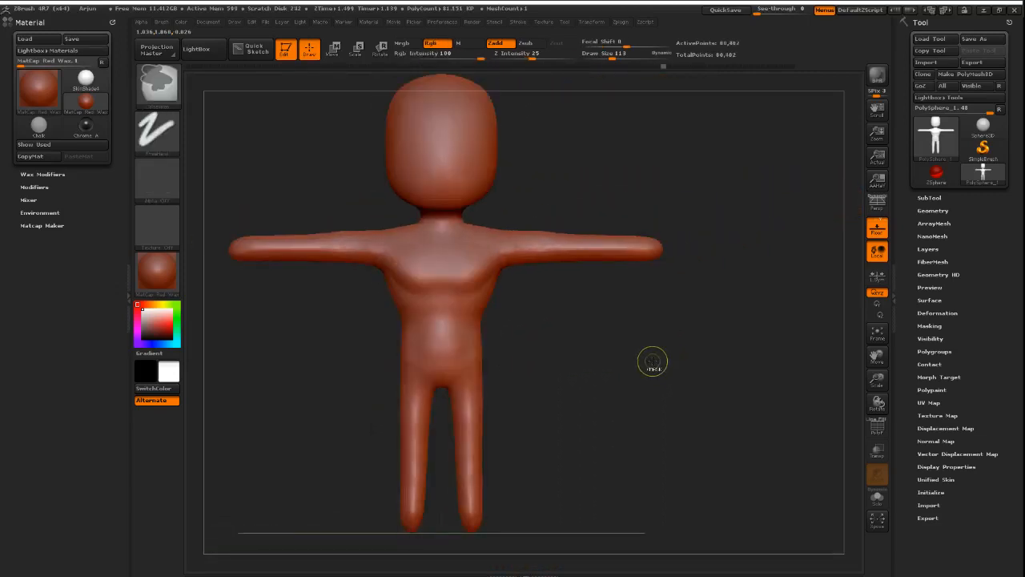
- Redo the strokes that shape the hand ends of both arms and undo them again
{"action": "key", "text": "ctrl+shift"}
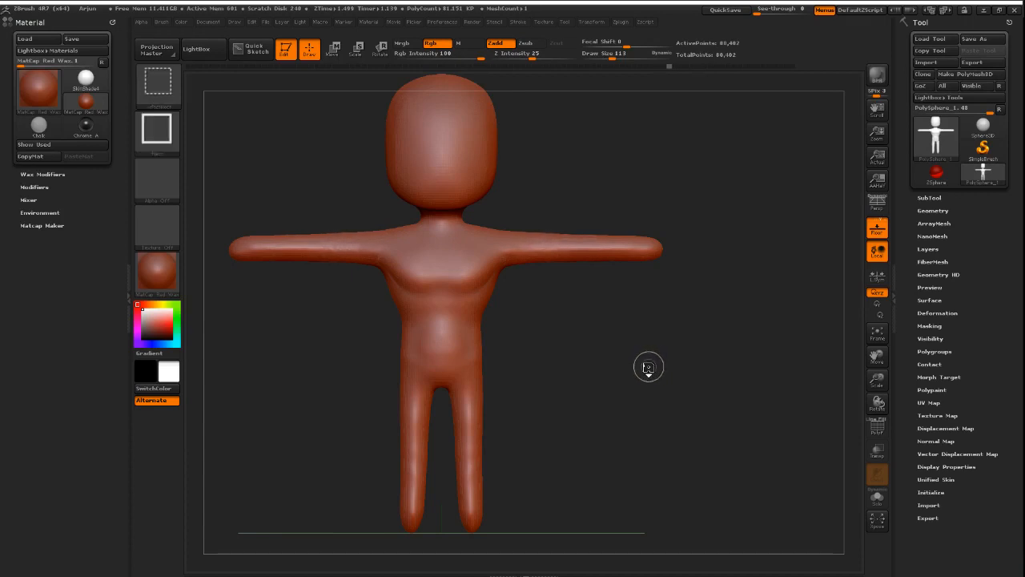
{"action": "key", "text": "ctrl+shift+z"}
{"action": "key", "text": "ctrl+shift+z"}
{"action": "key", "text": "ctrl+shift+z"}
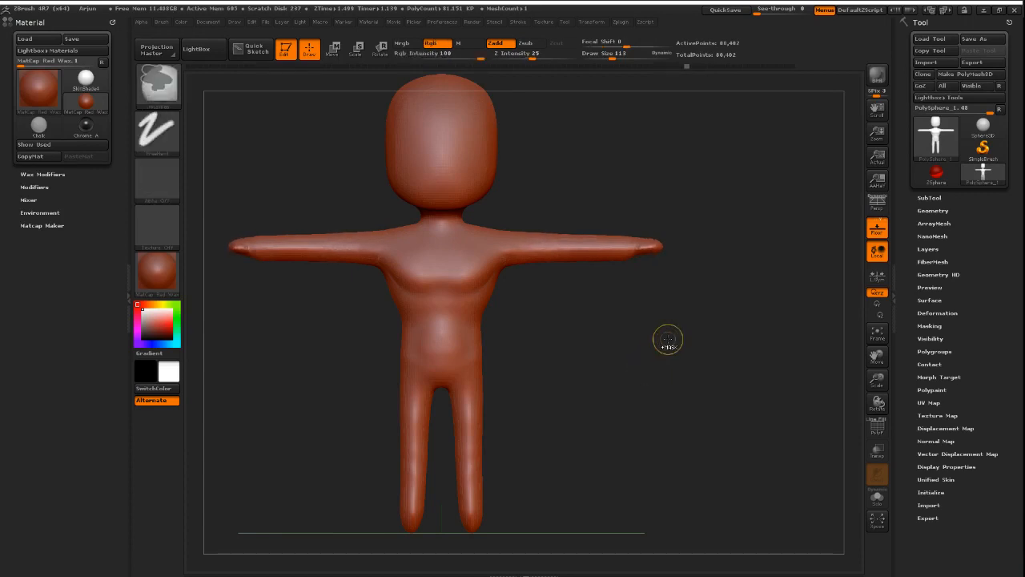
{"action": "key", "text": "ctrl+z"}
{"action": "key", "text": "ctrl+z"}
{"action": "key", "text": "ctrl+z"}
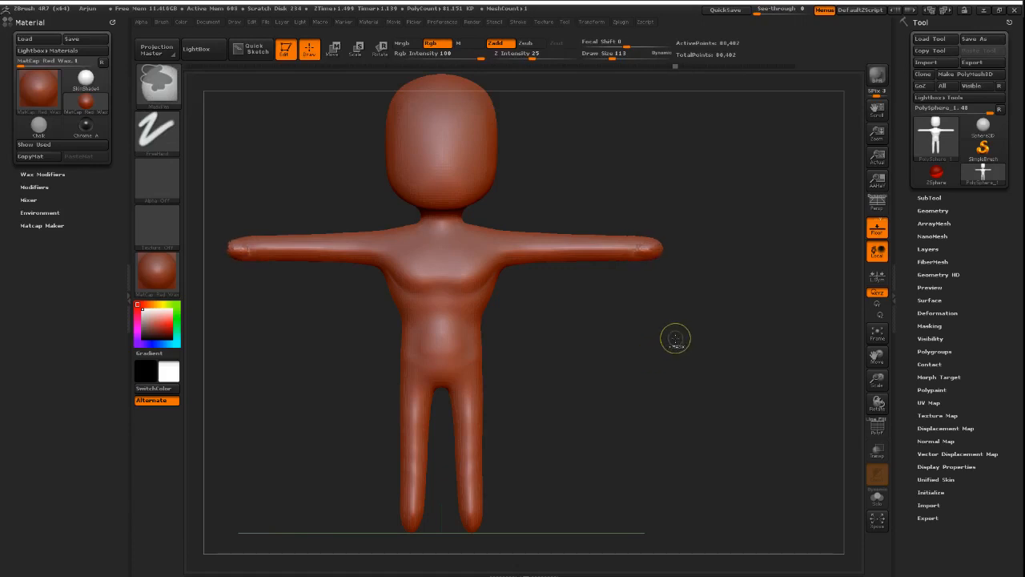
- Examine the hand end of the arm from above and from the front against the Arjun reference artwork
{"action": "mouse_move", "coordinate": [675, 338]}
{"action": "left_mouse_down"}
{"action": "mouse_move", "coordinate": [664, 343]}
{"action": "mouse_move", "coordinate": [766, 322]}
{"action": "mouse_move", "coordinate": [649, 307]}
{"action": "mouse_move", "coordinate": [634, 436]}
{"action": "left_mouse_up"}
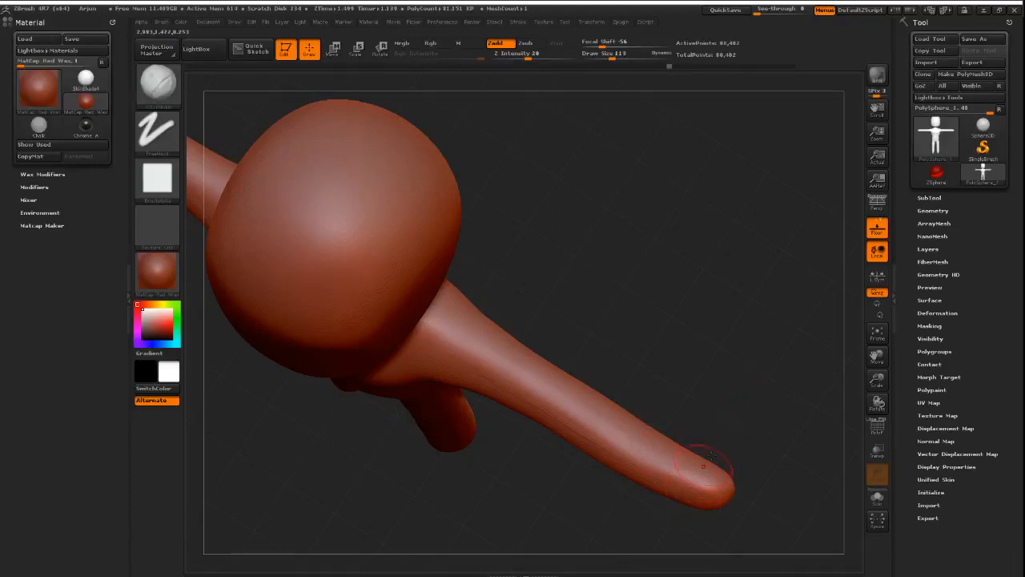
{"action": "left_click_drag", "start_coordinate": [737, 412], "coordinate": [695, 437]}
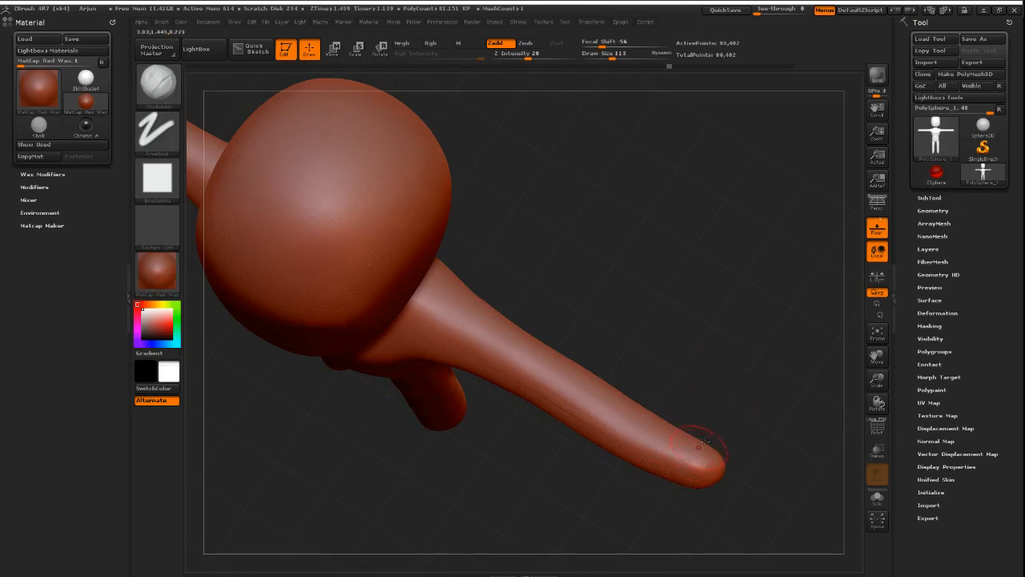
{"action": "key", "text": "alt+Tab"}
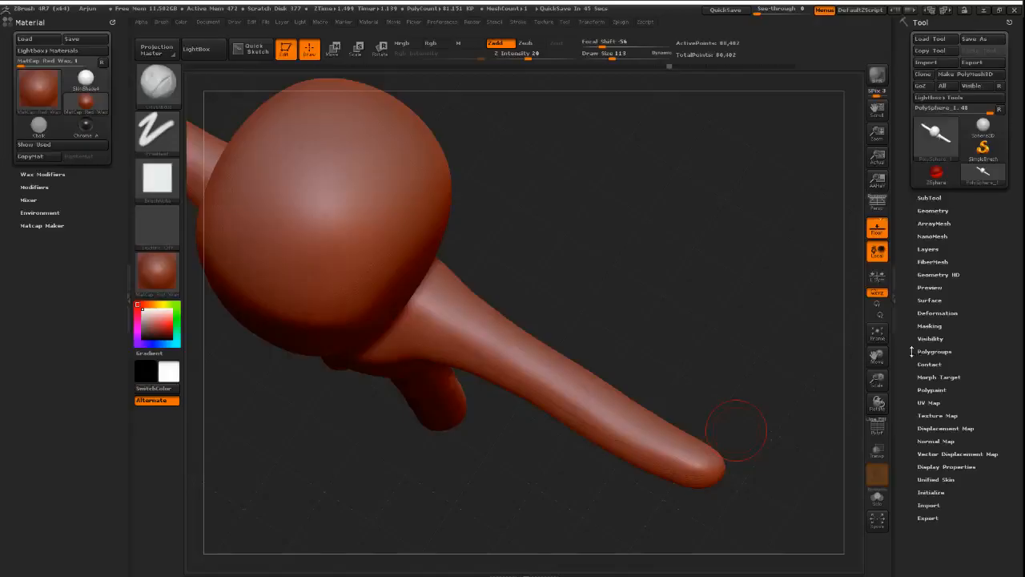
{"action": "mouse_move", "coordinate": [763, 398]}
{"action": "left_mouse_down"}
{"action": "mouse_move", "coordinate": [753, 270]}
{"action": "mouse_move", "coordinate": [678, 334]}
{"action": "mouse_move", "coordinate": [710, 290]}
{"action": "mouse_move", "coordinate": [737, 281]}
{"action": "left_mouse_up"}
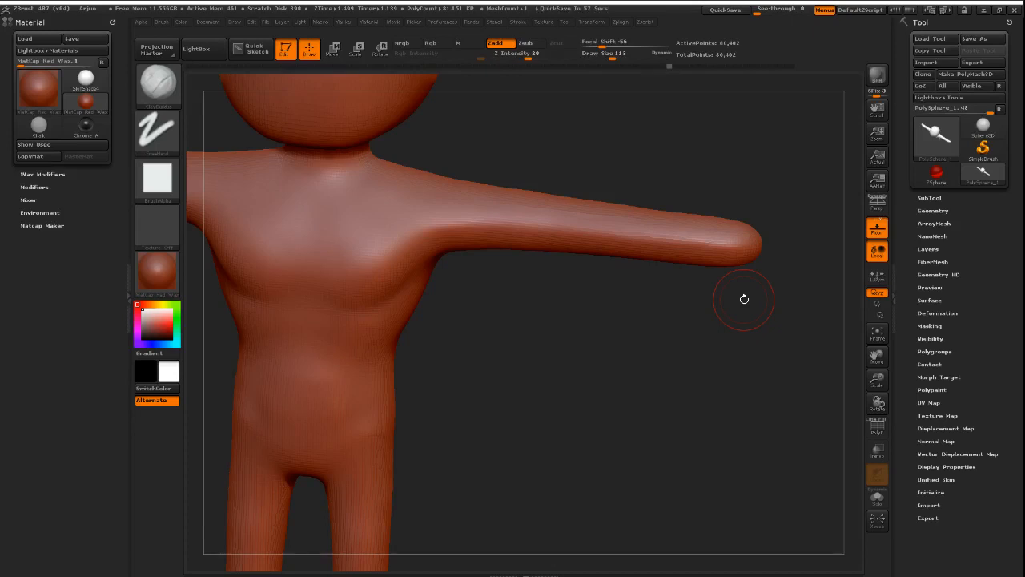
{"action": "key", "text": "alt+Tab"}
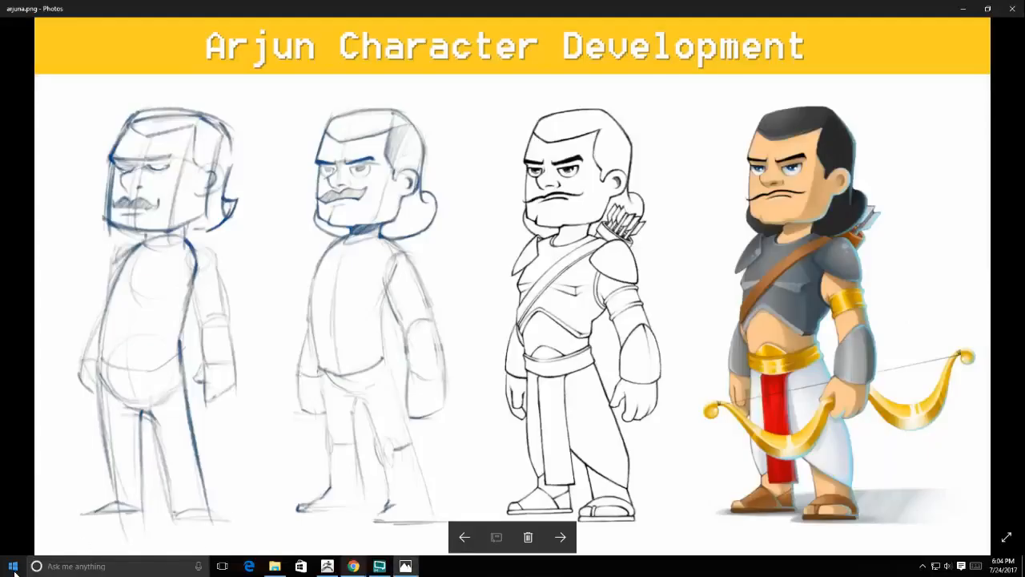
- Search the computer for "medi" and launch MediBang Paint Pro
{"action": "left_click", "coordinate": [13, 565]}
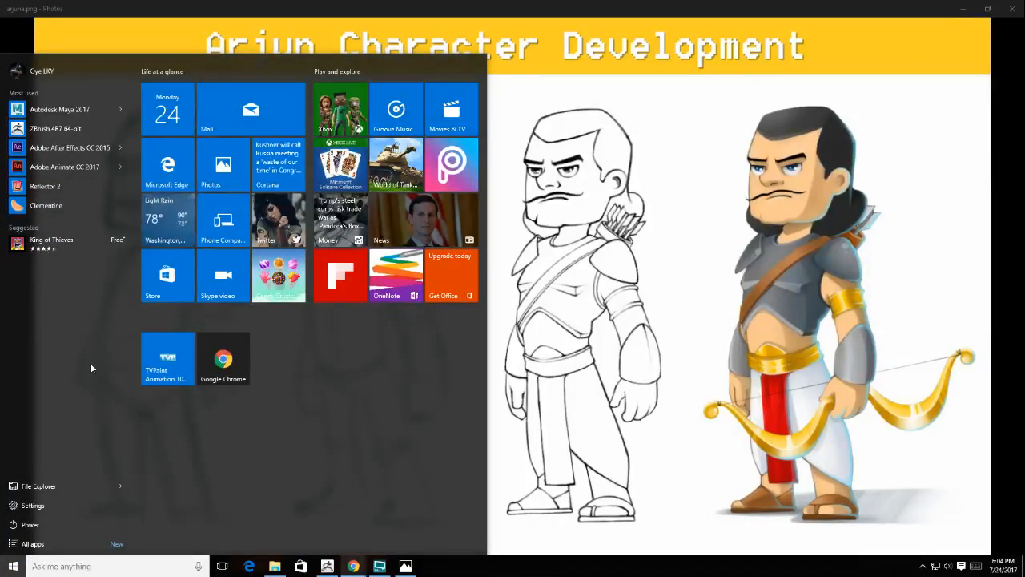
{"action": "type", "text": "medi"}
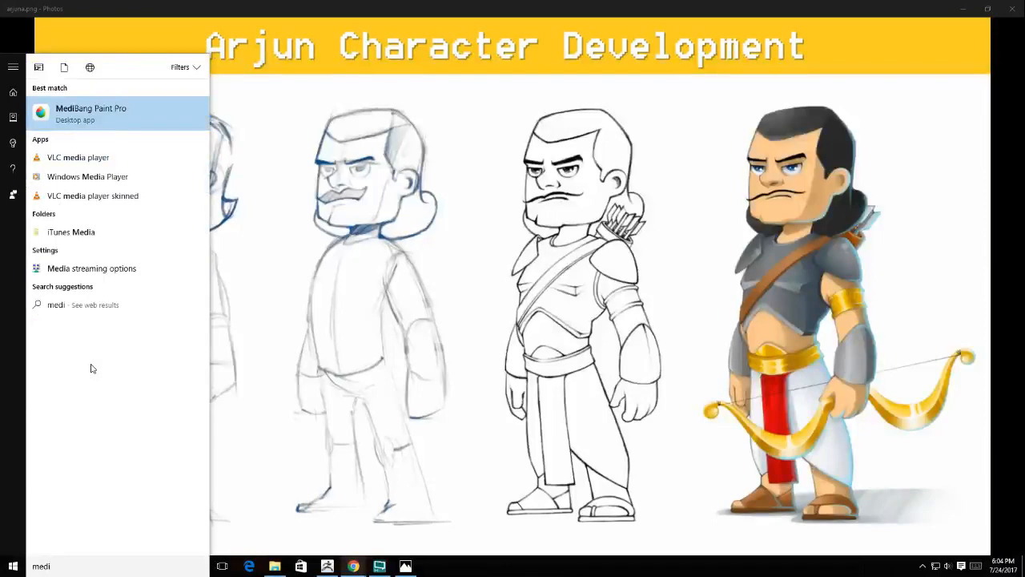
{"action": "left_click", "coordinate": [119, 118]}
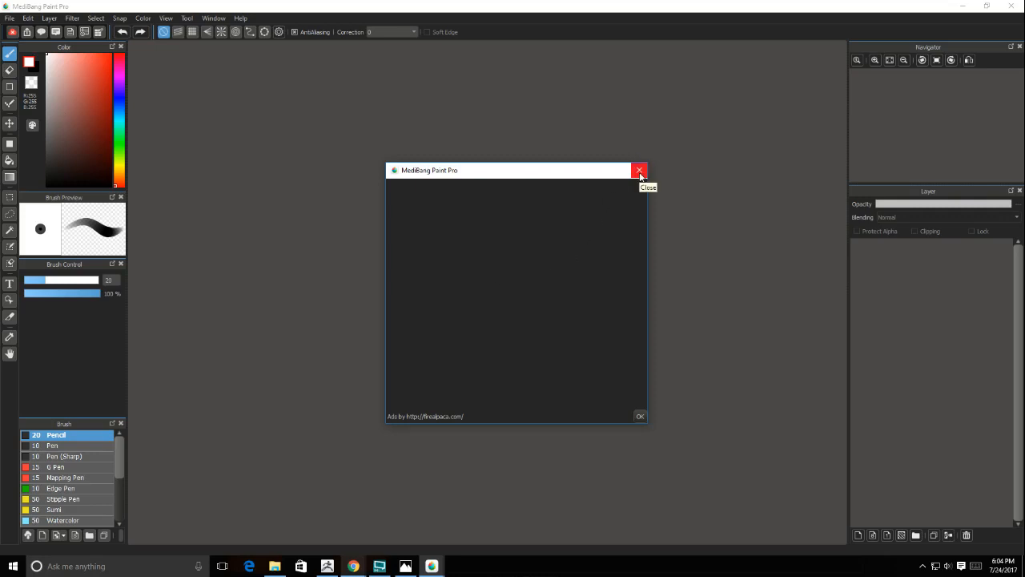
- Dismiss the startup ad and cloud service windows and create a 1280 x 720 pixel image at 350 dpi with a transparent background
{"action": "left_click", "coordinate": [640, 171]}
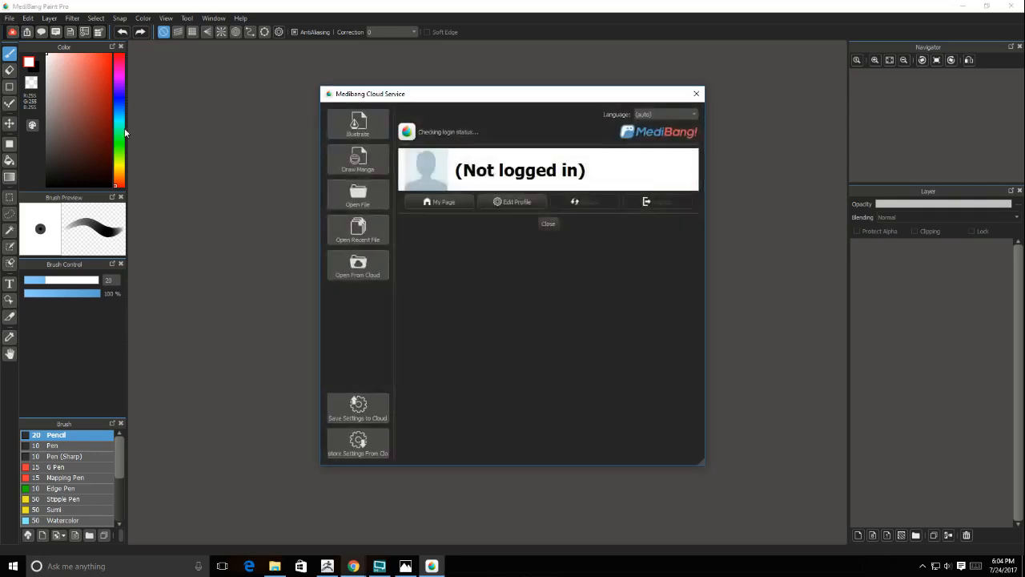
{"action": "left_click", "coordinate": [696, 94]}
{"action": "left_click", "coordinate": [9, 18]}
{"action": "left_click", "coordinate": [31, 32]}
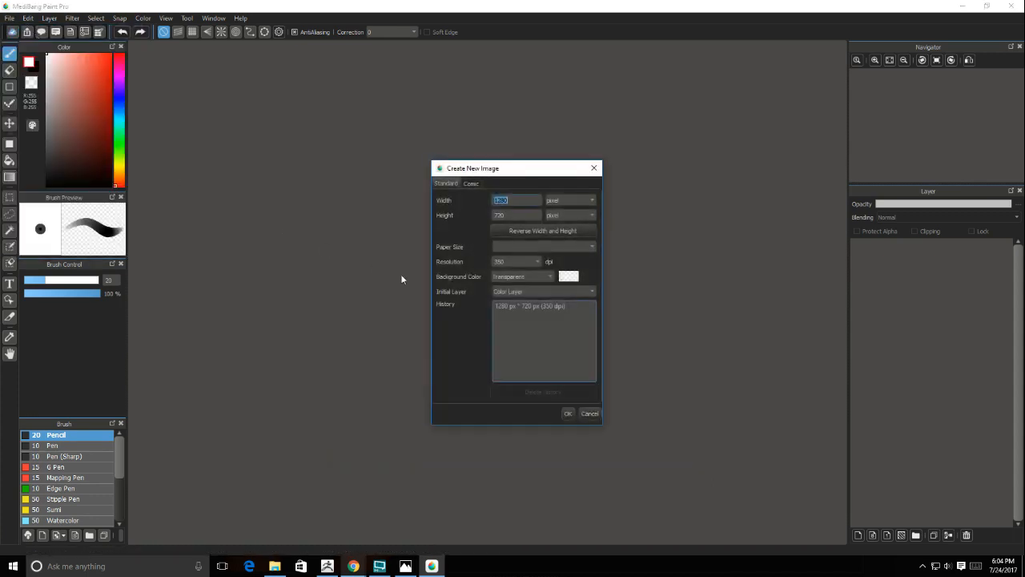
{"action": "left_click", "coordinate": [570, 414]}
- Fill Layer1 with white and add a new empty layer above it
{"action": "mouse_move", "coordinate": [388, 244]}
{"action": "left_mouse_down"}
{"action": "mouse_move", "coordinate": [428, 254]}
{"action": "mouse_move", "coordinate": [480, 291]}
{"action": "left_mouse_up"}
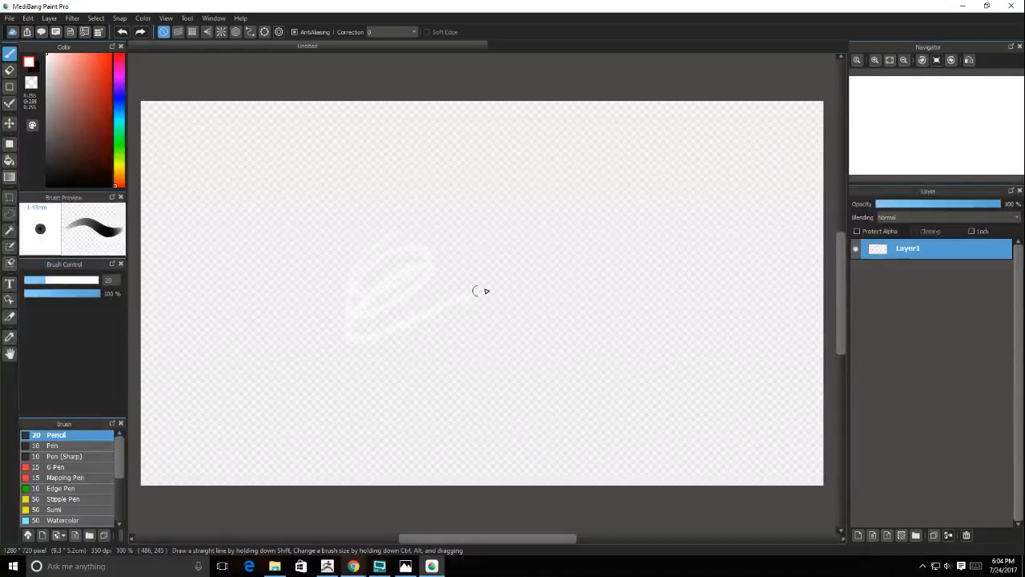
{"action": "key", "text": "ctrl+z"}
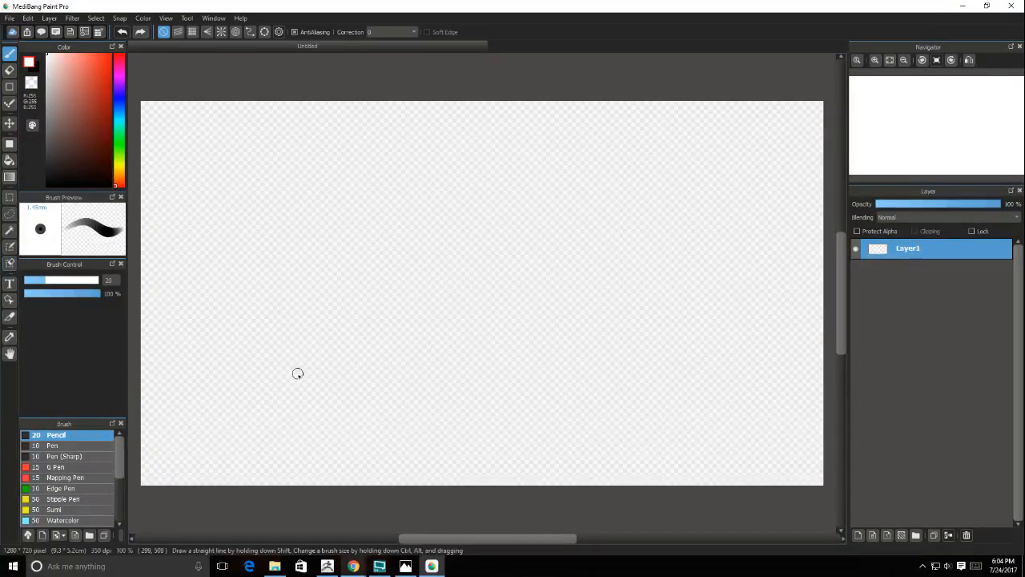
{"action": "key", "text": "g"}
{"action": "left_click", "coordinate": [484, 337]}
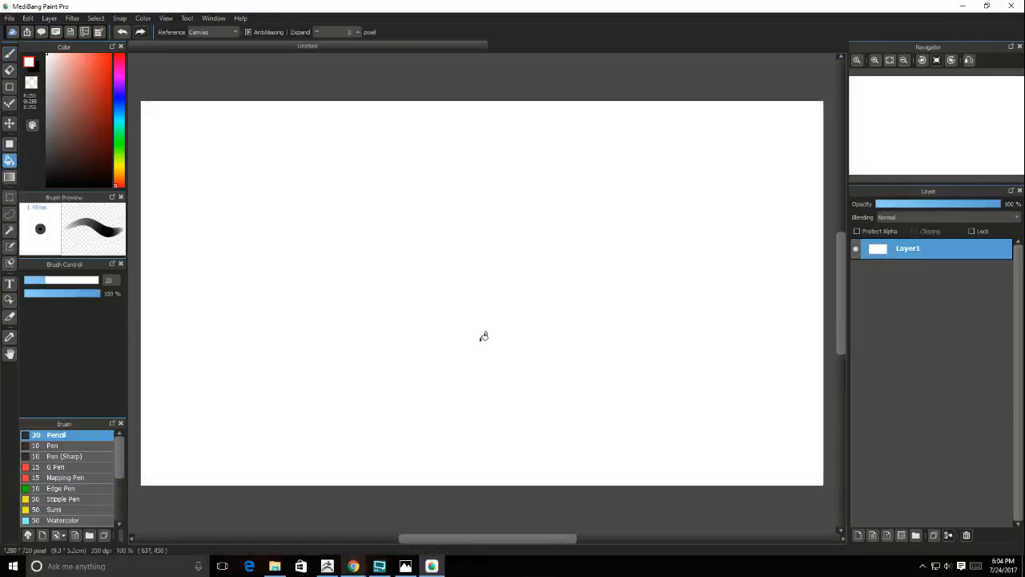
{"action": "left_click", "coordinate": [858, 535]}
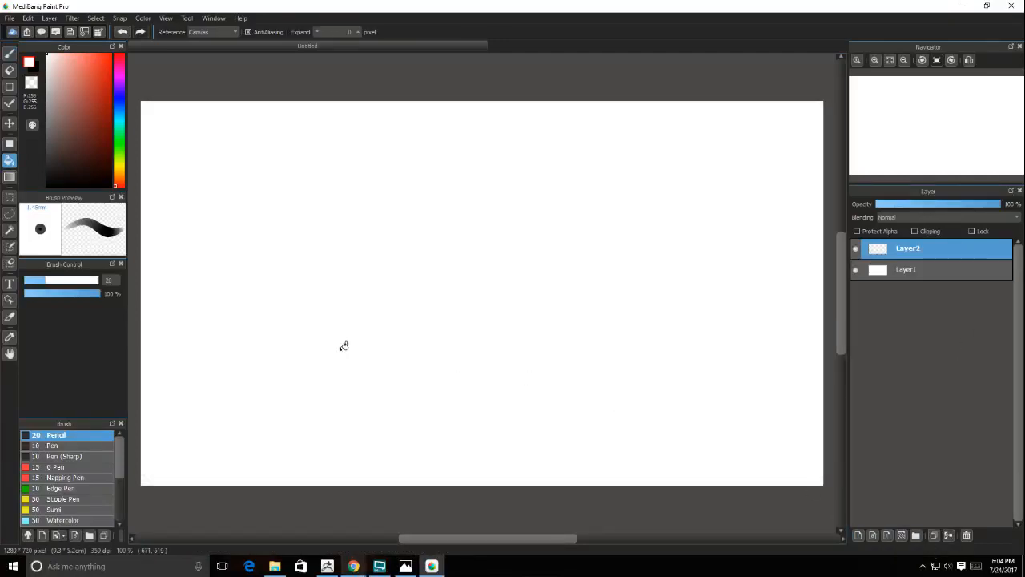
- Sketch the palm as a flat, tapered box in perspective on Layer2 with the Pencil brush in black
{"action": "key", "text": "b"}
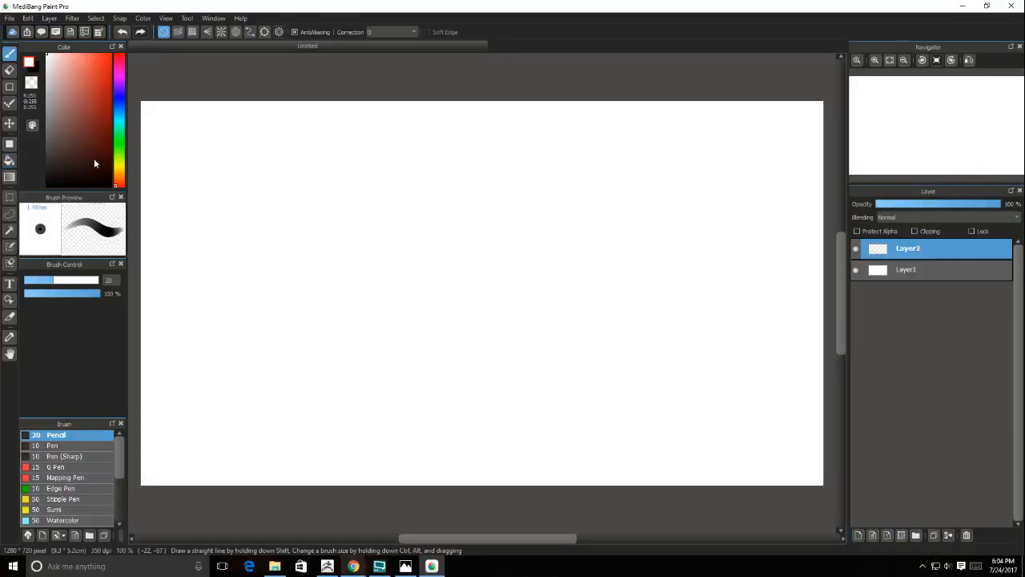
{"action": "left_click", "coordinate": [50, 182]}
{"action": "mouse_move", "coordinate": [397, 230]}
{"action": "left_mouse_down"}
{"action": "mouse_move", "coordinate": [358, 264]}
{"action": "mouse_move", "coordinate": [414, 324]}
{"action": "left_mouse_up"}
{"action": "key", "text": "ctrl+z"}
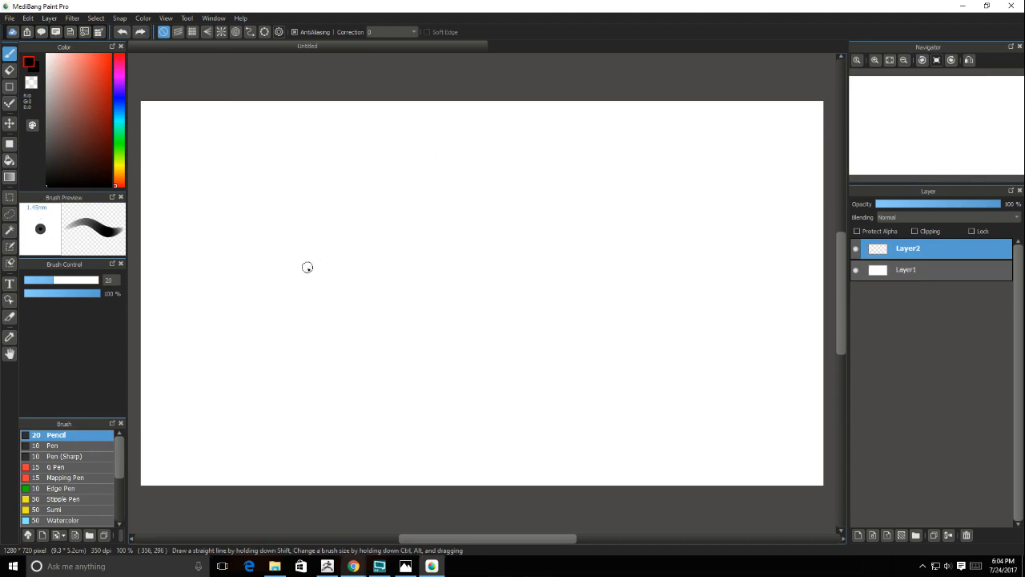
{"action": "mouse_move", "coordinate": [307, 267]}
{"action": "left_mouse_down"}
{"action": "mouse_move", "coordinate": [344, 252]}
{"action": "mouse_move", "coordinate": [304, 267]}
{"action": "mouse_move", "coordinate": [348, 326]}
{"action": "left_mouse_up"}
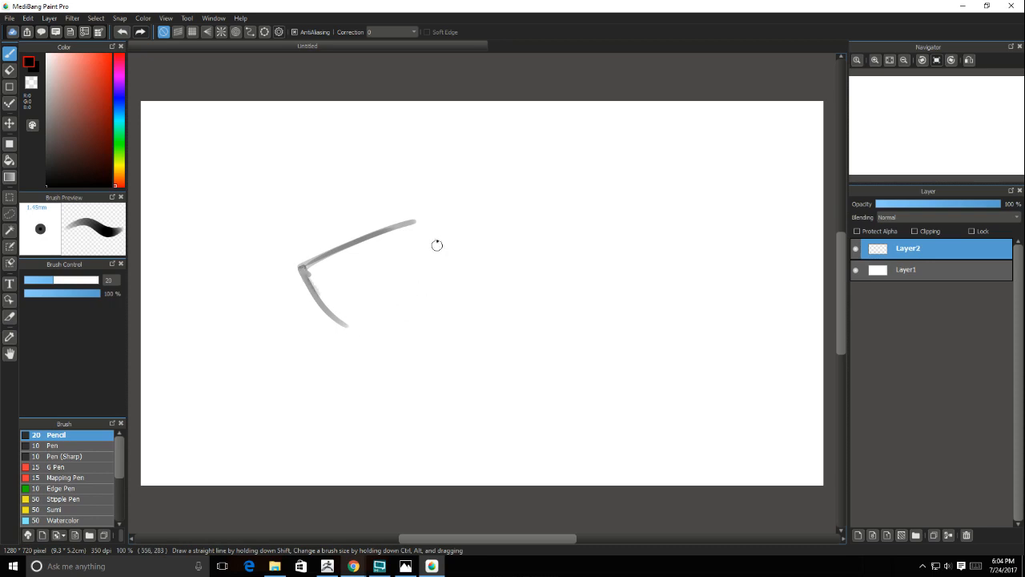
{"action": "left_click_drag", "start_coordinate": [415, 222], "coordinate": [486, 285]}
{"action": "mouse_move", "coordinate": [346, 326]}
{"action": "left_mouse_down"}
{"action": "mouse_move", "coordinate": [457, 295]}
{"action": "mouse_move", "coordinate": [386, 320]}
{"action": "mouse_move", "coordinate": [410, 313]}
{"action": "left_mouse_up"}
{"action": "left_click_drag", "start_coordinate": [301, 271], "coordinate": [301, 304]}
{"action": "mouse_move", "coordinate": [304, 300]}
{"action": "left_mouse_down"}
{"action": "mouse_move", "coordinate": [351, 352]}
{"action": "mouse_move", "coordinate": [455, 330]}
{"action": "left_mouse_up"}
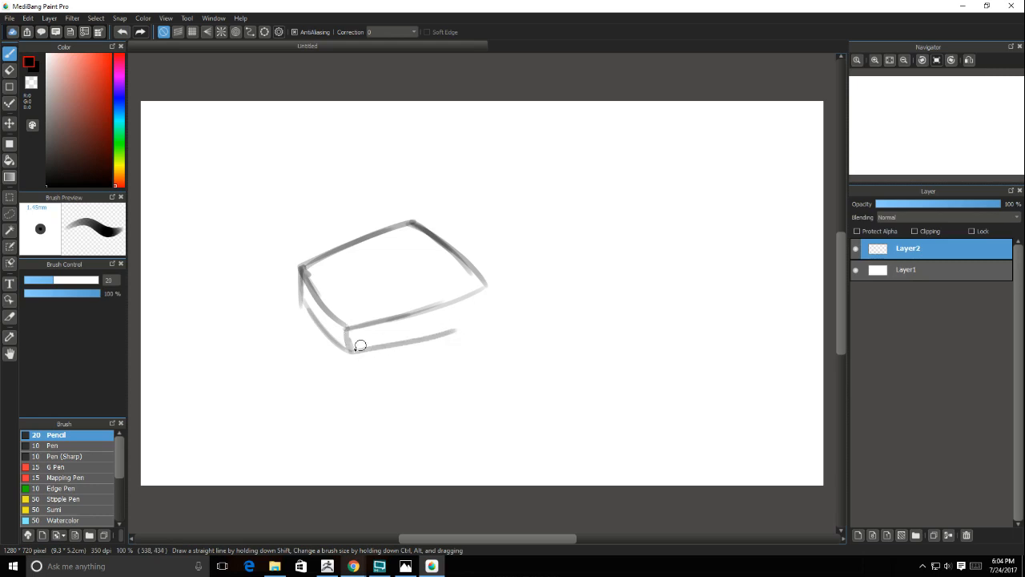
{"action": "left_click_drag", "start_coordinate": [361, 345], "coordinate": [472, 322]}
{"action": "left_click_drag", "start_coordinate": [487, 284], "coordinate": [481, 314]}
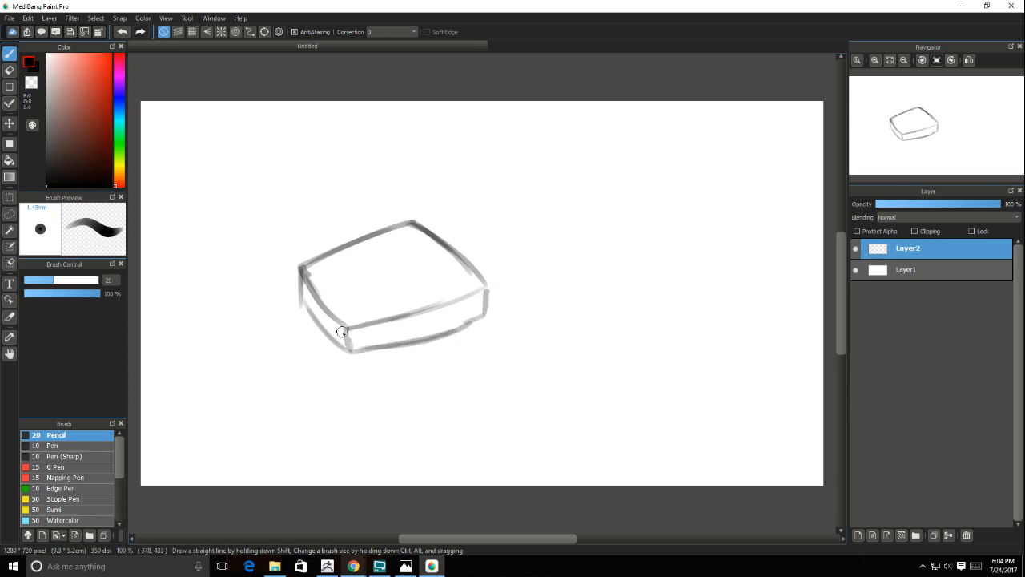
- Sketch three rounded fingers extending from the far edge of the palm box
{"action": "mouse_move", "coordinate": [467, 269]}
{"action": "left_mouse_down"}
{"action": "mouse_move", "coordinate": [560, 249]}
{"action": "mouse_move", "coordinate": [572, 279]}
{"action": "left_mouse_up"}
{"action": "left_click_drag", "start_coordinate": [474, 312], "coordinate": [565, 286]}
{"action": "mouse_move", "coordinate": [424, 234]}
{"action": "left_mouse_down"}
{"action": "mouse_move", "coordinate": [516, 215]}
{"action": "mouse_move", "coordinate": [530, 199]}
{"action": "mouse_move", "coordinate": [554, 210]}
{"action": "left_mouse_up"}
{"action": "left_click_drag", "start_coordinate": [473, 261], "coordinate": [550, 227]}
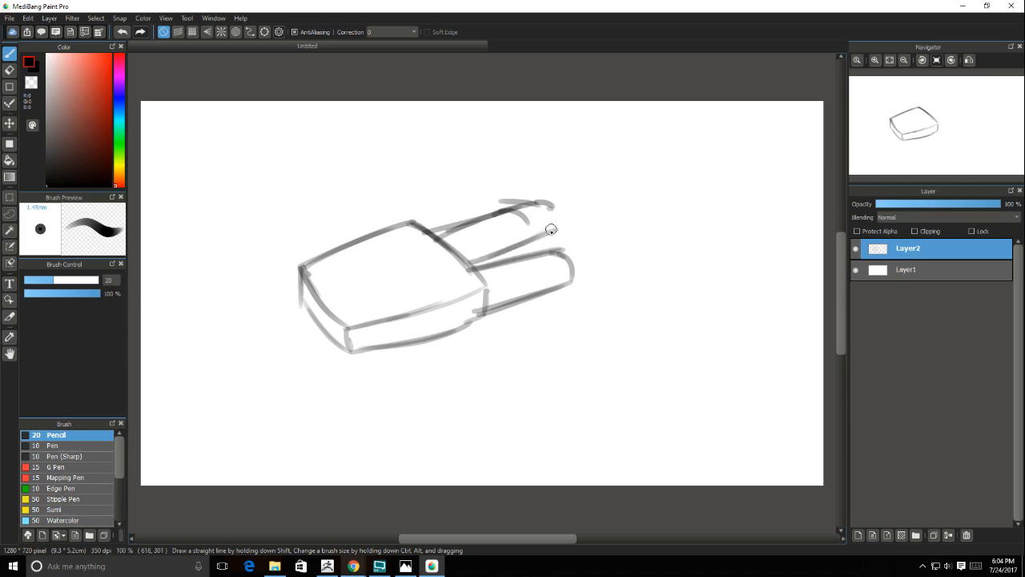
{"action": "left_click_drag", "start_coordinate": [413, 219], "coordinate": [454, 197]}
{"action": "mouse_move", "coordinate": [406, 221]}
{"action": "left_mouse_down"}
{"action": "mouse_move", "coordinate": [441, 197]}
{"action": "mouse_move", "coordinate": [490, 188]}
{"action": "mouse_move", "coordinate": [497, 200]}
{"action": "mouse_move", "coordinate": [487, 212]}
{"action": "left_mouse_up"}
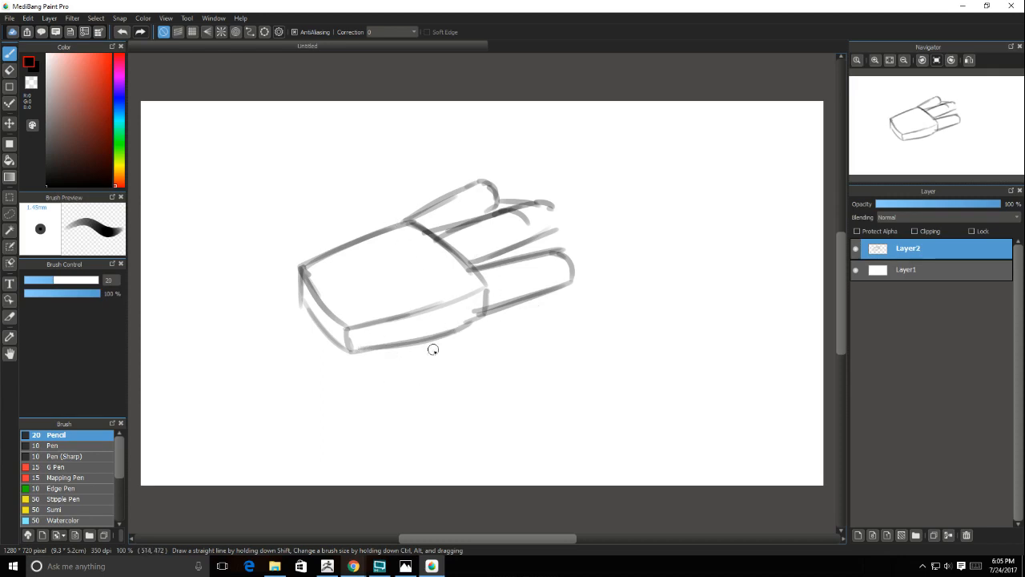
- Sketch the thumb from the side of the palm, with a round base mass, a joint circle and a rounded tip
{"action": "left_click_drag", "start_coordinate": [349, 346], "coordinate": [406, 378]}
{"action": "mouse_move", "coordinate": [358, 350]}
{"action": "left_mouse_down"}
{"action": "mouse_move", "coordinate": [392, 321]}
{"action": "mouse_move", "coordinate": [416, 357]}
{"action": "left_mouse_up"}
{"action": "mouse_move", "coordinate": [415, 322]}
{"action": "left_mouse_down"}
{"action": "mouse_move", "coordinate": [451, 350]}
{"action": "mouse_move", "coordinate": [379, 359]}
{"action": "mouse_move", "coordinate": [395, 325]}
{"action": "left_mouse_up"}
{"action": "left_click_drag", "start_coordinate": [411, 321], "coordinate": [451, 347]}
{"action": "left_click_drag", "start_coordinate": [366, 357], "coordinate": [406, 366]}
{"action": "mouse_move", "coordinate": [458, 359]}
{"action": "left_mouse_down"}
{"action": "mouse_move", "coordinate": [464, 369]}
{"action": "mouse_move", "coordinate": [450, 358]}
{"action": "left_mouse_up"}
{"action": "left_click_drag", "start_coordinate": [437, 338], "coordinate": [508, 374]}
{"action": "mouse_move", "coordinate": [389, 365]}
{"action": "left_mouse_down"}
{"action": "mouse_move", "coordinate": [457, 388]}
{"action": "mouse_move", "coordinate": [507, 384]}
{"action": "left_mouse_up"}
{"action": "left_click_drag", "start_coordinate": [432, 382], "coordinate": [502, 399]}
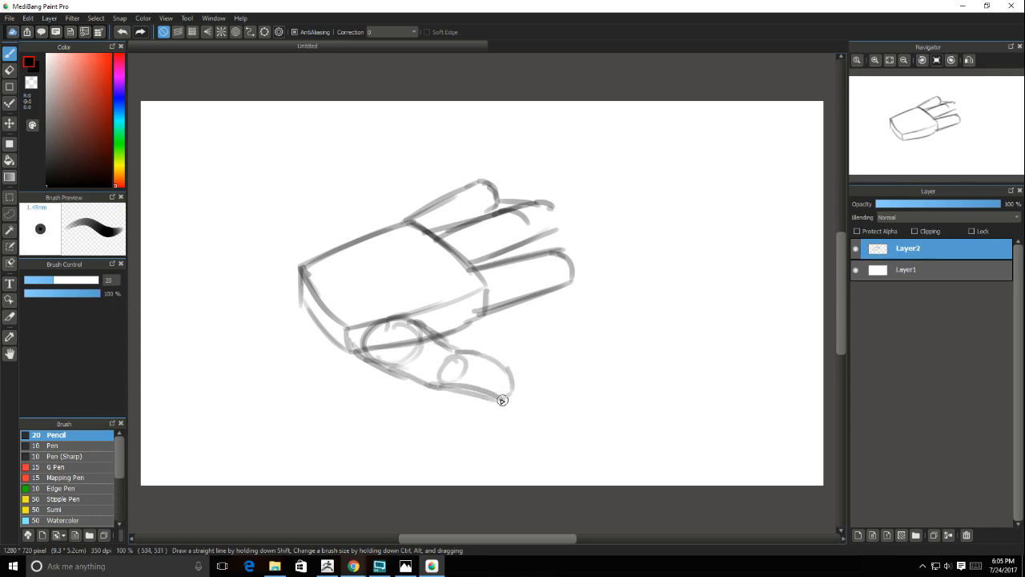
- Reinforce the palm's long edges and the finger outlines and tips with darker strokes
{"action": "left_click_drag", "start_coordinate": [348, 328], "coordinate": [494, 286]}
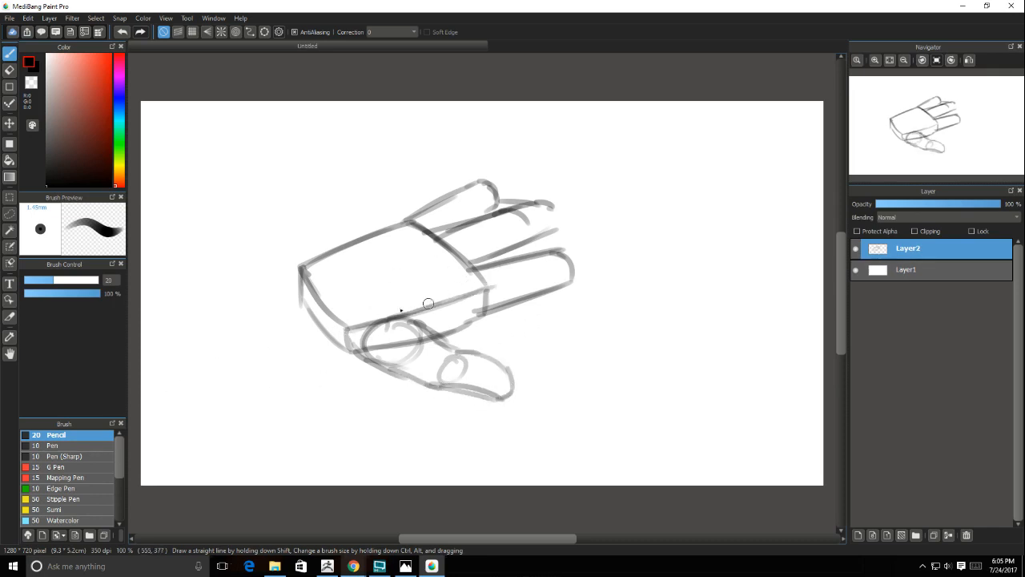
{"action": "mouse_move", "coordinate": [289, 277]}
{"action": "left_mouse_down"}
{"action": "mouse_move", "coordinate": [493, 181]}
{"action": "mouse_move", "coordinate": [483, 197]}
{"action": "mouse_move", "coordinate": [497, 214]}
{"action": "mouse_move", "coordinate": [540, 200]}
{"action": "mouse_move", "coordinate": [540, 228]}
{"action": "left_mouse_up"}
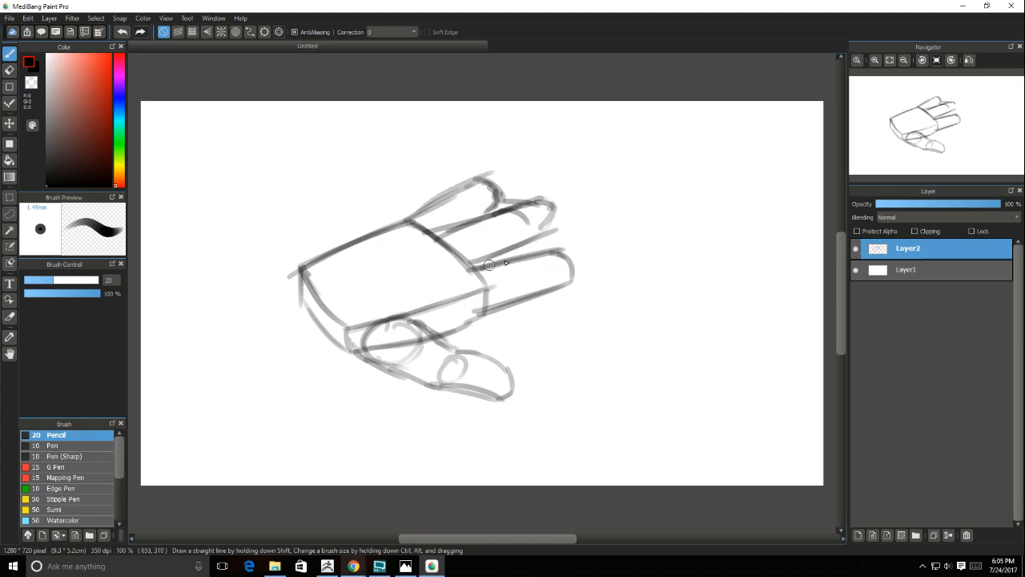
{"action": "left_click_drag", "start_coordinate": [484, 267], "coordinate": [566, 244]}
{"action": "mouse_move", "coordinate": [527, 205]}
{"action": "left_mouse_down"}
{"action": "mouse_move", "coordinate": [555, 203]}
{"action": "mouse_move", "coordinate": [550, 225]}
{"action": "left_mouse_up"}
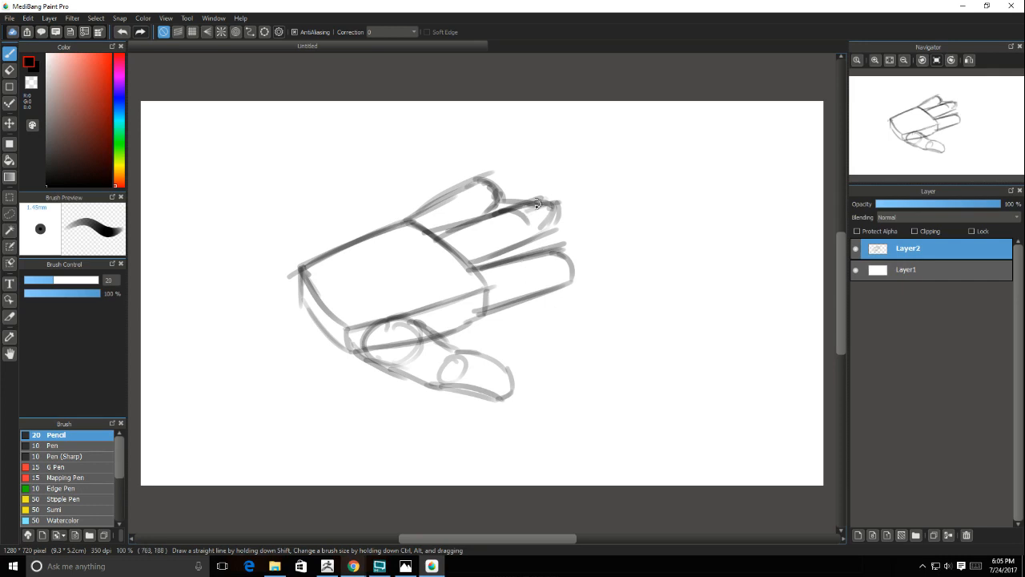
{"action": "mouse_move", "coordinate": [526, 206]}
{"action": "left_mouse_down"}
{"action": "mouse_move", "coordinate": [549, 202]}
{"action": "mouse_move", "coordinate": [545, 225]}
{"action": "mouse_move", "coordinate": [570, 244]}
{"action": "mouse_move", "coordinate": [572, 274]}
{"action": "left_mouse_up"}
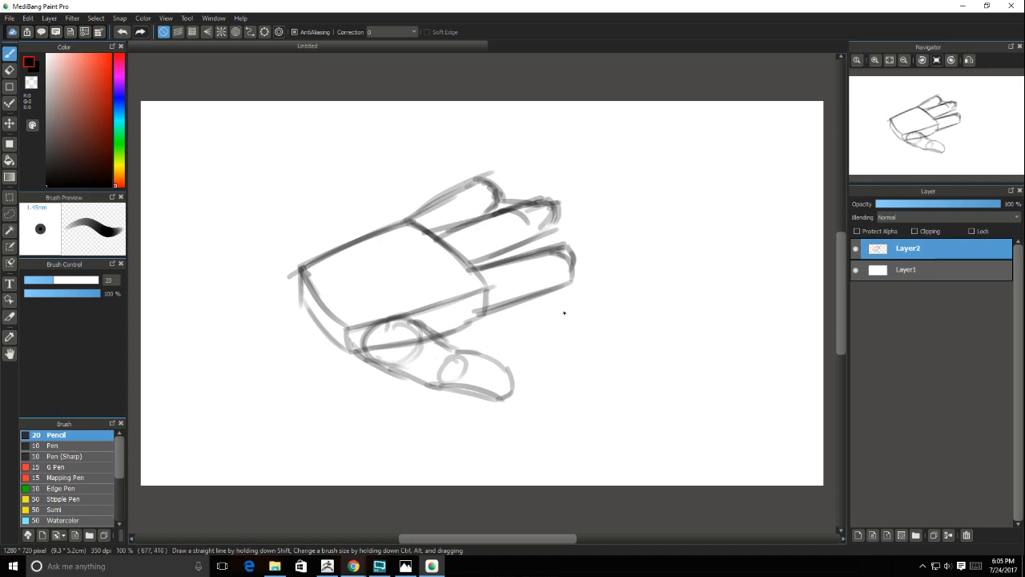
- Draw a separate rectangular block with curved ends beside the thumb
{"action": "left_click_drag", "start_coordinate": [529, 340], "coordinate": [632, 325]}
{"action": "left_click_drag", "start_coordinate": [529, 381], "coordinate": [625, 376]}
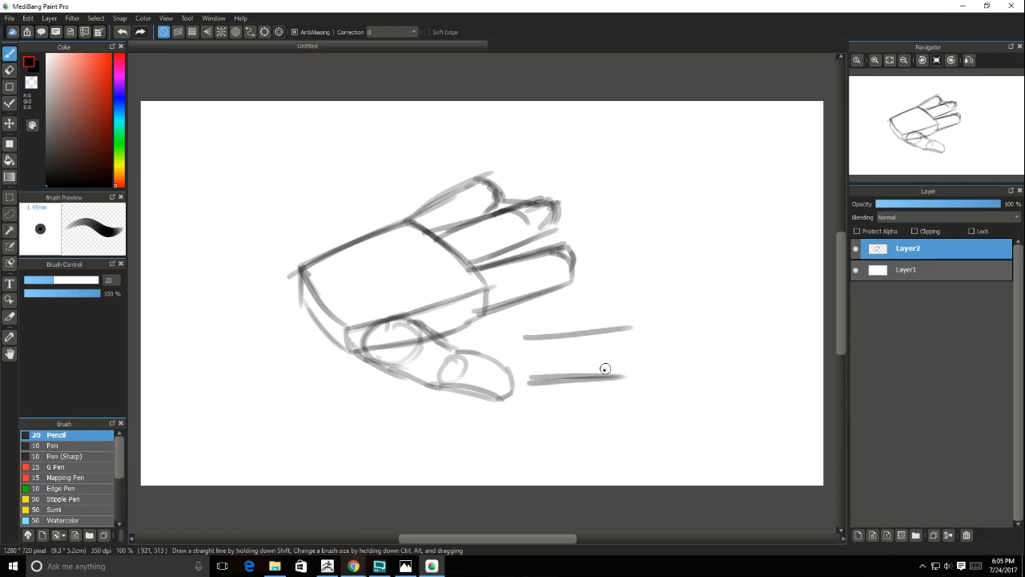
{"action": "mouse_move", "coordinate": [516, 338]}
{"action": "left_mouse_down"}
{"action": "mouse_move", "coordinate": [623, 329]}
{"action": "mouse_move", "coordinate": [630, 383]}
{"action": "mouse_move", "coordinate": [531, 379]}
{"action": "mouse_move", "coordinate": [524, 369]}
{"action": "mouse_move", "coordinate": [618, 334]}
{"action": "left_mouse_up"}
{"action": "left_click", "coordinate": [406, 566]}
{"action": "key", "text": "alt+Tab"}
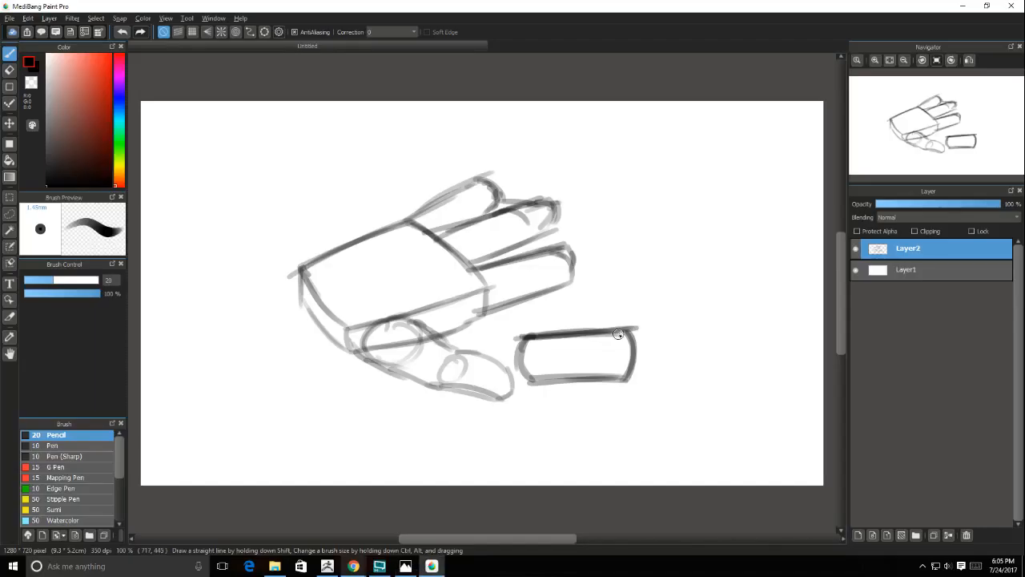
- Draw a long, narrow bar beside the rectangular block and join the two shapes with tapering lines
{"action": "mouse_move", "coordinate": [526, 351]}
{"action": "left_mouse_down"}
{"action": "mouse_move", "coordinate": [525, 376]}
{"action": "mouse_move", "coordinate": [631, 381]}
{"action": "mouse_move", "coordinate": [771, 347]}
{"action": "left_mouse_up"}
{"action": "left_click_drag", "start_coordinate": [654, 346], "coordinate": [650, 354]}
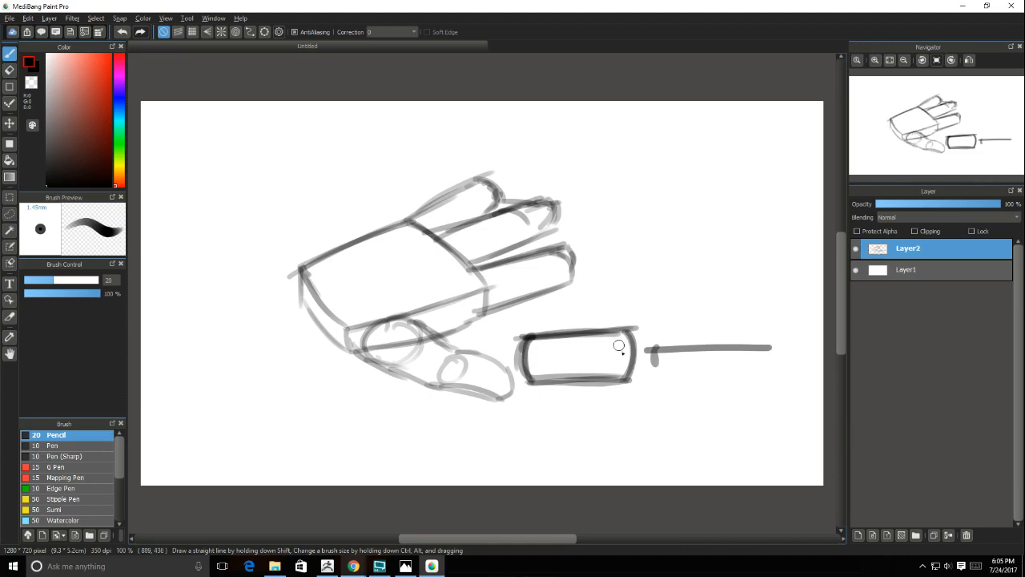
{"action": "mouse_move", "coordinate": [655, 349]}
{"action": "left_mouse_down"}
{"action": "mouse_move", "coordinate": [656, 365]}
{"action": "mouse_move", "coordinate": [741, 366]}
{"action": "left_mouse_up"}
{"action": "left_click_drag", "start_coordinate": [652, 367], "coordinate": [760, 364]}
{"action": "mouse_move", "coordinate": [657, 368]}
{"action": "left_mouse_down"}
{"action": "mouse_move", "coordinate": [754, 366]}
{"action": "mouse_move", "coordinate": [653, 368]}
{"action": "left_mouse_up"}
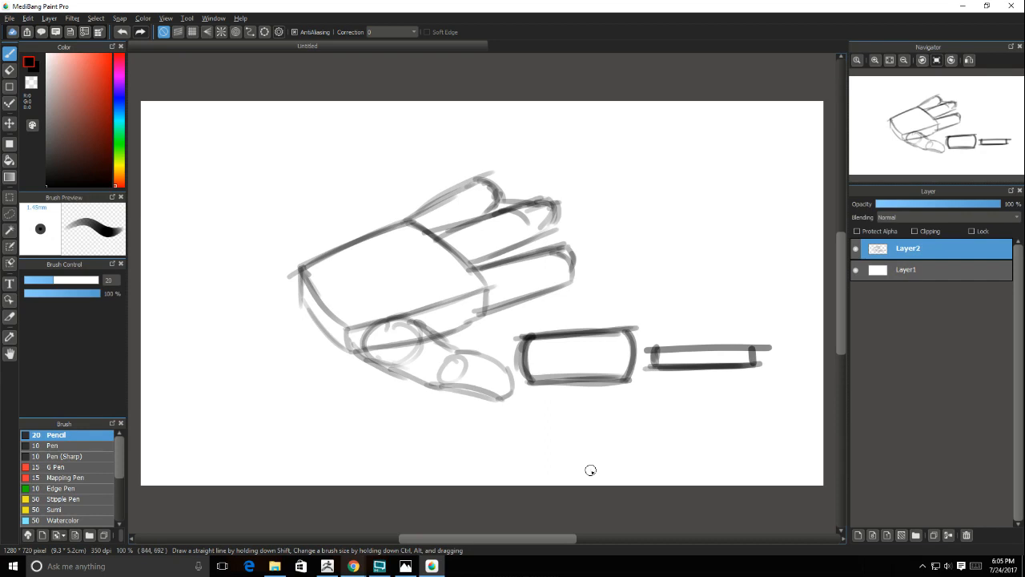
{"action": "left_click_drag", "start_coordinate": [624, 336], "coordinate": [656, 347]}
{"action": "mouse_move", "coordinate": [625, 379]}
{"action": "left_mouse_down"}
{"action": "mouse_move", "coordinate": [658, 367]}
{"action": "mouse_move", "coordinate": [614, 380]}
{"action": "left_mouse_up"}
{"action": "mouse_move", "coordinate": [618, 331]}
{"action": "left_mouse_down"}
{"action": "mouse_move", "coordinate": [653, 347]}
{"action": "mouse_move", "coordinate": [615, 333]}
{"action": "left_mouse_up"}
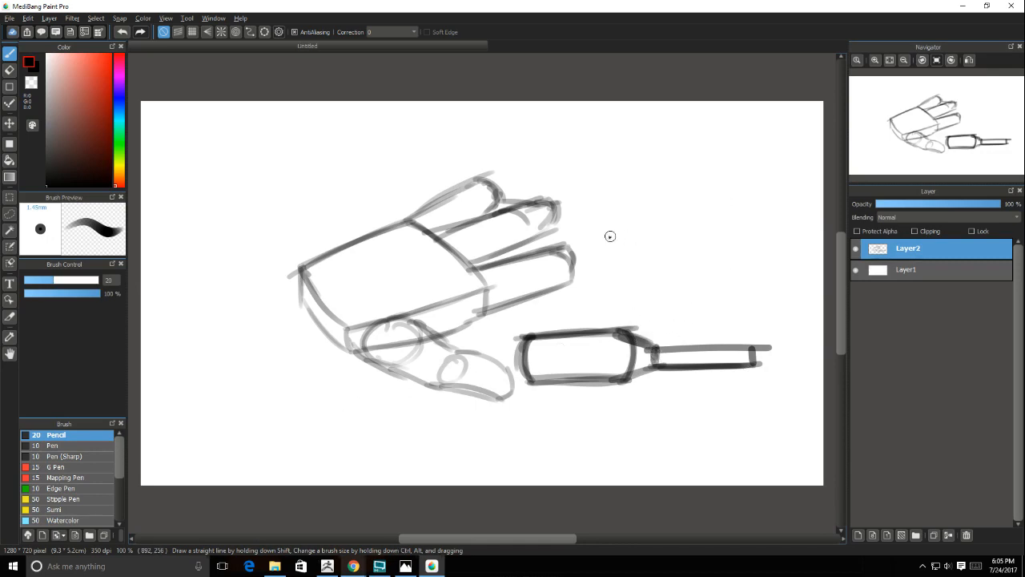
- Hide Layer2, add a new layer and draw two long, roughly parallel lines for the side view of a forearm
{"action": "left_click", "coordinate": [855, 248]}
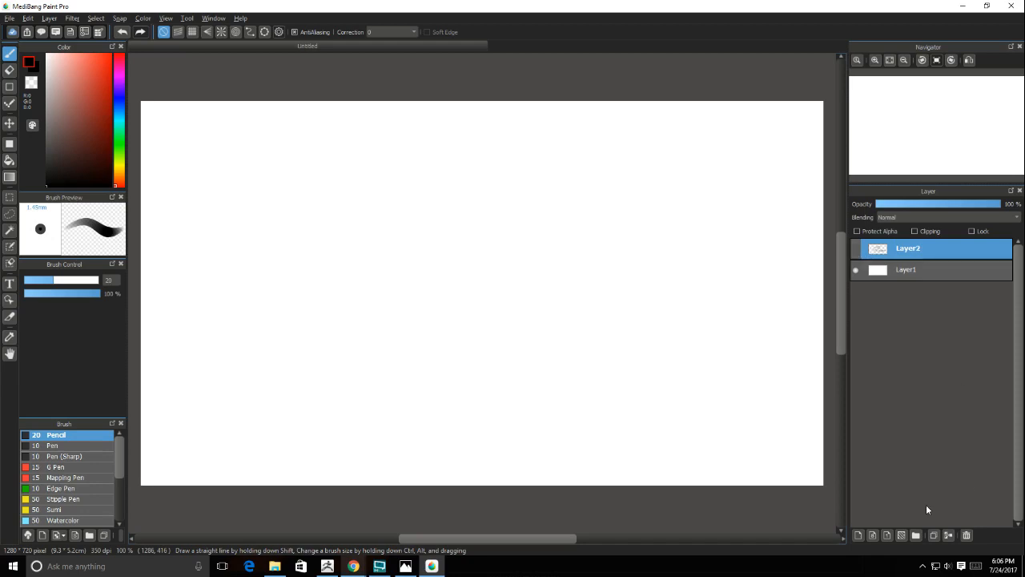
{"action": "left_click", "coordinate": [858, 535]}
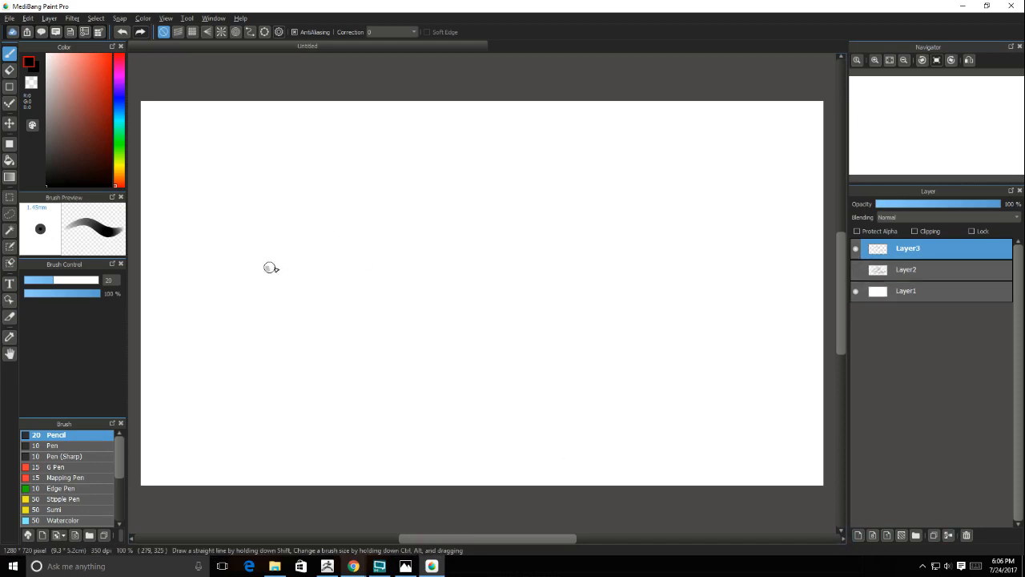
{"action": "left_click_drag", "start_coordinate": [250, 268], "coordinate": [410, 262]}
{"action": "left_click_drag", "start_coordinate": [260, 334], "coordinate": [368, 326]}
{"action": "left_click_drag", "start_coordinate": [247, 334], "coordinate": [402, 315]}
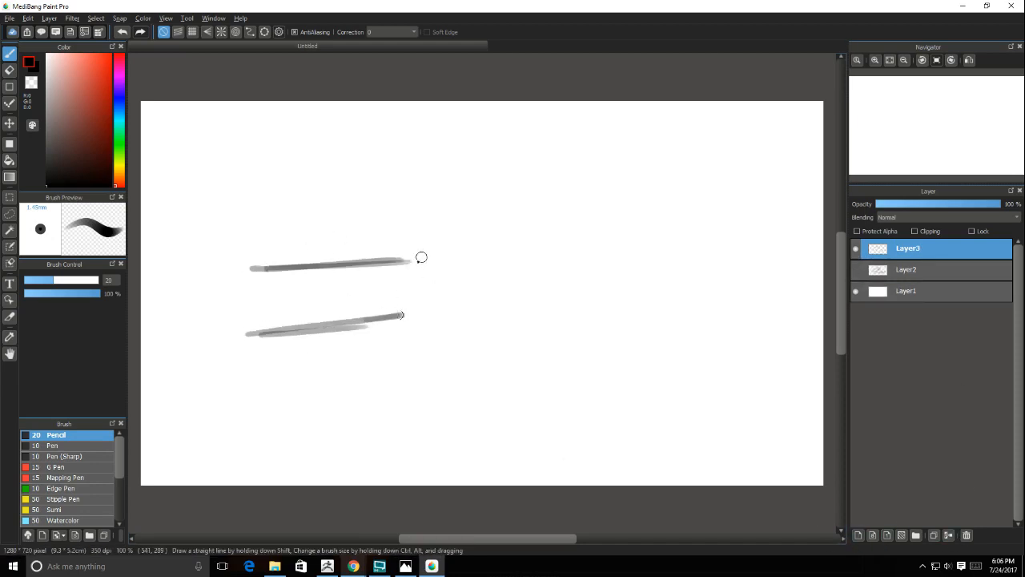
- Extend the forearm lines into a side view of the hand with fingers and thumb, and briefly compare it with the Layer2 sketch
{"action": "mouse_move", "coordinate": [402, 260]}
{"action": "left_mouse_down"}
{"action": "mouse_move", "coordinate": [426, 252]}
{"action": "mouse_move", "coordinate": [499, 270]}
{"action": "mouse_move", "coordinate": [621, 275]}
{"action": "left_mouse_up"}
{"action": "mouse_move", "coordinate": [402, 315]}
{"action": "left_mouse_down"}
{"action": "mouse_move", "coordinate": [493, 320]}
{"action": "mouse_move", "coordinate": [566, 279]}
{"action": "mouse_move", "coordinate": [693, 273]}
{"action": "mouse_move", "coordinate": [683, 295]}
{"action": "mouse_move", "coordinate": [575, 305]}
{"action": "mouse_move", "coordinate": [494, 339]}
{"action": "mouse_move", "coordinate": [591, 340]}
{"action": "left_mouse_up"}
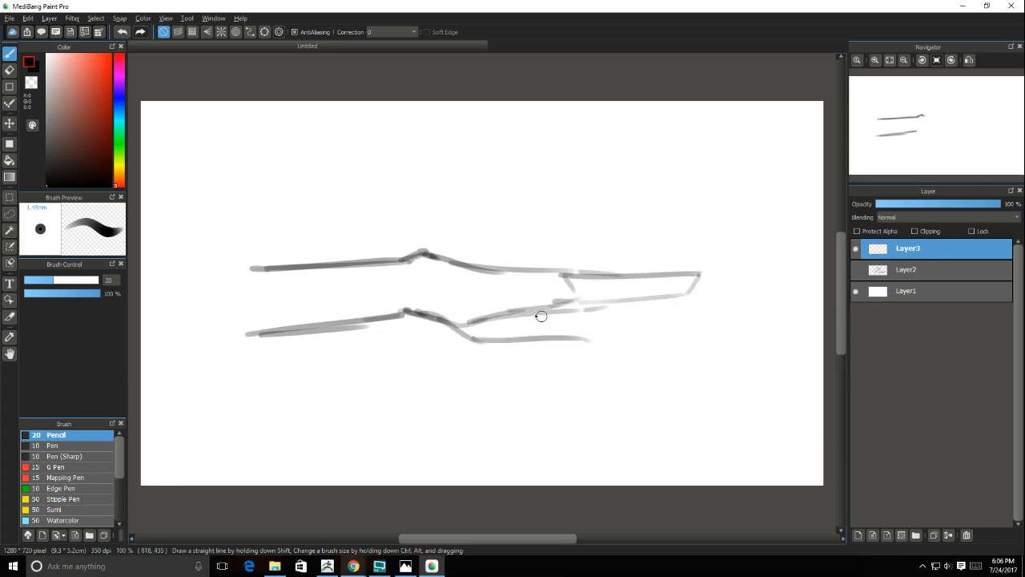
{"action": "mouse_move", "coordinate": [501, 292]}
{"action": "left_mouse_down"}
{"action": "mouse_move", "coordinate": [557, 304]}
{"action": "mouse_move", "coordinate": [568, 328]}
{"action": "left_mouse_up"}
{"action": "left_click_drag", "start_coordinate": [385, 315], "coordinate": [270, 324]}
{"action": "mouse_move", "coordinate": [413, 259]}
{"action": "left_mouse_down"}
{"action": "mouse_move", "coordinate": [240, 261]}
{"action": "mouse_move", "coordinate": [405, 258]}
{"action": "left_mouse_up"}
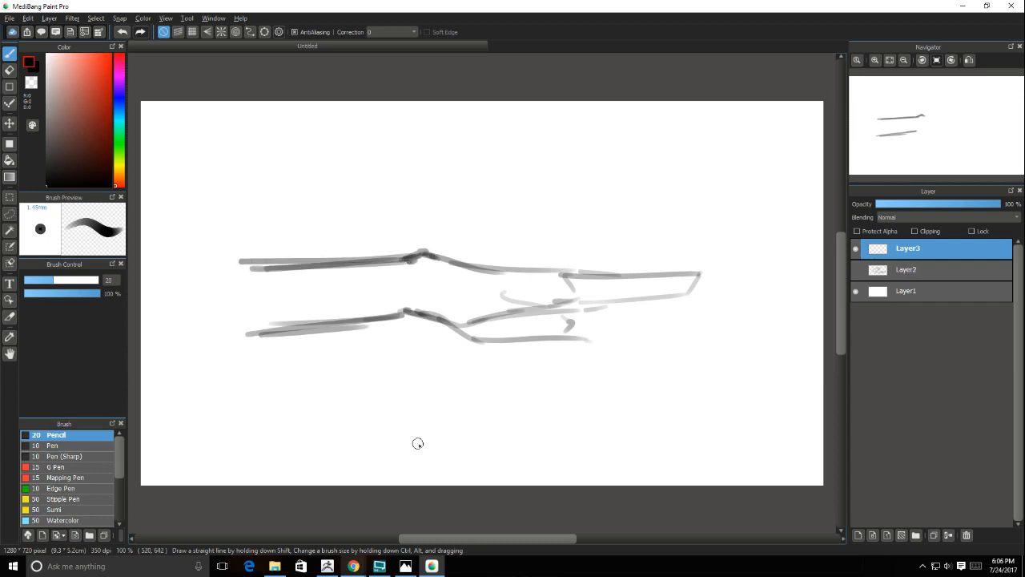
{"action": "left_click", "coordinate": [855, 270]}
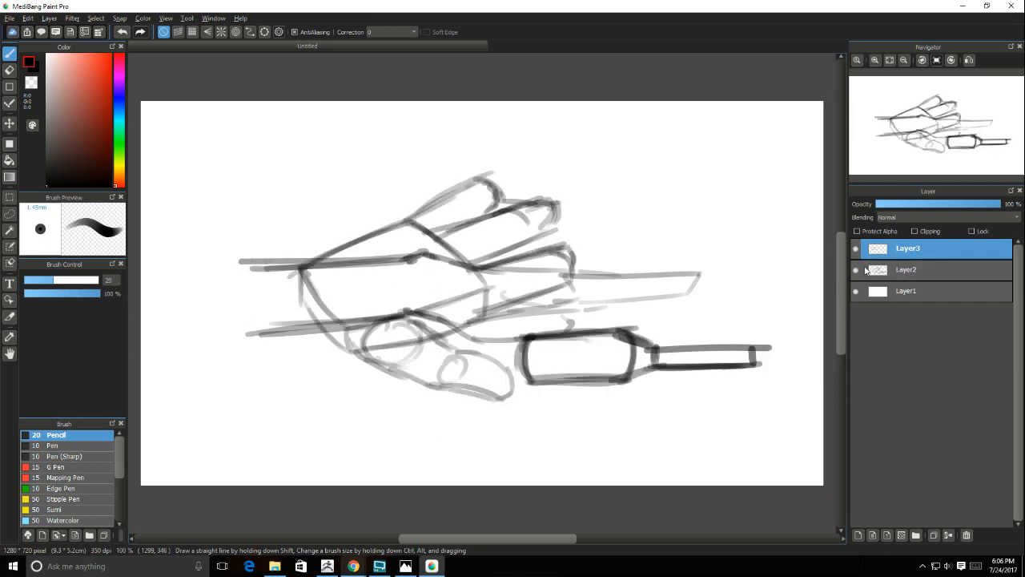
{"action": "left_click", "coordinate": [855, 269]}
- Draw thicker arm outlines outside the forearm lines and an ellipse marking the wrist cross-section
{"action": "left_click_drag", "start_coordinate": [186, 227], "coordinate": [434, 220]}
{"action": "left_click_drag", "start_coordinate": [182, 358], "coordinate": [278, 356]}
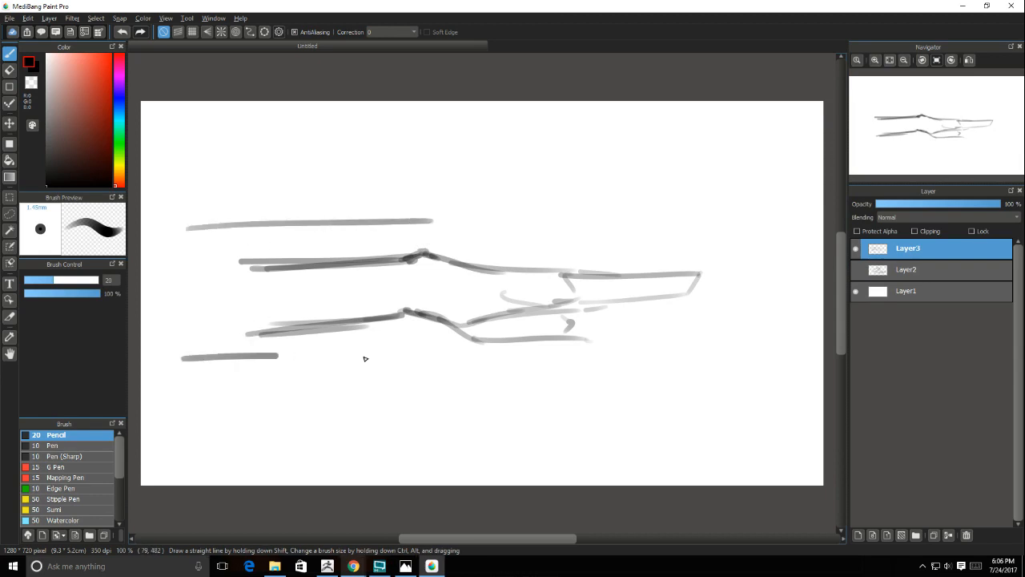
{"action": "left_click", "coordinate": [415, 357], "text": "shift"}
{"action": "mouse_move", "coordinate": [394, 210]}
{"action": "left_mouse_down"}
{"action": "mouse_move", "coordinate": [398, 371]}
{"action": "mouse_move", "coordinate": [393, 219]}
{"action": "left_mouse_up"}
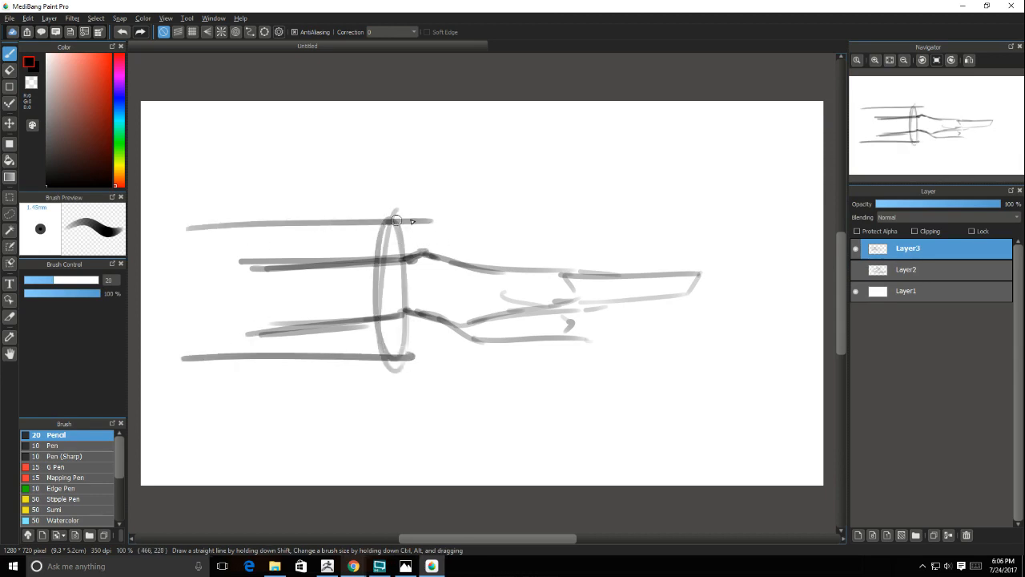
- Sketch the blocky side profile of the hand from the wrist ellipse, with a straight upper edge, knuckle line, finger block and sloping palm underside
{"action": "mouse_move", "coordinate": [391, 221]}
{"action": "left_mouse_down"}
{"action": "mouse_move", "coordinate": [679, 225]}
{"action": "mouse_move", "coordinate": [664, 220]}
{"action": "left_mouse_up"}
{"action": "mouse_move", "coordinate": [559, 221]}
{"action": "left_mouse_down"}
{"action": "mouse_move", "coordinate": [564, 273]}
{"action": "mouse_move", "coordinate": [447, 308]}
{"action": "mouse_move", "coordinate": [563, 275]}
{"action": "left_mouse_up"}
{"action": "left_click_drag", "start_coordinate": [562, 223], "coordinate": [562, 275]}
{"action": "left_click_drag", "start_coordinate": [536, 288], "coordinate": [700, 275]}
{"action": "mouse_move", "coordinate": [581, 214]}
{"action": "left_mouse_down"}
{"action": "mouse_move", "coordinate": [710, 215]}
{"action": "mouse_move", "coordinate": [677, 272]}
{"action": "mouse_move", "coordinate": [538, 288]}
{"action": "mouse_move", "coordinate": [474, 324]}
{"action": "mouse_move", "coordinate": [409, 327]}
{"action": "left_mouse_up"}
{"action": "mouse_move", "coordinate": [561, 279]}
{"action": "left_mouse_down"}
{"action": "mouse_move", "coordinate": [462, 326]}
{"action": "mouse_move", "coordinate": [409, 327]}
{"action": "left_mouse_up"}
{"action": "left_click_drag", "start_coordinate": [556, 282], "coordinate": [534, 304]}
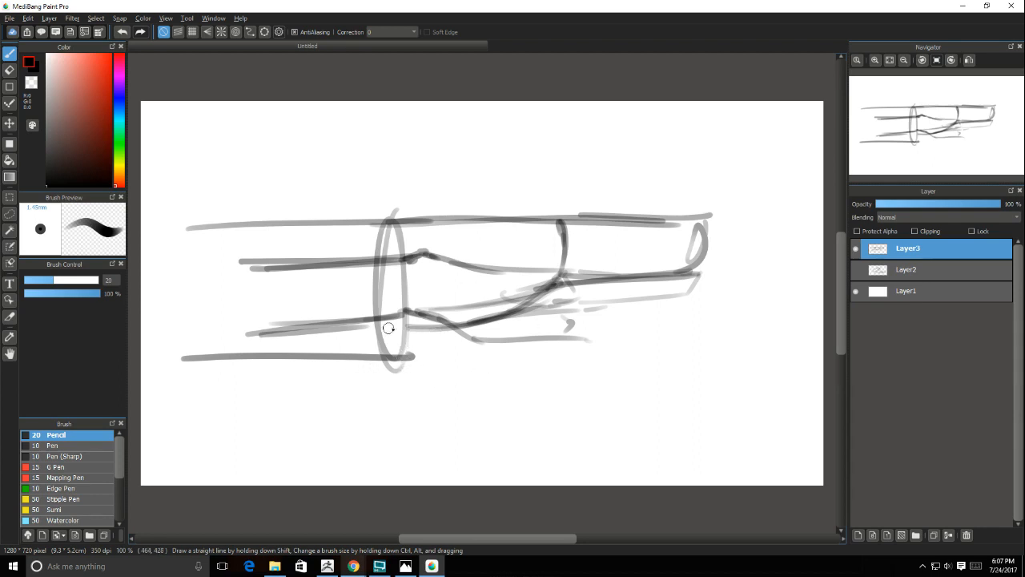
- Darken the outlines of the palm underside and finger block, and sketch the thumb mass beneath the palm
{"action": "left_click_drag", "start_coordinate": [388, 350], "coordinate": [433, 353]}
{"action": "mouse_move", "coordinate": [532, 298]}
{"action": "left_mouse_down"}
{"action": "mouse_move", "coordinate": [384, 326]}
{"action": "mouse_move", "coordinate": [475, 322]}
{"action": "mouse_move", "coordinate": [397, 326]}
{"action": "left_mouse_up"}
{"action": "left_click_drag", "start_coordinate": [556, 281], "coordinate": [705, 269]}
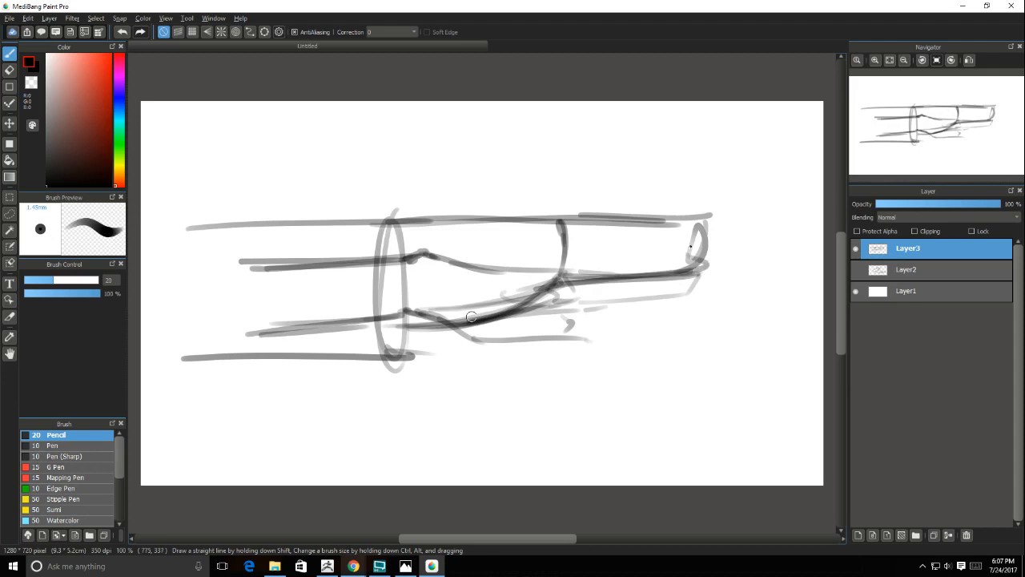
{"action": "left_click_drag", "start_coordinate": [560, 214], "coordinate": [699, 212]}
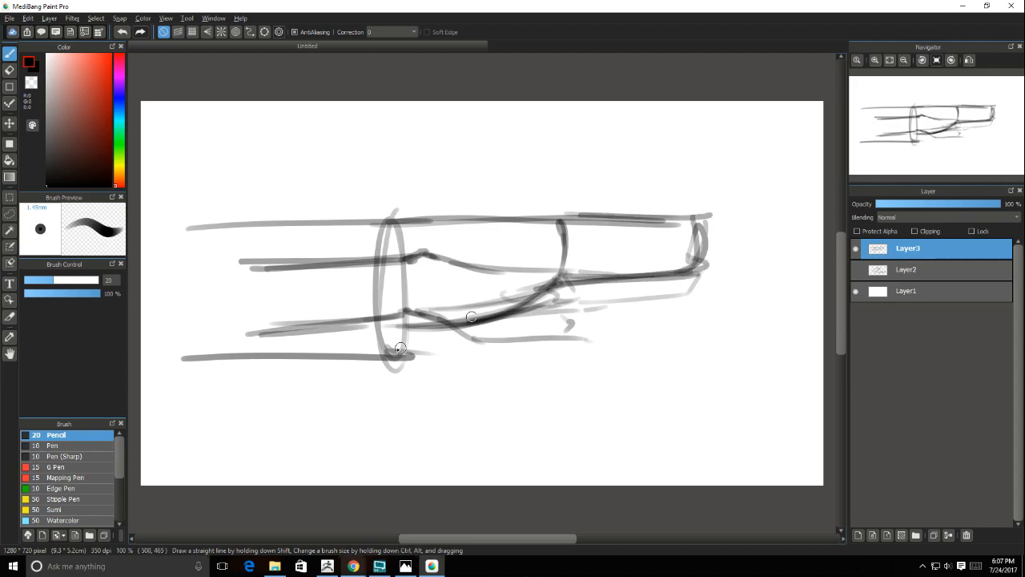
{"action": "left_click_drag", "start_coordinate": [383, 329], "coordinate": [529, 343]}
{"action": "left_click_drag", "start_coordinate": [458, 287], "coordinate": [515, 338]}
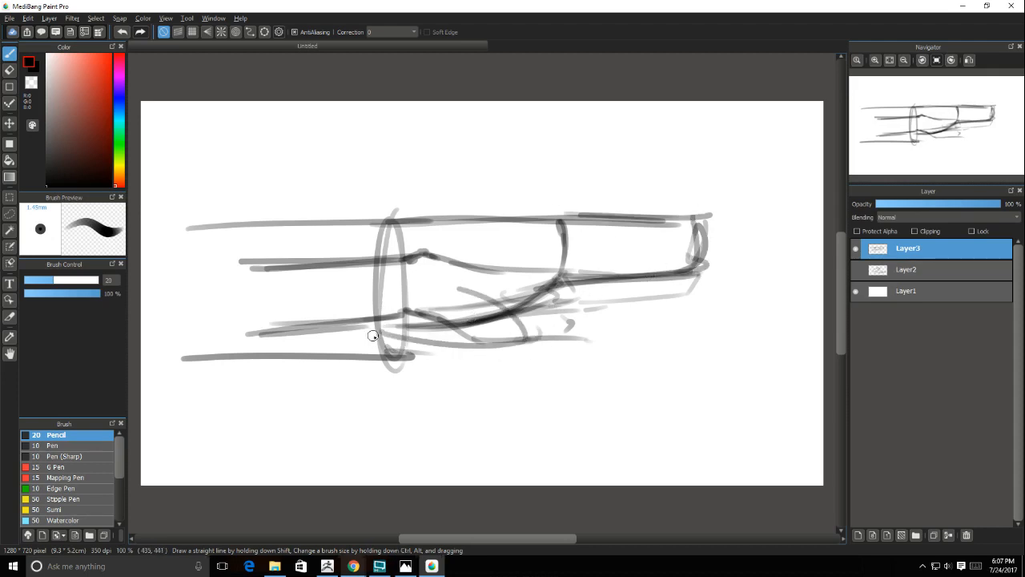
- Darken the thumb's underside curve and its transition into the forearm on the sketch, and switch back to the body sculpt in ZBrush
{"action": "mouse_move", "coordinate": [379, 330]}
{"action": "left_mouse_down"}
{"action": "mouse_move", "coordinate": [215, 356]}
{"action": "mouse_move", "coordinate": [531, 342]}
{"action": "left_mouse_up"}
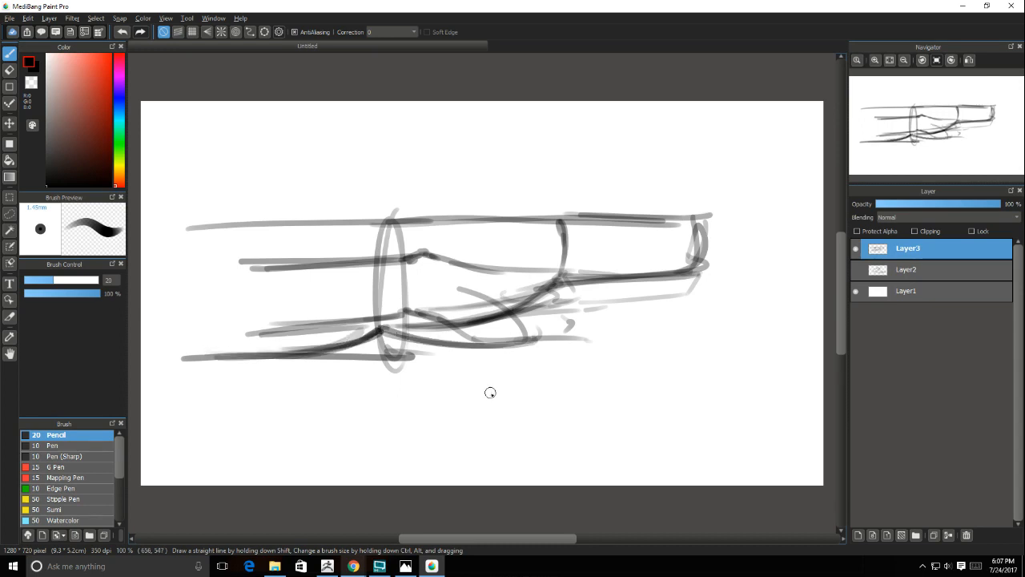
{"action": "key", "text": "alt+Tab"}
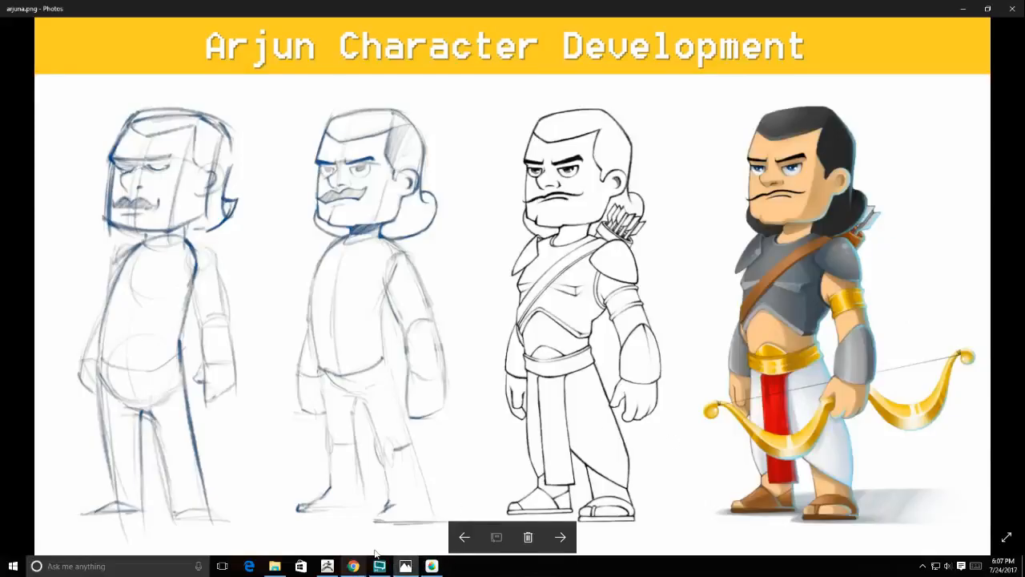
{"action": "left_click", "coordinate": [357, 566]}
{"action": "left_click", "coordinate": [381, 565]}
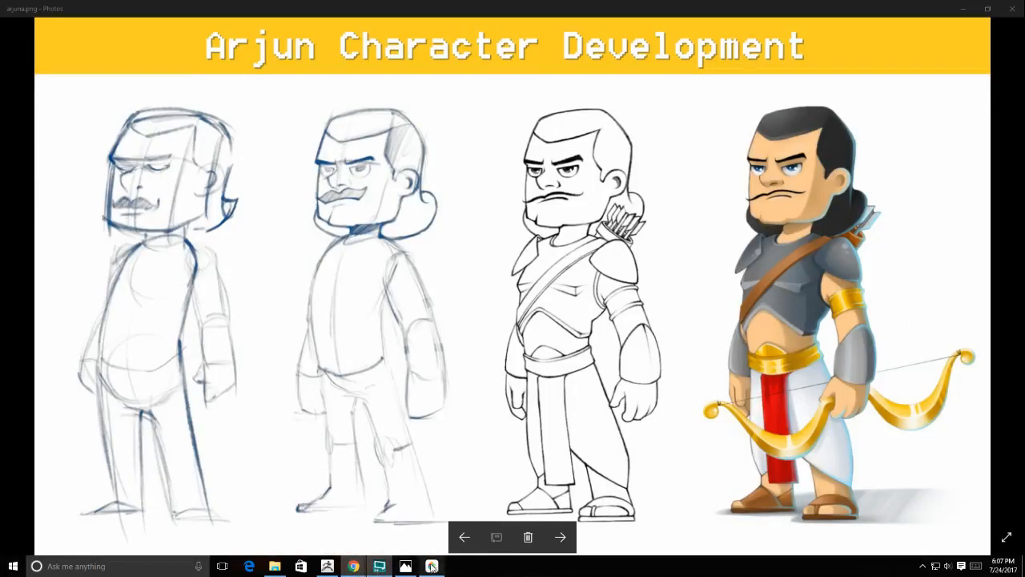
{"action": "left_click", "coordinate": [326, 567]}
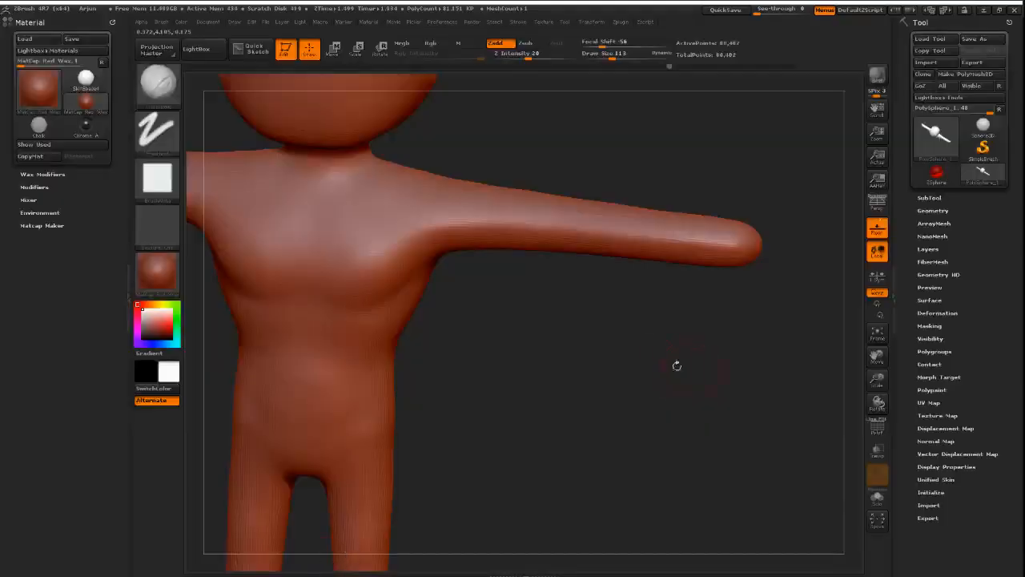
- Carve and smooth the underside of the arm's tip into a thinner hand block that steps off the wrist
{"action": "left_click_drag", "start_coordinate": [637, 383], "coordinate": [670, 352]}
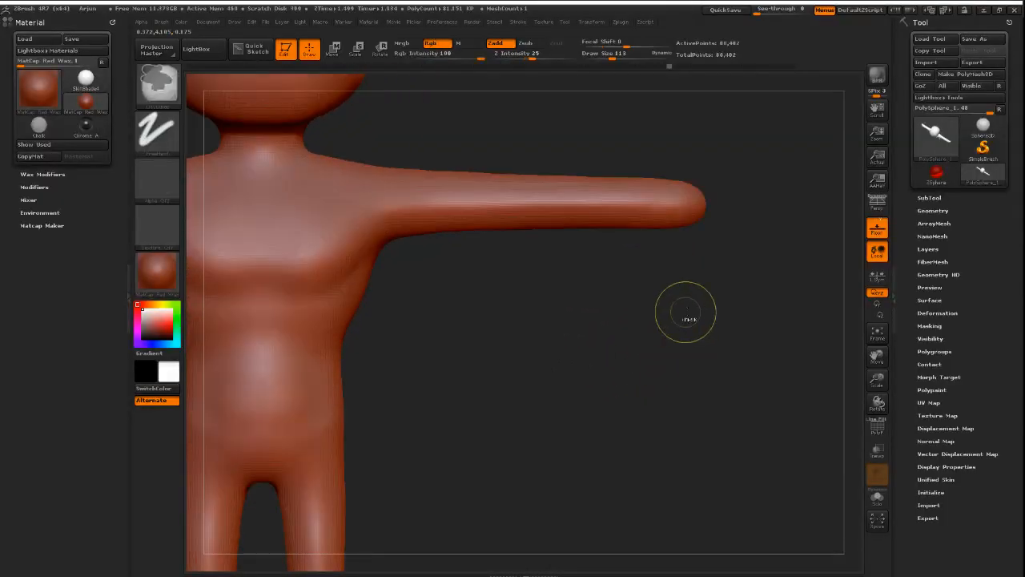
{"action": "right_click_drag", "start_coordinate": [690, 316], "coordinate": [632, 341], "text": "ctrl"}
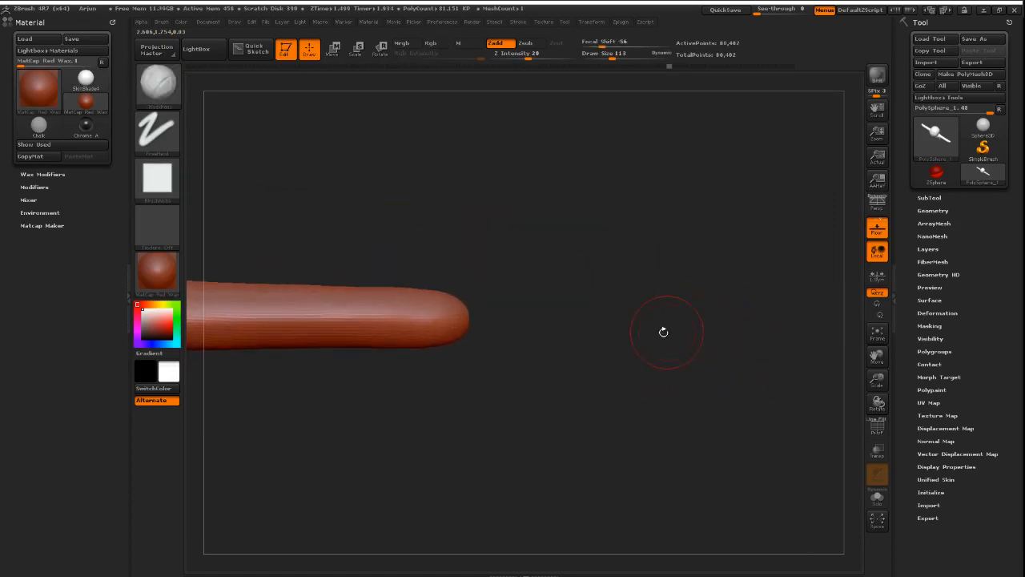
{"action": "left_click_drag", "start_coordinate": [661, 332], "coordinate": [798, 317], "text": "alt"}
{"action": "key", "text": "ctrl+shift"}
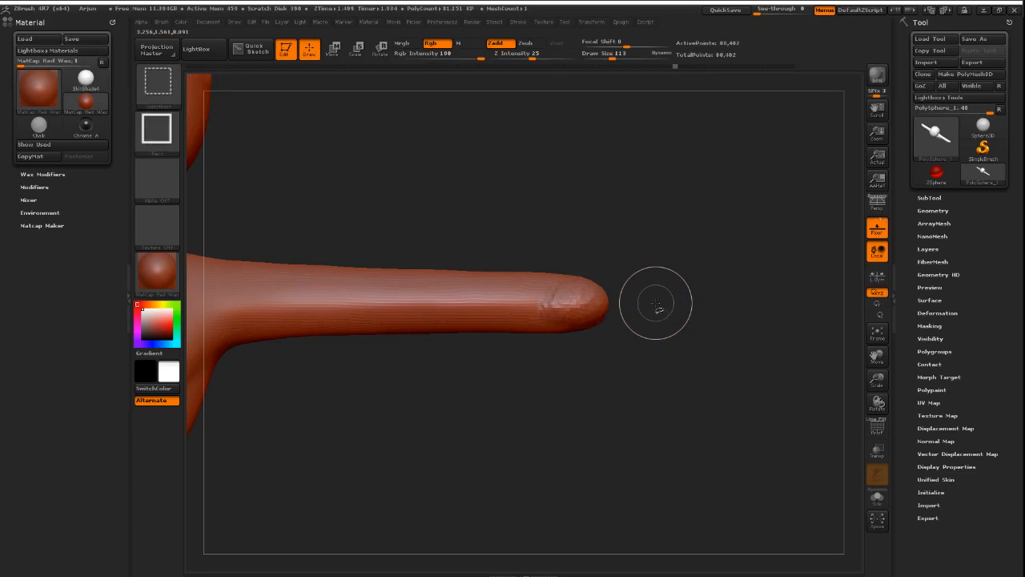
{"action": "left_click_drag", "start_coordinate": [642, 344], "coordinate": [591, 395]}
{"action": "key", "text": "ctrl+shift"}
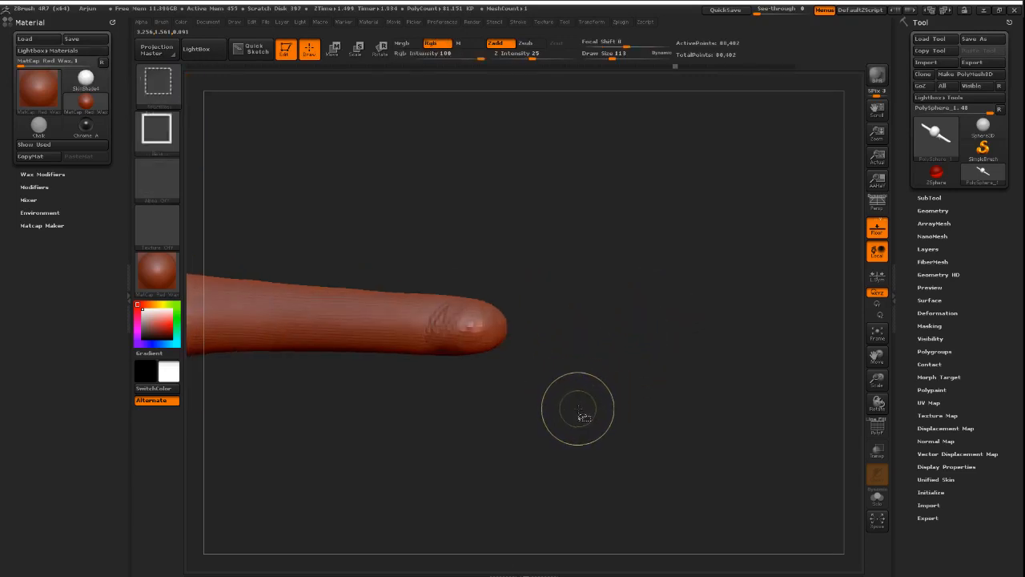
{"action": "key", "text": "ctrl+shift+z"}
{"action": "key", "text": "ctrl+shift+z"}
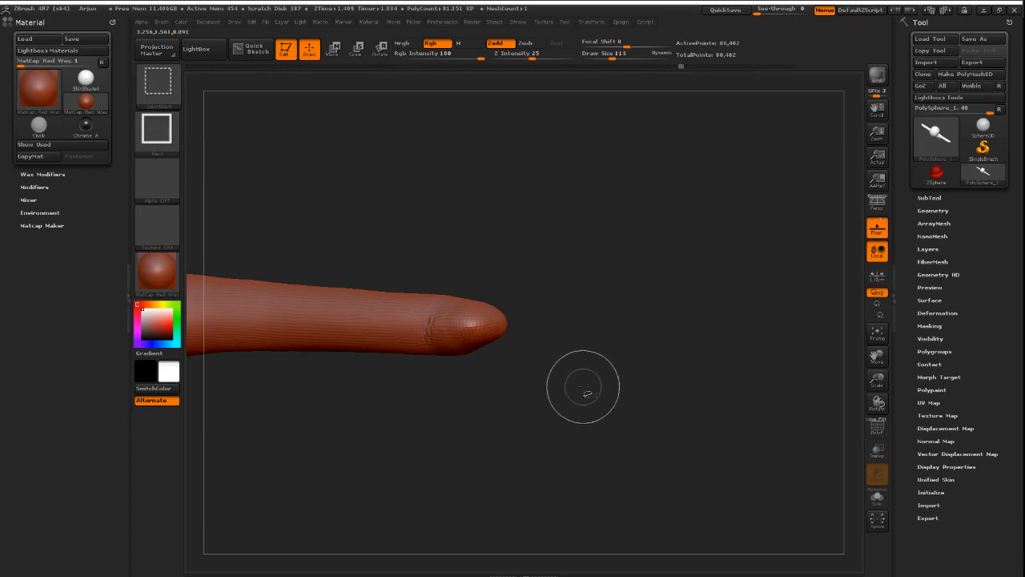
{"action": "mouse_move", "coordinate": [583, 370]}
{"action": "left_mouse_down"}
{"action": "mouse_move", "coordinate": [593, 340]}
{"action": "mouse_move", "coordinate": [603, 368]}
{"action": "mouse_move", "coordinate": [617, 355]}
{"action": "mouse_move", "coordinate": [569, 320]}
{"action": "left_mouse_up"}
{"action": "key", "text": "ctrl+shift+z"}
{"action": "key", "text": "ctrl+shift+z"}
{"action": "key", "text": "ctrl+shift+z"}
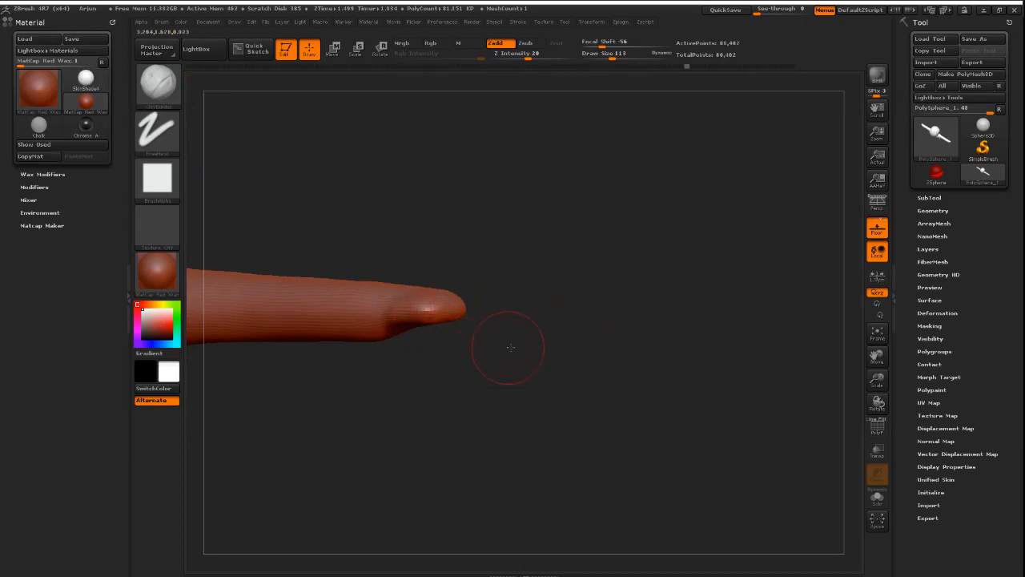
- Hollow and smooth the palm side of the hand so the hand tapers evenly toward the finger end
{"action": "mouse_move", "coordinate": [510, 346]}
{"action": "left_mouse_down"}
{"action": "mouse_move", "coordinate": [640, 320]}
{"action": "mouse_move", "coordinate": [611, 297]}
{"action": "left_mouse_up"}
{"action": "mouse_move", "coordinate": [607, 344]}
{"action": "left_mouse_down"}
{"action": "mouse_move", "coordinate": [590, 232]}
{"action": "mouse_move", "coordinate": [587, 245]}
{"action": "left_mouse_up"}
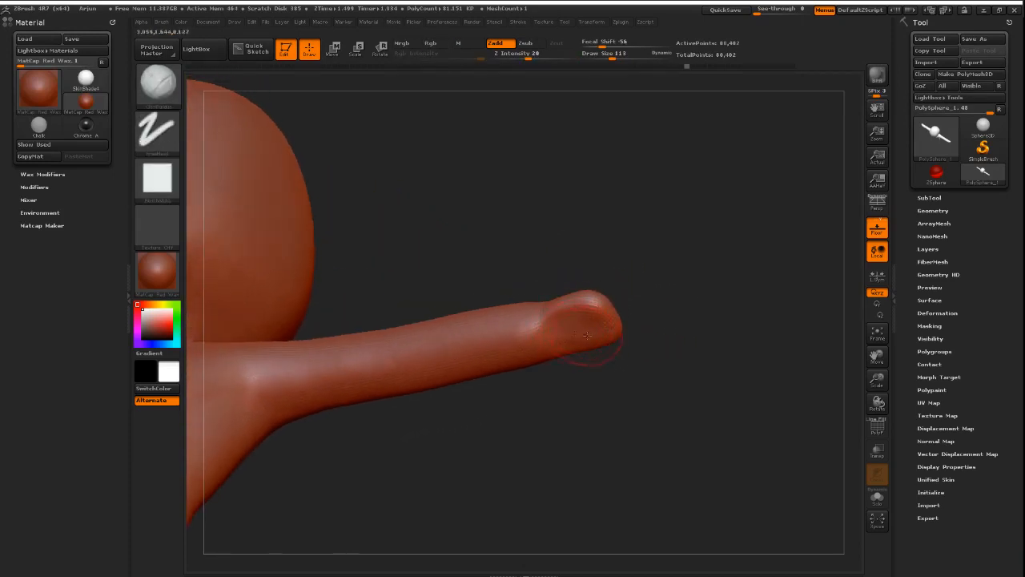
{"action": "mouse_move", "coordinate": [599, 362]}
{"action": "left_mouse_down"}
{"action": "mouse_move", "coordinate": [595, 373]}
{"action": "mouse_move", "coordinate": [622, 368]}
{"action": "mouse_move", "coordinate": [623, 381]}
{"action": "mouse_move", "coordinate": [643, 389]}
{"action": "left_mouse_up"}
{"action": "key", "text": "ctrl+shift"}
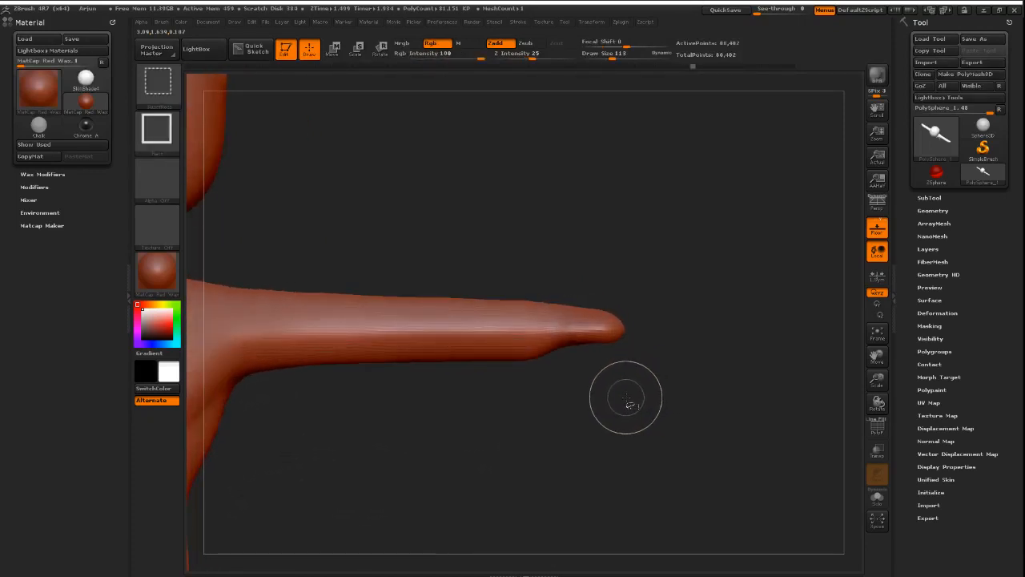
{"action": "left_click", "coordinate": [616, 400], "text": "ctrl+shift"}
{"action": "mouse_move", "coordinate": [613, 403]}
{"action": "left_mouse_down"}
{"action": "mouse_move", "coordinate": [618, 424]}
{"action": "mouse_move", "coordinate": [619, 396]}
{"action": "mouse_move", "coordinate": [629, 400]}
{"action": "left_mouse_up"}
- Build a short thumb stub out of the side of the hand, remeshing and smoothing it as it grows
{"action": "left_click_drag", "start_coordinate": [547, 433], "coordinate": [551, 470]}
{"action": "key", "text": "ctrl+z"}
{"action": "key", "text": "ctrl+shift+z"}
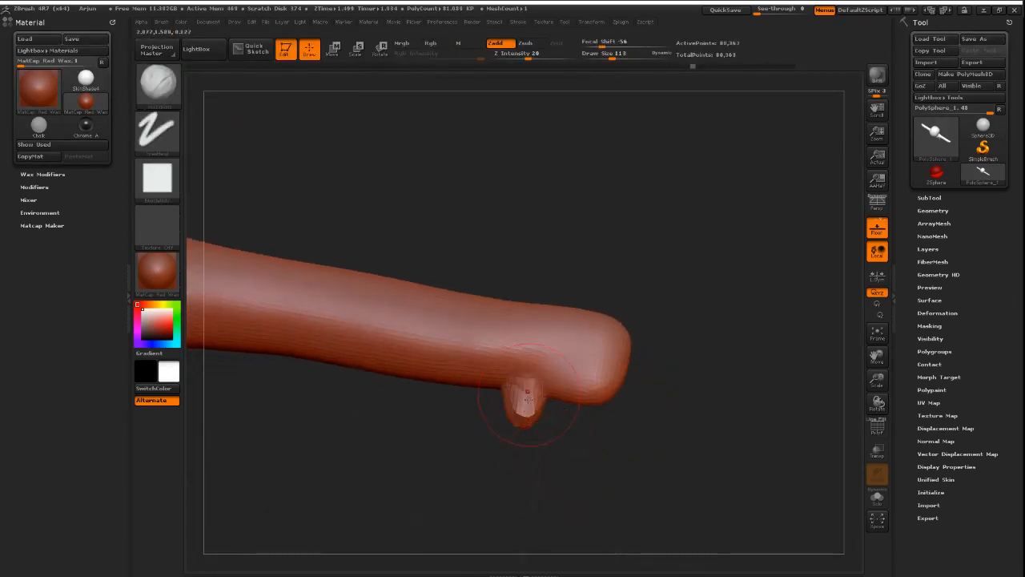
{"action": "left_click", "coordinate": [571, 473], "text": "ctrl+shift"}
{"action": "left_click_drag", "start_coordinate": [599, 438], "coordinate": [611, 429]}
{"action": "key", "text": "ctrl+shift+z"}
{"action": "key", "text": "ctrl+shift+z"}
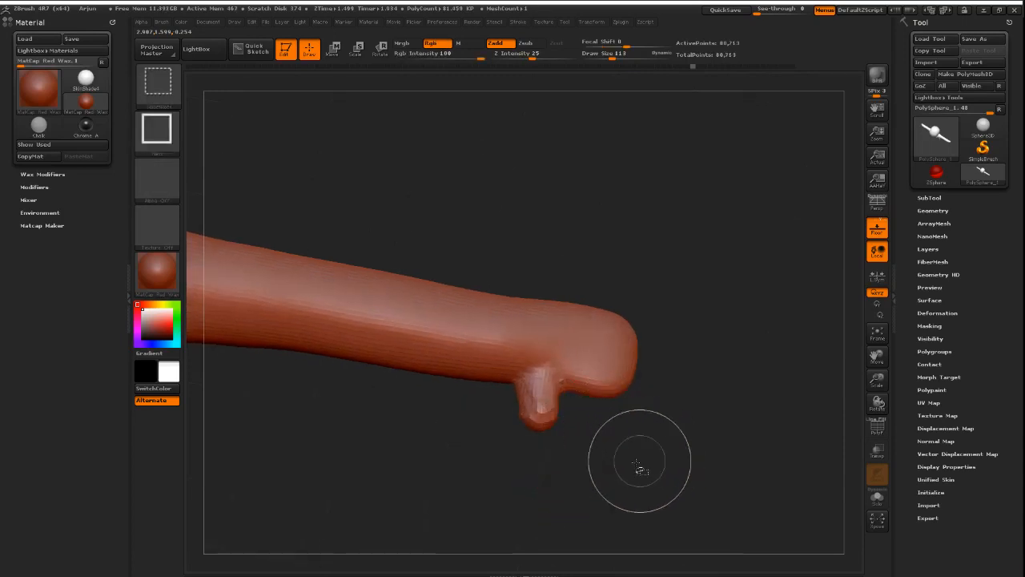
{"action": "key", "text": "ctrl+shift+z"}
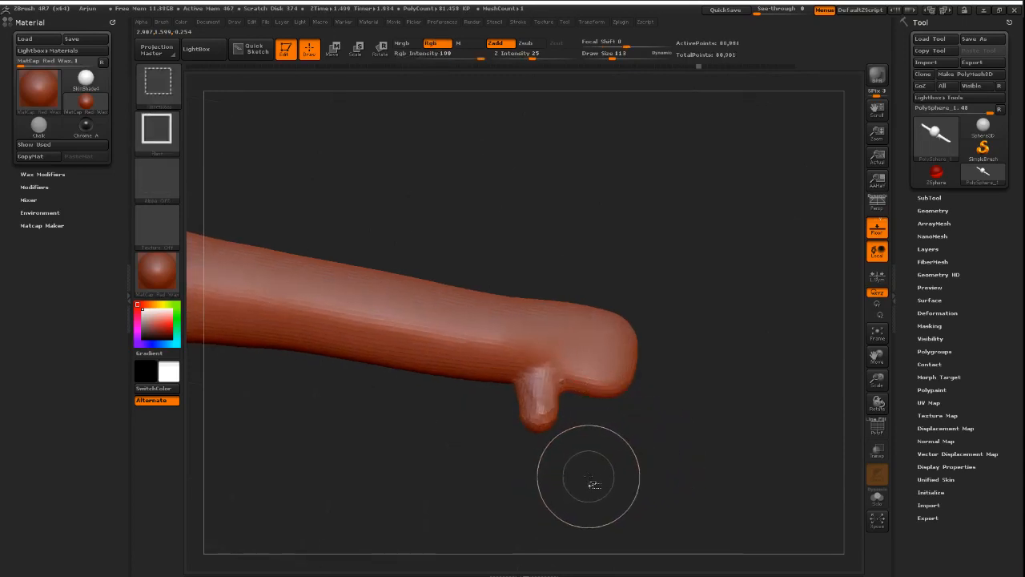
{"action": "left_click_drag", "start_coordinate": [606, 462], "coordinate": [609, 485]}
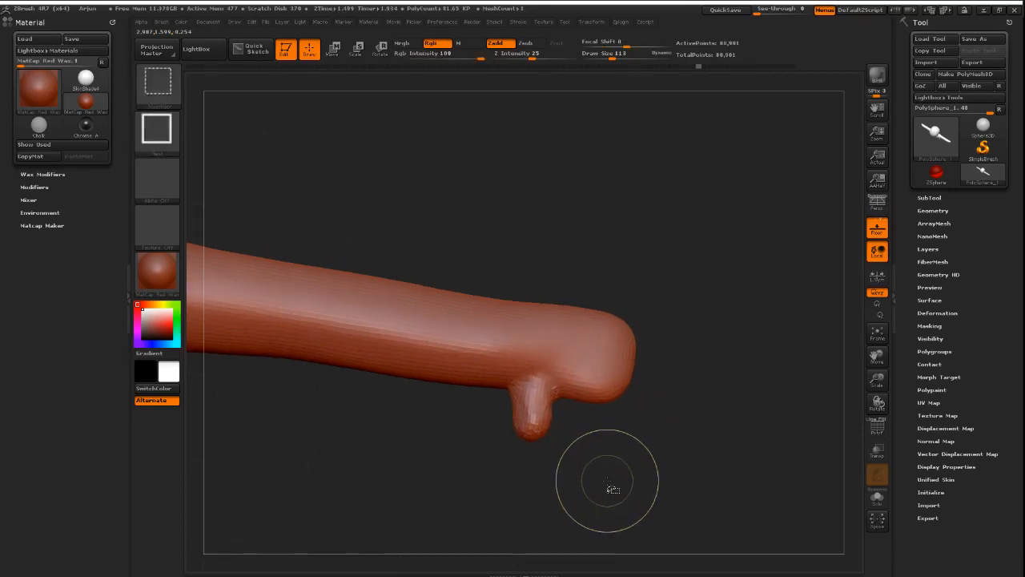
{"action": "key", "text": "ctrl+shift+z"}
{"action": "left_click_drag", "start_coordinate": [633, 450], "coordinate": [631, 451]}
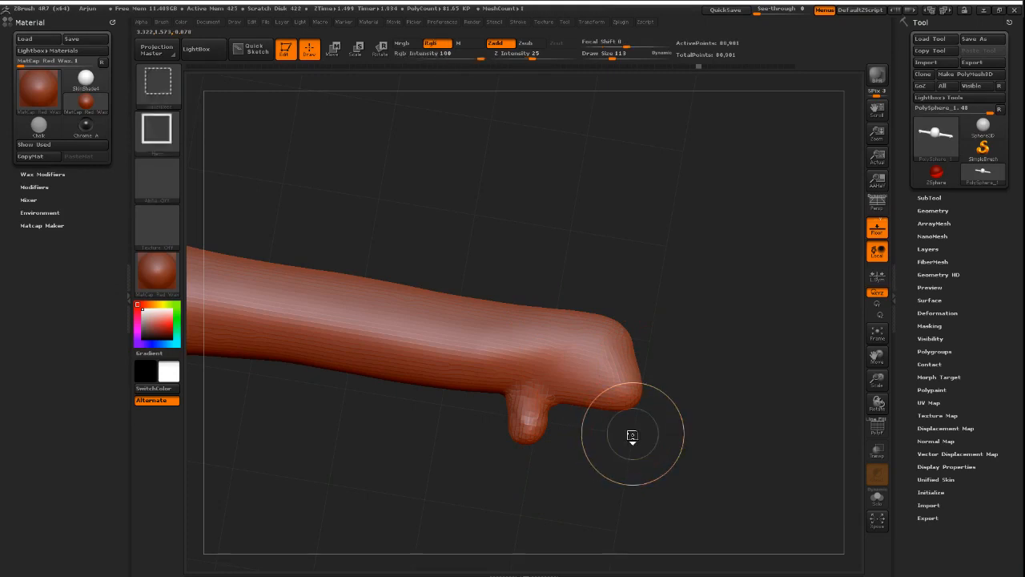
- Square off the finger end of the hand and define the wrist crease and palm on its underside
{"action": "mouse_move", "coordinate": [632, 435]}
{"action": "left_mouse_down", "text": "ctrl"}
{"action": "mouse_move", "coordinate": [627, 448]}
{"action": "mouse_move", "coordinate": [687, 391]}
{"action": "mouse_move", "coordinate": [702, 431]}
{"action": "left_mouse_up", "text": "ctrl"}
{"action": "left_click_drag", "start_coordinate": [623, 357], "coordinate": [615, 347]}
{"action": "mouse_move", "coordinate": [660, 409]}
{"action": "left_mouse_down"}
{"action": "mouse_move", "coordinate": [628, 306]}
{"action": "mouse_move", "coordinate": [680, 345]}
{"action": "mouse_move", "coordinate": [702, 433]}
{"action": "mouse_move", "coordinate": [668, 385]}
{"action": "mouse_move", "coordinate": [621, 465]}
{"action": "mouse_move", "coordinate": [640, 423]}
{"action": "mouse_move", "coordinate": [683, 368]}
{"action": "mouse_move", "coordinate": [697, 376]}
{"action": "mouse_move", "coordinate": [710, 347]}
{"action": "left_mouse_up"}
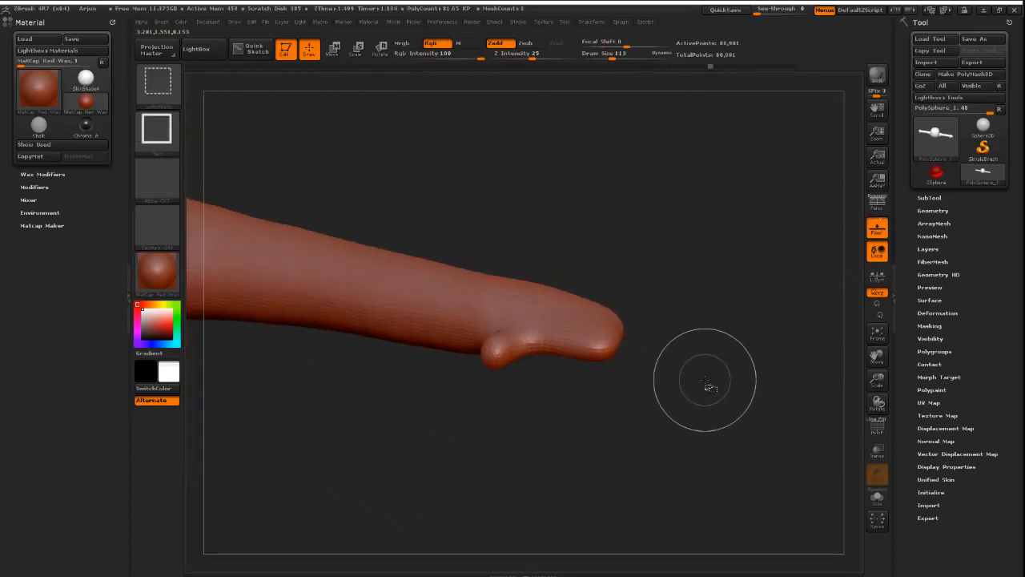
{"action": "key", "text": "ctrl+shift+z"}
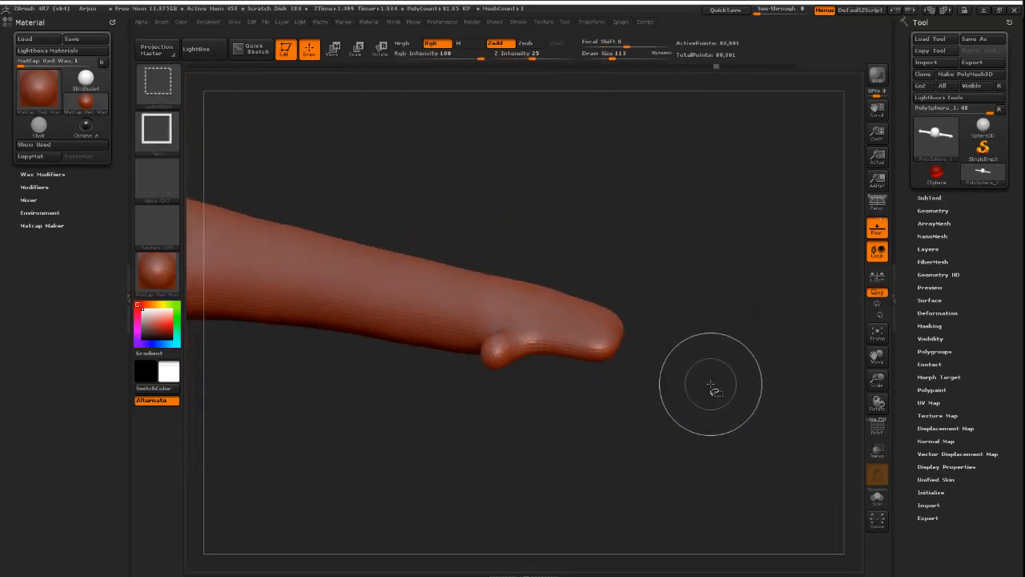
{"action": "mouse_move", "coordinate": [700, 374]}
{"action": "left_mouse_down"}
{"action": "mouse_move", "coordinate": [680, 268]}
{"action": "mouse_move", "coordinate": [697, 325]}
{"action": "left_mouse_up"}
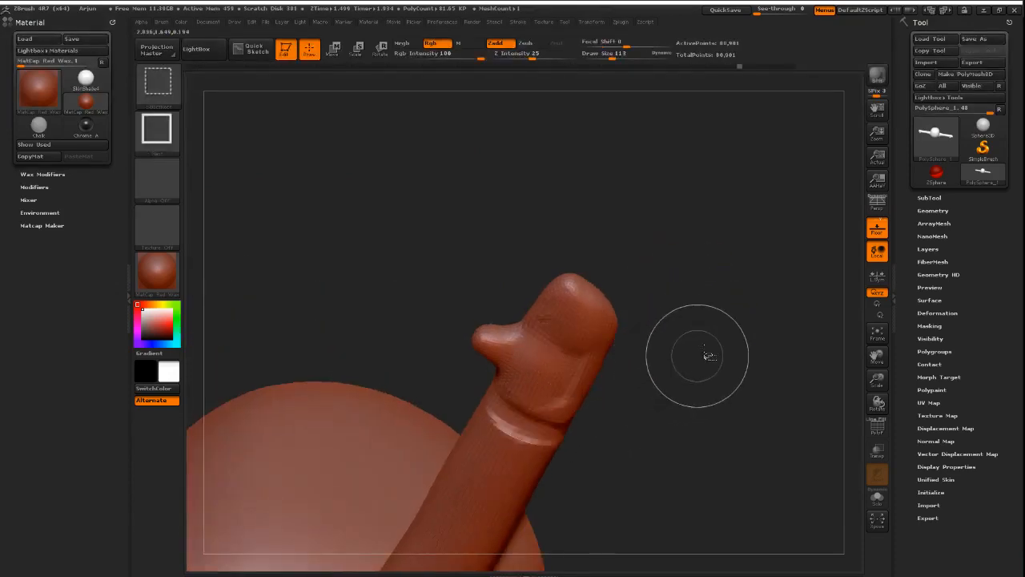
{"action": "mouse_move", "coordinate": [703, 345]}
{"action": "left_mouse_down"}
{"action": "mouse_move", "coordinate": [709, 314]}
{"action": "mouse_move", "coordinate": [754, 338]}
{"action": "left_mouse_up"}
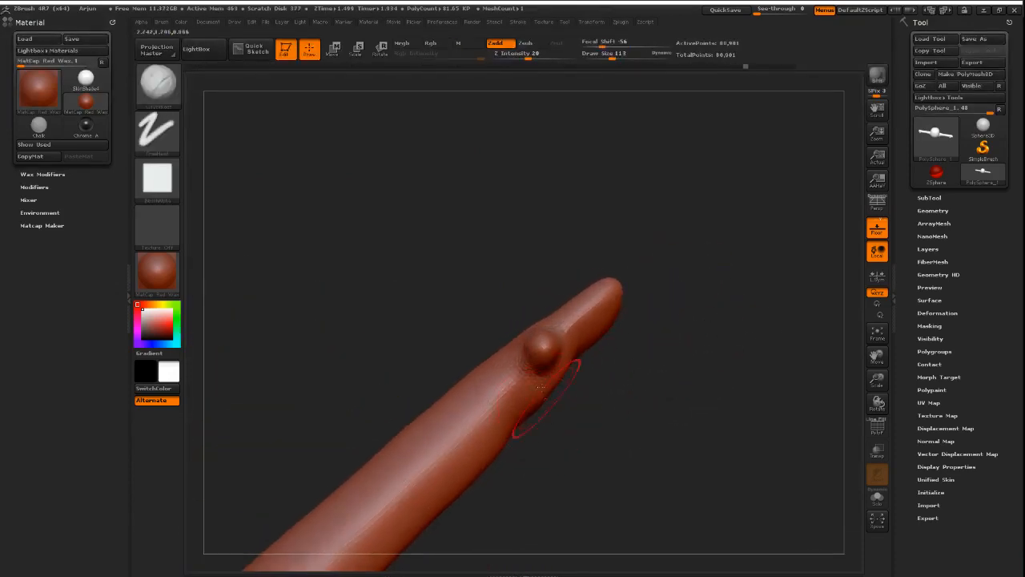
{"action": "left_click_drag", "start_coordinate": [546, 410], "coordinate": [528, 385]}
{"action": "left_click_drag", "start_coordinate": [606, 390], "coordinate": [652, 428]}
{"action": "key", "text": "b"}
{"action": "key", "text": "s"}
{"action": "key", "text": "t"}
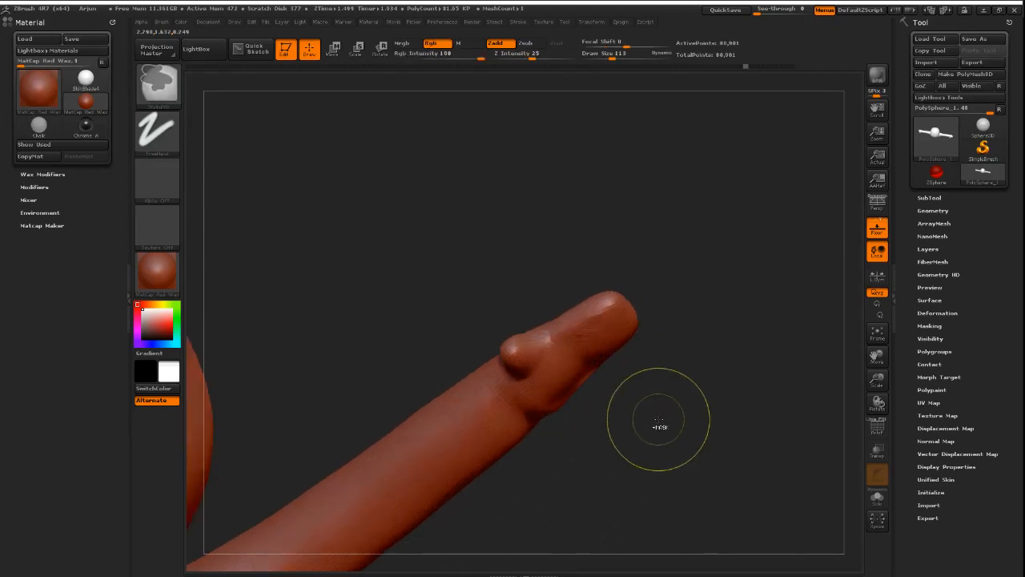
{"action": "key", "text": "ctrl+z"}
{"action": "left_click_drag", "start_coordinate": [724, 389], "coordinate": [675, 418]}
{"action": "left_click_drag", "start_coordinate": [731, 345], "coordinate": [686, 376]}
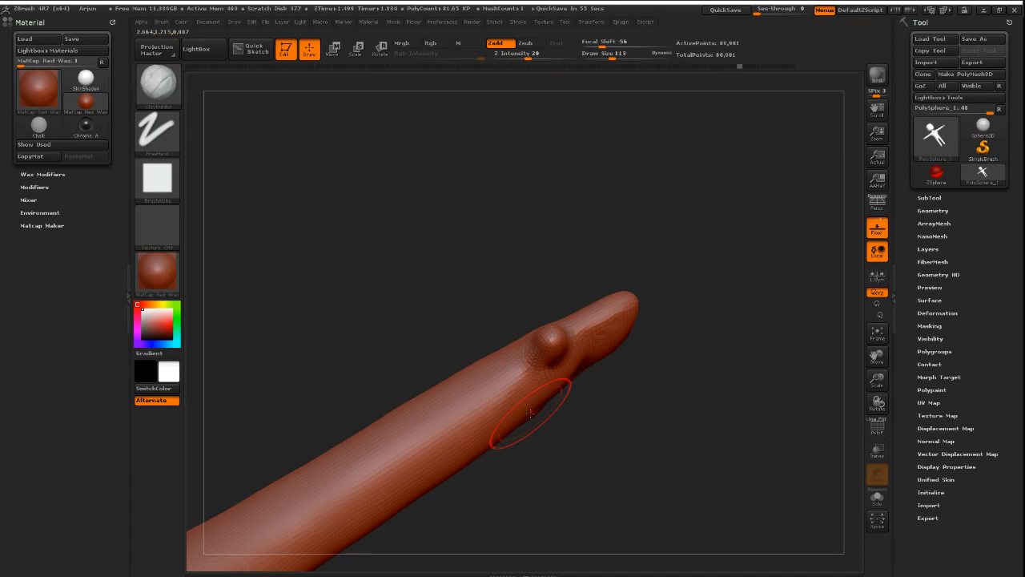
- Add clay strokes across the wrist below the thumb and smooth them into the heel of the palm
{"action": "left_click_drag", "start_coordinate": [671, 406], "coordinate": [625, 403]}
{"action": "left_click", "coordinate": [633, 400], "text": "ctrl+shift"}
{"action": "left_click", "coordinate": [633, 388], "text": "ctrl+shift"}
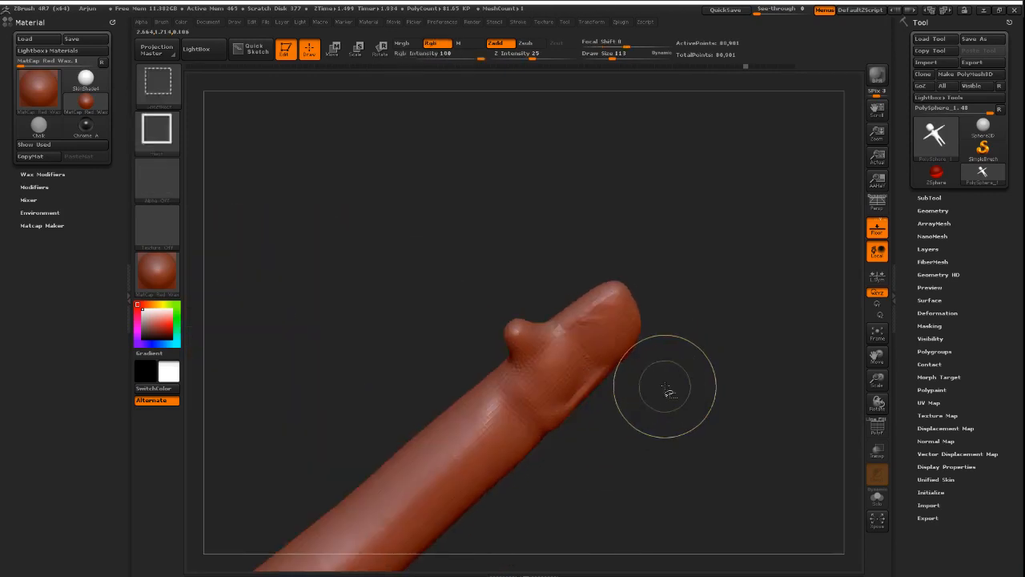
{"action": "left_click_drag", "start_coordinate": [673, 392], "coordinate": [683, 380]}
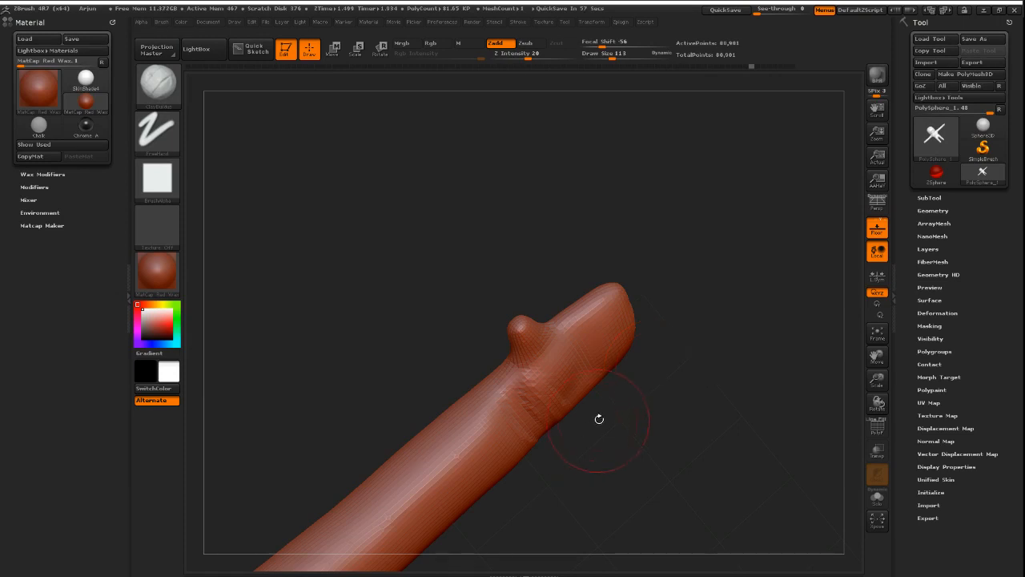
{"action": "key", "text": "ctrl+shift"}
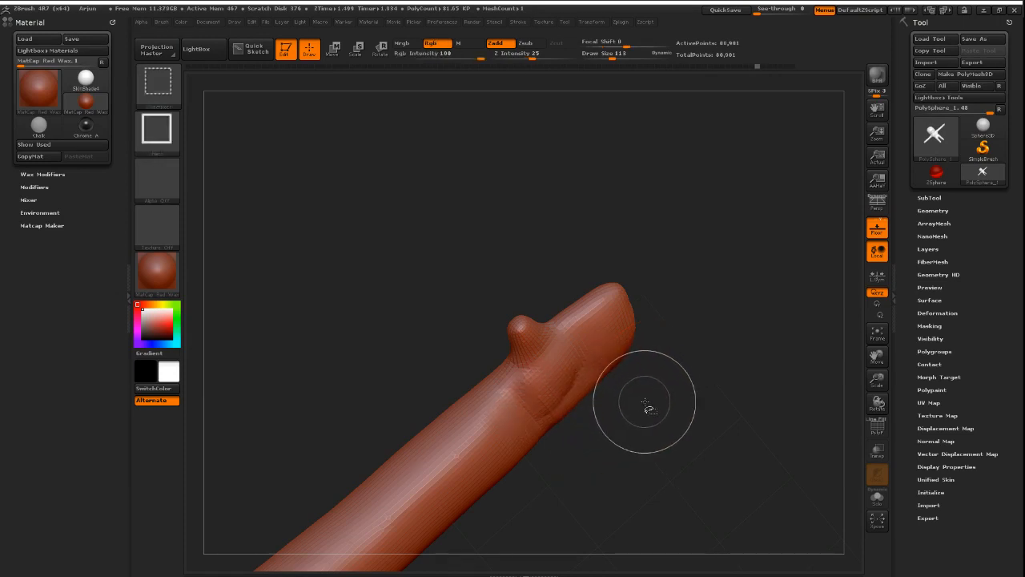
- Build up the rounded muscle mass at the thumb's base and smooth it into the palm and wrist
{"action": "key", "text": "ctrl+shift+z"}
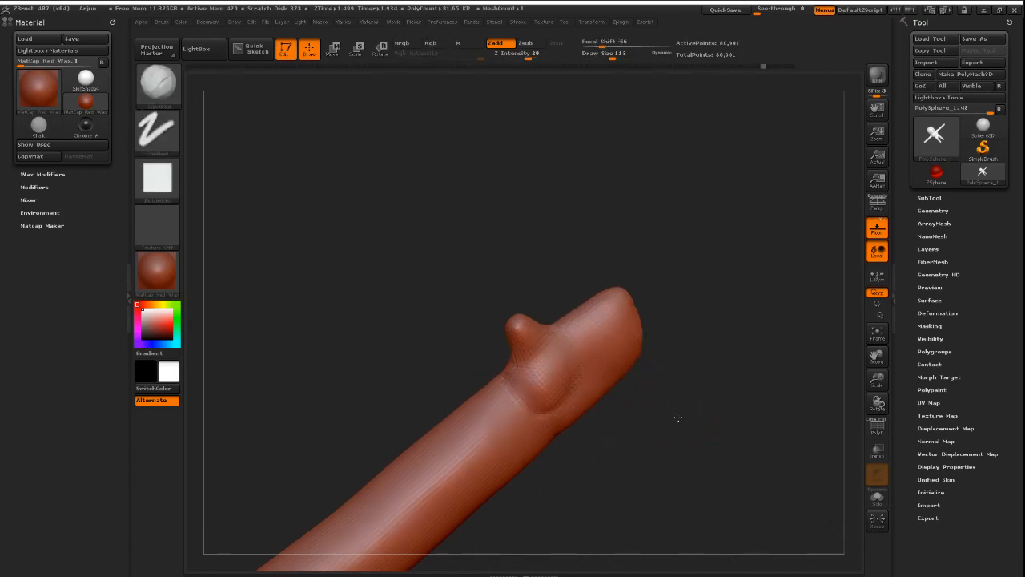
{"action": "key", "text": "ctrl+shift+z"}
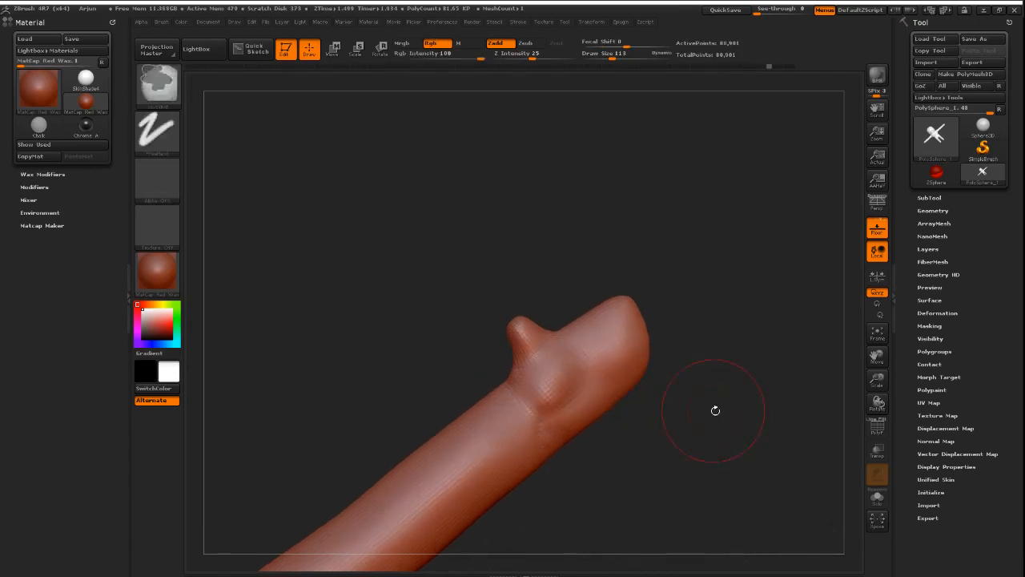
{"action": "key", "text": "ctrl+shift+z"}
{"action": "key", "text": "ctrl+shift+z"}
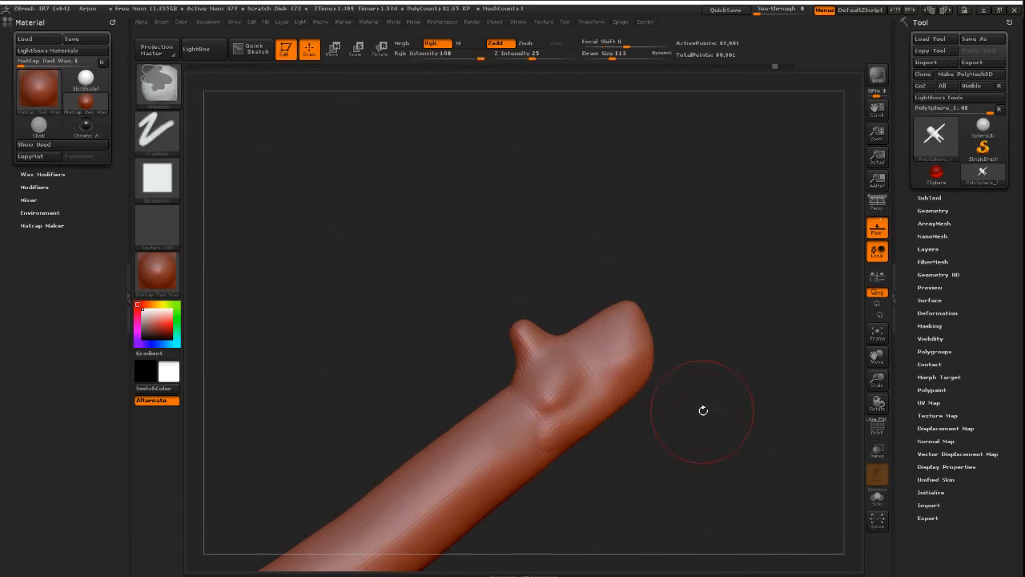
{"action": "key", "text": "ctrl+shift"}
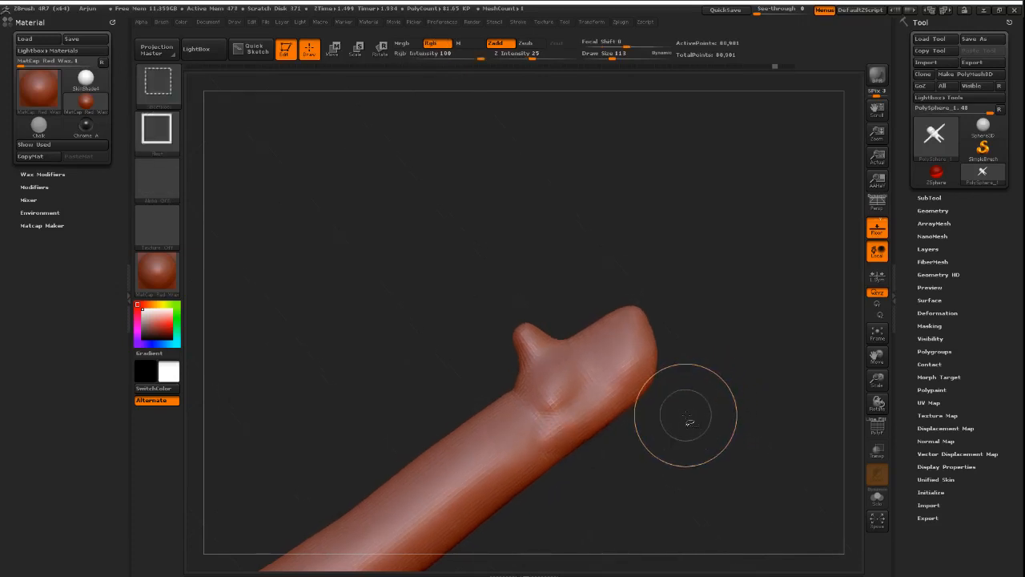
{"action": "mouse_move", "coordinate": [711, 416]}
{"action": "left_mouse_down"}
{"action": "mouse_move", "coordinate": [688, 370]}
{"action": "mouse_move", "coordinate": [710, 403]}
{"action": "mouse_move", "coordinate": [699, 374]}
{"action": "mouse_move", "coordinate": [688, 421]}
{"action": "mouse_move", "coordinate": [712, 451]}
{"action": "mouse_move", "coordinate": [736, 441]}
{"action": "mouse_move", "coordinate": [695, 374]}
{"action": "mouse_move", "coordinate": [665, 394]}
{"action": "mouse_move", "coordinate": [712, 405]}
{"action": "left_mouse_up"}
{"action": "key", "text": "ctrl+shift"}
{"action": "key", "text": "ctrl+shift"}
{"action": "key", "text": "ctrl"}
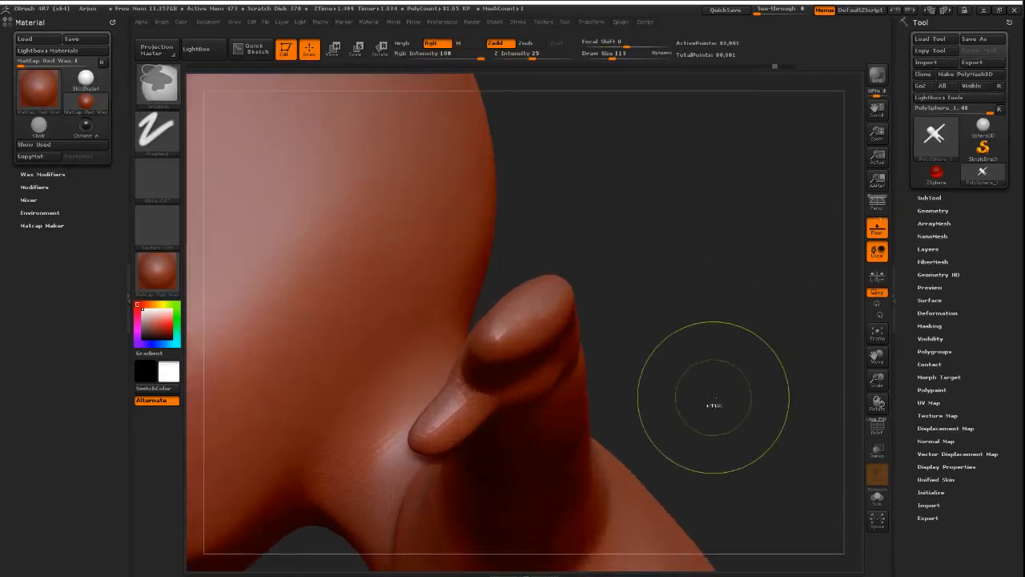
- Refine the thumb with the ClayBuildup brush and smoothing, blending its widened base into the side of the hand
{"action": "mouse_move", "coordinate": [681, 409]}
{"action": "right_mouse_down"}
{"action": "mouse_move", "coordinate": [673, 399]}
{"action": "mouse_move", "coordinate": [676, 411]}
{"action": "right_mouse_up"}
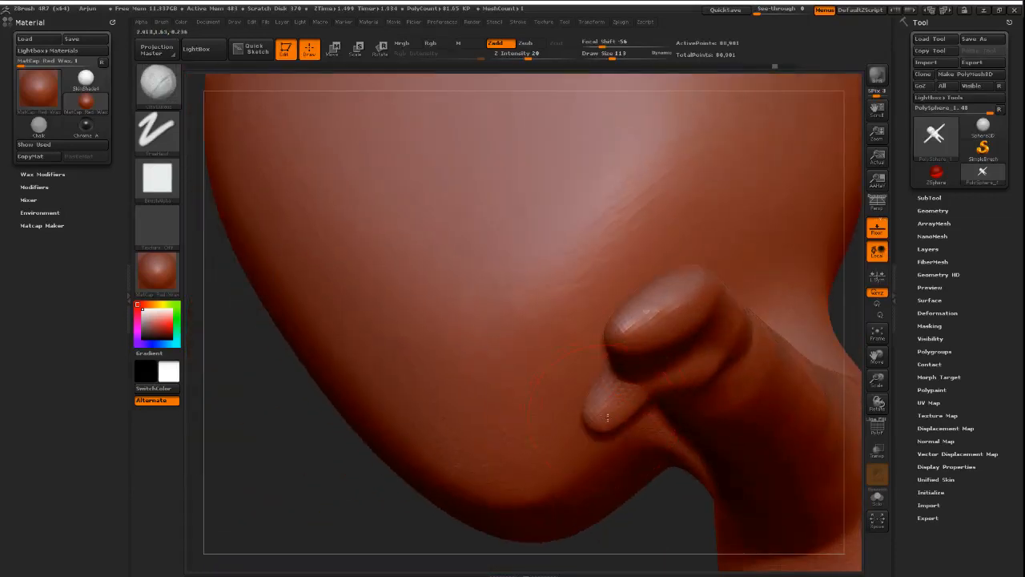
{"action": "mouse_move", "coordinate": [607, 417]}
{"action": "right_mouse_down"}
{"action": "mouse_move", "coordinate": [614, 425]}
{"action": "mouse_move", "coordinate": [587, 400]}
{"action": "right_mouse_up"}
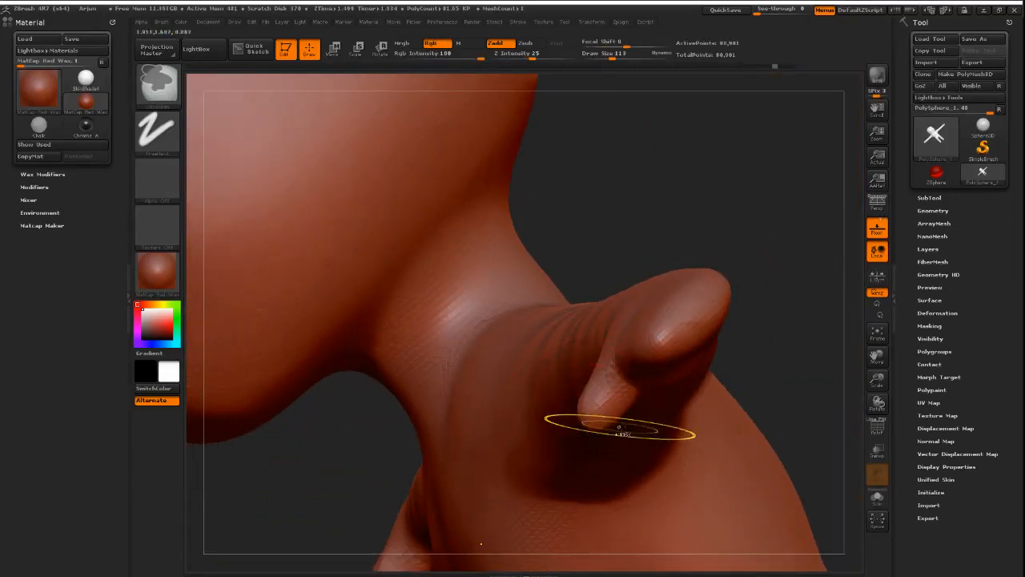
{"action": "key", "text": "b"}
{"action": "key", "text": "c"}
{"action": "key", "text": "b"}
{"action": "mouse_move", "coordinate": [721, 364]}
{"action": "right_mouse_down"}
{"action": "mouse_move", "coordinate": [533, 363]}
{"action": "mouse_move", "coordinate": [123, 252]}
{"action": "right_mouse_up"}
{"action": "right_click_drag", "start_coordinate": [625, 405], "coordinate": [143, 329], "text": "alt"}
{"action": "right_click_drag", "start_coordinate": [403, 403], "coordinate": [382, 425]}
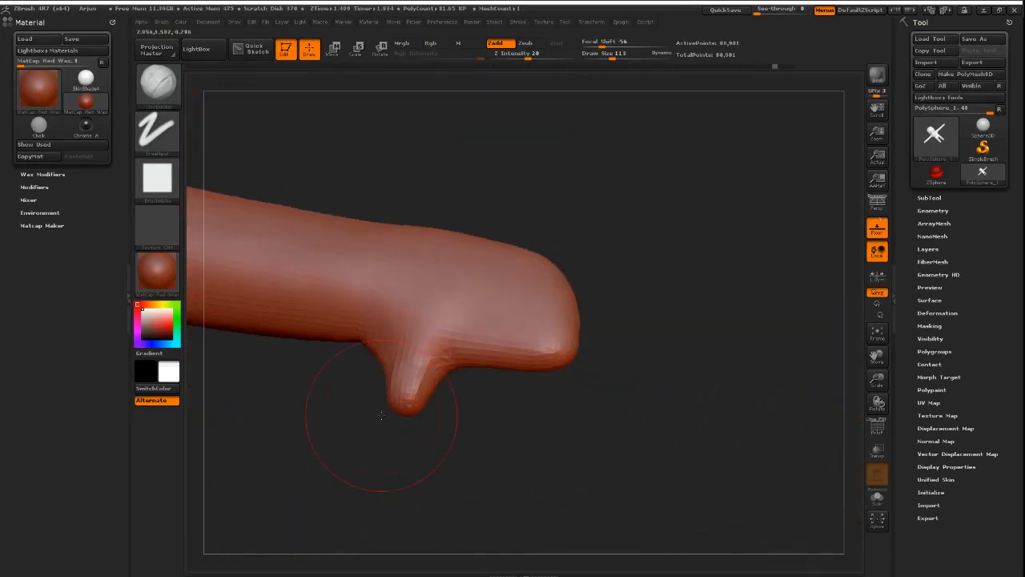
- Switch to the Arjun reference artwork to check the hand and forearm design
{"action": "key", "text": "alt+Tab"}
{"action": "key", "text": "alt+Tab"}
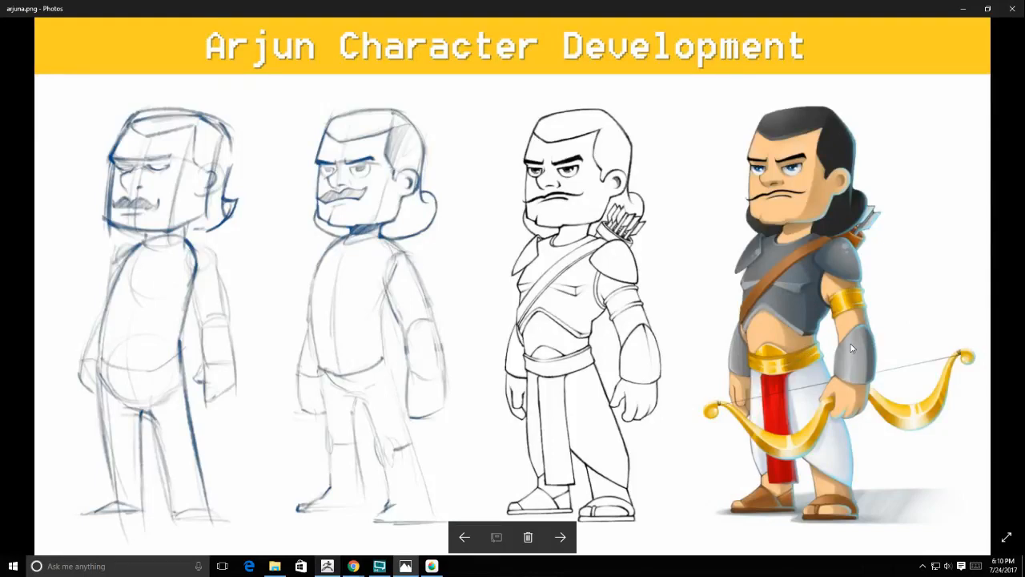
- Switch back to ZBrush and step back and forth through the edit history of the thumb's shaping
{"action": "key", "text": "alt+Tab"}
{"action": "key", "text": "alt+Tab"}
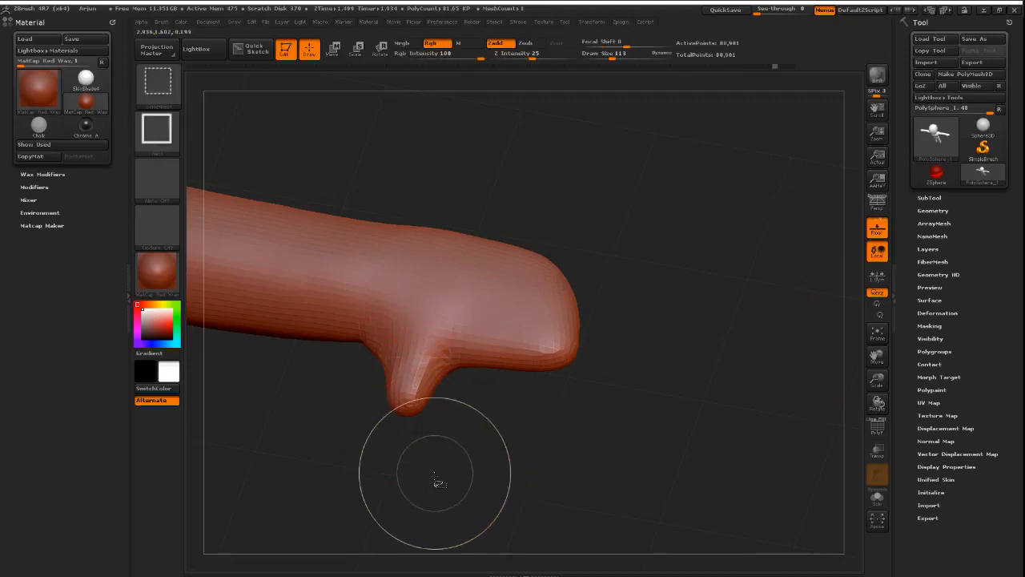
{"action": "key", "text": "ctrl+shift+z"}
{"action": "key", "text": "ctrl+shift+z"}
{"action": "mouse_move", "coordinate": [531, 440]}
{"action": "left_mouse_down"}
{"action": "mouse_move", "coordinate": [529, 417]}
{"action": "mouse_move", "coordinate": [489, 389]}
{"action": "mouse_move", "coordinate": [410, 426]}
{"action": "left_mouse_up"}
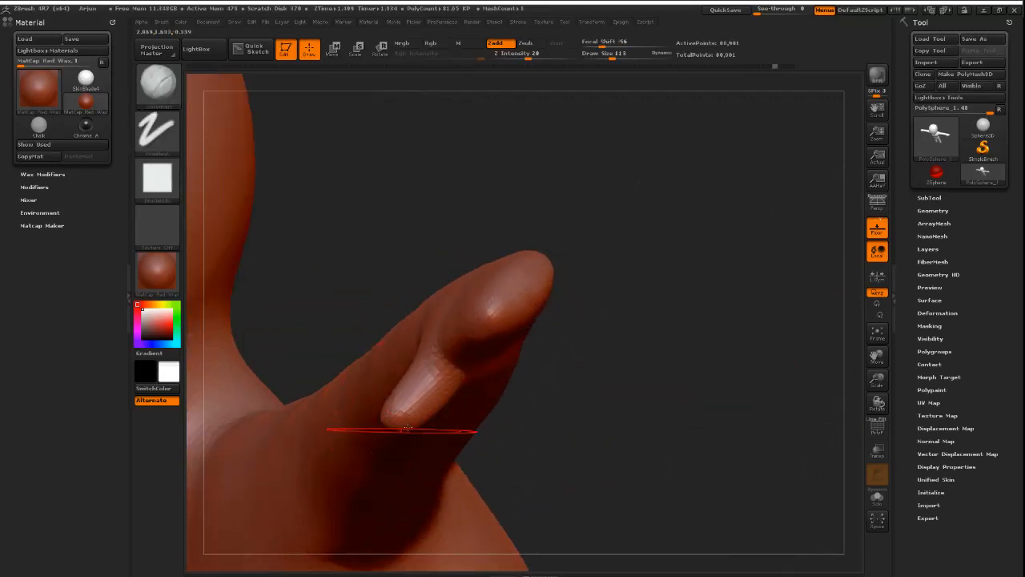
{"action": "key", "text": "ctrl+z"}
{"action": "key", "text": "ctrl+z"}
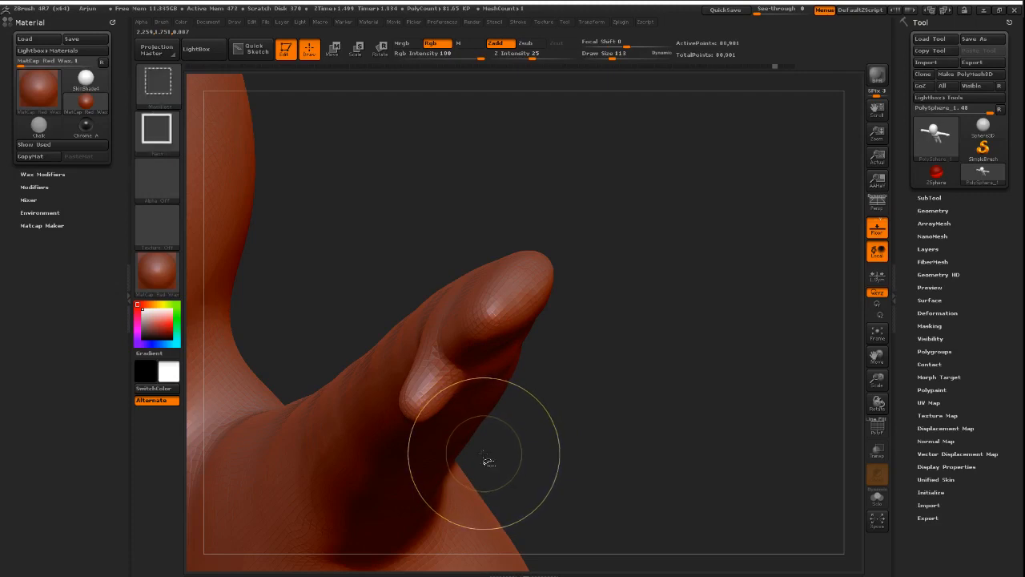
{"action": "key", "text": "ctrl+shift+z"}
{"action": "key", "text": "ctrl+shift+z"}
{"action": "key", "text": "ctrl+shift+z"}
{"action": "key", "text": "ctrl+shift+z"}
{"action": "key", "text": "ctrl+shift+z"}
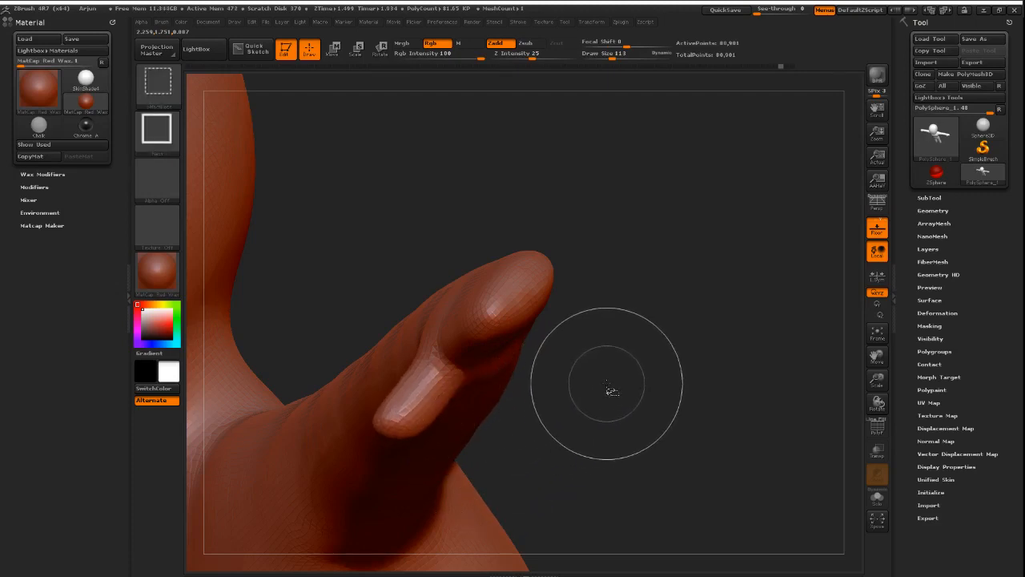
- Replay the edit history of the hand's lengthening and examine the thumb, forearm and full figure from several angles
{"action": "left_click_drag", "start_coordinate": [625, 380], "coordinate": [670, 405]}
{"action": "right_click_drag", "start_coordinate": [670, 405], "coordinate": [542, 392], "text": "ctrl"}
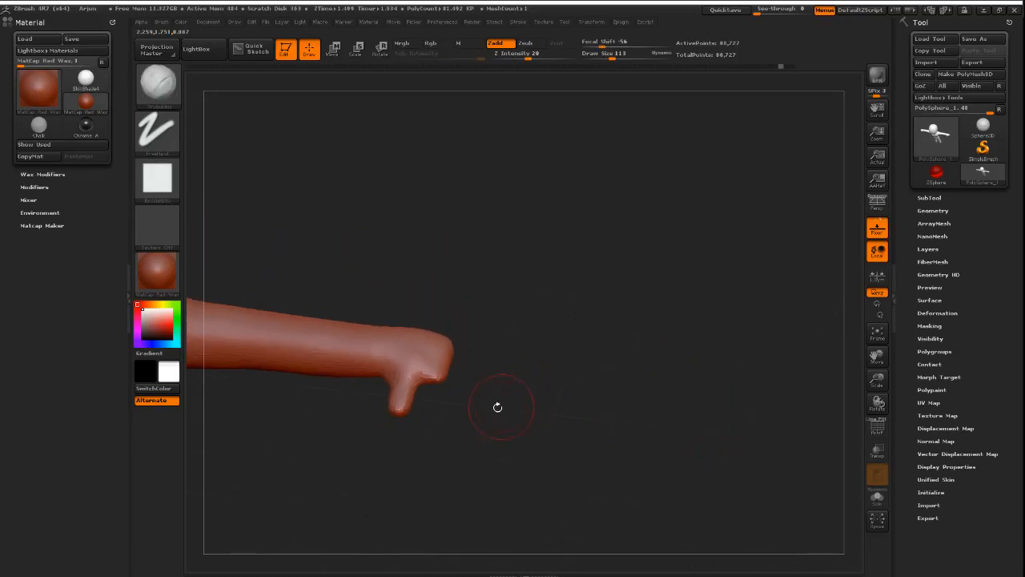
{"action": "left_click_drag", "start_coordinate": [499, 408], "coordinate": [591, 412]}
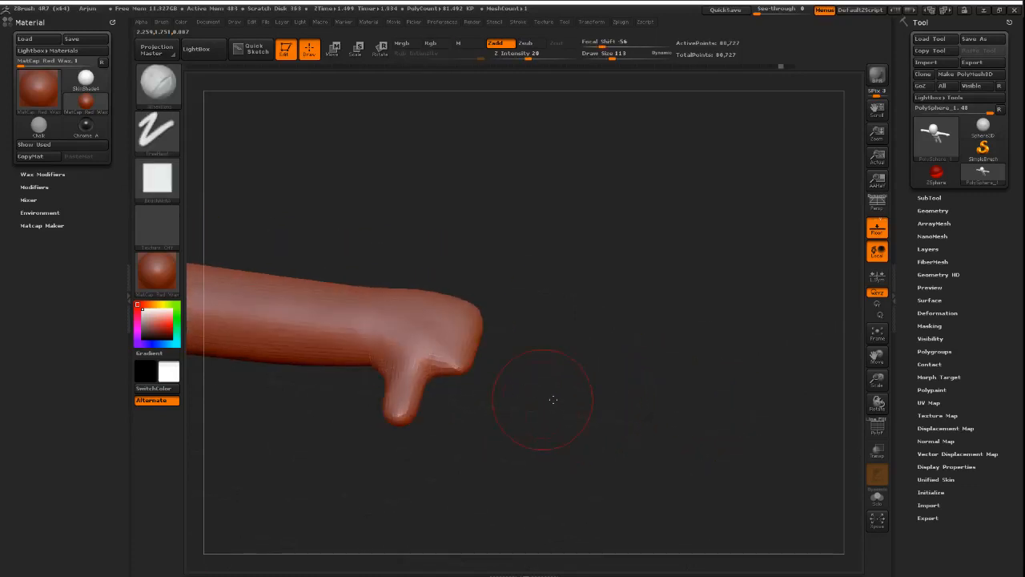
{"action": "right_click_drag", "start_coordinate": [550, 400], "coordinate": [648, 394], "text": "alt"}
{"action": "right_click_drag", "start_coordinate": [726, 387], "coordinate": [651, 376], "text": "ctrl"}
{"action": "right_click_drag", "start_coordinate": [338, 396], "coordinate": [514, 410], "text": "alt"}
{"action": "right_click_drag", "start_coordinate": [747, 396], "coordinate": [414, 404], "text": "alt"}
{"action": "right_click_drag", "start_coordinate": [560, 385], "coordinate": [554, 363], "text": "ctrl"}
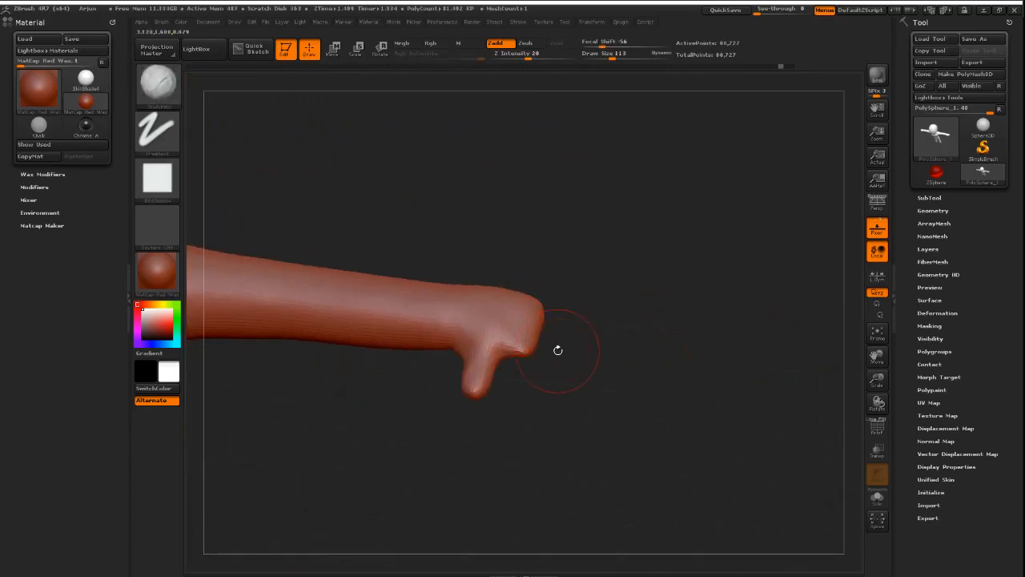
{"action": "left_click", "coordinate": [560, 353], "text": "ctrl+shift"}
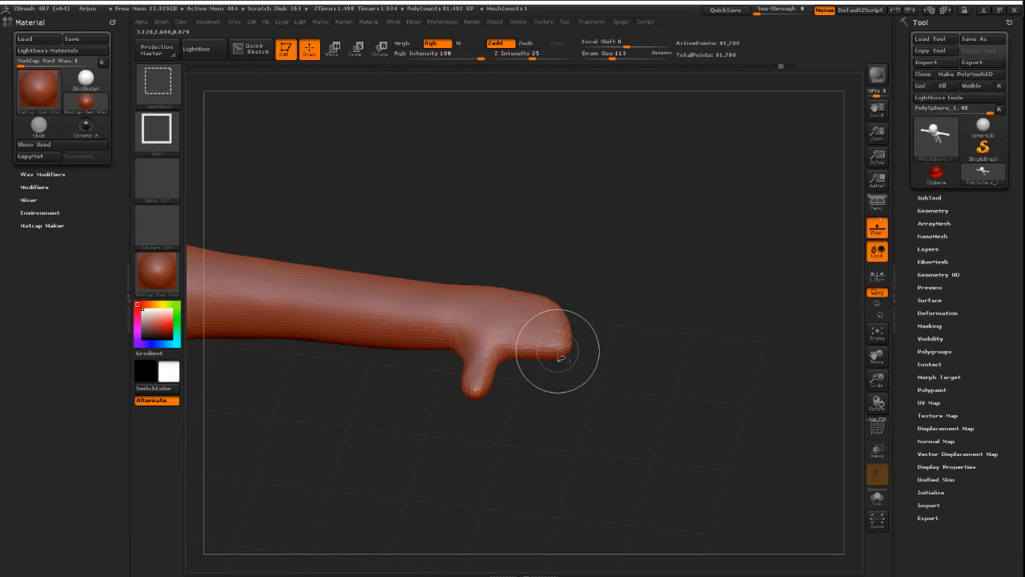
{"action": "mouse_move", "coordinate": [400, 424]}
{"action": "right_mouse_down", "text": "alt"}
{"action": "mouse_move", "coordinate": [606, 380]}
{"action": "mouse_move", "coordinate": [693, 378]}
{"action": "right_mouse_up", "text": "alt"}
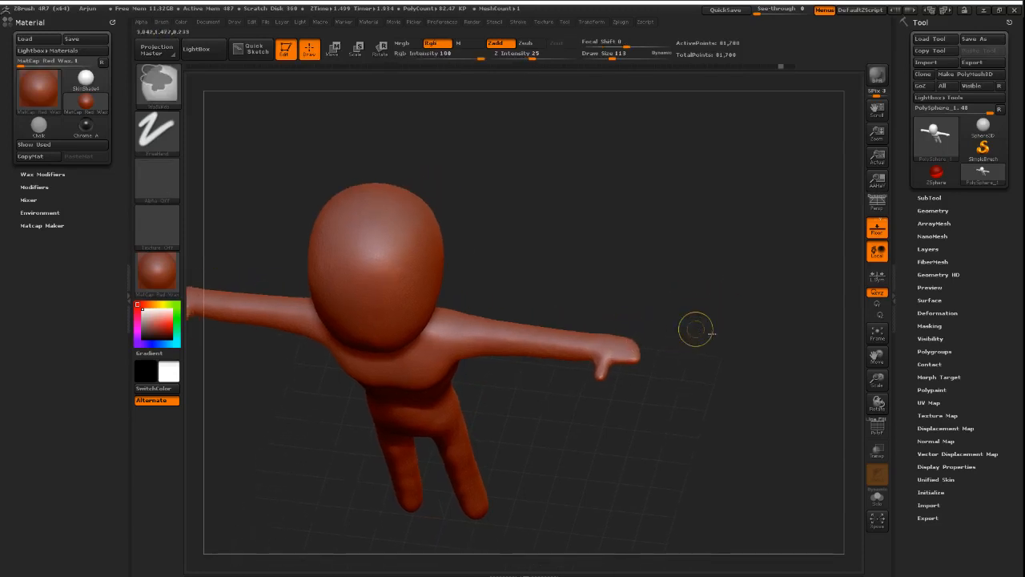
{"action": "mouse_move", "coordinate": [695, 329]}
{"action": "right_mouse_down", "text": "ctrl"}
{"action": "mouse_move", "coordinate": [766, 366]}
{"action": "mouse_move", "coordinate": [595, 371]}
{"action": "mouse_move", "coordinate": [755, 324]}
{"action": "mouse_move", "coordinate": [755, 334]}
{"action": "right_mouse_up", "text": "ctrl"}
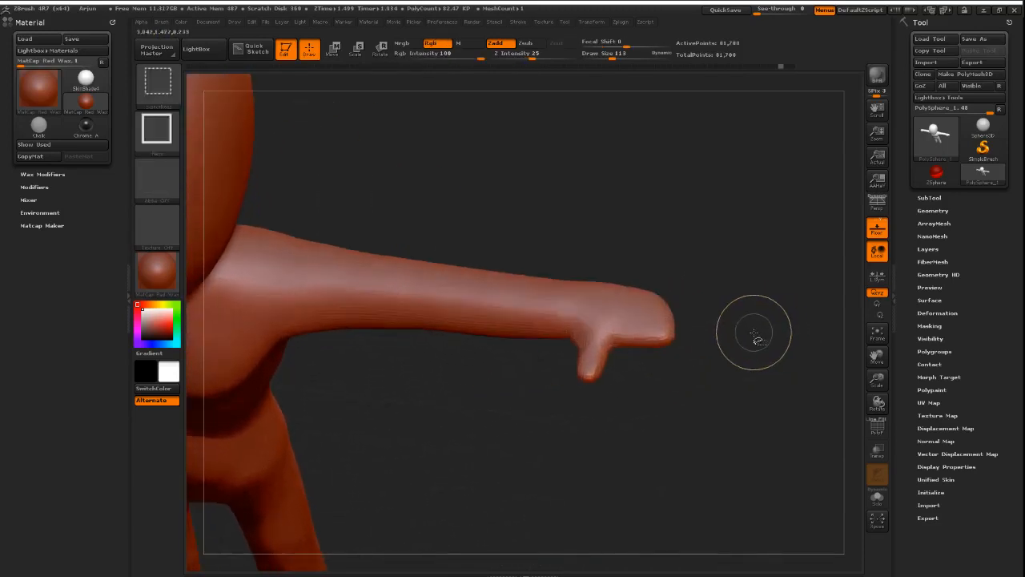
- Redo the mask covering the outstretched arm up to the shoulder and its softened edge, and clear the mask
{"action": "key", "text": "ctrl+shift+z"}
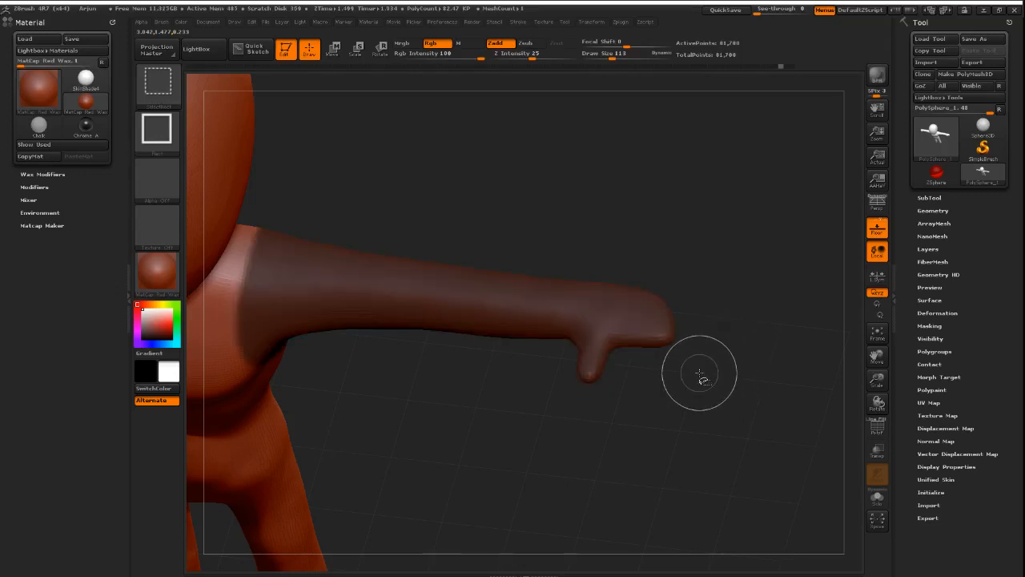
{"action": "key", "text": "ctrl+shift+z"}
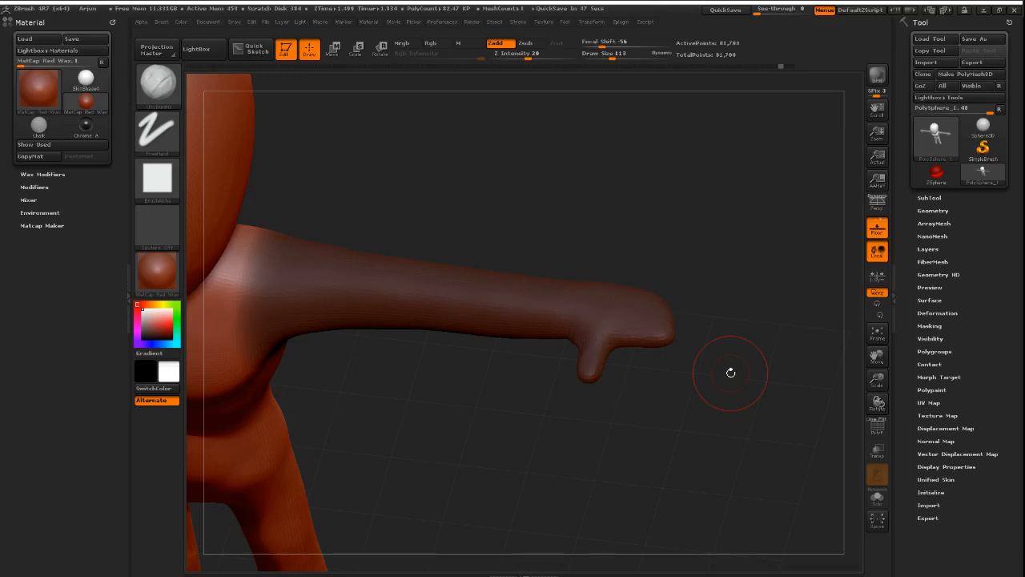
{"action": "key", "text": "ctrl+shift"}
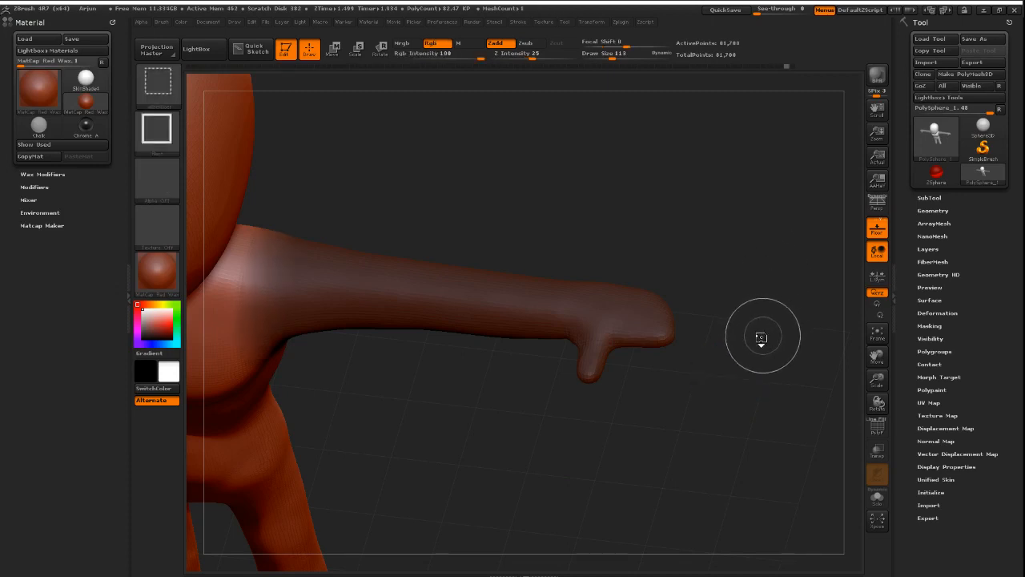
{"action": "left_click_drag", "start_coordinate": [767, 333], "coordinate": [703, 313], "text": "ctrl"}
- Undo the rough clay strokes on the upper legs and frame the whole figure from the front
{"action": "key", "text": "ctrl+z"}
{"action": "key", "text": "ctrl+z"}
{"action": "key", "text": "ctrl+z"}
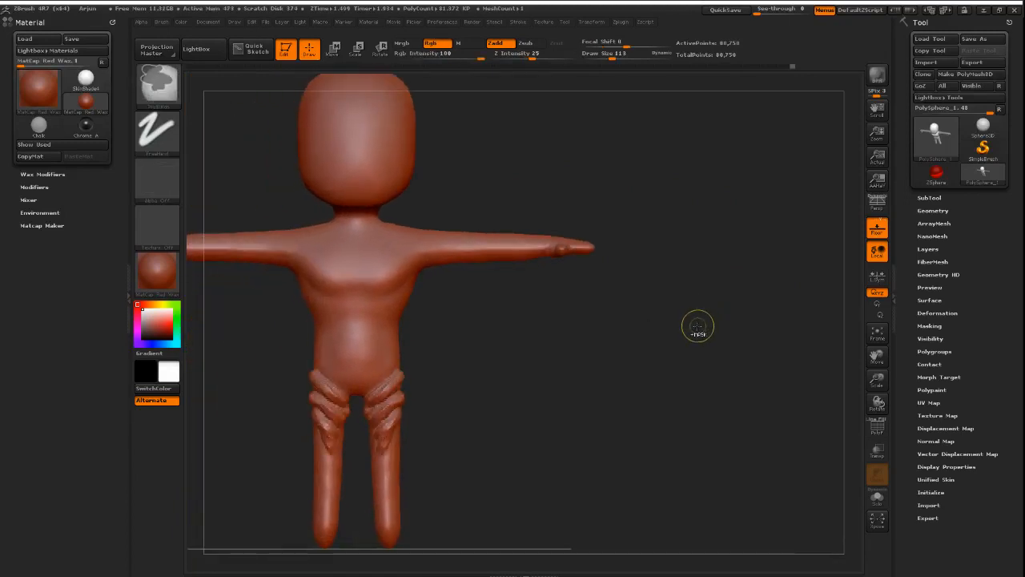
{"action": "mouse_move", "coordinate": [559, 336]}
{"action": "left_mouse_down", "text": "alt"}
{"action": "mouse_move", "coordinate": [657, 330]}
{"action": "mouse_move", "coordinate": [738, 359]}
{"action": "mouse_move", "coordinate": [687, 361]}
{"action": "mouse_move", "coordinate": [760, 355]}
{"action": "mouse_move", "coordinate": [657, 356]}
{"action": "mouse_move", "coordinate": [721, 352]}
{"action": "mouse_move", "coordinate": [678, 354]}
{"action": "left_mouse_up", "text": "alt"}
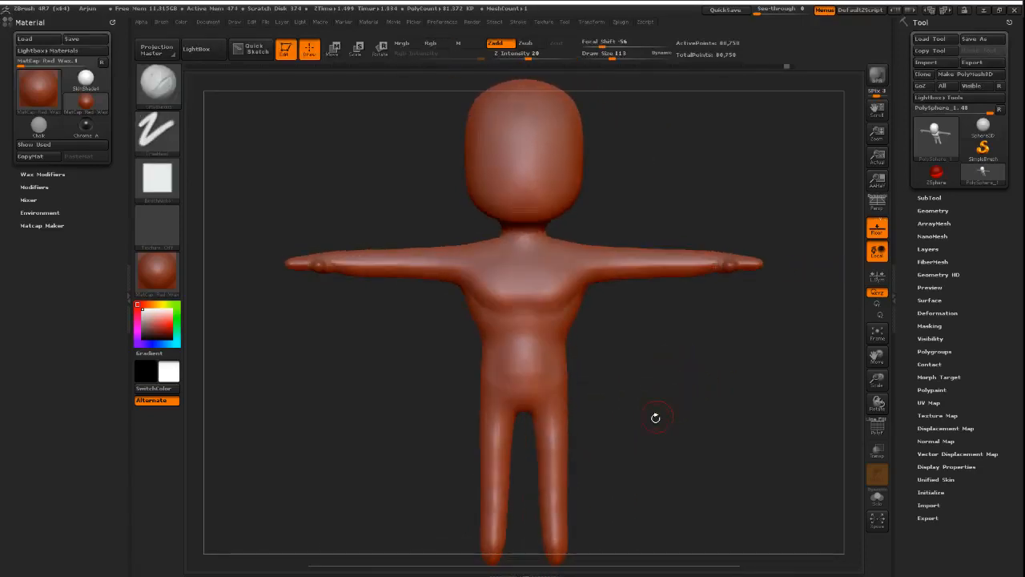
{"action": "left_click_drag", "start_coordinate": [679, 389], "coordinate": [687, 403], "text": "alt"}
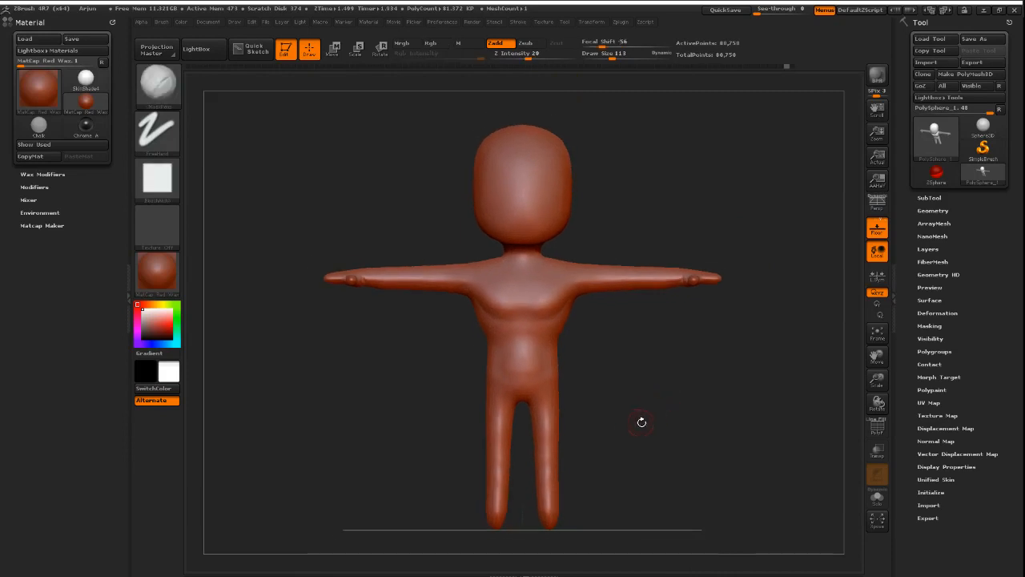
- Switch to the Arjun reference artwork to examine the character's body, legs and feet
{"action": "key", "text": "super+Tab"}
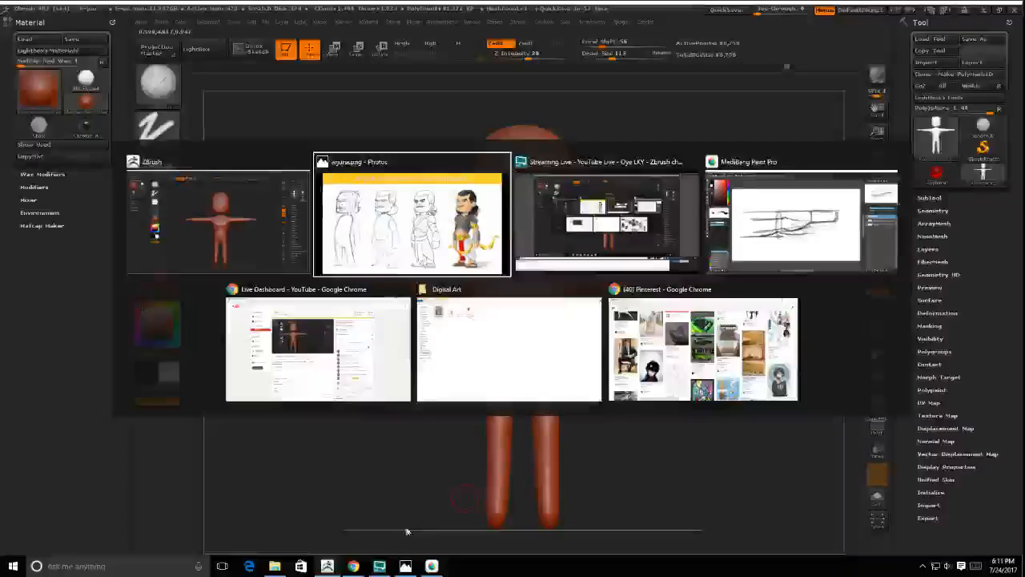
{"action": "key", "text": "Return"}
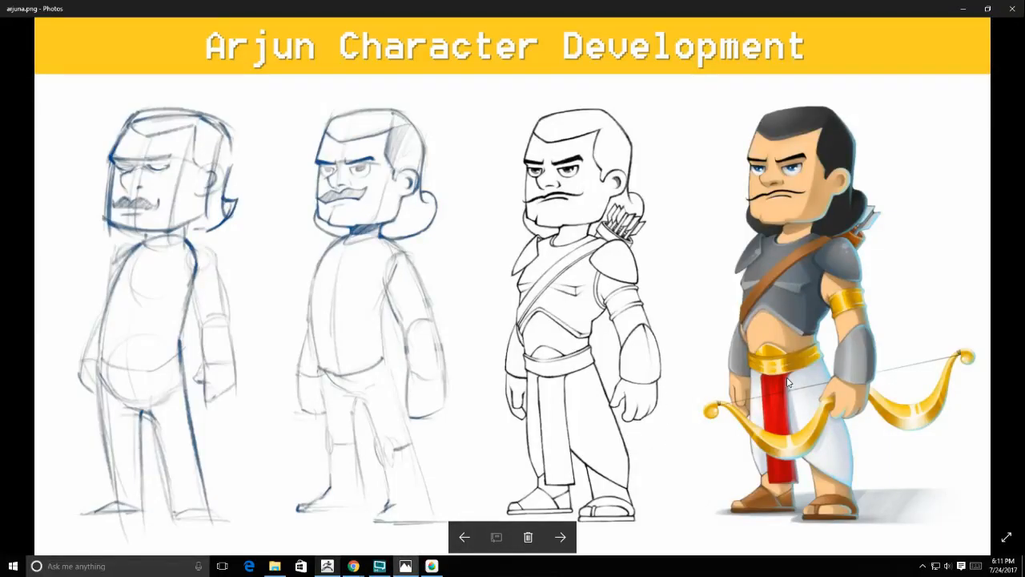
{"action": "mouse_move", "coordinate": [353, 565]}
{"action": "left_click", "coordinate": [440, 512]}
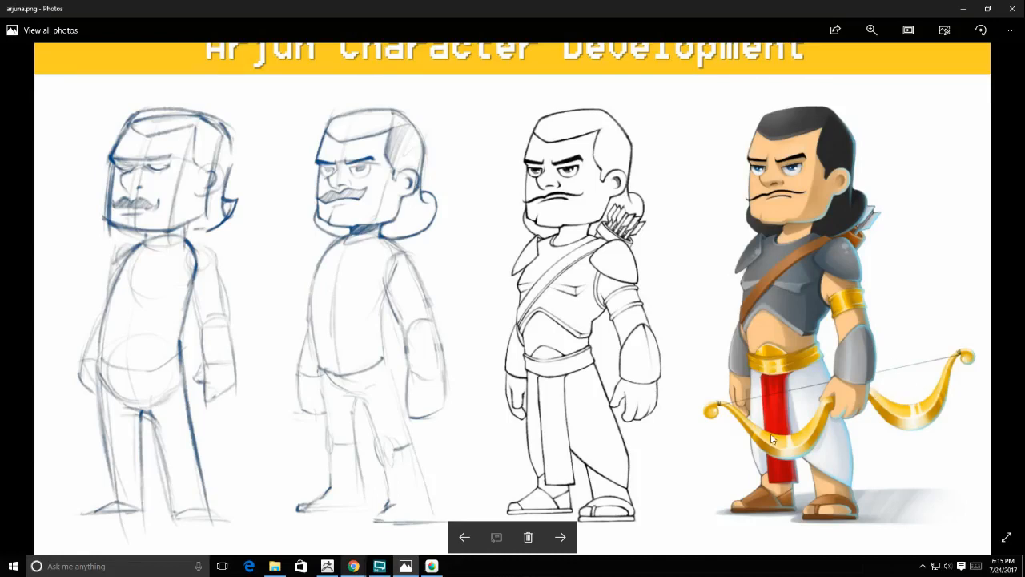
- Switch to Pinterest in Chrome and search for "feet"
{"action": "left_click", "coordinate": [351, 565]}
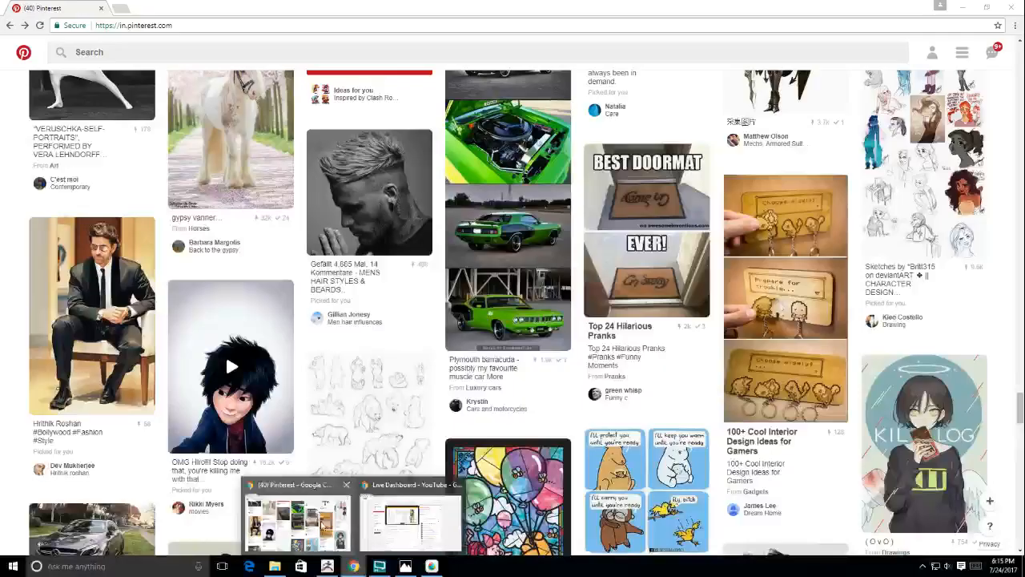
{"action": "left_click", "coordinate": [298, 519]}
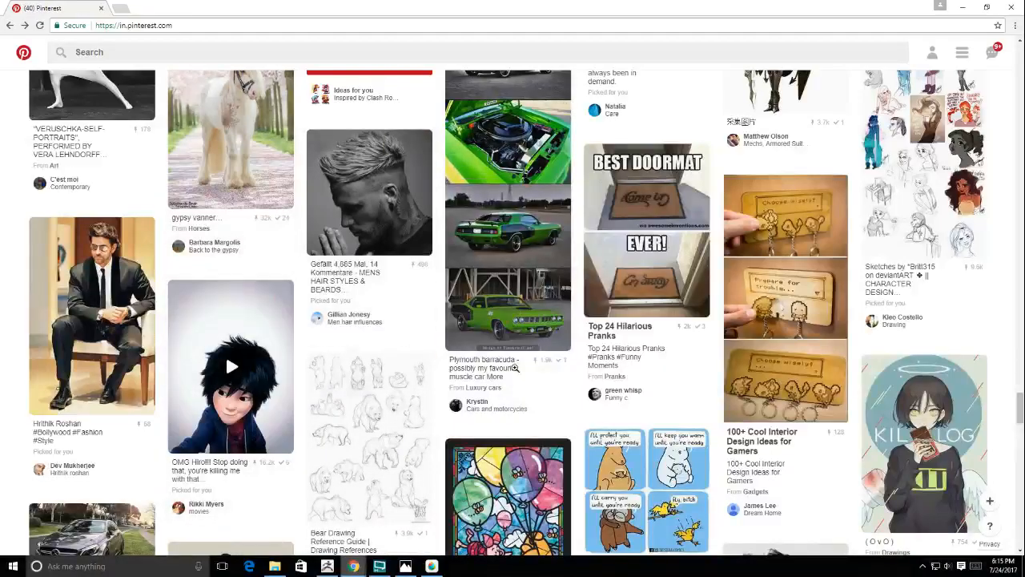
{"action": "left_click", "coordinate": [156, 55]}
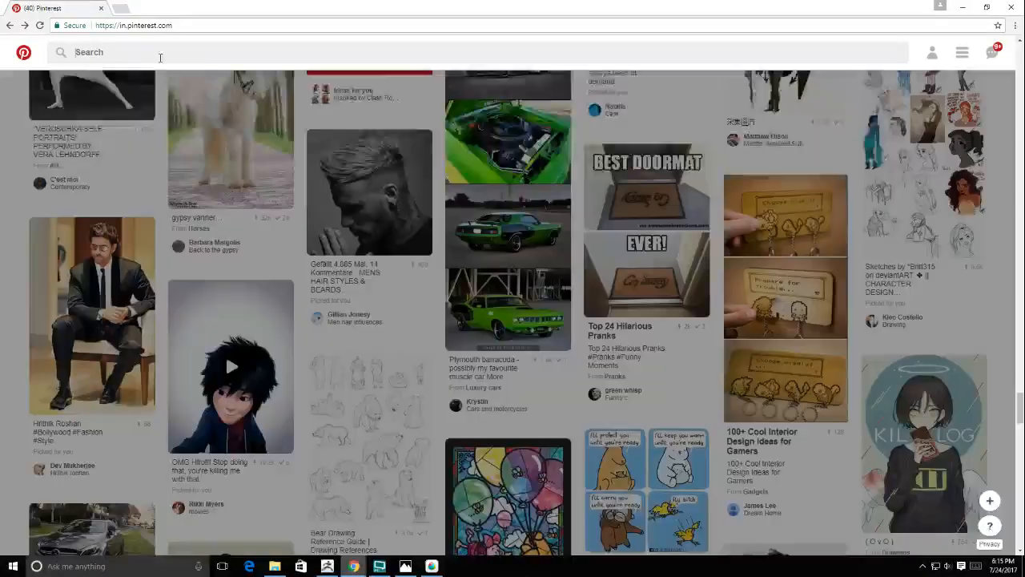
{"action": "type", "text": "feet"}
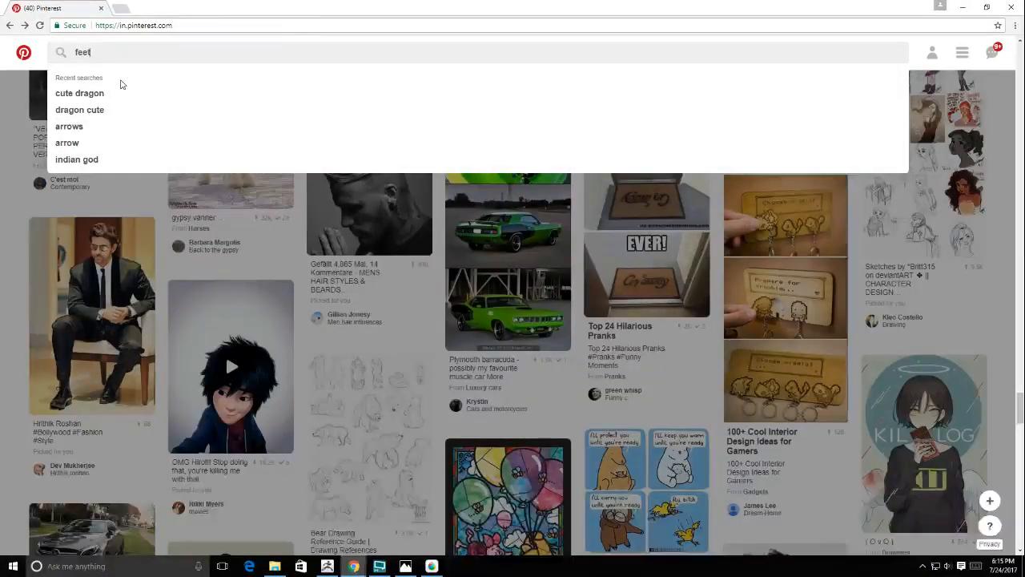
{"action": "key", "text": "Return"}
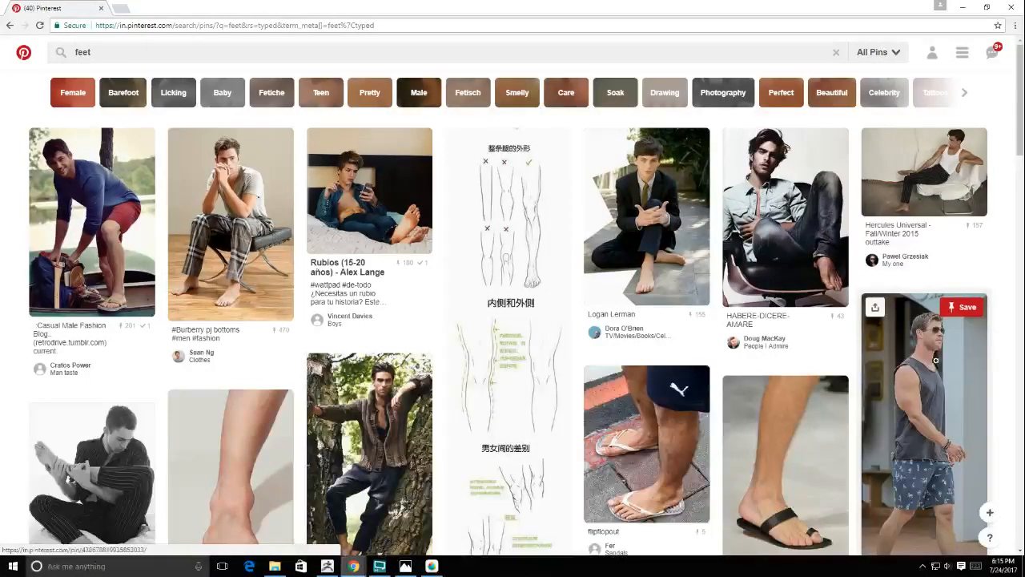
- Browse the feet results and open the photo of a man's feet in black flip-flop sandals
{"action": "scroll", "coordinate": [1020, 131], "scroll_direction": "down", "scroll_amount": 5}
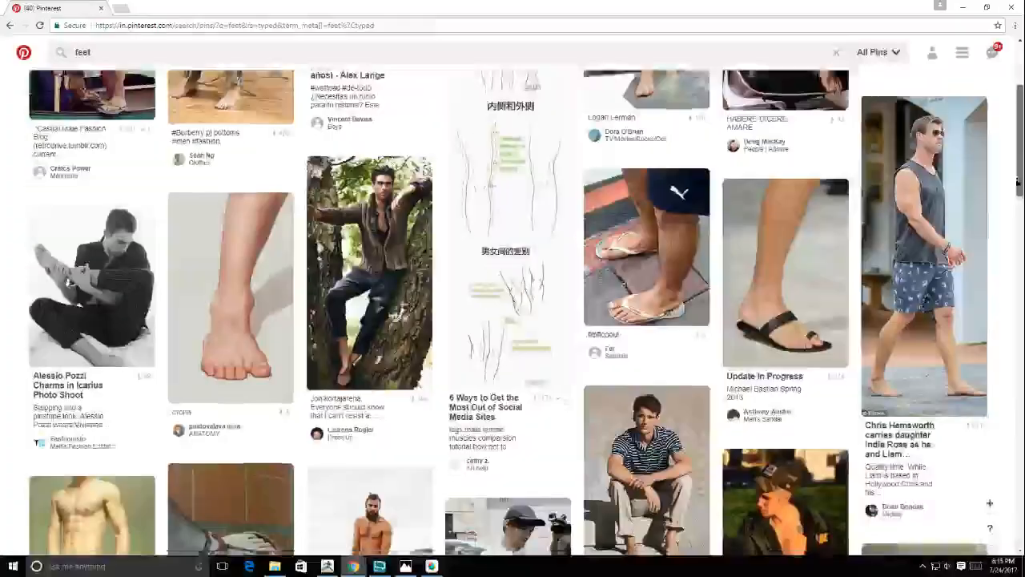
{"action": "scroll", "coordinate": [1013, 279], "scroll_direction": "down", "scroll_amount": 4}
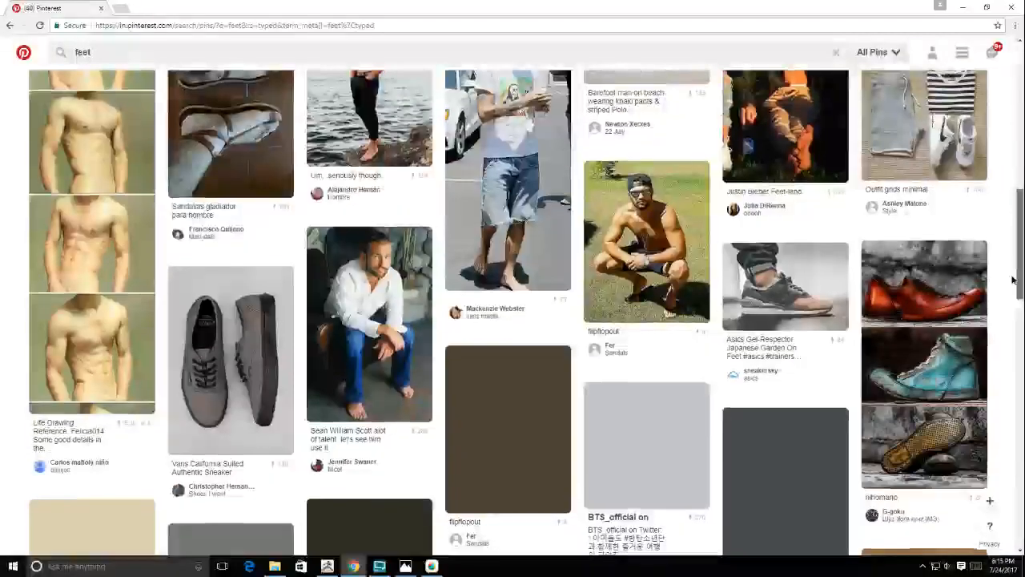
{"action": "left_click_drag", "start_coordinate": [1011, 276], "coordinate": [1010, 270]}
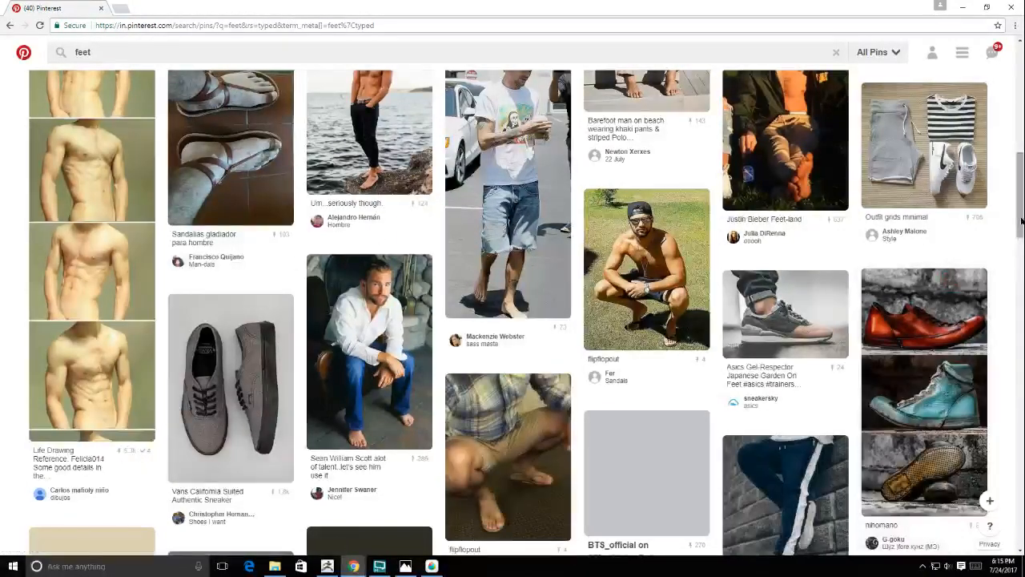
{"action": "scroll", "coordinate": [1018, 290], "scroll_direction": "down", "scroll_amount": 1}
{"action": "left_click_drag", "start_coordinate": [1018, 291], "coordinate": [1021, 258]}
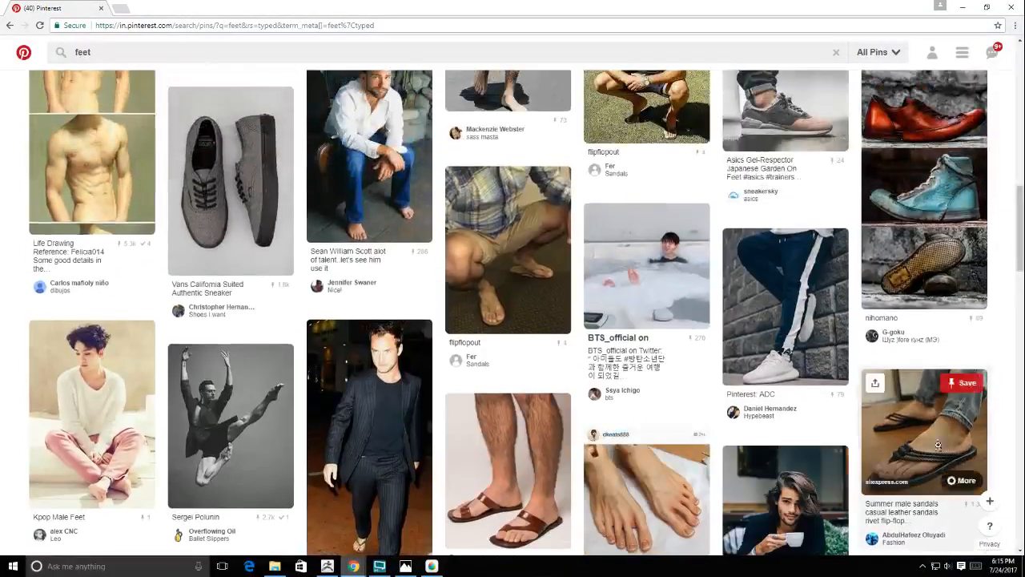
{"action": "left_click", "coordinate": [935, 434]}
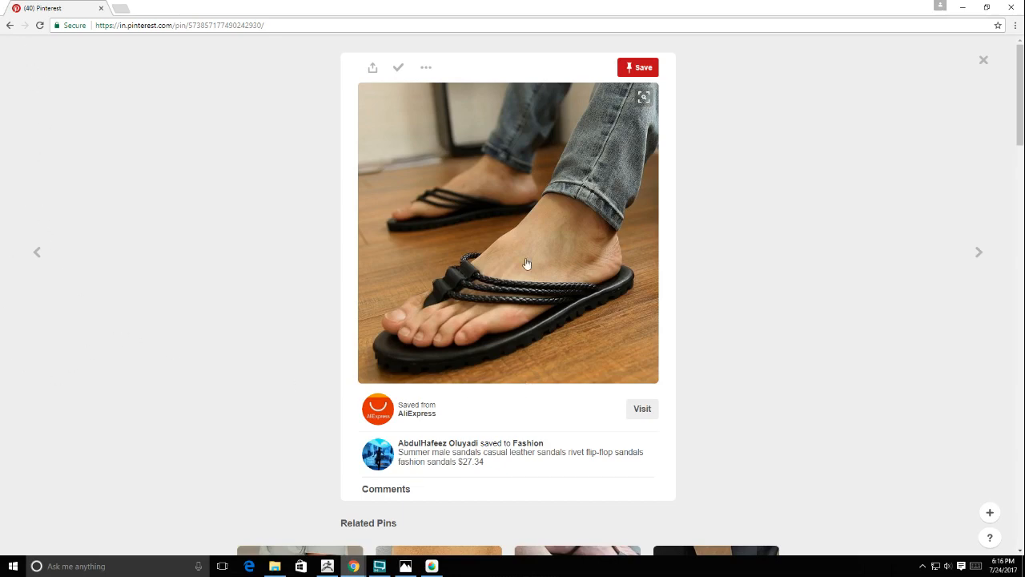
- Close the sandal photo and open the bare foot and ankle photo to study the foot's form
{"action": "left_click", "coordinate": [985, 61]}
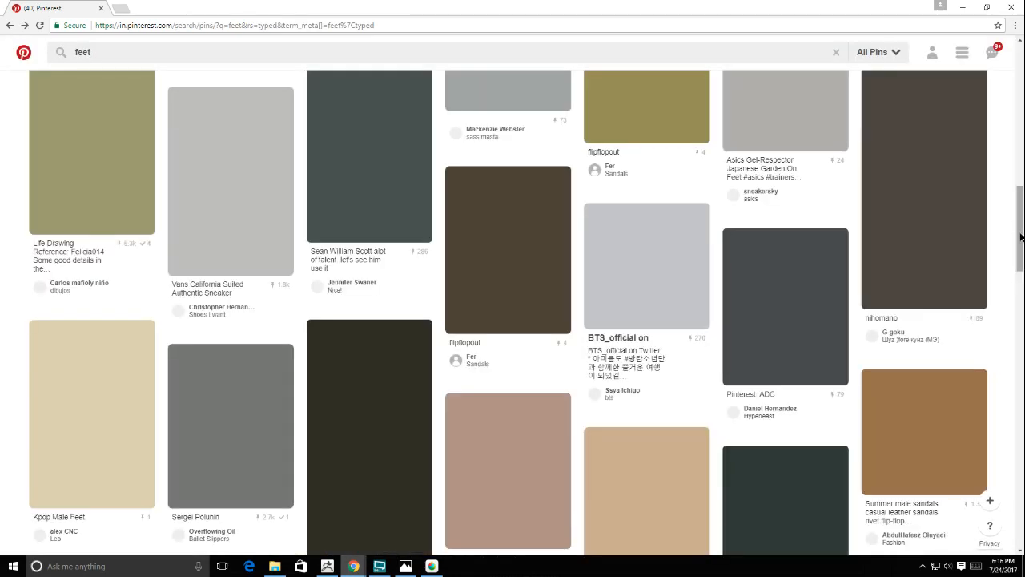
{"action": "left_click_drag", "start_coordinate": [1021, 240], "coordinate": [1019, 154]}
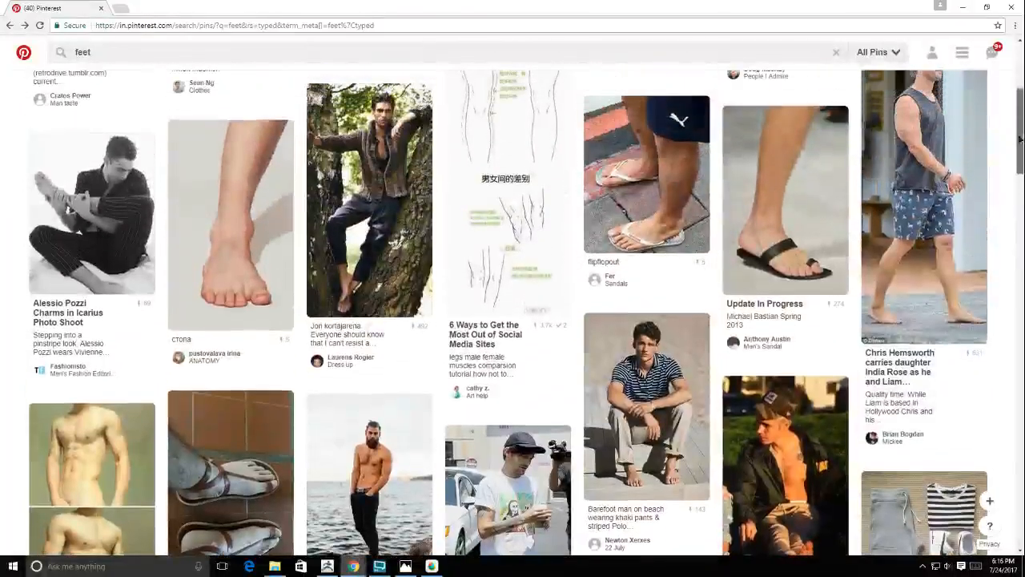
{"action": "left_click", "coordinate": [219, 252]}
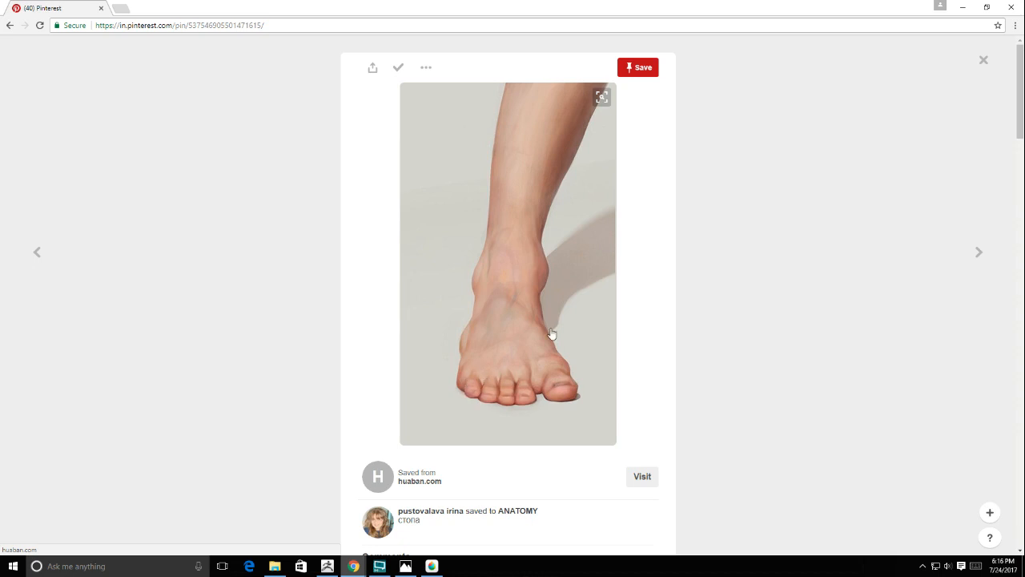
- Switch to MediBang Paint Pro, hide the hand sketch on Layer3, add a new layer and reduce the Pencil size to 19
{"action": "left_click", "coordinate": [406, 567]}
{"action": "left_click", "coordinate": [431, 566]}
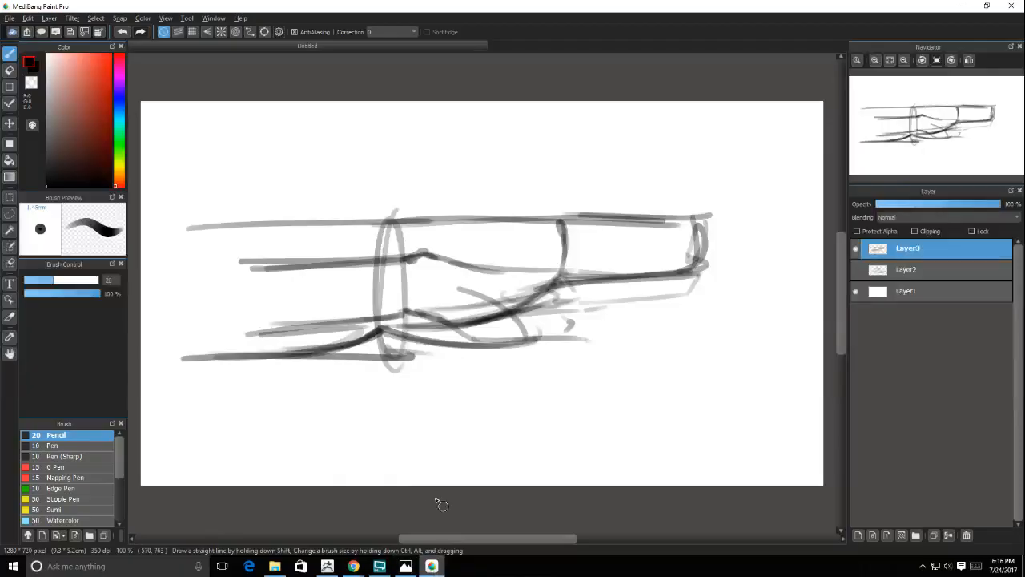
{"action": "left_click", "coordinate": [855, 249]}
{"action": "left_click", "coordinate": [860, 535]}
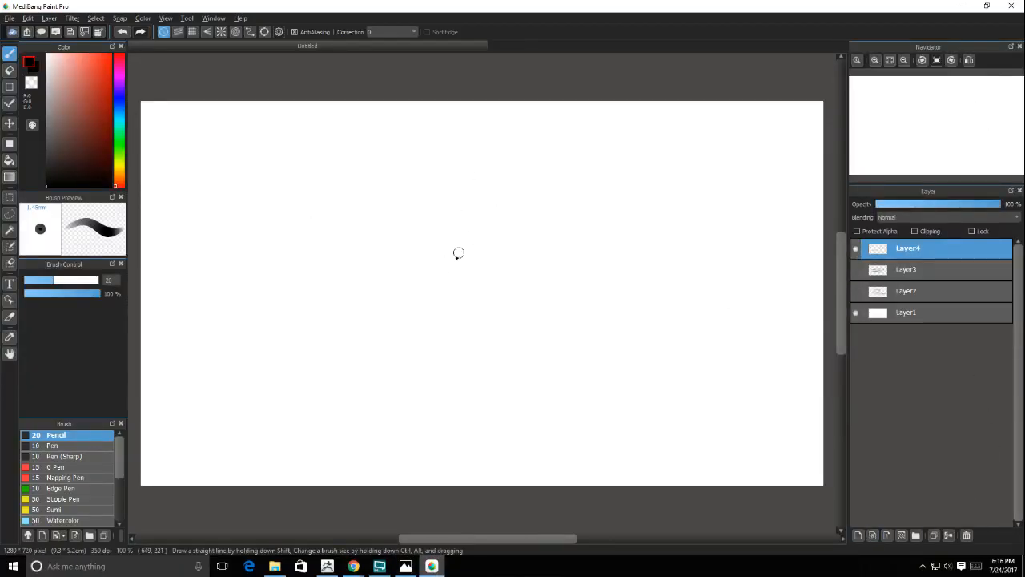
{"action": "key", "text": "bracketleft"}
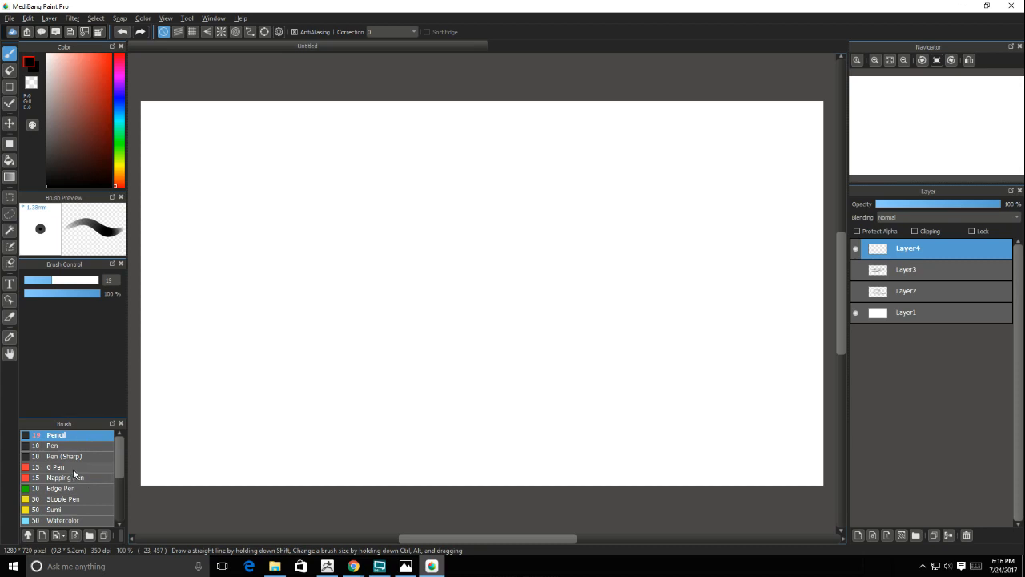
- Switch to the G Pen and increase its size to 14.5 while making test strokes on Layer4
{"action": "left_click", "coordinate": [73, 468]}
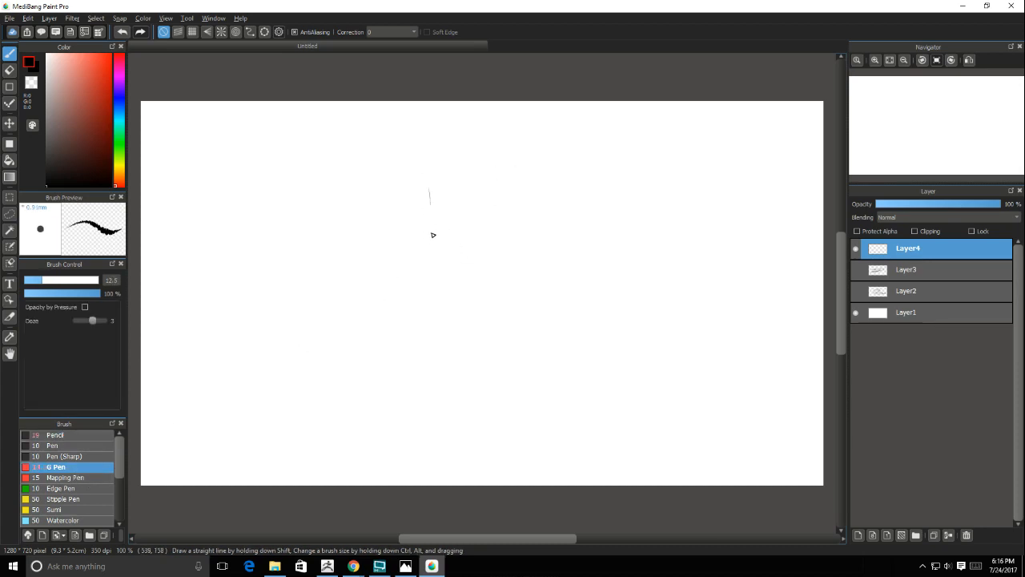
{"action": "left_click_drag", "start_coordinate": [430, 235], "coordinate": [431, 253]}
{"action": "left_click_drag", "start_coordinate": [432, 177], "coordinate": [431, 277]}
{"action": "key", "text": "bracketright"}
{"action": "key", "text": "bracketright"}
{"action": "left_click_drag", "start_coordinate": [508, 169], "coordinate": [506, 258]}
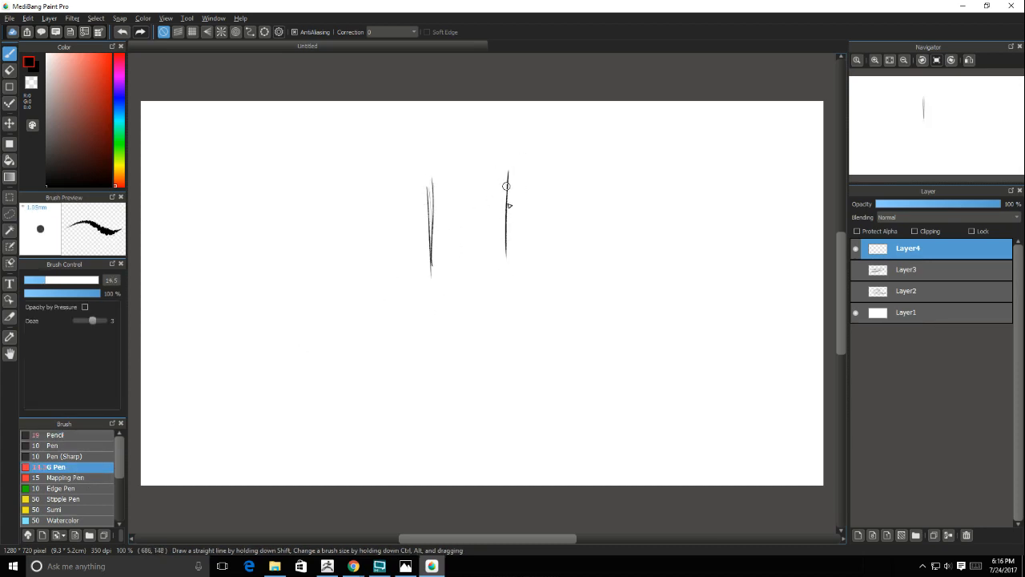
{"action": "left_click_drag", "start_coordinate": [507, 193], "coordinate": [509, 291]}
{"action": "left_click_drag", "start_coordinate": [428, 194], "coordinate": [434, 304]}
{"action": "mouse_move", "coordinate": [427, 205]}
{"action": "left_mouse_down"}
{"action": "mouse_move", "coordinate": [435, 327]}
{"action": "mouse_move", "coordinate": [499, 318]}
{"action": "left_mouse_up"}
{"action": "left_click_drag", "start_coordinate": [506, 259], "coordinate": [507, 304]}
{"action": "left_click_drag", "start_coordinate": [509, 255], "coordinate": [513, 313]}
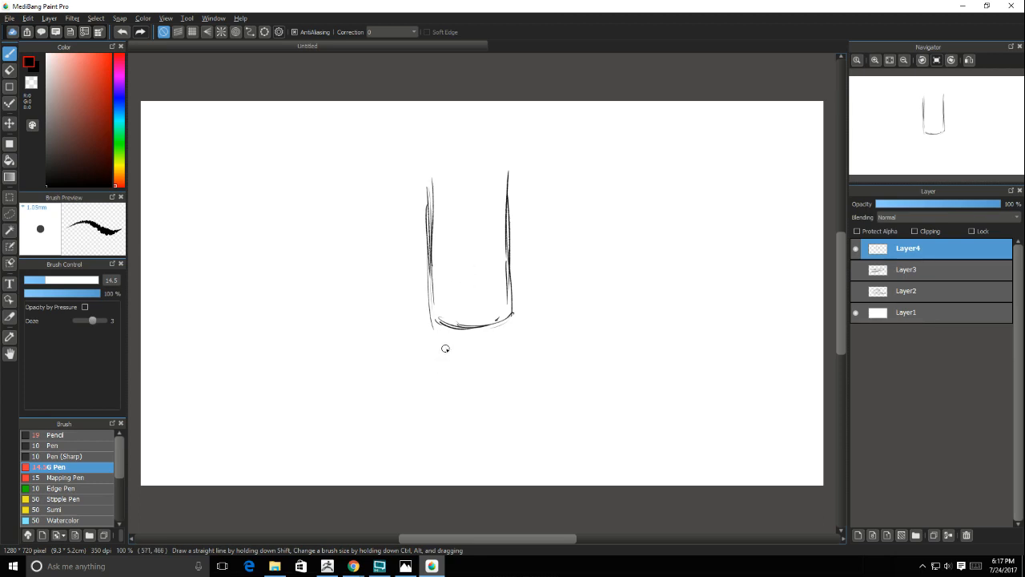
{"action": "left_click_drag", "start_coordinate": [435, 322], "coordinate": [428, 385]}
{"action": "left_click_drag", "start_coordinate": [346, 120], "coordinate": [346, 176]}
{"action": "left_click_drag", "start_coordinate": [277, 110], "coordinate": [280, 164]}
{"action": "mouse_move", "coordinate": [289, 169]}
{"action": "left_mouse_down"}
{"action": "mouse_move", "coordinate": [366, 190]}
{"action": "mouse_move", "coordinate": [445, 189]}
{"action": "left_mouse_up"}
{"action": "left_click_drag", "start_coordinate": [503, 154], "coordinate": [503, 164]}
{"action": "left_click_drag", "start_coordinate": [501, 113], "coordinate": [502, 128]}
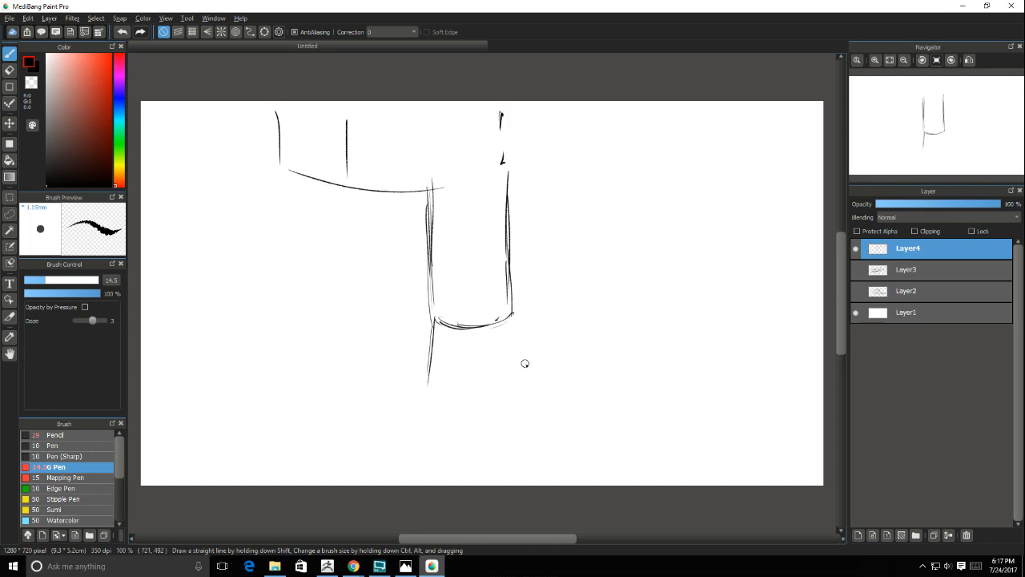
{"action": "key", "text": "Delete"}
- Sketch a front-view block with two vertical sides and a curved lower edge, and extend it downward with leg lines
{"action": "mouse_move", "coordinate": [393, 154]}
{"action": "left_mouse_down"}
{"action": "mouse_move", "coordinate": [397, 233]}
{"action": "mouse_move", "coordinate": [418, 251]}
{"action": "mouse_move", "coordinate": [447, 247]}
{"action": "left_mouse_up"}
{"action": "left_click_drag", "start_coordinate": [463, 164], "coordinate": [466, 219]}
{"action": "left_click_drag", "start_coordinate": [472, 150], "coordinate": [473, 237]}
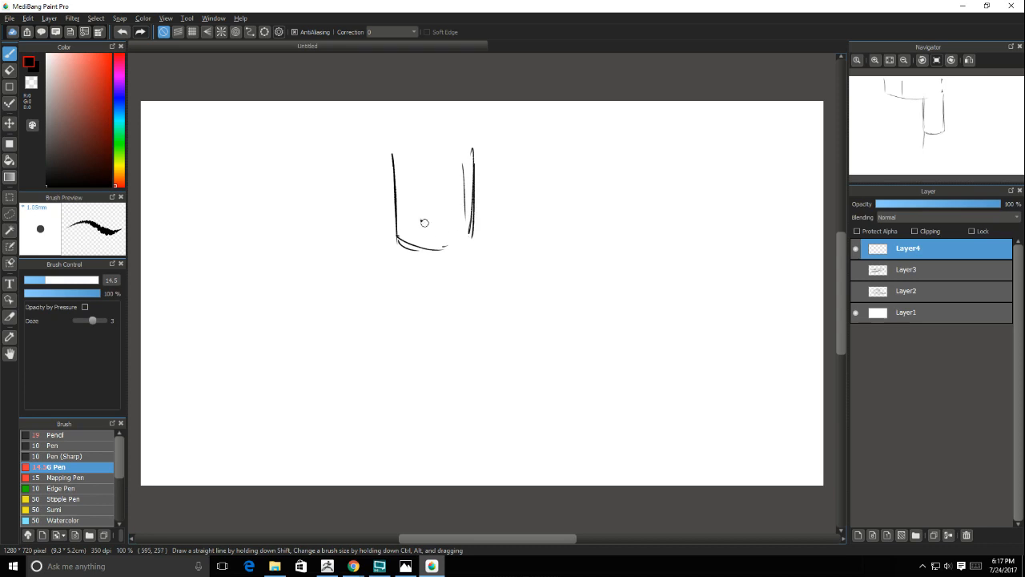
{"action": "left_click_drag", "start_coordinate": [394, 160], "coordinate": [396, 218]}
{"action": "left_click_drag", "start_coordinate": [436, 250], "coordinate": [441, 322]}
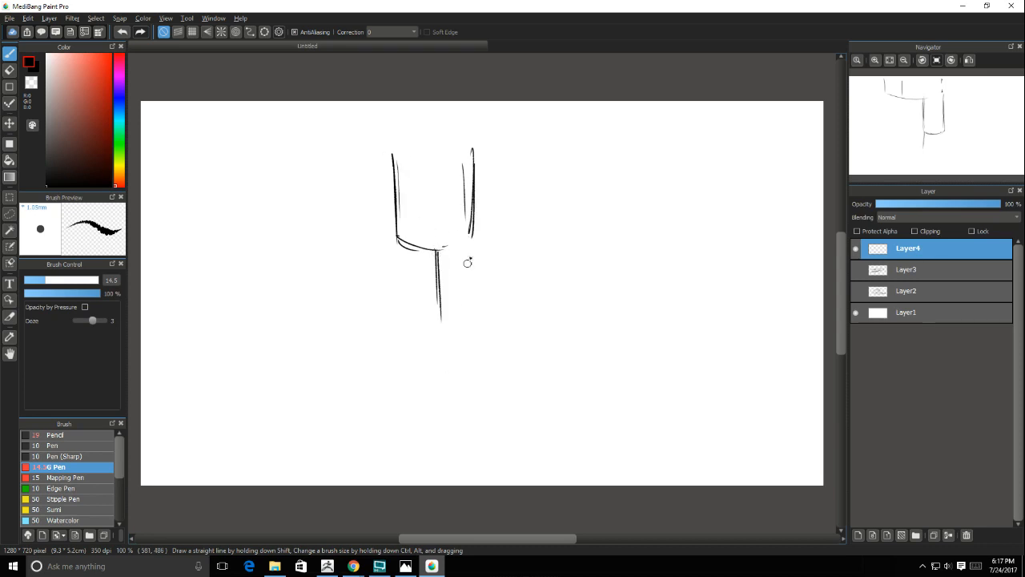
{"action": "left_click_drag", "start_coordinate": [471, 234], "coordinate": [473, 354]}
{"action": "left_click_drag", "start_coordinate": [403, 247], "coordinate": [408, 370]}
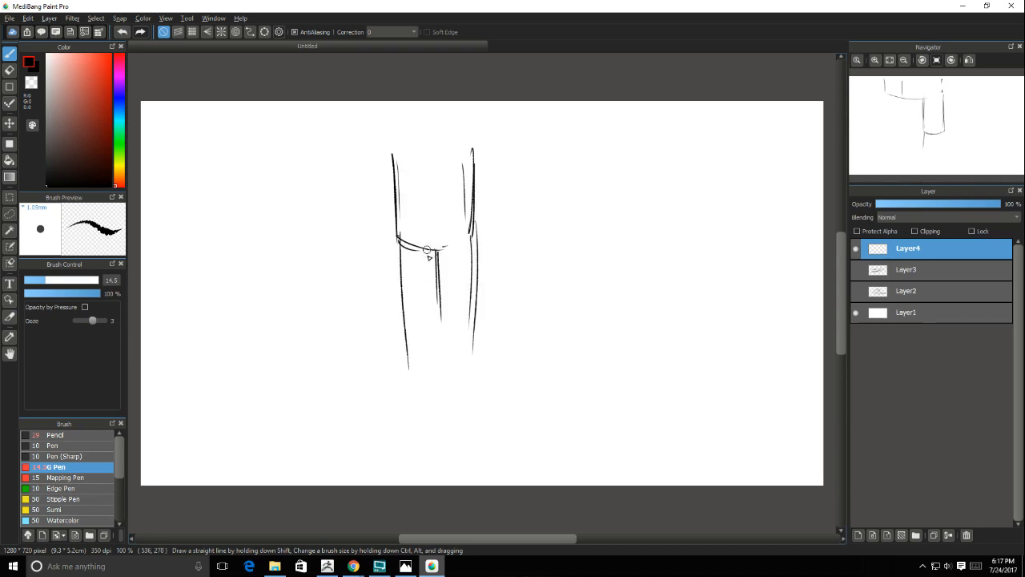
{"action": "mouse_move", "coordinate": [426, 250]}
{"action": "left_mouse_down"}
{"action": "mouse_move", "coordinate": [432, 360]}
{"action": "mouse_move", "coordinate": [451, 371]}
{"action": "mouse_move", "coordinate": [472, 358]}
{"action": "left_mouse_up"}
{"action": "left_click_drag", "start_coordinate": [473, 239], "coordinate": [479, 365]}
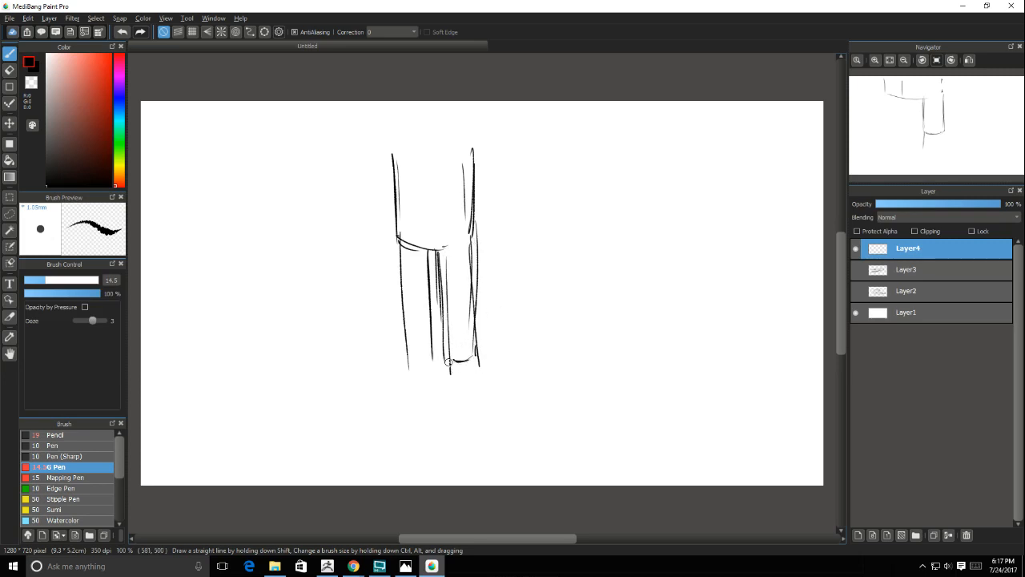
- Draw a wedge-shaped foot below the leg lines and add curved arrows pointing outward from both sides of the upper block
{"action": "left_click_drag", "start_coordinate": [449, 362], "coordinate": [459, 361]}
{"action": "left_click_drag", "start_coordinate": [449, 360], "coordinate": [443, 387]}
{"action": "left_click_drag", "start_coordinate": [474, 357], "coordinate": [490, 382]}
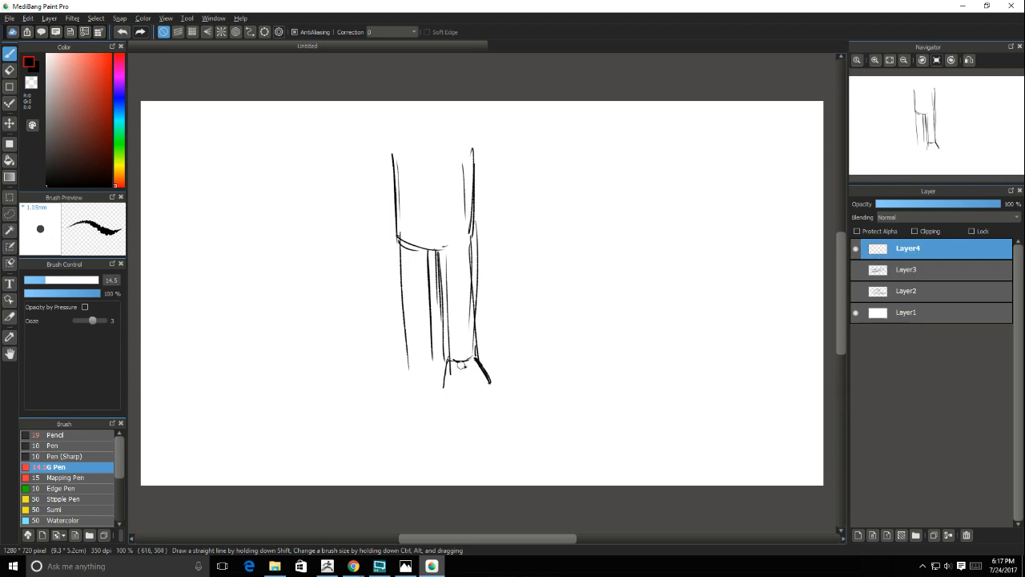
{"action": "mouse_move", "coordinate": [446, 385]}
{"action": "left_mouse_down"}
{"action": "mouse_move", "coordinate": [491, 383]}
{"action": "mouse_move", "coordinate": [474, 384]}
{"action": "left_mouse_up"}
{"action": "left_click_drag", "start_coordinate": [473, 231], "coordinate": [537, 272]}
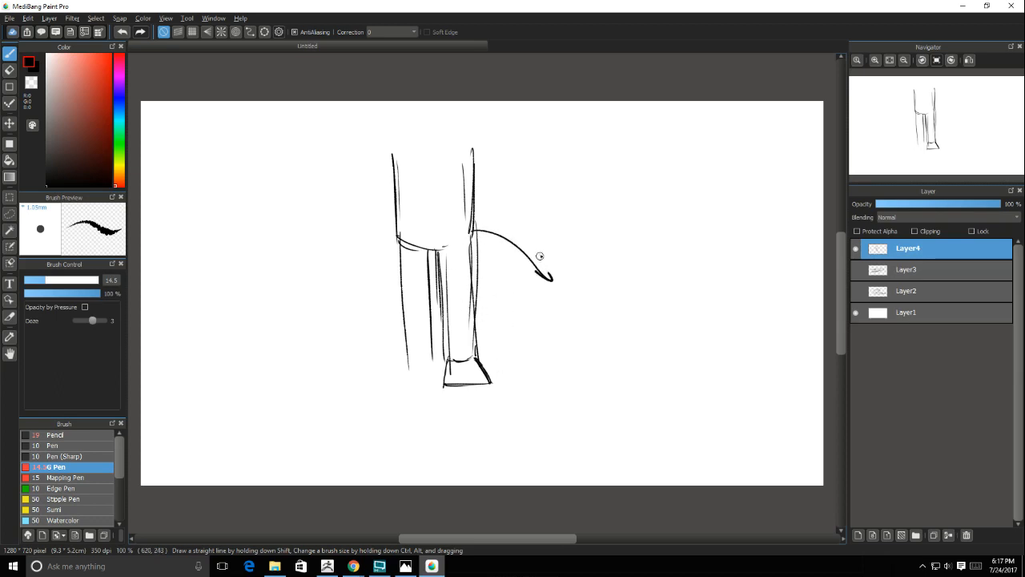
{"action": "mouse_move", "coordinate": [396, 231]}
{"action": "left_mouse_down"}
{"action": "mouse_move", "coordinate": [324, 297]}
{"action": "mouse_move", "coordinate": [330, 279]}
{"action": "left_mouse_up"}
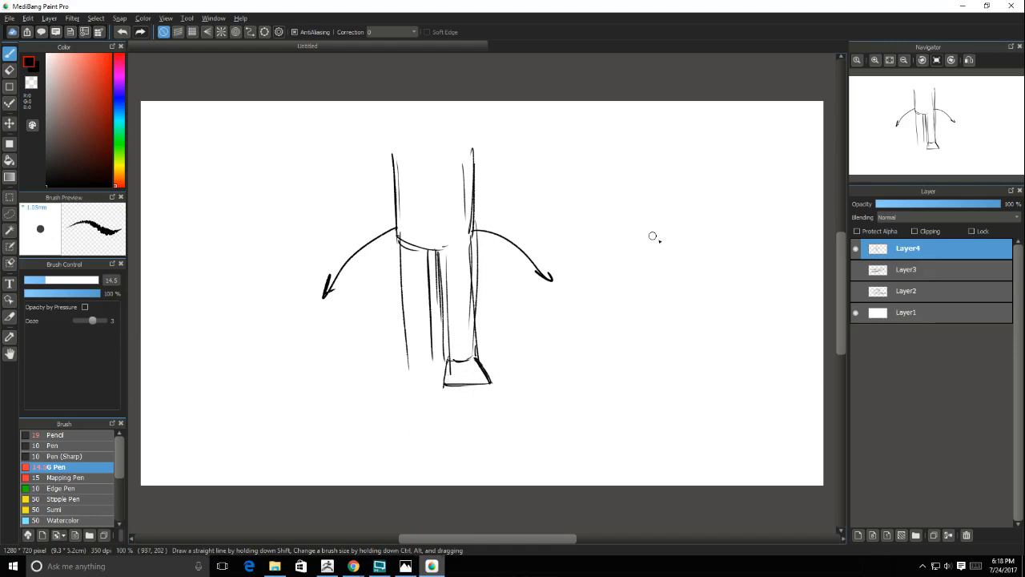
- Sketch a side-view foot wedge with ankle lines, sloping instep, flat sole and slanted heel beside the leg drawing, plus a horizontal arrow at the heel
{"action": "left_click_drag", "start_coordinate": [662, 225], "coordinate": [664, 272]}
{"action": "left_click_drag", "start_coordinate": [716, 210], "coordinate": [717, 250]}
{"action": "left_click_drag", "start_coordinate": [724, 205], "coordinate": [727, 251]}
{"action": "left_click_drag", "start_coordinate": [665, 227], "coordinate": [668, 268]}
{"action": "mouse_move", "coordinate": [730, 257]}
{"action": "left_mouse_down"}
{"action": "mouse_move", "coordinate": [667, 265]}
{"action": "mouse_move", "coordinate": [605, 315]}
{"action": "mouse_move", "coordinate": [726, 318]}
{"action": "left_mouse_up"}
{"action": "left_click_drag", "start_coordinate": [589, 331], "coordinate": [729, 319]}
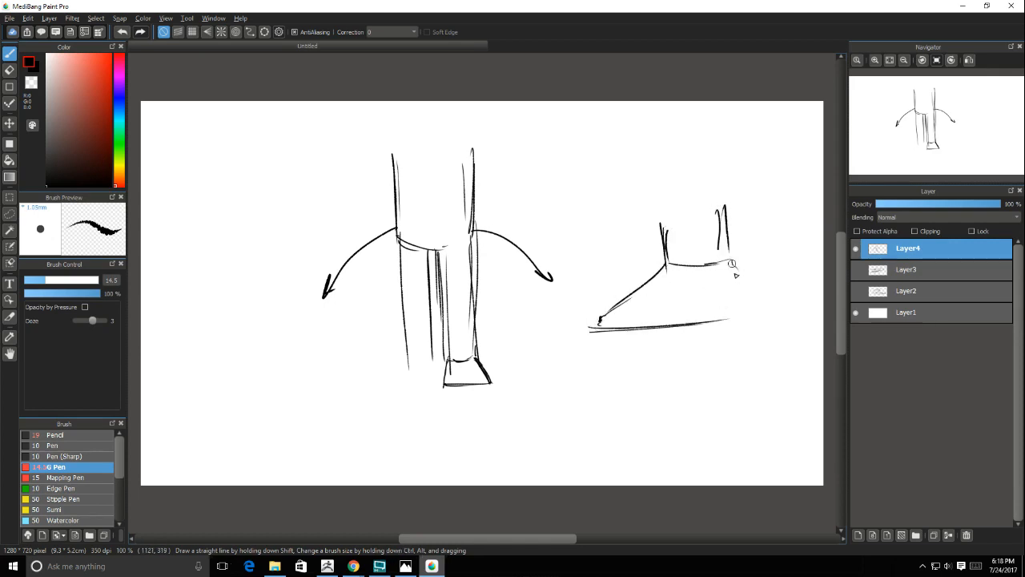
{"action": "left_click_drag", "start_coordinate": [731, 262], "coordinate": [743, 319]}
{"action": "left_click_drag", "start_coordinate": [735, 268], "coordinate": [750, 319]}
{"action": "left_click_drag", "start_coordinate": [737, 270], "coordinate": [749, 312]}
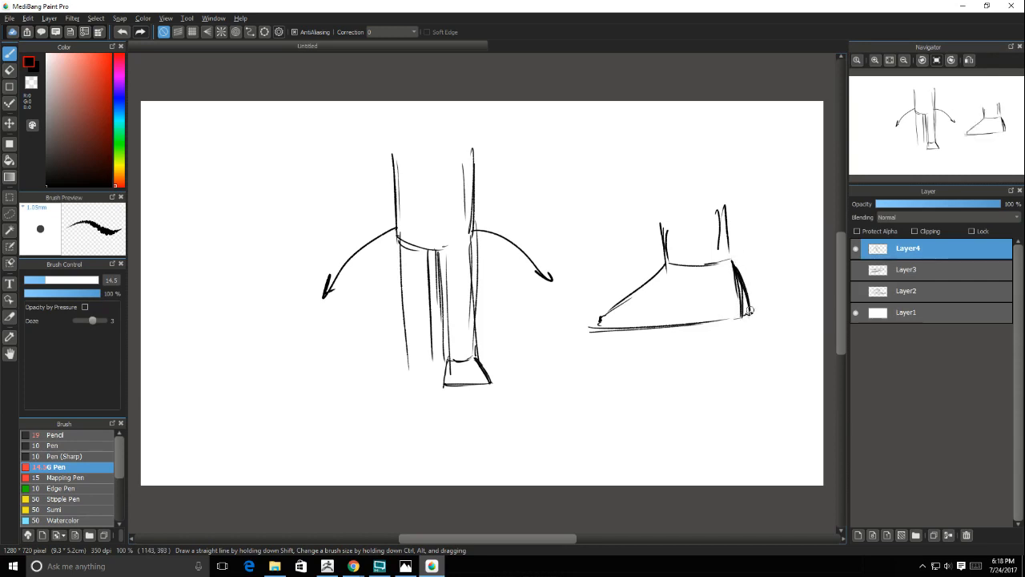
{"action": "mouse_move", "coordinate": [727, 213]}
{"action": "left_mouse_down"}
{"action": "mouse_move", "coordinate": [742, 316]}
{"action": "mouse_move", "coordinate": [783, 327]}
{"action": "mouse_move", "coordinate": [752, 310]}
{"action": "left_mouse_up"}
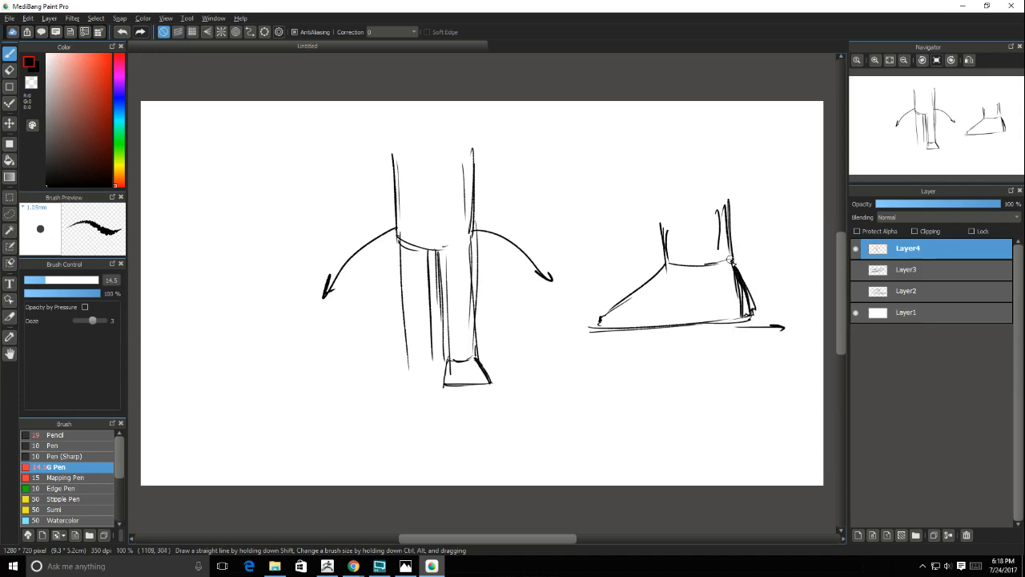
{"action": "mouse_move", "coordinate": [745, 272]}
{"action": "left_mouse_down"}
{"action": "mouse_move", "coordinate": [749, 322]}
{"action": "mouse_move", "coordinate": [731, 317]}
{"action": "left_mouse_up"}
{"action": "left_click_drag", "start_coordinate": [730, 192], "coordinate": [798, 268]}
{"action": "left_click_drag", "start_coordinate": [805, 238], "coordinate": [800, 272]}
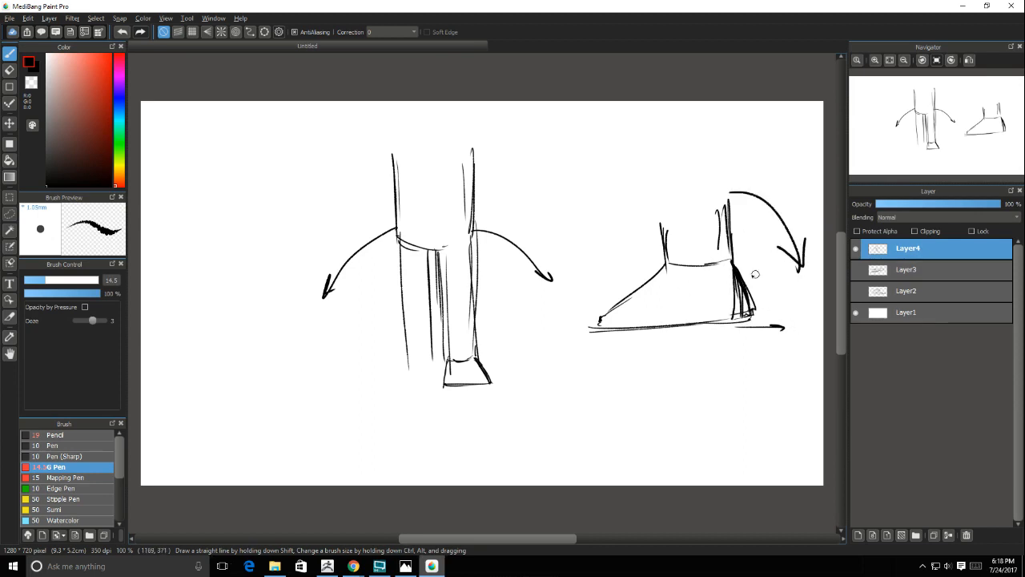
{"action": "key", "text": "ctrl+z"}
{"action": "key", "text": "ctrl+z"}
{"action": "key", "text": "ctrl+z"}
{"action": "key", "text": "ctrl+z"}
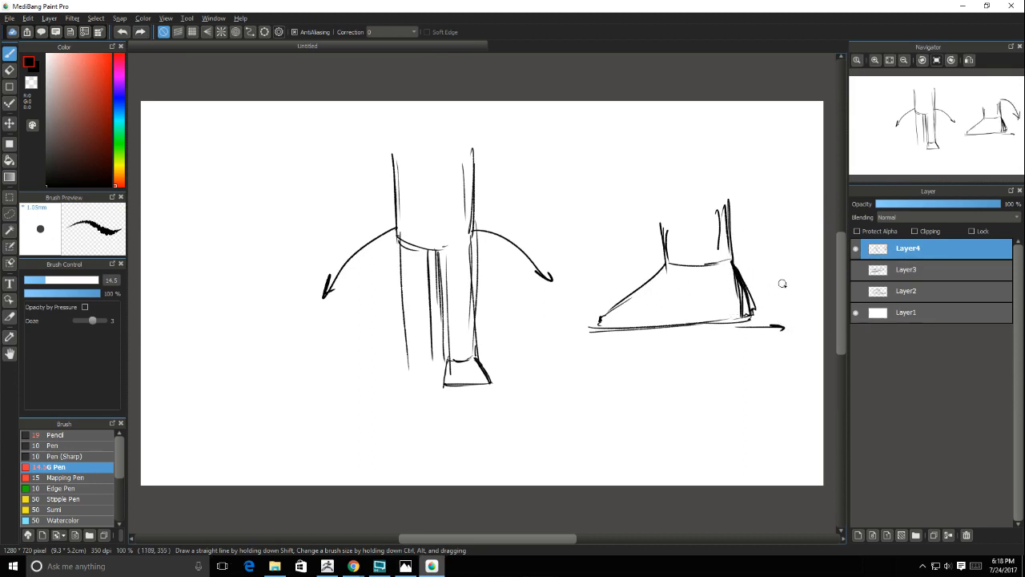
- Erase the rough sole and heel lines of the side-view foot, then redraw the sole, toe end and slanted heel
{"action": "key", "text": "e"}
{"action": "mouse_move", "coordinate": [742, 260]}
{"action": "left_mouse_down"}
{"action": "mouse_move", "coordinate": [756, 302]}
{"action": "mouse_move", "coordinate": [753, 319]}
{"action": "mouse_move", "coordinate": [735, 325]}
{"action": "mouse_move", "coordinate": [744, 322]}
{"action": "mouse_move", "coordinate": [609, 334]}
{"action": "mouse_move", "coordinate": [714, 317]}
{"action": "mouse_move", "coordinate": [620, 313]}
{"action": "left_mouse_up"}
{"action": "key", "text": "b"}
{"action": "left_click_drag", "start_coordinate": [751, 311], "coordinate": [599, 319]}
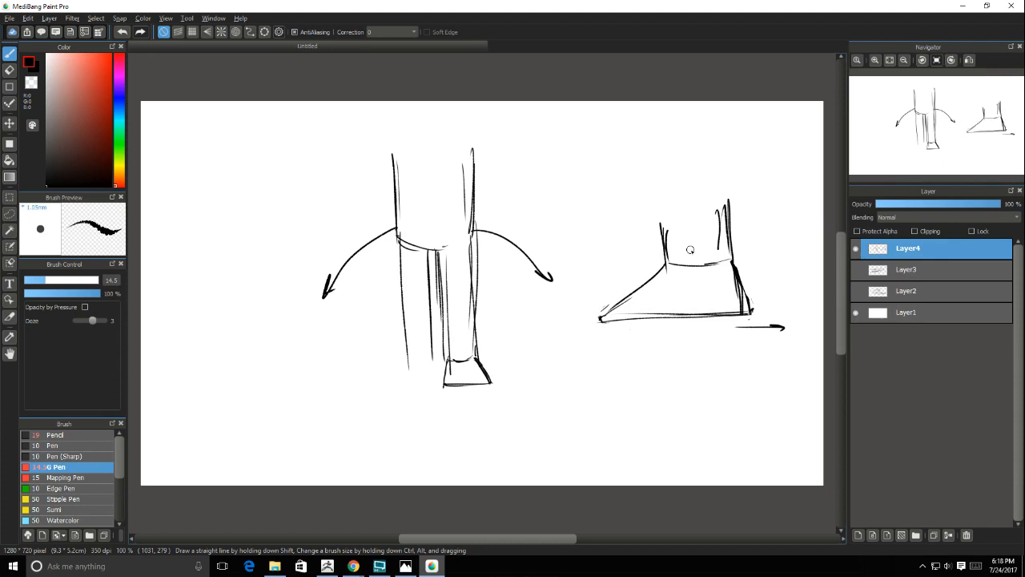
{"action": "left_click_drag", "start_coordinate": [600, 319], "coordinate": [634, 294]}
{"action": "left_click_drag", "start_coordinate": [732, 258], "coordinate": [752, 311]}
{"action": "left_click_drag", "start_coordinate": [661, 375], "coordinate": [675, 371]}
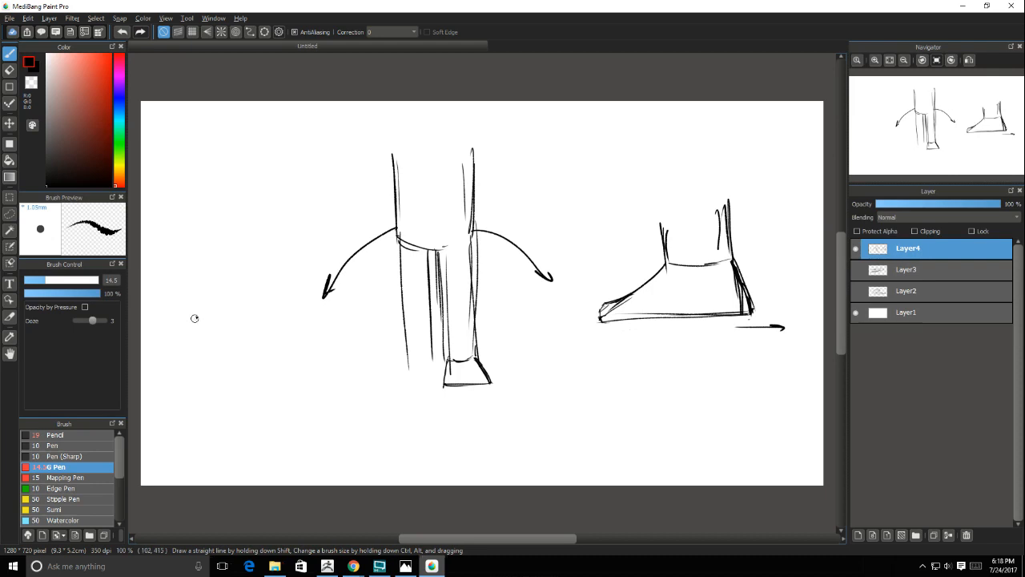
- Draw a top-view foot outline with a circle for the ankle and link it to the side-view ankle with a long curved arrow
{"action": "left_click_drag", "start_coordinate": [196, 309], "coordinate": [201, 381]}
{"action": "left_click_drag", "start_coordinate": [197, 311], "coordinate": [204, 303]}
{"action": "mouse_move", "coordinate": [197, 307]}
{"action": "left_mouse_down"}
{"action": "mouse_move", "coordinate": [218, 293]}
{"action": "mouse_move", "coordinate": [265, 312]}
{"action": "mouse_move", "coordinate": [277, 342]}
{"action": "left_mouse_up"}
{"action": "mouse_move", "coordinate": [229, 298]}
{"action": "left_mouse_down"}
{"action": "mouse_move", "coordinate": [273, 346]}
{"action": "mouse_move", "coordinate": [274, 396]}
{"action": "left_mouse_up"}
{"action": "left_click_drag", "start_coordinate": [275, 325], "coordinate": [267, 414]}
{"action": "mouse_move", "coordinate": [196, 330]}
{"action": "left_mouse_down"}
{"action": "mouse_move", "coordinate": [215, 420]}
{"action": "mouse_move", "coordinate": [240, 432]}
{"action": "mouse_move", "coordinate": [264, 418]}
{"action": "left_mouse_up"}
{"action": "left_click_drag", "start_coordinate": [221, 378], "coordinate": [252, 413]}
{"action": "mouse_move", "coordinate": [255, 375]}
{"action": "left_mouse_down"}
{"action": "mouse_move", "coordinate": [210, 400]}
{"action": "mouse_move", "coordinate": [229, 369]}
{"action": "mouse_move", "coordinate": [258, 410]}
{"action": "mouse_move", "coordinate": [232, 414]}
{"action": "left_mouse_up"}
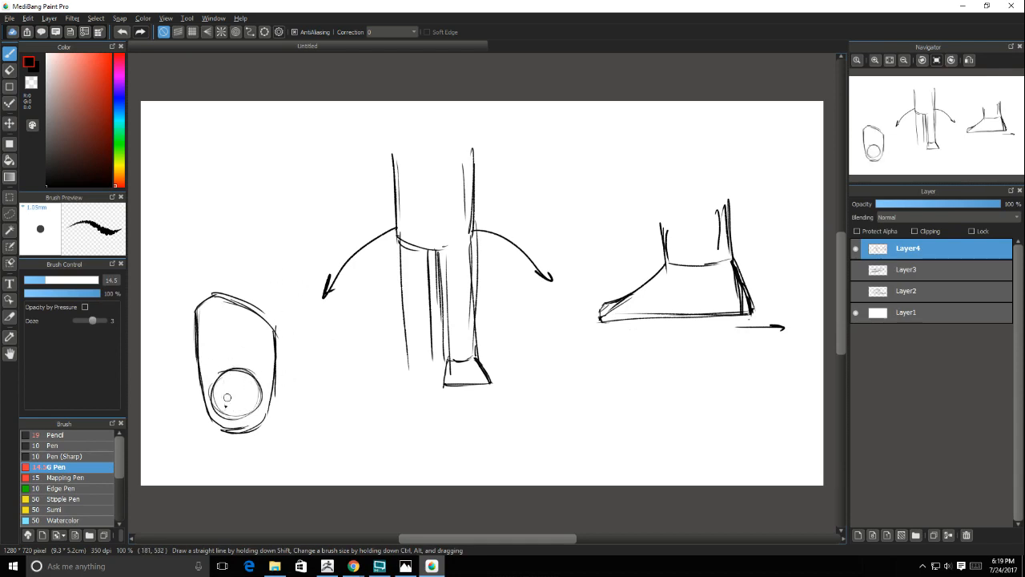
{"action": "left_click_drag", "start_coordinate": [254, 392], "coordinate": [294, 385]}
{"action": "mouse_move", "coordinate": [687, 246]}
{"action": "left_mouse_down"}
{"action": "mouse_move", "coordinate": [293, 387]}
{"action": "mouse_move", "coordinate": [250, 386]}
{"action": "left_mouse_up"}
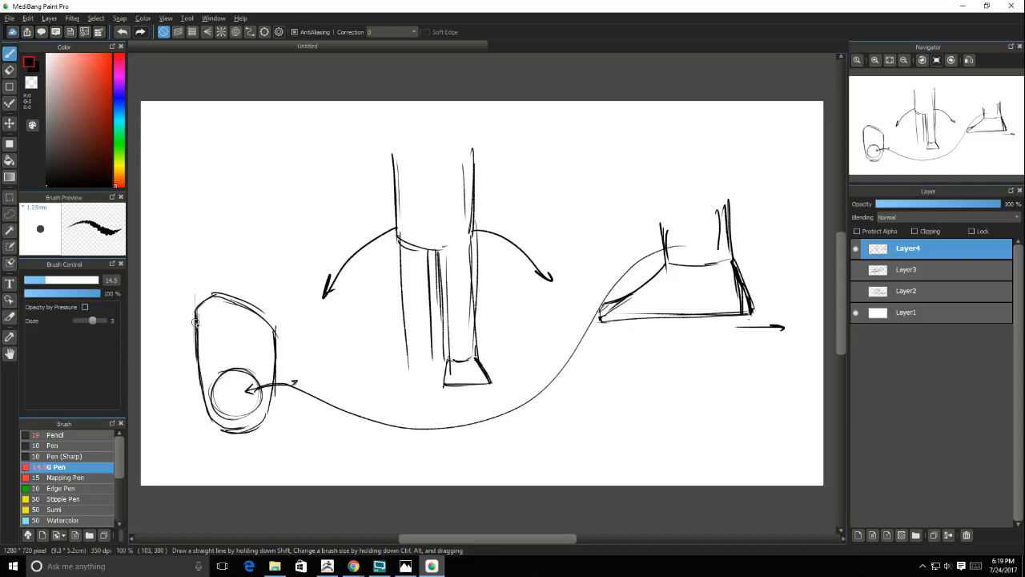
- Add the toes along the front edge of the top-view foot and a nail on the big toe
{"action": "mouse_move", "coordinate": [198, 274]}
{"action": "left_mouse_down"}
{"action": "mouse_move", "coordinate": [209, 273]}
{"action": "mouse_move", "coordinate": [216, 299]}
{"action": "mouse_move", "coordinate": [200, 269]}
{"action": "mouse_move", "coordinate": [192, 307]}
{"action": "mouse_move", "coordinate": [211, 272]}
{"action": "mouse_move", "coordinate": [216, 294]}
{"action": "mouse_move", "coordinate": [213, 271]}
{"action": "mouse_move", "coordinate": [195, 277]}
{"action": "left_mouse_up"}
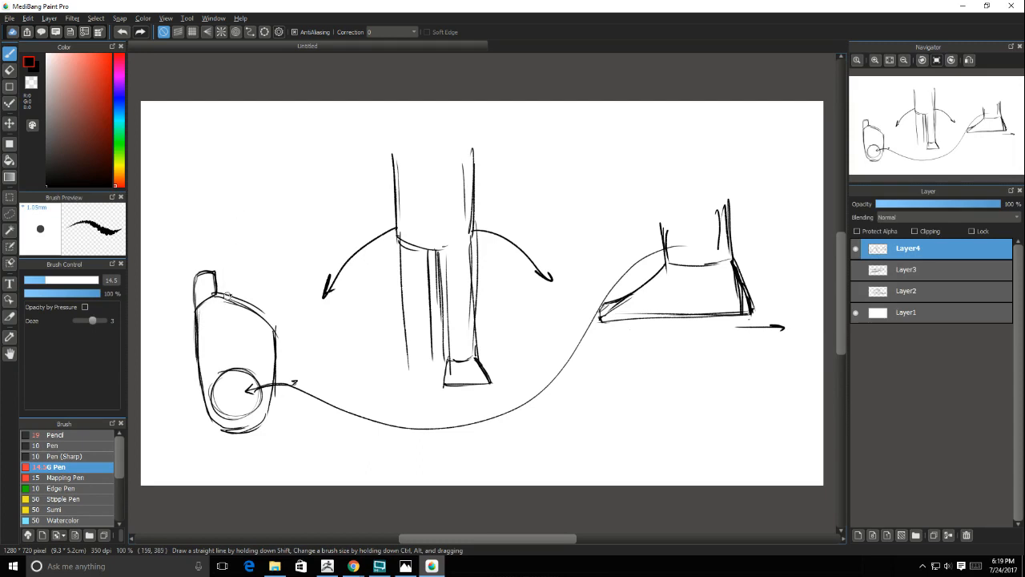
{"action": "mouse_move", "coordinate": [215, 279]}
{"action": "left_mouse_down"}
{"action": "mouse_move", "coordinate": [227, 298]}
{"action": "mouse_move", "coordinate": [229, 281]}
{"action": "mouse_move", "coordinate": [245, 281]}
{"action": "mouse_move", "coordinate": [264, 298]}
{"action": "mouse_move", "coordinate": [264, 316]}
{"action": "mouse_move", "coordinate": [272, 312]}
{"action": "mouse_move", "coordinate": [230, 280]}
{"action": "mouse_move", "coordinate": [244, 277]}
{"action": "left_mouse_up"}
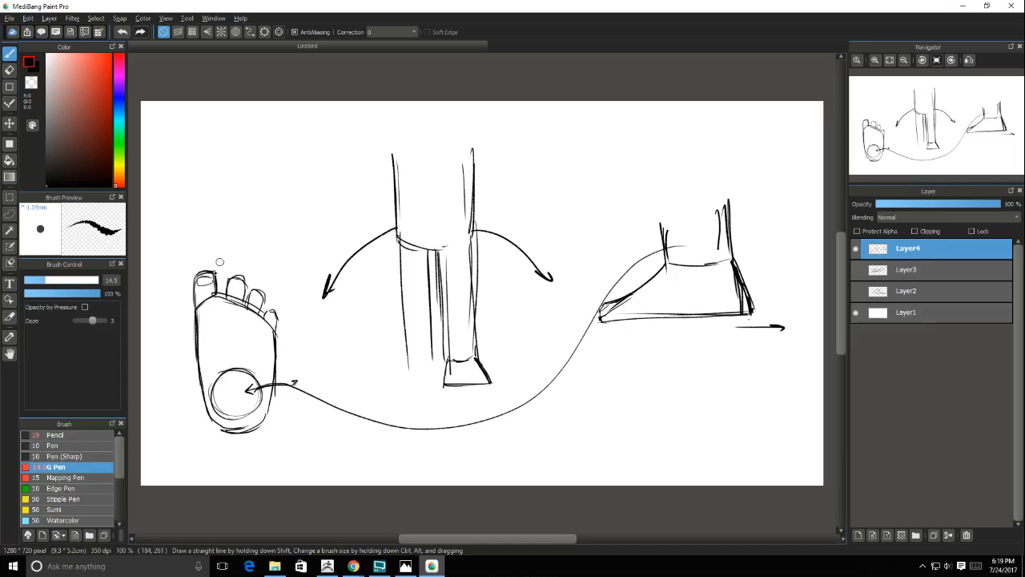
{"action": "left_click_drag", "start_coordinate": [200, 280], "coordinate": [213, 278]}
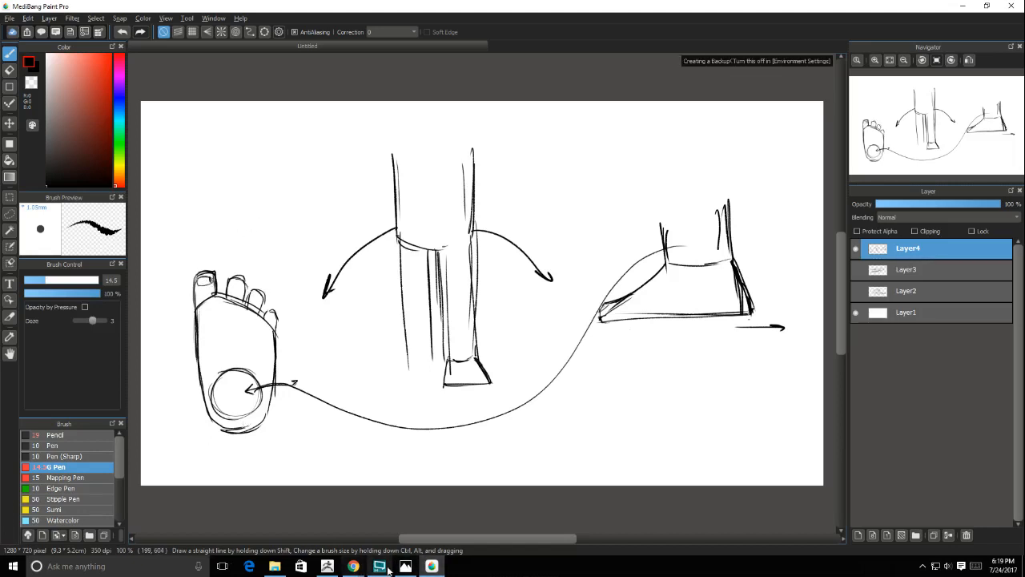
- Switch to Photos to view the Arjun character reference arjuna.png
{"action": "mouse_move", "coordinate": [354, 565]}
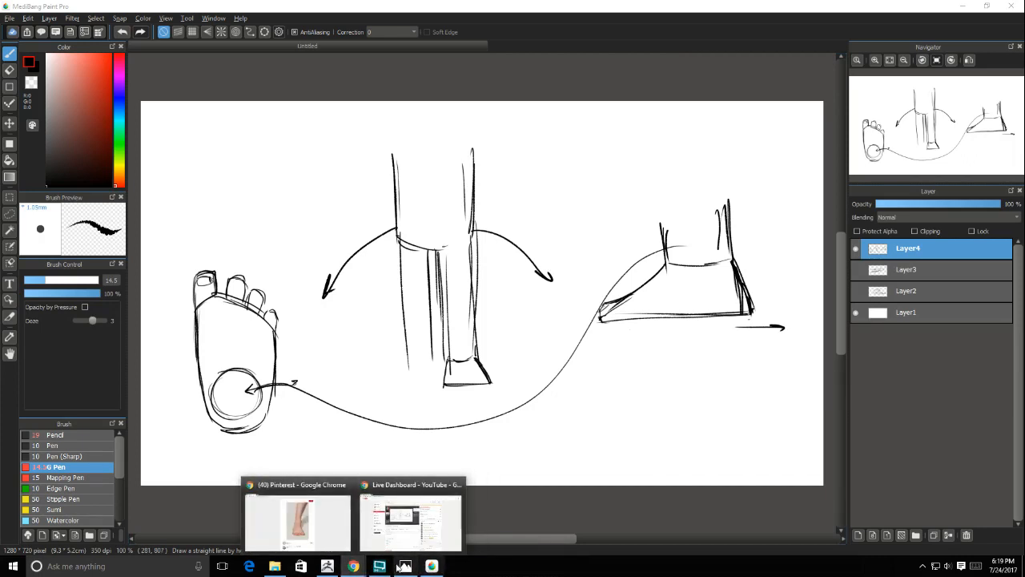
{"action": "left_click", "coordinate": [409, 565]}
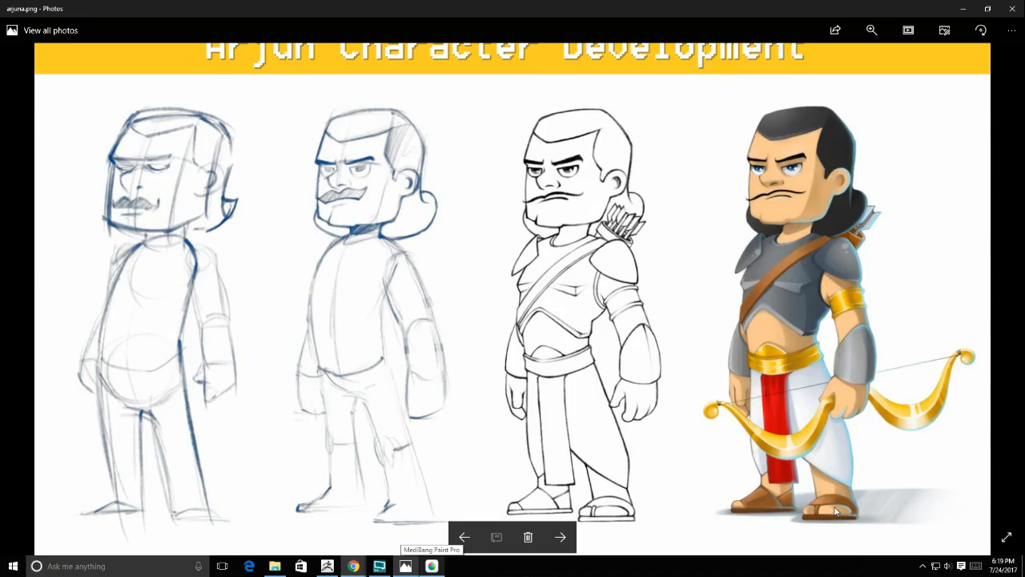
- Switch to MediBang Paint Pro and touch up the big toe of the foot sole sketch with the G Pen
{"action": "key", "text": "alt+space"}
{"action": "key", "text": "Escape"}
{"action": "key", "text": "alt+Tab"}
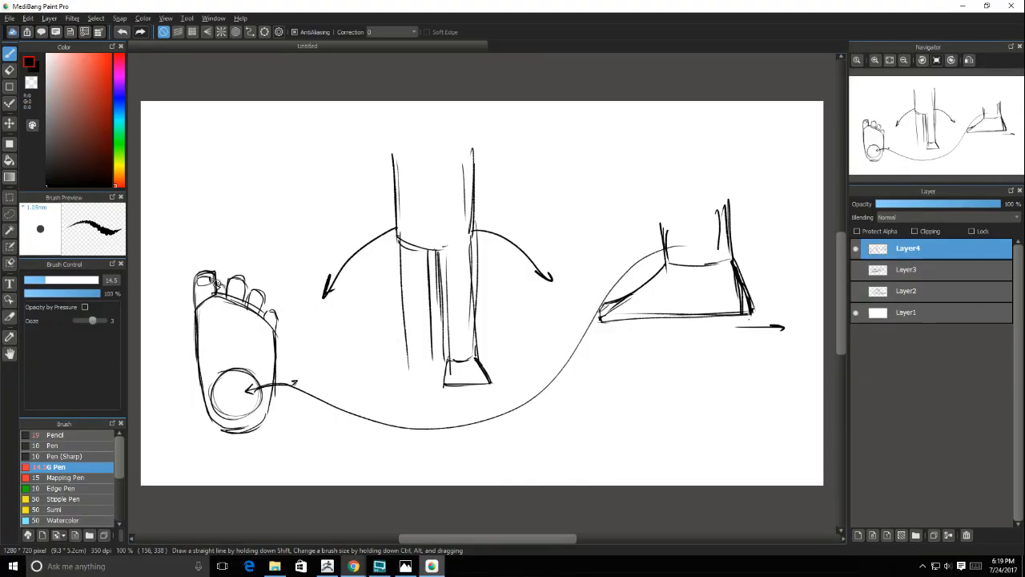
{"action": "left_click_drag", "start_coordinate": [217, 286], "coordinate": [219, 295]}
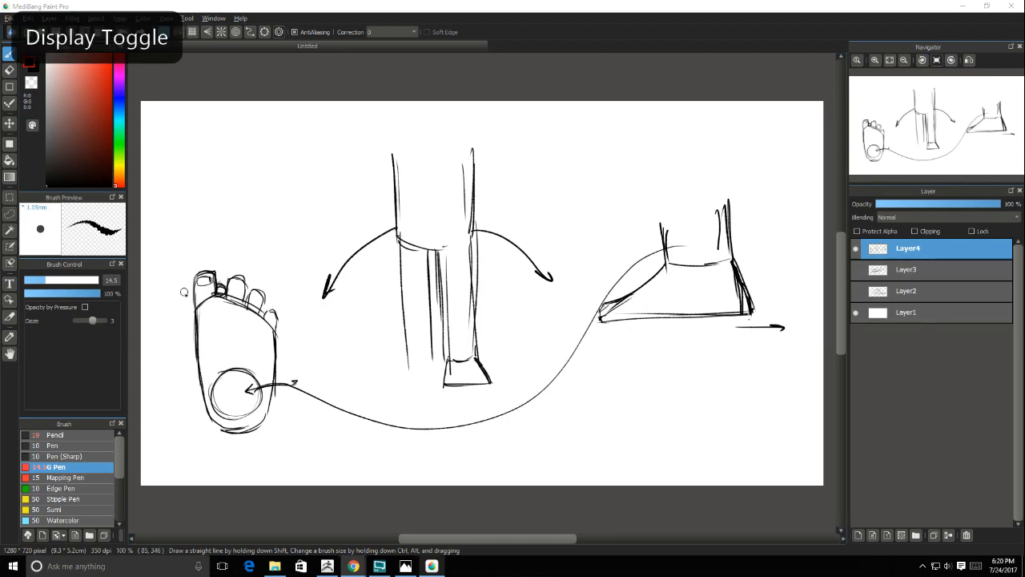
- Sketch a rounded sole outline enclosing the foot drawing, running around both sides, the toes and the heel
{"action": "mouse_move", "coordinate": [193, 364]}
{"action": "left_mouse_down"}
{"action": "mouse_move", "coordinate": [191, 268]}
{"action": "mouse_move", "coordinate": [201, 430]}
{"action": "left_mouse_up"}
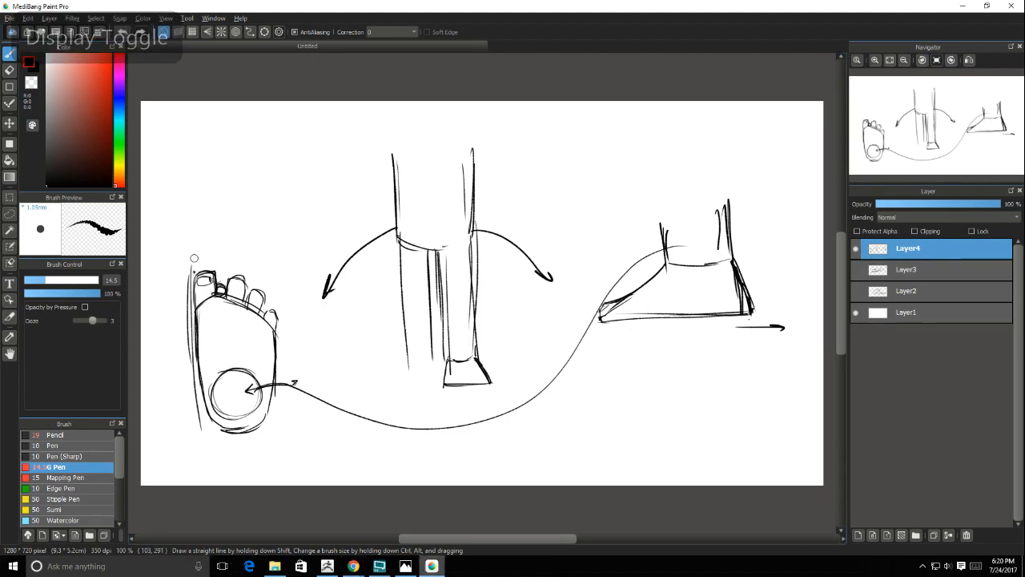
{"action": "mouse_move", "coordinate": [188, 277]}
{"action": "left_mouse_down"}
{"action": "mouse_move", "coordinate": [231, 258]}
{"action": "mouse_move", "coordinate": [292, 314]}
{"action": "left_mouse_up"}
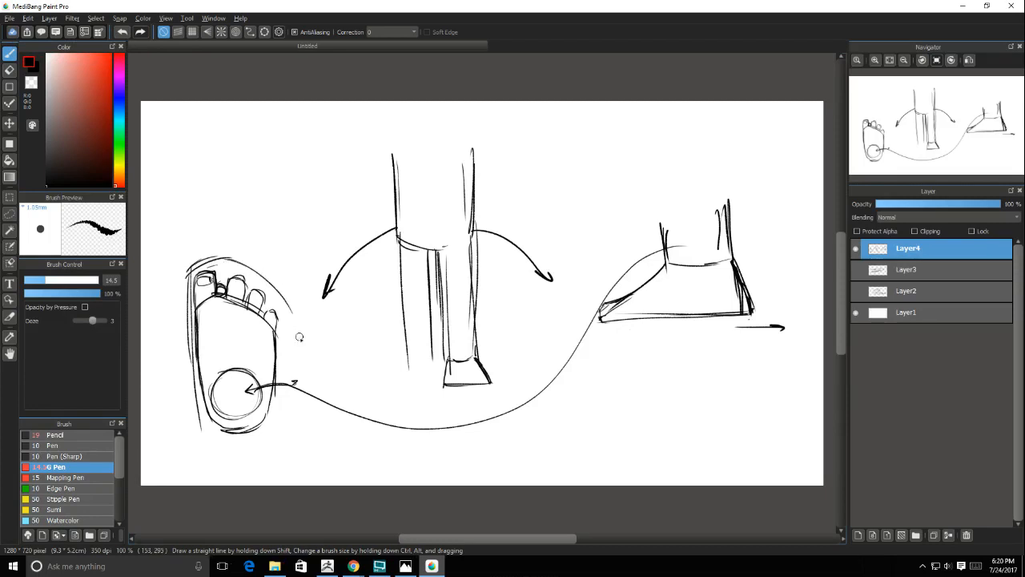
{"action": "mouse_move", "coordinate": [245, 262]}
{"action": "left_mouse_down"}
{"action": "mouse_move", "coordinate": [284, 312]}
{"action": "mouse_move", "coordinate": [278, 404]}
{"action": "left_mouse_up"}
{"action": "left_click_drag", "start_coordinate": [287, 344], "coordinate": [268, 436]}
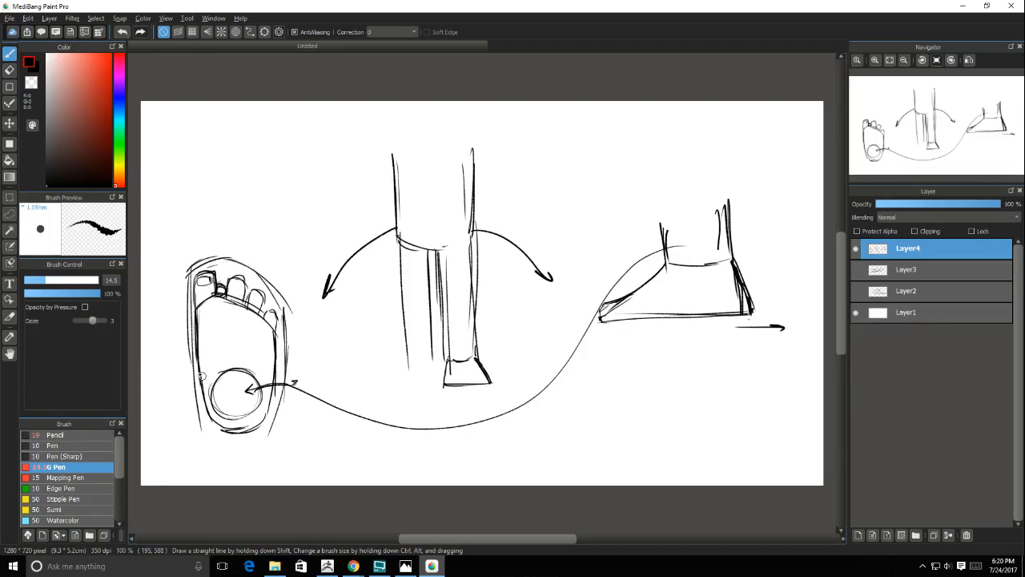
{"action": "left_click_drag", "start_coordinate": [190, 314], "coordinate": [213, 435]}
{"action": "mouse_move", "coordinate": [197, 401]}
{"action": "left_mouse_down"}
{"action": "mouse_move", "coordinate": [216, 433]}
{"action": "mouse_move", "coordinate": [240, 440]}
{"action": "mouse_move", "coordinate": [268, 427]}
{"action": "mouse_move", "coordinate": [280, 404]}
{"action": "left_mouse_up"}
{"action": "left_click_drag", "start_coordinate": [287, 330], "coordinate": [272, 418]}
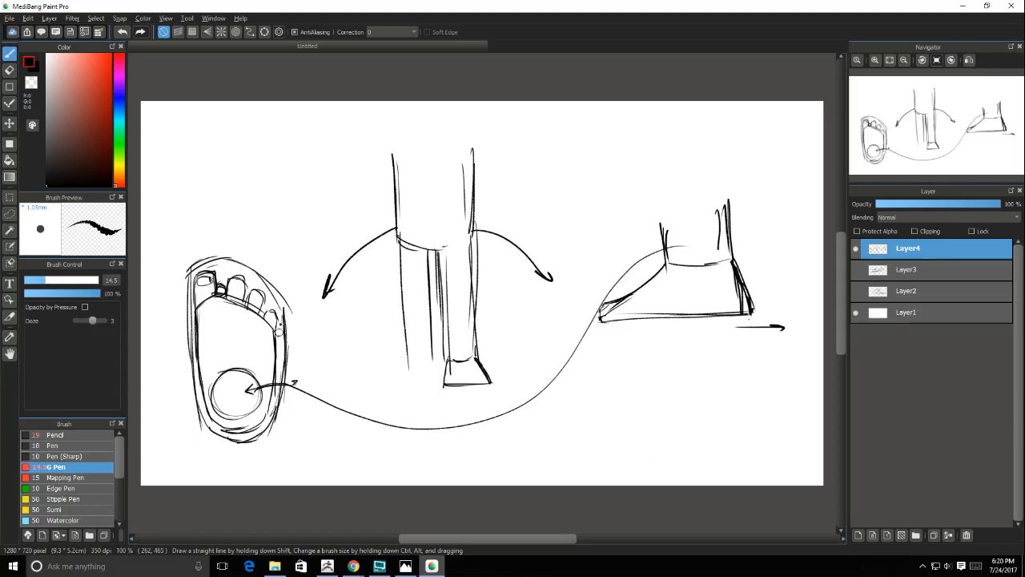
{"action": "mouse_move", "coordinate": [189, 282]}
{"action": "left_mouse_down"}
{"action": "mouse_move", "coordinate": [224, 257]}
{"action": "mouse_move", "coordinate": [284, 302]}
{"action": "left_mouse_up"}
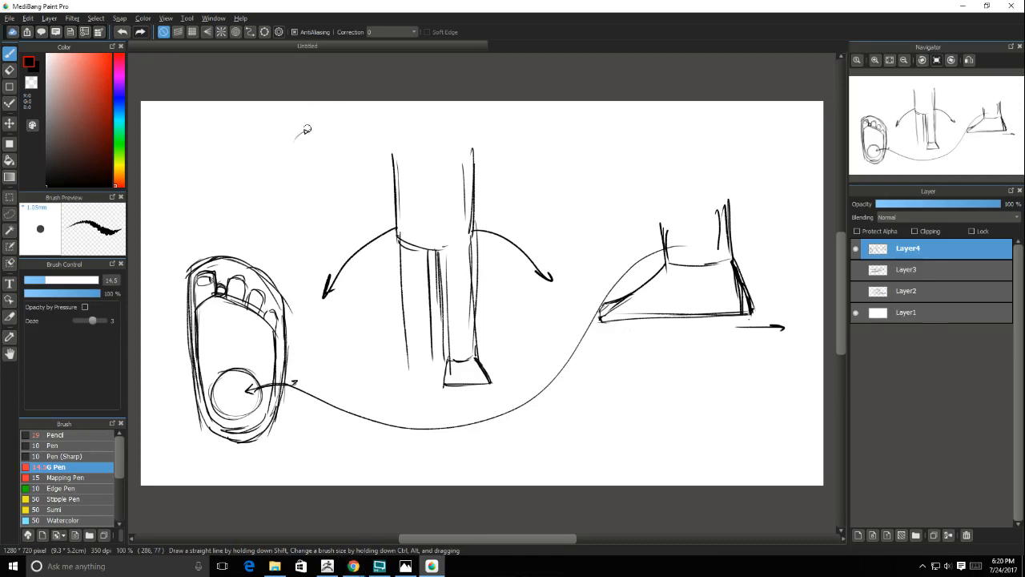
- Sketch a smaller footprint above the existing foot, with a wide ball, narrow arch, rounded heel and separate small toes
{"action": "mouse_move", "coordinate": [294, 139]}
{"action": "left_mouse_down"}
{"action": "mouse_move", "coordinate": [308, 130]}
{"action": "mouse_move", "coordinate": [353, 144]}
{"action": "mouse_move", "coordinate": [289, 153]}
{"action": "mouse_move", "coordinate": [309, 232]}
{"action": "mouse_move", "coordinate": [335, 227]}
{"action": "mouse_move", "coordinate": [324, 240]}
{"action": "mouse_move", "coordinate": [344, 133]}
{"action": "left_mouse_up"}
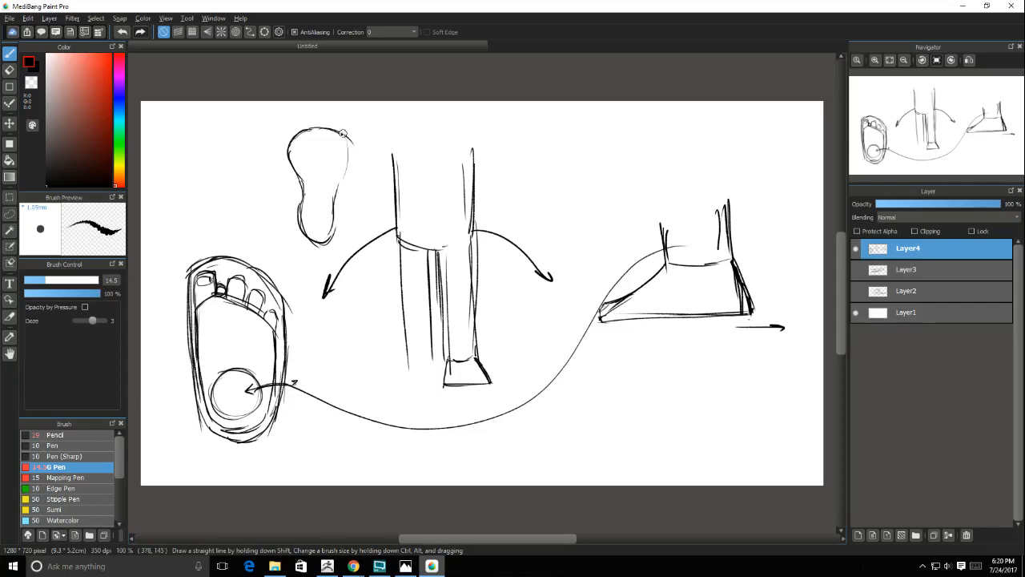
{"action": "left_click_drag", "start_coordinate": [335, 190], "coordinate": [339, 130]}
{"action": "mouse_move", "coordinate": [286, 150]}
{"action": "left_mouse_down"}
{"action": "mouse_move", "coordinate": [308, 128]}
{"action": "mouse_move", "coordinate": [346, 135]}
{"action": "mouse_move", "coordinate": [288, 161]}
{"action": "mouse_move", "coordinate": [293, 129]}
{"action": "mouse_move", "coordinate": [341, 120]}
{"action": "left_mouse_up"}
{"action": "left_click_drag", "start_coordinate": [299, 166], "coordinate": [294, 187]}
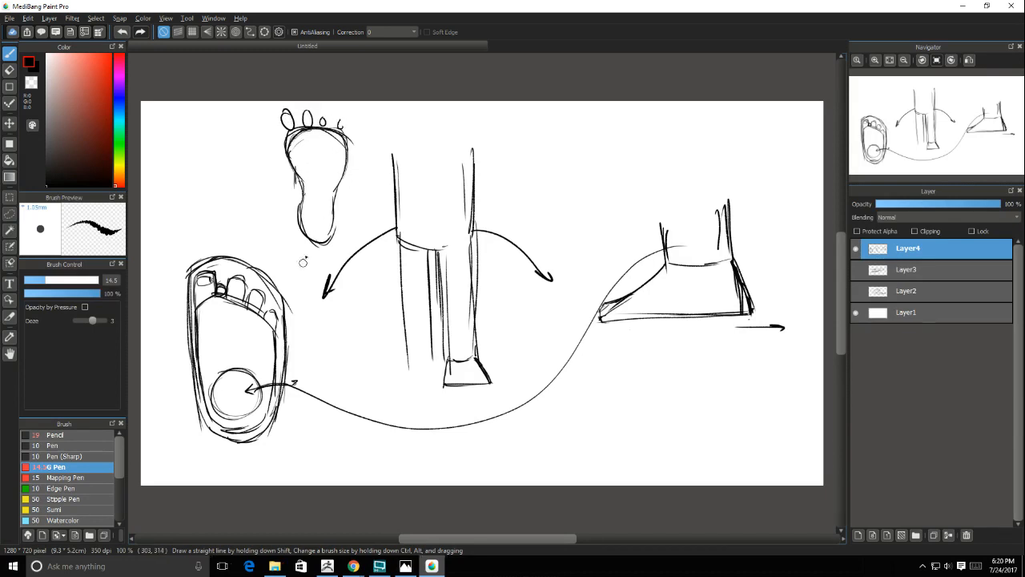
- Reshape the small footprint with a fuller outer edge and darken its inner arch and heel contour
{"action": "left_click_drag", "start_coordinate": [348, 142], "coordinate": [326, 236]}
{"action": "left_click_drag", "start_coordinate": [345, 183], "coordinate": [336, 221]}
{"action": "mouse_move", "coordinate": [295, 170]}
{"action": "left_mouse_down"}
{"action": "mouse_move", "coordinate": [306, 236]}
{"action": "mouse_move", "coordinate": [325, 239]}
{"action": "left_mouse_up"}
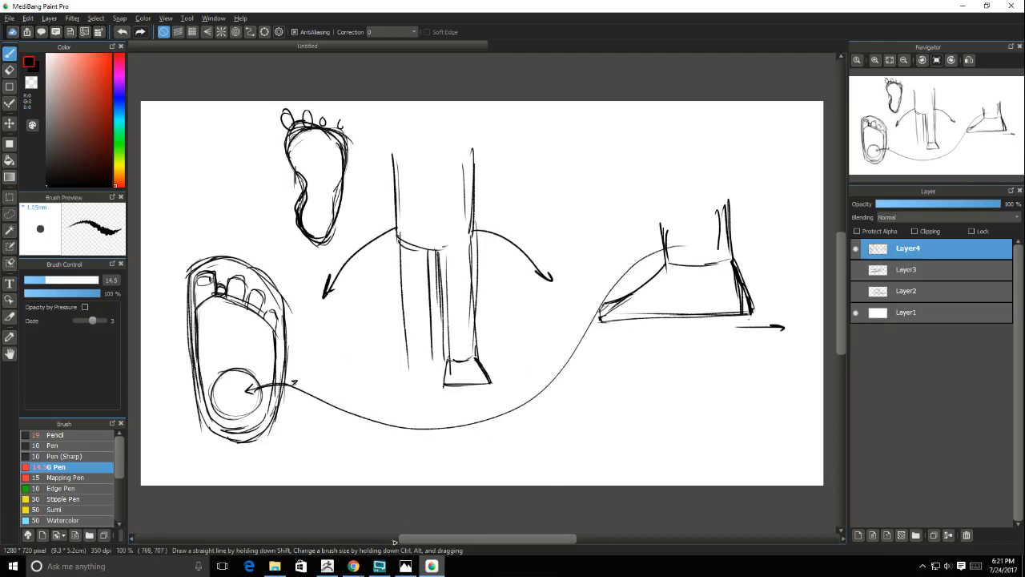
- Bring up the Arjun reference picture, then switch to ZBrush and examine the model's leg ends from several angles
{"action": "left_click", "coordinate": [405, 567]}
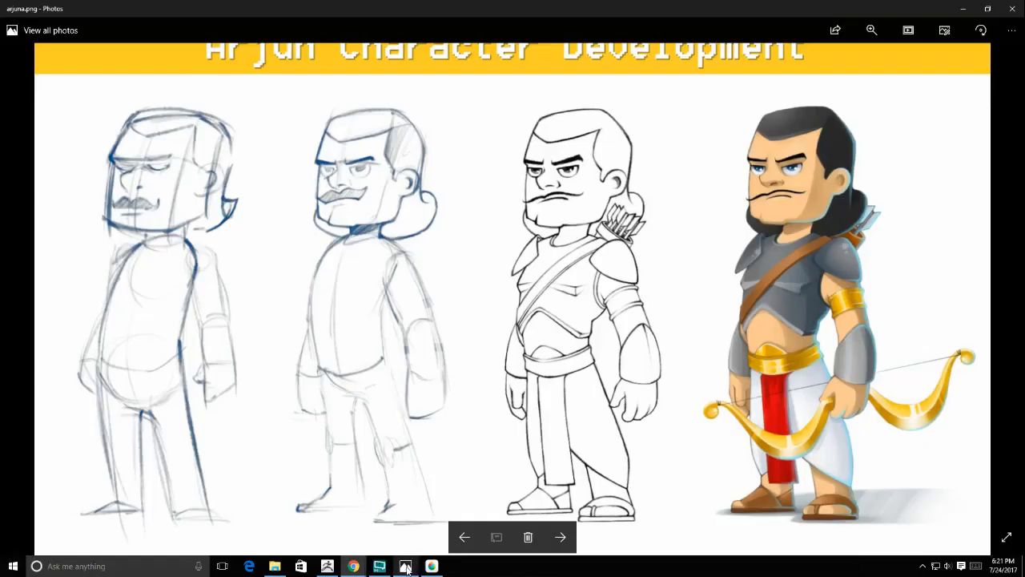
{"action": "left_click", "coordinate": [327, 565]}
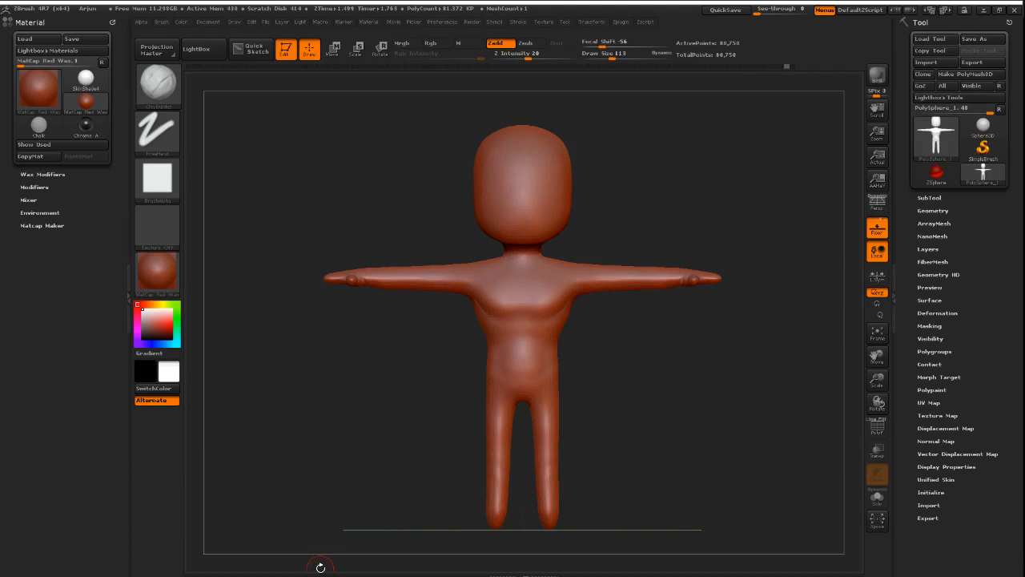
{"action": "mouse_move", "coordinate": [597, 435]}
{"action": "left_mouse_down"}
{"action": "mouse_move", "coordinate": [563, 279]}
{"action": "mouse_move", "coordinate": [575, 369]}
{"action": "mouse_move", "coordinate": [572, 338]}
{"action": "mouse_move", "coordinate": [601, 373]}
{"action": "mouse_move", "coordinate": [617, 210]}
{"action": "left_mouse_up"}
{"action": "left_click_drag", "start_coordinate": [598, 382], "coordinate": [620, 297], "text": "alt"}
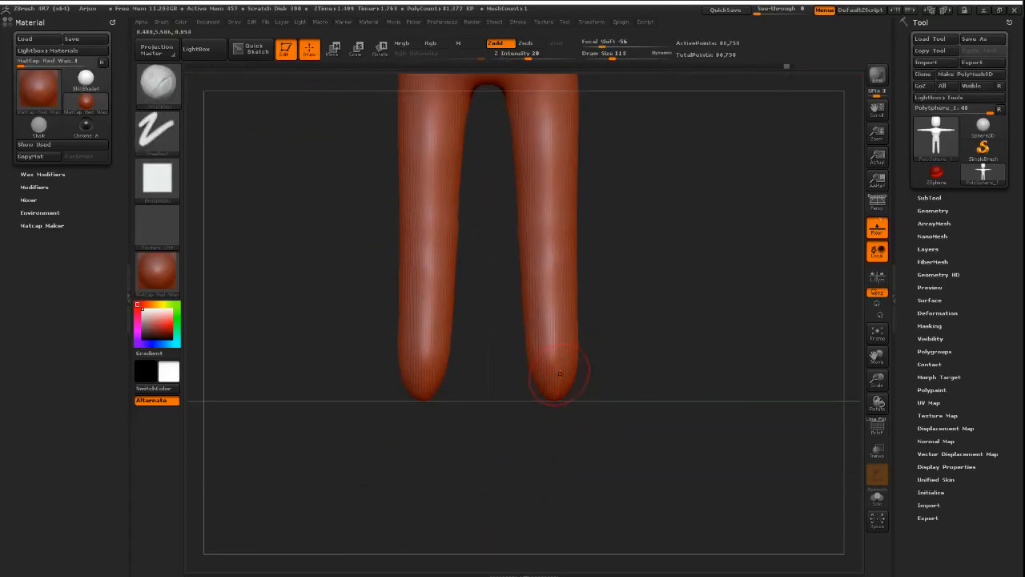
{"action": "left_click_drag", "start_coordinate": [611, 377], "coordinate": [560, 385], "text": "shift"}
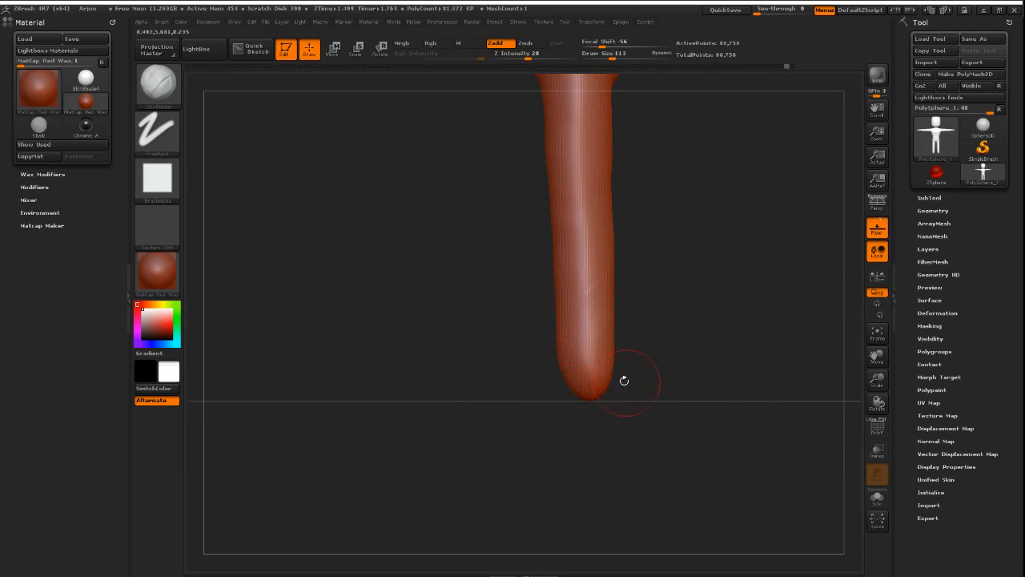
{"action": "mouse_move", "coordinate": [622, 380]}
{"action": "left_mouse_down", "text": "shift"}
{"action": "mouse_move", "coordinate": [681, 347]}
{"action": "mouse_move", "coordinate": [582, 373]}
{"action": "mouse_move", "coordinate": [652, 396]}
{"action": "mouse_move", "coordinate": [555, 377]}
{"action": "mouse_move", "coordinate": [636, 375]}
{"action": "mouse_move", "coordinate": [587, 369]}
{"action": "mouse_move", "coordinate": [630, 342]}
{"action": "left_mouse_up", "text": "shift"}
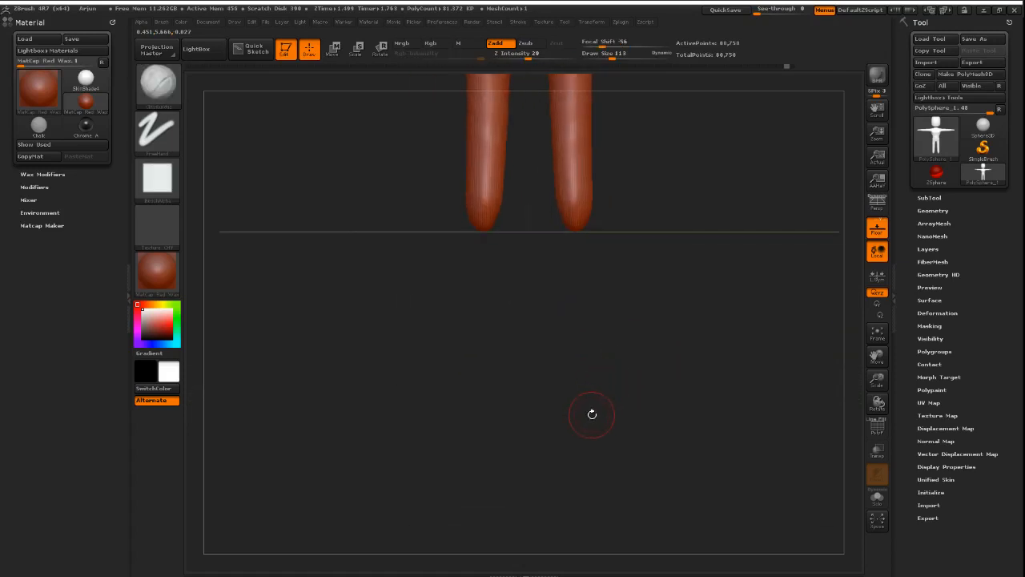
{"action": "left_click_drag", "start_coordinate": [564, 274], "coordinate": [563, 349], "text": "alt"}
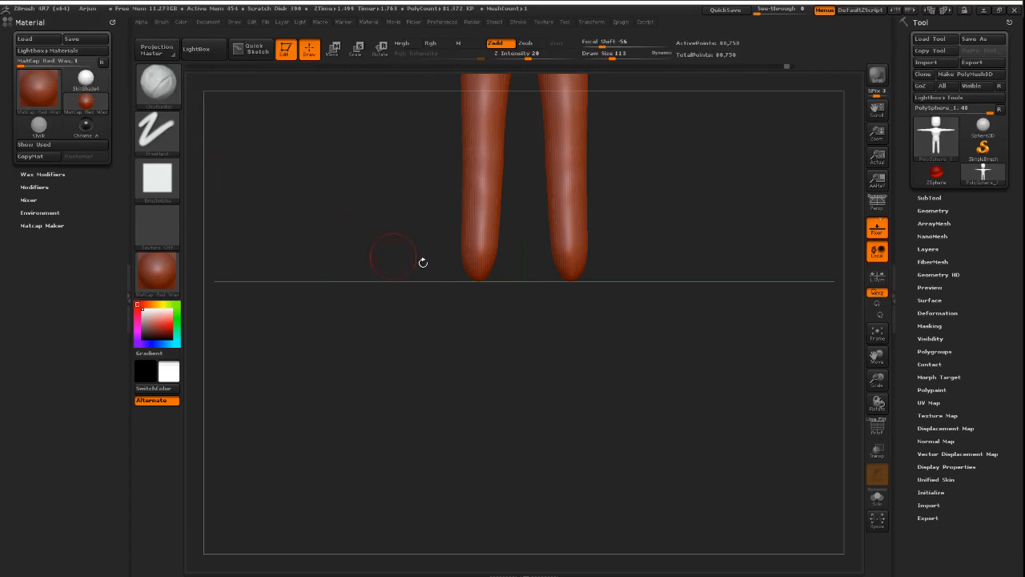
{"action": "left_click_drag", "start_coordinate": [455, 254], "coordinate": [467, 321]}
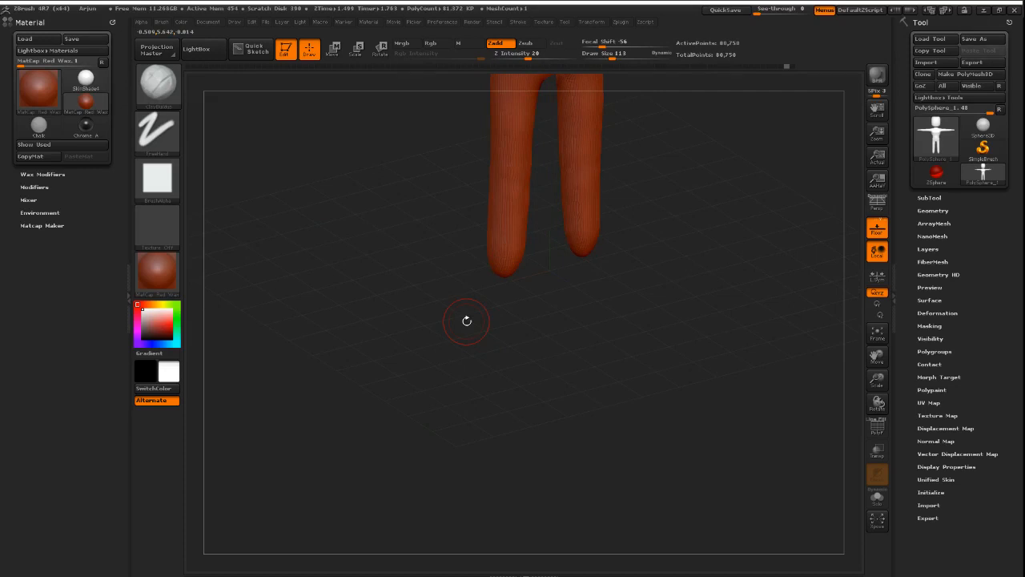
{"action": "mouse_move", "coordinate": [600, 290]}
{"action": "right_mouse_down"}
{"action": "mouse_move", "coordinate": [613, 311]}
{"action": "mouse_move", "coordinate": [599, 291]}
{"action": "mouse_move", "coordinate": [695, 281]}
{"action": "mouse_move", "coordinate": [543, 370]}
{"action": "right_mouse_up"}
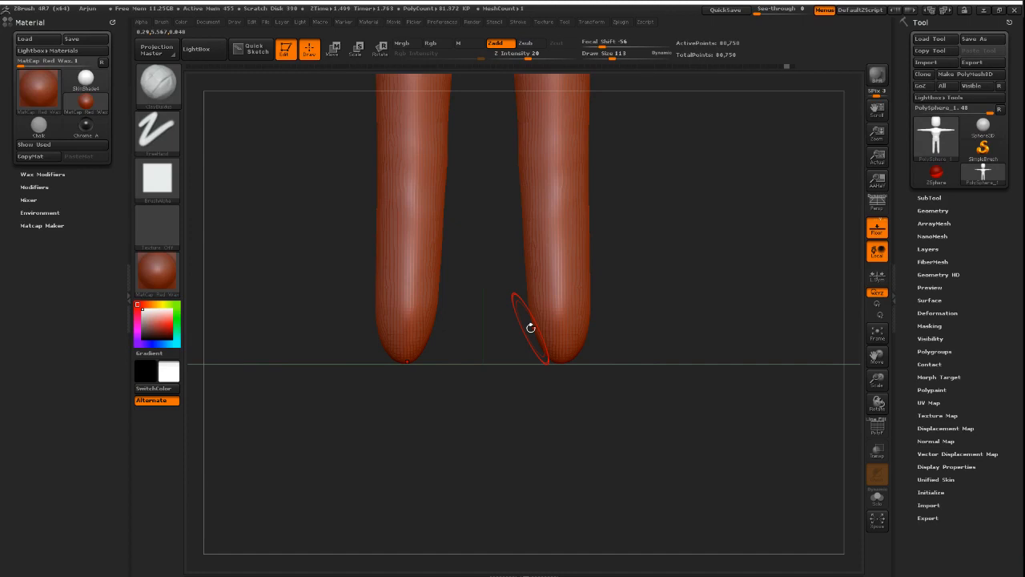
{"action": "left_click_drag", "start_coordinate": [625, 343], "coordinate": [564, 335]}
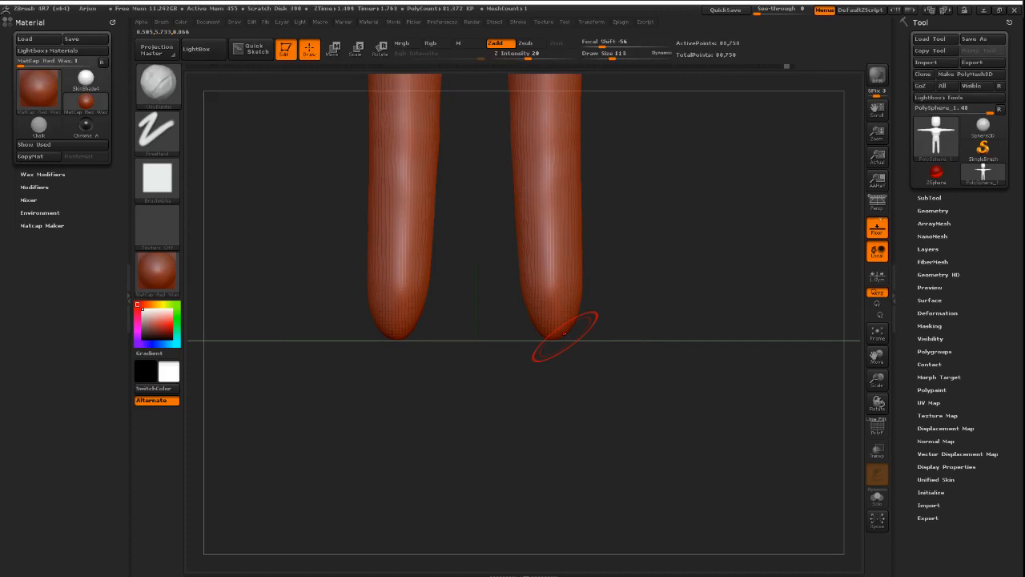
{"action": "key", "text": "b"}
{"action": "key", "text": "Escape"}
{"action": "key", "text": "b"}
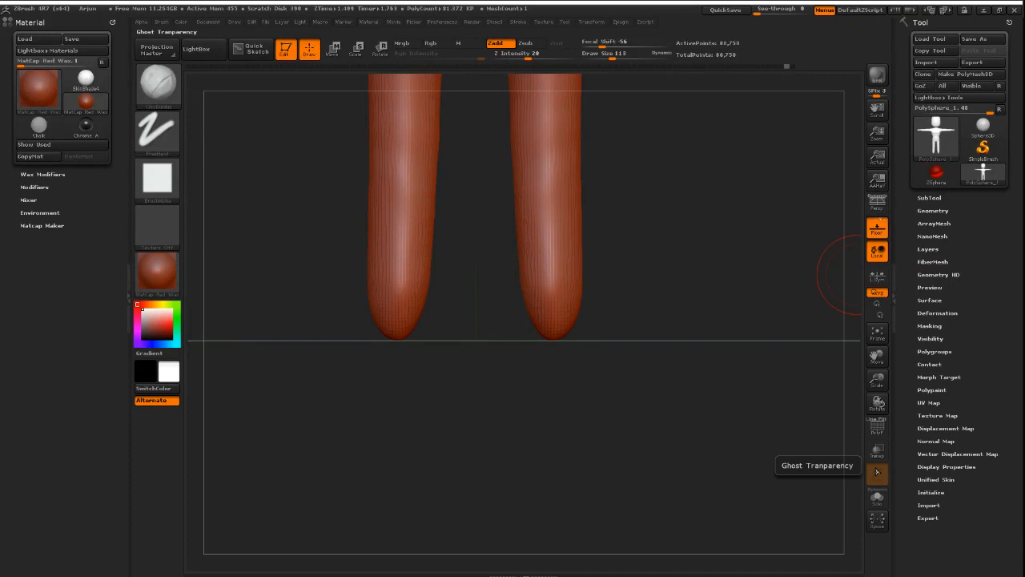
{"action": "key", "text": "b"}
{"action": "key", "text": "c"}
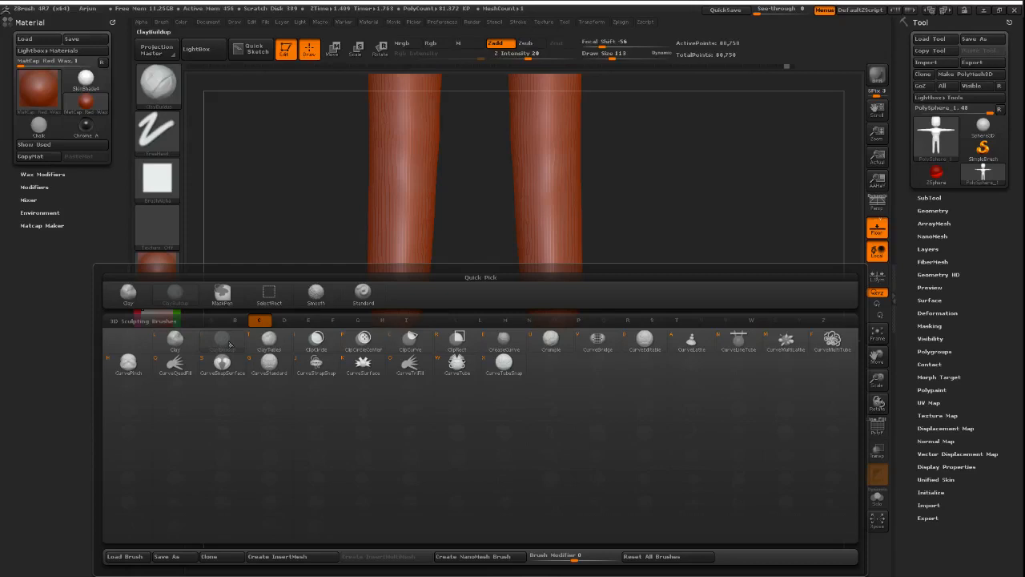
{"action": "mouse_move", "coordinate": [221, 353]}
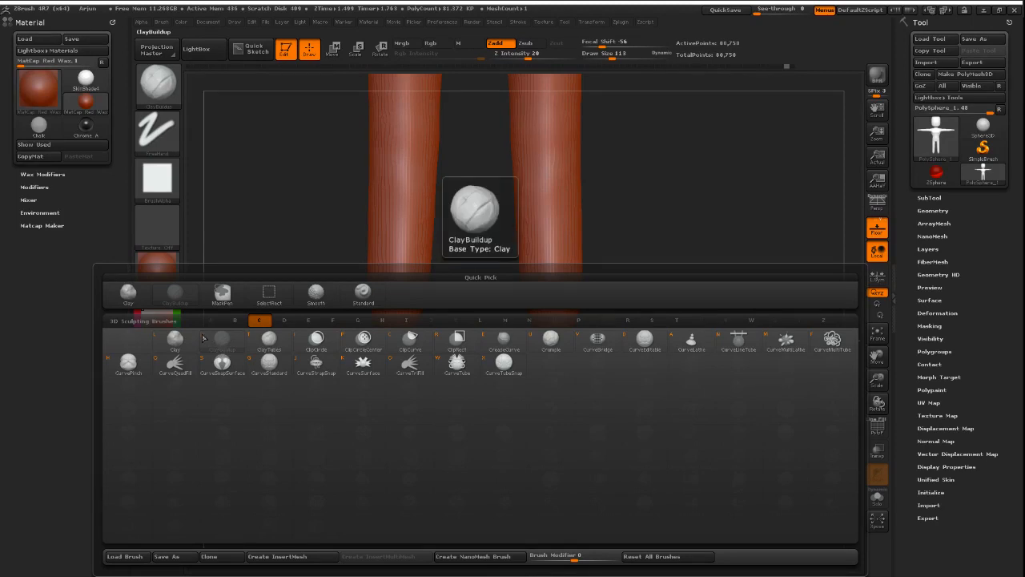
{"action": "key", "text": "F1"}
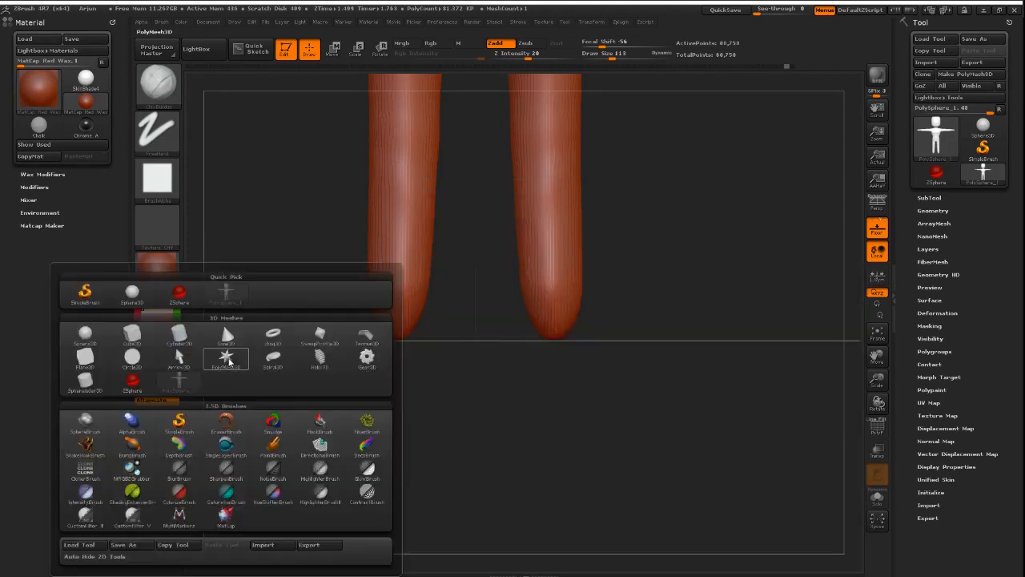
{"action": "key", "text": "b"}
{"action": "mouse_move", "coordinate": [453, 366]}
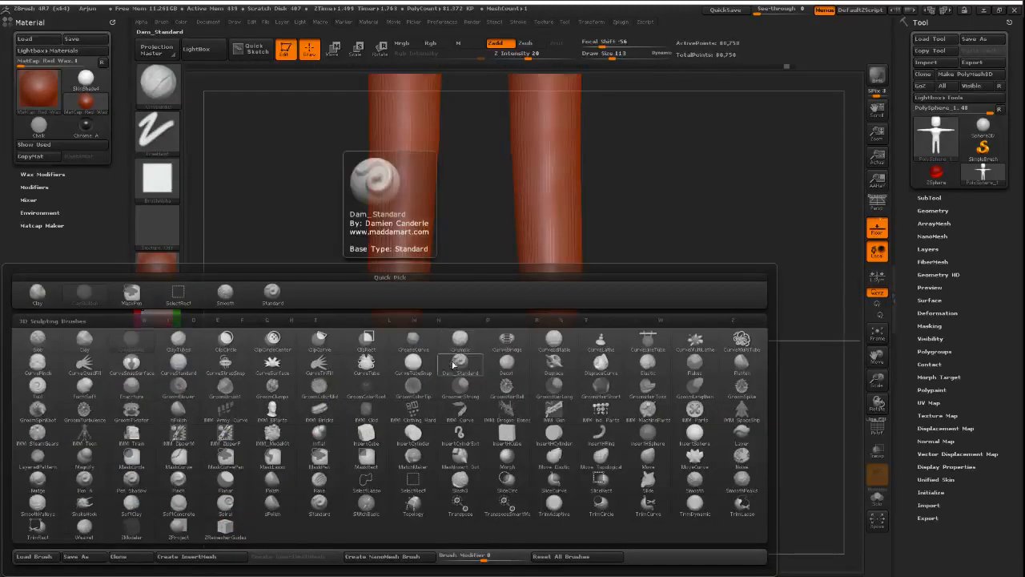
{"action": "key", "text": "c"}
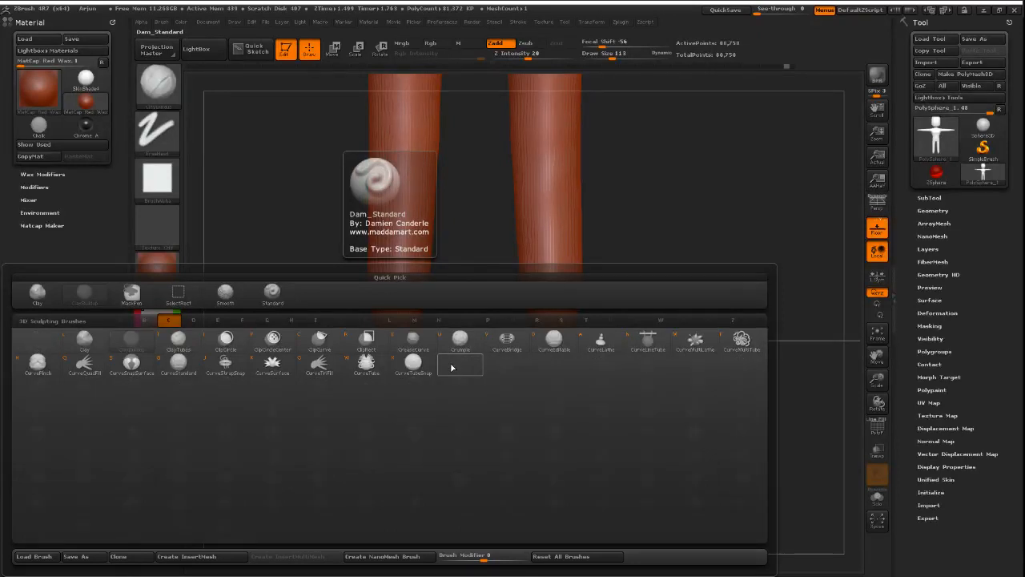
{"action": "key", "text": "Escape"}
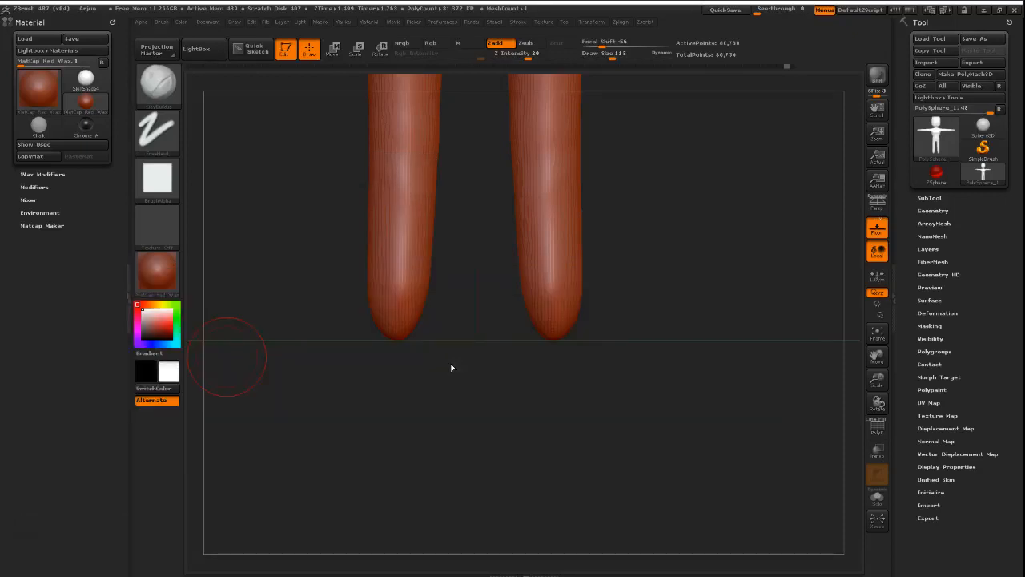
- Select the ClayBuildup brush for sculpting
{"action": "key", "text": "b"}
{"action": "key", "text": "c"}
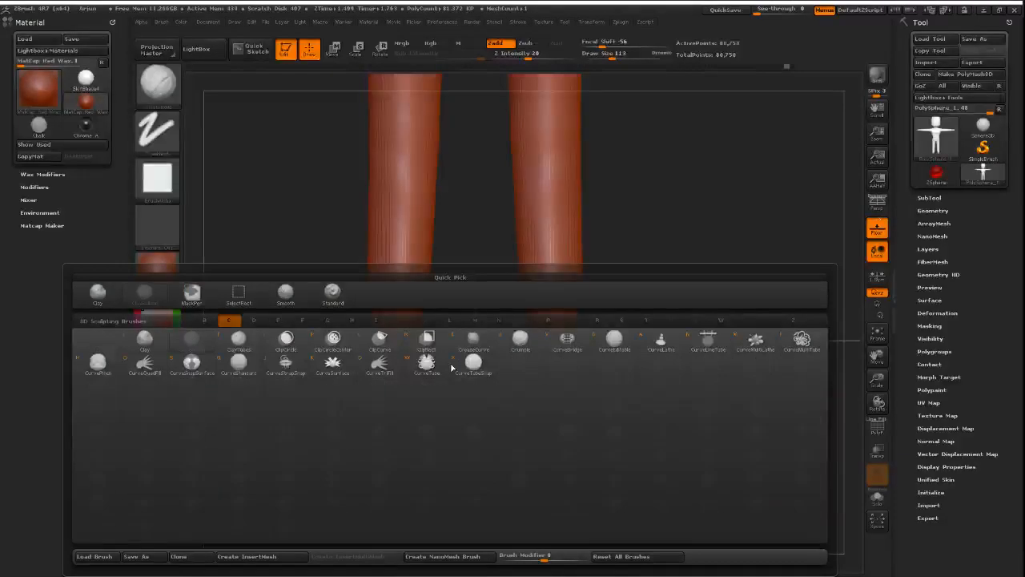
{"action": "left_click", "coordinate": [226, 340]}
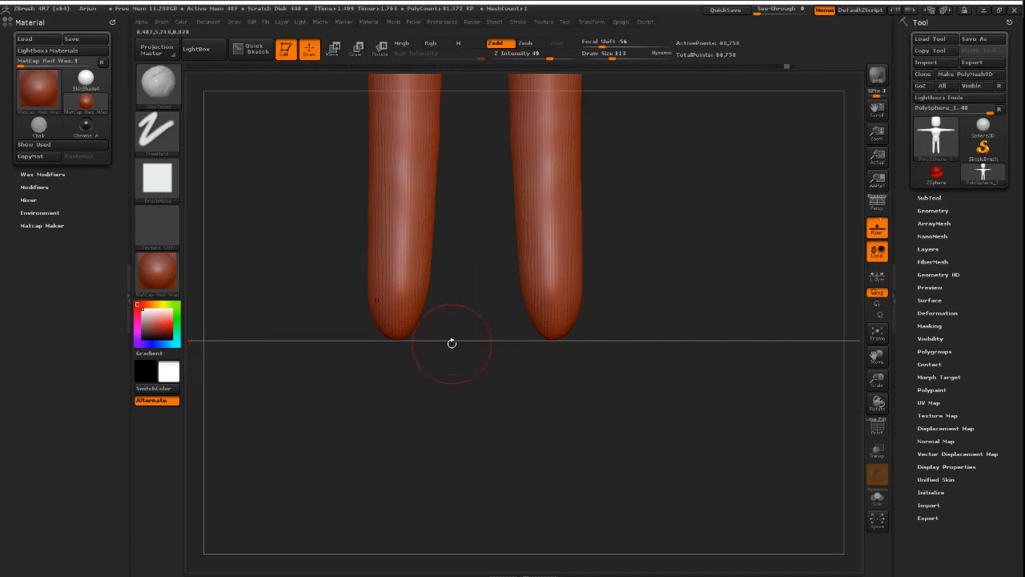
{"action": "key", "text": "b"}
{"action": "key", "text": "c"}
{"action": "key", "text": "b"}
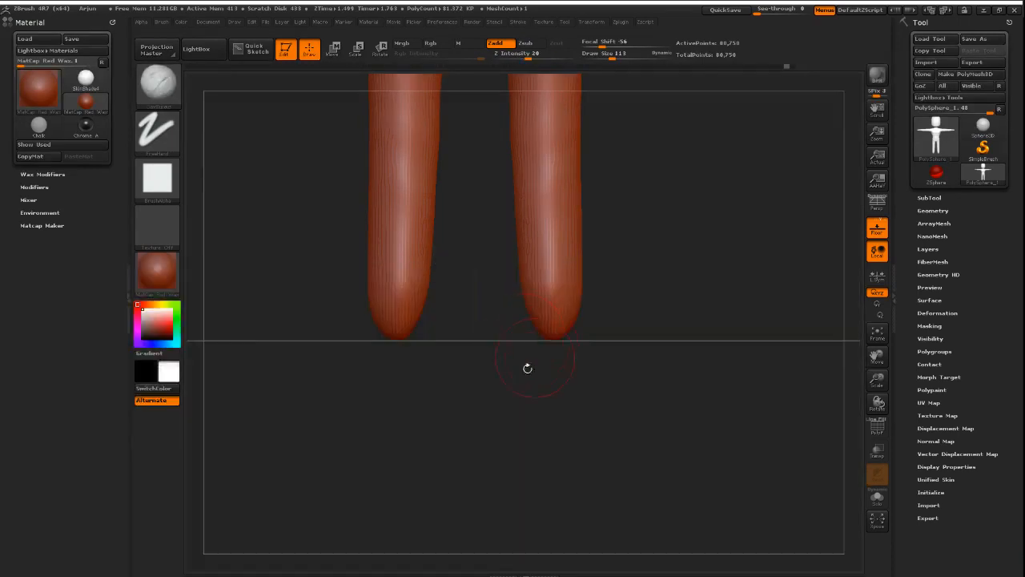
- Try ClayBuildup strokes on the leg end and diagonally across the torso, undoing each attempt
{"action": "left_click_drag", "start_coordinate": [572, 351], "coordinate": [583, 358], "text": "alt"}
{"action": "mouse_move", "coordinate": [582, 315]}
{"action": "left_mouse_down"}
{"action": "mouse_move", "coordinate": [531, 341]}
{"action": "mouse_move", "coordinate": [609, 340]}
{"action": "mouse_move", "coordinate": [548, 318]}
{"action": "mouse_move", "coordinate": [600, 344]}
{"action": "mouse_move", "coordinate": [585, 382]}
{"action": "mouse_move", "coordinate": [577, 283]}
{"action": "mouse_move", "coordinate": [496, 417]}
{"action": "mouse_move", "coordinate": [567, 329]}
{"action": "left_mouse_up"}
{"action": "key", "text": "ctrl+z"}
{"action": "key", "text": "ctrl+z"}
{"action": "mouse_move", "coordinate": [481, 300]}
{"action": "left_mouse_down"}
{"action": "mouse_move", "coordinate": [437, 348]}
{"action": "mouse_move", "coordinate": [448, 412]}
{"action": "mouse_move", "coordinate": [416, 329]}
{"action": "mouse_move", "coordinate": [435, 304]}
{"action": "mouse_move", "coordinate": [481, 436]}
{"action": "left_mouse_up"}
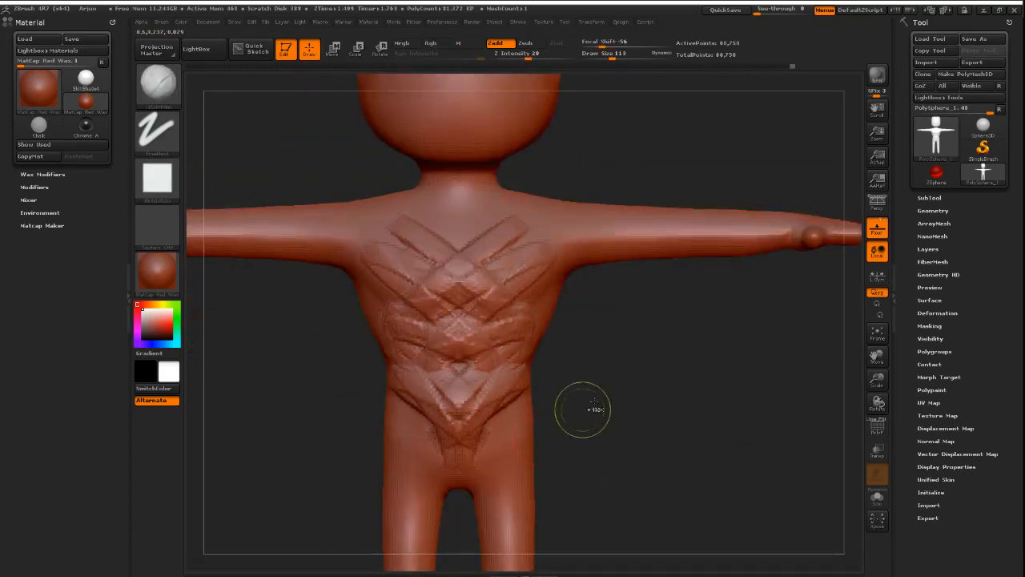
{"action": "key", "text": "ctrl+z"}
{"action": "mouse_move", "coordinate": [473, 259]}
{"action": "left_mouse_down"}
{"action": "mouse_move", "coordinate": [528, 284]}
{"action": "mouse_move", "coordinate": [509, 276]}
{"action": "mouse_move", "coordinate": [513, 408]}
{"action": "mouse_move", "coordinate": [501, 481]}
{"action": "left_mouse_up"}
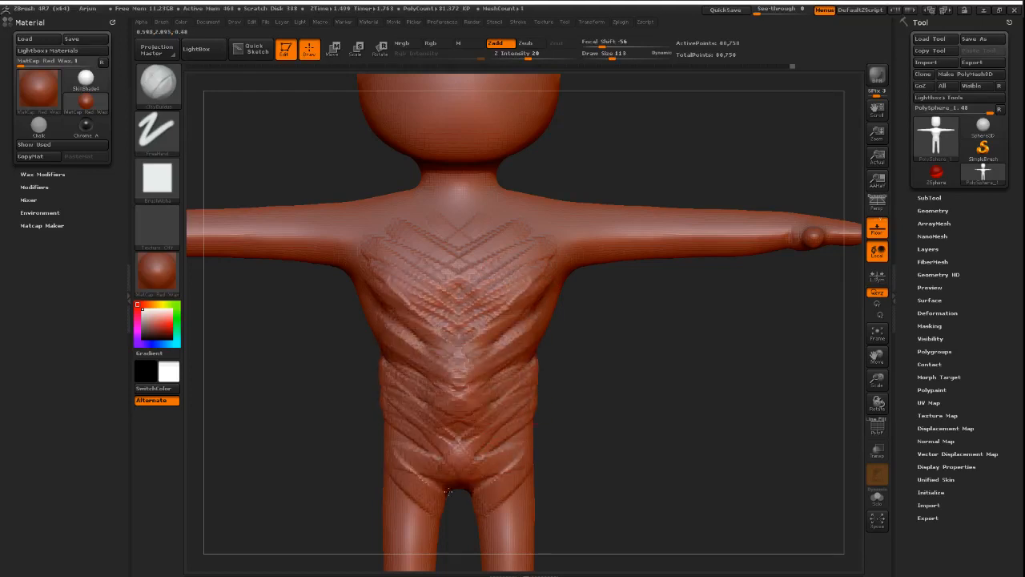
{"action": "key", "text": "ctrl+z"}
{"action": "left_click_drag", "start_coordinate": [580, 389], "coordinate": [581, 363], "text": "alt"}
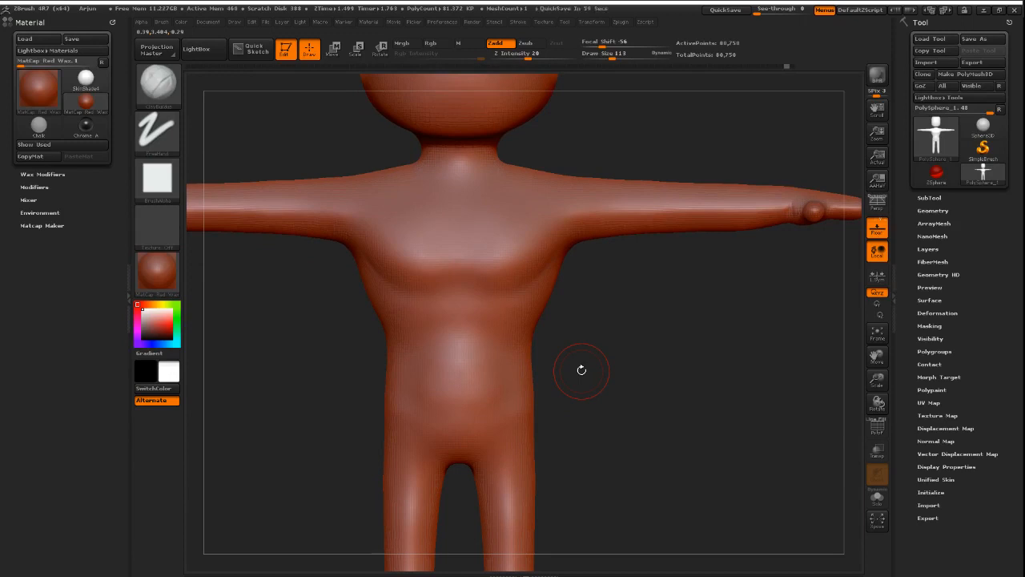
- Increase the brush's Draw Size to 297
{"action": "key", "text": "bracketright"}
{"action": "key", "text": "bracketright"}
{"action": "key", "text": "bracketright"}
{"action": "key", "text": "bracketright"}
{"action": "key", "text": "bracketright"}
{"action": "key", "text": "bracketright"}
{"action": "key", "text": "bracketright"}
{"action": "key", "text": "bracketright"}
{"action": "key", "text": "bracketright"}
{"action": "key", "text": "bracketright"}
{"action": "key", "text": "bracketright"}
{"action": "key", "text": "bracketright"}
{"action": "key", "text": "bracketright"}
{"action": "key", "text": "bracketright"}
{"action": "key", "text": "bracketright"}
{"action": "key", "text": "bracketright"}
{"action": "key", "text": "bracketright"}
{"action": "key", "text": "bracketright"}
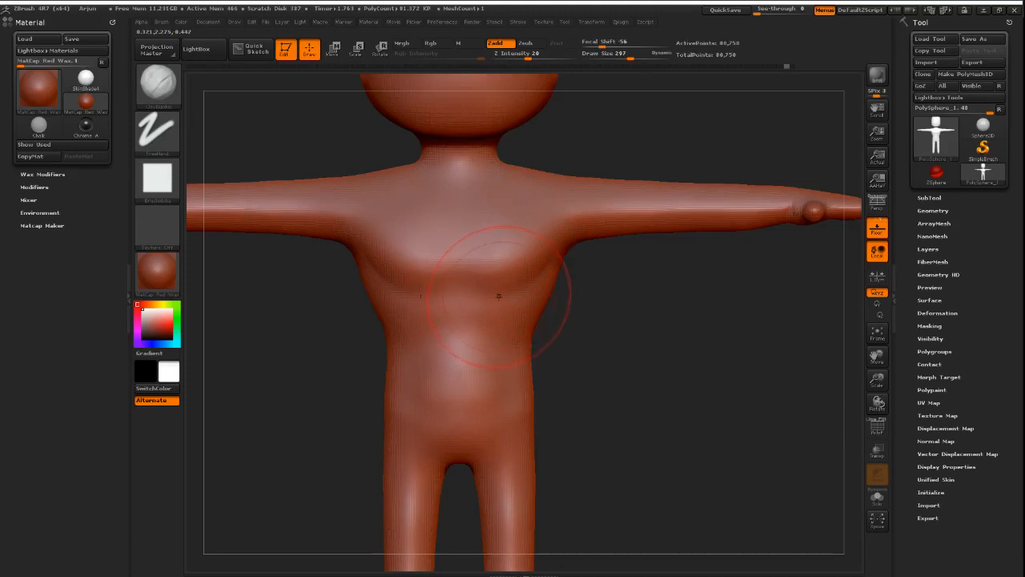
- Try broad ClayBuildup strokes across the chest, abdomen and hips with the enlarged brush
{"action": "left_click_drag", "start_coordinate": [504, 256], "coordinate": [523, 218]}
{"action": "mouse_move", "coordinate": [463, 290]}
{"action": "left_mouse_down"}
{"action": "mouse_move", "coordinate": [543, 259]}
{"action": "mouse_move", "coordinate": [464, 344]}
{"action": "left_mouse_up"}
{"action": "left_click_drag", "start_coordinate": [528, 362], "coordinate": [480, 436]}
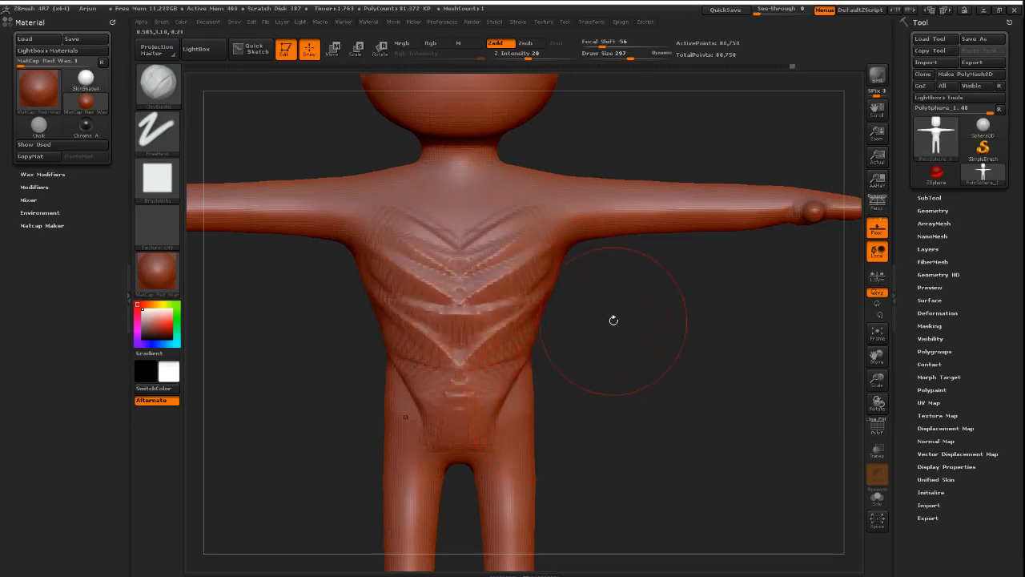
{"action": "left_click_drag", "start_coordinate": [562, 394], "coordinate": [545, 319], "text": "alt"}
{"action": "mouse_move", "coordinate": [528, 233]}
{"action": "left_mouse_down", "text": "alt"}
{"action": "mouse_move", "coordinate": [547, 213]}
{"action": "mouse_move", "coordinate": [562, 152]}
{"action": "left_mouse_up", "text": "alt"}
{"action": "left_click_drag", "start_coordinate": [560, 400], "coordinate": [579, 311], "text": "alt"}
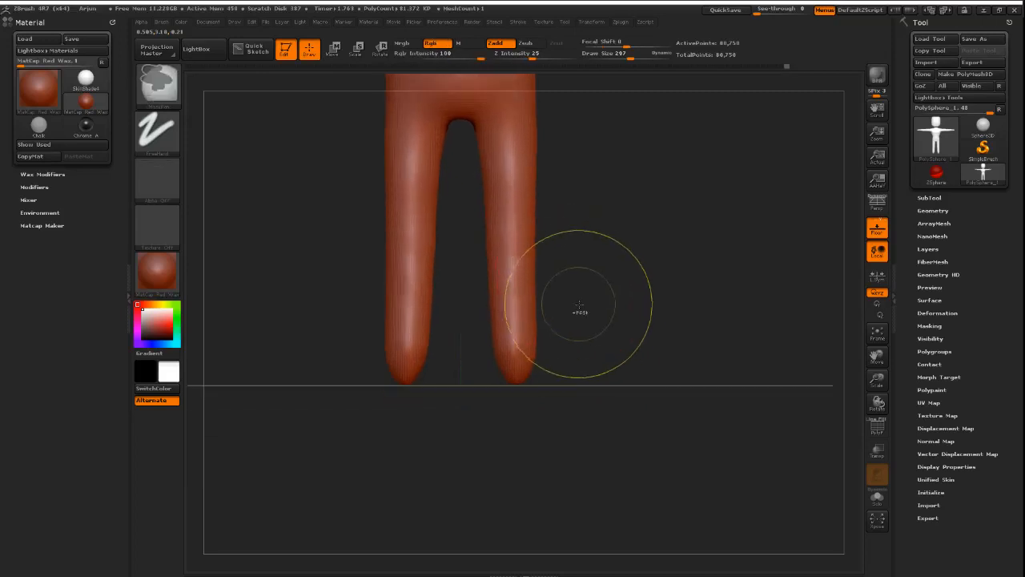
- Try a ClayBuildup stroke across the leg ends at Draw Size 297 and undo it
{"action": "right_click_drag", "start_coordinate": [579, 311], "coordinate": [575, 381], "text": "ctrl"}
{"action": "left_click_drag", "start_coordinate": [503, 521], "coordinate": [530, 543]}
{"action": "left_click_drag", "start_coordinate": [590, 392], "coordinate": [597, 284], "text": "alt"}
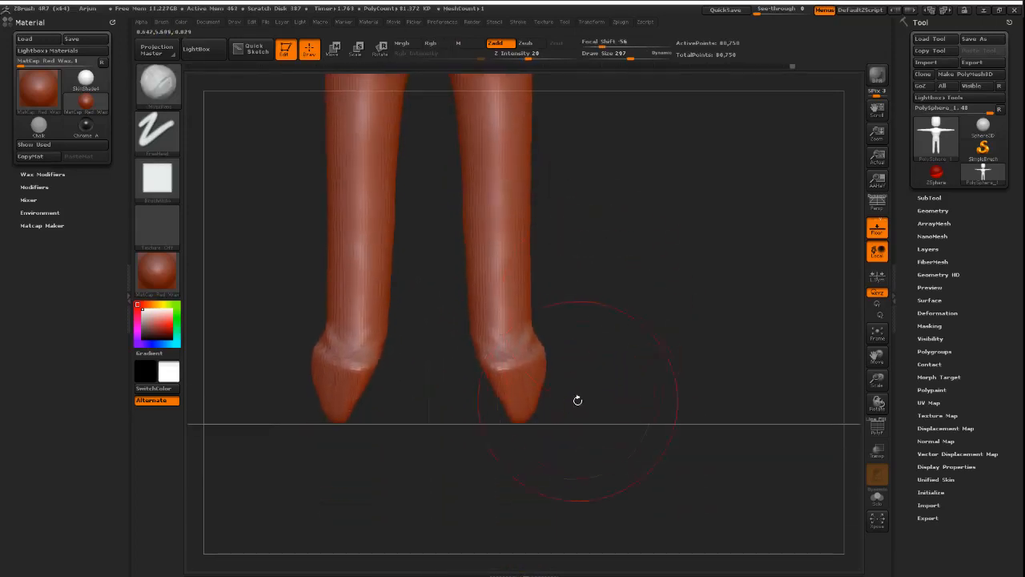
{"action": "key", "text": "ctrl+z"}
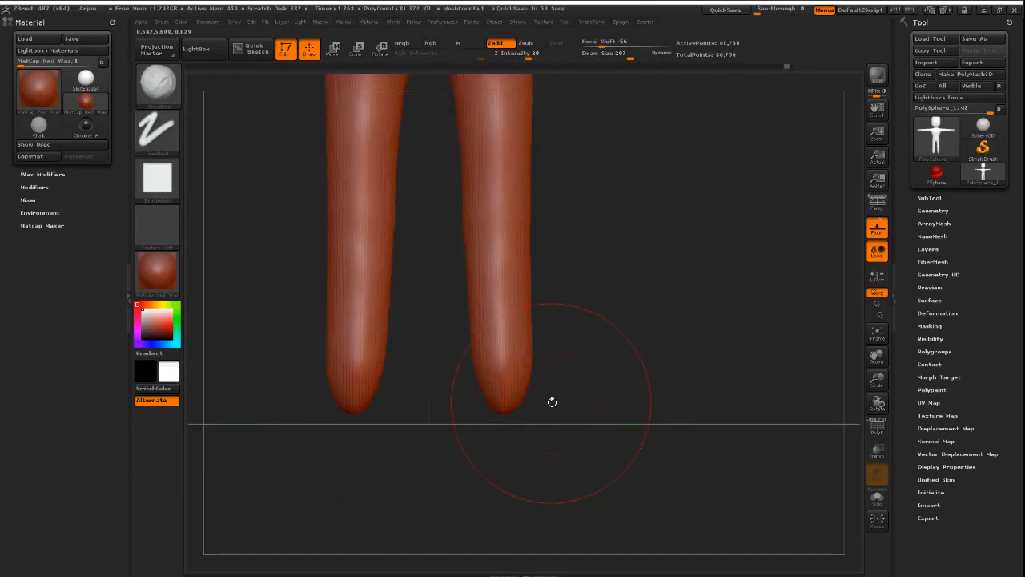
- Reduce the Draw Size to 233 and try ClayBuildup strokes around the leg ends, undoing each attempt
{"action": "key", "text": "["}
{"action": "mouse_move", "coordinate": [482, 388]}
{"action": "left_mouse_down"}
{"action": "mouse_move", "coordinate": [522, 387]}
{"action": "mouse_move", "coordinate": [468, 420]}
{"action": "left_mouse_up"}
{"action": "key", "text": "ctrl+z"}
{"action": "key", "text": "ctrl+z"}
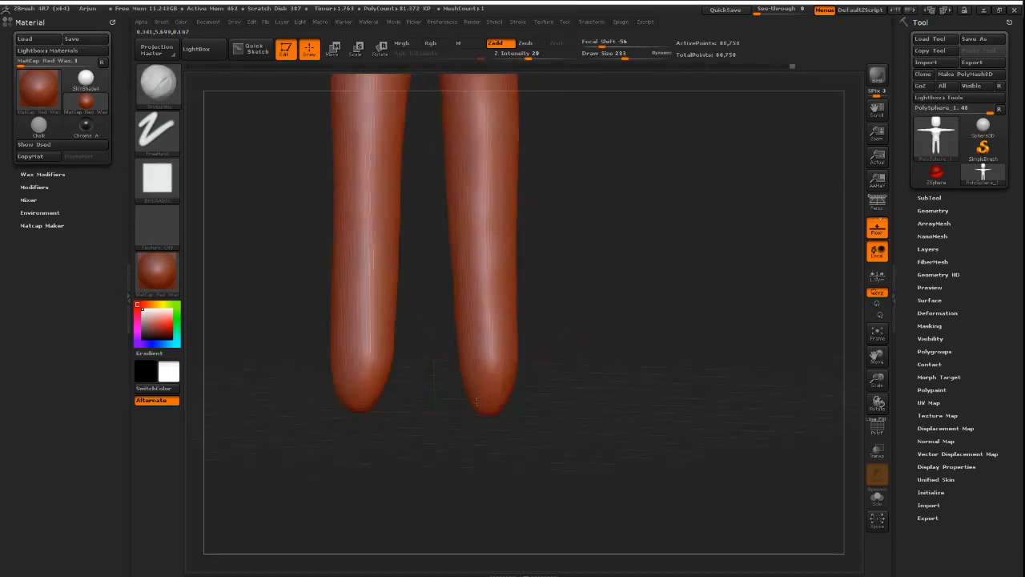
{"action": "mouse_move", "coordinate": [533, 381]}
{"action": "left_mouse_down"}
{"action": "mouse_move", "coordinate": [523, 364]}
{"action": "mouse_move", "coordinate": [515, 382]}
{"action": "mouse_move", "coordinate": [490, 386]}
{"action": "mouse_move", "coordinate": [601, 385]}
{"action": "left_mouse_up"}
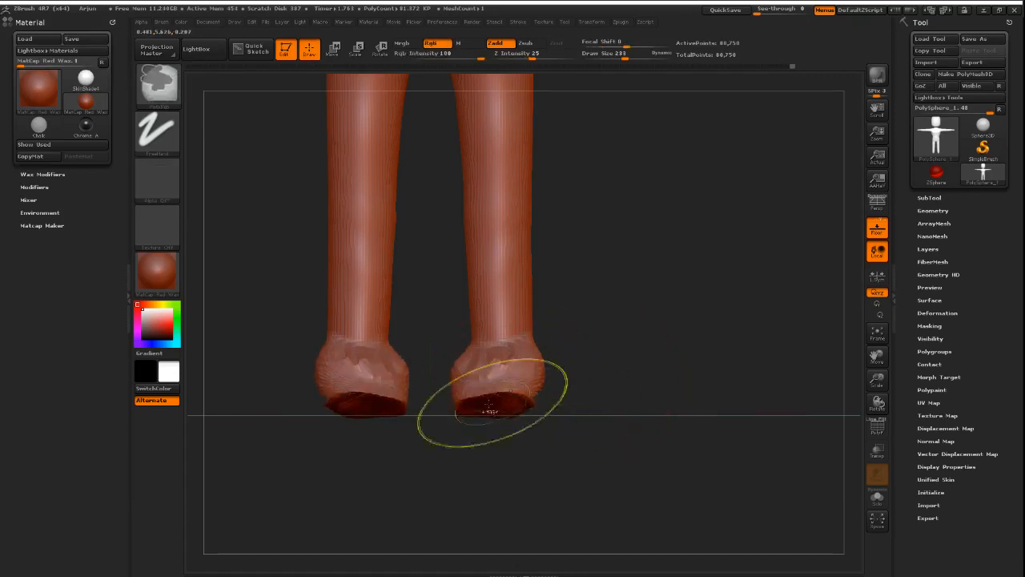
{"action": "key", "text": "ctrl+z"}
{"action": "key", "text": "ctrl+z"}
- Try a ClayBuildup stroke on the front of the leg ends, check it from the side and undo it
{"action": "mouse_move", "coordinate": [488, 389]}
{"action": "left_mouse_down"}
{"action": "mouse_move", "coordinate": [477, 392]}
{"action": "mouse_move", "coordinate": [521, 398]}
{"action": "left_mouse_up"}
{"action": "mouse_move", "coordinate": [616, 366]}
{"action": "left_mouse_down"}
{"action": "mouse_move", "coordinate": [591, 358]}
{"action": "mouse_move", "coordinate": [566, 417]}
{"action": "left_mouse_up"}
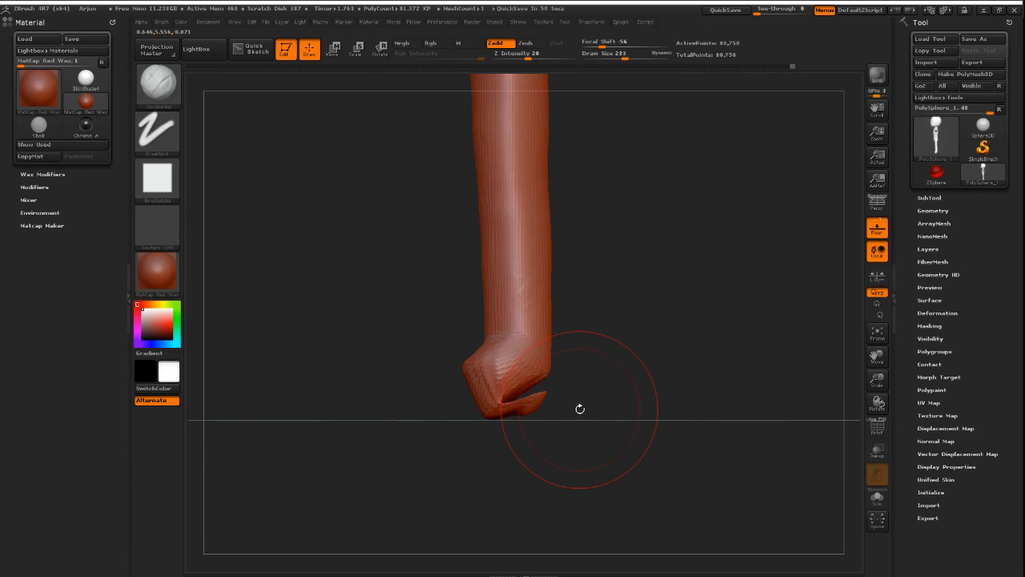
{"action": "left_click_drag", "start_coordinate": [580, 409], "coordinate": [448, 416]}
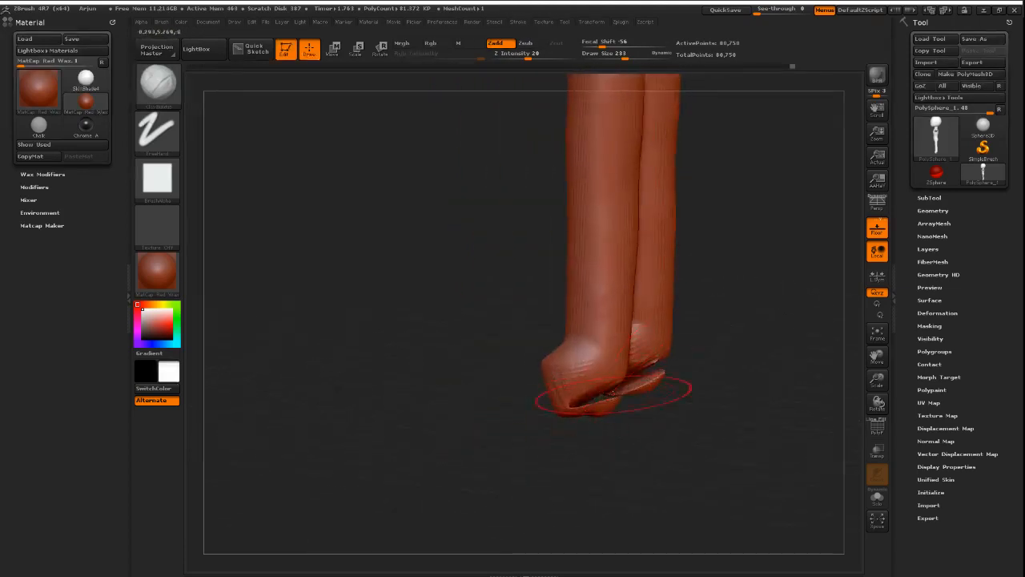
{"action": "key", "text": "ctrl+z"}
- Try ClayBuildup strokes on the lower legs with the Draw Size raised to 333, undoing the result
{"action": "mouse_move", "coordinate": [649, 403]}
{"action": "left_mouse_down"}
{"action": "mouse_move", "coordinate": [736, 373]}
{"action": "mouse_move", "coordinate": [559, 399]}
{"action": "left_mouse_up"}
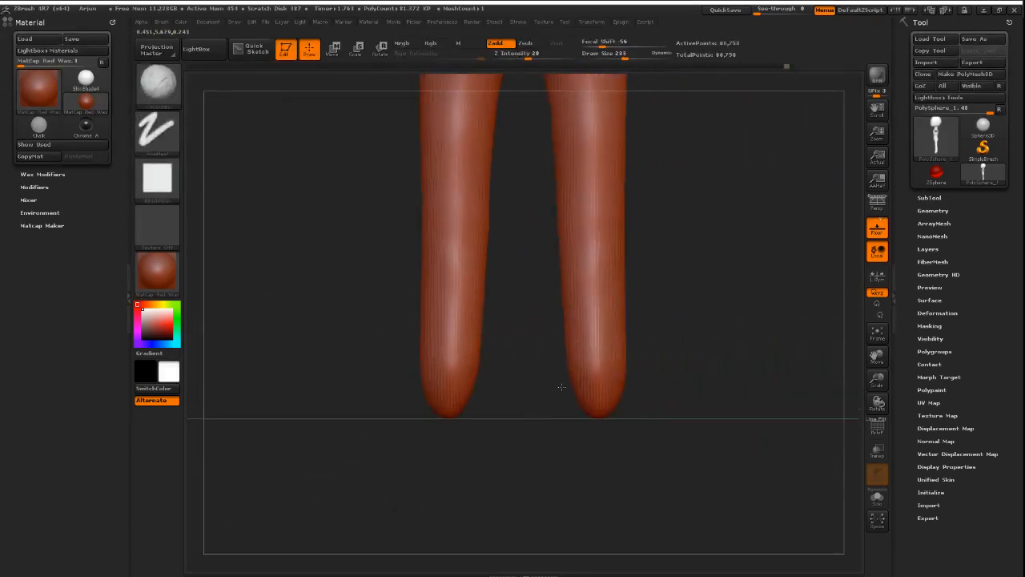
{"action": "left_click_drag", "start_coordinate": [652, 378], "coordinate": [618, 386]}
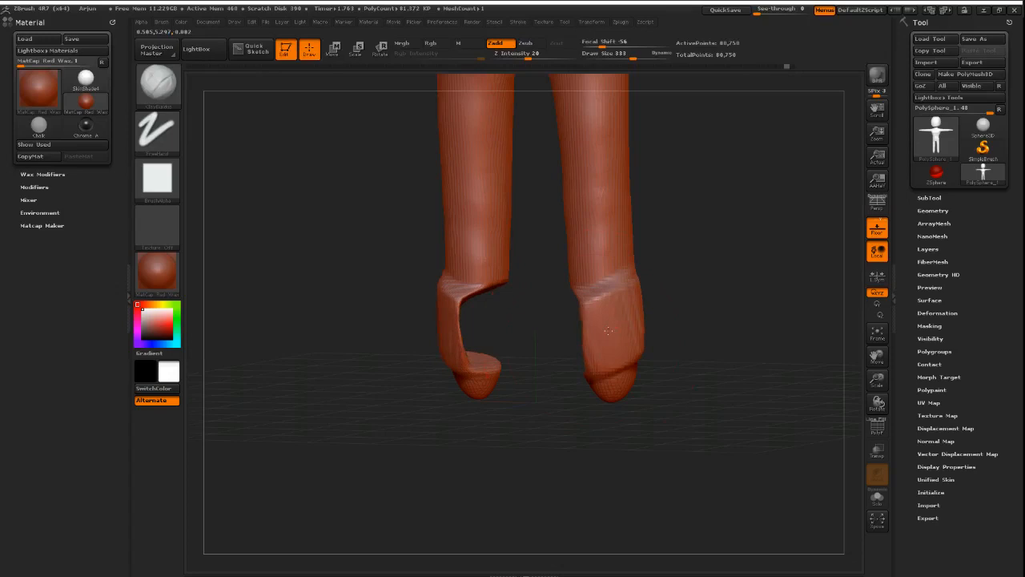
{"action": "mouse_move", "coordinate": [656, 348]}
{"action": "left_mouse_down"}
{"action": "mouse_move", "coordinate": [719, 315]}
{"action": "mouse_move", "coordinate": [643, 323]}
{"action": "left_mouse_up"}
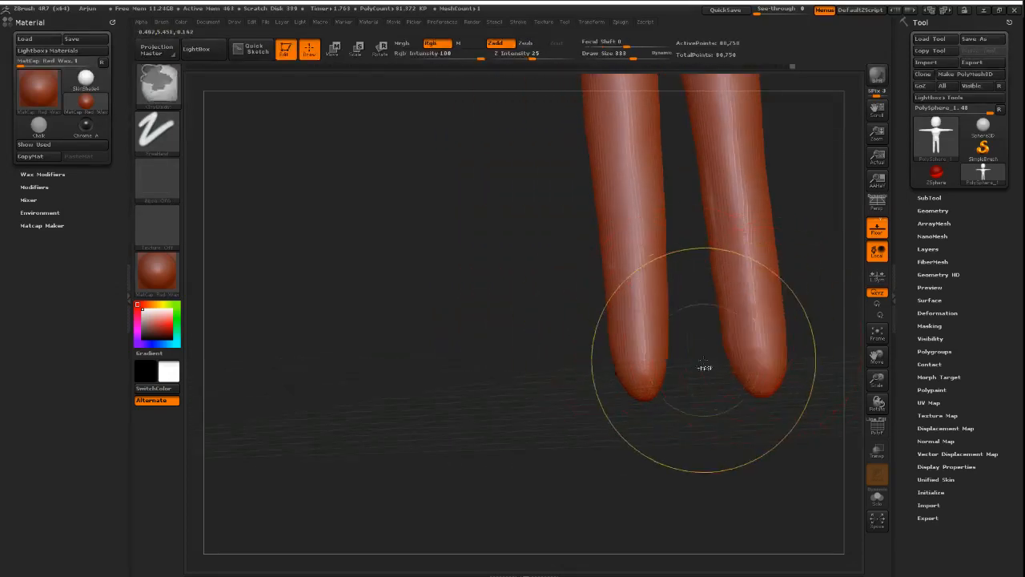
{"action": "left_click_drag", "start_coordinate": [696, 367], "coordinate": [737, 350]}
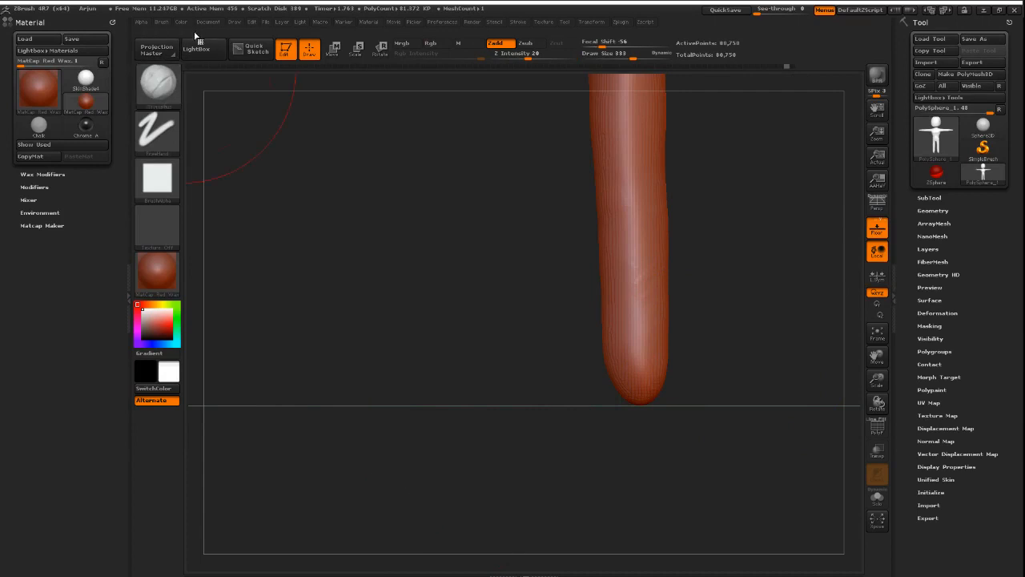
- Turn on BackfaceMask in the ClayBuildup brush's Auto Masking settings
{"action": "left_click", "coordinate": [162, 22]}
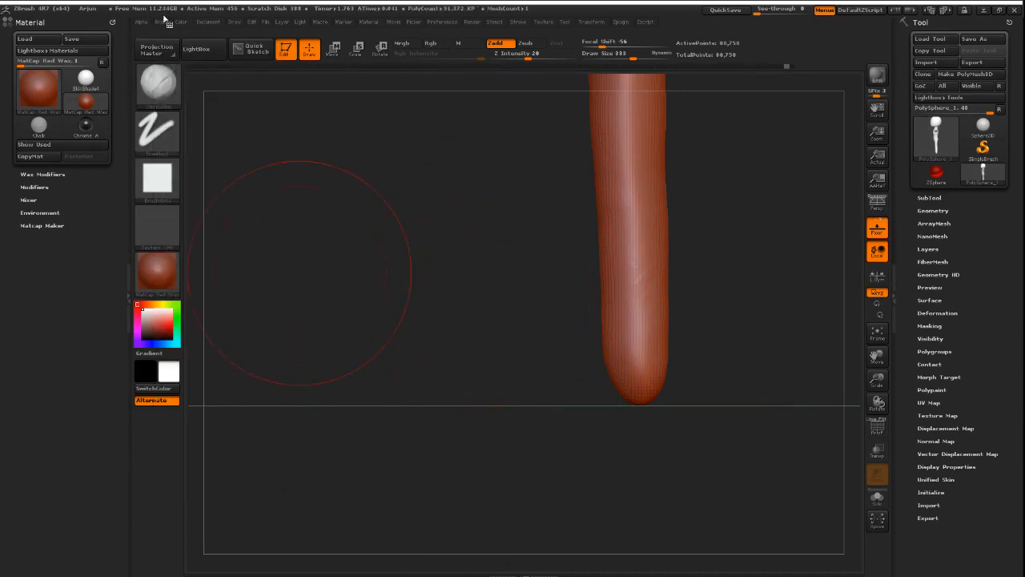
{"action": "left_click", "coordinate": [163, 22]}
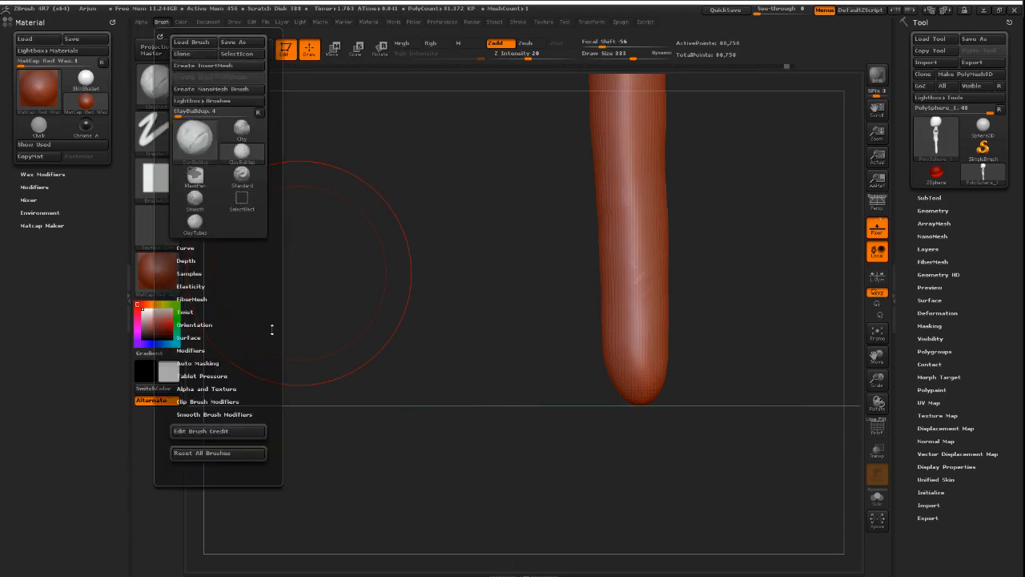
{"action": "left_click", "coordinate": [207, 363]}
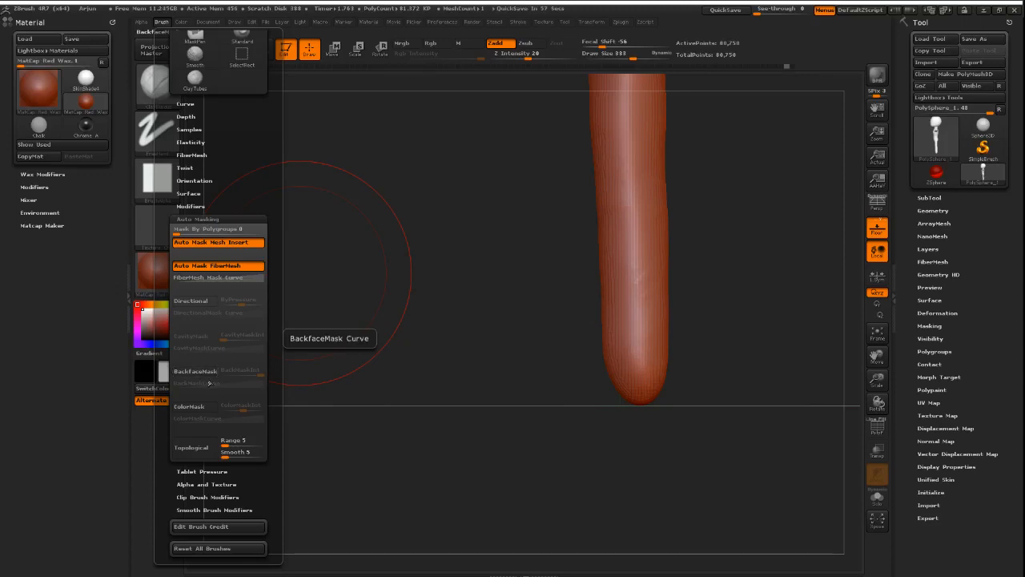
{"action": "left_click", "coordinate": [205, 372]}
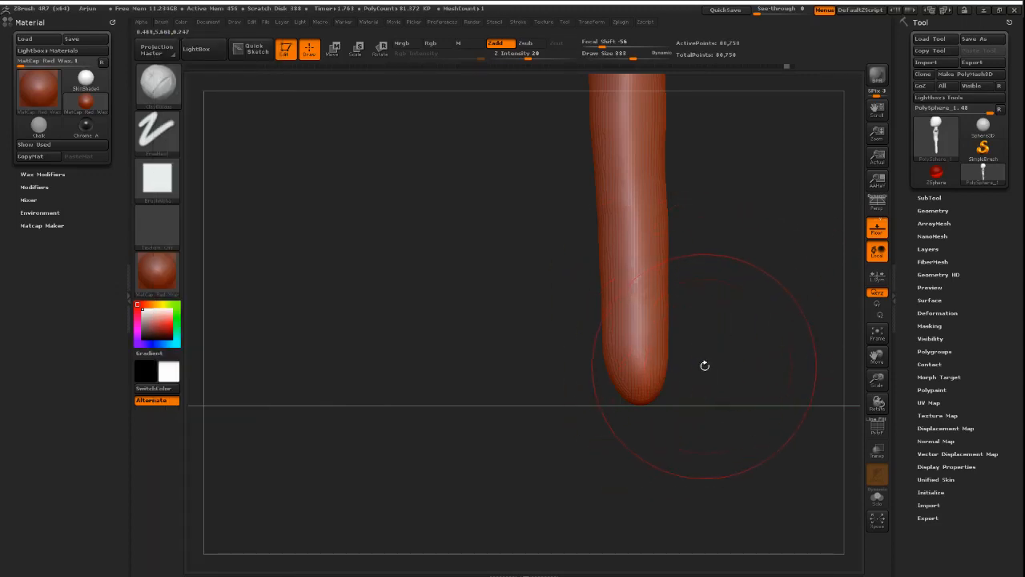
- Try ClayBuildup strokes on the leg ends, undo them and reduce the Draw Size to 225
{"action": "mouse_move", "coordinate": [703, 366]}
{"action": "left_mouse_down"}
{"action": "mouse_move", "coordinate": [590, 448]}
{"action": "mouse_move", "coordinate": [664, 408]}
{"action": "mouse_move", "coordinate": [481, 412]}
{"action": "left_mouse_up"}
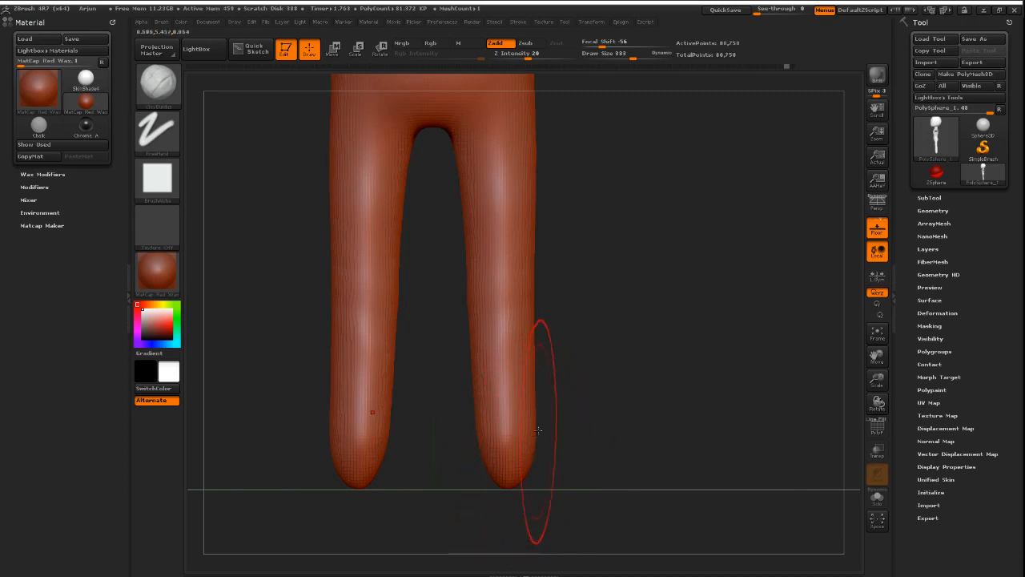
{"action": "mouse_move", "coordinate": [533, 431]}
{"action": "left_mouse_down"}
{"action": "mouse_move", "coordinate": [520, 445]}
{"action": "mouse_move", "coordinate": [530, 408]}
{"action": "mouse_move", "coordinate": [521, 400]}
{"action": "left_mouse_up"}
{"action": "mouse_move", "coordinate": [624, 406]}
{"action": "left_mouse_down"}
{"action": "mouse_move", "coordinate": [582, 409]}
{"action": "mouse_move", "coordinate": [600, 416]}
{"action": "mouse_move", "coordinate": [572, 427]}
{"action": "mouse_move", "coordinate": [606, 417]}
{"action": "mouse_move", "coordinate": [600, 411]}
{"action": "mouse_move", "coordinate": [643, 380]}
{"action": "left_mouse_up"}
{"action": "key", "text": "ctrl+z"}
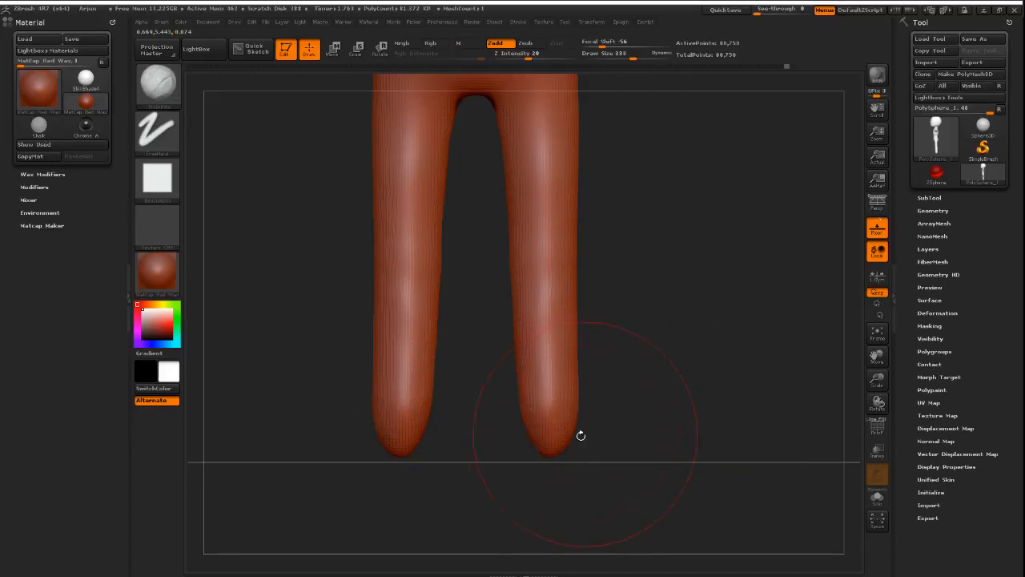
{"action": "left_click_drag", "start_coordinate": [549, 446], "coordinate": [551, 446]}
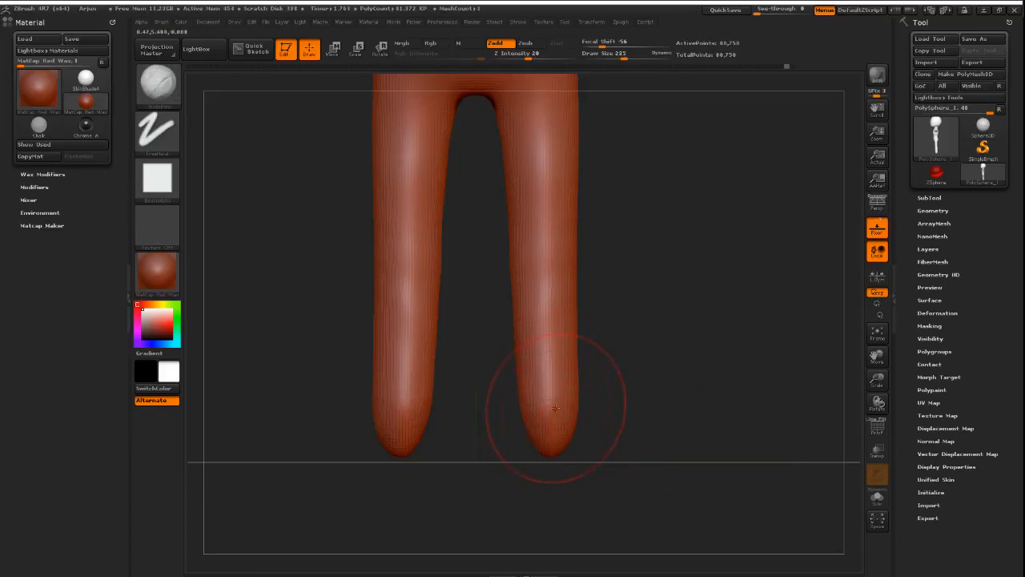
- Compare the Auto Masking settings of the Move and ClayBuildup brushes, ending with ClayBuildup active
{"action": "left_click", "coordinate": [161, 22]}
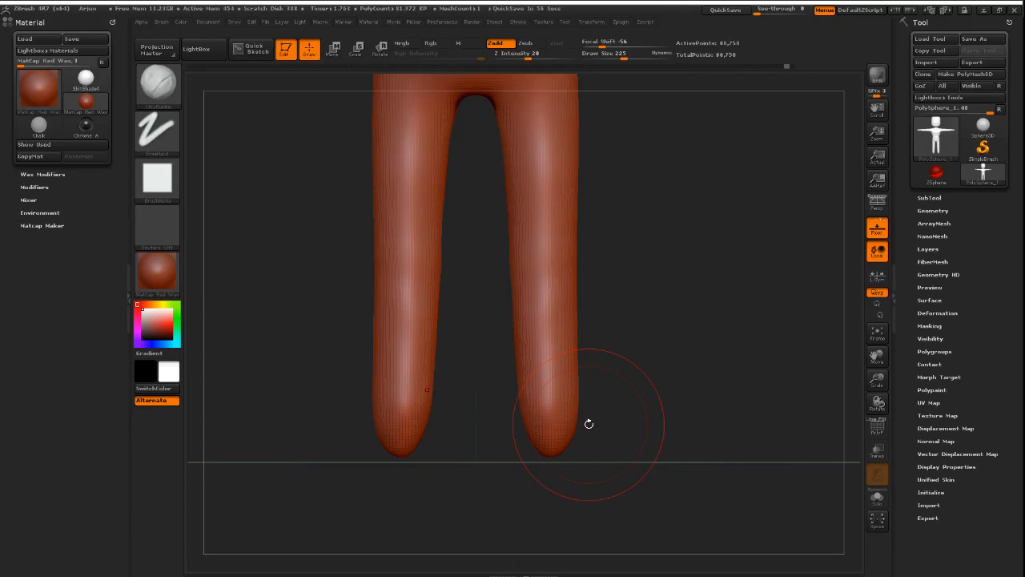
{"action": "key", "text": "b"}
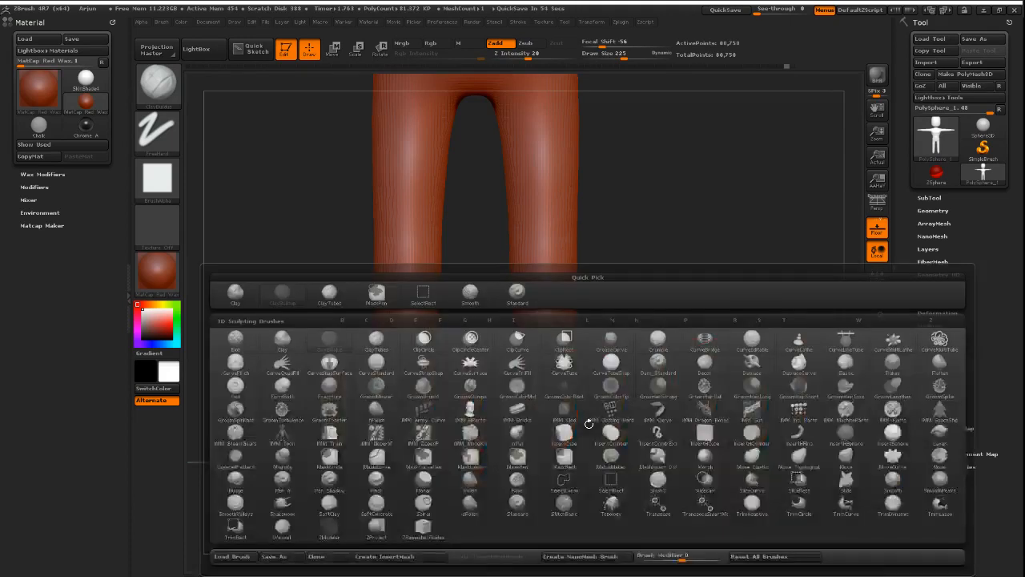
{"action": "key", "text": "m"}
{"action": "key", "text": "v"}
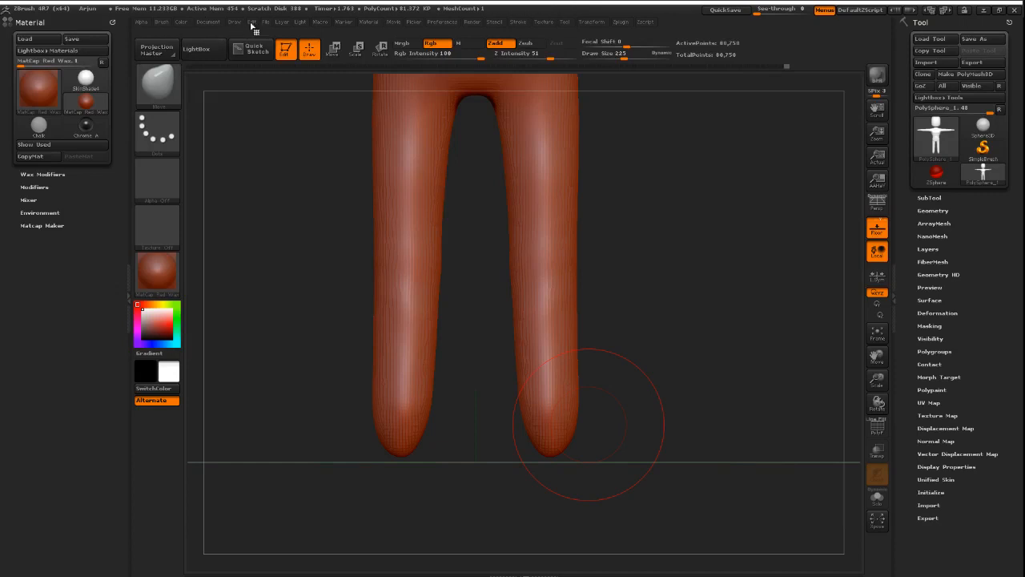
{"action": "left_click", "coordinate": [162, 23]}
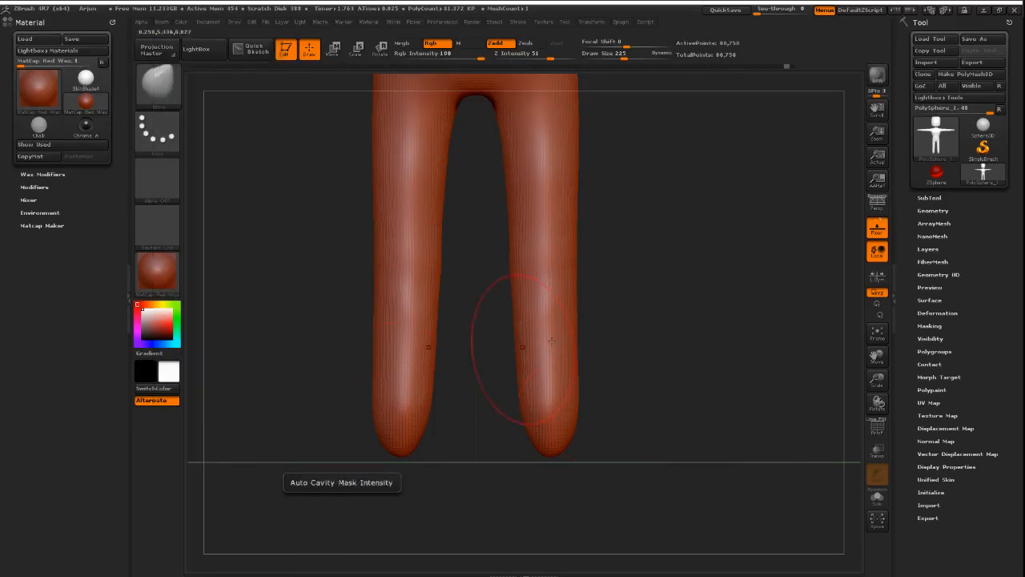
{"action": "key", "text": "b"}
{"action": "key", "text": "c"}
{"action": "key", "text": "b"}
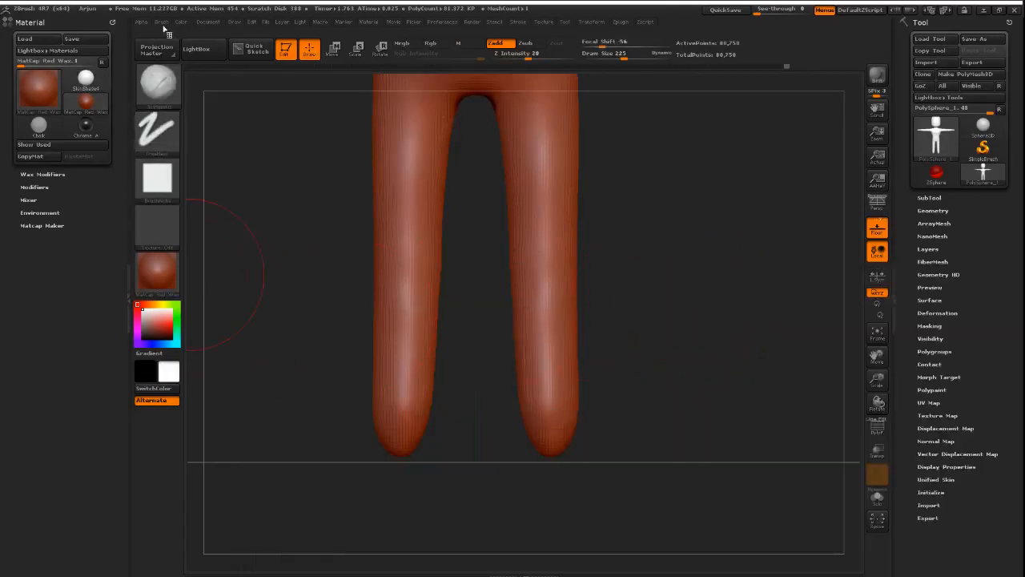
{"action": "left_click", "coordinate": [162, 22]}
- Build rough feet projecting forward from both leg ends with ClayBuildup strokes, using a Draw Size of 201
{"action": "left_click_drag", "start_coordinate": [604, 400], "coordinate": [624, 388]}
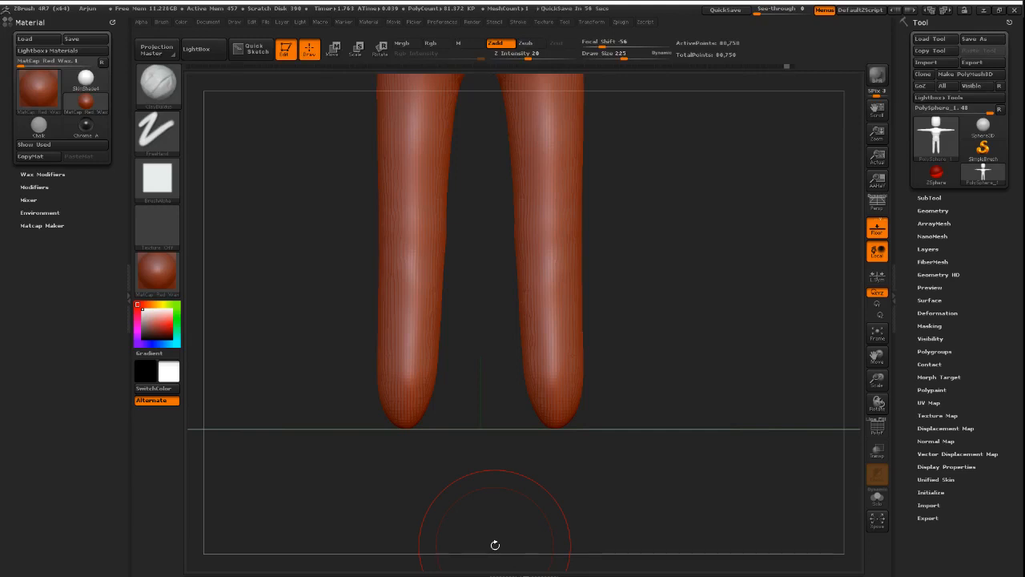
{"action": "mouse_move", "coordinate": [638, 399]}
{"action": "left_mouse_down", "text": "alt"}
{"action": "mouse_move", "coordinate": [714, 386]}
{"action": "mouse_move", "coordinate": [573, 380]}
{"action": "mouse_move", "coordinate": [579, 395]}
{"action": "mouse_move", "coordinate": [619, 384]}
{"action": "mouse_move", "coordinate": [599, 401]}
{"action": "mouse_move", "coordinate": [591, 378]}
{"action": "mouse_move", "coordinate": [607, 407]}
{"action": "mouse_move", "coordinate": [578, 398]}
{"action": "mouse_move", "coordinate": [737, 371]}
{"action": "mouse_move", "coordinate": [614, 382]}
{"action": "mouse_move", "coordinate": [655, 394]}
{"action": "mouse_move", "coordinate": [589, 382]}
{"action": "mouse_move", "coordinate": [525, 404]}
{"action": "mouse_move", "coordinate": [561, 410]}
{"action": "left_mouse_up", "text": "alt"}
{"action": "left_click_drag", "start_coordinate": [653, 381], "coordinate": [617, 387]}
{"action": "mouse_move", "coordinate": [554, 391]}
{"action": "left_mouse_down"}
{"action": "mouse_move", "coordinate": [531, 407]}
{"action": "mouse_move", "coordinate": [556, 392]}
{"action": "mouse_move", "coordinate": [669, 382]}
{"action": "left_mouse_up"}
{"action": "left_click_drag", "start_coordinate": [588, 386], "coordinate": [539, 384]}
{"action": "mouse_move", "coordinate": [640, 385]}
{"action": "left_mouse_down"}
{"action": "mouse_move", "coordinate": [622, 382]}
{"action": "mouse_move", "coordinate": [564, 433]}
{"action": "mouse_move", "coordinate": [687, 392]}
{"action": "mouse_move", "coordinate": [579, 425]}
{"action": "left_mouse_up"}
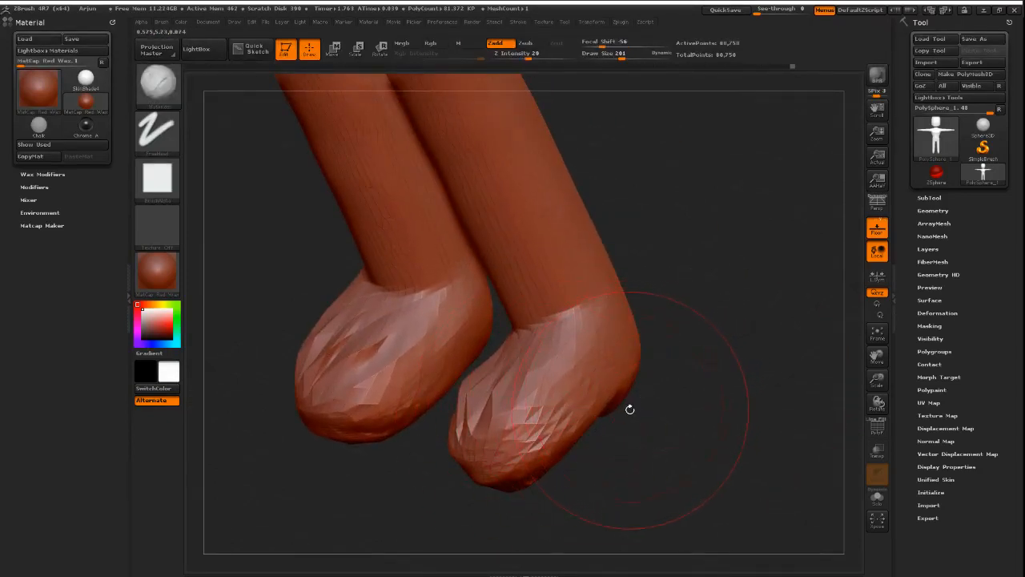
- Display the polyframe wireframe and examine the stretched polygons on the feet from several angles
{"action": "left_click_drag", "start_coordinate": [523, 422], "coordinate": [657, 381], "text": "alt"}
{"action": "key", "text": "shift"}
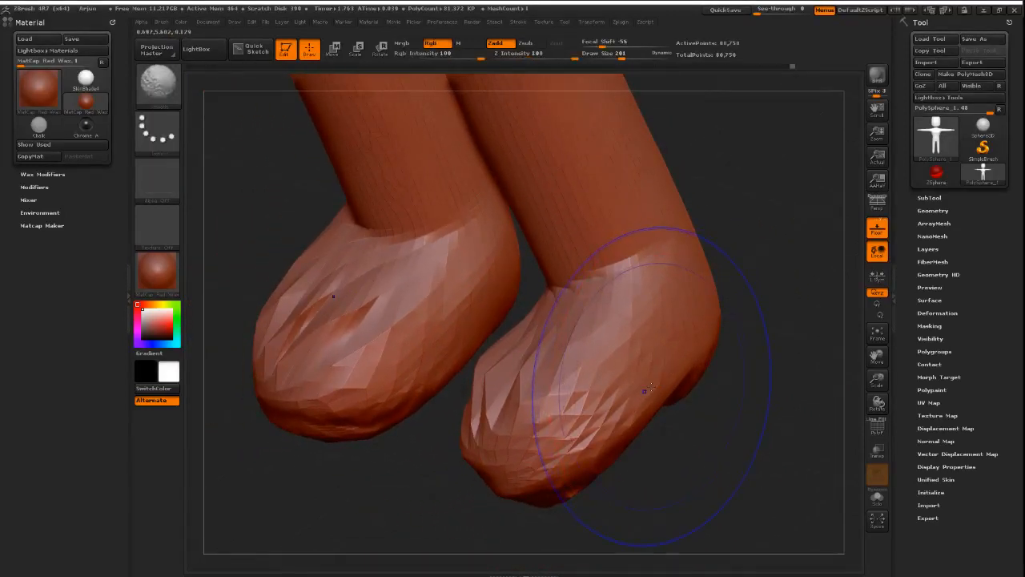
{"action": "key", "text": "shift"}
{"action": "key", "text": "shift+f"}
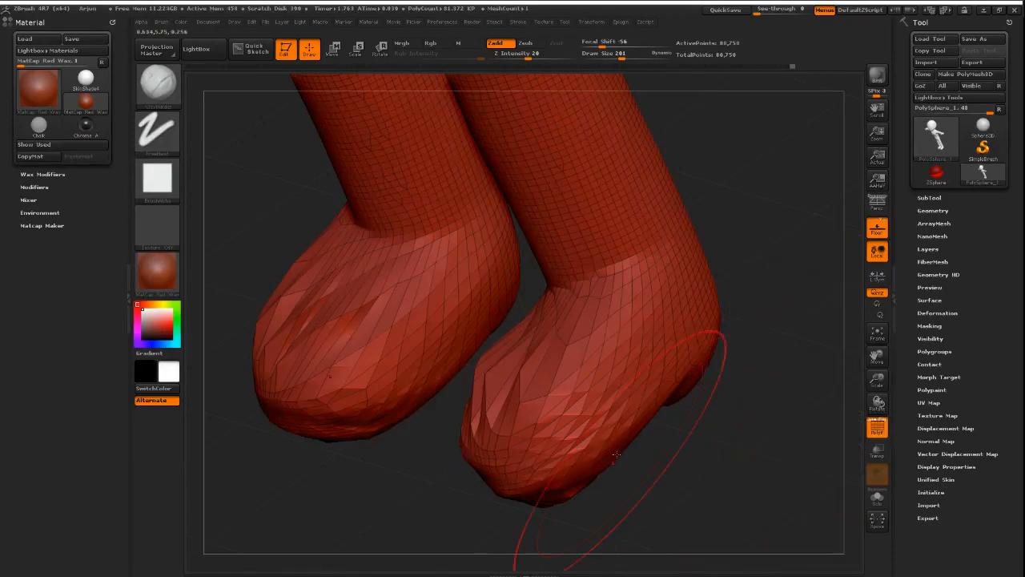
{"action": "key", "text": "shift"}
{"action": "mouse_move", "coordinate": [550, 354]}
{"action": "right_mouse_down"}
{"action": "mouse_move", "coordinate": [695, 370]}
{"action": "mouse_move", "coordinate": [638, 401]}
{"action": "mouse_move", "coordinate": [741, 398]}
{"action": "right_mouse_up"}
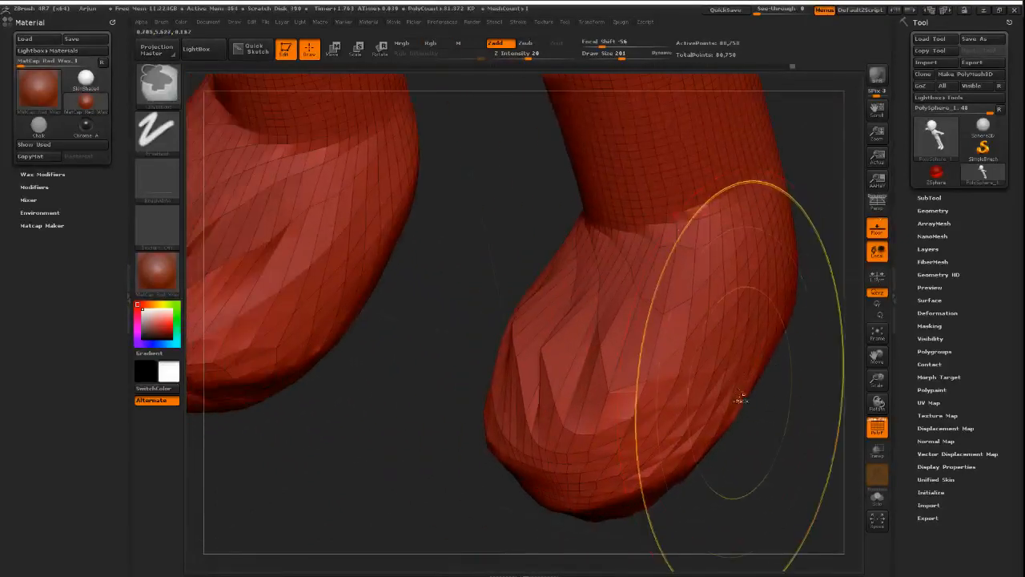
{"action": "key", "text": "f"}
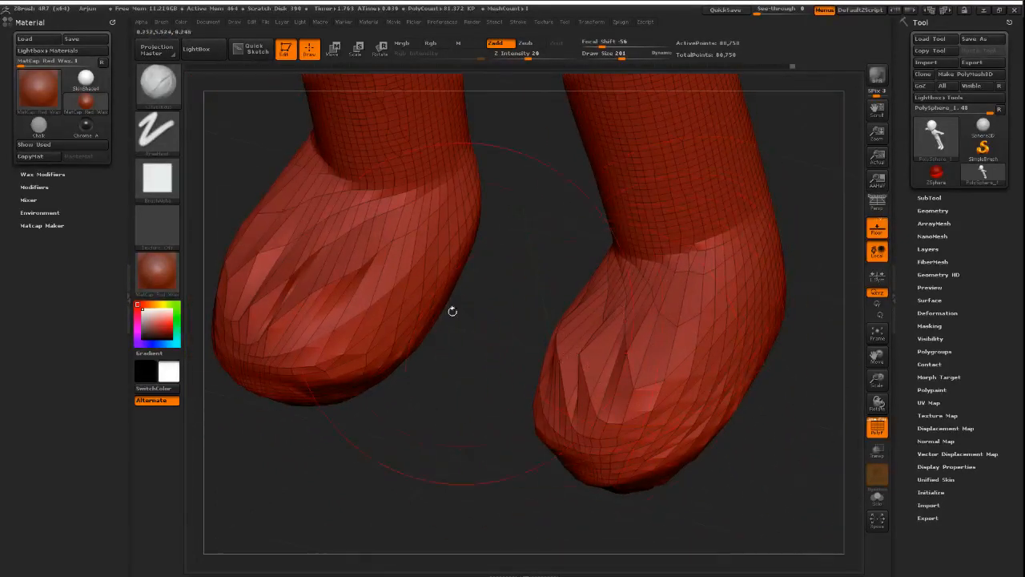
{"action": "mouse_move", "coordinate": [748, 435]}
{"action": "right_mouse_down"}
{"action": "mouse_move", "coordinate": [705, 321]}
{"action": "mouse_move", "coordinate": [681, 517]}
{"action": "mouse_move", "coordinate": [658, 547]}
{"action": "mouse_move", "coordinate": [574, 345]}
{"action": "right_mouse_up"}
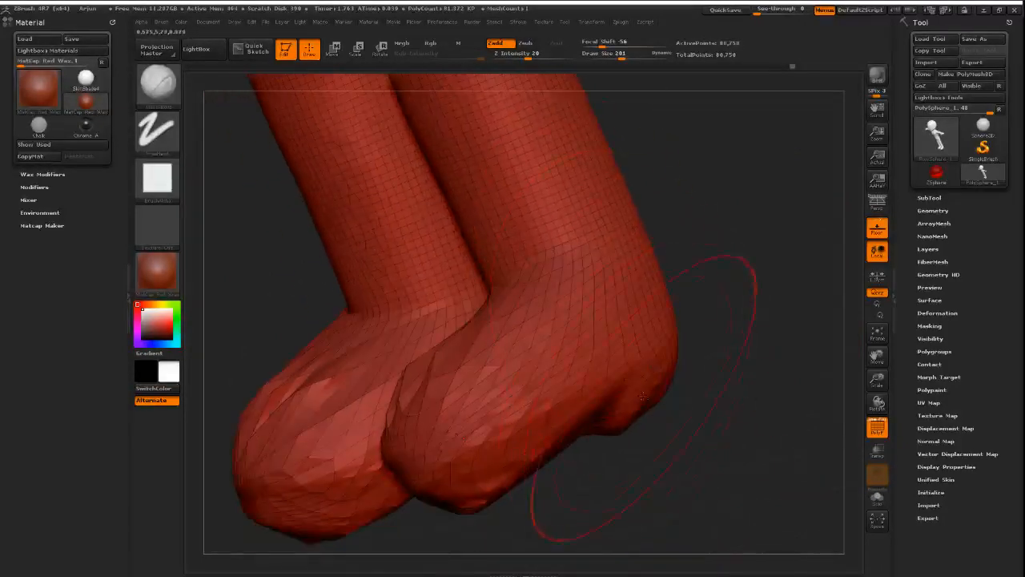
{"action": "mouse_move", "coordinate": [504, 450]}
{"action": "right_mouse_down"}
{"action": "mouse_move", "coordinate": [486, 448]}
{"action": "mouse_move", "coordinate": [440, 305]}
{"action": "right_mouse_up"}
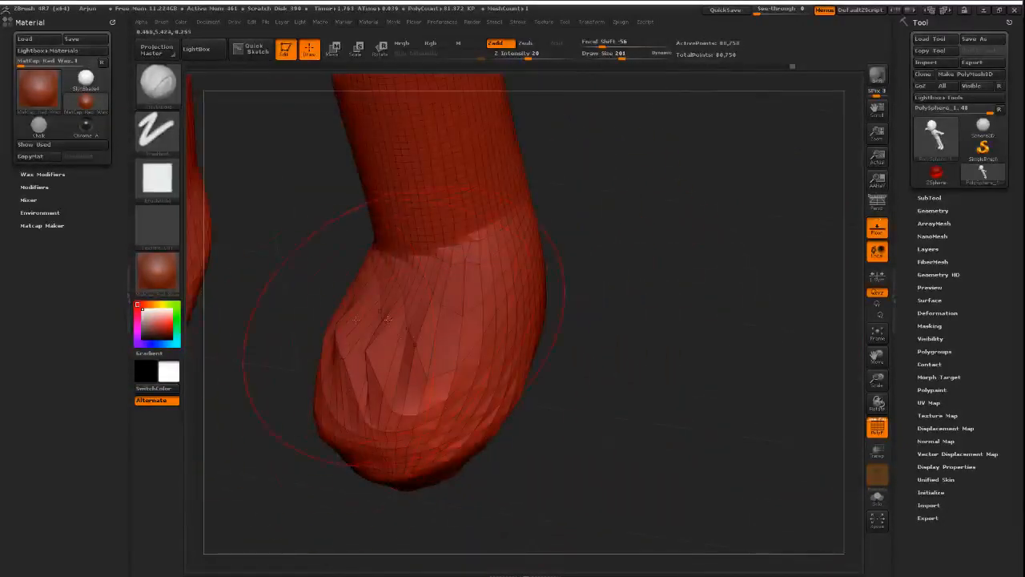
{"action": "right_click_drag", "start_coordinate": [344, 352], "coordinate": [551, 382]}
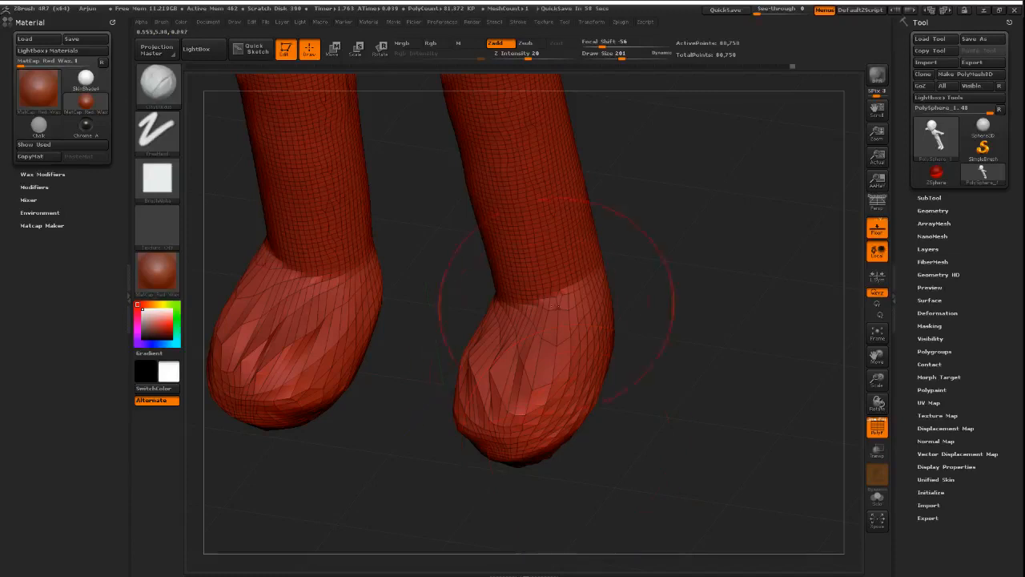
- Hide the wireframe, try a DynaMesh remesh of the feet and undo it
{"action": "key", "text": "shift+f"}
{"action": "left_click_drag", "start_coordinate": [625, 385], "coordinate": [680, 373]}
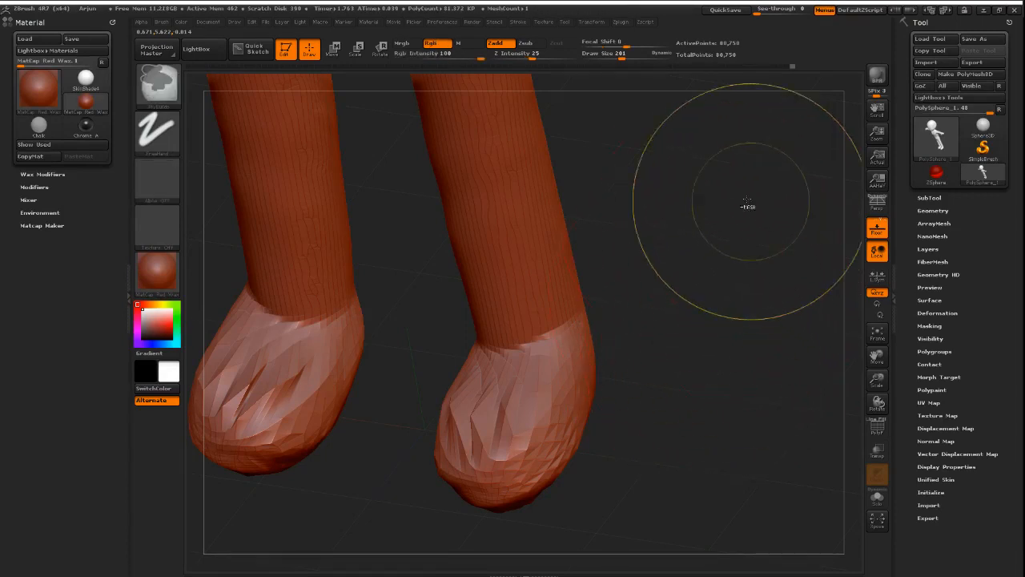
{"action": "left_click_drag", "start_coordinate": [674, 176], "coordinate": [716, 359], "text": "ctrl"}
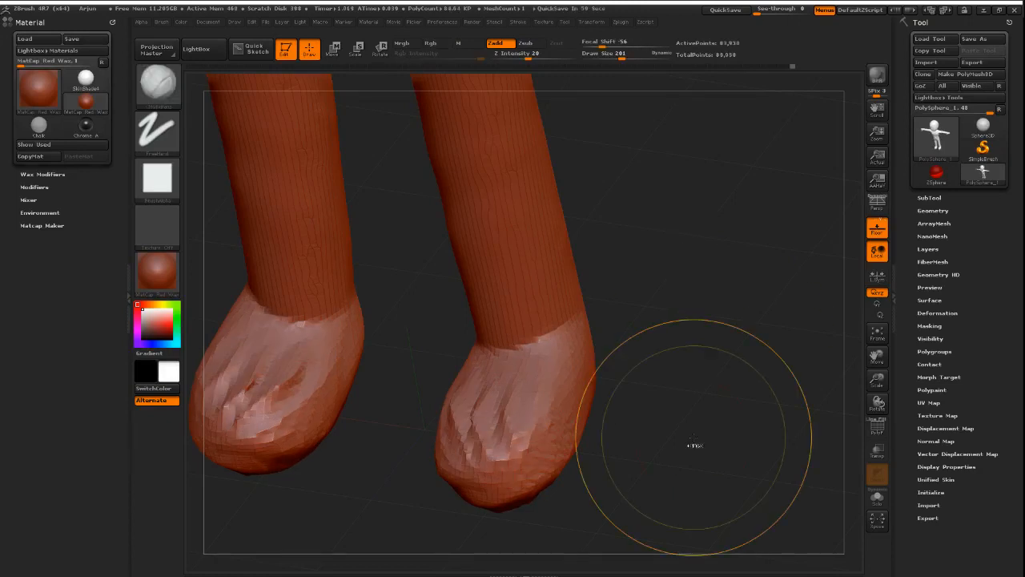
{"action": "key", "text": "ctrl+z"}
- Display the polyframe wireframe and remesh the feet with DynaMesh to redistribute the stretched polygons
{"action": "key", "text": "shift+f"}
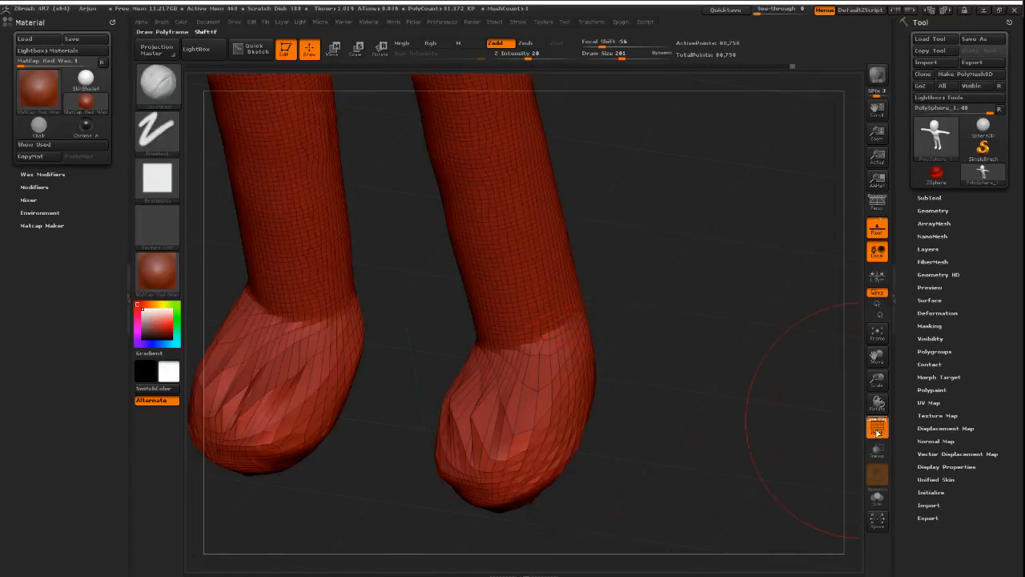
{"action": "key", "text": "shift"}
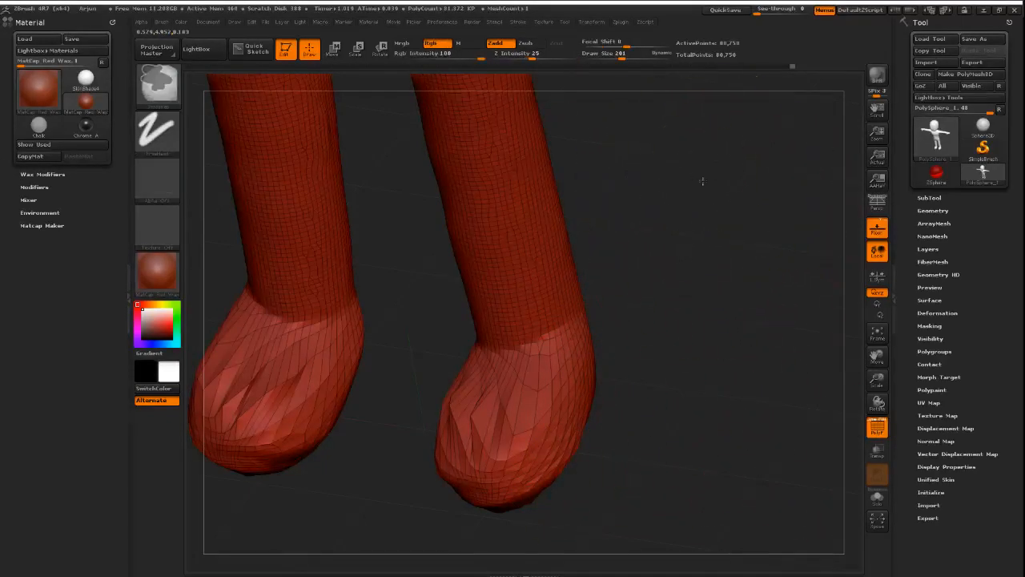
{"action": "left_click_drag", "start_coordinate": [702, 181], "coordinate": [783, 289], "text": "ctrl"}
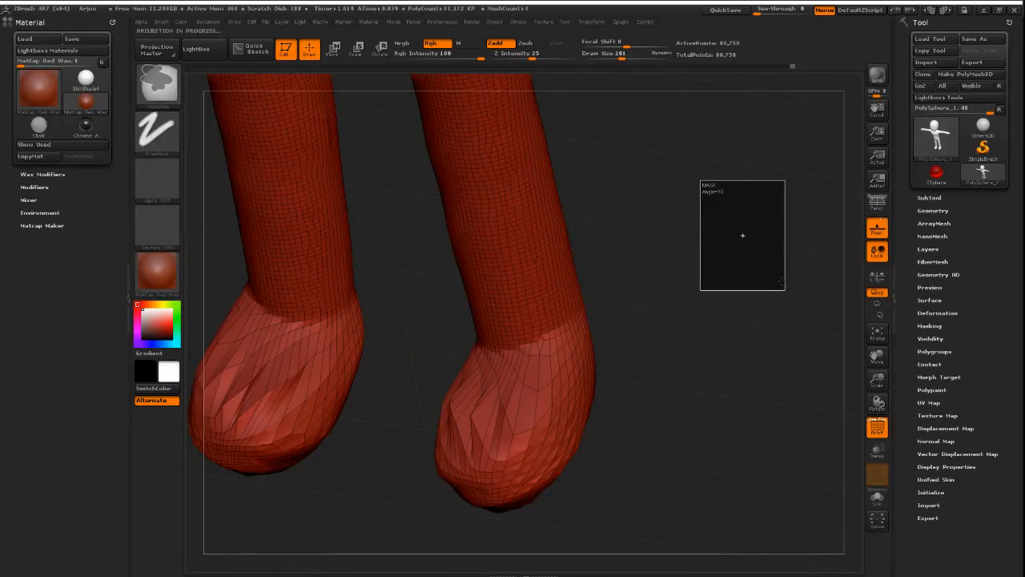
{"action": "right_click_drag", "start_coordinate": [585, 398], "coordinate": [713, 380], "text": "alt"}
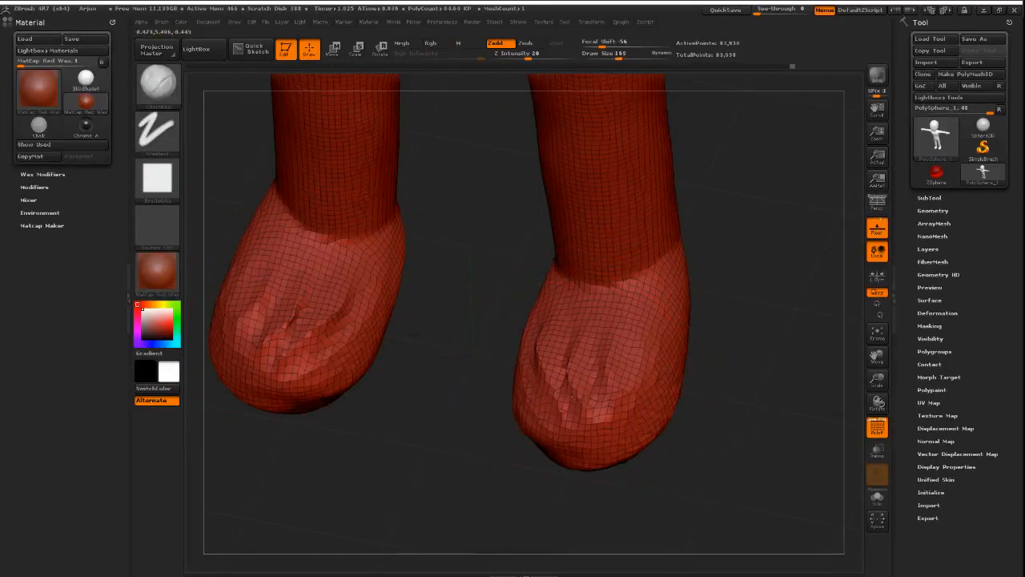
- Reduce the Draw Size to 121 and smooth the lumpy surfaces on both feet, leaving the wireframe hidden
{"action": "key", "text": "bracketleft"}
{"action": "right_click_drag", "start_coordinate": [577, 394], "coordinate": [529, 394]}
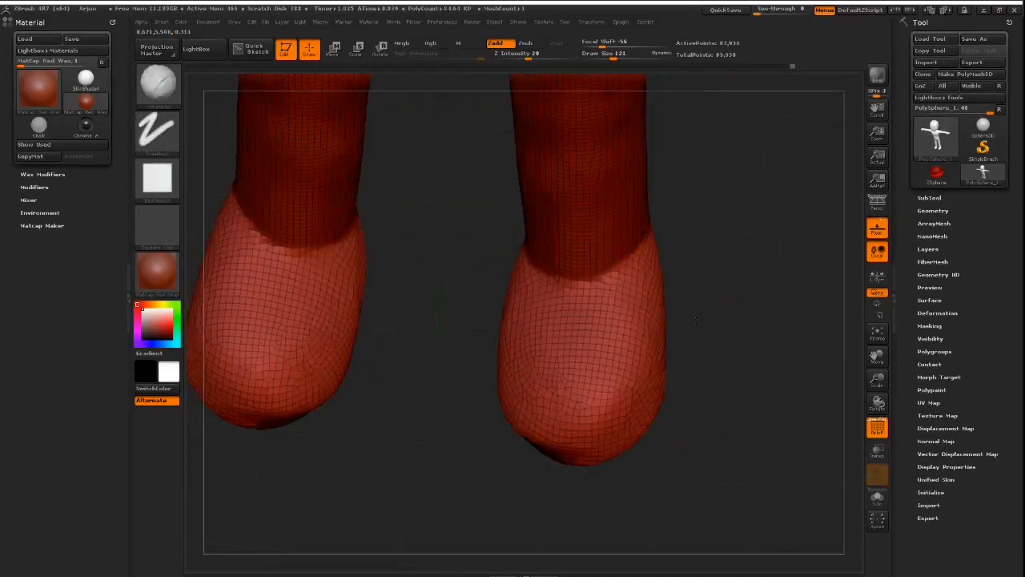
{"action": "mouse_move", "coordinate": [721, 369]}
{"action": "left_mouse_down"}
{"action": "mouse_move", "coordinate": [625, 342]}
{"action": "mouse_move", "coordinate": [618, 357]}
{"action": "mouse_move", "coordinate": [643, 375]}
{"action": "left_mouse_up"}
{"action": "mouse_move", "coordinate": [546, 350]}
{"action": "left_mouse_down"}
{"action": "mouse_move", "coordinate": [598, 366]}
{"action": "mouse_move", "coordinate": [577, 351]}
{"action": "mouse_move", "coordinate": [607, 370]}
{"action": "left_mouse_up"}
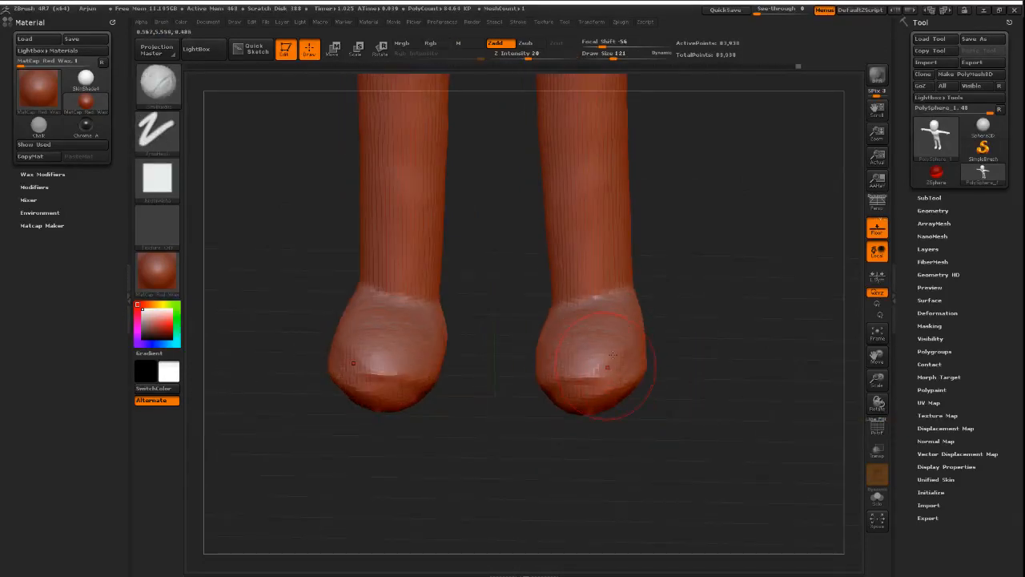
{"action": "mouse_move", "coordinate": [612, 354]}
{"action": "left_mouse_down", "text": "shift"}
{"action": "mouse_move", "coordinate": [614, 328]}
{"action": "mouse_move", "coordinate": [591, 380]}
{"action": "left_mouse_up", "text": "shift"}
{"action": "mouse_move", "coordinate": [716, 348]}
{"action": "left_mouse_down"}
{"action": "mouse_move", "coordinate": [655, 383]}
{"action": "mouse_move", "coordinate": [673, 393]}
{"action": "mouse_move", "coordinate": [647, 360]}
{"action": "mouse_move", "coordinate": [592, 392]}
{"action": "left_mouse_up"}
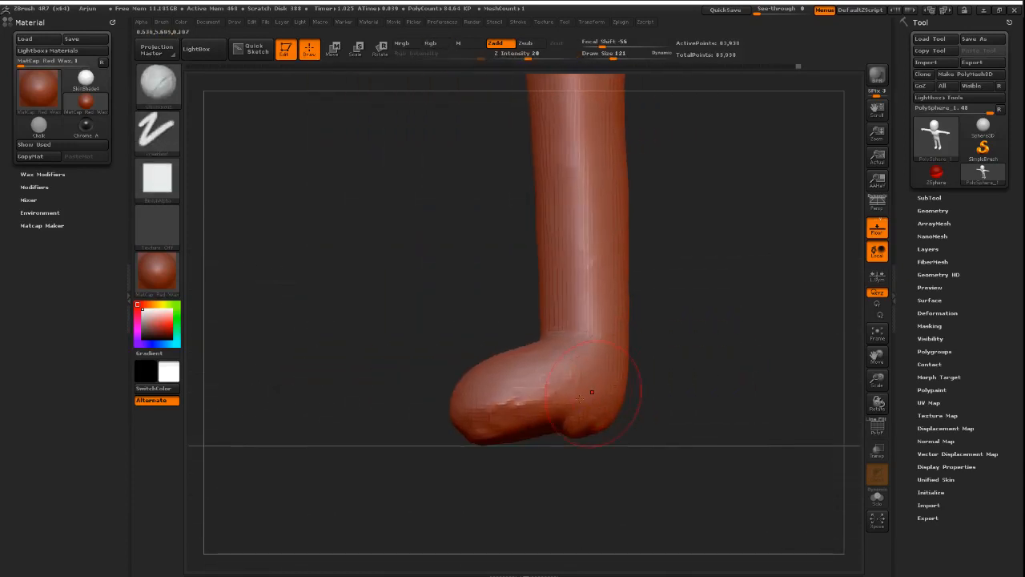
- Cut the undersides of both feet flat in side view with the TrimRect brush
{"action": "left_click_drag", "start_coordinate": [732, 404], "coordinate": [719, 379]}
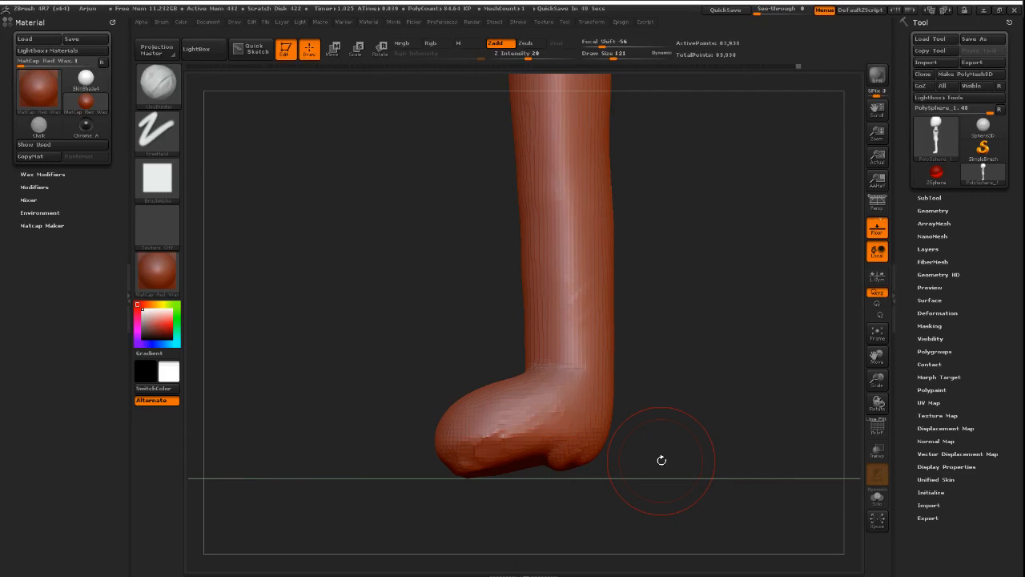
{"action": "left_click_drag", "start_coordinate": [673, 379], "coordinate": [657, 340], "text": "alt"}
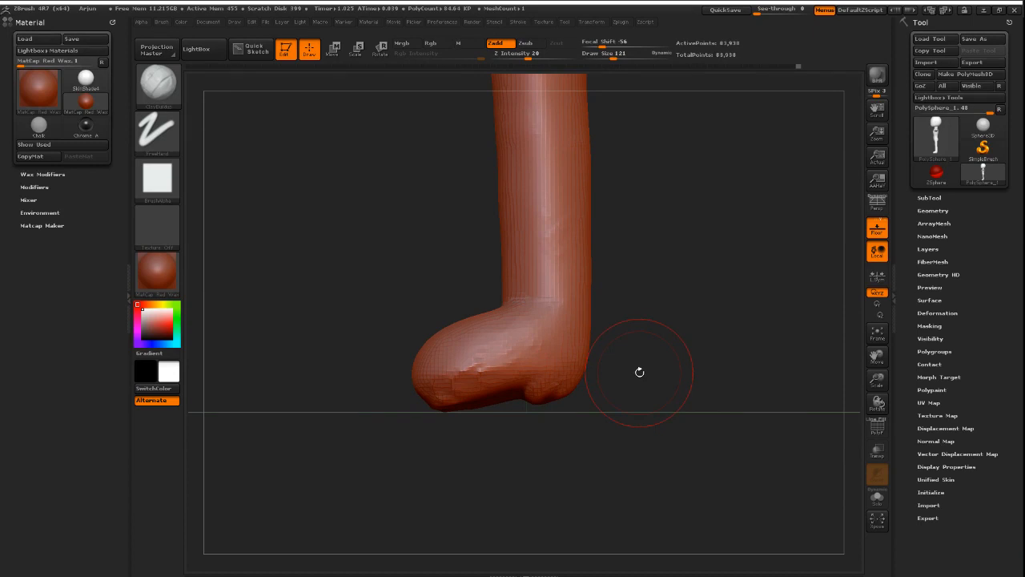
{"action": "left_click_drag", "start_coordinate": [611, 361], "coordinate": [680, 387]}
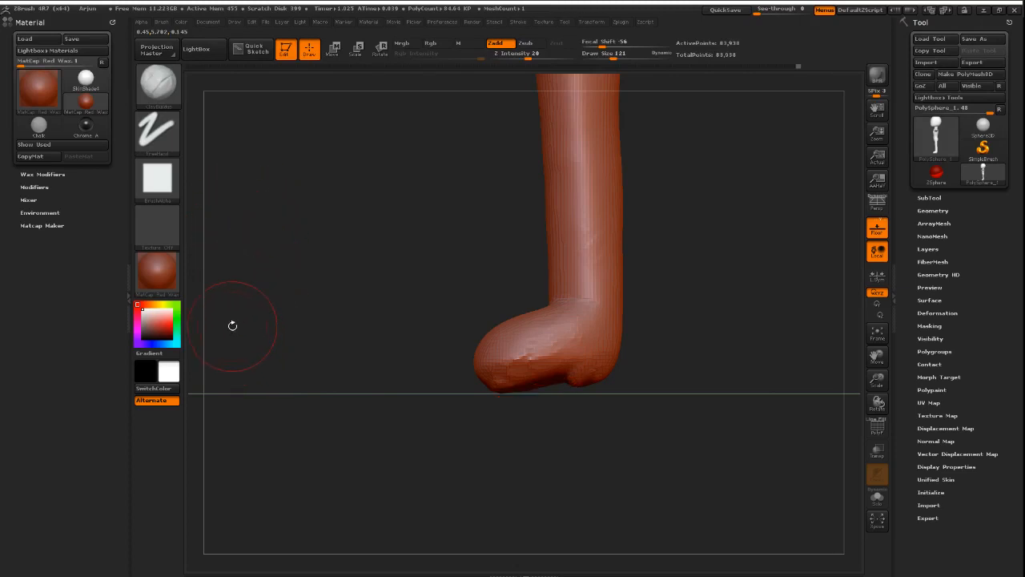
{"action": "key", "text": "ctrl+shift"}
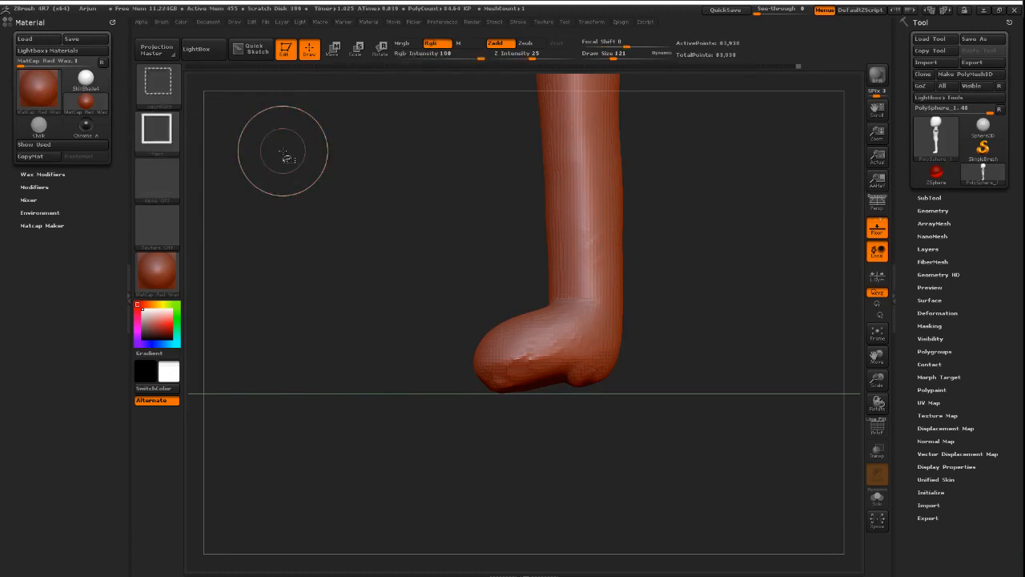
{"action": "left_click", "coordinate": [157, 82]}
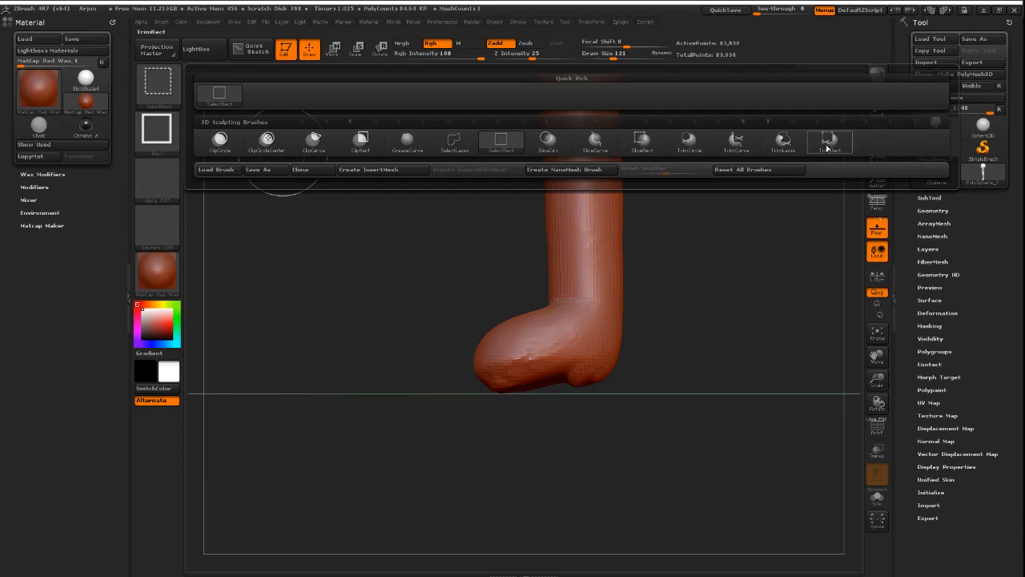
{"action": "mouse_move", "coordinate": [829, 149]}
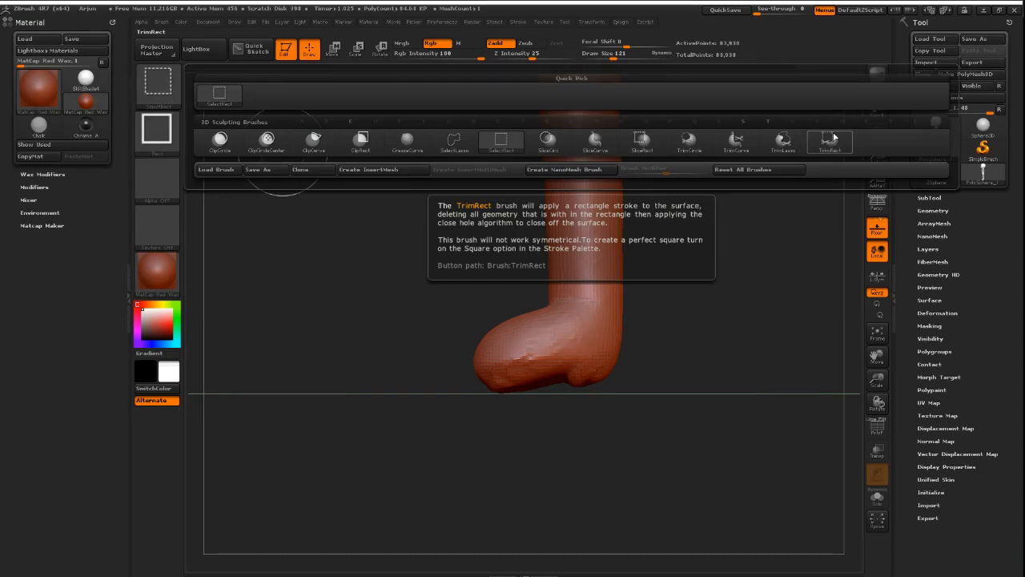
{"action": "left_click", "coordinate": [759, 170]}
{"action": "key", "text": "ctrl+shift"}
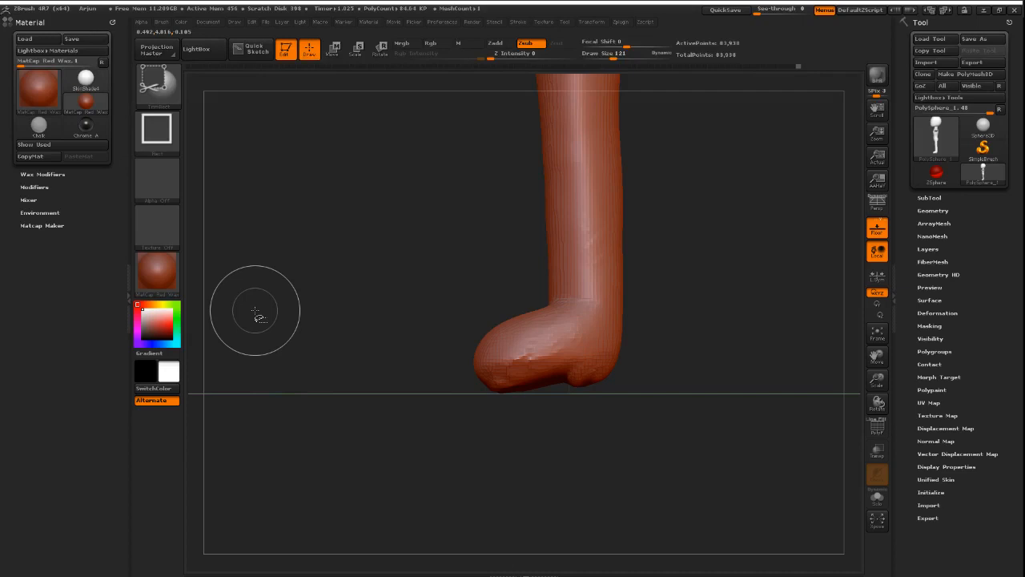
{"action": "mouse_move", "coordinate": [406, 356]}
{"action": "left_mouse_down", "text": "ctrl+shift"}
{"action": "mouse_move", "coordinate": [649, 444]}
{"action": "mouse_move", "coordinate": [665, 440]}
{"action": "mouse_move", "coordinate": [506, 398]}
{"action": "mouse_move", "coordinate": [637, 435]}
{"action": "mouse_move", "coordinate": [667, 428]}
{"action": "mouse_move", "coordinate": [697, 450]}
{"action": "mouse_move", "coordinate": [693, 438]}
{"action": "left_mouse_up", "text": "ctrl+shift"}
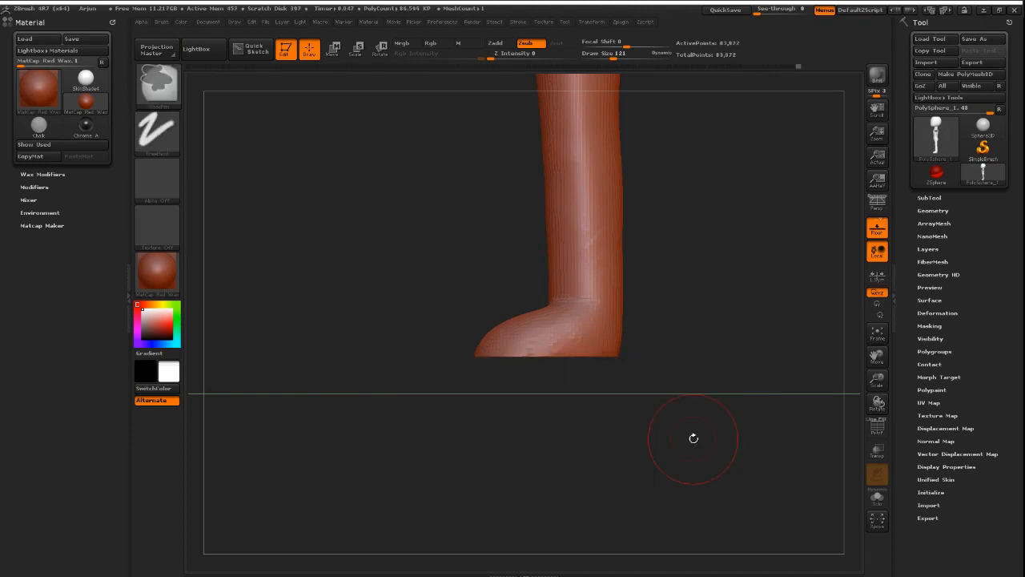
- Display the wireframe and examine the polygons on the trimmed soles from below
{"action": "mouse_move", "coordinate": [636, 348]}
{"action": "left_mouse_down"}
{"action": "mouse_move", "coordinate": [662, 281]}
{"action": "mouse_move", "coordinate": [716, 340]}
{"action": "mouse_move", "coordinate": [659, 314]}
{"action": "mouse_move", "coordinate": [730, 172]}
{"action": "mouse_move", "coordinate": [715, 320]}
{"action": "left_mouse_up"}
{"action": "key", "text": "shift+f"}
{"action": "left_click_drag", "start_coordinate": [721, 361], "coordinate": [681, 240]}
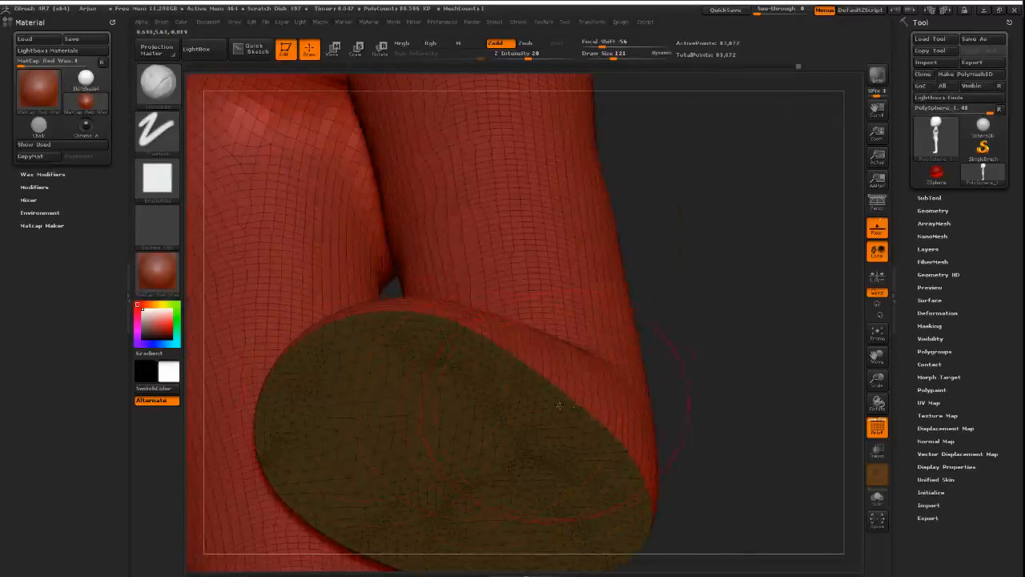
{"action": "left_click_drag", "start_coordinate": [543, 416], "coordinate": [589, 332]}
{"action": "right_click_drag", "start_coordinate": [590, 329], "coordinate": [544, 425], "text": "ctrl"}
{"action": "right_click_drag", "start_coordinate": [547, 362], "coordinate": [556, 410], "text": "ctrl"}
{"action": "mouse_move", "coordinate": [594, 302]}
{"action": "left_mouse_down"}
{"action": "mouse_move", "coordinate": [488, 299]}
{"action": "mouse_move", "coordinate": [505, 322]}
{"action": "mouse_move", "coordinate": [459, 274]}
{"action": "left_mouse_up"}
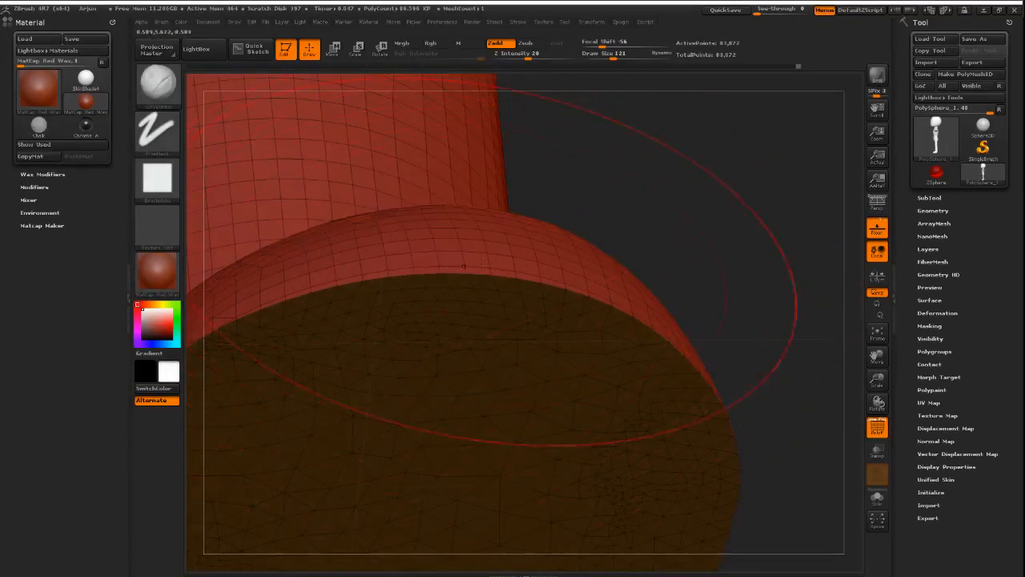
- Remesh the trimmed feet with DynaMesh, check the new wireframe on the sole, and hide it again
{"action": "key", "text": "shift+f"}
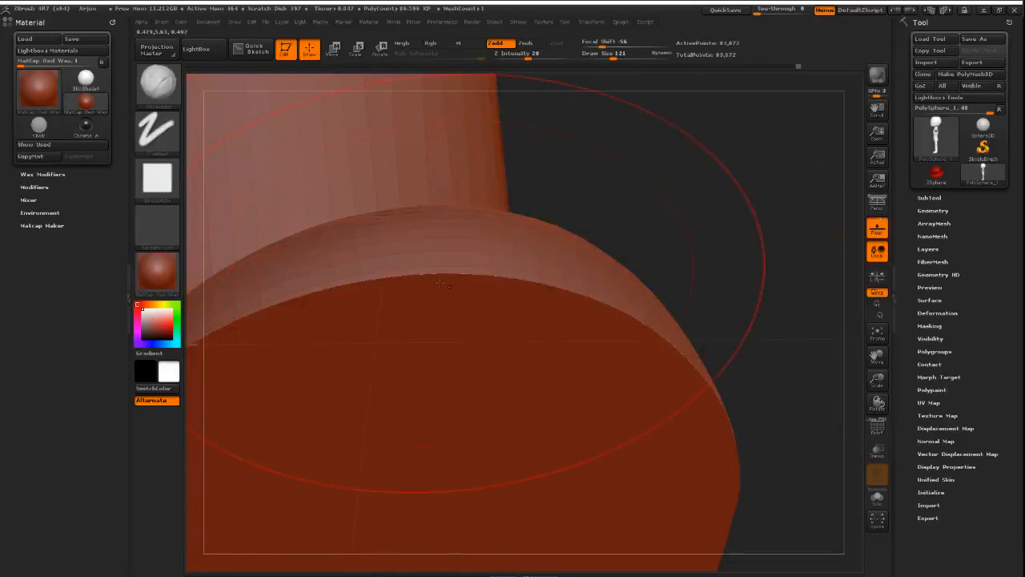
{"action": "left_click_drag", "start_coordinate": [681, 143], "coordinate": [746, 230], "text": "ctrl"}
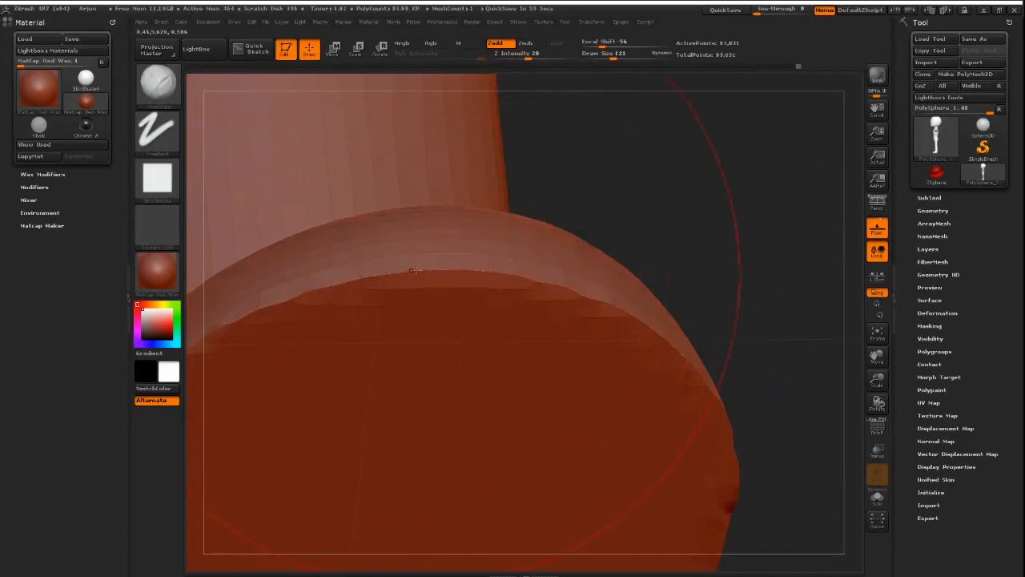
{"action": "key", "text": "shift+f"}
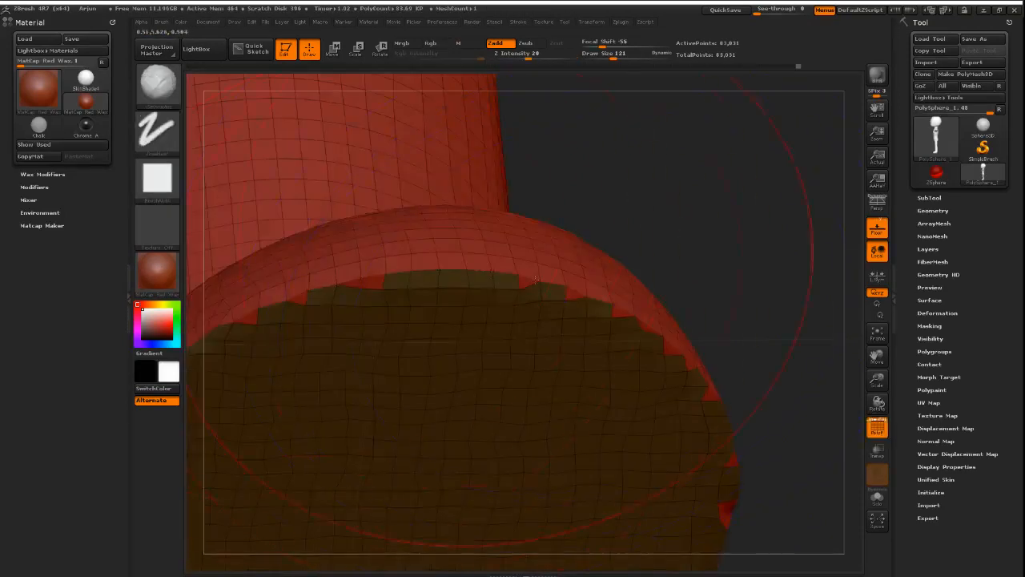
{"action": "key", "text": "shift+f"}
- Inspect the flat soles from below and the whole character from several angles, ending in front view
{"action": "mouse_move", "coordinate": [750, 350]}
{"action": "left_mouse_down", "text": "alt"}
{"action": "mouse_move", "coordinate": [611, 323]}
{"action": "mouse_move", "coordinate": [662, 359]}
{"action": "mouse_move", "coordinate": [623, 462]}
{"action": "mouse_move", "coordinate": [579, 353]}
{"action": "mouse_move", "coordinate": [840, 246]}
{"action": "left_mouse_up", "text": "alt"}
{"action": "left_click_drag", "start_coordinate": [889, 218], "coordinate": [559, 393]}
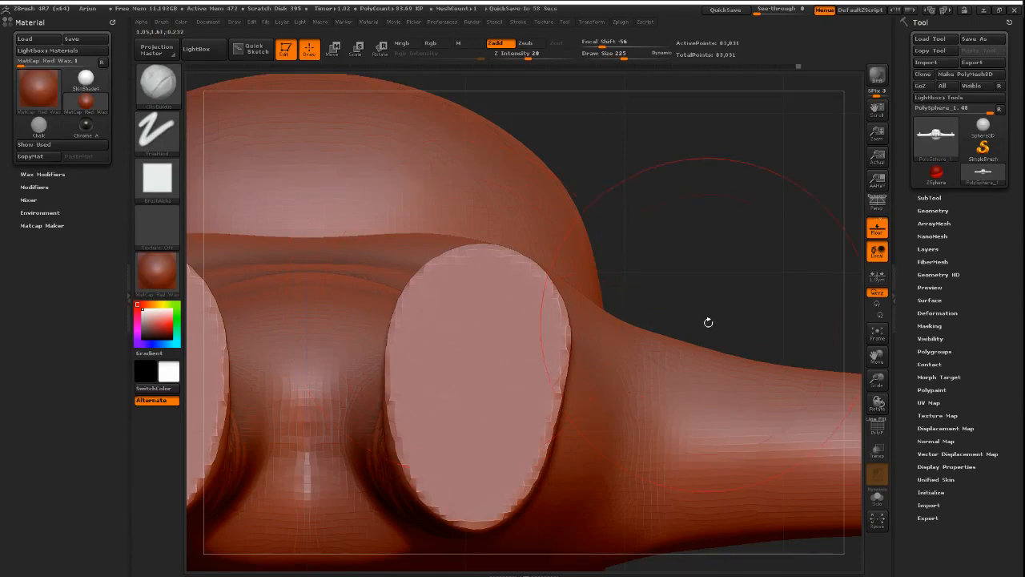
{"action": "left_click_drag", "start_coordinate": [731, 298], "coordinate": [709, 366]}
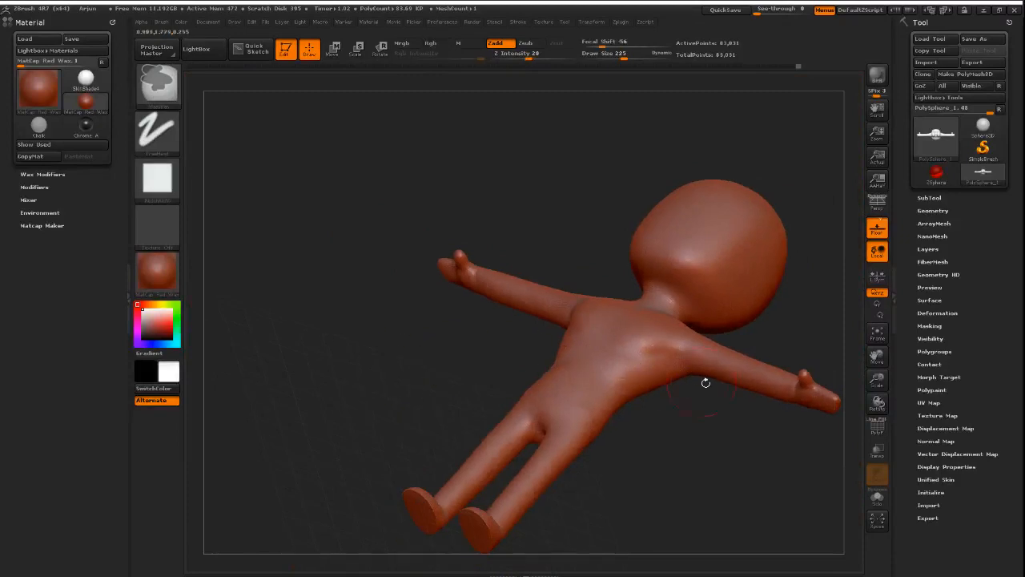
{"action": "left_click_drag", "start_coordinate": [706, 383], "coordinate": [655, 422]}
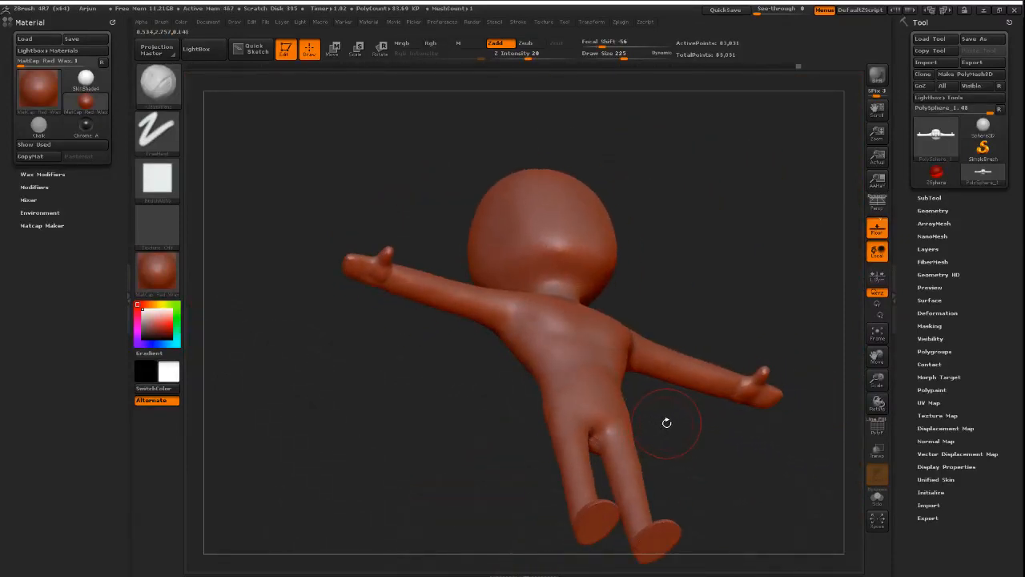
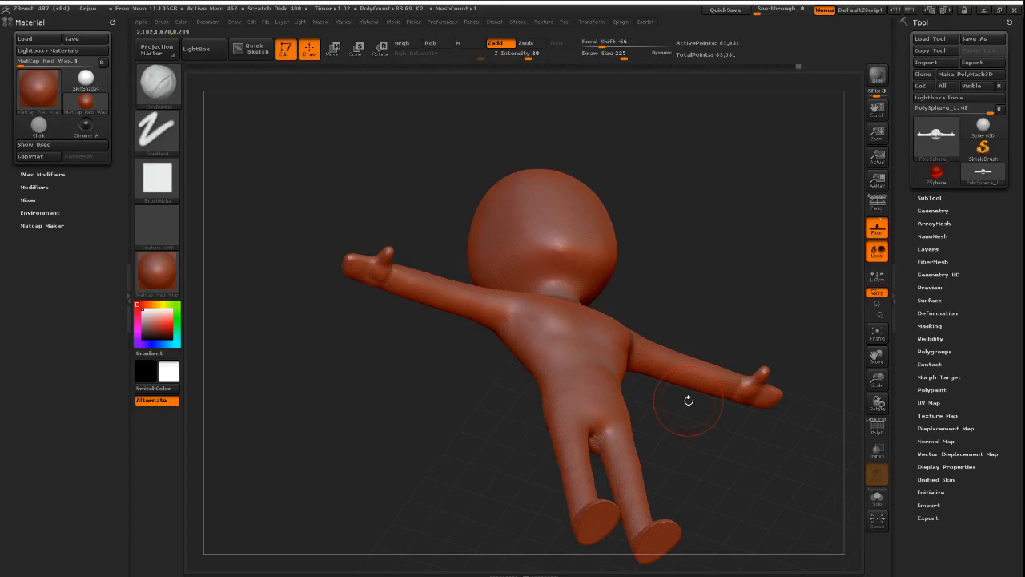
{"action": "mouse_move", "coordinate": [716, 407]}
{"action": "left_mouse_down"}
{"action": "mouse_move", "coordinate": [657, 350]}
{"action": "mouse_move", "coordinate": [675, 328]}
{"action": "left_mouse_up"}
{"action": "right_click_drag", "start_coordinate": [674, 327], "coordinate": [708, 353], "text": "ctrl"}
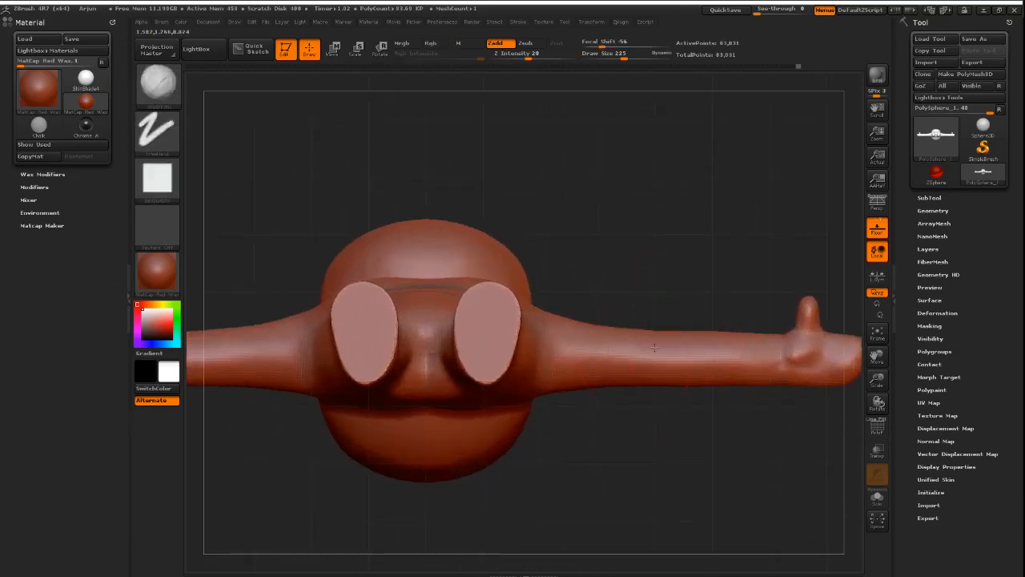
{"action": "mouse_move", "coordinate": [613, 366]}
{"action": "right_mouse_down", "text": "alt"}
{"action": "mouse_move", "coordinate": [674, 358]}
{"action": "mouse_move", "coordinate": [713, 365]}
{"action": "mouse_move", "coordinate": [689, 386]}
{"action": "mouse_move", "coordinate": [703, 376]}
{"action": "right_mouse_up", "text": "alt"}
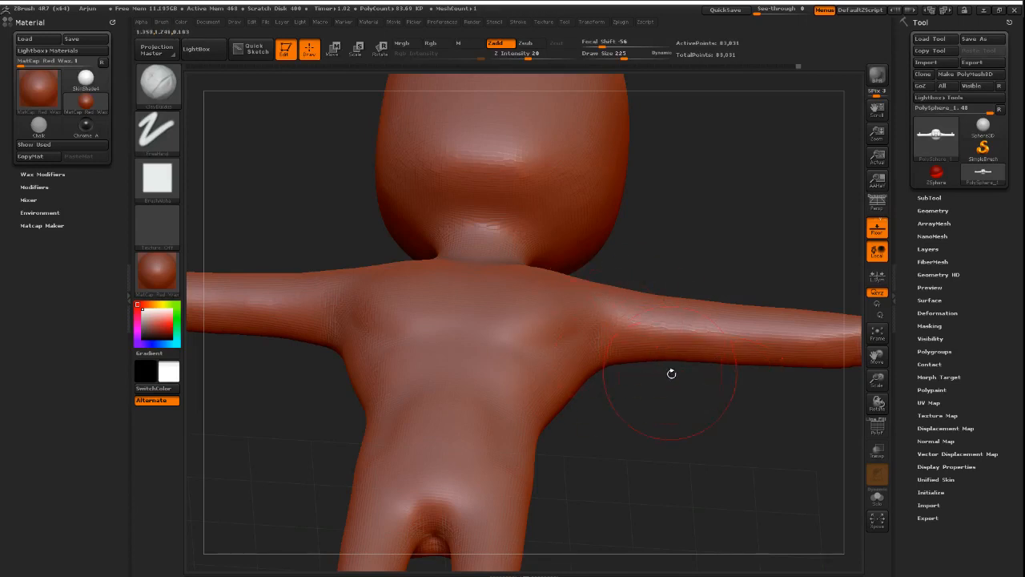
{"action": "mouse_move", "coordinate": [658, 384]}
{"action": "left_mouse_down"}
{"action": "mouse_move", "coordinate": [658, 448]}
{"action": "mouse_move", "coordinate": [687, 356]}
{"action": "mouse_move", "coordinate": [710, 379]}
{"action": "mouse_move", "coordinate": [690, 343]}
{"action": "left_mouse_up"}
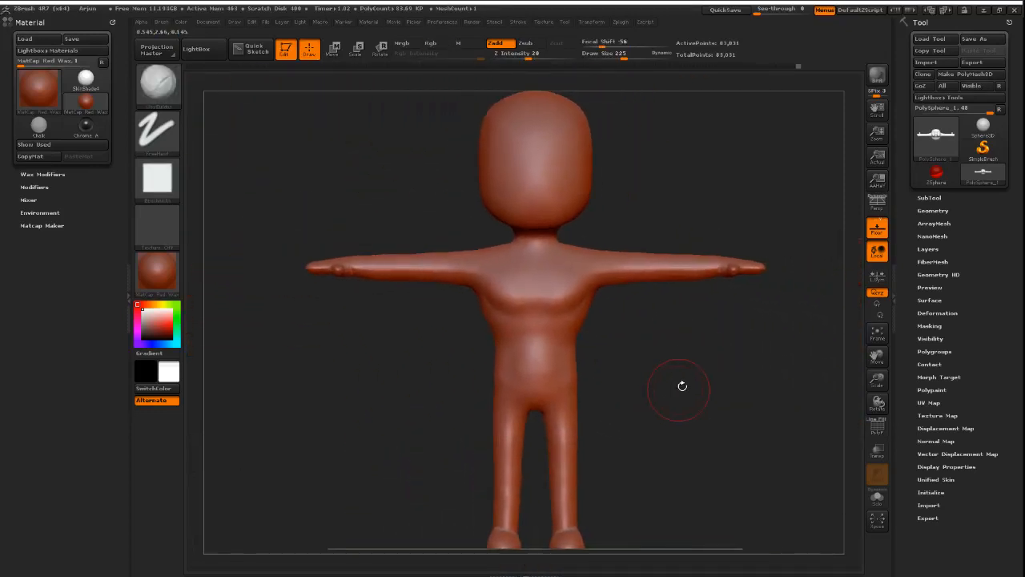
- Compare the front view of the character with and without perspective distortion, leaving perspective off
{"action": "left_click", "coordinate": [878, 204]}
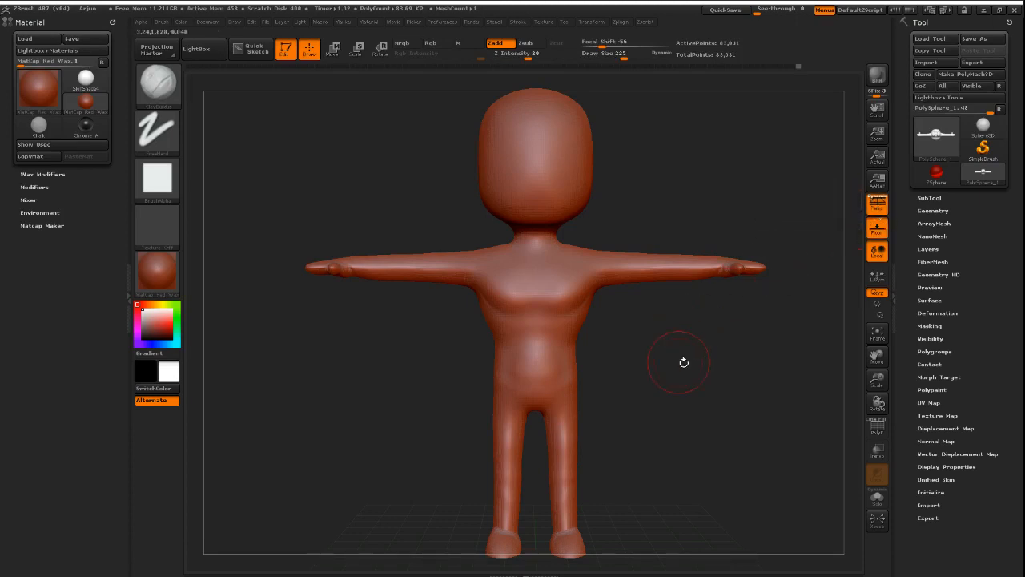
{"action": "key", "text": "p"}
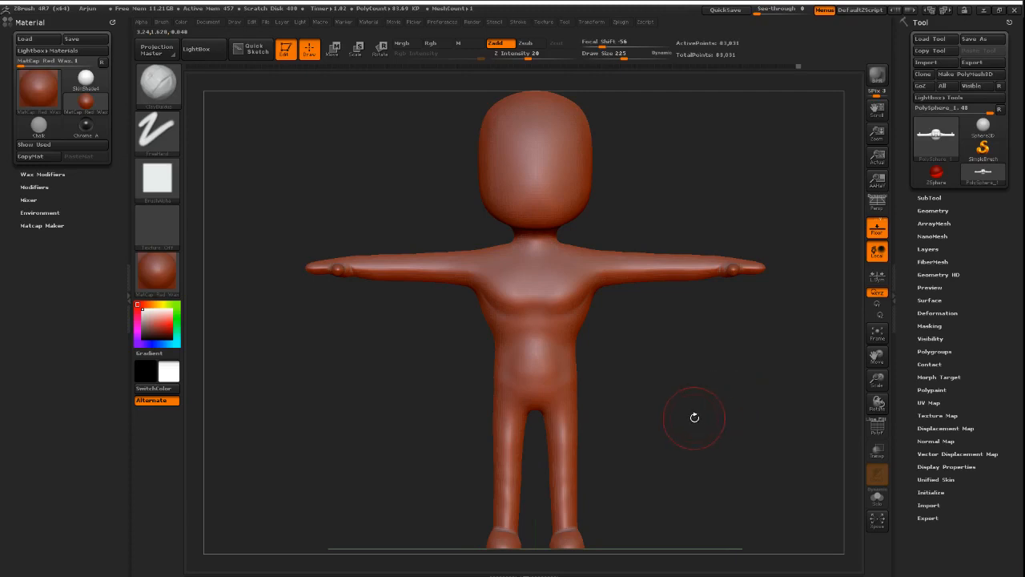
{"action": "left_click_drag", "start_coordinate": [669, 352], "coordinate": [604, 355], "text": "alt"}
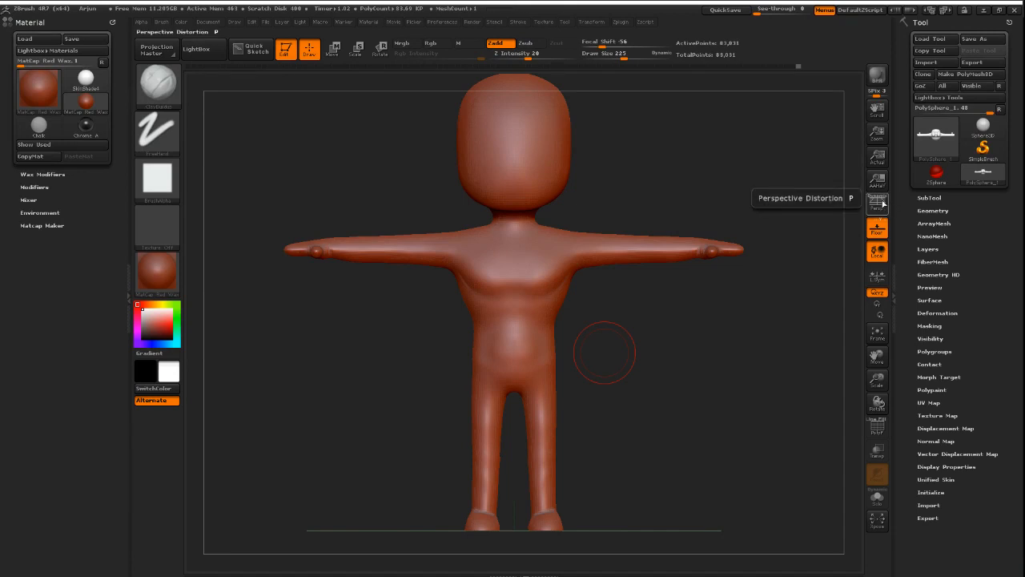
{"action": "key", "text": "p"}
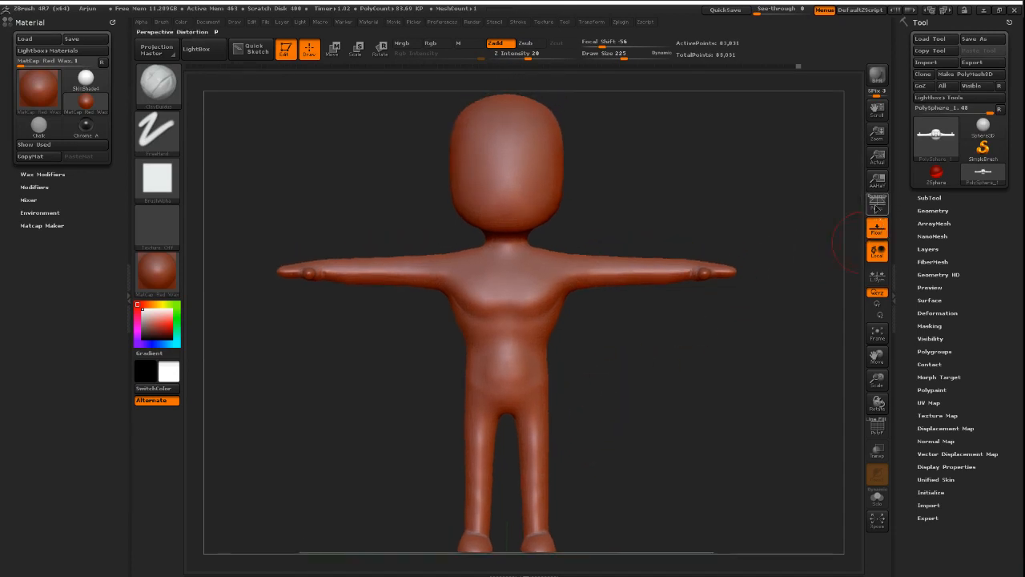
{"action": "left_click", "coordinate": [877, 205]}
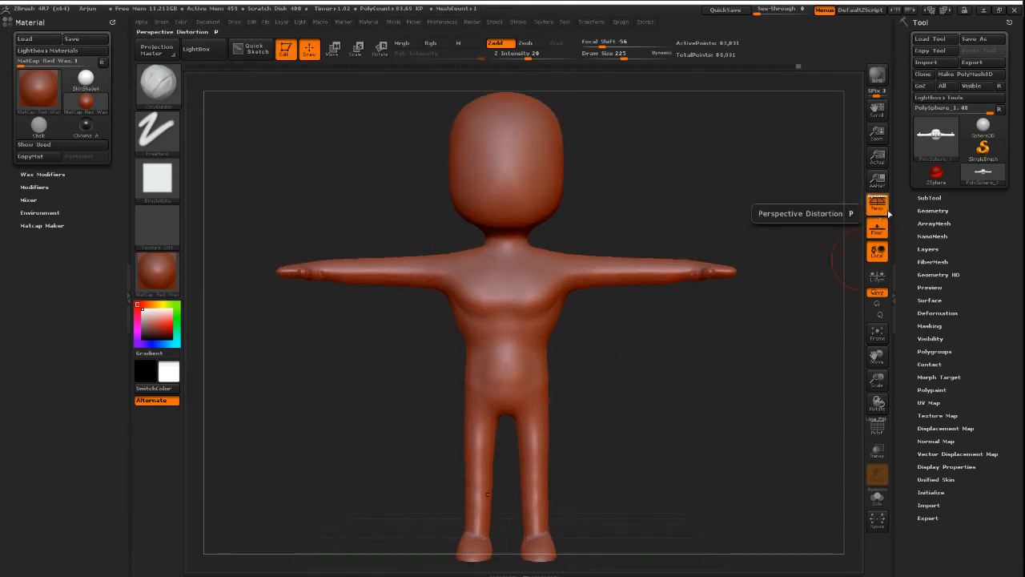
{"action": "left_click", "coordinate": [877, 205]}
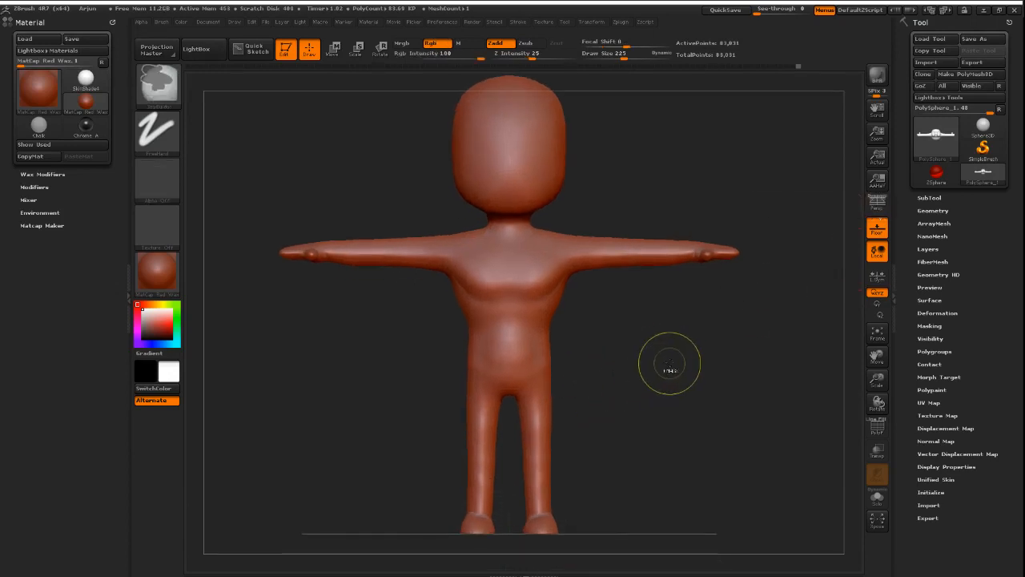
- View the outlines of both flat soles up close from directly below
{"action": "left_click_drag", "start_coordinate": [647, 409], "coordinate": [616, 286]}
{"action": "right_click_drag", "start_coordinate": [600, 260], "coordinate": [757, 285], "text": "alt"}
{"action": "right_click_drag", "start_coordinate": [615, 310], "coordinate": [672, 334], "text": "alt"}
{"action": "right_click_drag", "start_coordinate": [623, 301], "coordinate": [721, 287], "text": "ctrl"}
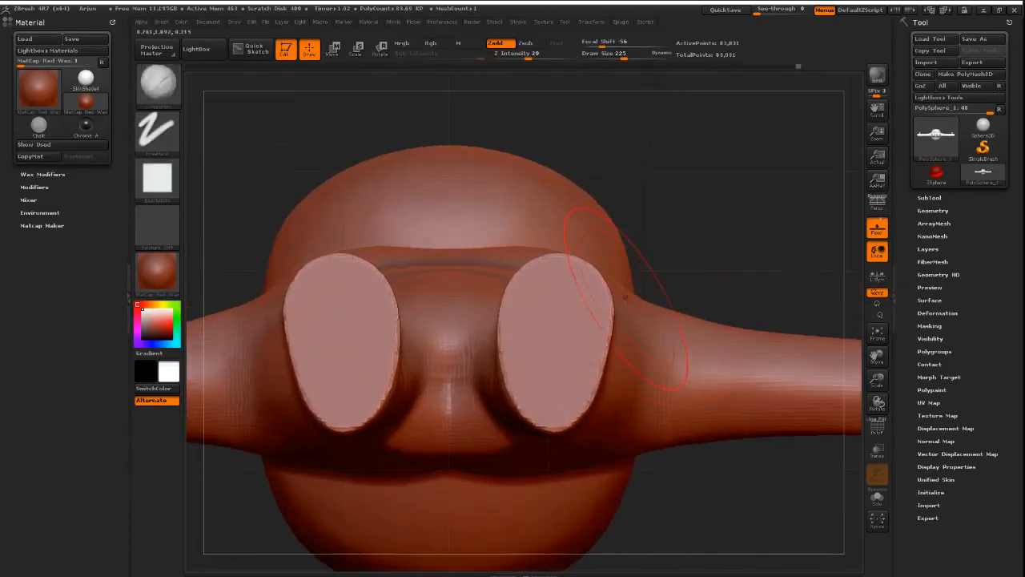
{"action": "right_click_drag", "start_coordinate": [664, 302], "coordinate": [696, 317], "text": "alt"}
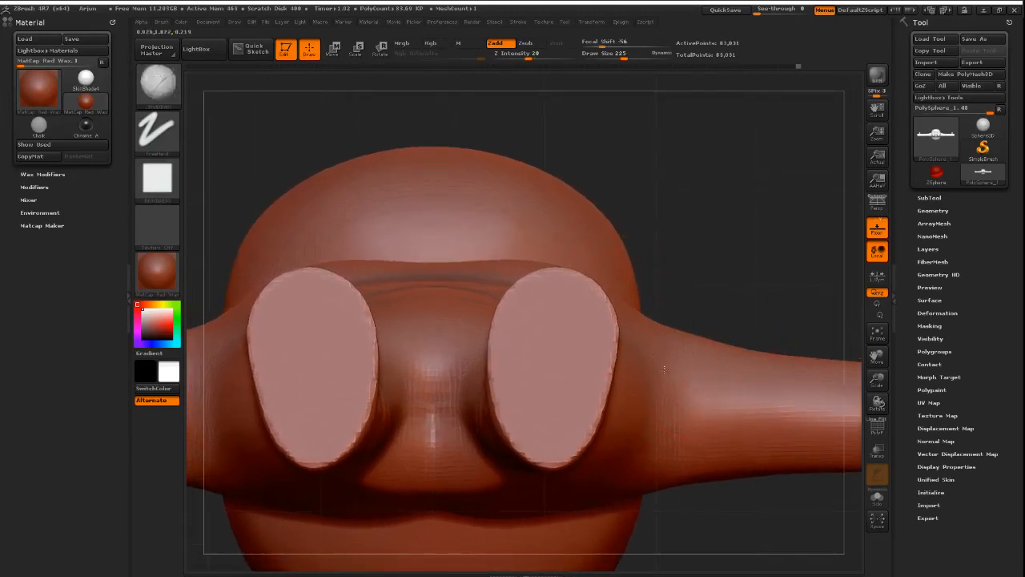
- With the Move brush, pull the inner front of both soles forward, widen their inner edges and push in the outer front edges
{"action": "right_click_drag", "start_coordinate": [500, 307], "coordinate": [517, 341], "text": "alt"}
{"action": "key", "text": "bracketleft"}
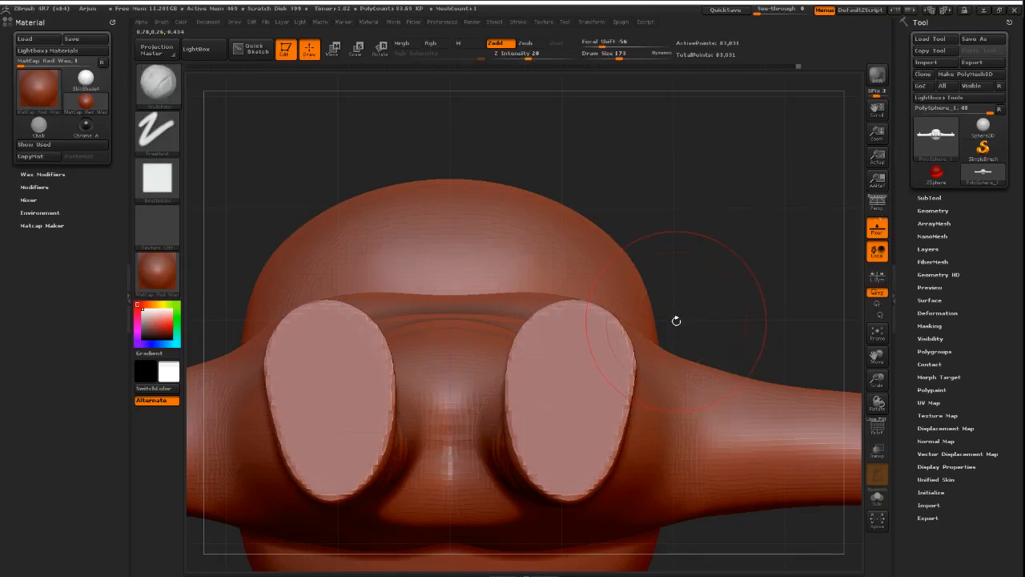
{"action": "key", "text": "b"}
{"action": "left_click", "coordinate": [569, 323]}
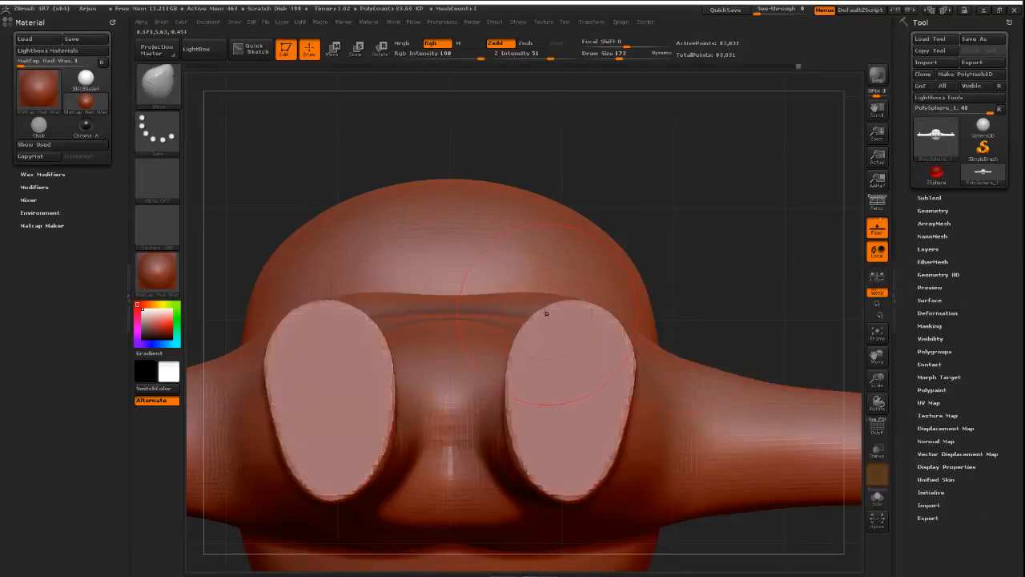
{"action": "mouse_move", "coordinate": [546, 312]}
{"action": "left_mouse_down"}
{"action": "mouse_move", "coordinate": [560, 293]}
{"action": "mouse_move", "coordinate": [602, 306]}
{"action": "mouse_move", "coordinate": [525, 295]}
{"action": "left_mouse_up"}
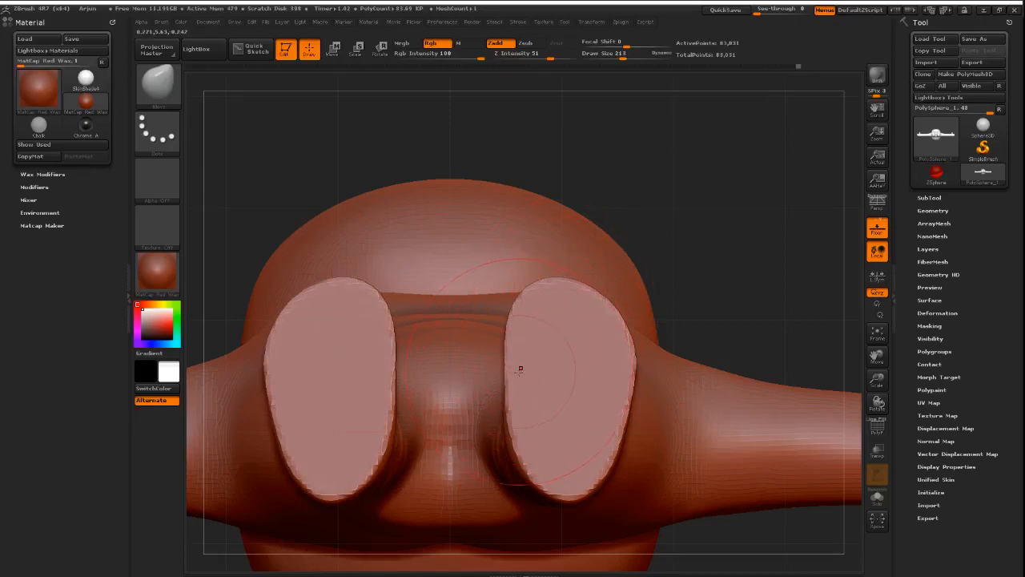
{"action": "left_click_drag", "start_coordinate": [510, 380], "coordinate": [503, 393]}
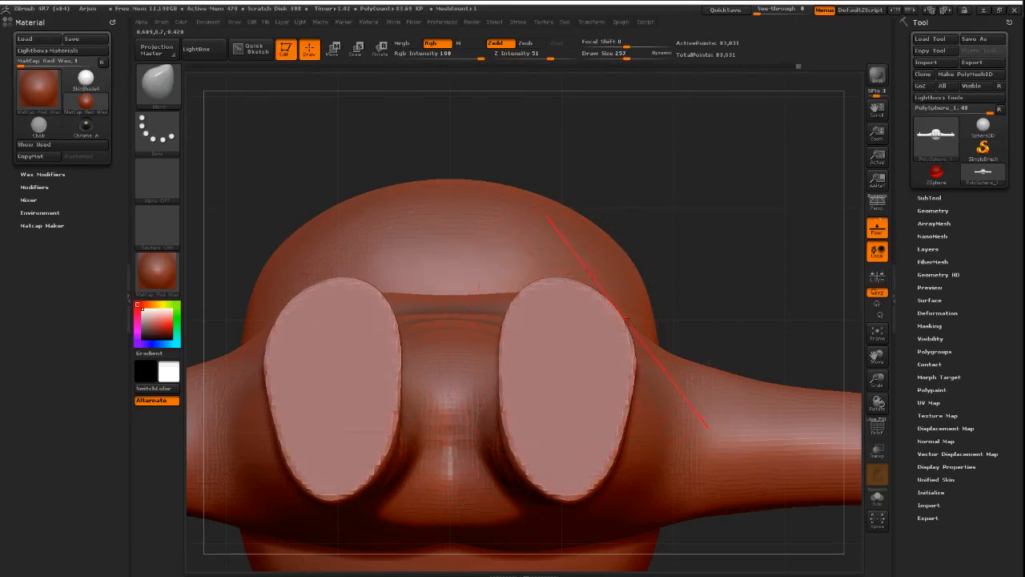
{"action": "left_click_drag", "start_coordinate": [617, 318], "coordinate": [612, 322]}
{"action": "key", "text": "["}
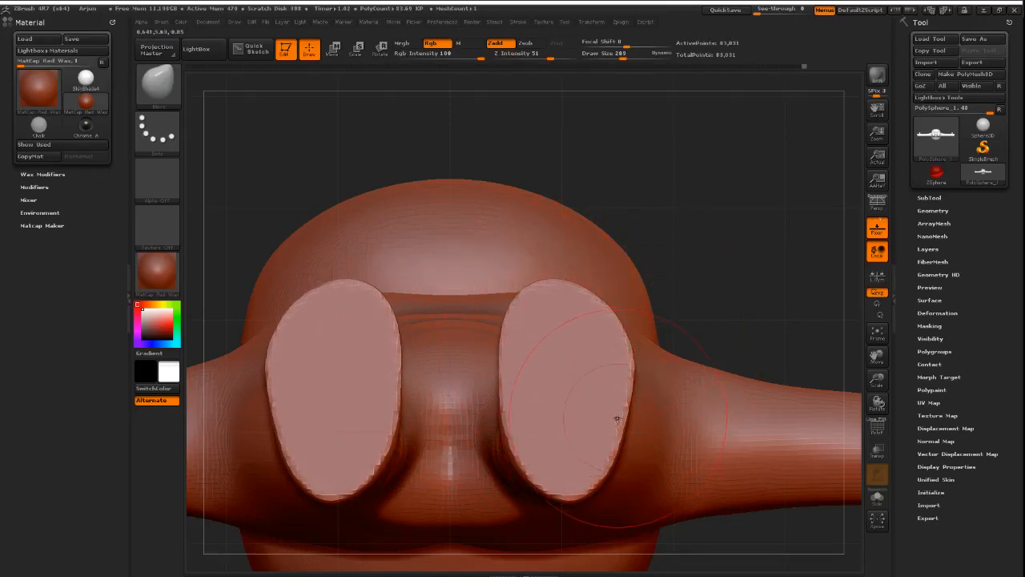
- Refine the sole outlines by pulling the outer edges out slightly and rounding the front ends and inner edges with the Move brush
{"action": "left_click_drag", "start_coordinate": [621, 410], "coordinate": [628, 407]}
{"action": "left_click_drag", "start_coordinate": [547, 289], "coordinate": [548, 280]}
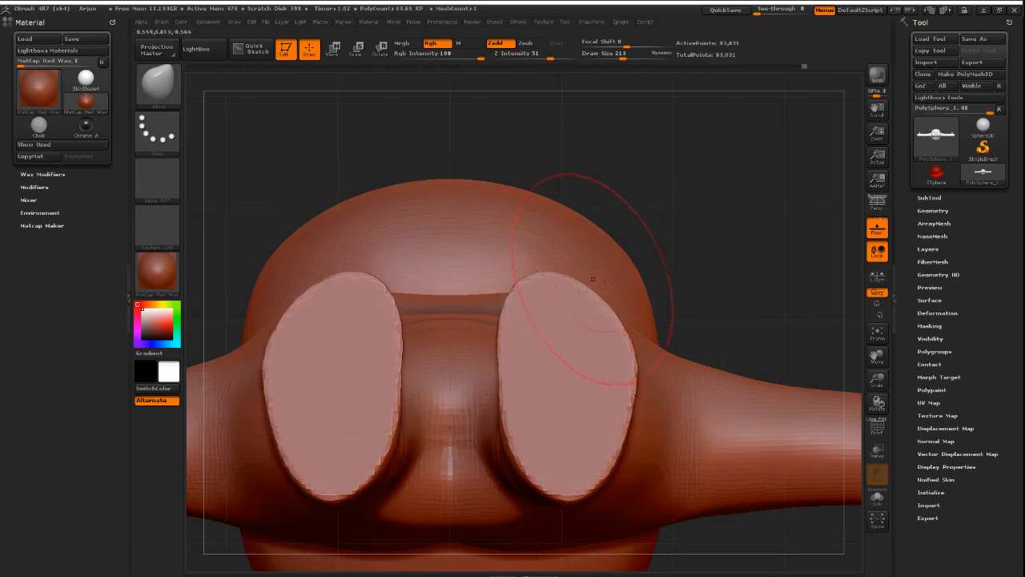
{"action": "left_click_drag", "start_coordinate": [604, 304], "coordinate": [611, 299]}
{"action": "left_click_drag", "start_coordinate": [501, 360], "coordinate": [495, 362]}
{"action": "left_click_drag", "start_coordinate": [533, 279], "coordinate": [535, 270]}
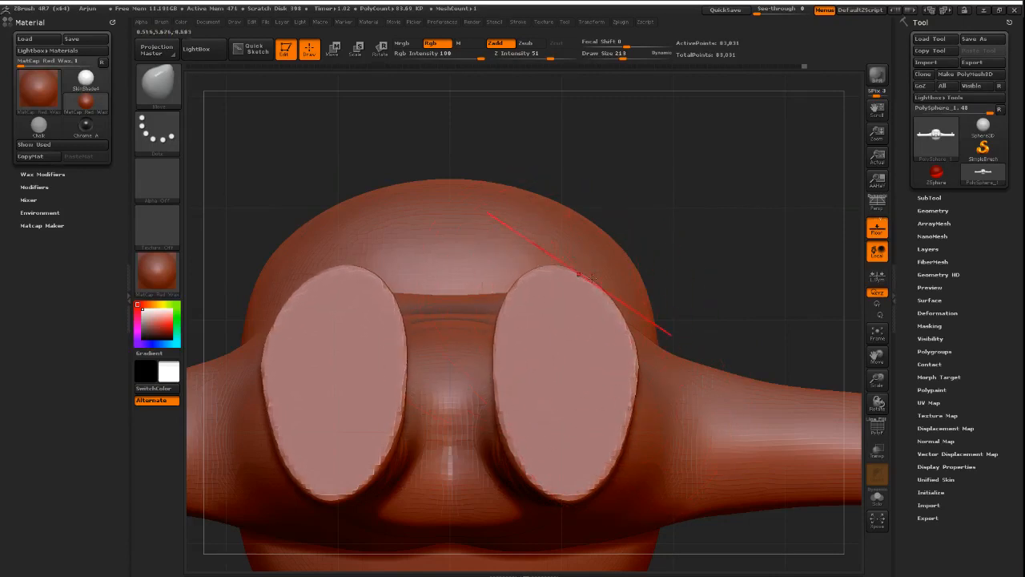
- Check the reshaped feet from the front and from above at an angle
{"action": "mouse_move", "coordinate": [687, 259]}
{"action": "left_mouse_down"}
{"action": "mouse_move", "coordinate": [681, 337]}
{"action": "mouse_move", "coordinate": [694, 368]}
{"action": "mouse_move", "coordinate": [710, 325]}
{"action": "mouse_move", "coordinate": [684, 396]}
{"action": "mouse_move", "coordinate": [726, 387]}
{"action": "mouse_move", "coordinate": [746, 343]}
{"action": "left_mouse_up"}
{"action": "right_click_drag", "start_coordinate": [745, 342], "coordinate": [652, 307], "text": "ctrl"}
{"action": "left_click_drag", "start_coordinate": [652, 307], "coordinate": [690, 228]}
{"action": "left_click_drag", "start_coordinate": [638, 390], "coordinate": [666, 278]}
{"action": "mouse_move", "coordinate": [666, 278]}
{"action": "right_mouse_down"}
{"action": "mouse_move", "coordinate": [637, 336]}
{"action": "mouse_move", "coordinate": [646, 366]}
{"action": "mouse_move", "coordinate": [647, 343]}
{"action": "mouse_move", "coordinate": [695, 306]}
{"action": "mouse_move", "coordinate": [625, 288]}
{"action": "mouse_move", "coordinate": [680, 112]}
{"action": "right_mouse_up"}
{"action": "mouse_move", "coordinate": [579, 529]}
{"action": "right_mouse_down", "text": "alt"}
{"action": "mouse_move", "coordinate": [588, 310]}
{"action": "mouse_move", "coordinate": [625, 338]}
{"action": "mouse_move", "coordinate": [599, 385]}
{"action": "right_mouse_up", "text": "alt"}
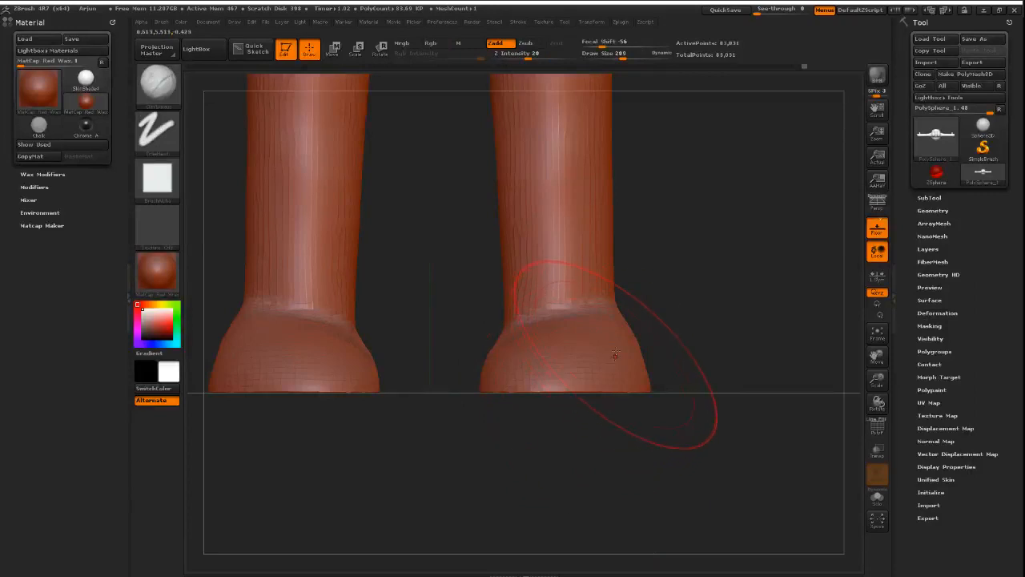
{"action": "right_click_drag", "start_coordinate": [645, 327], "coordinate": [634, 411]}
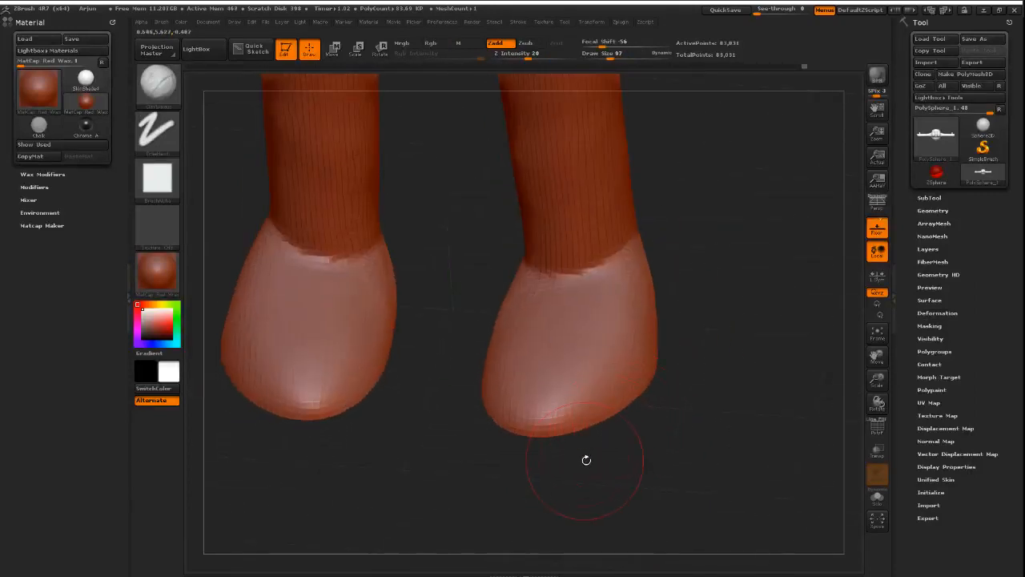
- Switch to MediBang Paint Pro and sketch the foot's front view as a sloped arch with toe circles beside the leg drawings
{"action": "key", "text": "alt+Tab"}
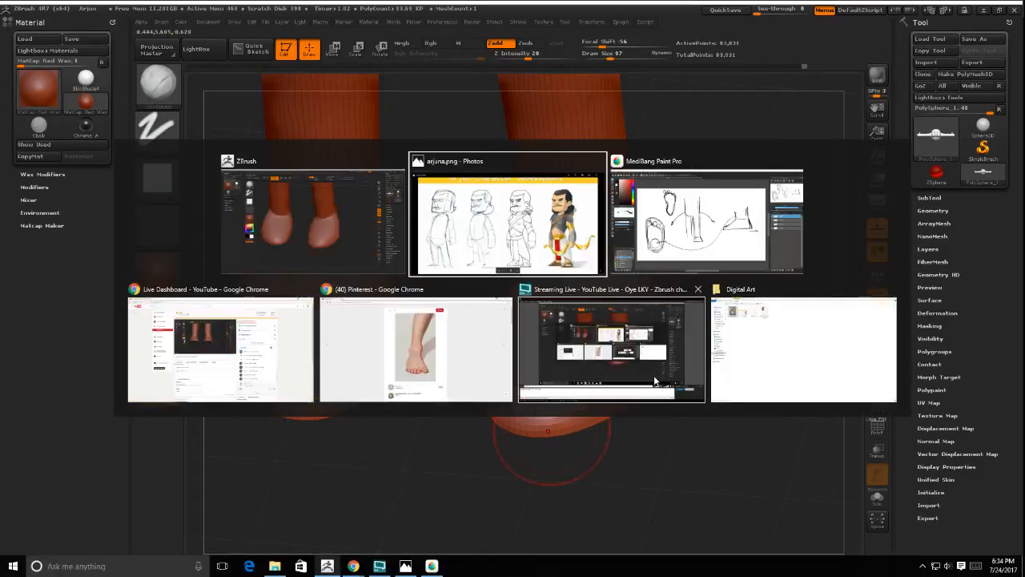
{"action": "key", "text": "Tab"}
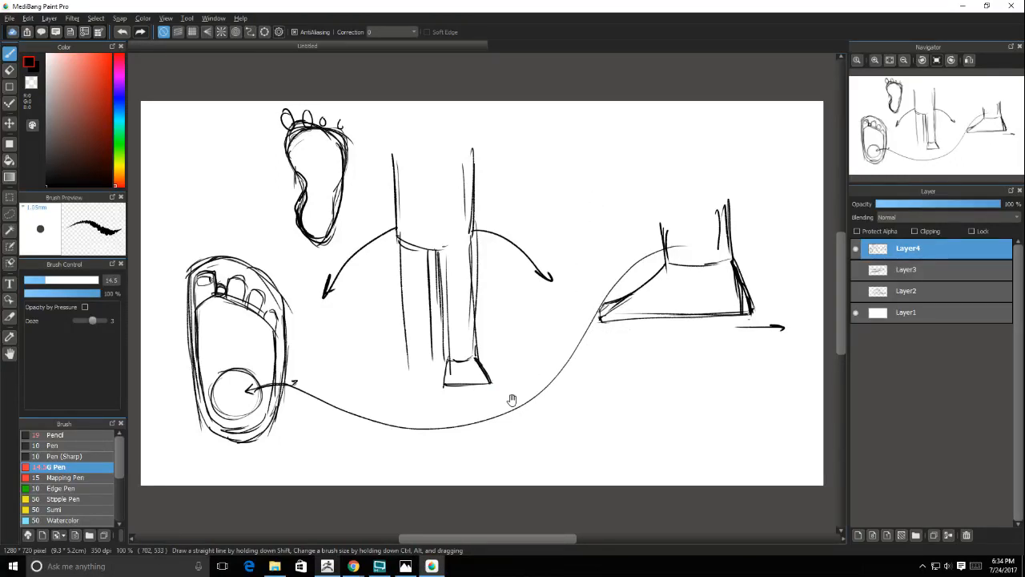
{"action": "left_click_drag", "start_coordinate": [512, 399], "coordinate": [489, 392]}
{"action": "mouse_move", "coordinate": [522, 160]}
{"action": "left_mouse_down"}
{"action": "mouse_move", "coordinate": [508, 168]}
{"action": "mouse_move", "coordinate": [597, 179]}
{"action": "mouse_move", "coordinate": [507, 175]}
{"action": "left_mouse_up"}
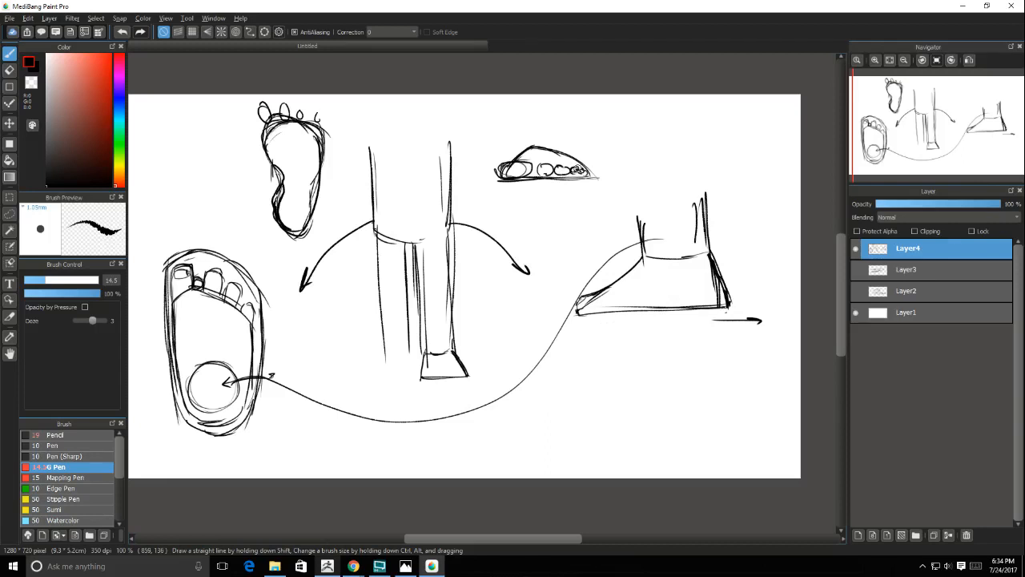
{"action": "left_click_drag", "start_coordinate": [572, 118], "coordinate": [574, 157]}
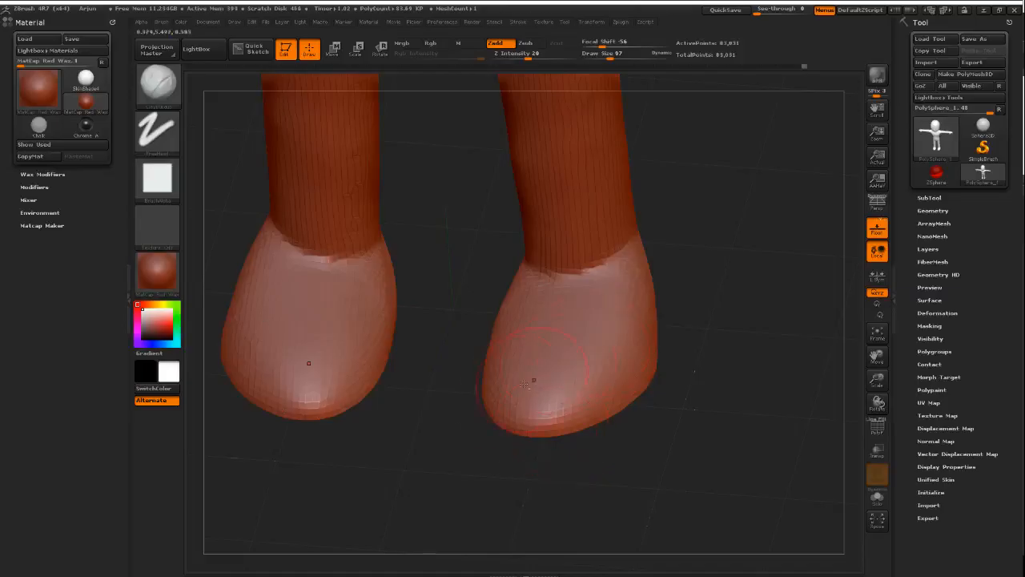
- Back in ZBrush, sculpt lengthwise strokes along the top of the feet from the ankle towards the toes
{"action": "left_click_drag", "start_coordinate": [526, 377], "coordinate": [556, 315], "text": "alt"}
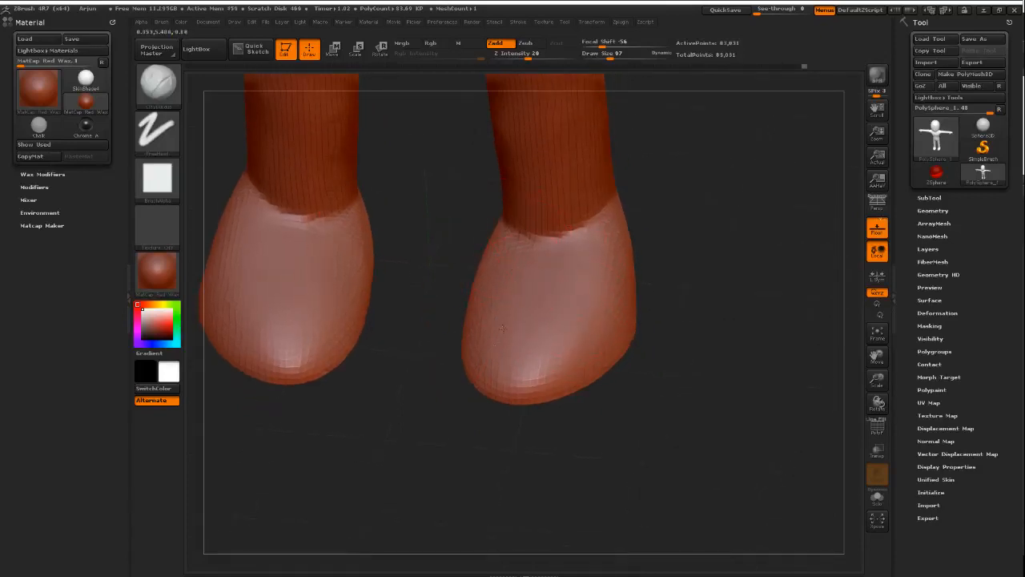
{"action": "left_click_drag", "start_coordinate": [544, 239], "coordinate": [521, 338]}
{"action": "left_click_drag", "start_coordinate": [511, 239], "coordinate": [491, 336]}
{"action": "left_click_drag", "start_coordinate": [506, 258], "coordinate": [492, 330]}
{"action": "right_click_drag", "start_coordinate": [564, 315], "coordinate": [537, 343]}
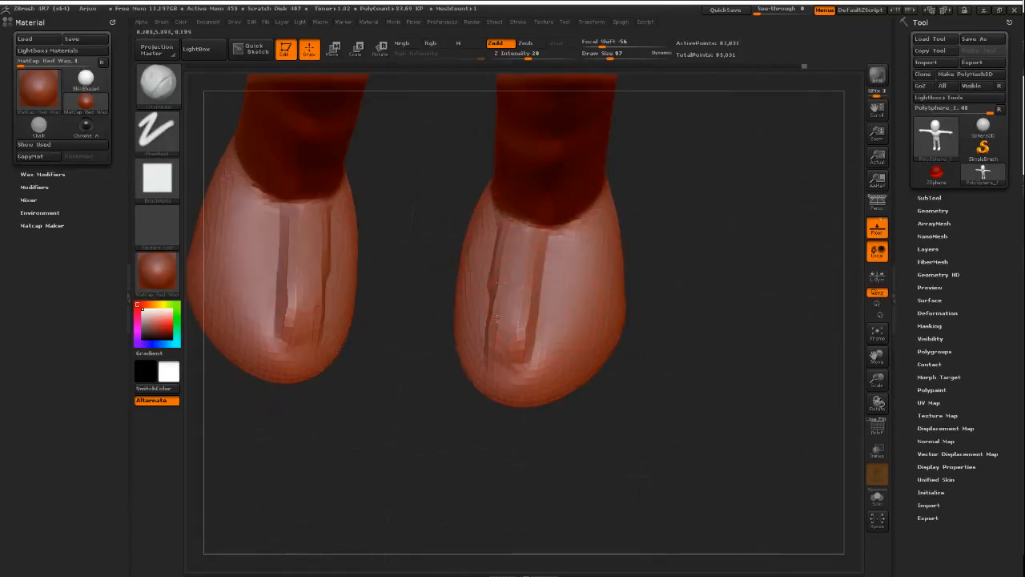
{"action": "left_click_drag", "start_coordinate": [509, 248], "coordinate": [490, 341]}
{"action": "right_click_drag", "start_coordinate": [498, 339], "coordinate": [552, 337]}
{"action": "left_click_drag", "start_coordinate": [486, 240], "coordinate": [480, 330]}
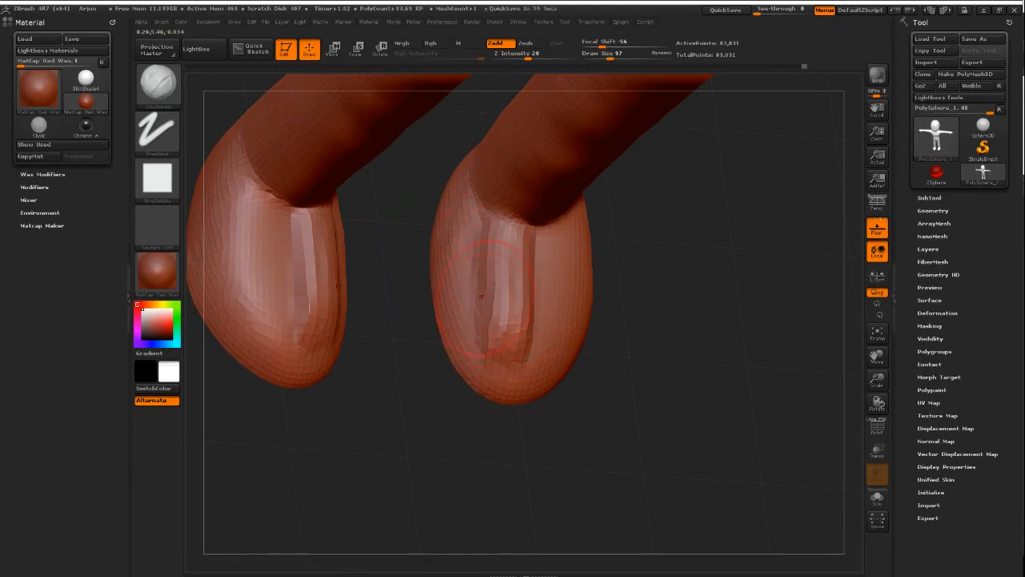
- Smooth the ridge on top of the feet, add more lengthwise strokes across the instep, and blend them in
{"action": "mouse_move", "coordinate": [483, 298]}
{"action": "left_mouse_down", "text": "shift"}
{"action": "mouse_move", "coordinate": [489, 256]}
{"action": "mouse_move", "coordinate": [511, 264]}
{"action": "left_mouse_up", "text": "shift"}
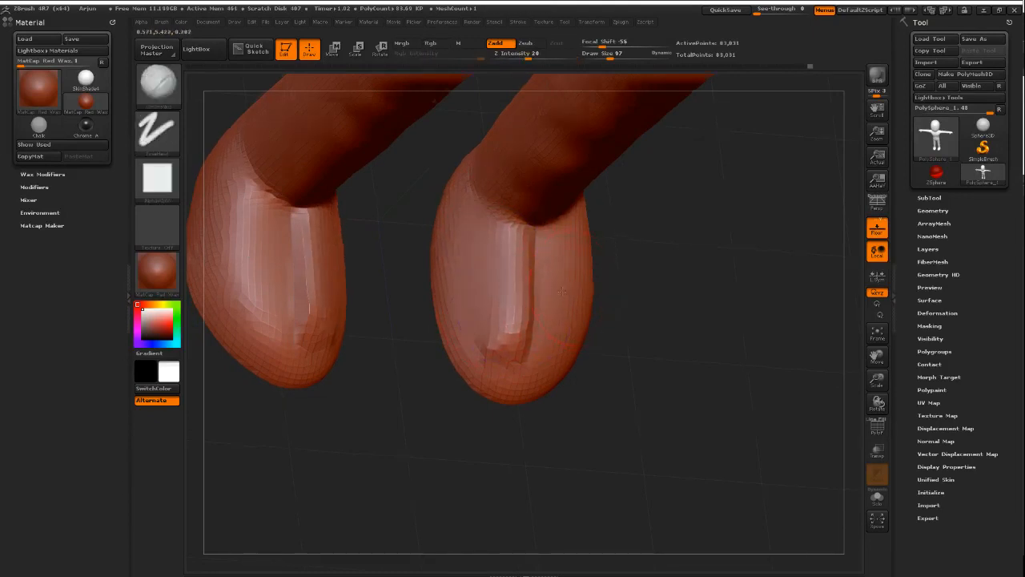
{"action": "right_click_drag", "start_coordinate": [579, 255], "coordinate": [537, 250]}
{"action": "mouse_move", "coordinate": [547, 247]}
{"action": "left_mouse_down", "text": "shift"}
{"action": "mouse_move", "coordinate": [524, 305]}
{"action": "mouse_move", "coordinate": [520, 357]}
{"action": "mouse_move", "coordinate": [506, 324]}
{"action": "mouse_move", "coordinate": [517, 340]}
{"action": "left_mouse_up", "text": "shift"}
{"action": "mouse_move", "coordinate": [506, 240]}
{"action": "left_mouse_down"}
{"action": "mouse_move", "coordinate": [485, 343]}
{"action": "mouse_move", "coordinate": [507, 307]}
{"action": "mouse_move", "coordinate": [517, 339]}
{"action": "left_mouse_up"}
{"action": "mouse_move", "coordinate": [546, 233]}
{"action": "left_mouse_down"}
{"action": "mouse_move", "coordinate": [530, 357]}
{"action": "mouse_move", "coordinate": [553, 356]}
{"action": "left_mouse_up"}
{"action": "left_click_drag", "start_coordinate": [572, 227], "coordinate": [567, 350]}
{"action": "right_click_drag", "start_coordinate": [567, 277], "coordinate": [519, 284]}
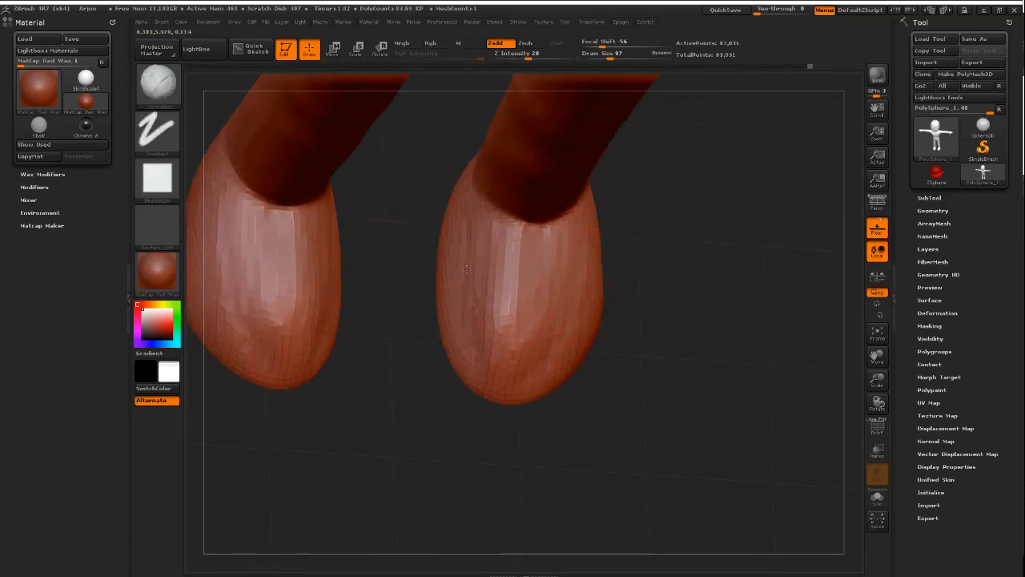
{"action": "left_click_drag", "start_coordinate": [506, 239], "coordinate": [500, 307], "text": "shift"}
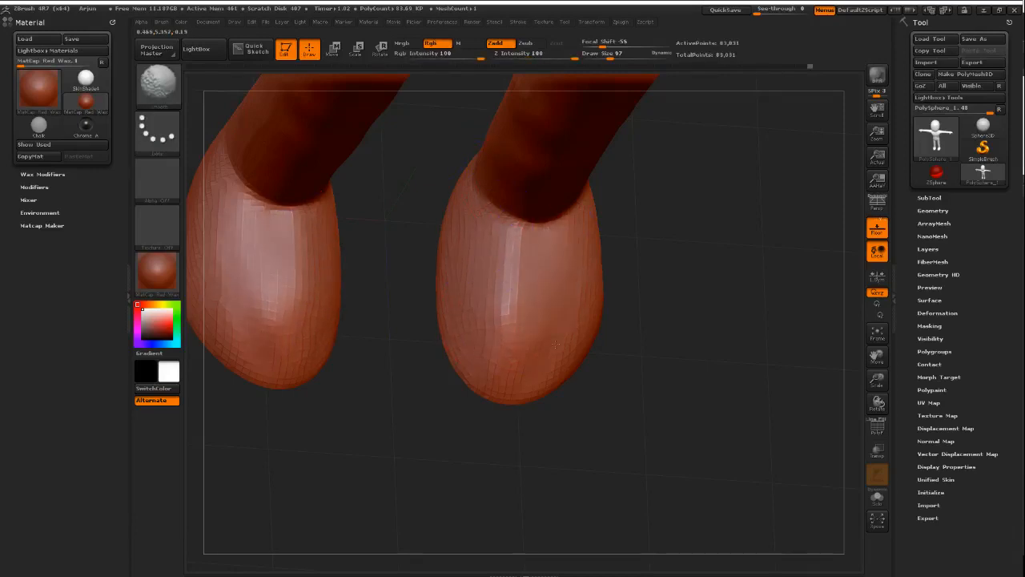
- Build up the forefoot and sides of the instep with brush size 113 and smooth the strokes up to the ankle
{"action": "mouse_move", "coordinate": [555, 343]}
{"action": "right_mouse_down"}
{"action": "mouse_move", "coordinate": [696, 307]}
{"action": "mouse_move", "coordinate": [611, 282]}
{"action": "mouse_move", "coordinate": [707, 283]}
{"action": "mouse_move", "coordinate": [606, 316]}
{"action": "right_mouse_up"}
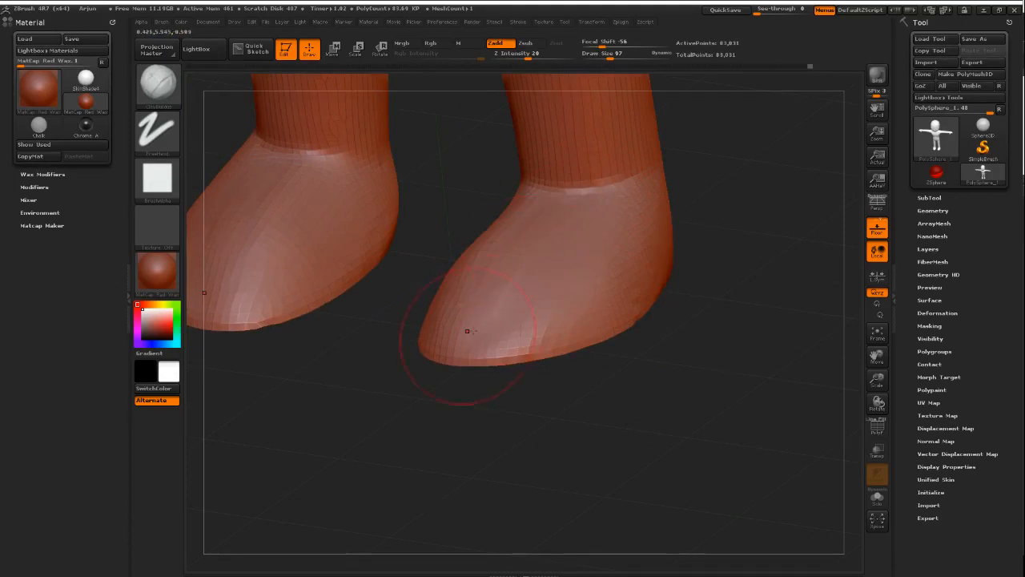
{"action": "key", "text": "bracketright"}
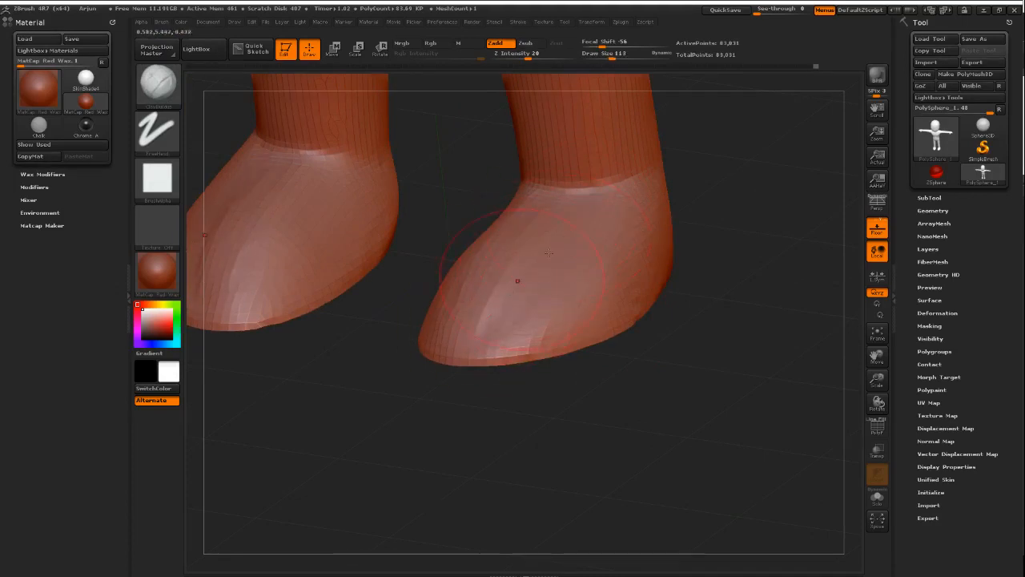
{"action": "right_click_drag", "start_coordinate": [459, 282], "coordinate": [469, 312]}
{"action": "right_click_drag", "start_coordinate": [559, 234], "coordinate": [481, 252]}
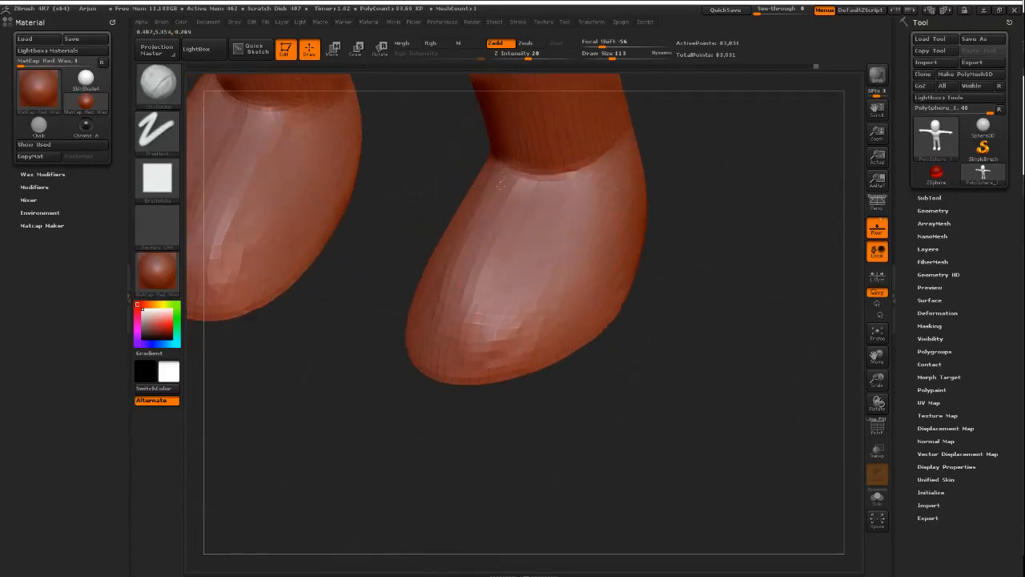
{"action": "right_click_drag", "start_coordinate": [550, 229], "coordinate": [584, 269]}
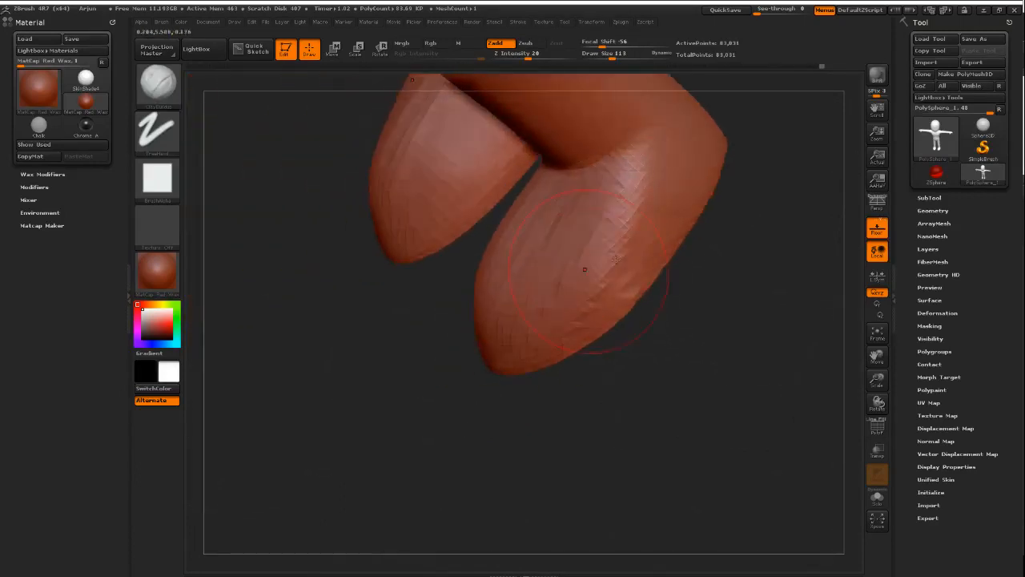
{"action": "mouse_move", "coordinate": [547, 267]}
{"action": "left_mouse_down", "text": "shift"}
{"action": "mouse_move", "coordinate": [596, 216]}
{"action": "mouse_move", "coordinate": [577, 265]}
{"action": "left_mouse_up", "text": "shift"}
{"action": "right_click_drag", "start_coordinate": [601, 261], "coordinate": [528, 227]}
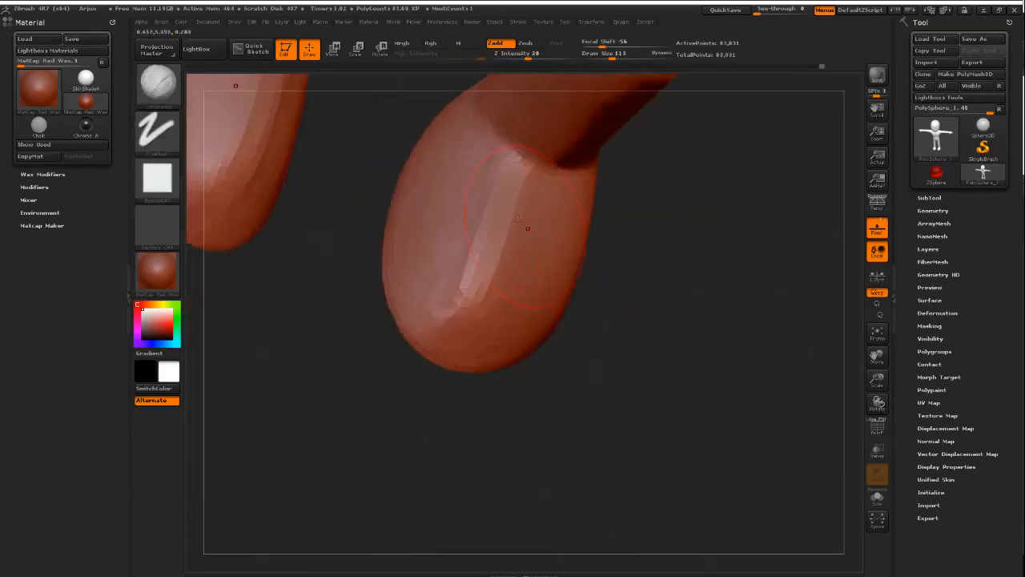
{"action": "mouse_move", "coordinate": [455, 277]}
{"action": "left_mouse_down"}
{"action": "mouse_move", "coordinate": [473, 201]}
{"action": "mouse_move", "coordinate": [461, 268]}
{"action": "left_mouse_up"}
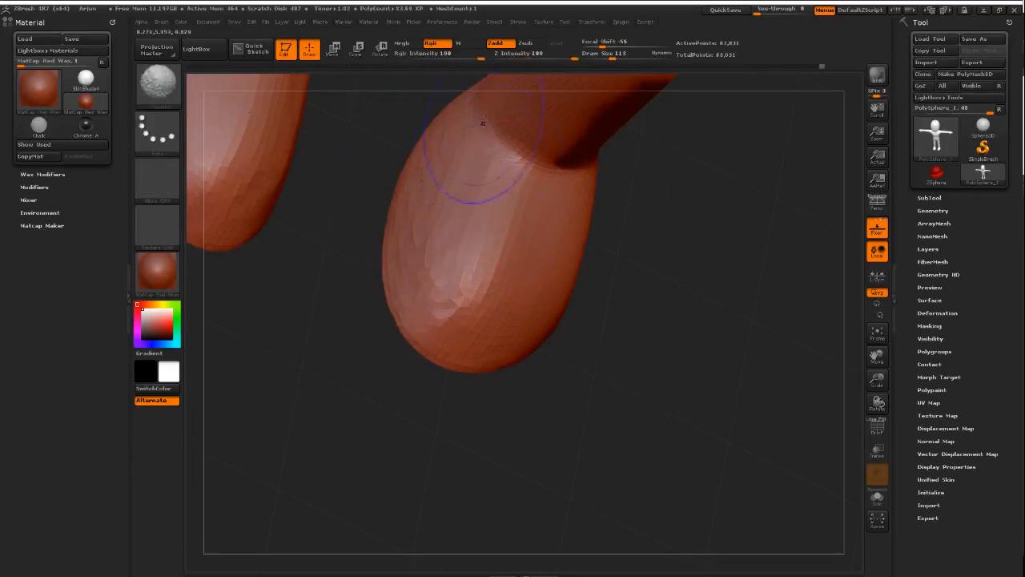
{"action": "left_click_drag", "start_coordinate": [483, 128], "coordinate": [463, 292], "text": "shift"}
{"action": "mouse_move", "coordinate": [547, 219]}
{"action": "right_mouse_down"}
{"action": "mouse_move", "coordinate": [681, 329]}
{"action": "mouse_move", "coordinate": [625, 337]}
{"action": "mouse_move", "coordinate": [657, 273]}
{"action": "mouse_move", "coordinate": [674, 344]}
{"action": "mouse_move", "coordinate": [668, 336]}
{"action": "mouse_move", "coordinate": [696, 300]}
{"action": "mouse_move", "coordinate": [709, 318]}
{"action": "mouse_move", "coordinate": [757, 310]}
{"action": "mouse_move", "coordinate": [723, 339]}
{"action": "mouse_move", "coordinate": [716, 373]}
{"action": "mouse_move", "coordinate": [659, 340]}
{"action": "mouse_move", "coordinate": [702, 325]}
{"action": "mouse_move", "coordinate": [680, 301]}
{"action": "mouse_move", "coordinate": [690, 322]}
{"action": "mouse_move", "coordinate": [602, 355]}
{"action": "mouse_move", "coordinate": [624, 369]}
{"action": "mouse_move", "coordinate": [664, 360]}
{"action": "mouse_move", "coordinate": [670, 341]}
{"action": "mouse_move", "coordinate": [617, 337]}
{"action": "mouse_move", "coordinate": [627, 313]}
{"action": "mouse_move", "coordinate": [689, 371]}
{"action": "mouse_move", "coordinate": [645, 352]}
{"action": "mouse_move", "coordinate": [556, 380]}
{"action": "mouse_move", "coordinate": [617, 366]}
{"action": "mouse_move", "coordinate": [678, 321]}
{"action": "mouse_move", "coordinate": [614, 363]}
{"action": "mouse_move", "coordinate": [649, 336]}
{"action": "right_mouse_up"}
{"action": "mouse_move", "coordinate": [544, 313]}
{"action": "left_mouse_down", "text": "shift"}
{"action": "mouse_move", "coordinate": [570, 298]}
{"action": "mouse_move", "coordinate": [589, 256]}
{"action": "left_mouse_up", "text": "shift"}
{"action": "key", "text": "ctrl+z"}
{"action": "key", "text": "ctrl+z"}
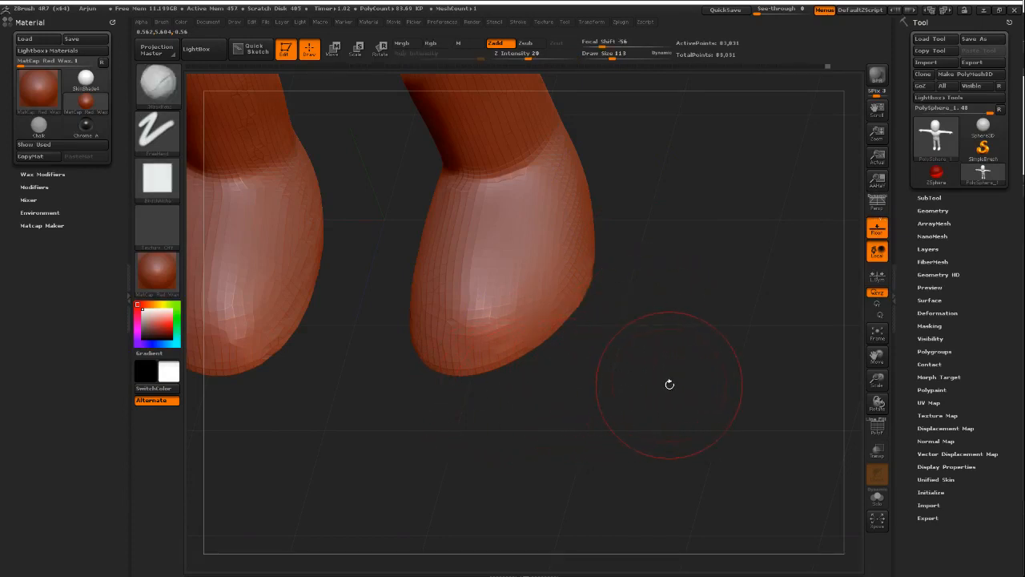
- Smooth and shorten the toe end of the feet and soften the bulge on their outer sides
{"action": "mouse_move", "coordinate": [512, 344]}
{"action": "left_mouse_down", "text": "shift"}
{"action": "mouse_move", "coordinate": [524, 341]}
{"action": "mouse_move", "coordinate": [458, 340]}
{"action": "left_mouse_up", "text": "shift"}
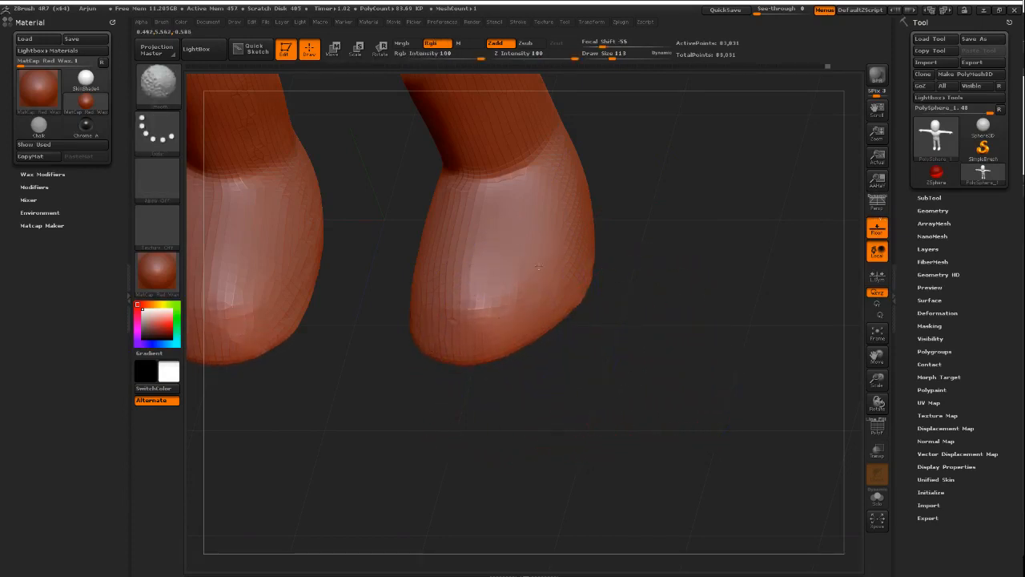
{"action": "mouse_move", "coordinate": [539, 266]}
{"action": "left_mouse_down", "text": "shift"}
{"action": "mouse_move", "coordinate": [545, 308]}
{"action": "mouse_move", "coordinate": [573, 260]}
{"action": "mouse_move", "coordinate": [513, 289]}
{"action": "left_mouse_up", "text": "shift"}
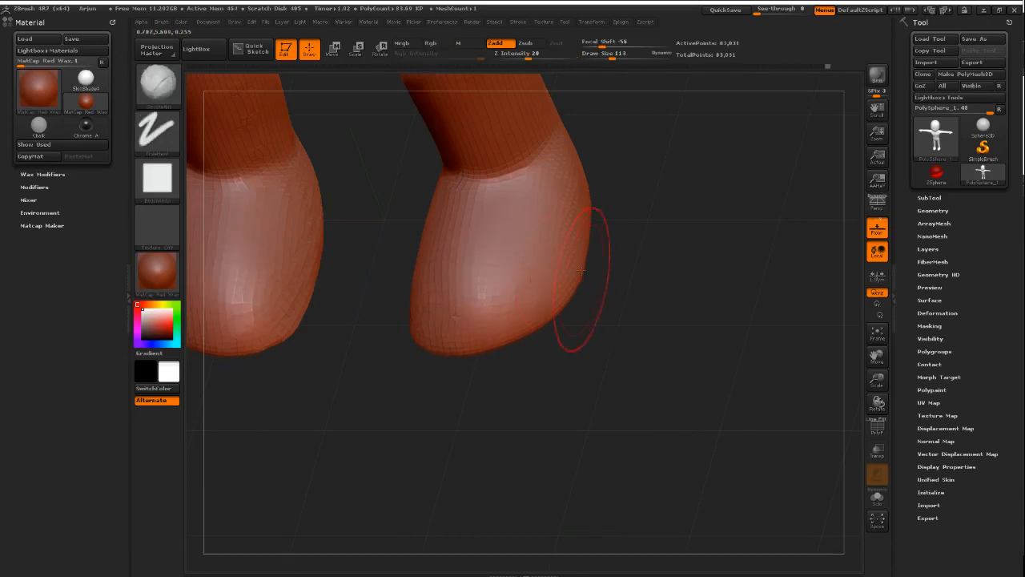
{"action": "left_click_drag", "start_coordinate": [597, 298], "coordinate": [566, 299]}
{"action": "mouse_move", "coordinate": [590, 266]}
{"action": "left_mouse_down", "text": "shift"}
{"action": "mouse_move", "coordinate": [527, 331]}
{"action": "mouse_move", "coordinate": [436, 364]}
{"action": "mouse_move", "coordinate": [530, 296]}
{"action": "left_mouse_up", "text": "shift"}
{"action": "mouse_move", "coordinate": [473, 352]}
{"action": "left_mouse_down", "text": "shift"}
{"action": "mouse_move", "coordinate": [392, 362]}
{"action": "mouse_move", "coordinate": [295, 313]}
{"action": "left_mouse_up", "text": "shift"}
- Smooth the hard edge between the sides of the feet and the flat soles, working from below
{"action": "mouse_move", "coordinate": [288, 264]}
{"action": "left_mouse_down"}
{"action": "mouse_move", "coordinate": [481, 320]}
{"action": "mouse_move", "coordinate": [600, 320]}
{"action": "mouse_move", "coordinate": [572, 288]}
{"action": "left_mouse_up"}
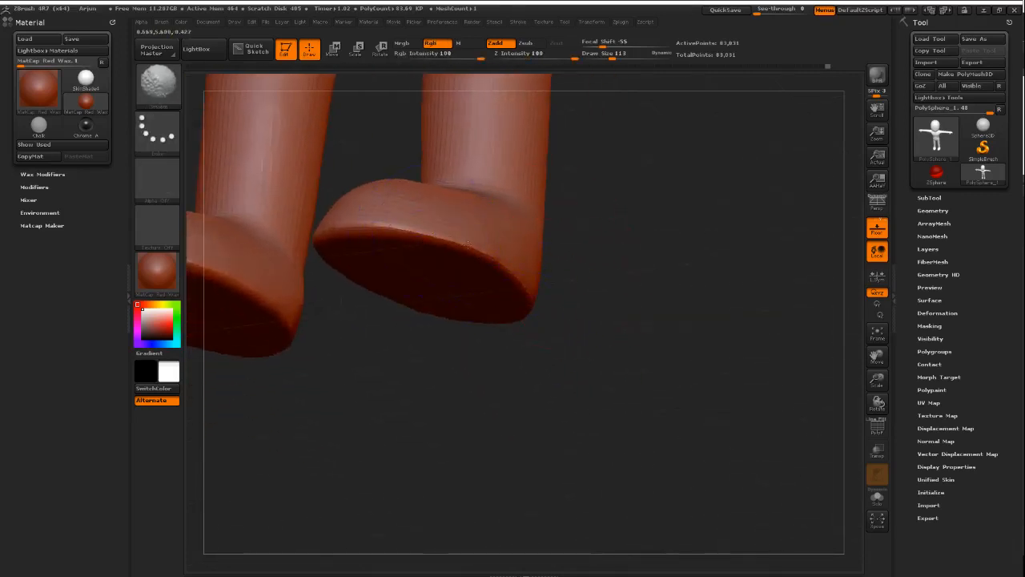
{"action": "mouse_move", "coordinate": [468, 245]}
{"action": "left_mouse_down"}
{"action": "mouse_move", "coordinate": [504, 297]}
{"action": "mouse_move", "coordinate": [583, 238]}
{"action": "mouse_move", "coordinate": [686, 322]}
{"action": "mouse_move", "coordinate": [513, 249]}
{"action": "mouse_move", "coordinate": [539, 240]}
{"action": "mouse_move", "coordinate": [494, 312]}
{"action": "left_mouse_up"}
{"action": "left_click_drag", "start_coordinate": [458, 225], "coordinate": [482, 295], "text": "shift"}
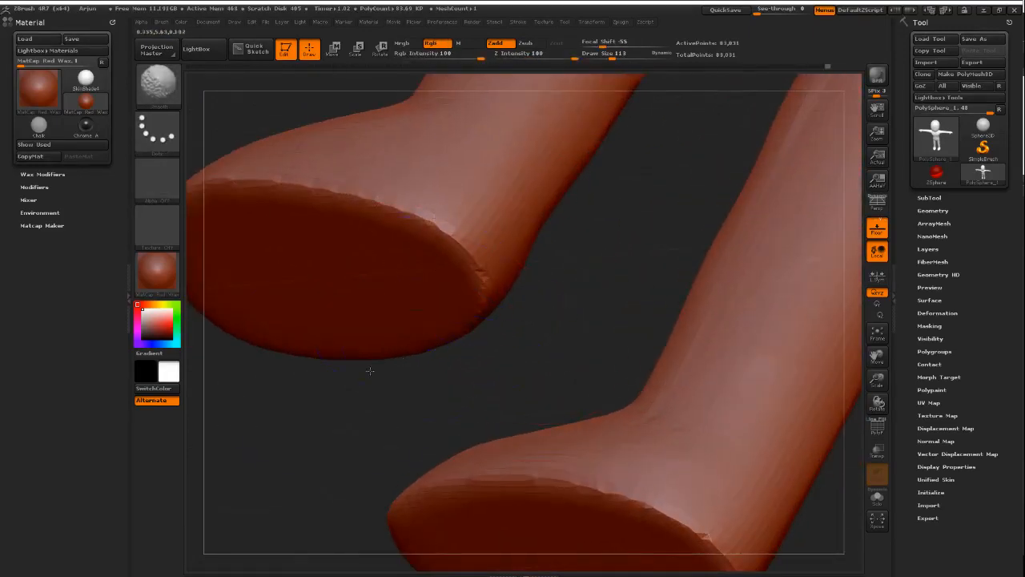
{"action": "left_click_drag", "start_coordinate": [370, 371], "coordinate": [512, 315], "text": "shift"}
- Inspect the smoothed feet and sole edges from below, the side, the front and above at an angle
{"action": "left_click_drag", "start_coordinate": [475, 383], "coordinate": [595, 299], "text": "alt"}
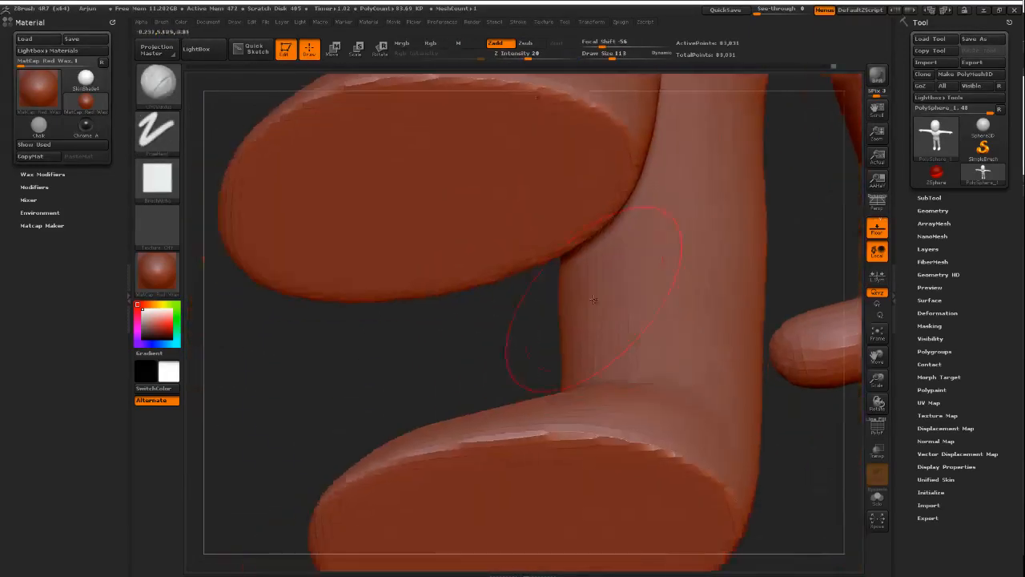
{"action": "left_click_drag", "start_coordinate": [512, 304], "coordinate": [552, 242]}
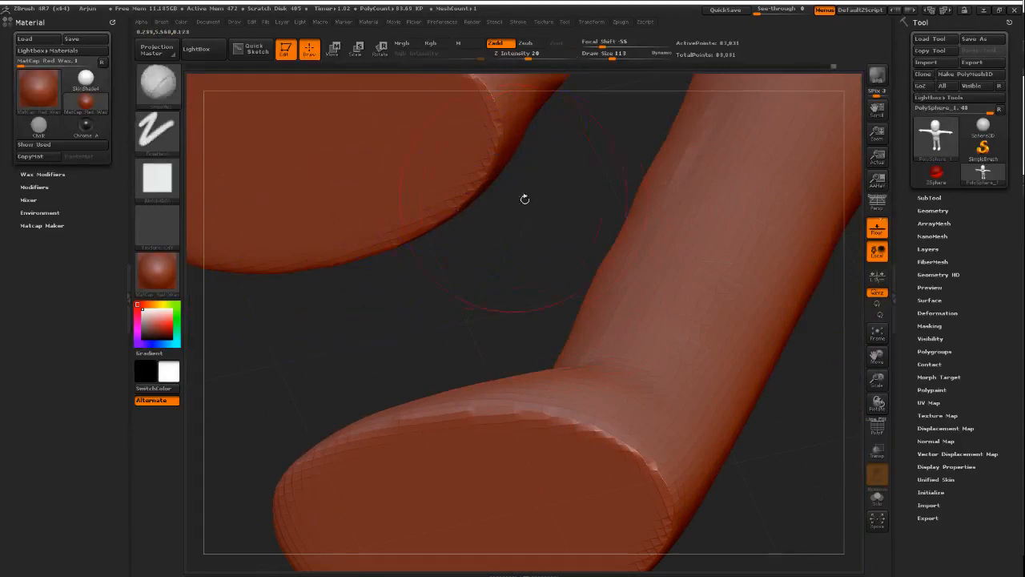
{"action": "left_click_drag", "start_coordinate": [536, 350], "coordinate": [633, 362]}
{"action": "mouse_move", "coordinate": [736, 374]}
{"action": "right_mouse_down", "text": "ctrl"}
{"action": "mouse_move", "coordinate": [664, 361]}
{"action": "mouse_move", "coordinate": [627, 275]}
{"action": "right_mouse_up", "text": "ctrl"}
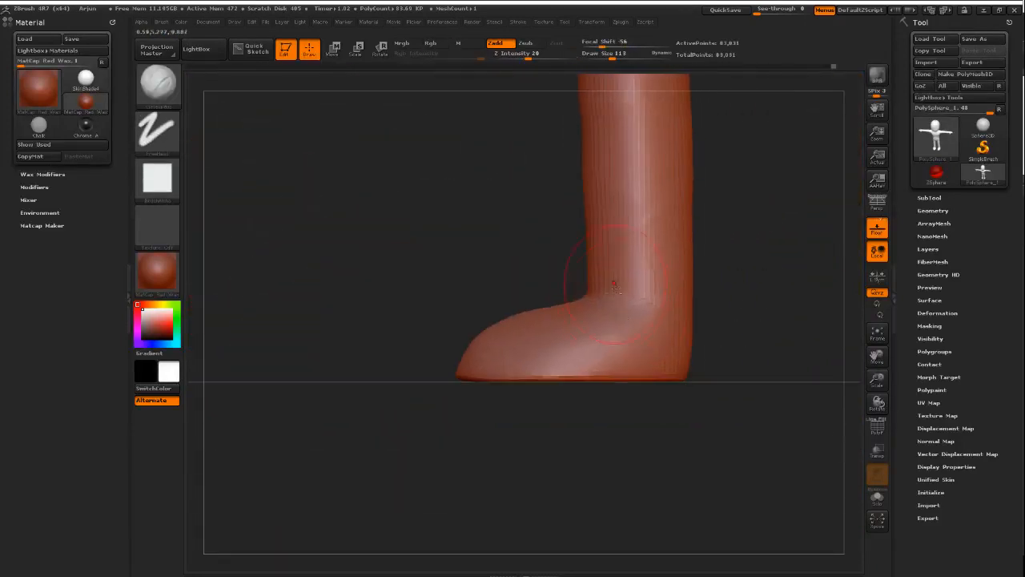
{"action": "mouse_move", "coordinate": [655, 321]}
{"action": "right_mouse_down"}
{"action": "mouse_move", "coordinate": [728, 334]}
{"action": "mouse_move", "coordinate": [667, 346]}
{"action": "right_mouse_up"}
{"action": "key", "text": "b"}
{"action": "key", "text": "s"}
{"action": "key", "text": "t"}
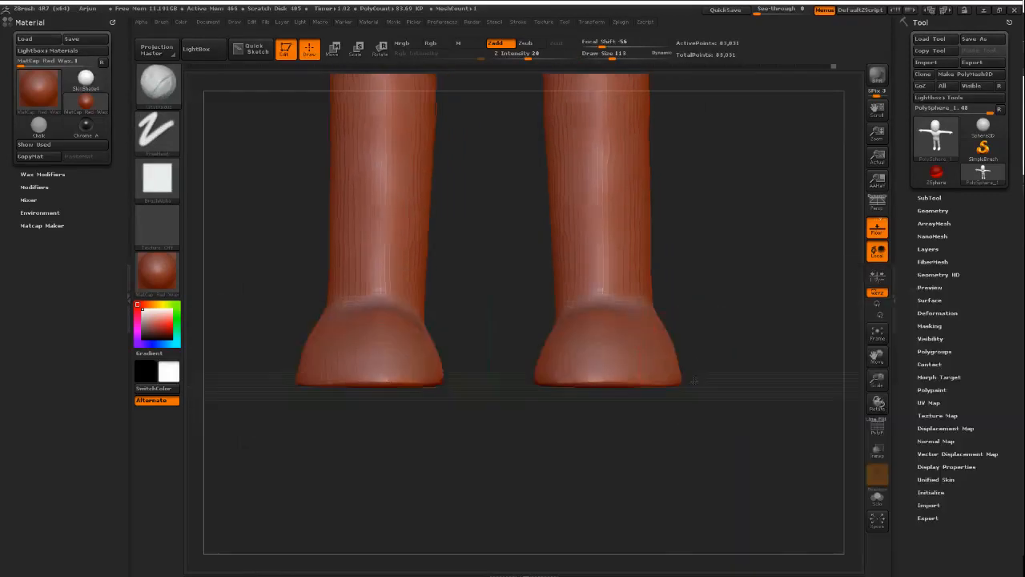
{"action": "mouse_move", "coordinate": [747, 365]}
{"action": "right_mouse_down"}
{"action": "mouse_move", "coordinate": [723, 374]}
{"action": "mouse_move", "coordinate": [725, 324]}
{"action": "right_mouse_up"}
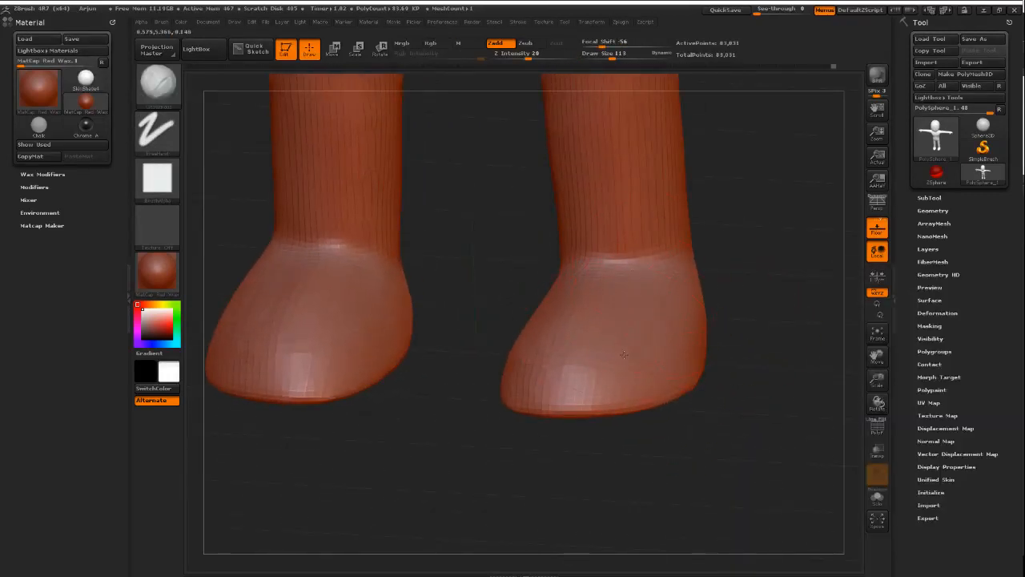
- Build up the upper instep below the ankle and smooth the strokes across the top of the feet
{"action": "left_click_drag", "start_coordinate": [600, 304], "coordinate": [605, 270]}
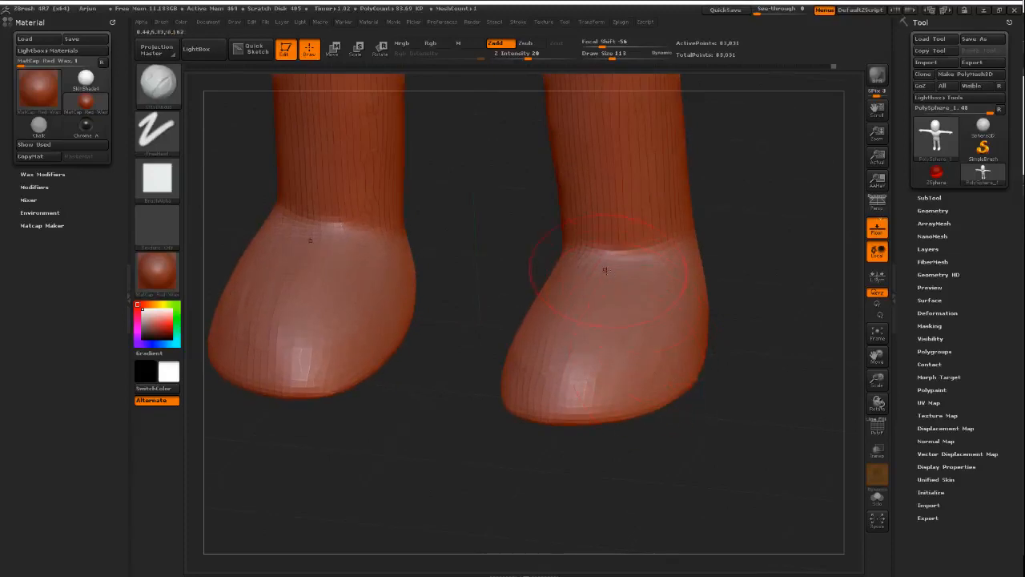
{"action": "right_click_drag", "start_coordinate": [699, 279], "coordinate": [637, 327]}
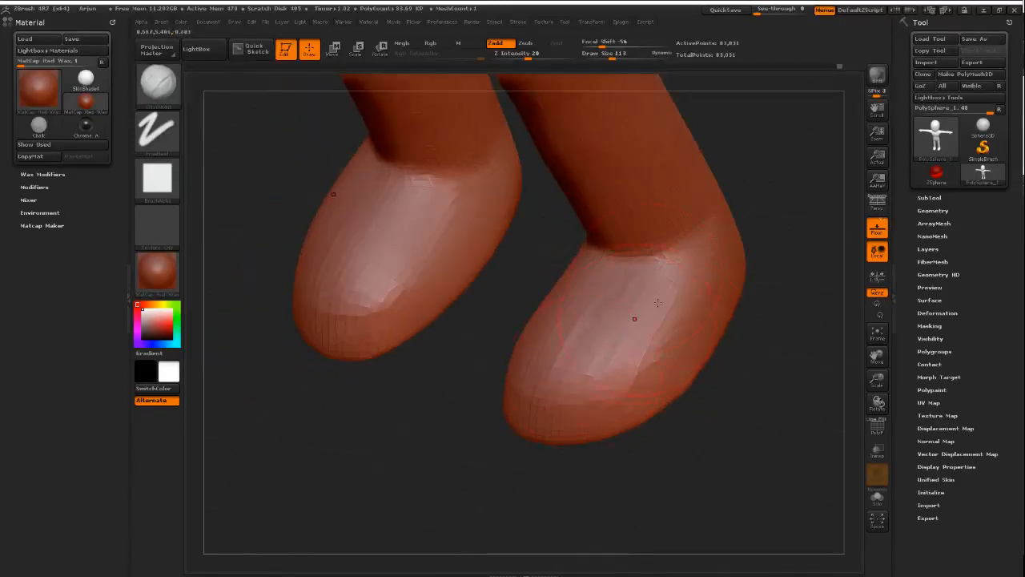
{"action": "left_click_drag", "start_coordinate": [629, 326], "coordinate": [608, 348], "text": "shift"}
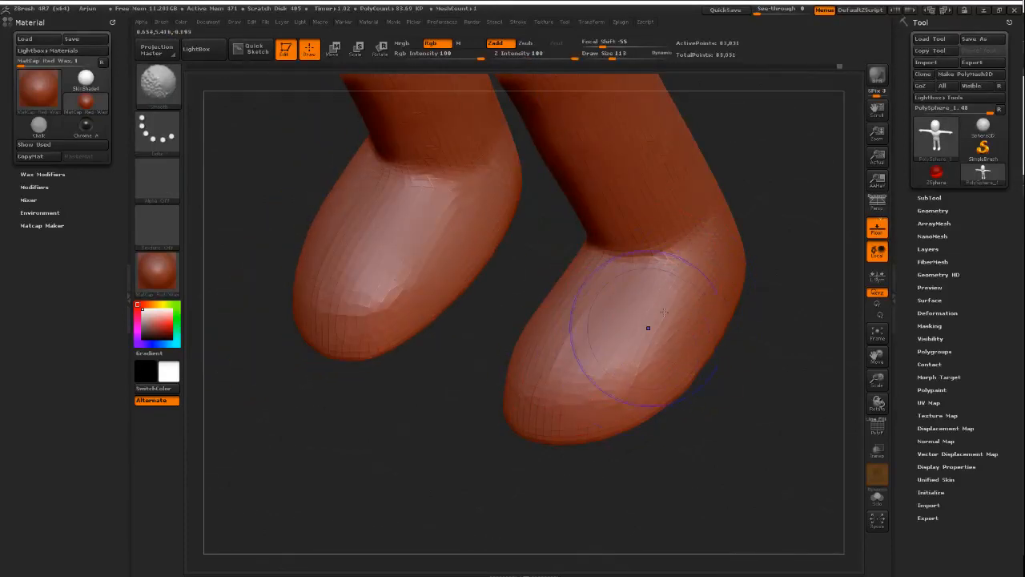
{"action": "left_click_drag", "start_coordinate": [601, 323], "coordinate": [638, 310], "text": "shift"}
{"action": "right_click_drag", "start_coordinate": [647, 312], "coordinate": [691, 374]}
{"action": "left_click_drag", "start_coordinate": [598, 358], "coordinate": [588, 380], "text": "shift"}
- Narrow the outer edges of the soles and shift the toe ends inward using the Move brush at size 209
{"action": "mouse_move", "coordinate": [660, 328]}
{"action": "right_mouse_down"}
{"action": "mouse_move", "coordinate": [766, 306]}
{"action": "mouse_move", "coordinate": [726, 319]}
{"action": "mouse_move", "coordinate": [652, 277]}
{"action": "mouse_move", "coordinate": [659, 207]}
{"action": "mouse_move", "coordinate": [651, 313]}
{"action": "mouse_move", "coordinate": [694, 292]}
{"action": "right_mouse_up"}
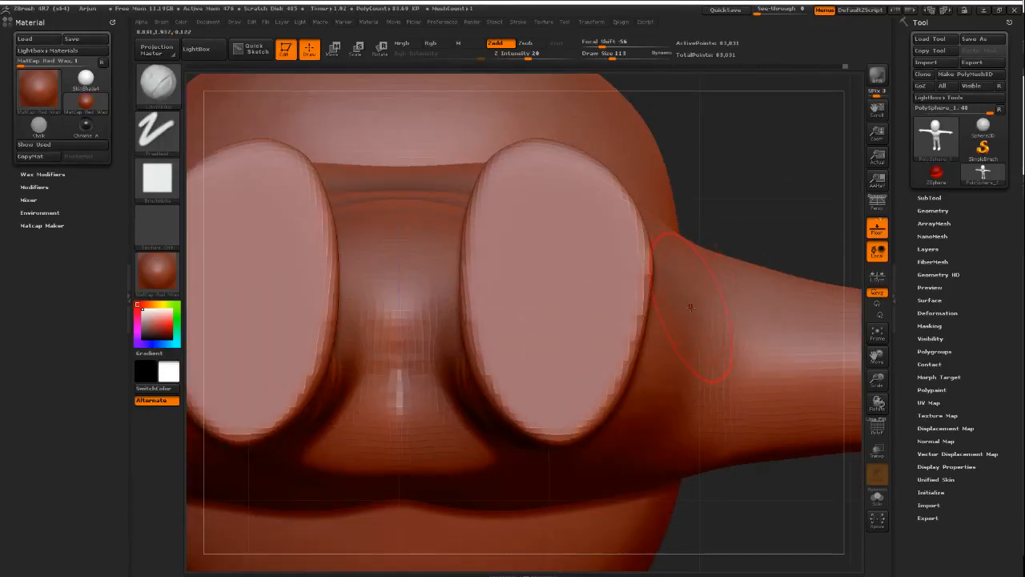
{"action": "key", "text": "b"}
{"action": "key", "text": "s"}
{"action": "key", "text": "t"}
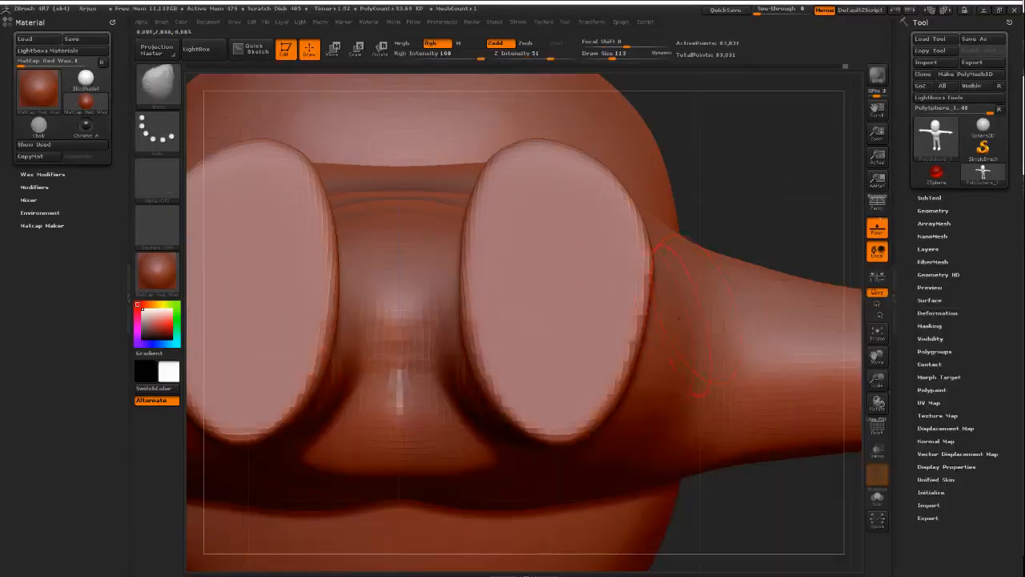
{"action": "right_click_drag", "start_coordinate": [678, 318], "coordinate": [639, 388]}
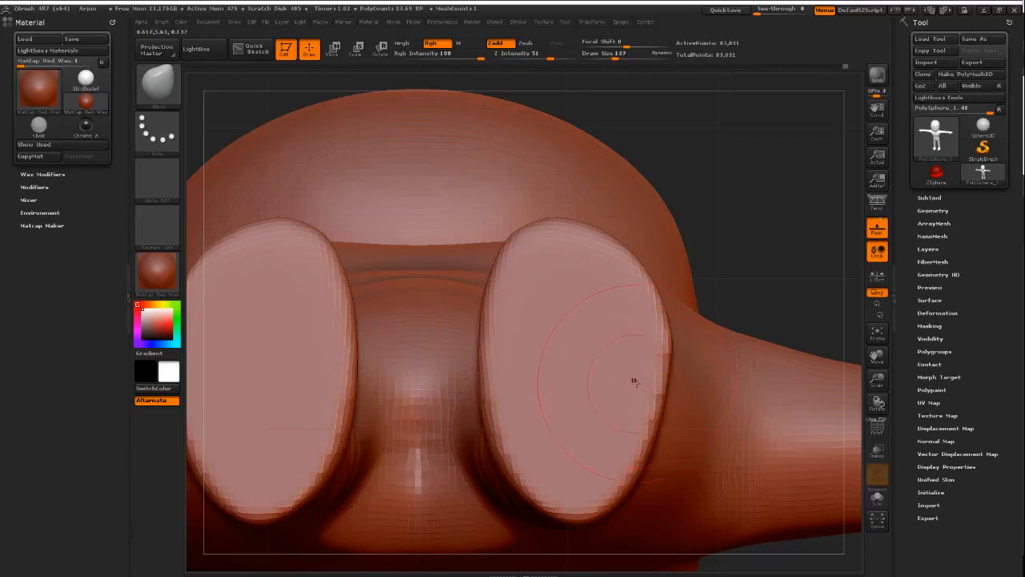
{"action": "right_click_drag", "start_coordinate": [605, 245], "coordinate": [607, 262]}
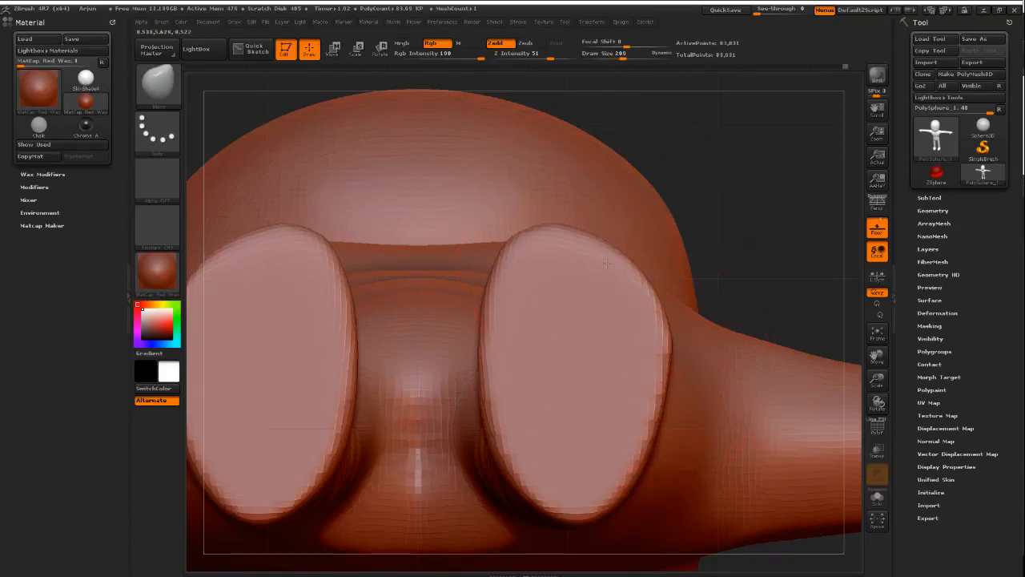
{"action": "left_click_drag", "start_coordinate": [650, 309], "coordinate": [649, 319]}
{"action": "mouse_move", "coordinate": [664, 368]}
{"action": "left_mouse_down"}
{"action": "mouse_move", "coordinate": [653, 367]}
{"action": "mouse_move", "coordinate": [647, 381]}
{"action": "left_mouse_up"}
{"action": "left_click_drag", "start_coordinate": [654, 347], "coordinate": [646, 339]}
{"action": "left_click_drag", "start_coordinate": [553, 252], "coordinate": [522, 235]}
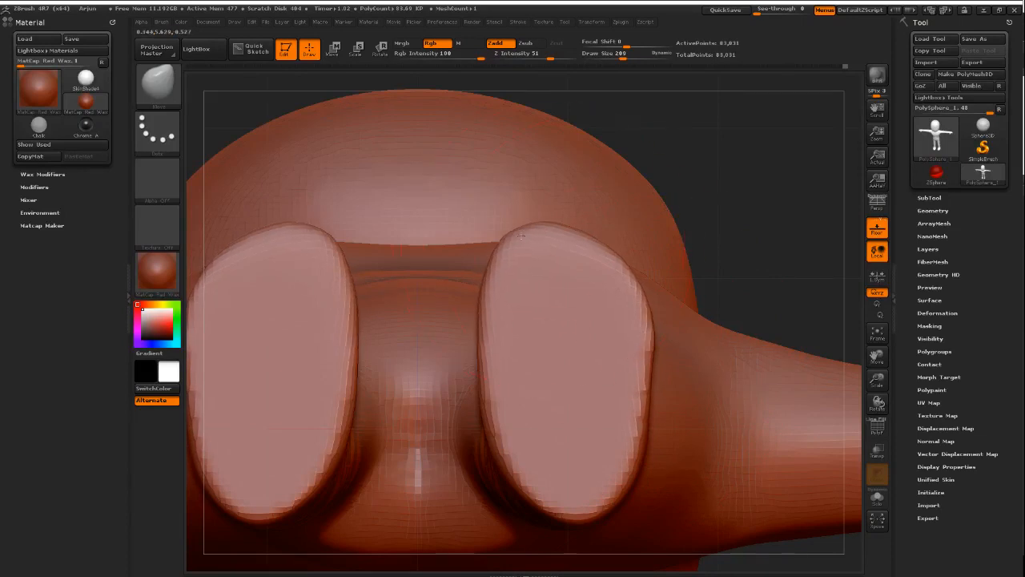
{"action": "right_click_drag", "start_coordinate": [636, 319], "coordinate": [640, 461]}
{"action": "right_click_drag", "start_coordinate": [662, 272], "coordinate": [706, 264]}
{"action": "left_click_drag", "start_coordinate": [680, 300], "coordinate": [691, 303]}
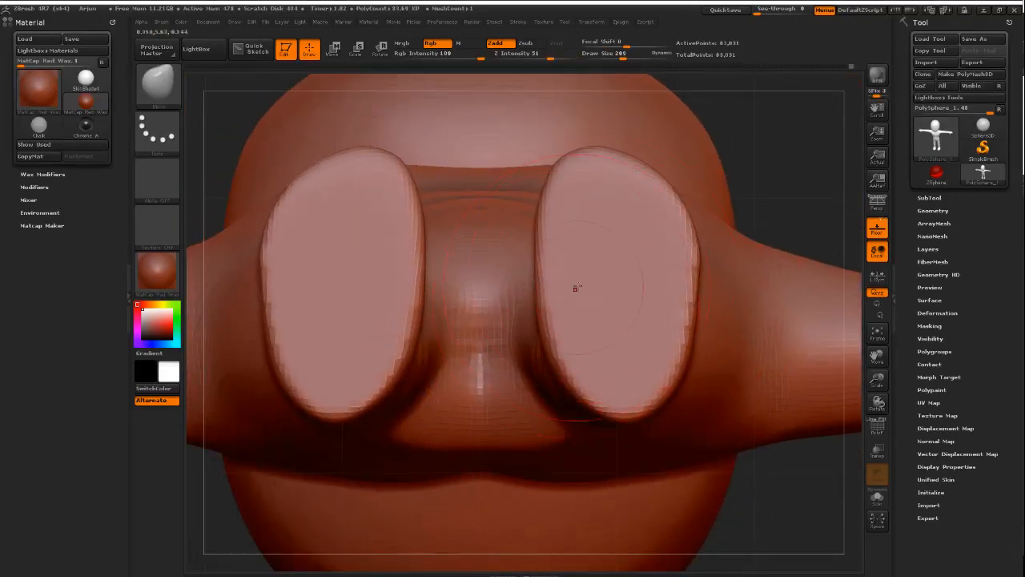
- Switch to the ClayBuildup brush and examine the reshaped feet from the side, the front and above at an angle
{"action": "key", "text": "b"}
{"action": "key", "text": "c"}
{"action": "key", "text": "b"}
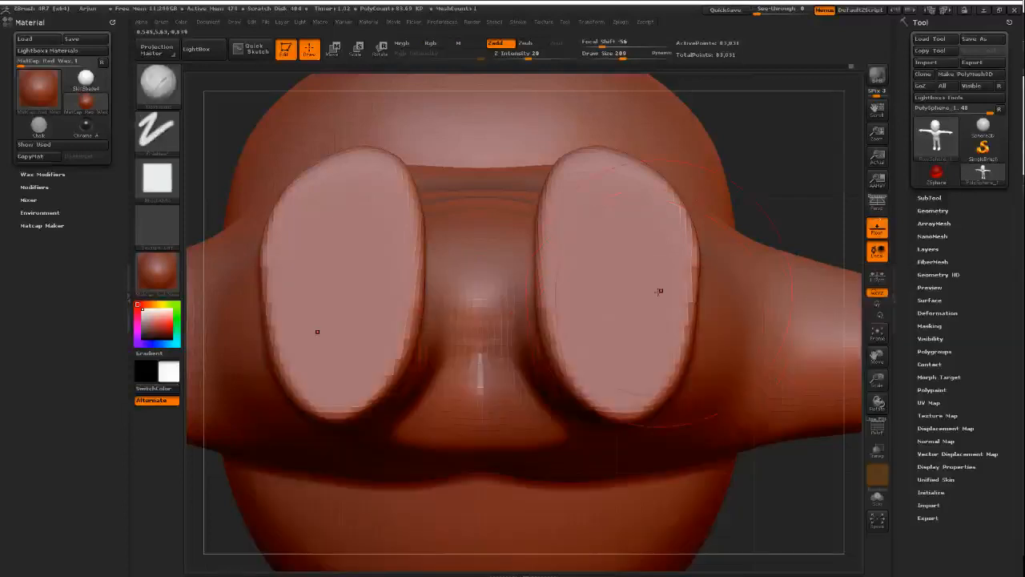
{"action": "right_click_drag", "start_coordinate": [652, 336], "coordinate": [666, 430]}
{"action": "right_click_drag", "start_coordinate": [708, 293], "coordinate": [553, 350]}
{"action": "right_click_drag", "start_coordinate": [681, 320], "coordinate": [615, 304]}
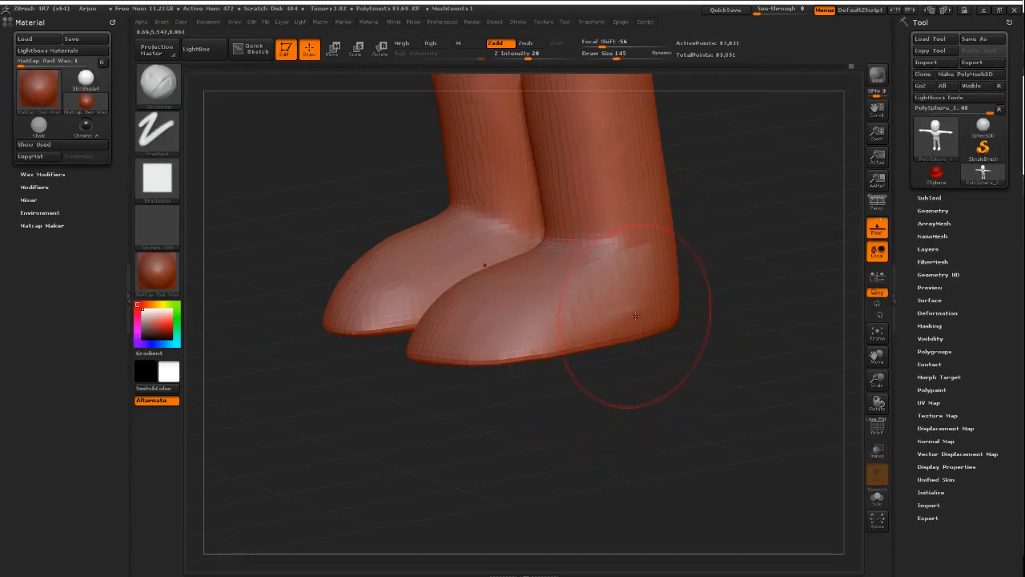
{"action": "key", "text": "shift"}
{"action": "mouse_move", "coordinate": [708, 293]}
{"action": "right_mouse_down"}
{"action": "mouse_move", "coordinate": [585, 302]}
{"action": "mouse_move", "coordinate": [630, 295]}
{"action": "right_mouse_up"}
{"action": "right_click_drag", "start_coordinate": [689, 308], "coordinate": [694, 268], "text": "alt"}
{"action": "right_click_drag", "start_coordinate": [693, 268], "coordinate": [648, 349], "text": "ctrl"}
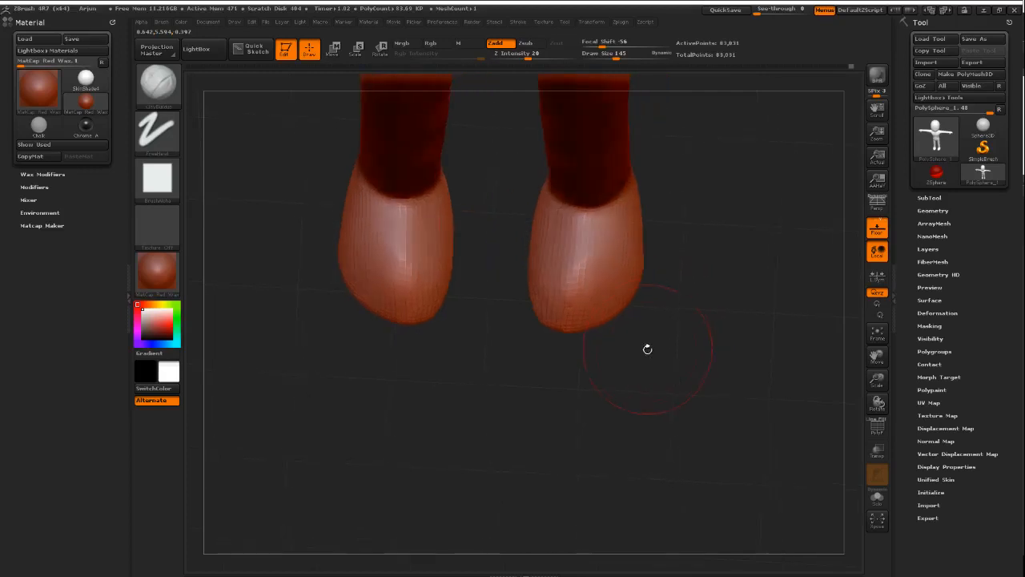
{"action": "right_click_drag", "start_coordinate": [714, 339], "coordinate": [712, 286]}
{"action": "mouse_move", "coordinate": [637, 284]}
{"action": "right_mouse_down"}
{"action": "mouse_move", "coordinate": [669, 287]}
{"action": "mouse_move", "coordinate": [695, 314]}
{"action": "mouse_move", "coordinate": [669, 340]}
{"action": "right_mouse_up"}
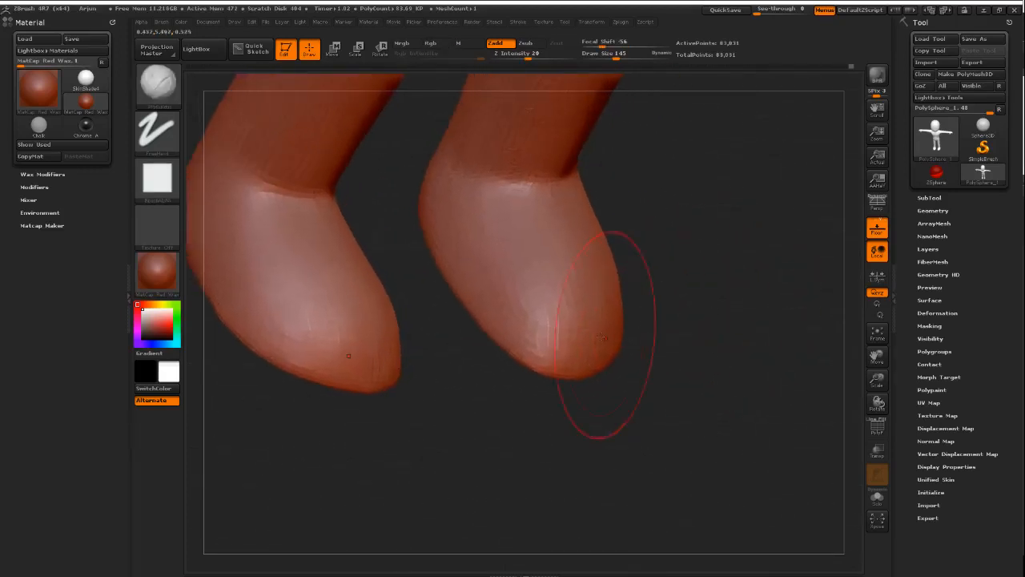
{"action": "right_click_drag", "start_coordinate": [606, 334], "coordinate": [644, 289], "text": "shift"}
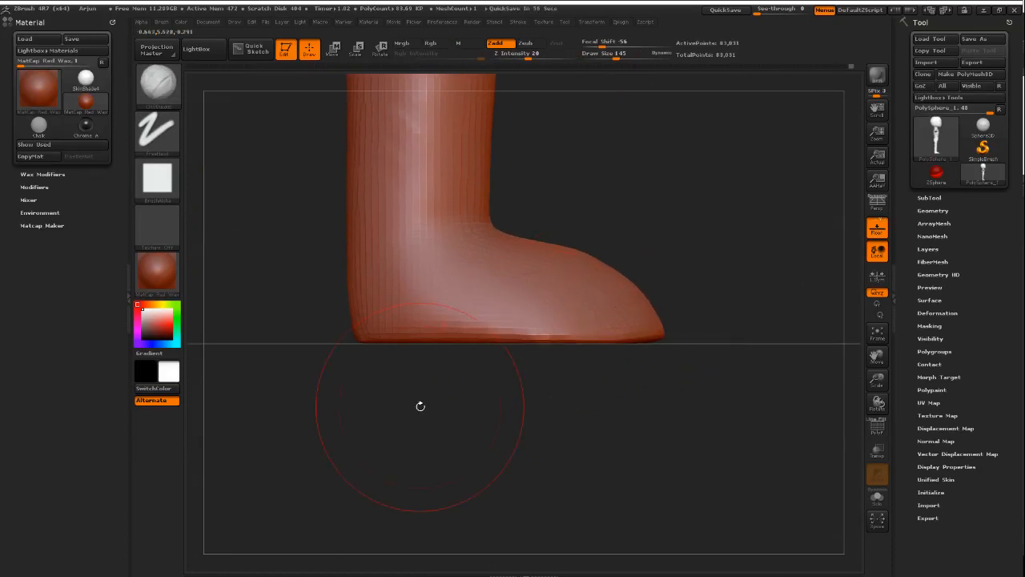
{"action": "right_click_drag", "start_coordinate": [648, 309], "coordinate": [656, 298]}
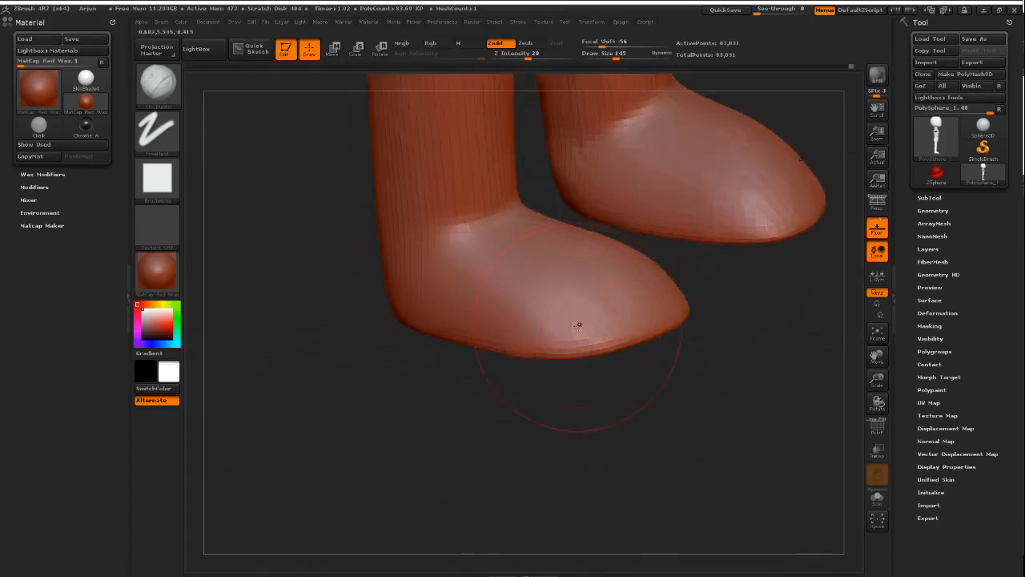
- Pull the heels backward in profile with the Move brush, then ease the back of the heel forward at size 165
{"action": "right_click_drag", "start_coordinate": [577, 324], "coordinate": [647, 291], "text": "shift"}
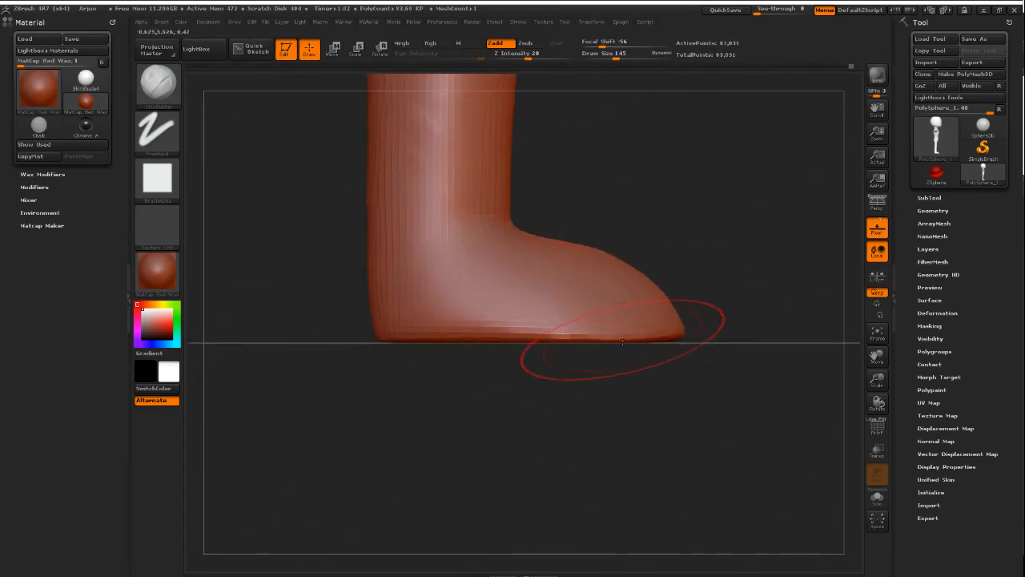
{"action": "key", "text": "b"}
{"action": "left_click", "coordinate": [527, 342]}
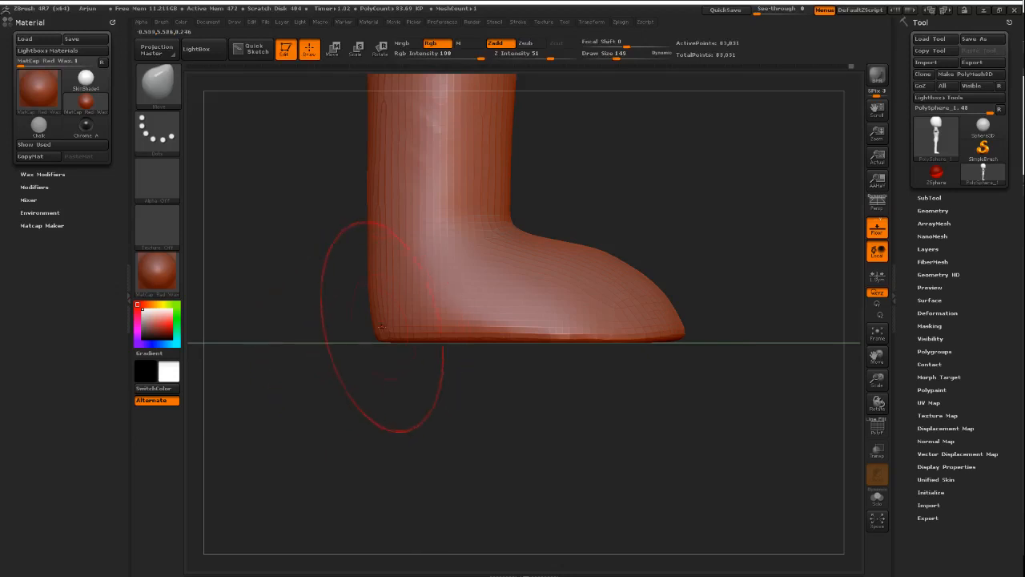
{"action": "left_click_drag", "start_coordinate": [380, 330], "coordinate": [333, 330]}
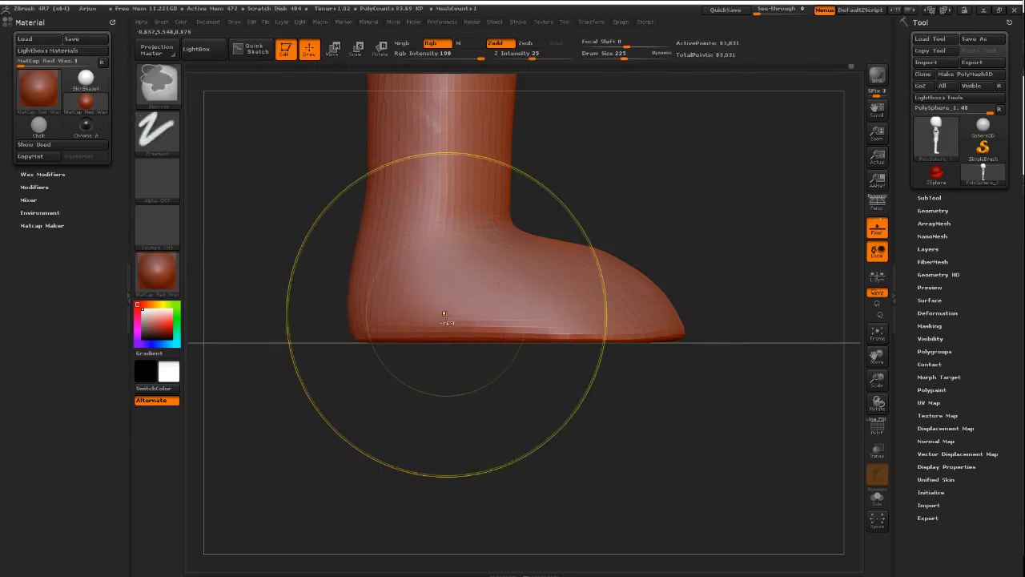
{"action": "key", "text": "["}
{"action": "key", "text": "["}
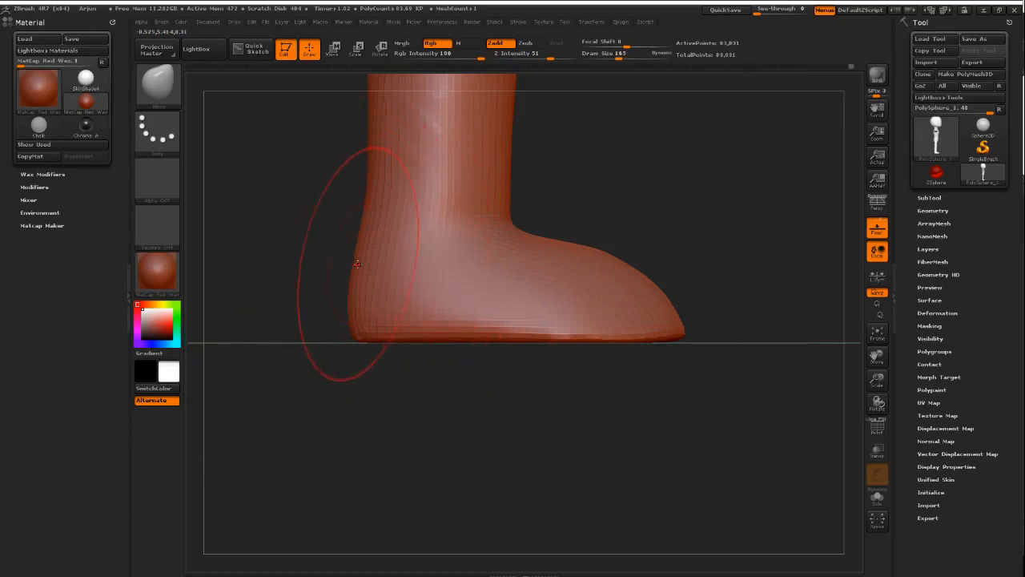
{"action": "left_click_drag", "start_coordinate": [360, 266], "coordinate": [379, 257]}
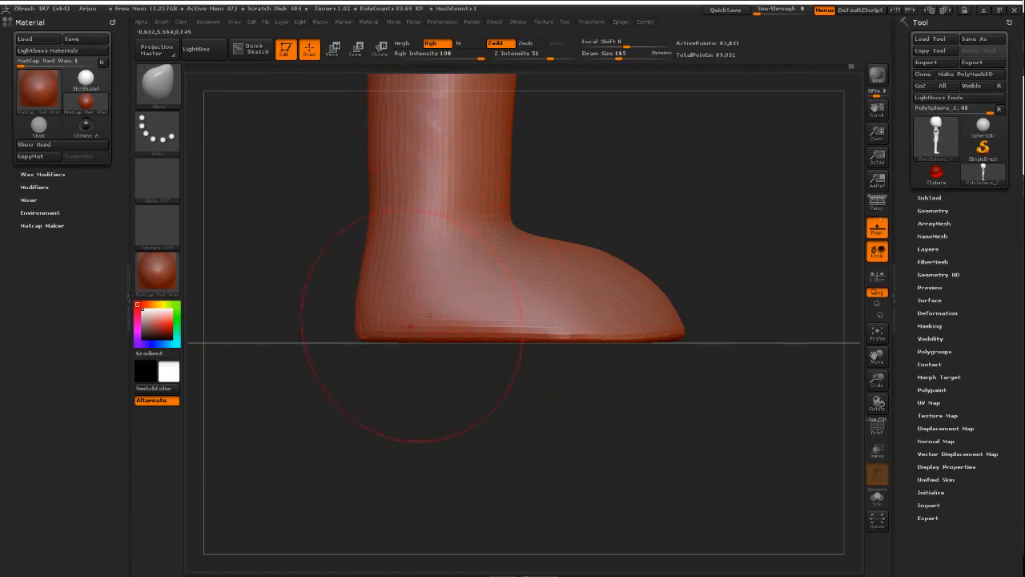
- Build up the side of the heels with the ClayBuildup brush at size 117 and smooth them into the foot
{"action": "right_click_drag", "start_coordinate": [430, 316], "coordinate": [546, 164]}
{"action": "right_click_drag", "start_coordinate": [437, 287], "coordinate": [451, 249], "text": "alt"}
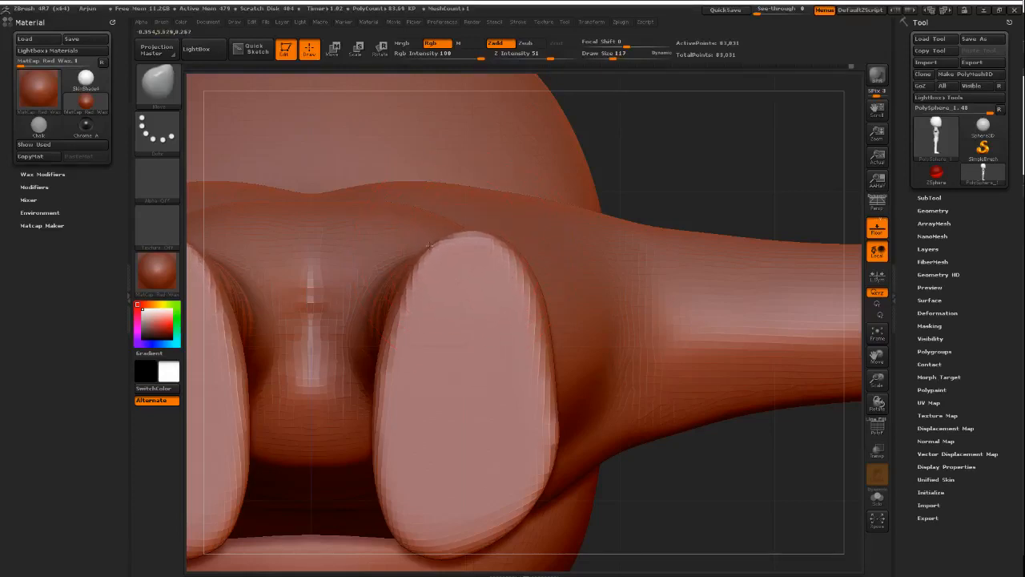
{"action": "right_click_drag", "start_coordinate": [499, 268], "coordinate": [541, 385]}
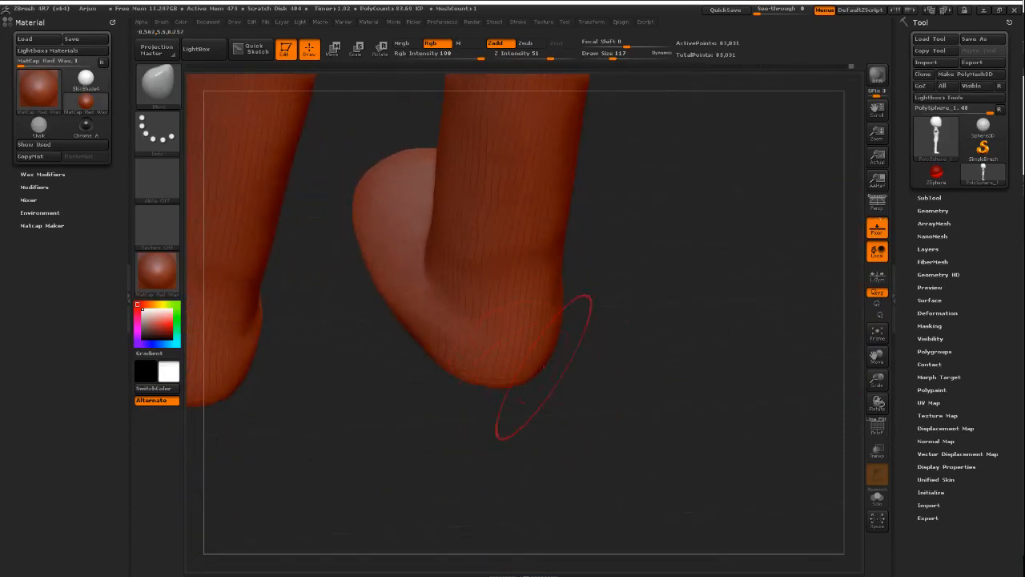
{"action": "mouse_move", "coordinate": [554, 397]}
{"action": "left_mouse_down"}
{"action": "mouse_move", "coordinate": [536, 403]}
{"action": "mouse_move", "coordinate": [545, 398]}
{"action": "mouse_move", "coordinate": [539, 332]}
{"action": "mouse_move", "coordinate": [512, 360]}
{"action": "mouse_move", "coordinate": [486, 366]}
{"action": "mouse_move", "coordinate": [477, 336]}
{"action": "left_mouse_up"}
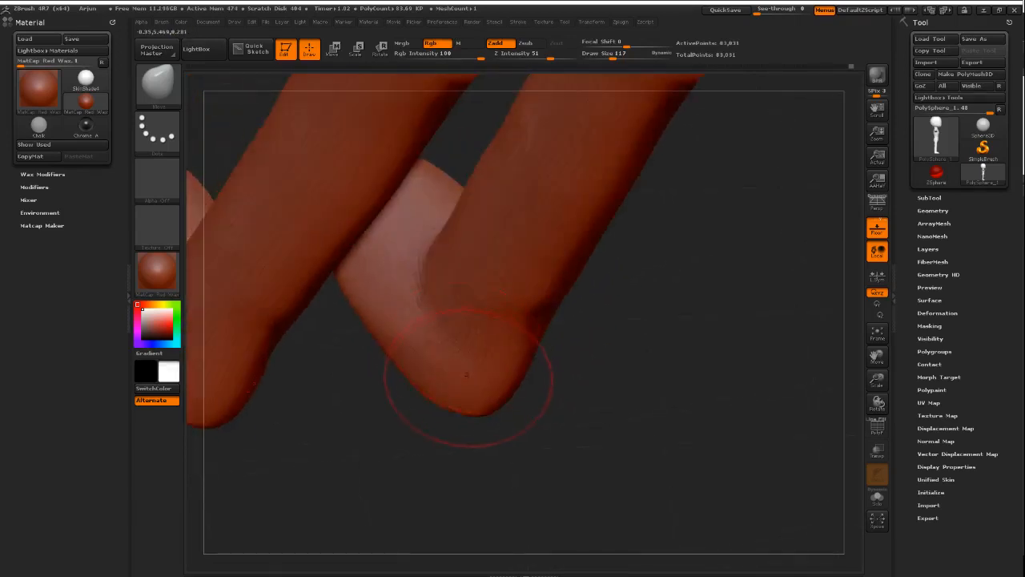
{"action": "key", "text": "b"}
{"action": "key", "text": "c"}
{"action": "key", "text": "b"}
{"action": "right_click_drag", "start_coordinate": [476, 384], "coordinate": [456, 392]}
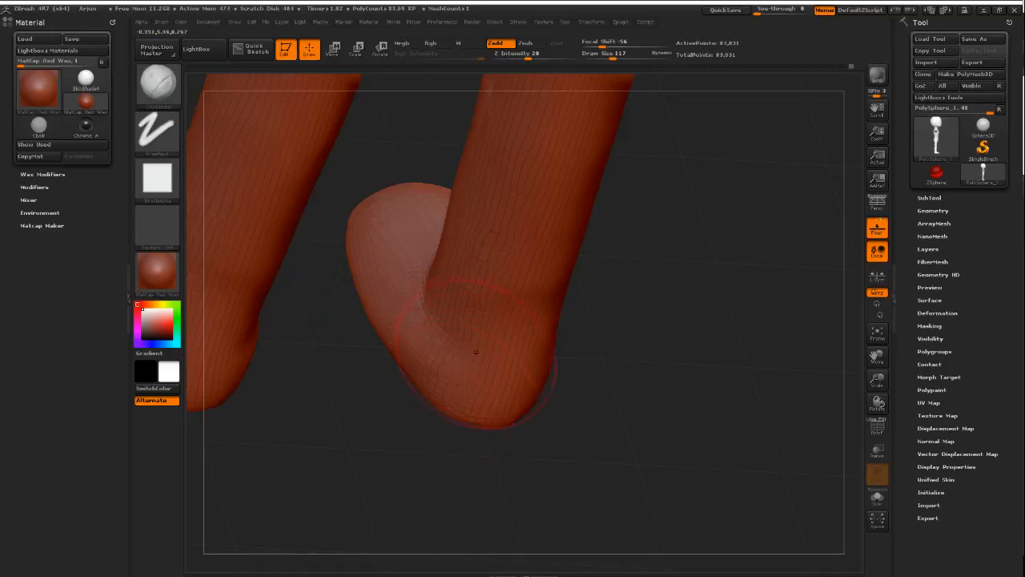
{"action": "left_click_drag", "start_coordinate": [461, 382], "coordinate": [488, 391]}
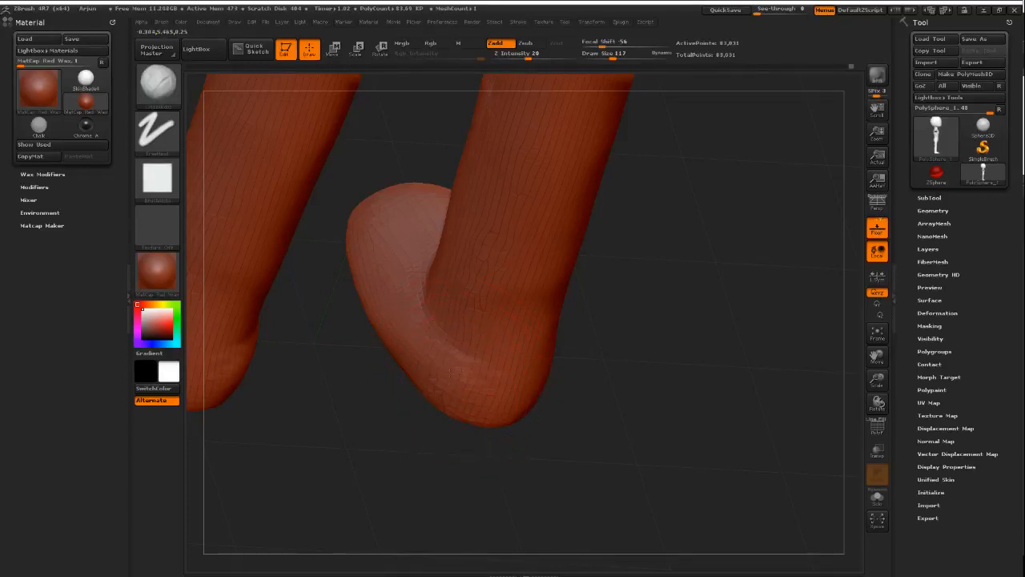
{"action": "right_click_drag", "start_coordinate": [417, 366], "coordinate": [445, 330]}
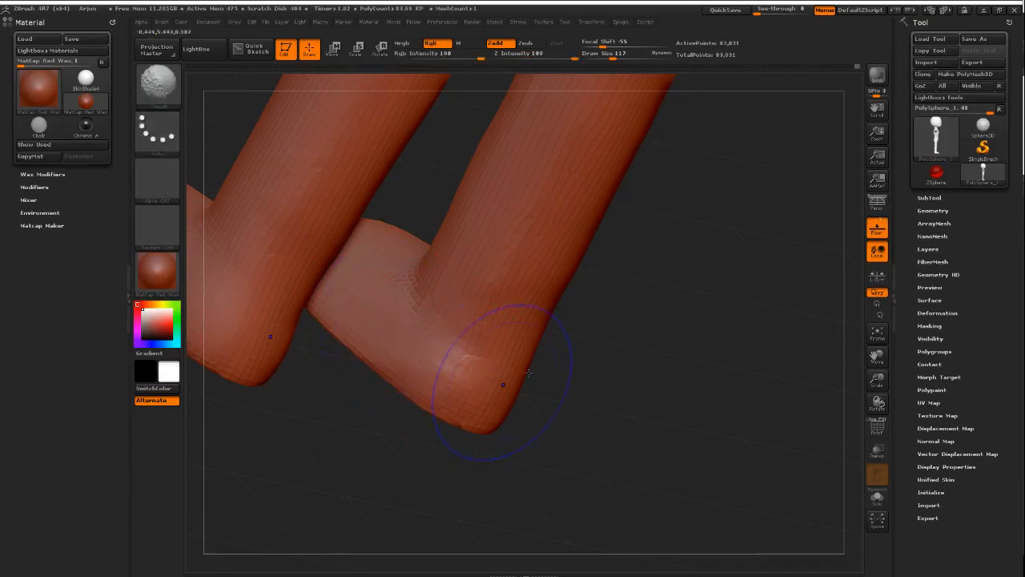
{"action": "right_click_drag", "start_coordinate": [469, 366], "coordinate": [458, 345]}
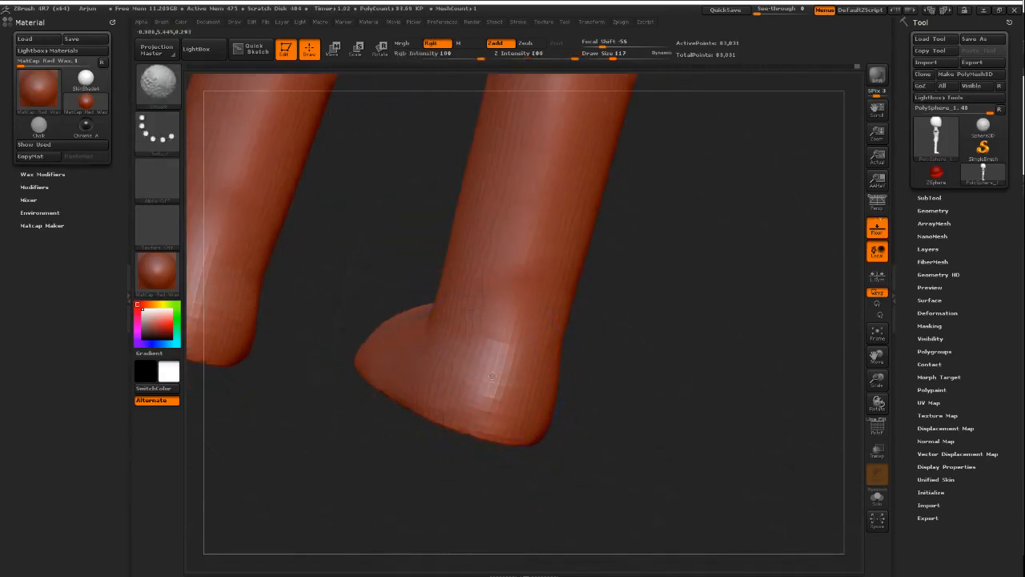
- Examine the feet against the whole body and legs from below, the front and above at an angle
{"action": "right_click_drag", "start_coordinate": [580, 322], "coordinate": [536, 160]}
{"action": "right_click_drag", "start_coordinate": [536, 312], "coordinate": [520, 242]}
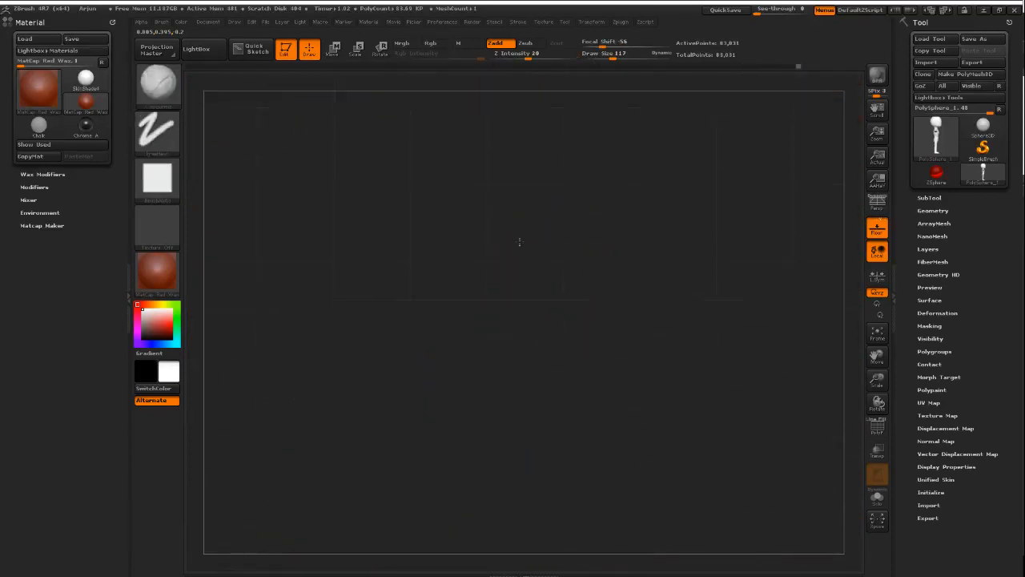
{"action": "key", "text": "f"}
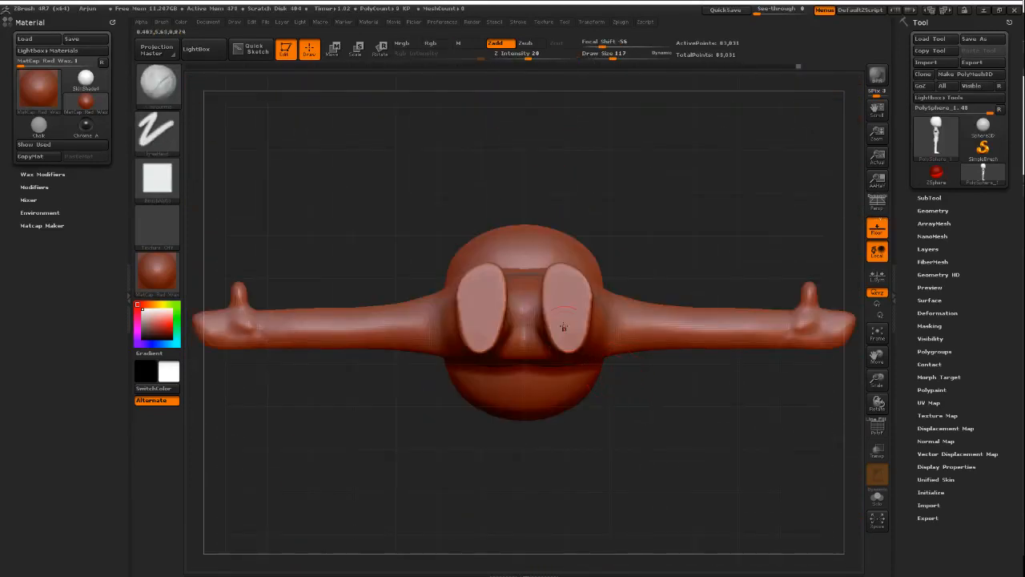
{"action": "right_click_drag", "start_coordinate": [587, 338], "coordinate": [549, 364], "text": "alt"}
{"action": "mouse_move", "coordinate": [550, 365]}
{"action": "right_mouse_down", "text": "ctrl"}
{"action": "mouse_move", "coordinate": [566, 298]}
{"action": "mouse_move", "coordinate": [600, 379]}
{"action": "mouse_move", "coordinate": [602, 362]}
{"action": "mouse_move", "coordinate": [629, 469]}
{"action": "mouse_move", "coordinate": [745, 453]}
{"action": "mouse_move", "coordinate": [489, 440]}
{"action": "right_mouse_up", "text": "ctrl"}
{"action": "right_click_drag", "start_coordinate": [488, 441], "coordinate": [565, 155], "text": "alt"}
{"action": "mouse_move", "coordinate": [636, 242]}
{"action": "right_mouse_down", "text": "alt"}
{"action": "mouse_move", "coordinate": [589, 357]}
{"action": "mouse_move", "coordinate": [671, 360]}
{"action": "mouse_move", "coordinate": [610, 314]}
{"action": "right_mouse_up", "text": "alt"}
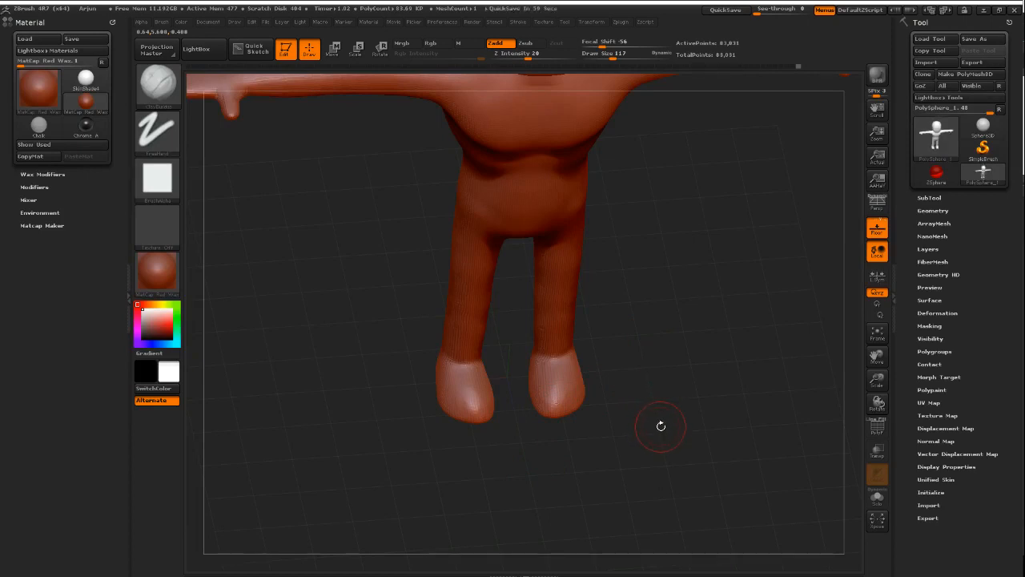
{"action": "right_click_drag", "start_coordinate": [528, 426], "coordinate": [572, 426]}
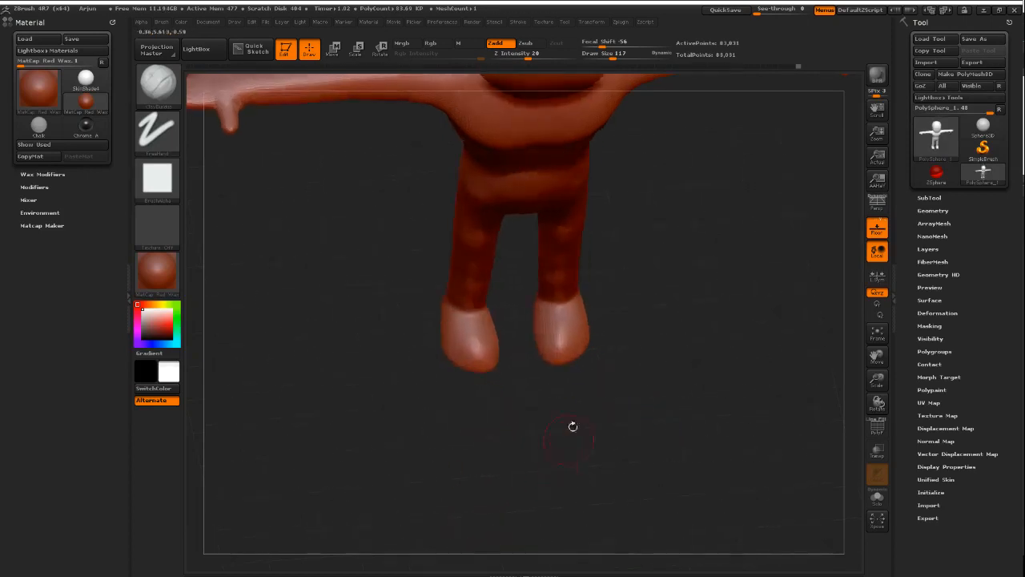
{"action": "right_click_drag", "start_coordinate": [618, 362], "coordinate": [621, 401]}
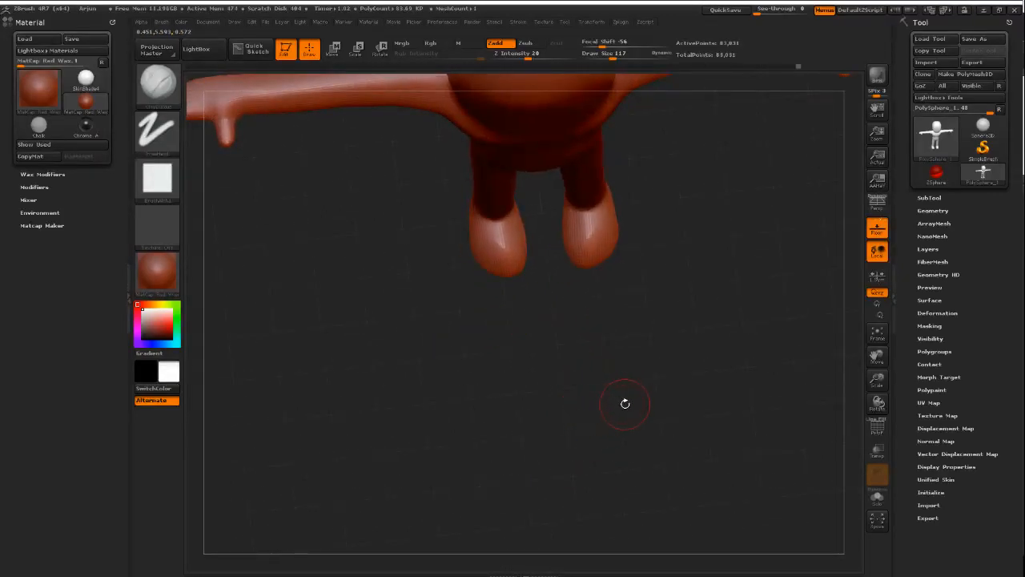
{"action": "right_click_drag", "start_coordinate": [657, 323], "coordinate": [543, 412]}
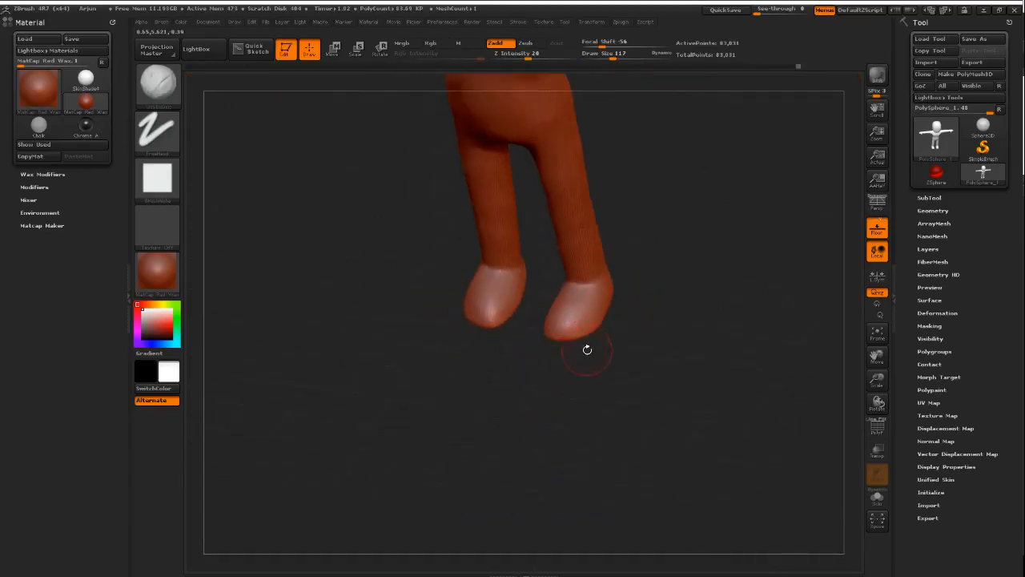
{"action": "right_click_drag", "start_coordinate": [594, 331], "coordinate": [486, 398]}
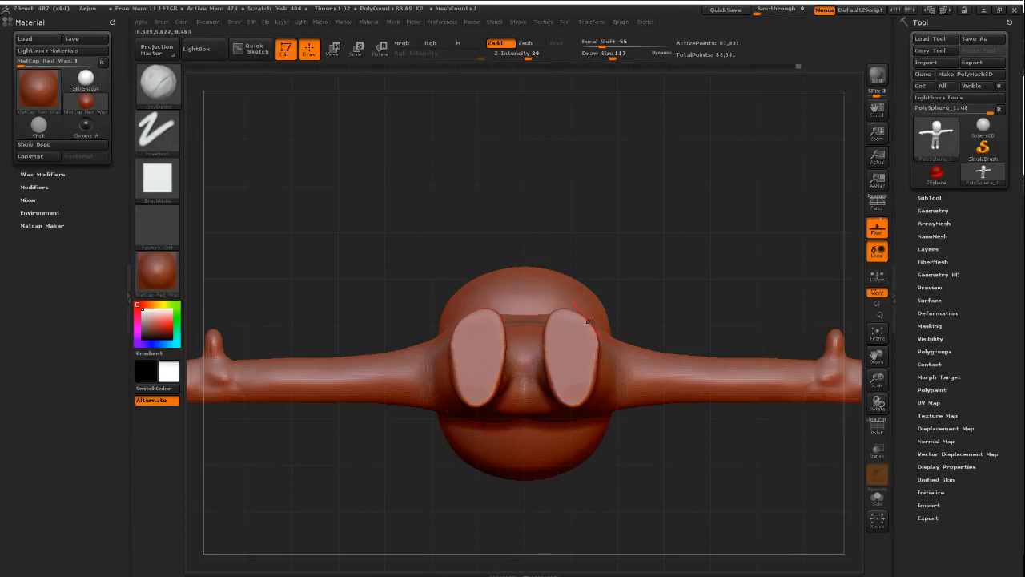
{"action": "right_click_drag", "start_coordinate": [587, 351], "coordinate": [612, 347]}
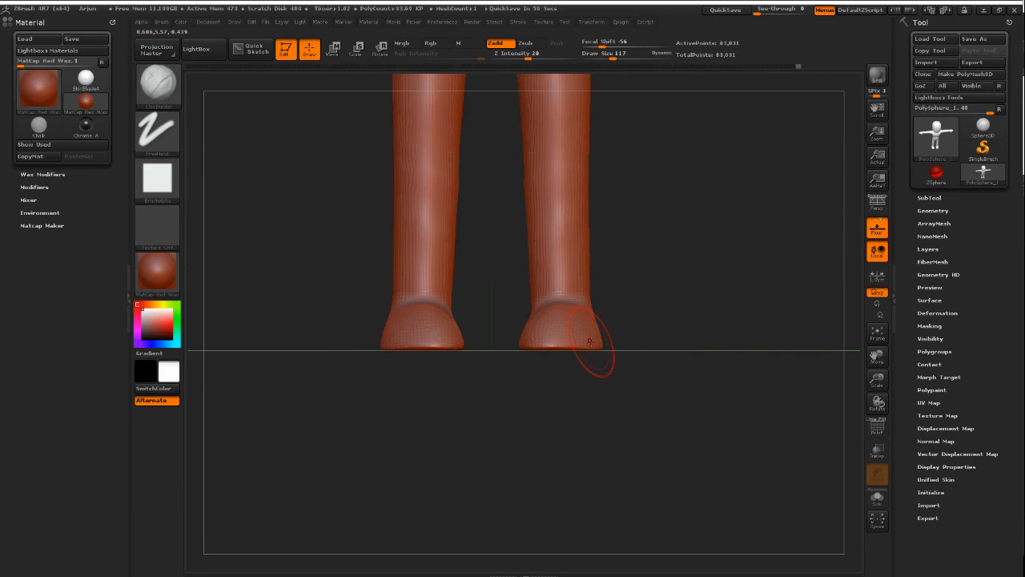
- Paint a trial mask down the shins with the MaskPen brush, then clear it
{"action": "key", "text": "shift"}
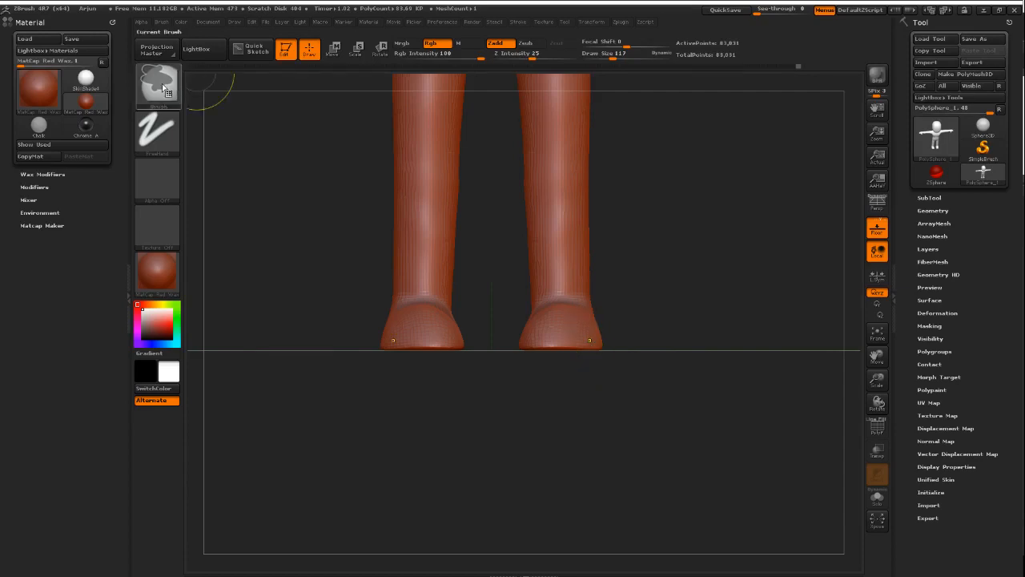
{"action": "mouse_move", "coordinate": [164, 88]}
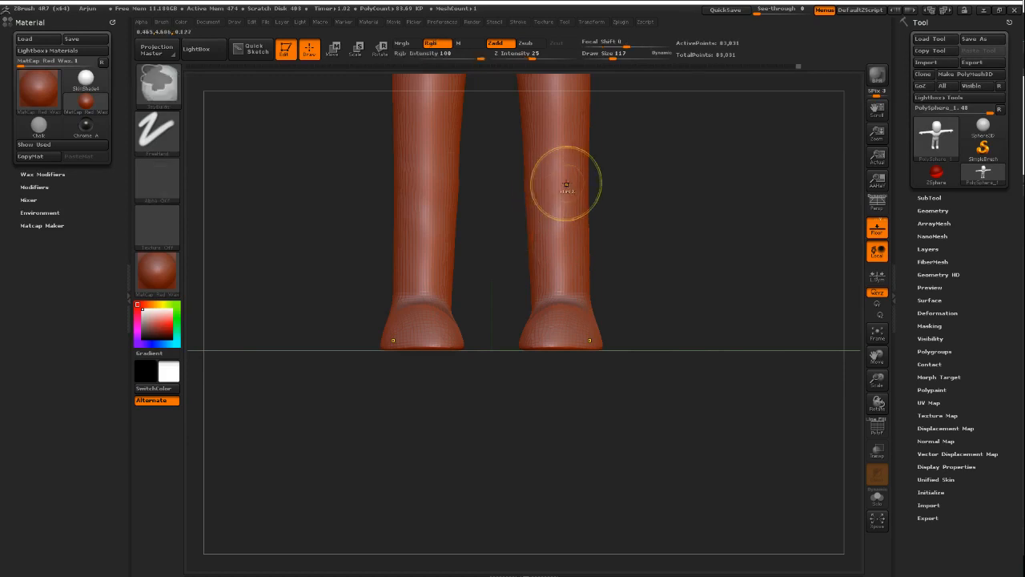
{"action": "mouse_move", "coordinate": [559, 173]}
{"action": "left_mouse_down", "text": "ctrl"}
{"action": "mouse_move", "coordinate": [560, 250]}
{"action": "mouse_move", "coordinate": [554, 184]}
{"action": "mouse_move", "coordinate": [568, 213]}
{"action": "mouse_move", "coordinate": [549, 286]}
{"action": "left_mouse_up", "text": "ctrl"}
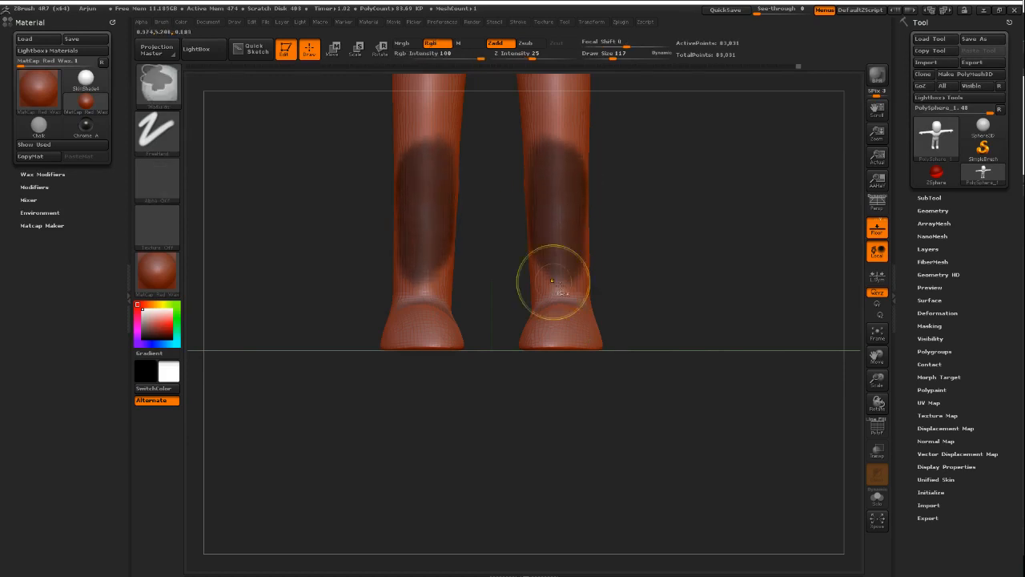
{"action": "mouse_move", "coordinate": [686, 298]}
{"action": "left_mouse_down"}
{"action": "mouse_move", "coordinate": [680, 320]}
{"action": "mouse_move", "coordinate": [695, 309]}
{"action": "left_mouse_up"}
{"action": "key", "text": "ctrl"}
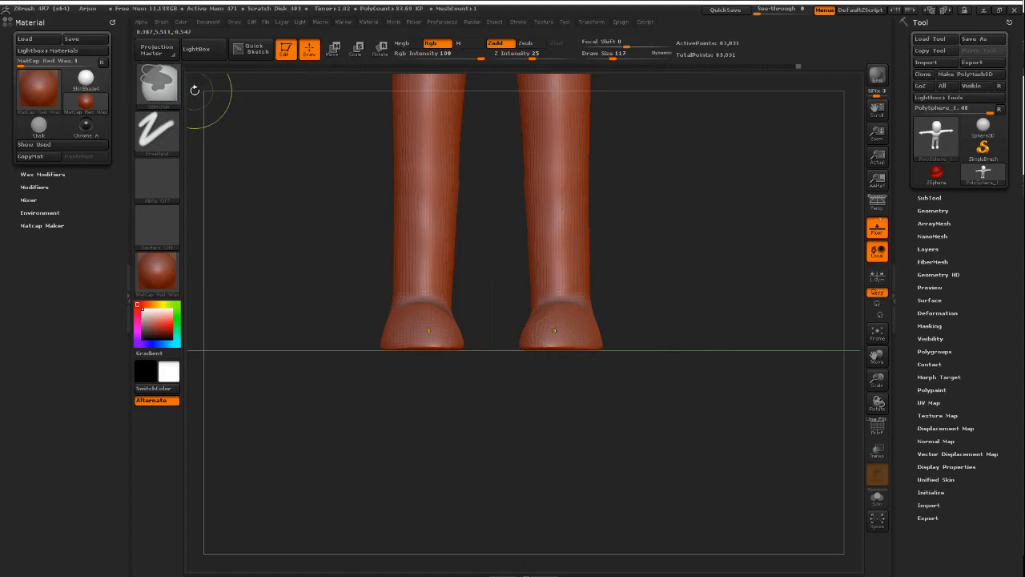
- Switch the masking brush to MaskLasso and try lassoing a mask around the feet, undoing each attempt
{"action": "left_click", "coordinate": [160, 93]}
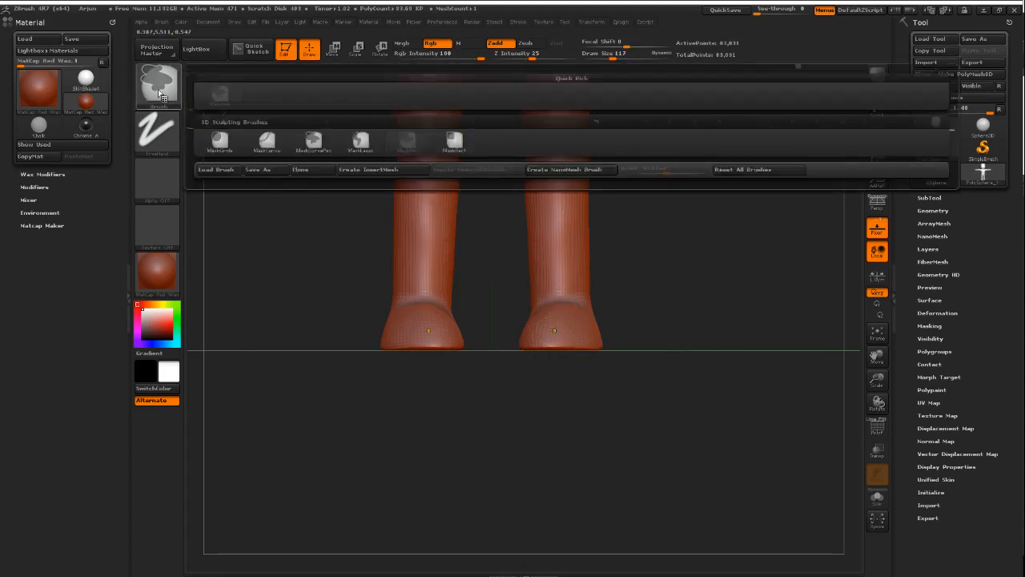
{"action": "left_click", "coordinate": [371, 146]}
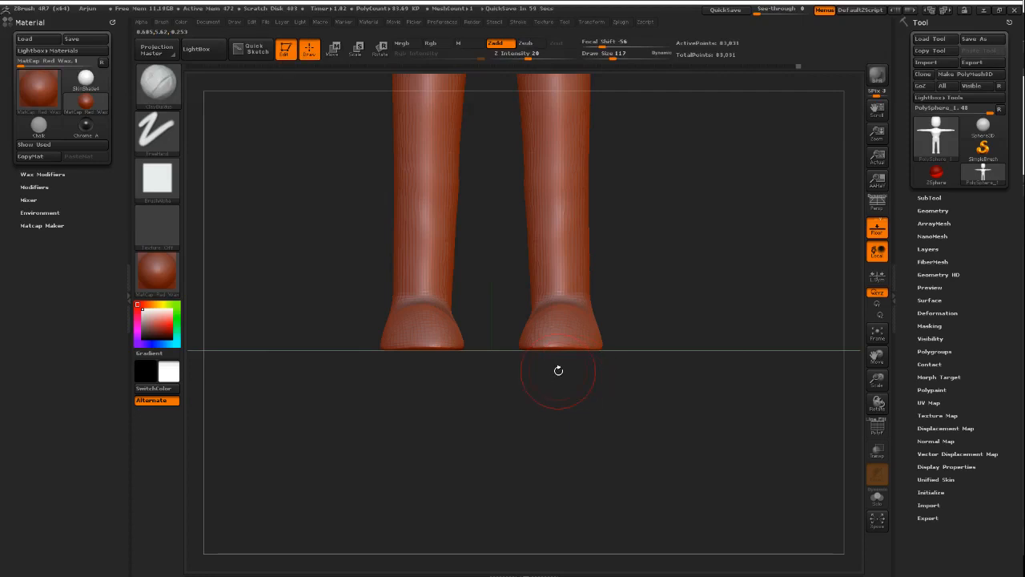
{"action": "key", "text": "ctrl"}
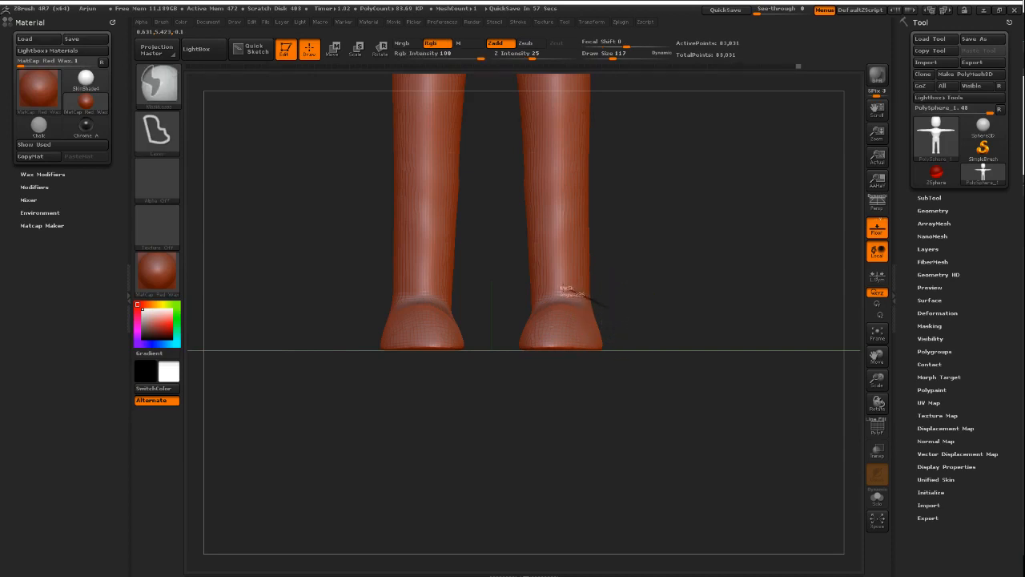
{"action": "mouse_move", "coordinate": [580, 295]}
{"action": "left_mouse_down", "text": "ctrl"}
{"action": "mouse_move", "coordinate": [532, 282]}
{"action": "mouse_move", "coordinate": [498, 296]}
{"action": "mouse_move", "coordinate": [540, 412]}
{"action": "mouse_move", "coordinate": [650, 338]}
{"action": "mouse_move", "coordinate": [697, 181]}
{"action": "mouse_move", "coordinate": [690, 263]}
{"action": "mouse_move", "coordinate": [704, 364]}
{"action": "mouse_move", "coordinate": [587, 186]}
{"action": "mouse_move", "coordinate": [621, 308]}
{"action": "mouse_move", "coordinate": [628, 240]}
{"action": "mouse_move", "coordinate": [633, 312]}
{"action": "left_mouse_up", "text": "ctrl"}
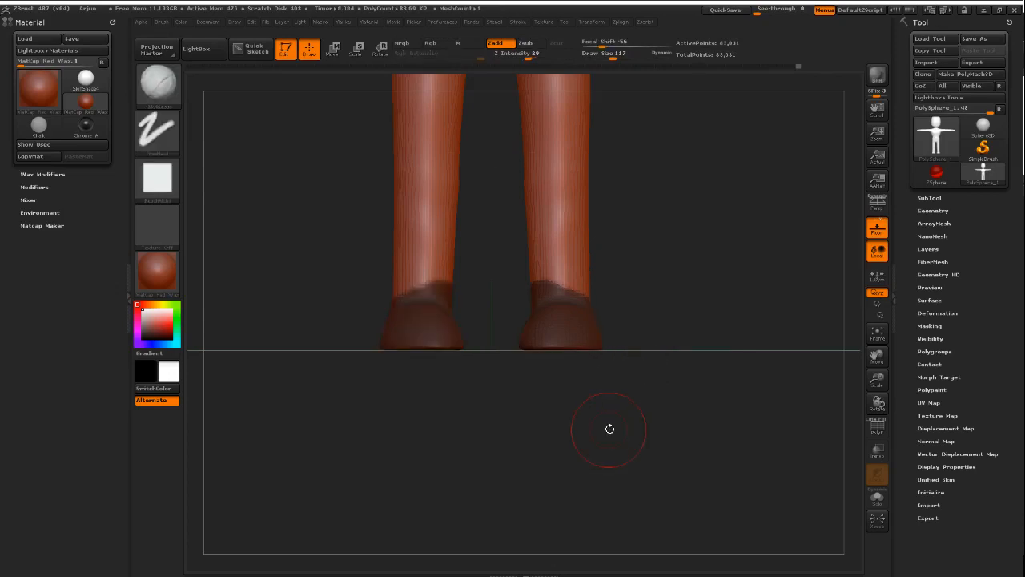
{"action": "key", "text": "ctrl+shift"}
{"action": "key", "text": "ctrl+z"}
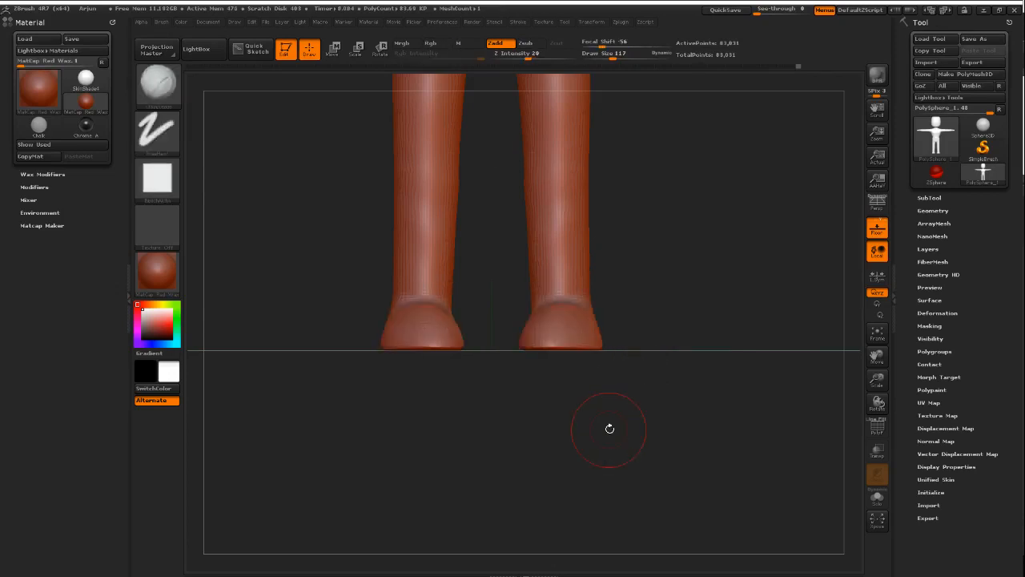
{"action": "mouse_move", "coordinate": [522, 359]}
{"action": "left_mouse_down", "text": "ctrl"}
{"action": "mouse_move", "coordinate": [504, 282]}
{"action": "mouse_move", "coordinate": [659, 409]}
{"action": "mouse_move", "coordinate": [490, 397]}
{"action": "mouse_move", "coordinate": [486, 305]}
{"action": "left_mouse_up", "text": "ctrl"}
{"action": "key", "text": "ctrl+z"}
- Lasso a bat-shaped trial mask across the chest with MaskLasso, then clear it
{"action": "mouse_move", "coordinate": [636, 178]}
{"action": "left_mouse_down", "text": "alt"}
{"action": "mouse_move", "coordinate": [543, 462]}
{"action": "mouse_move", "coordinate": [529, 568]}
{"action": "mouse_move", "coordinate": [619, 268]}
{"action": "mouse_move", "coordinate": [594, 343]}
{"action": "left_mouse_up", "text": "alt"}
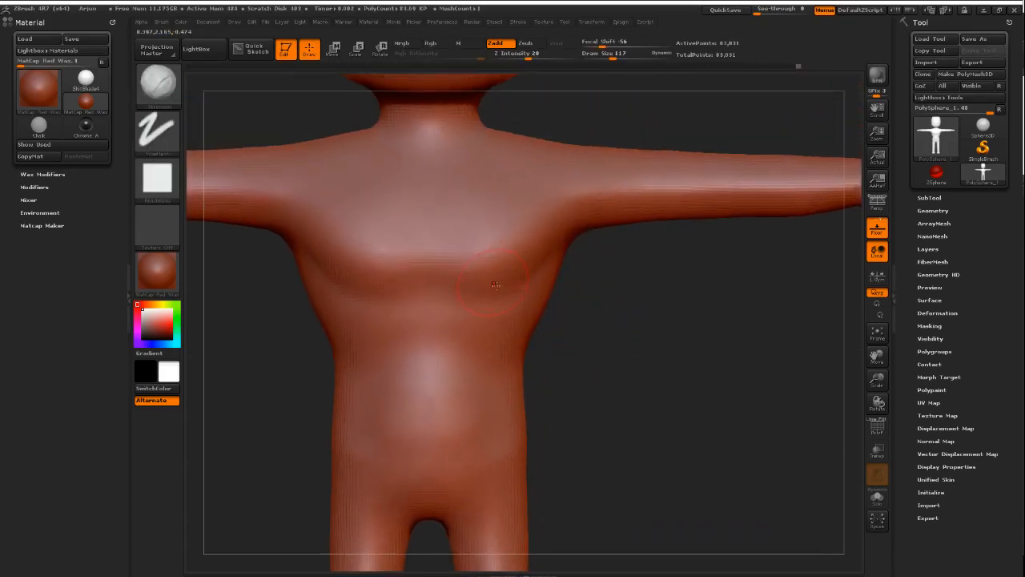
{"action": "left_click_drag", "start_coordinate": [494, 285], "coordinate": [517, 308], "text": "alt"}
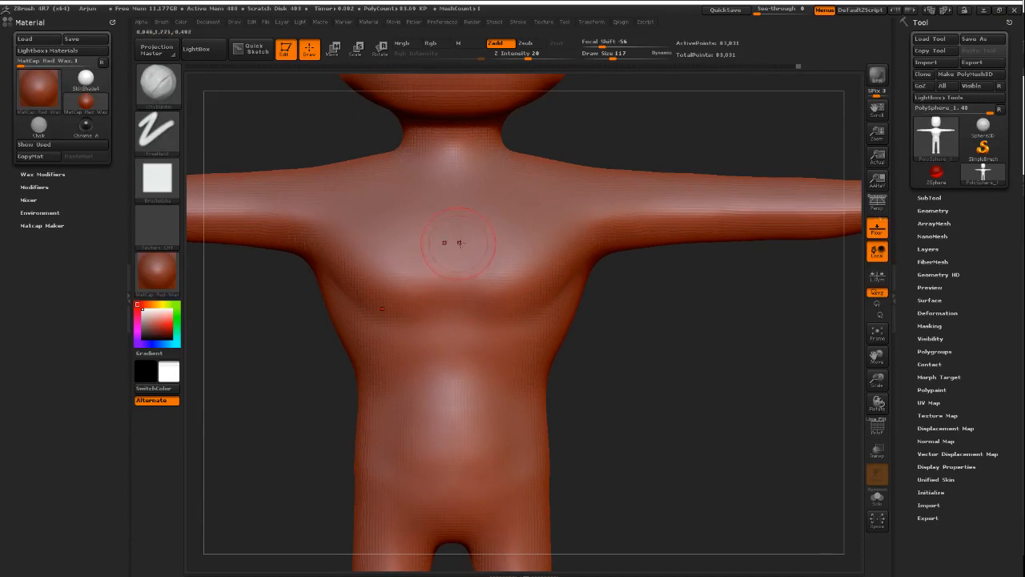
{"action": "mouse_move", "coordinate": [472, 287]}
{"action": "right_mouse_down", "text": "alt"}
{"action": "mouse_move", "coordinate": [501, 290]}
{"action": "mouse_move", "coordinate": [497, 256]}
{"action": "right_mouse_up", "text": "alt"}
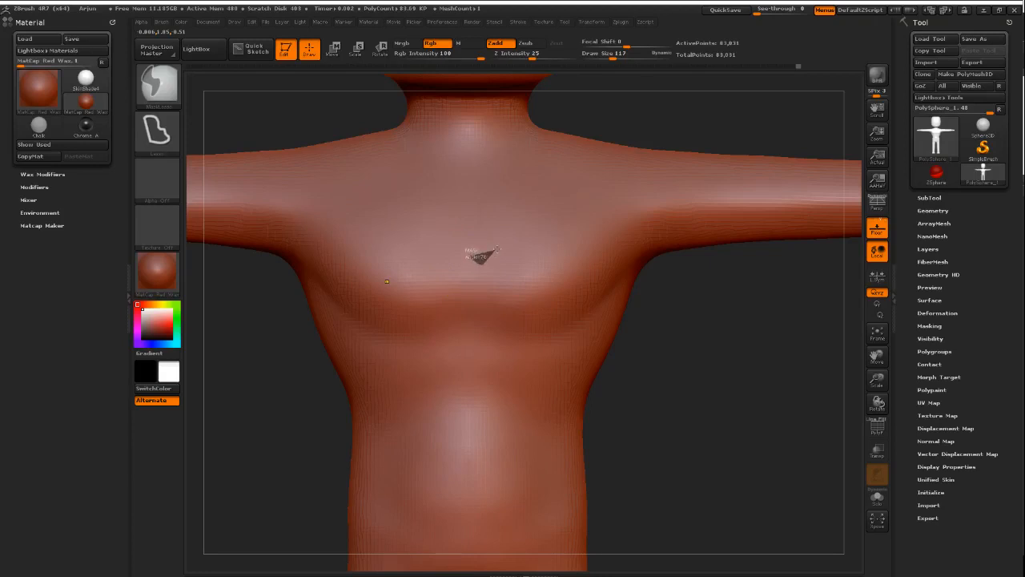
{"action": "mouse_move", "coordinate": [524, 266]}
{"action": "left_mouse_down", "text": "ctrl"}
{"action": "mouse_move", "coordinate": [572, 253]}
{"action": "mouse_move", "coordinate": [578, 238]}
{"action": "mouse_move", "coordinate": [603, 307]}
{"action": "mouse_move", "coordinate": [552, 368]}
{"action": "mouse_move", "coordinate": [535, 314]}
{"action": "mouse_move", "coordinate": [505, 303]}
{"action": "mouse_move", "coordinate": [483, 330]}
{"action": "mouse_move", "coordinate": [472, 375]}
{"action": "left_mouse_up", "text": "ctrl"}
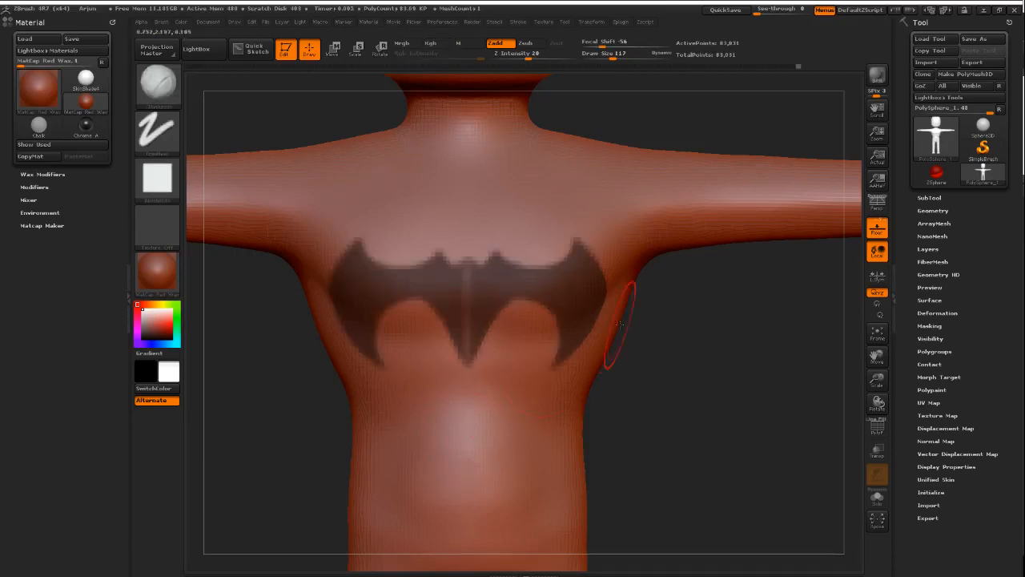
{"action": "left_click_drag", "start_coordinate": [659, 323], "coordinate": [736, 348]}
{"action": "right_click_drag", "start_coordinate": [737, 349], "coordinate": [647, 337], "text": "ctrl"}
{"action": "mouse_move", "coordinate": [647, 337]}
{"action": "left_mouse_down"}
{"action": "mouse_move", "coordinate": [680, 341]}
{"action": "mouse_move", "coordinate": [655, 326]}
{"action": "left_mouse_up"}
{"action": "right_click_drag", "start_coordinate": [617, 301], "coordinate": [621, 360], "text": "ctrl"}
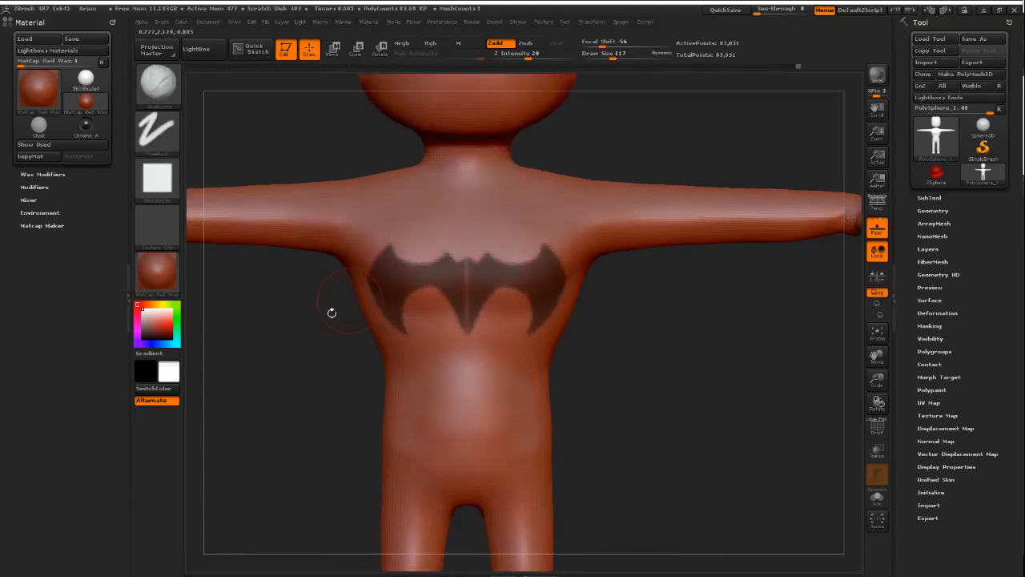
{"action": "right_click_drag", "start_coordinate": [514, 371], "coordinate": [491, 284], "text": "alt"}
{"action": "right_click_drag", "start_coordinate": [538, 345], "coordinate": [527, 274], "text": "alt"}
{"action": "left_click_drag", "start_coordinate": [565, 226], "coordinate": [602, 274], "text": "ctrl"}
- Mask both feet up to the ankles with MaskLasso, and toggle the mask inversion on and back off
{"action": "right_click_drag", "start_coordinate": [571, 281], "coordinate": [561, 137], "text": "alt"}
{"action": "right_click_drag", "start_coordinate": [558, 356], "coordinate": [554, 257], "text": "alt"}
{"action": "mouse_move", "coordinate": [613, 300]}
{"action": "right_mouse_down", "text": "ctrl"}
{"action": "mouse_move", "coordinate": [623, 342]}
{"action": "mouse_move", "coordinate": [533, 297]}
{"action": "right_mouse_up", "text": "ctrl"}
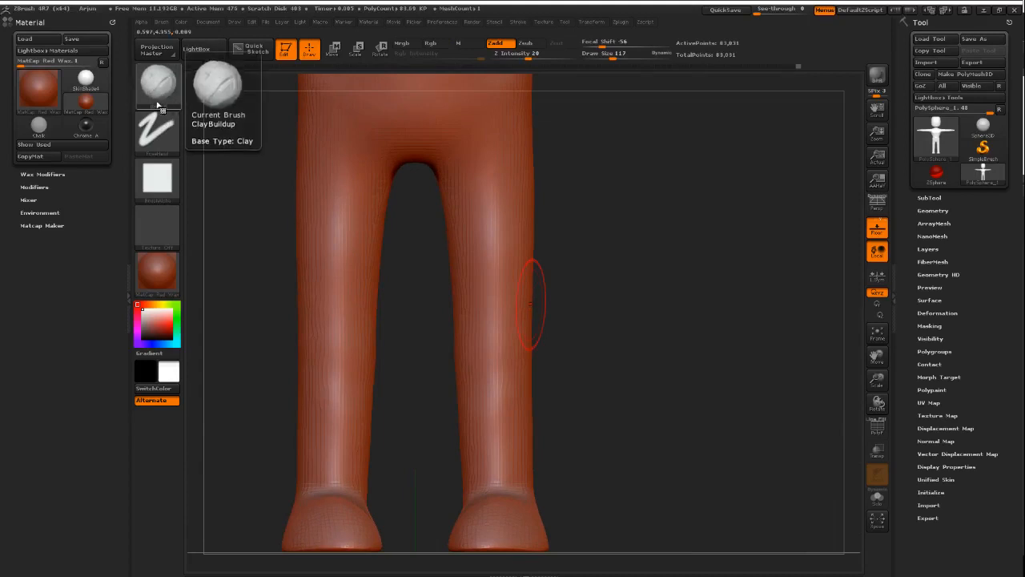
{"action": "key", "text": "ctrl"}
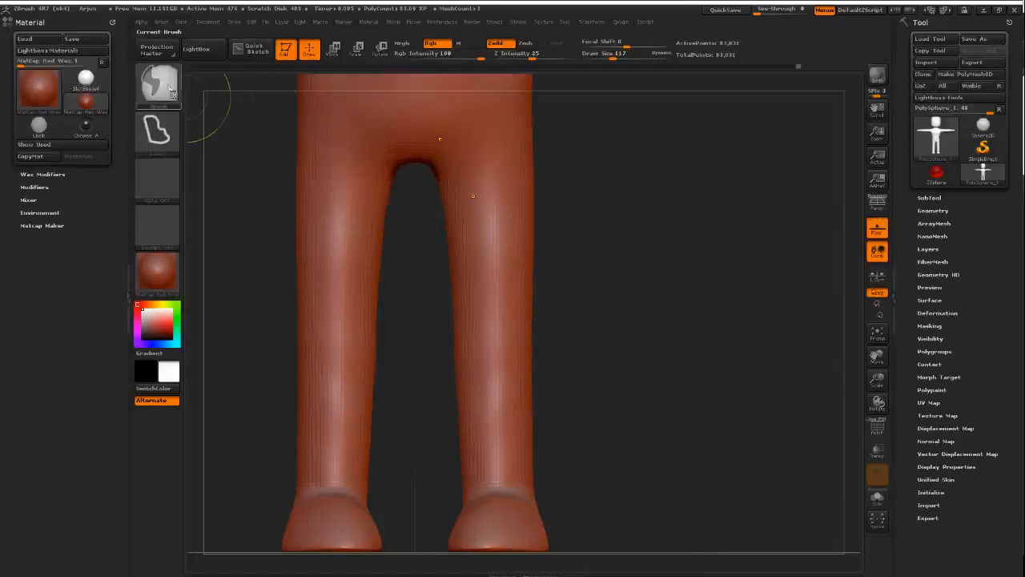
{"action": "left_click", "coordinate": [158, 86], "text": "ctrl"}
{"action": "left_click", "coordinate": [393, 146], "text": "ctrl"}
{"action": "right_click_drag", "start_coordinate": [510, 416], "coordinate": [524, 295], "text": "alt"}
{"action": "mouse_move", "coordinate": [584, 387]}
{"action": "left_mouse_down", "text": "ctrl"}
{"action": "mouse_move", "coordinate": [537, 360]}
{"action": "mouse_move", "coordinate": [521, 503]}
{"action": "mouse_move", "coordinate": [613, 390]}
{"action": "left_mouse_up", "text": "ctrl"}
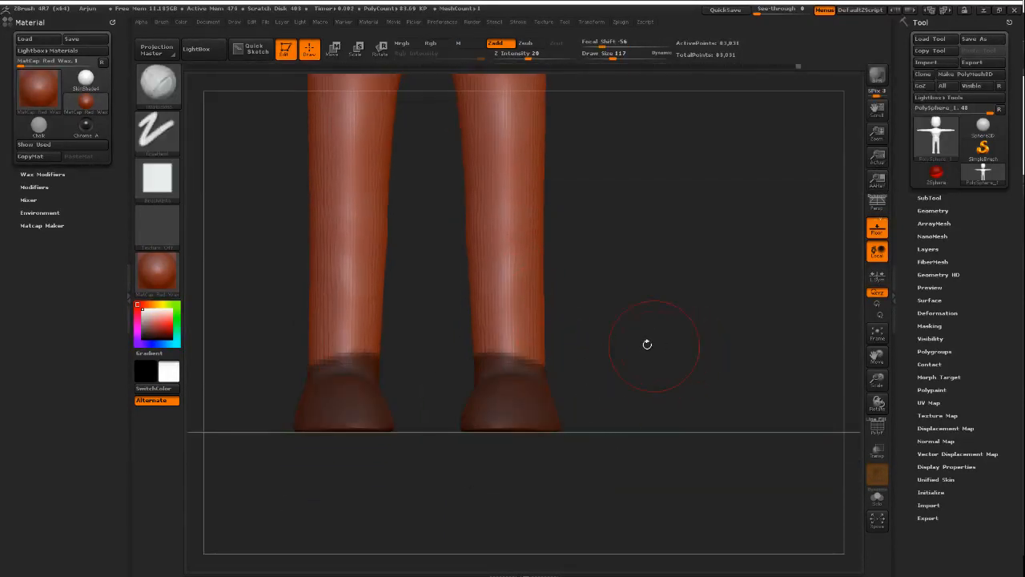
{"action": "mouse_move", "coordinate": [633, 359]}
{"action": "right_mouse_down", "text": "alt"}
{"action": "mouse_move", "coordinate": [625, 304]}
{"action": "mouse_move", "coordinate": [622, 348]}
{"action": "right_mouse_up", "text": "alt"}
{"action": "left_click", "coordinate": [619, 381], "text": "ctrl"}
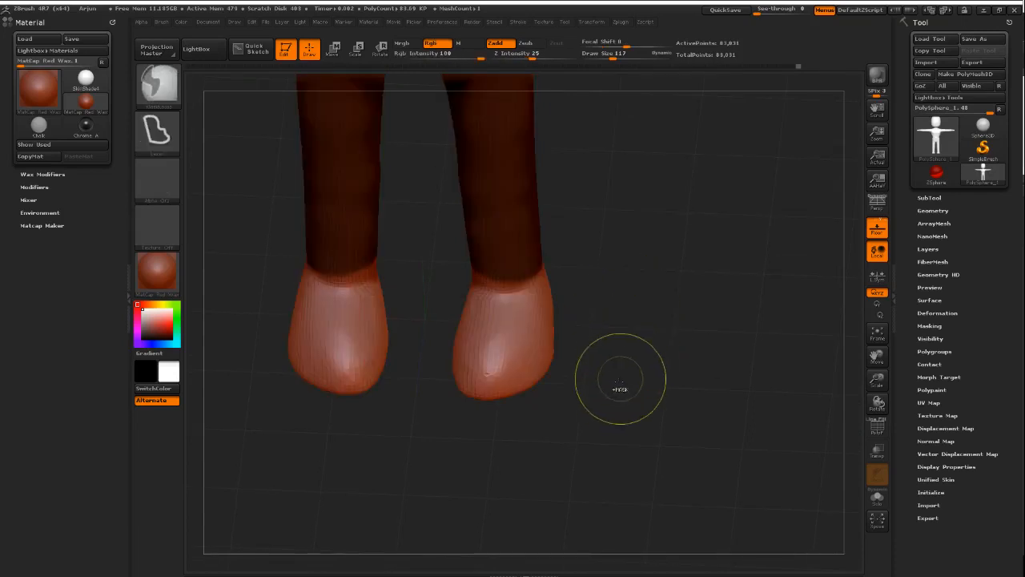
{"action": "left_click", "coordinate": [604, 323], "text": "ctrl"}
- Brush clay across the lower shins just above the masked ankles and check the legs from the side
{"action": "mouse_move", "coordinate": [585, 306]}
{"action": "right_mouse_down", "text": "alt"}
{"action": "mouse_move", "coordinate": [569, 393]}
{"action": "mouse_move", "coordinate": [561, 357]}
{"action": "right_mouse_up", "text": "alt"}
{"action": "mouse_move", "coordinate": [552, 428]}
{"action": "right_mouse_down"}
{"action": "mouse_move", "coordinate": [517, 400]}
{"action": "mouse_move", "coordinate": [538, 436]}
{"action": "right_mouse_up"}
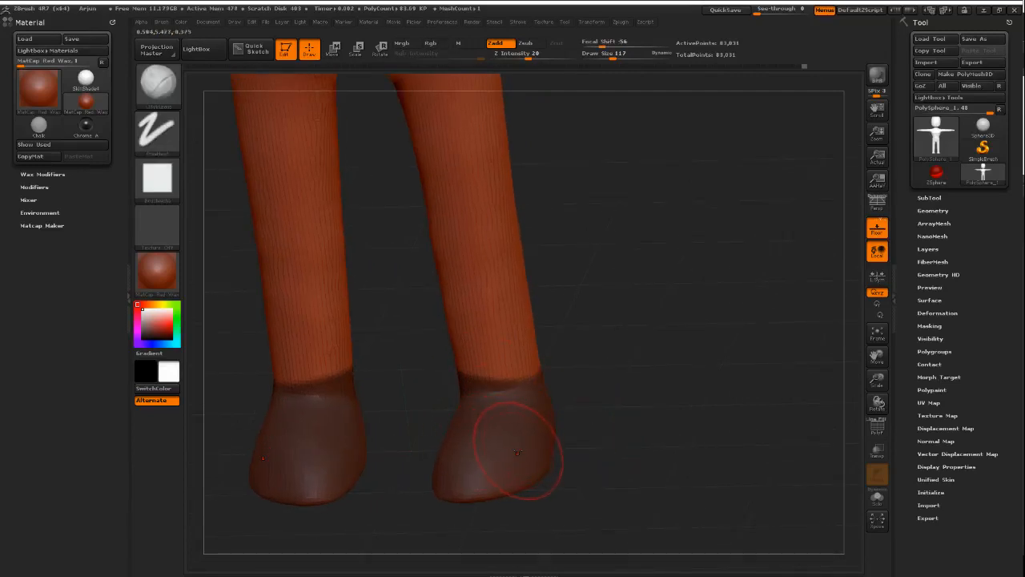
{"action": "key", "text": "b"}
{"action": "key", "text": "c"}
{"action": "key", "text": "t"}
{"action": "mouse_move", "coordinate": [584, 406]}
{"action": "right_mouse_down"}
{"action": "mouse_move", "coordinate": [547, 347]}
{"action": "mouse_move", "coordinate": [561, 376]}
{"action": "right_mouse_up"}
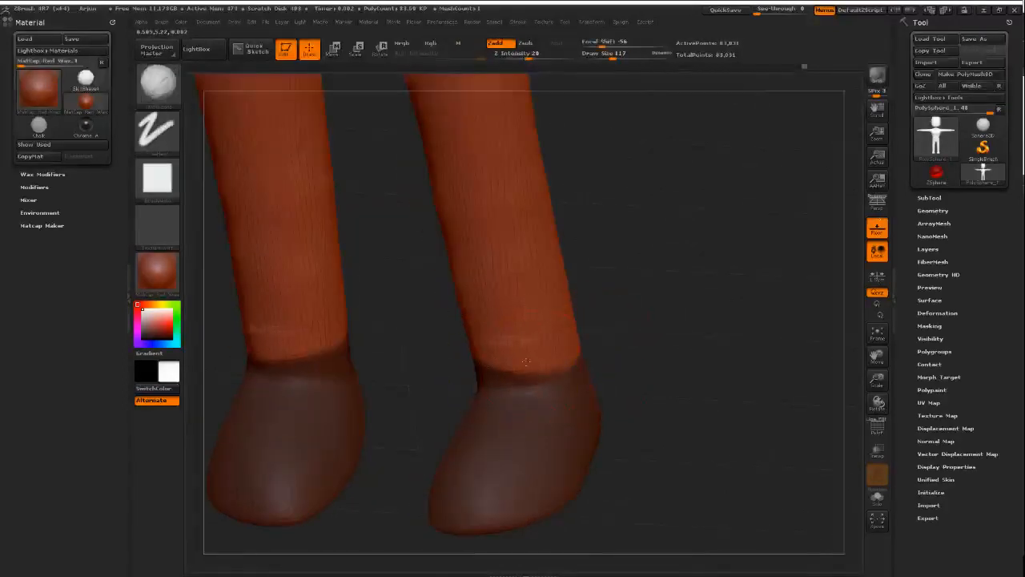
{"action": "mouse_move", "coordinate": [526, 362]}
{"action": "left_mouse_down"}
{"action": "mouse_move", "coordinate": [513, 322]}
{"action": "mouse_move", "coordinate": [561, 365]}
{"action": "left_mouse_up"}
{"action": "mouse_move", "coordinate": [596, 377]}
{"action": "right_mouse_down"}
{"action": "mouse_move", "coordinate": [669, 317]}
{"action": "mouse_move", "coordinate": [723, 359]}
{"action": "mouse_move", "coordinate": [723, 382]}
{"action": "mouse_move", "coordinate": [691, 383]}
{"action": "right_mouse_up"}
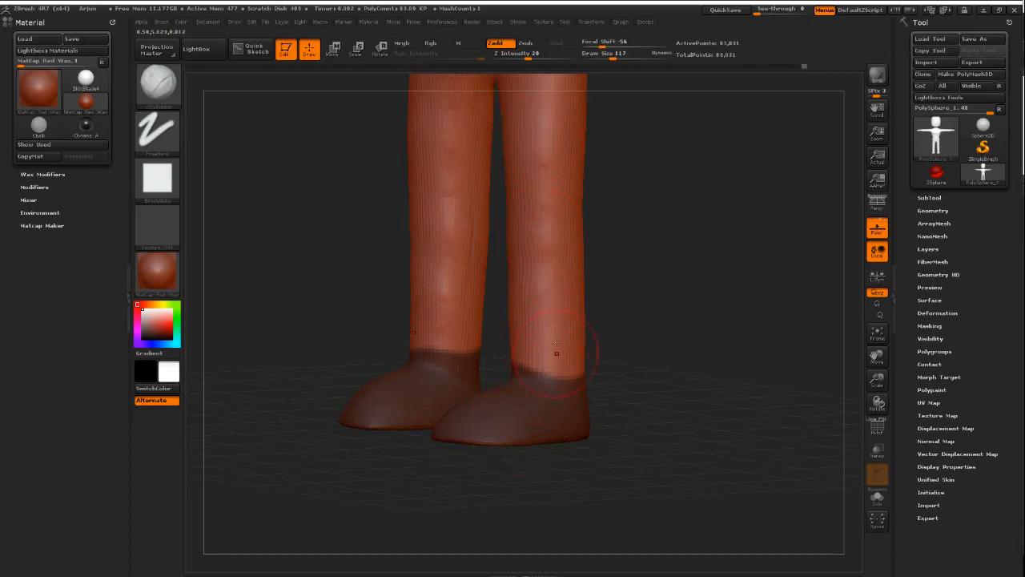
{"action": "right_click_drag", "start_coordinate": [554, 221], "coordinate": [543, 275], "text": "alt"}
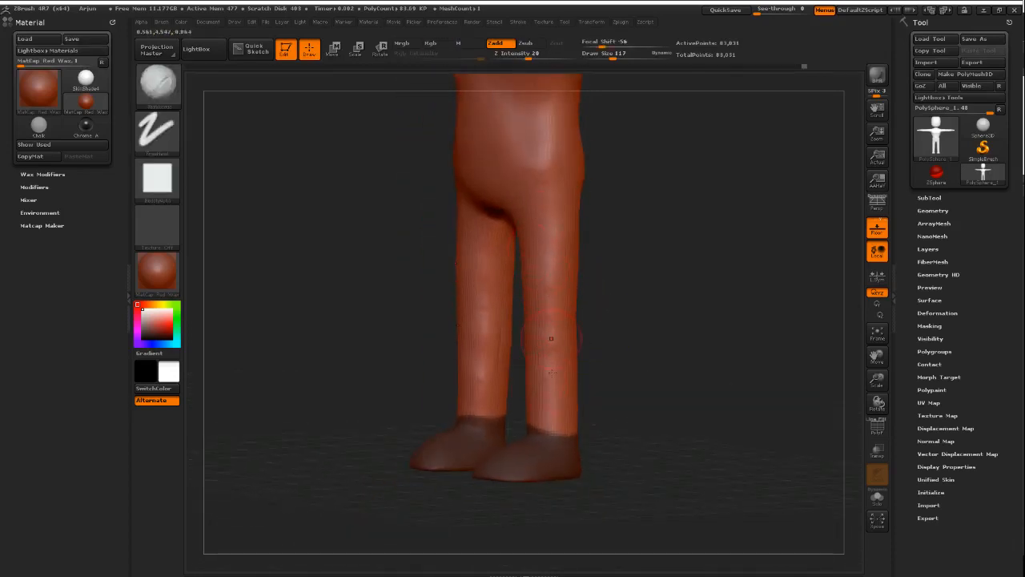
{"action": "right_click_drag", "start_coordinate": [558, 387], "coordinate": [611, 313], "text": "alt"}
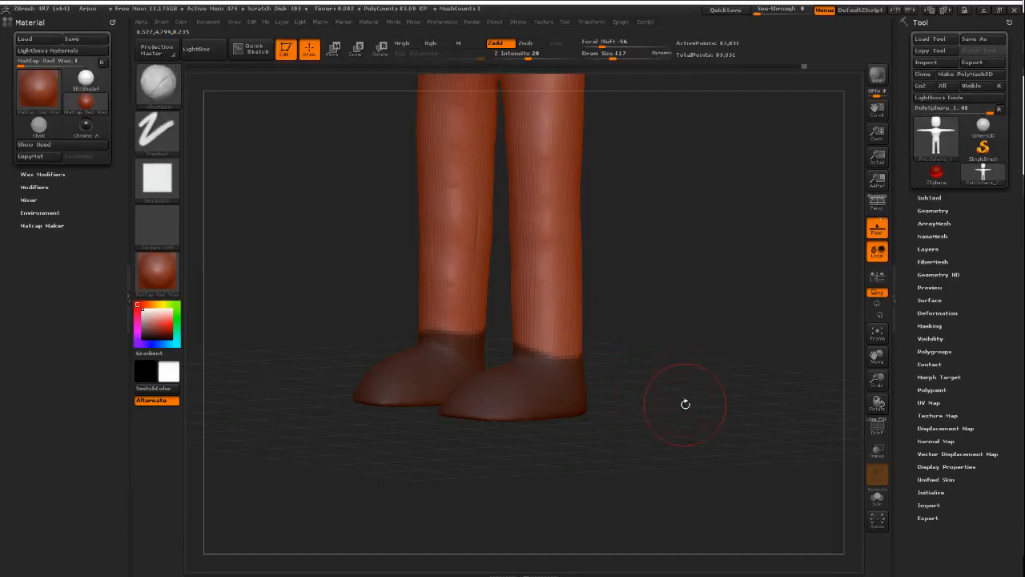
- Invert the mask repeatedly, ending with the legs masked and the feet free to edit
{"action": "key", "text": "ctrl"}
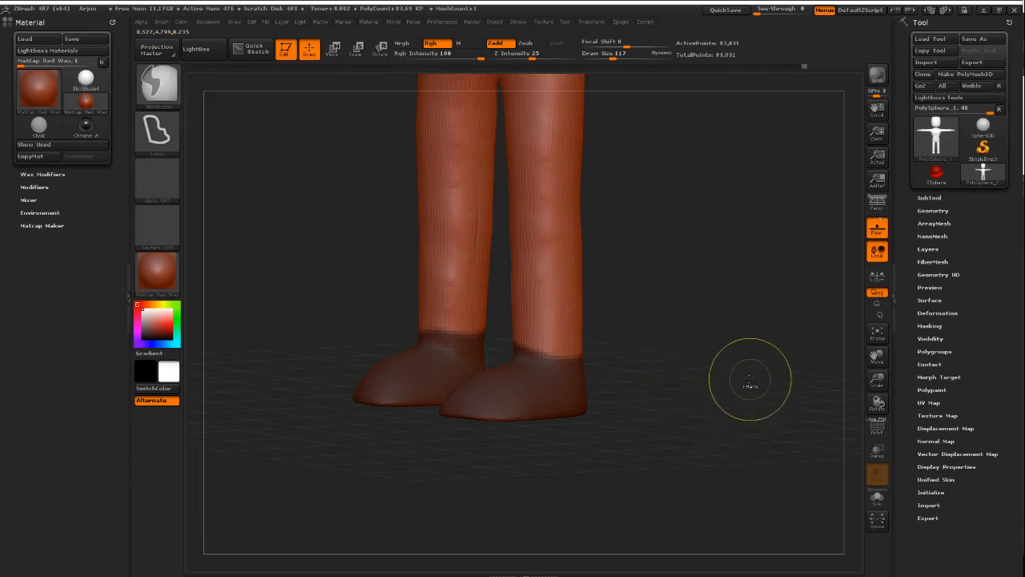
{"action": "left_click", "coordinate": [777, 409], "text": "ctrl"}
{"action": "left_click", "coordinate": [778, 410], "text": "ctrl"}
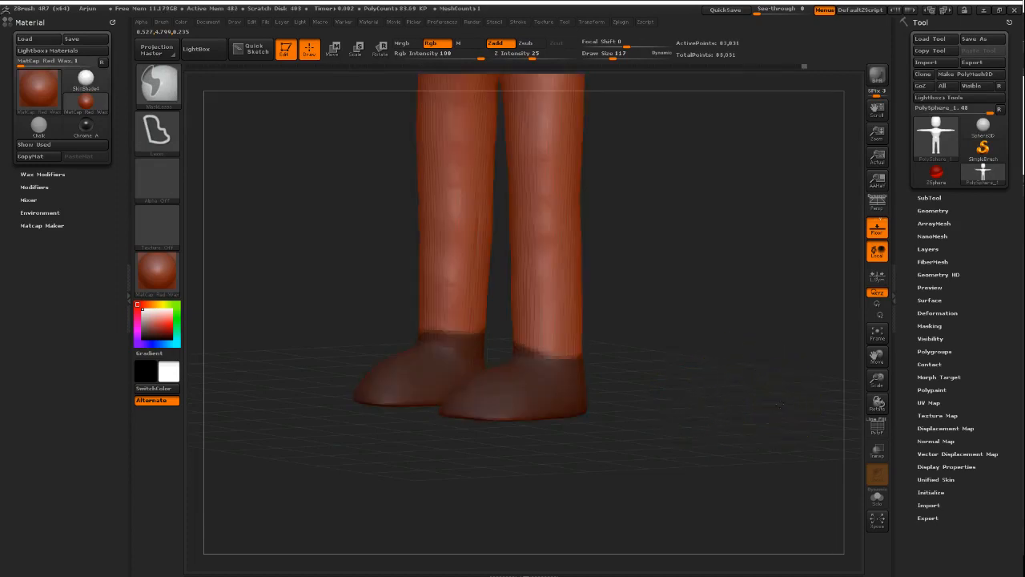
{"action": "left_click", "coordinate": [779, 409], "text": "ctrl"}
{"action": "left_click", "coordinate": [780, 410], "text": "ctrl"}
{"action": "left_click", "coordinate": [781, 410], "text": "ctrl"}
{"action": "left_click", "coordinate": [781, 410], "text": "ctrl"}
{"action": "left_click", "coordinate": [780, 409], "text": "ctrl"}
{"action": "left_click", "coordinate": [779, 407], "text": "ctrl"}
{"action": "left_click", "coordinate": [776, 408], "text": "ctrl"}
{"action": "left_click", "coordinate": [773, 410], "text": "ctrl"}
{"action": "left_click", "coordinate": [773, 409], "text": "ctrl"}
{"action": "left_click", "coordinate": [773, 409], "text": "ctrl"}
{"action": "left_click", "coordinate": [772, 409], "text": "ctrl"}
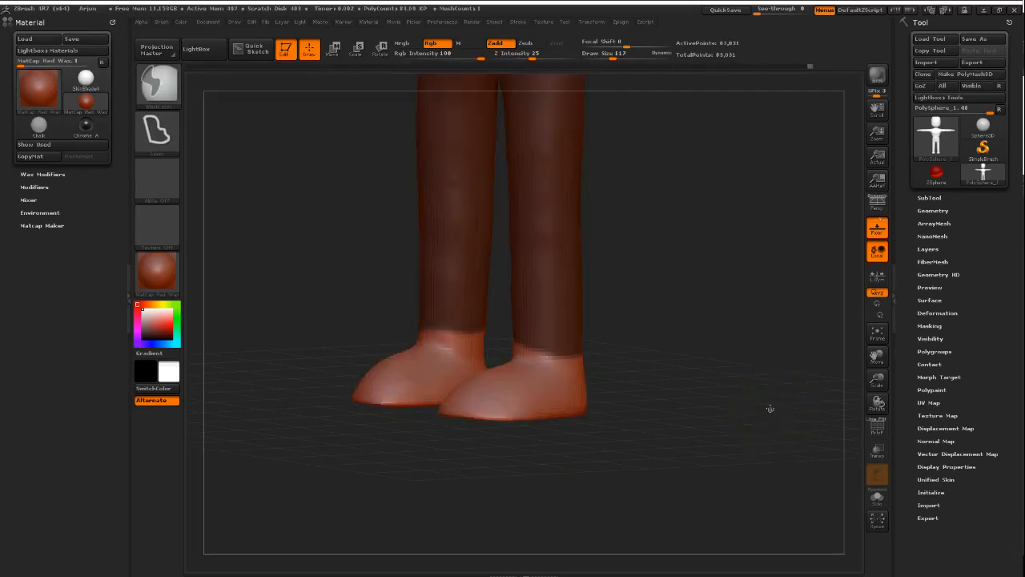
{"action": "left_click", "coordinate": [771, 411], "text": "ctrl"}
{"action": "left_click", "coordinate": [773, 413], "text": "ctrl"}
{"action": "left_click", "coordinate": [773, 414], "text": "ctrl"}
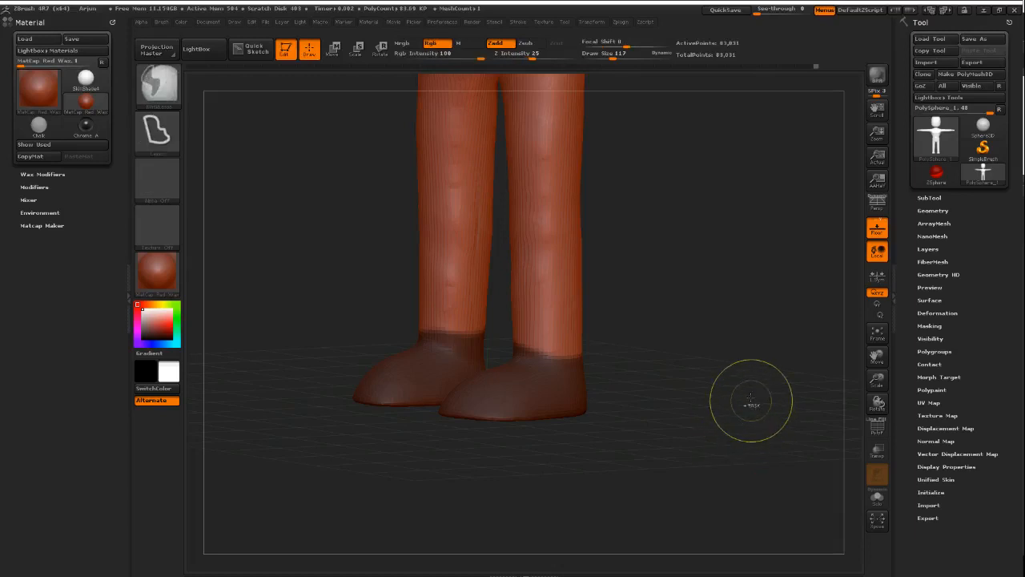
{"action": "left_click", "coordinate": [744, 377], "text": "ctrl"}
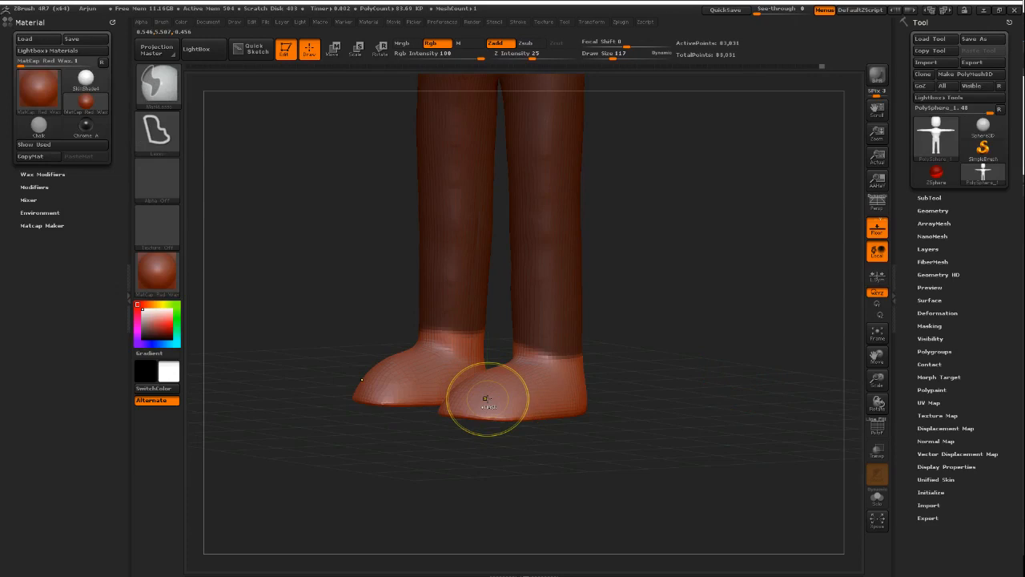
- Blur the mask edge above the ankles, and cancel the browser's crash feedback dialog
{"action": "left_click", "coordinate": [532, 399], "text": "ctrl"}
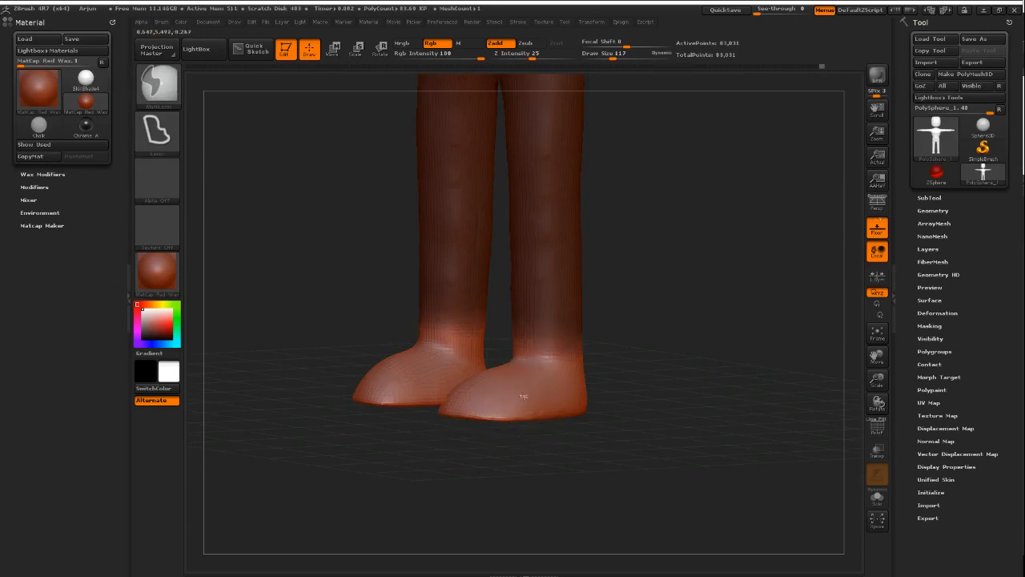
{"action": "left_click", "coordinate": [636, 377], "text": "ctrl"}
{"action": "left_click", "coordinate": [622, 373], "text": "ctrl"}
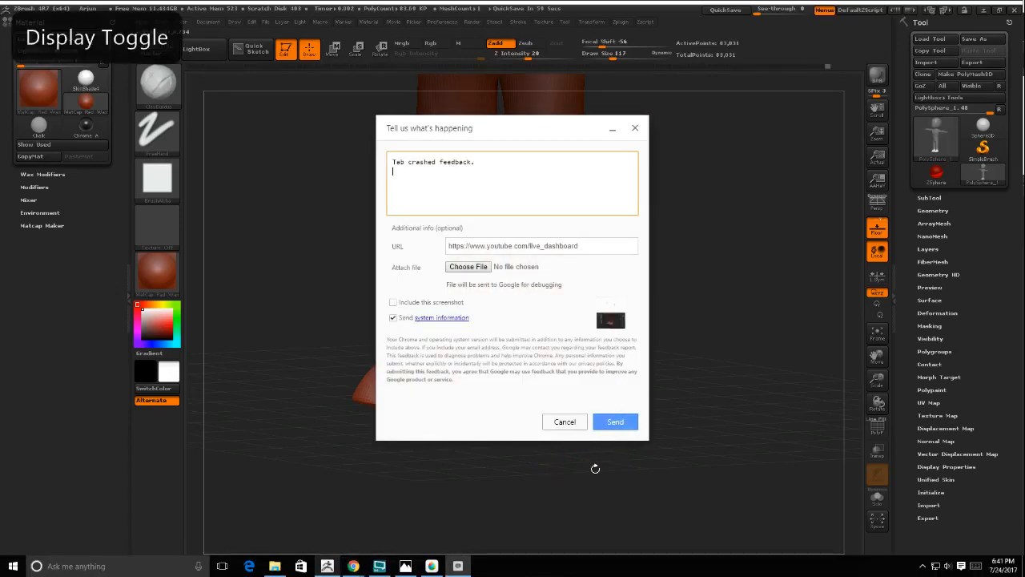
{"action": "left_click", "coordinate": [575, 424]}
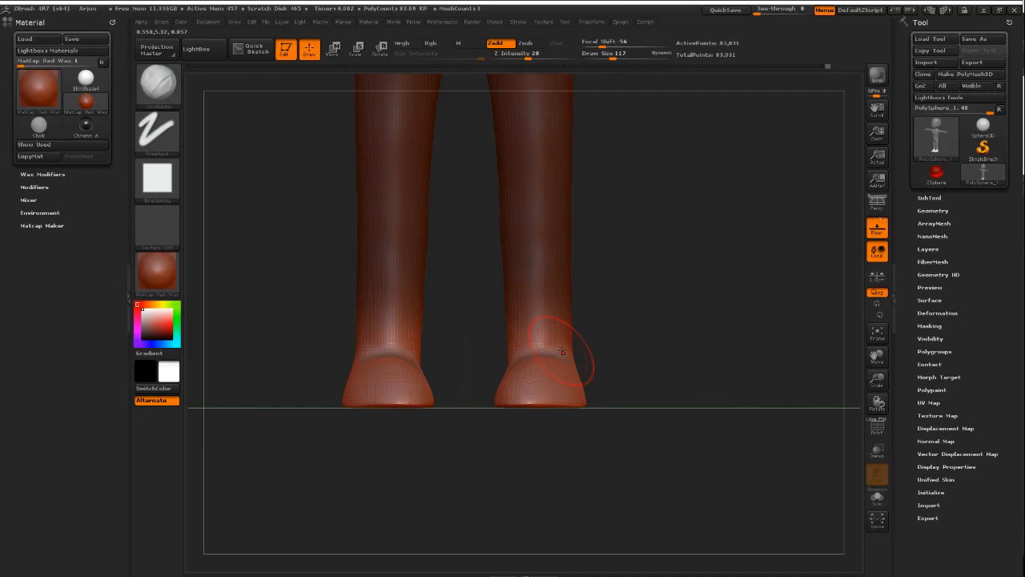
- Lay a straight Transpose Rotate line about 1.31 units long from the heel past the toes, seen from below
{"action": "left_click", "coordinate": [373, 53]}
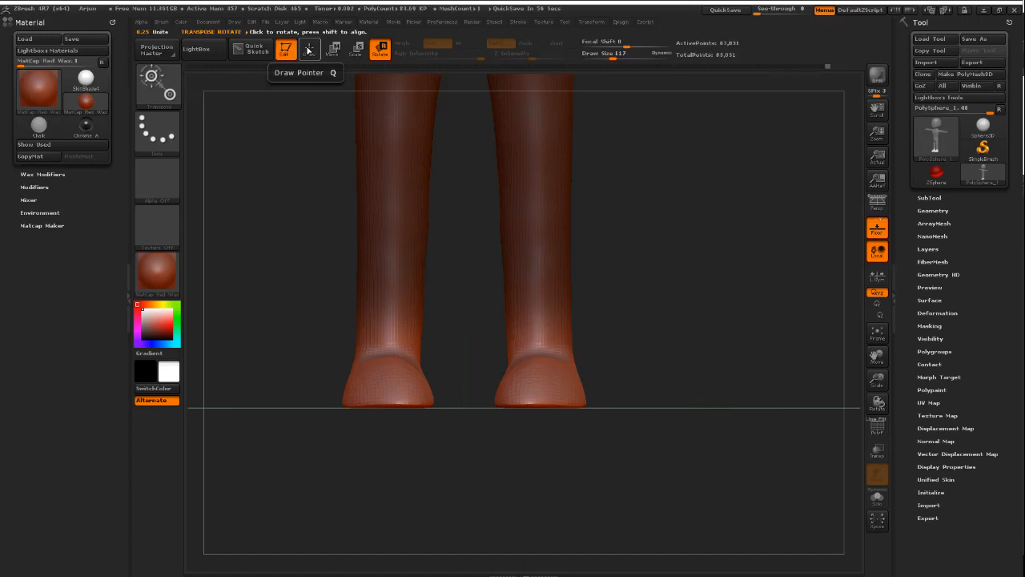
{"action": "left_click_drag", "start_coordinate": [602, 320], "coordinate": [584, 156]}
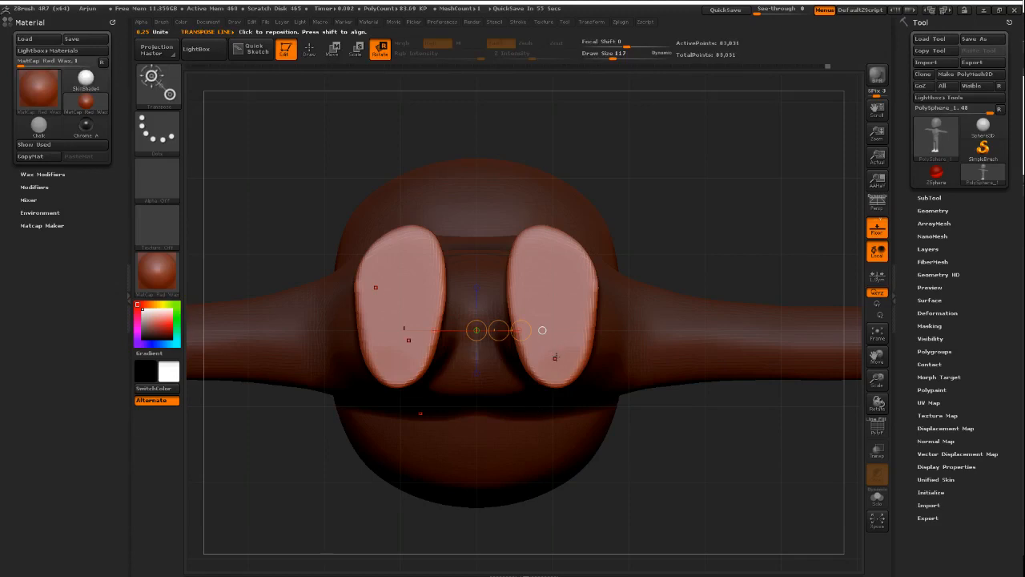
{"action": "left_click_drag", "start_coordinate": [551, 353], "coordinate": [552, 122], "text": "shift"}
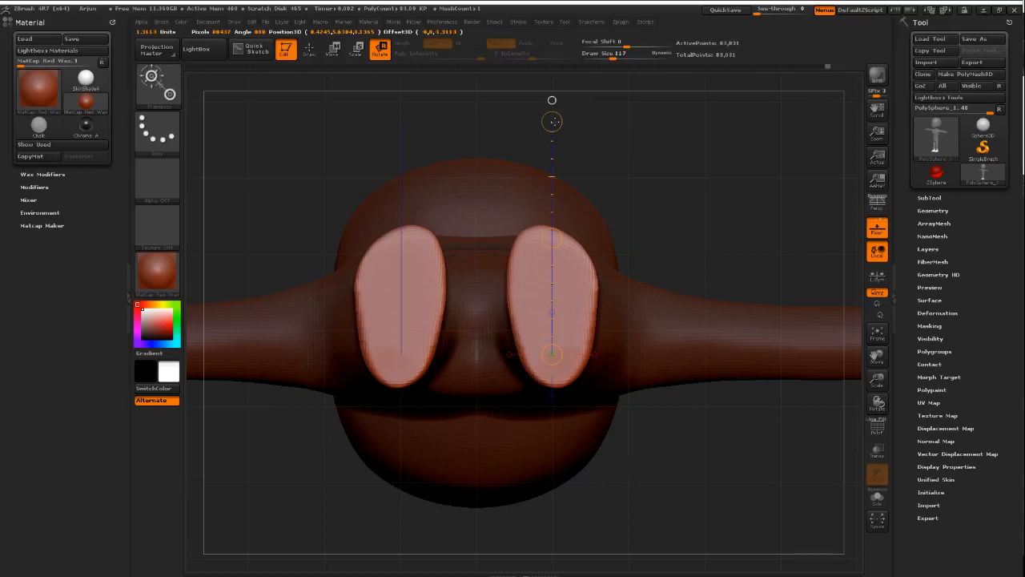
{"action": "left_click_drag", "start_coordinate": [607, 193], "coordinate": [529, 212], "text": "alt"}
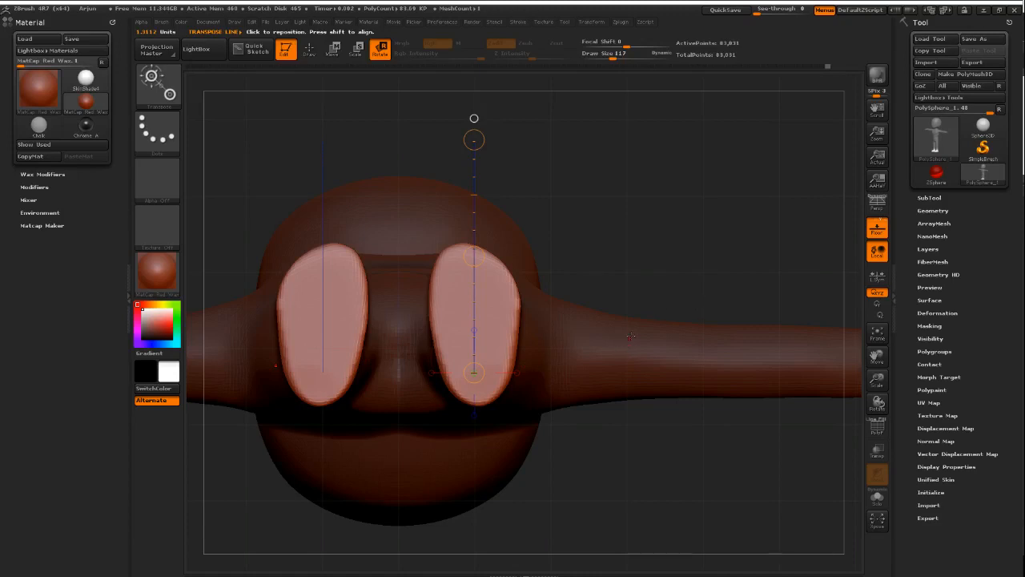
- Rotate the unmasked feet outward around the heels with the Transpose Rotate line so the toes point slightly apart
{"action": "left_click_drag", "start_coordinate": [638, 310], "coordinate": [525, 391]}
{"action": "left_click_drag", "start_coordinate": [431, 334], "coordinate": [627, 323]}
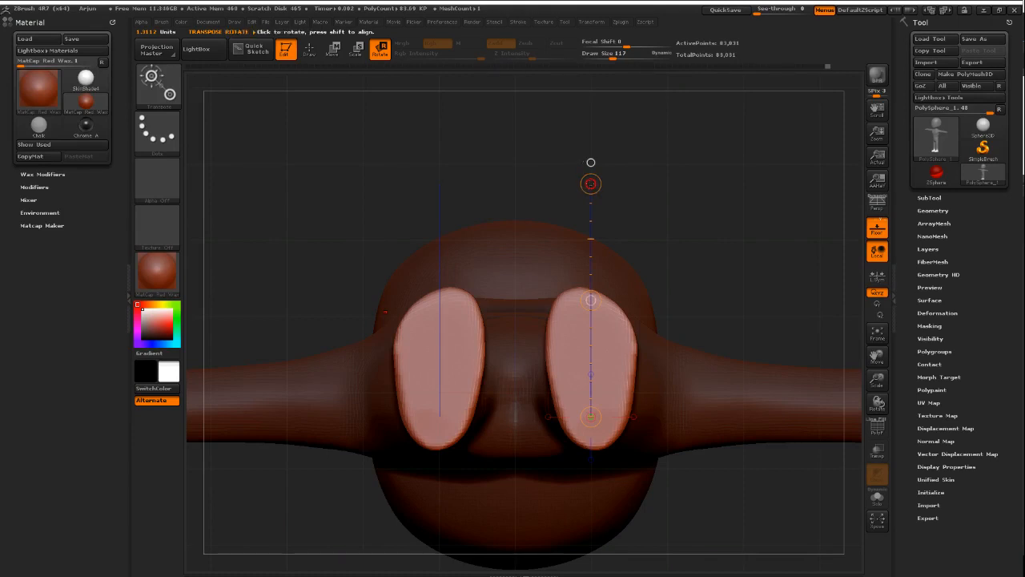
{"action": "left_click_drag", "start_coordinate": [591, 183], "coordinate": [622, 149]}
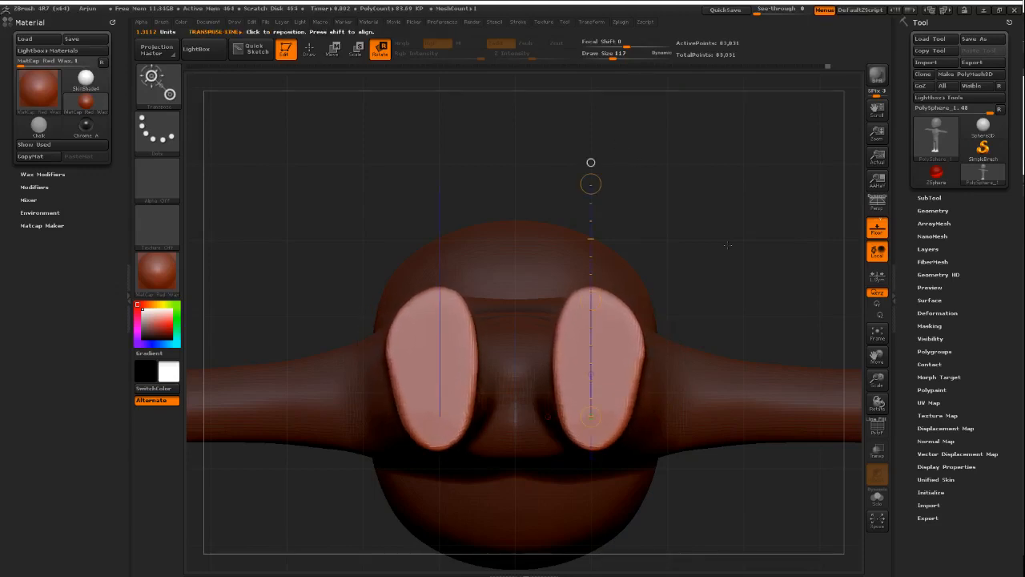
- Clear the mask from the legs and return to Draw mode for sculpting
{"action": "left_click_drag", "start_coordinate": [702, 304], "coordinate": [615, 186]}
{"action": "left_click_drag", "start_coordinate": [577, 480], "coordinate": [588, 104], "text": "alt"}
{"action": "left_click_drag", "start_coordinate": [503, 444], "coordinate": [521, 112], "text": "alt"}
{"action": "left_click_drag", "start_coordinate": [583, 241], "coordinate": [535, 511], "text": "alt"}
{"action": "mouse_move", "coordinate": [565, 277]}
{"action": "left_mouse_down", "text": "ctrl"}
{"action": "mouse_move", "coordinate": [676, 335]}
{"action": "mouse_move", "coordinate": [636, 351]}
{"action": "mouse_move", "coordinate": [618, 384]}
{"action": "left_mouse_up", "text": "ctrl"}
{"action": "key", "text": "q"}
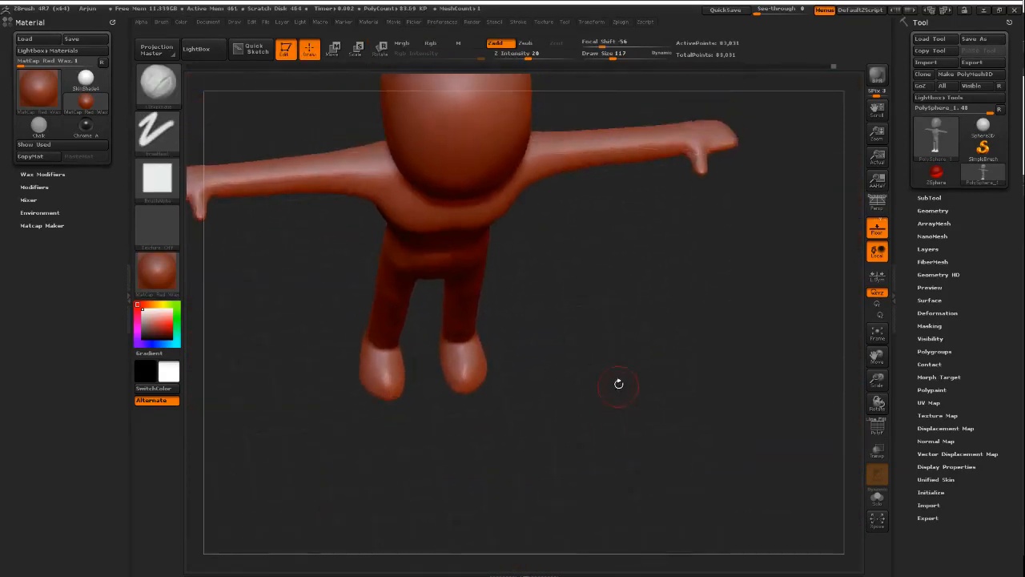
- Collapse the tray holding the material palette to widen the canvas
{"action": "mouse_move", "coordinate": [576, 354]}
{"action": "left_mouse_down", "text": "alt"}
{"action": "mouse_move", "coordinate": [603, 388]}
{"action": "mouse_move", "coordinate": [569, 355]}
{"action": "left_mouse_up", "text": "alt"}
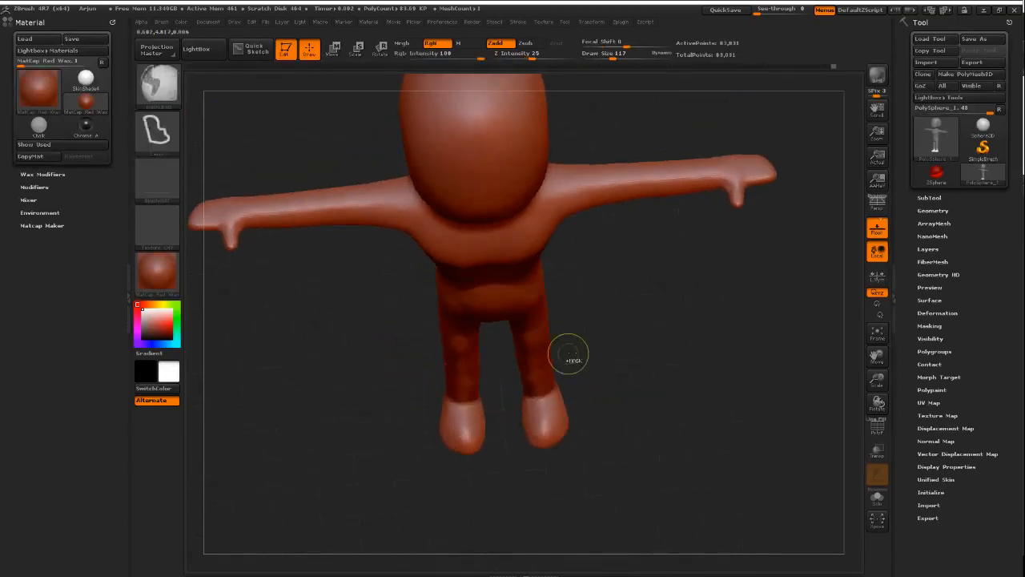
{"action": "right_click_drag", "start_coordinate": [569, 355], "coordinate": [668, 382], "text": "ctrl"}
{"action": "left_click_drag", "start_coordinate": [668, 382], "coordinate": [629, 316], "text": "alt"}
{"action": "right_click_drag", "start_coordinate": [630, 316], "coordinate": [700, 346], "text": "ctrl"}
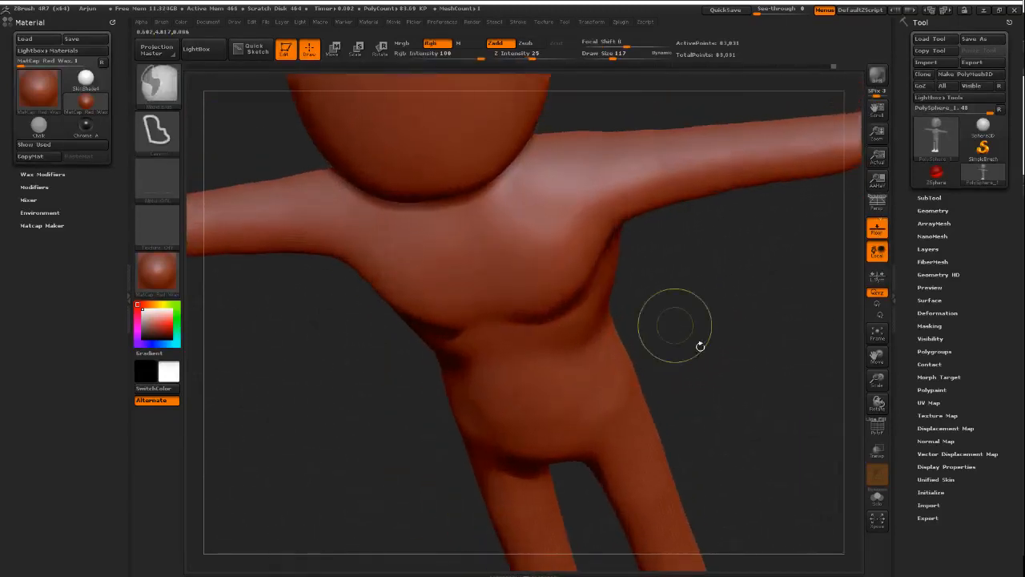
{"action": "left_click_drag", "start_coordinate": [706, 357], "coordinate": [628, 209], "text": "alt"}
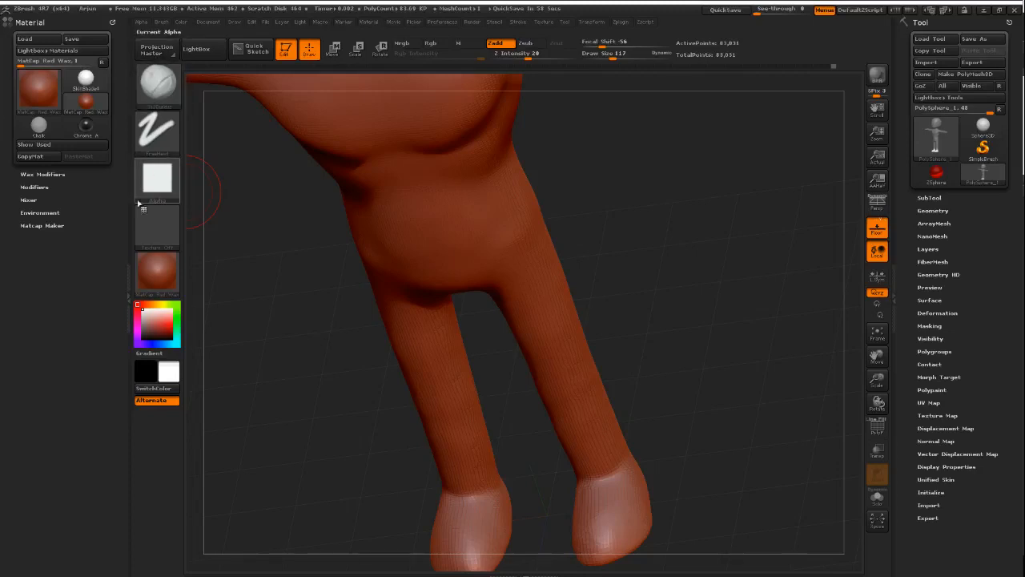
{"action": "left_click", "coordinate": [129, 290]}
- Examine the outward-turned feet and the whole figure from the front and from above
{"action": "mouse_move", "coordinate": [583, 345]}
{"action": "left_mouse_down"}
{"action": "mouse_move", "coordinate": [590, 295]}
{"action": "mouse_move", "coordinate": [620, 313]}
{"action": "mouse_move", "coordinate": [667, 169]}
{"action": "mouse_move", "coordinate": [593, 312]}
{"action": "mouse_move", "coordinate": [608, 397]}
{"action": "mouse_move", "coordinate": [603, 347]}
{"action": "left_mouse_up"}
{"action": "left_click_drag", "start_coordinate": [603, 281], "coordinate": [478, 265]}
{"action": "left_click_drag", "start_coordinate": [505, 346], "coordinate": [622, 300]}
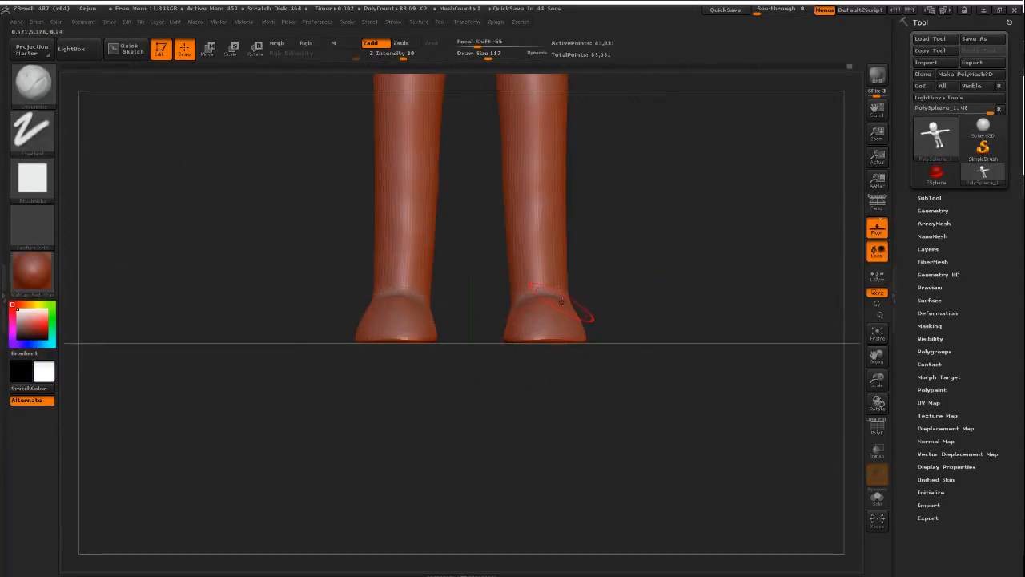
{"action": "left_click_drag", "start_coordinate": [568, 305], "coordinate": [572, 373]}
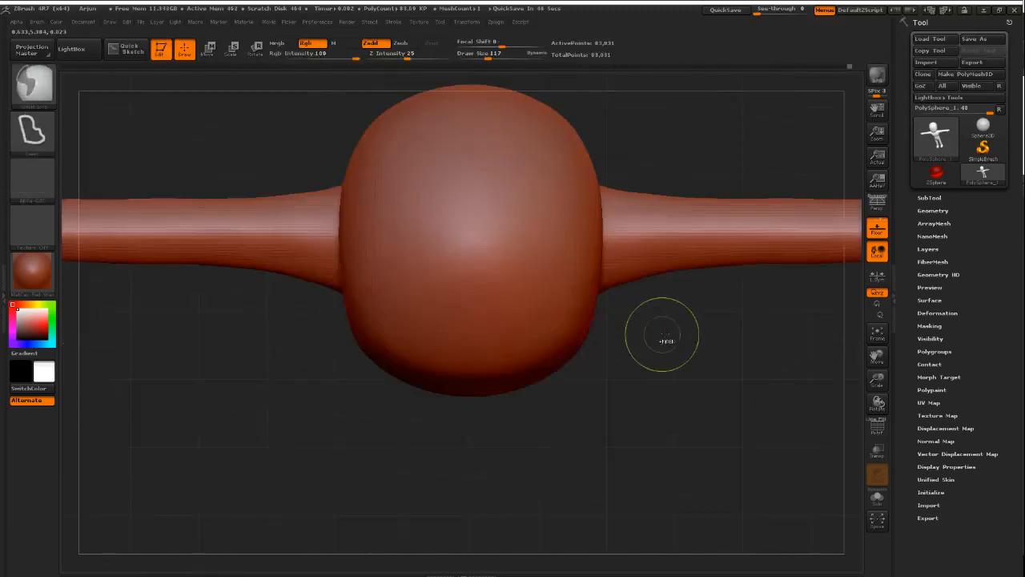
{"action": "left_click_drag", "start_coordinate": [664, 331], "coordinate": [605, 326]}
{"action": "right_click_drag", "start_coordinate": [597, 284], "coordinate": [578, 349], "text": "alt"}
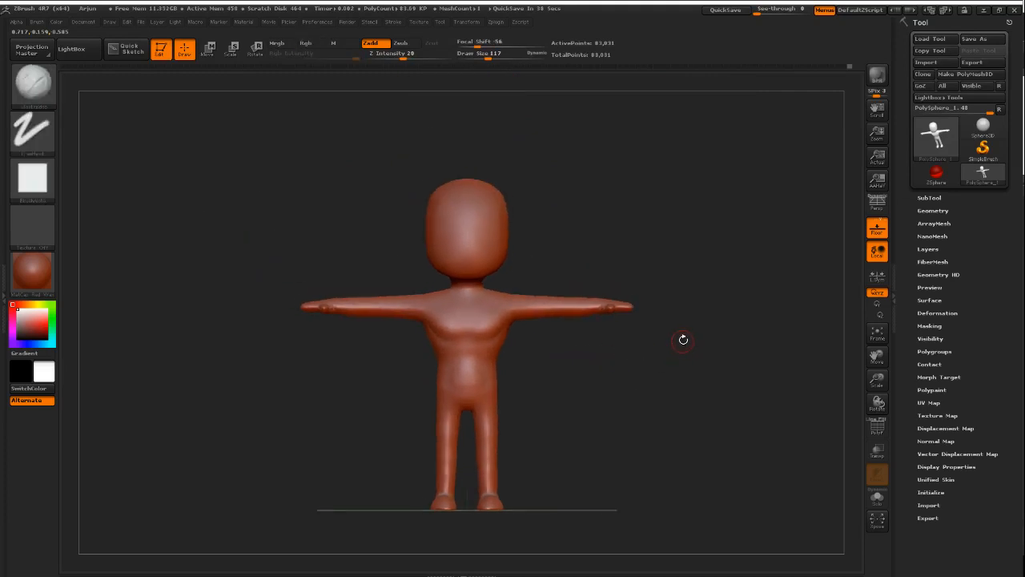
- Frame the hand up close and reduce the brush's draw size for finger work
{"action": "right_click_drag", "start_coordinate": [683, 340], "coordinate": [479, 490], "text": "alt"}
{"action": "right_click_drag", "start_coordinate": [561, 355], "coordinate": [522, 320]}
{"action": "right_click_drag", "start_coordinate": [552, 387], "coordinate": [625, 360], "text": "alt"}
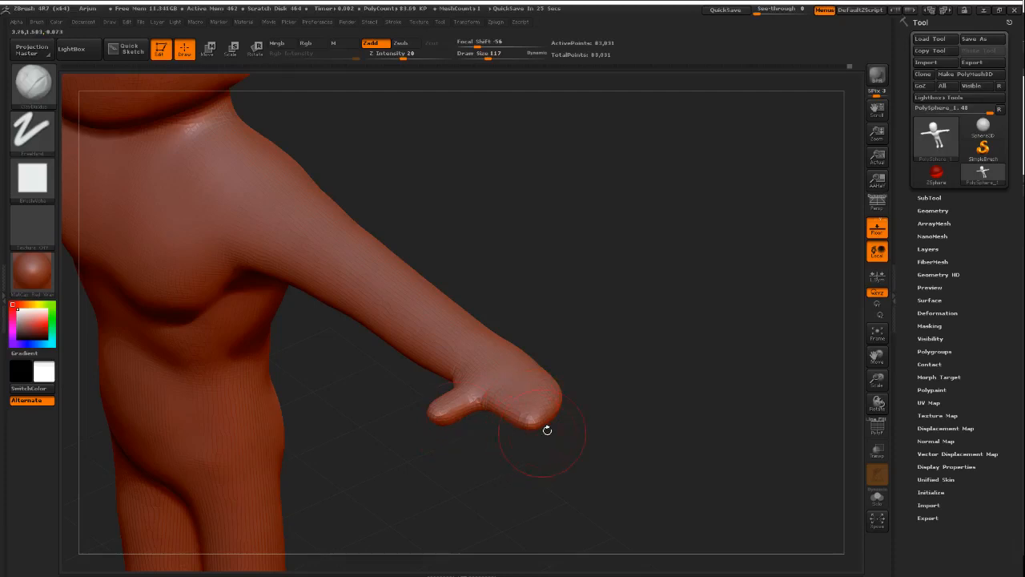
{"action": "mouse_move", "coordinate": [616, 418]}
{"action": "right_mouse_down", "text": "alt"}
{"action": "mouse_move", "coordinate": [562, 371]}
{"action": "mouse_move", "coordinate": [678, 376]}
{"action": "right_mouse_up", "text": "alt"}
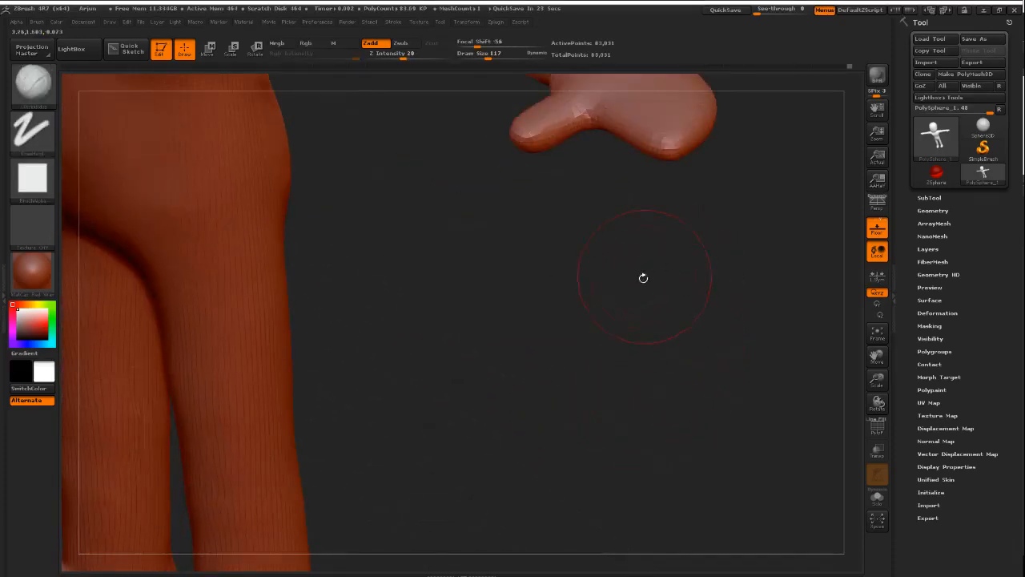
{"action": "right_click_drag", "start_coordinate": [643, 277], "coordinate": [599, 391]}
{"action": "key", "text": "bracketleft"}
{"action": "key", "text": "bracketleft"}
{"action": "key", "text": "bracketleft"}
{"action": "key", "text": "bracketleft"}
{"action": "key", "text": "bracketleft"}
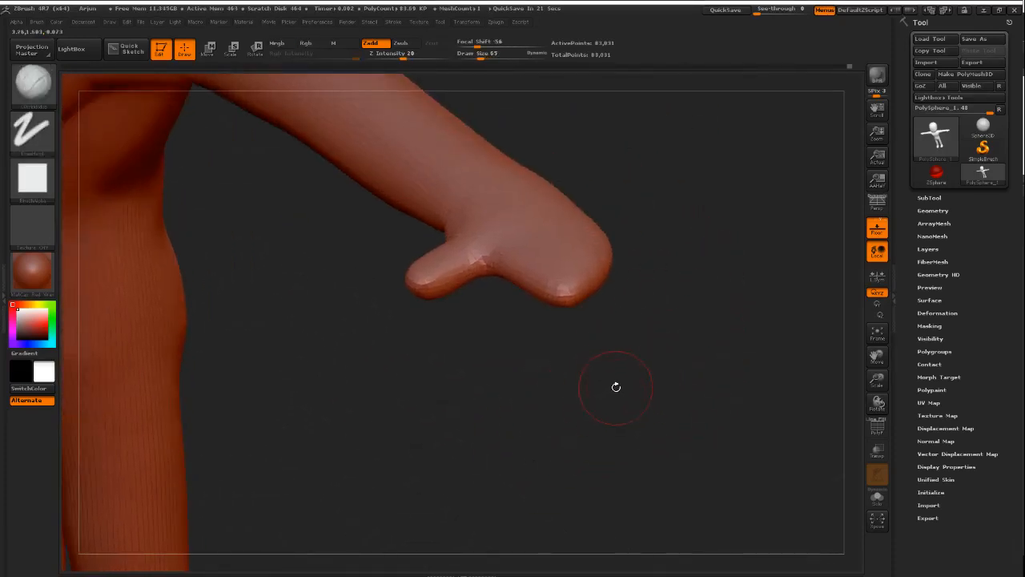
- Try to pull two short finger stubs out of the tip of the hand
{"action": "mouse_move", "coordinate": [661, 366]}
{"action": "left_mouse_down"}
{"action": "mouse_move", "coordinate": [634, 344]}
{"action": "mouse_move", "coordinate": [654, 350]}
{"action": "mouse_move", "coordinate": [419, 206]}
{"action": "mouse_move", "coordinate": [189, 176]}
{"action": "mouse_move", "coordinate": [243, 173]}
{"action": "mouse_move", "coordinate": [424, 268]}
{"action": "mouse_move", "coordinate": [434, 306]}
{"action": "left_mouse_up"}
{"action": "mouse_move", "coordinate": [404, 308]}
{"action": "right_mouse_down"}
{"action": "mouse_move", "coordinate": [436, 298]}
{"action": "mouse_move", "coordinate": [357, 274]}
{"action": "mouse_move", "coordinate": [398, 296]}
{"action": "right_mouse_up"}
{"action": "right_click", "coordinate": [424, 292]}
{"action": "mouse_move", "coordinate": [376, 297]}
{"action": "left_mouse_down"}
{"action": "mouse_move", "coordinate": [361, 302]}
{"action": "mouse_move", "coordinate": [378, 298]}
{"action": "left_mouse_up"}
{"action": "right_click_drag", "start_coordinate": [378, 297], "coordinate": [426, 258]}
{"action": "mouse_move", "coordinate": [380, 299]}
{"action": "left_mouse_down"}
{"action": "mouse_move", "coordinate": [361, 304]}
{"action": "mouse_move", "coordinate": [380, 287]}
{"action": "left_mouse_up"}
{"action": "mouse_move", "coordinate": [376, 293]}
{"action": "right_mouse_down"}
{"action": "mouse_move", "coordinate": [513, 339]}
{"action": "mouse_move", "coordinate": [504, 361]}
{"action": "mouse_move", "coordinate": [507, 308]}
{"action": "mouse_move", "coordinate": [410, 290]}
{"action": "right_mouse_up"}
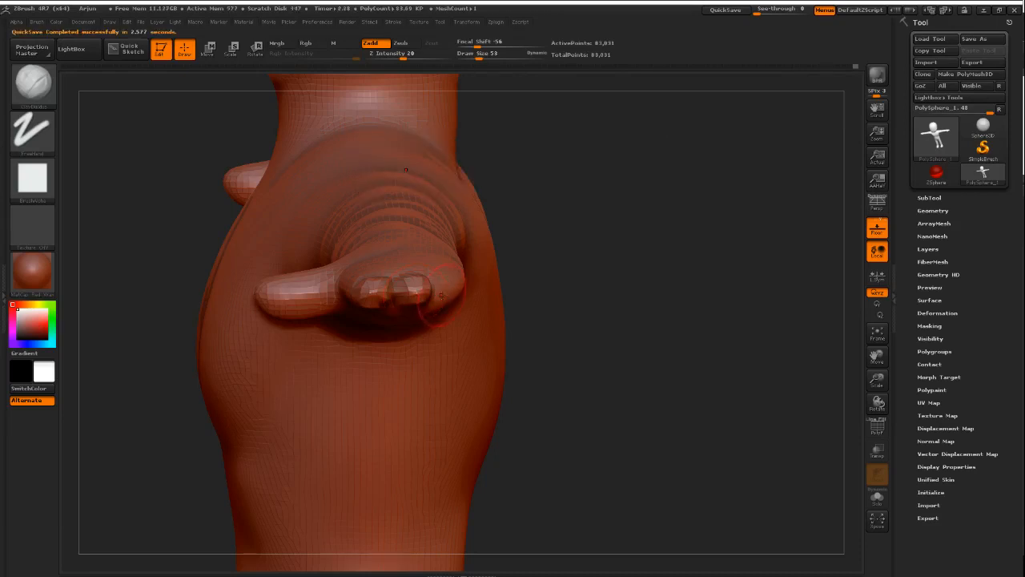
- Try to lengthen the two finger stubs, checking the hand from the front and side
{"action": "mouse_move", "coordinate": [502, 268]}
{"action": "left_mouse_down"}
{"action": "mouse_move", "coordinate": [494, 444]}
{"action": "mouse_move", "coordinate": [512, 224]}
{"action": "left_mouse_up"}
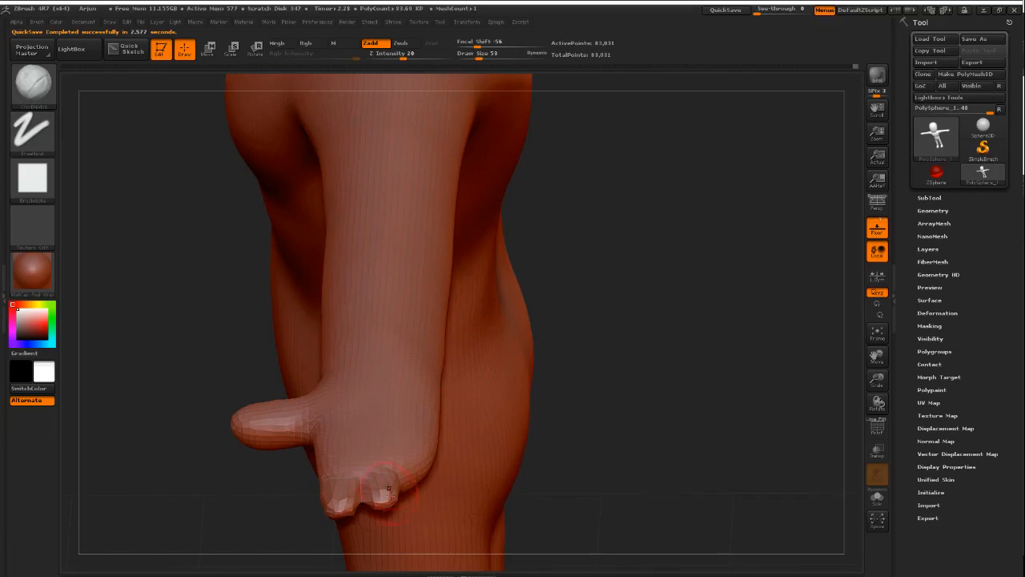
{"action": "left_click_drag", "start_coordinate": [552, 449], "coordinate": [575, 261]}
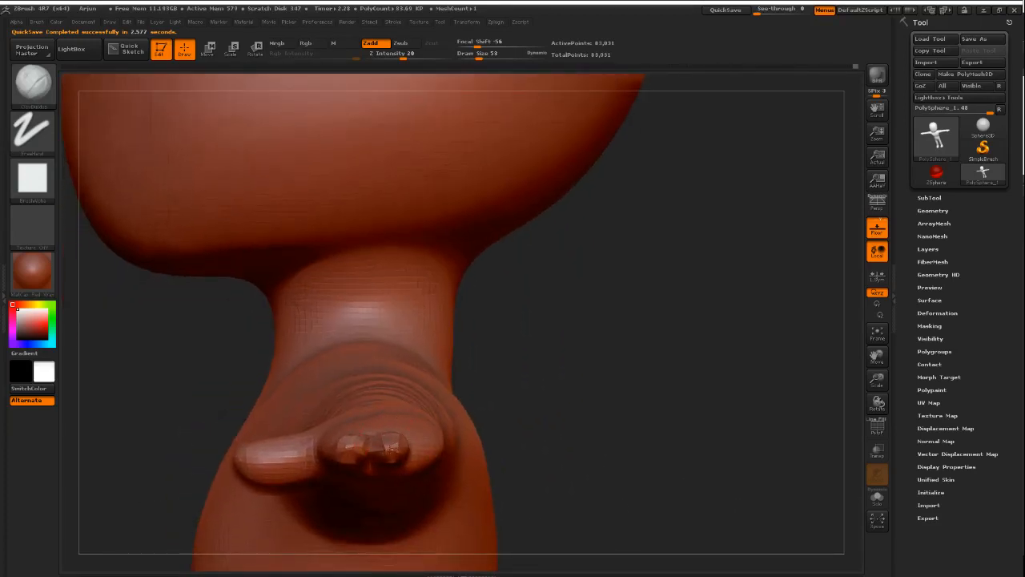
{"action": "left_click_drag", "start_coordinate": [481, 352], "coordinate": [412, 525]}
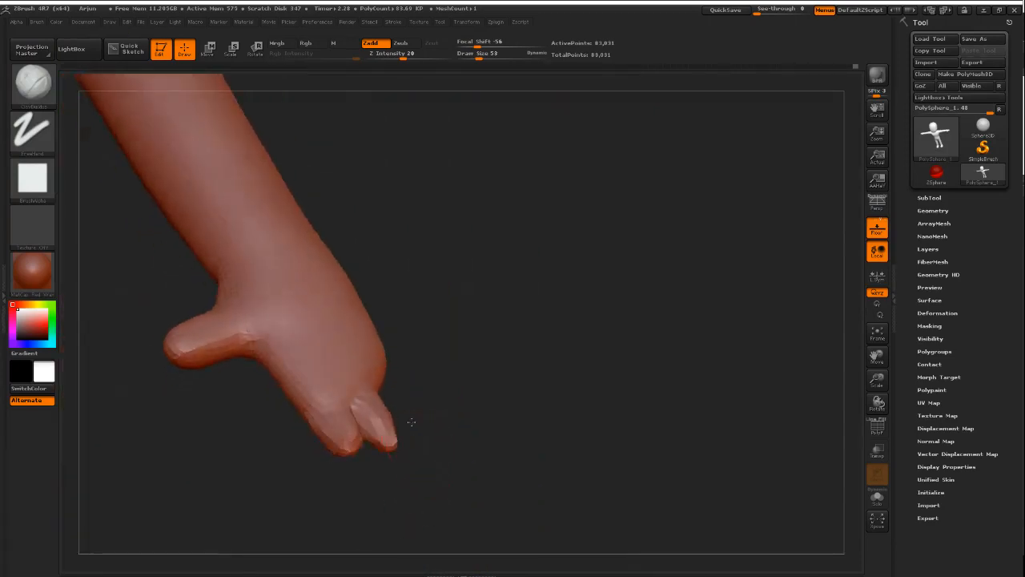
{"action": "mouse_move", "coordinate": [412, 421]}
{"action": "left_mouse_down", "text": "alt"}
{"action": "mouse_move", "coordinate": [412, 383]}
{"action": "mouse_move", "coordinate": [400, 378]}
{"action": "mouse_move", "coordinate": [487, 376]}
{"action": "mouse_move", "coordinate": [456, 390]}
{"action": "mouse_move", "coordinate": [465, 370]}
{"action": "mouse_move", "coordinate": [488, 419]}
{"action": "left_mouse_up", "text": "alt"}
{"action": "key", "text": "ctrl+shift+space"}
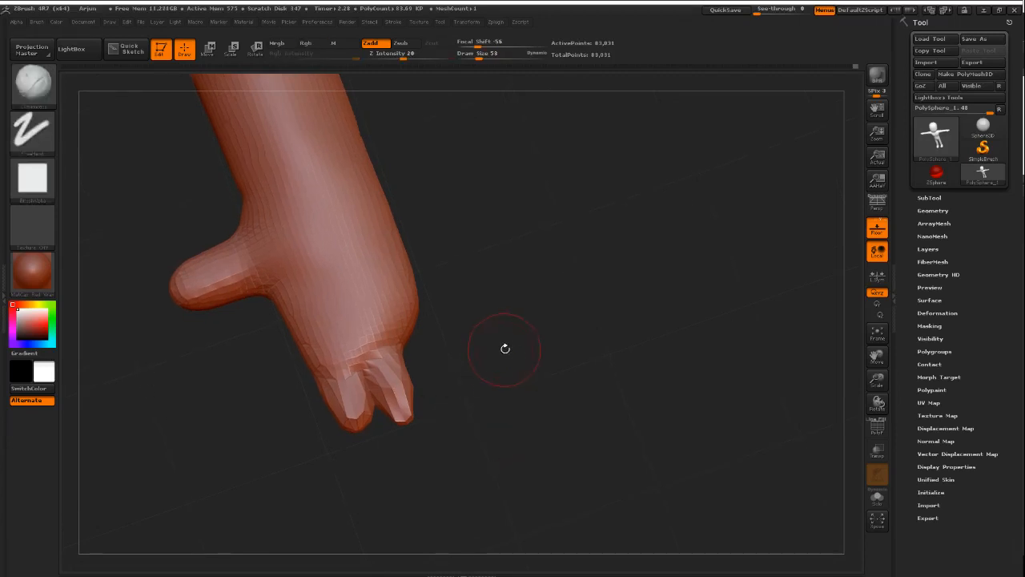
- Try to remesh the stretched finger stubs with DynaMesh, showing the polyframe meanwhile and hiding it again
{"action": "key", "text": "shift+f"}
{"action": "right_click_drag", "start_coordinate": [513, 383], "coordinate": [553, 376], "text": "alt"}
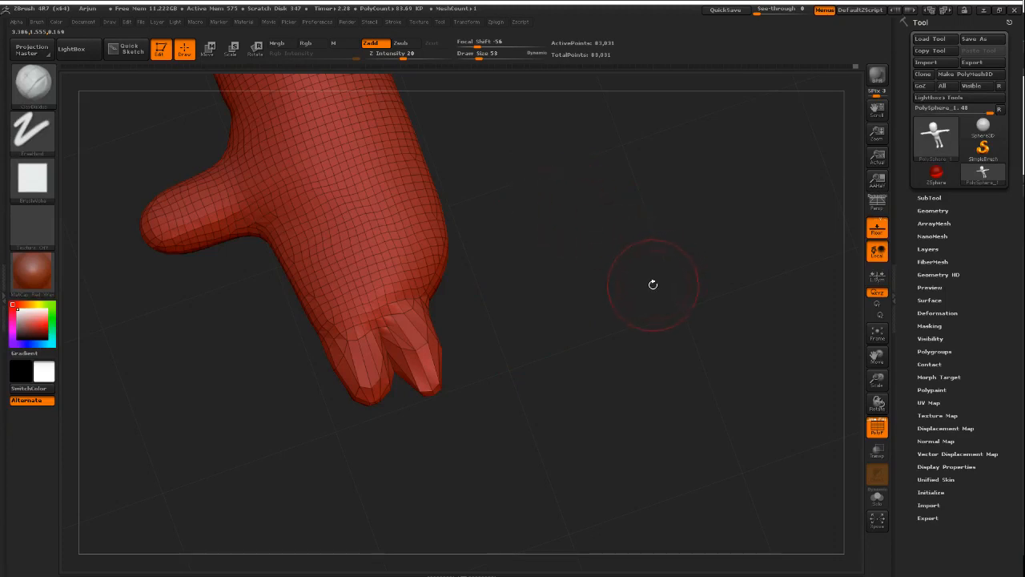
{"action": "key", "text": "ctrl"}
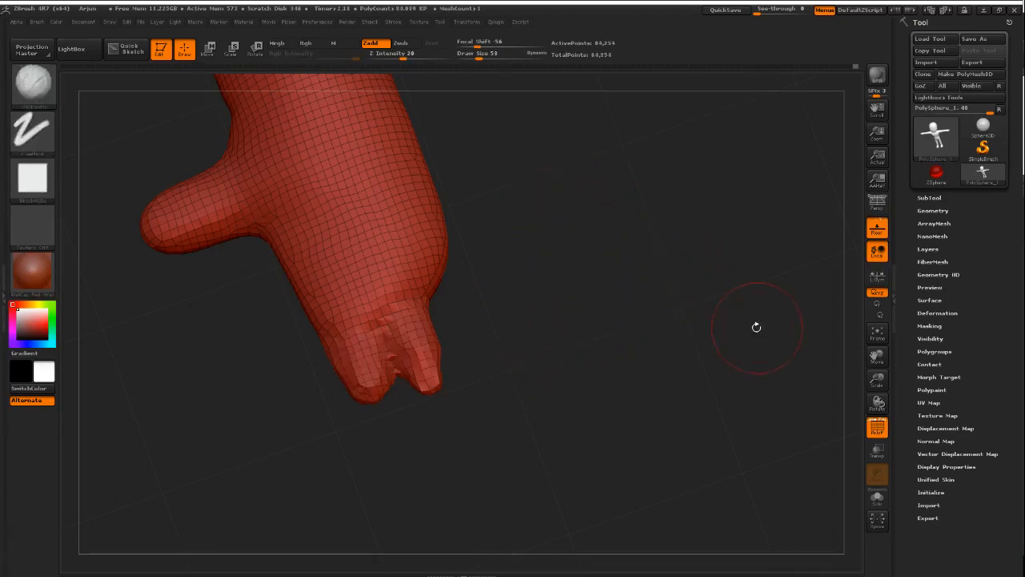
{"action": "key", "text": "ctrl"}
{"action": "right_click_drag", "start_coordinate": [511, 329], "coordinate": [576, 339], "text": "ctrl"}
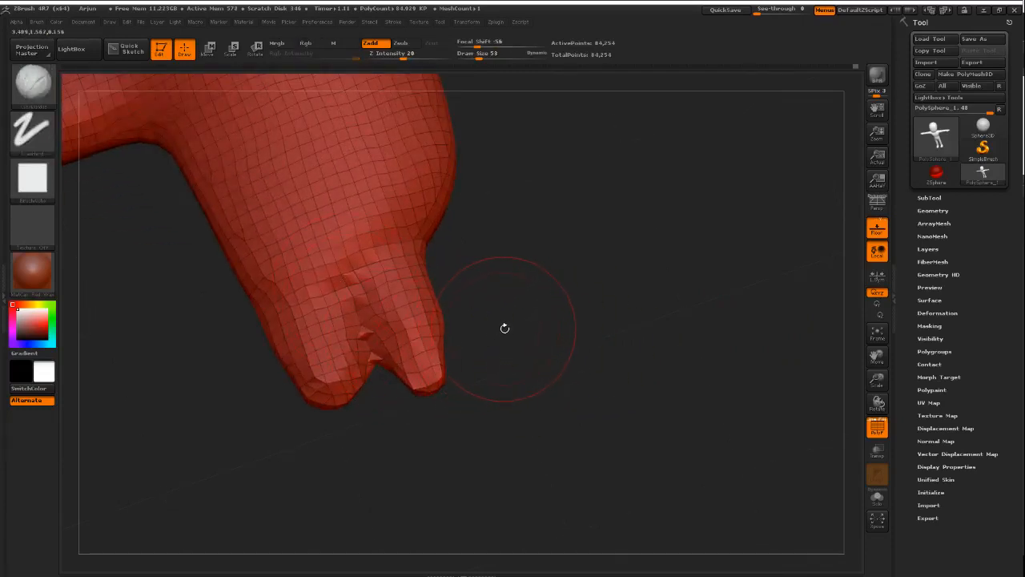
{"action": "key", "text": "ctrl"}
{"action": "key", "text": "shift+f"}
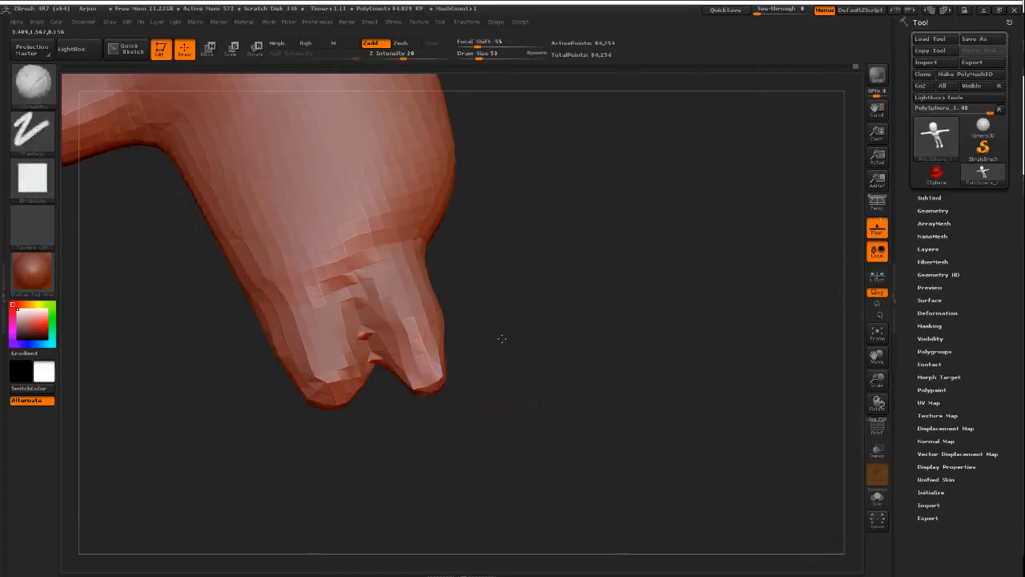
- Undo the remesh and the finger pulls on the hand
{"action": "left_click_drag", "start_coordinate": [499, 336], "coordinate": [499, 275]}
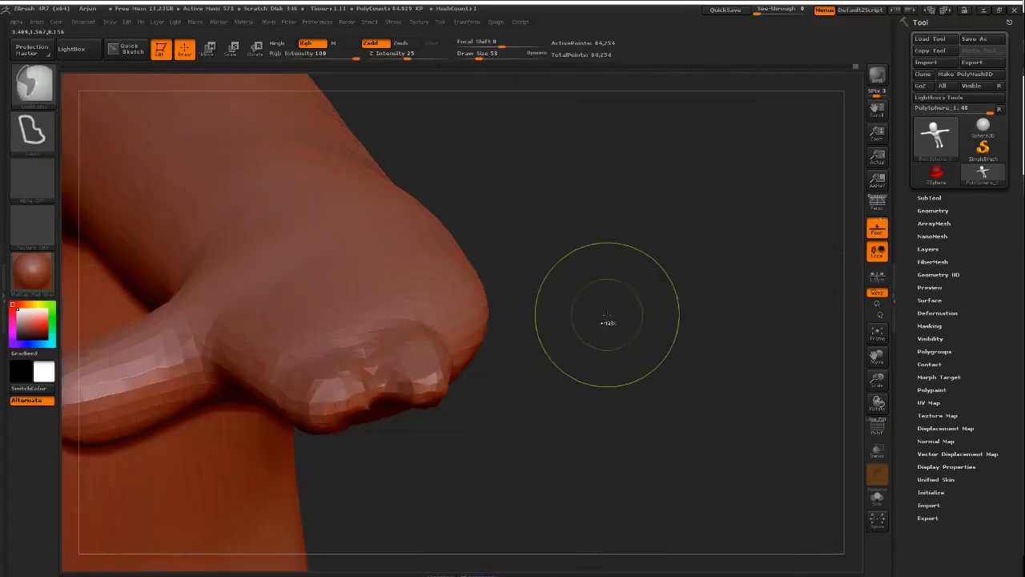
{"action": "right_click_drag", "start_coordinate": [607, 314], "coordinate": [510, 350], "text": "ctrl"}
{"action": "left_click_drag", "start_coordinate": [468, 399], "coordinate": [462, 284], "text": "alt"}
{"action": "mouse_move", "coordinate": [502, 351]}
{"action": "left_mouse_down"}
{"action": "mouse_move", "coordinate": [508, 398]}
{"action": "mouse_move", "coordinate": [584, 387]}
{"action": "left_mouse_up"}
{"action": "right_click_drag", "start_coordinate": [585, 387], "coordinate": [424, 361], "text": "ctrl"}
{"action": "left_click_drag", "start_coordinate": [521, 445], "coordinate": [552, 293], "text": "alt"}
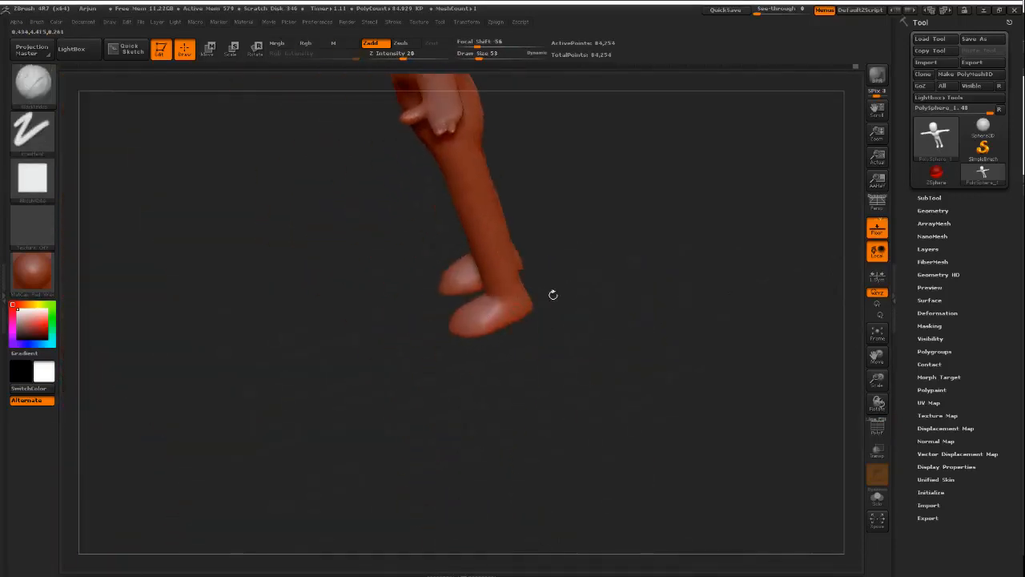
{"action": "left_click_drag", "start_coordinate": [505, 331], "coordinate": [584, 283], "text": "ctrl"}
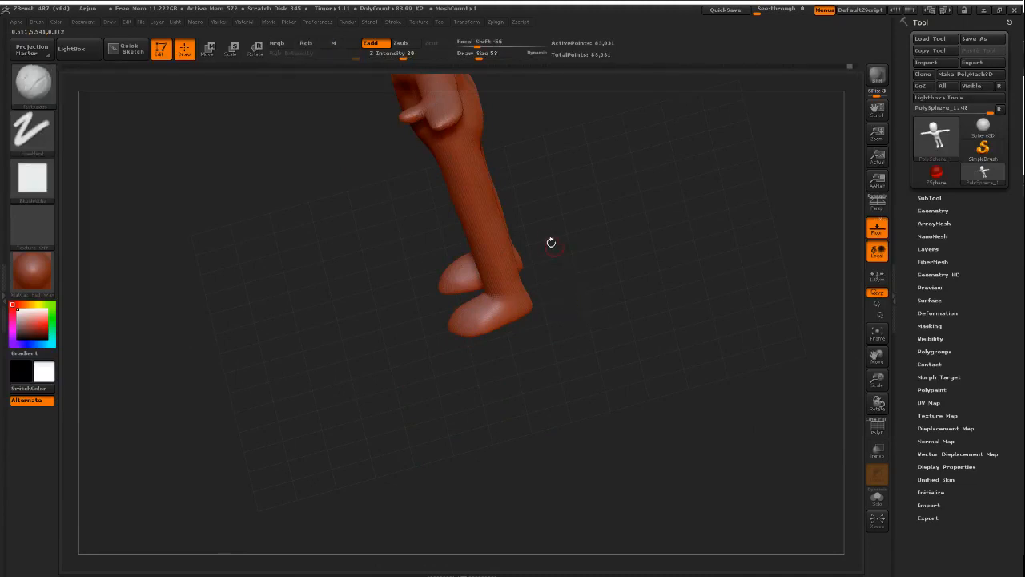
- Smooth the surface of the legs between the hips and the feet
{"action": "left_click_drag", "start_coordinate": [551, 238], "coordinate": [549, 351], "text": "alt"}
{"action": "right_click_drag", "start_coordinate": [515, 322], "coordinate": [603, 297], "text": "ctrl"}
{"action": "mouse_move", "coordinate": [560, 283]}
{"action": "left_mouse_down"}
{"action": "mouse_move", "coordinate": [506, 293]}
{"action": "mouse_move", "coordinate": [473, 427]}
{"action": "mouse_move", "coordinate": [533, 428]}
{"action": "left_mouse_up"}
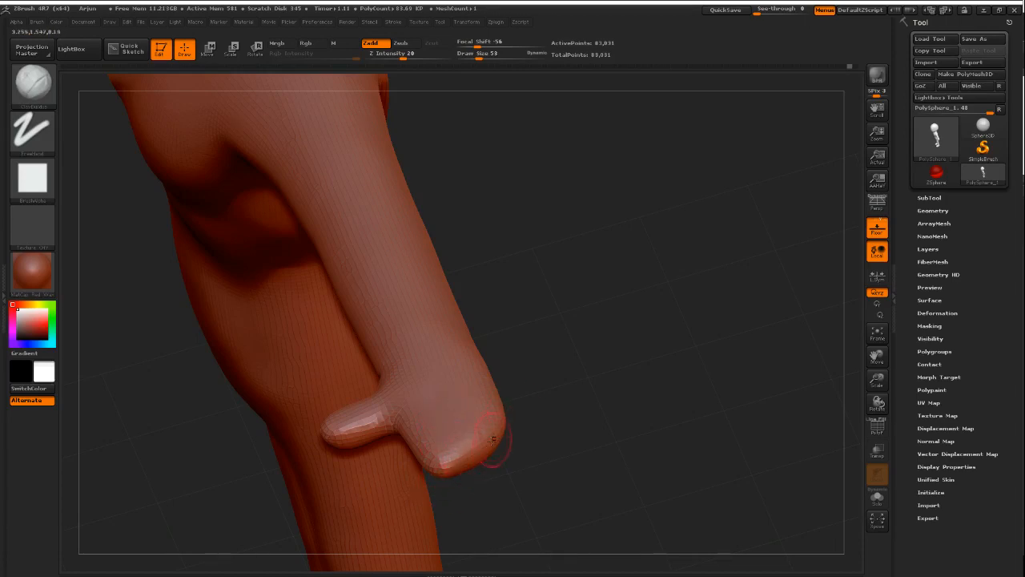
{"action": "right_click_drag", "start_coordinate": [508, 418], "coordinate": [509, 389]}
{"action": "right_click_drag", "start_coordinate": [510, 389], "coordinate": [521, 345], "text": "ctrl"}
{"action": "right_click_drag", "start_coordinate": [521, 344], "coordinate": [541, 315]}
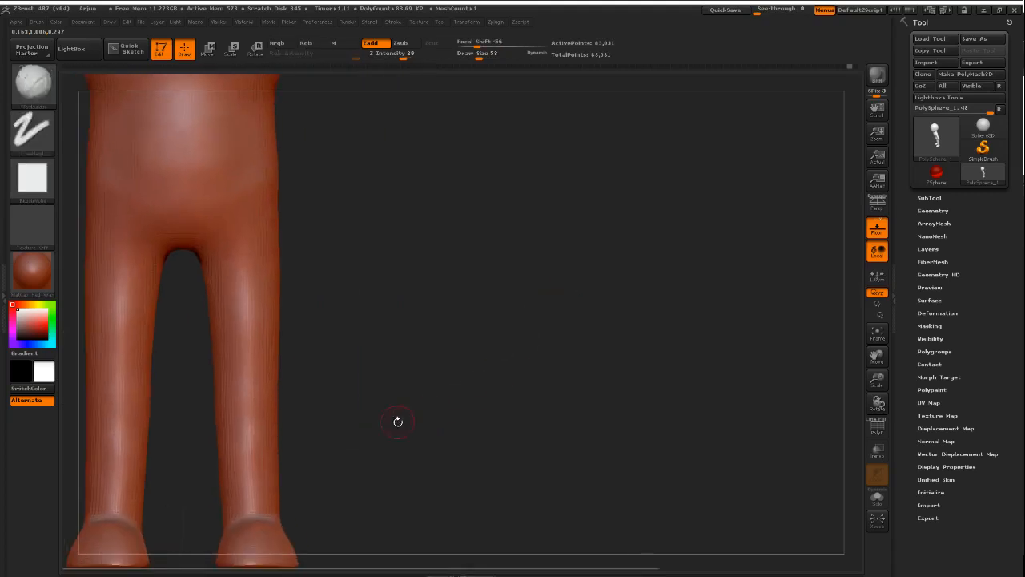
{"action": "right_click_drag", "start_coordinate": [398, 421], "coordinate": [570, 352], "text": "alt"}
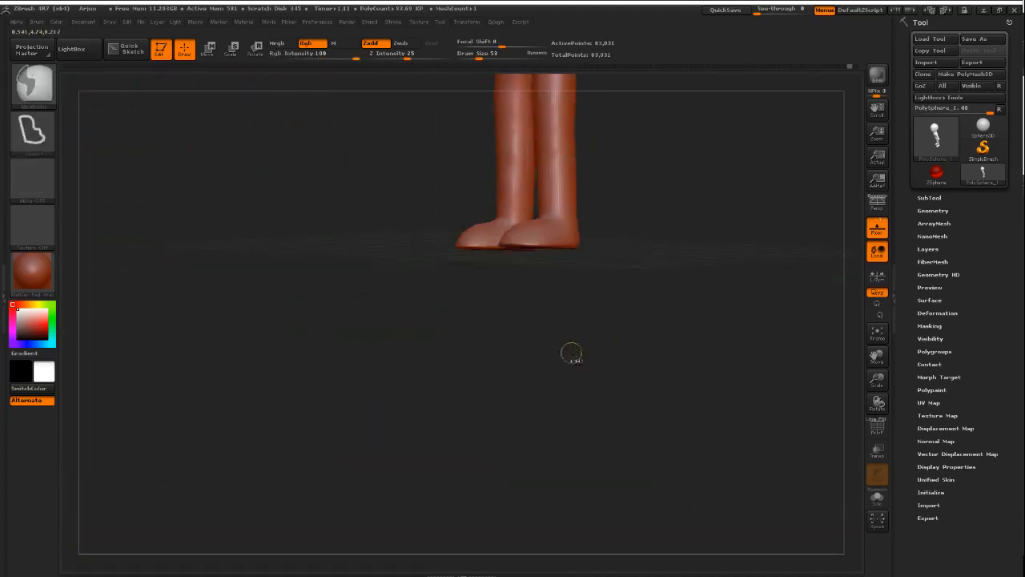
{"action": "right_click_drag", "start_coordinate": [587, 276], "coordinate": [591, 355]}
{"action": "mouse_move", "coordinate": [467, 316]}
{"action": "right_mouse_down", "text": "ctrl"}
{"action": "mouse_move", "coordinate": [529, 321]}
{"action": "mouse_move", "coordinate": [529, 301]}
{"action": "right_mouse_up", "text": "ctrl"}
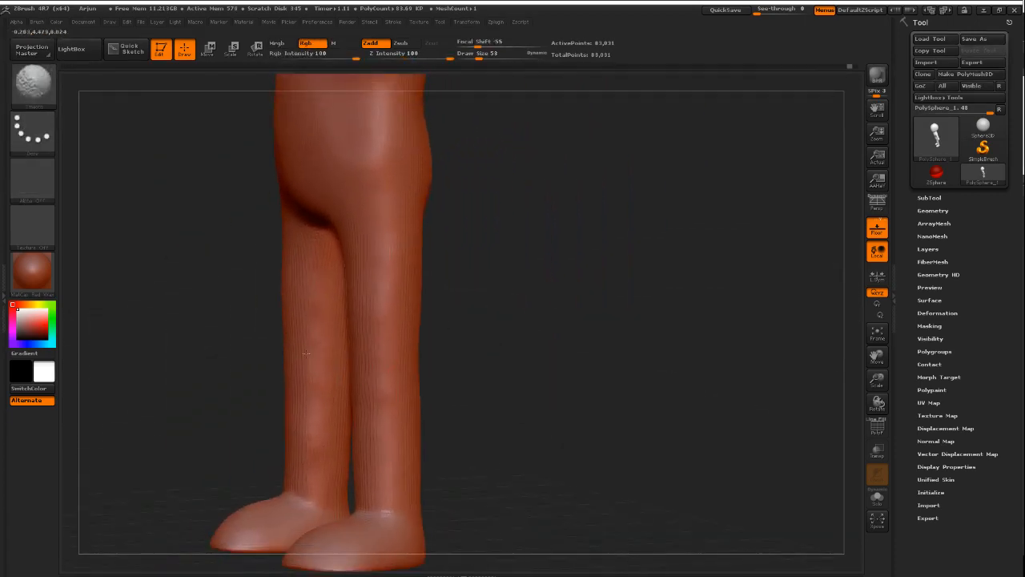
{"action": "mouse_move", "coordinate": [362, 358]}
{"action": "right_mouse_down"}
{"action": "mouse_move", "coordinate": [522, 362]}
{"action": "mouse_move", "coordinate": [511, 418]}
{"action": "right_mouse_up"}
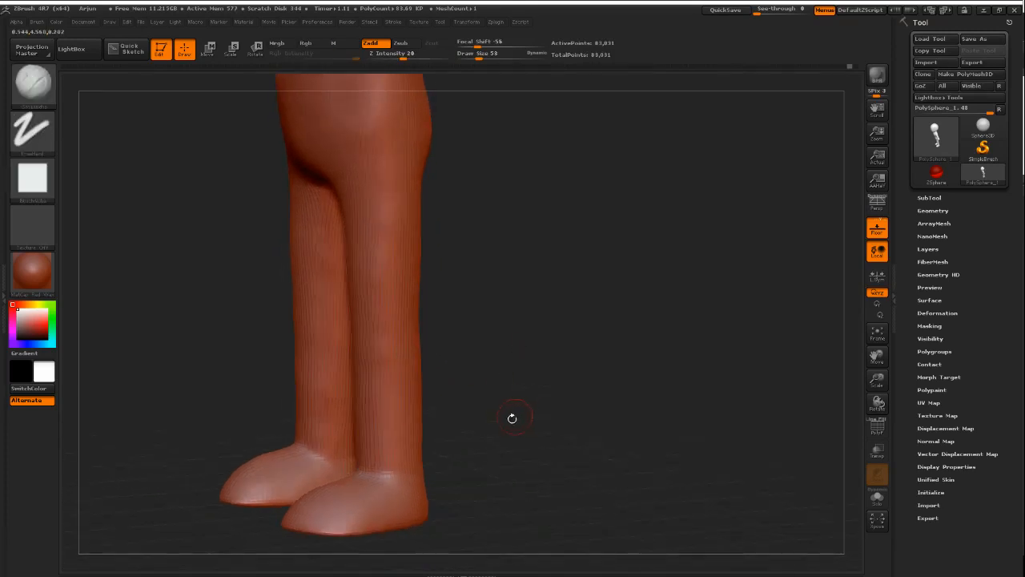
- Switch to Photos and zoom in on the arjuna.png character development sheet to study the reference
{"action": "key", "text": "alt+Tab"}
{"action": "key", "text": "alt+Tab"}
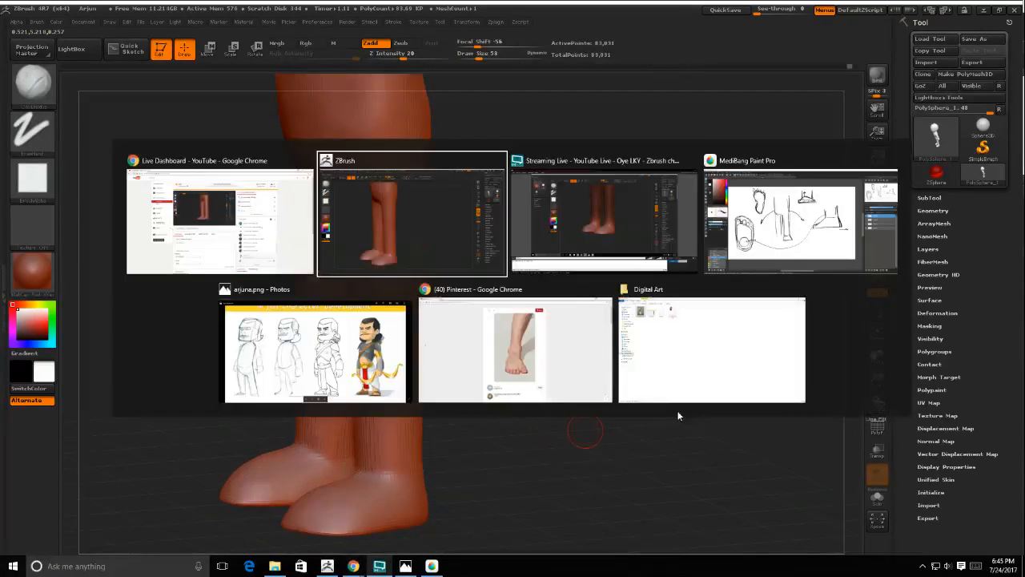
{"action": "key", "text": "alt+Tab"}
{"action": "key", "text": "alt+Tab"}
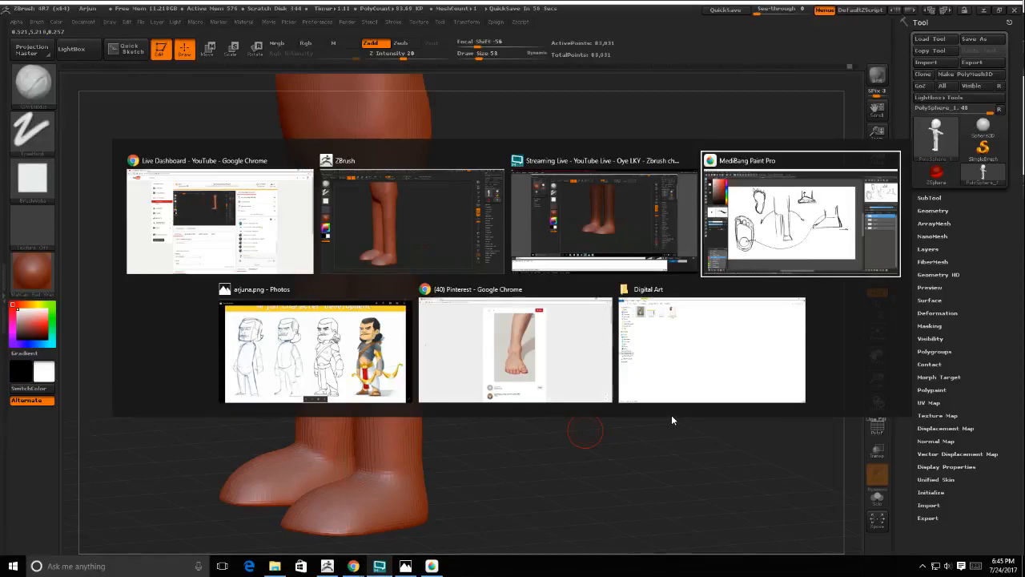
{"action": "key", "text": "alt+Tab"}
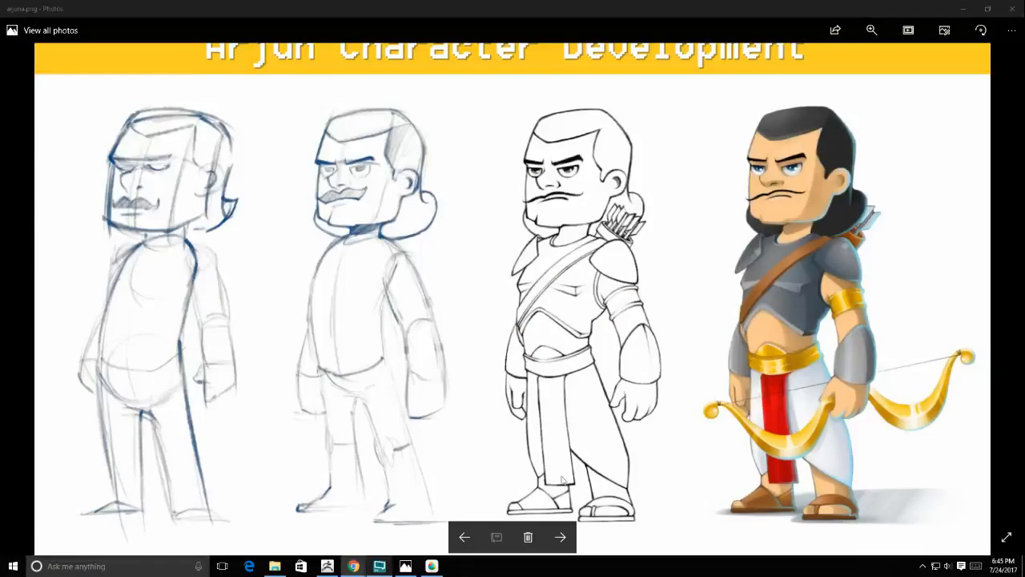
{"action": "key", "text": "alt+Tab"}
{"action": "key", "text": "alt+Tab"}
{"action": "key", "text": "alt+Tab"}
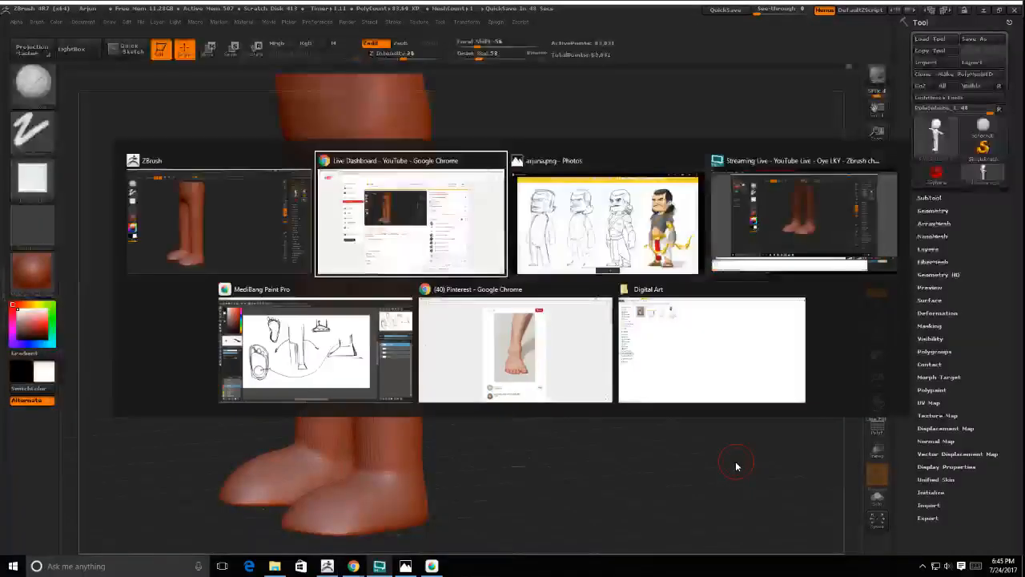
{"action": "key", "text": "alt+Tab"}
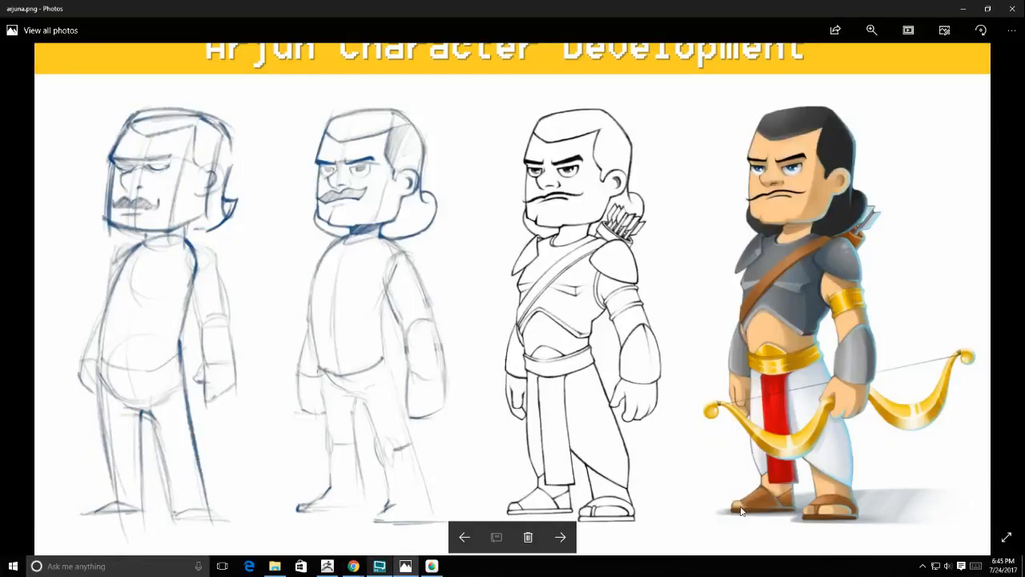
{"action": "scroll", "coordinate": [773, 495], "scroll_direction": "up", "scroll_amount": 5}
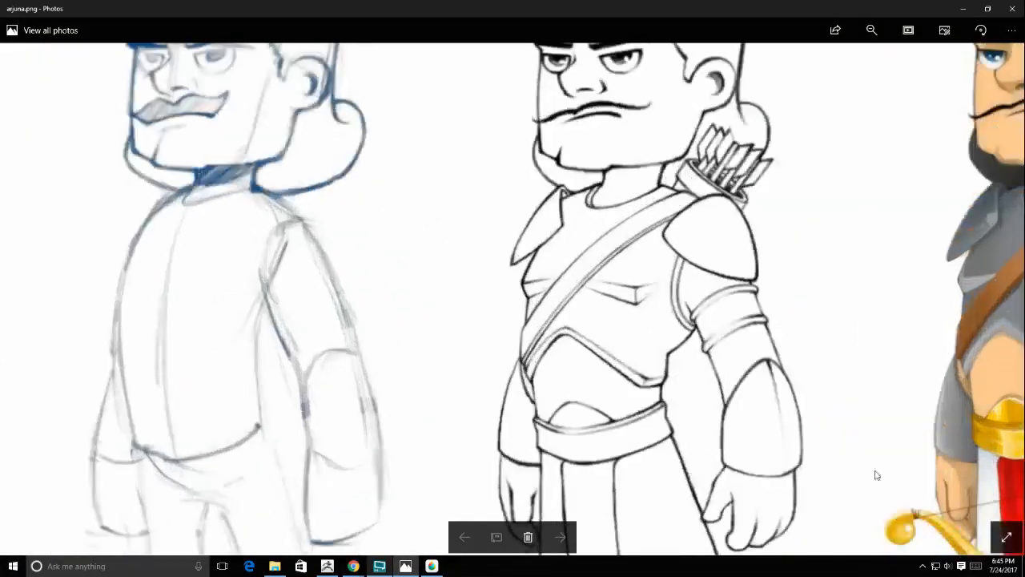
- Study the legs and sandalled feet in the arjuna.png reference, return to ZBrush and examine the sculpted feet
{"action": "left_click_drag", "start_coordinate": [857, 437], "coordinate": [530, 208]}
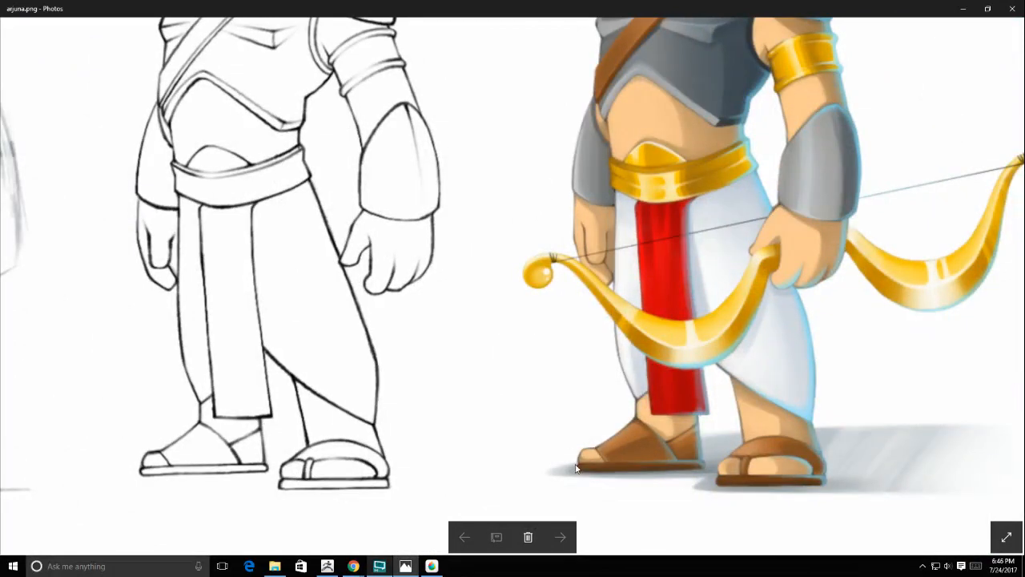
{"action": "key", "text": "alt+Tab"}
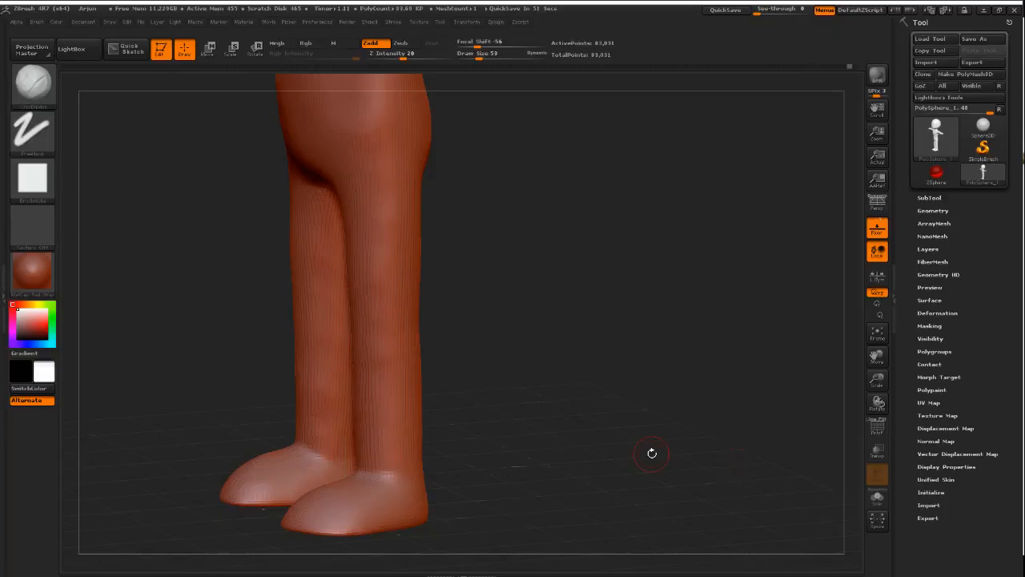
{"action": "left_click_drag", "start_coordinate": [502, 457], "coordinate": [609, 302]}
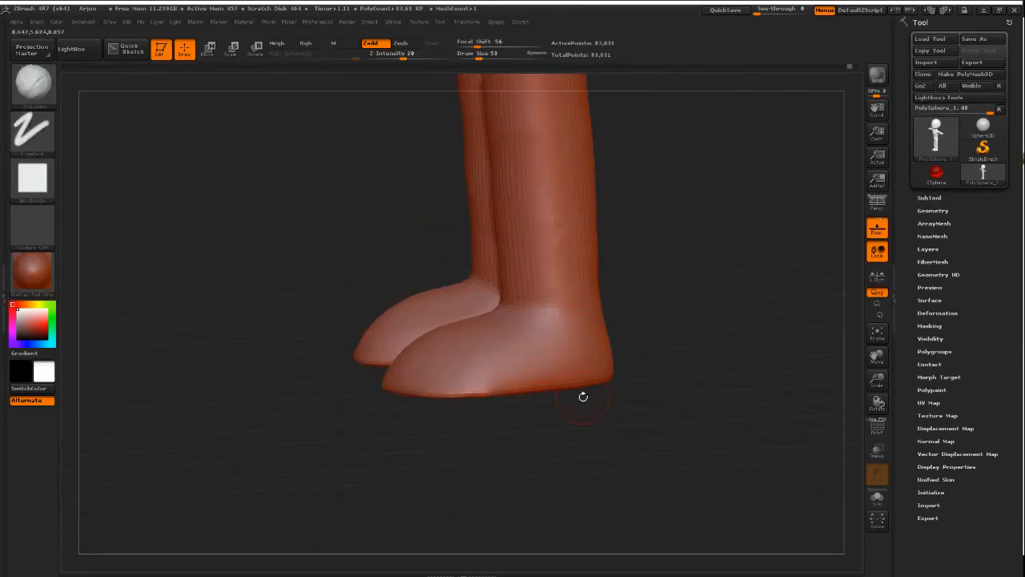
{"action": "mouse_move", "coordinate": [649, 390]}
{"action": "left_mouse_down"}
{"action": "mouse_move", "coordinate": [698, 377]}
{"action": "mouse_move", "coordinate": [614, 408]}
{"action": "mouse_move", "coordinate": [626, 429]}
{"action": "left_mouse_up"}
- Build up clay on the upper surface of both feet with a brush size of about 125 and smooth the strokes
{"action": "mouse_move", "coordinate": [625, 429]}
{"action": "right_mouse_down", "text": "ctrl"}
{"action": "mouse_move", "coordinate": [724, 465]}
{"action": "mouse_move", "coordinate": [638, 382]}
{"action": "mouse_move", "coordinate": [620, 435]}
{"action": "right_mouse_up", "text": "ctrl"}
{"action": "key", "text": "bracketright"}
{"action": "key", "text": "bracketright"}
{"action": "key", "text": "bracketright"}
{"action": "key", "text": "bracketright"}
{"action": "mouse_move", "coordinate": [469, 329]}
{"action": "left_mouse_down"}
{"action": "mouse_move", "coordinate": [512, 312]}
{"action": "mouse_move", "coordinate": [480, 353]}
{"action": "mouse_move", "coordinate": [515, 382]}
{"action": "mouse_move", "coordinate": [495, 407]}
{"action": "mouse_move", "coordinate": [498, 308]}
{"action": "mouse_move", "coordinate": [503, 358]}
{"action": "left_mouse_up"}
{"action": "mouse_move", "coordinate": [547, 340]}
{"action": "right_mouse_down"}
{"action": "mouse_move", "coordinate": [417, 320]}
{"action": "mouse_move", "coordinate": [553, 332]}
{"action": "right_mouse_up"}
{"action": "left_click_drag", "start_coordinate": [546, 341], "coordinate": [552, 388]}
{"action": "left_click_drag", "start_coordinate": [575, 307], "coordinate": [549, 338], "text": "shift"}
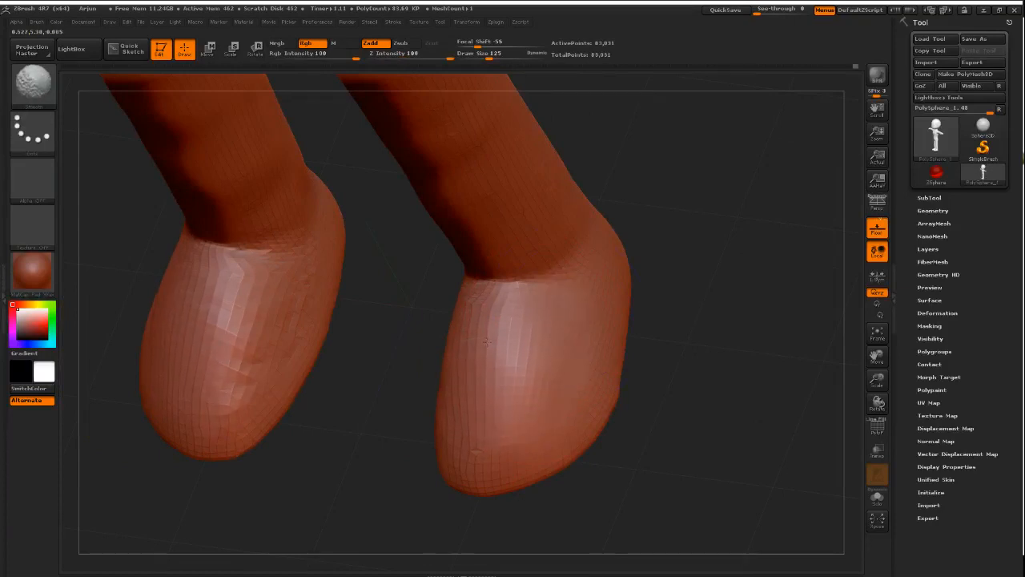
{"action": "left_click_drag", "start_coordinate": [486, 342], "coordinate": [513, 360], "text": "shift"}
- Compare the sculpted feet with the sandalled feet in the Photos reference, switching back and forth between Photos and ZBrush
{"action": "mouse_move", "coordinate": [553, 373]}
{"action": "right_mouse_down"}
{"action": "mouse_move", "coordinate": [659, 334]}
{"action": "mouse_move", "coordinate": [655, 316]}
{"action": "mouse_move", "coordinate": [631, 354]}
{"action": "mouse_move", "coordinate": [681, 345]}
{"action": "mouse_move", "coordinate": [672, 376]}
{"action": "right_mouse_up"}
{"action": "key", "text": "alt+Tab"}
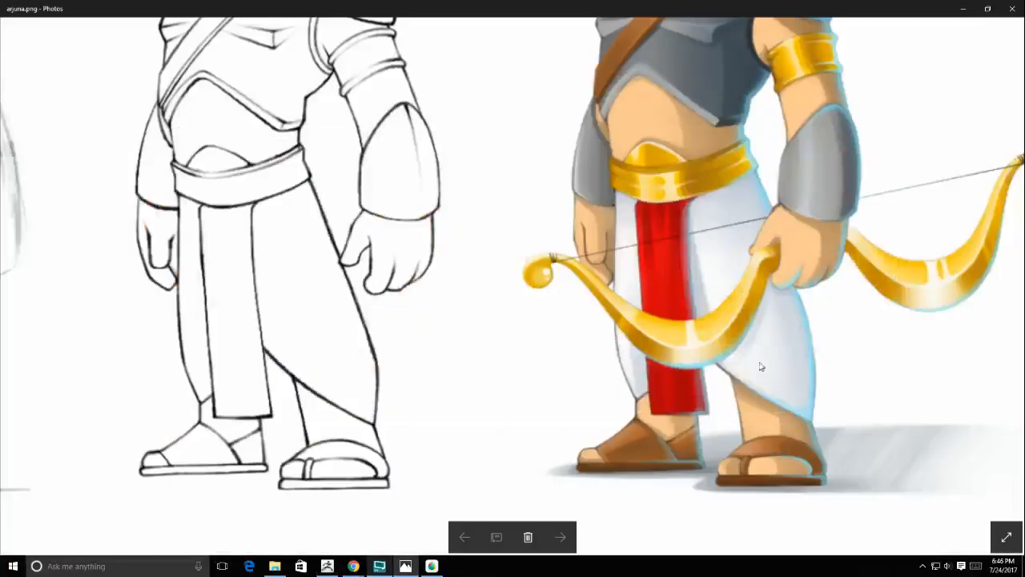
{"action": "key", "text": "alt+Tab"}
{"action": "key", "text": "alt+Tab"}
{"action": "key", "text": "alt+Tab"}
{"action": "right_click_drag", "start_coordinate": [696, 376], "coordinate": [486, 393]}
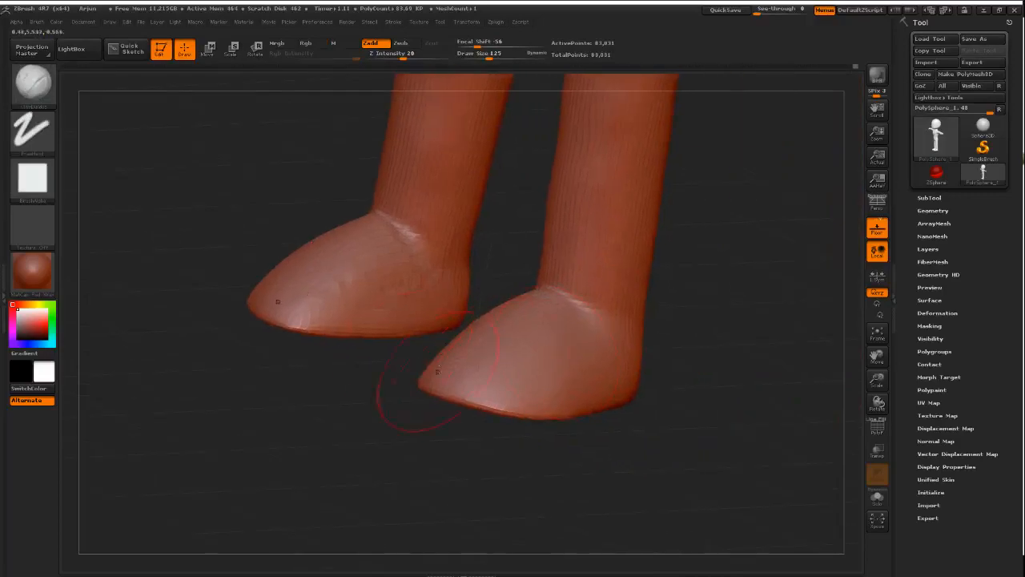
{"action": "key", "text": "alt+Tab"}
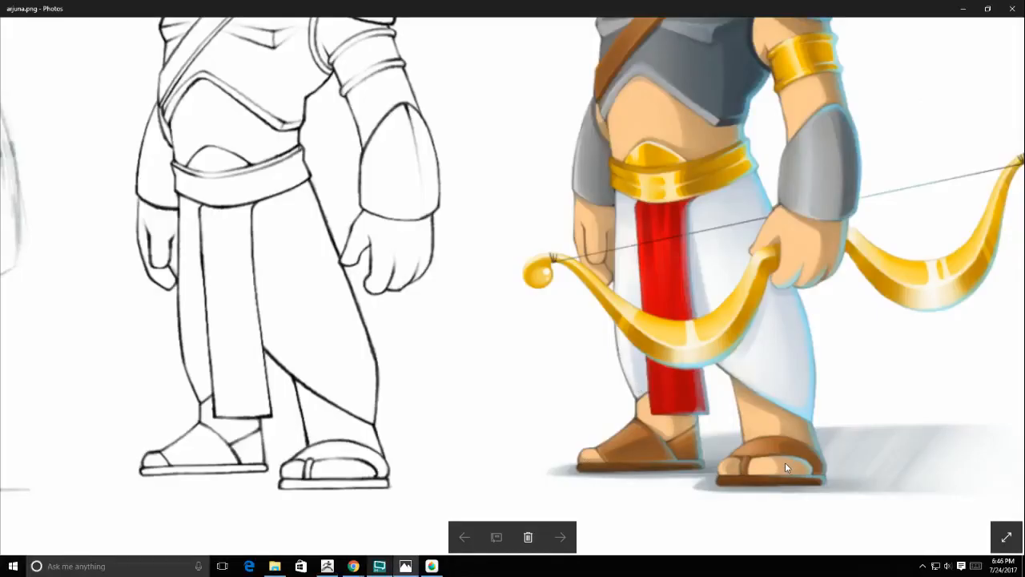
{"action": "key", "text": "alt+Tab"}
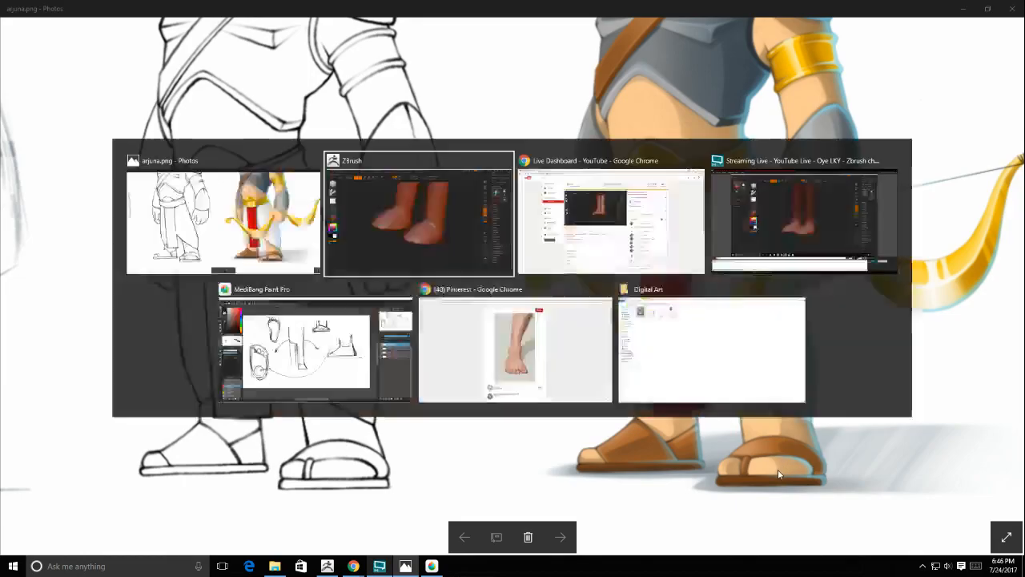
{"action": "right_click_drag", "start_coordinate": [725, 440], "coordinate": [645, 424]}
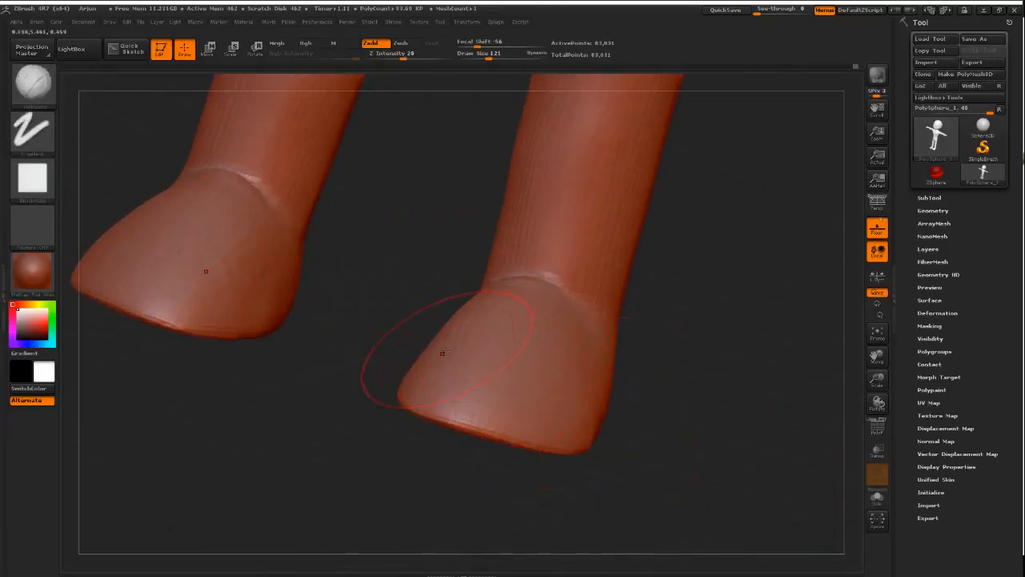
- Reduce the brush size to 65, build up the front edge of the feet across the toe area, and smooth it
{"action": "key", "text": "bracketleft"}
{"action": "left_click_drag", "start_coordinate": [413, 392], "coordinate": [516, 429]}
{"action": "key", "text": "ctrl+z"}
{"action": "left_click_drag", "start_coordinate": [439, 408], "coordinate": [486, 421]}
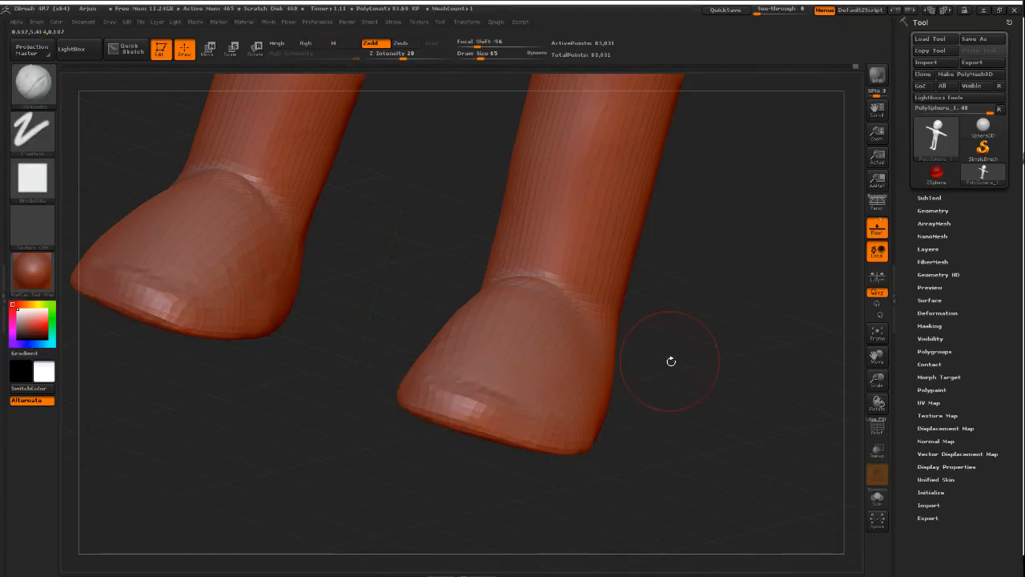
{"action": "mouse_move", "coordinate": [671, 361]}
{"action": "left_mouse_down"}
{"action": "mouse_move", "coordinate": [670, 339]}
{"action": "mouse_move", "coordinate": [618, 373]}
{"action": "mouse_move", "coordinate": [634, 374]}
{"action": "left_mouse_up"}
{"action": "left_click_drag", "start_coordinate": [495, 396], "coordinate": [392, 394]}
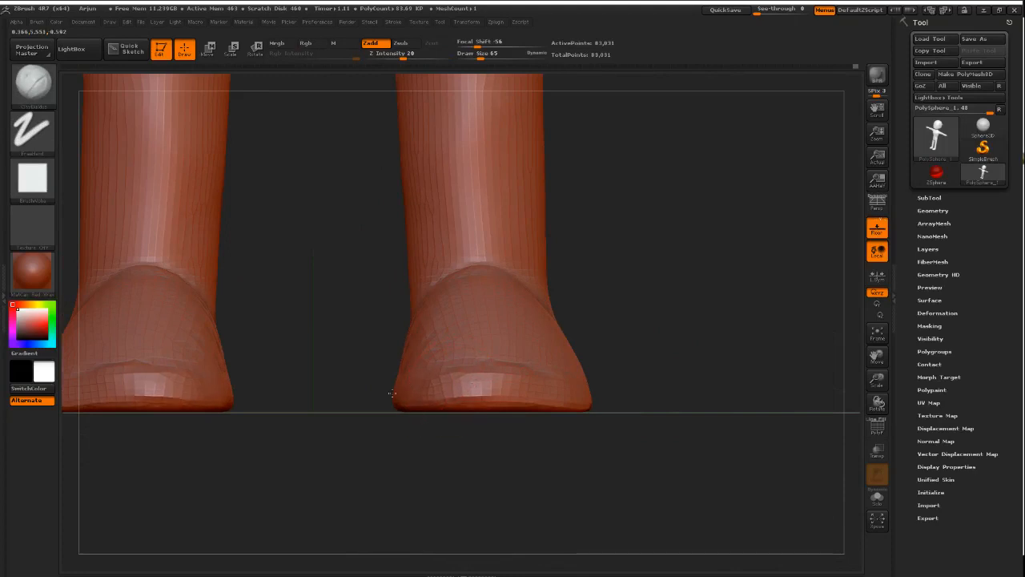
{"action": "left_click_drag", "start_coordinate": [590, 412], "coordinate": [506, 387]}
{"action": "mouse_move", "coordinate": [574, 384]}
{"action": "left_mouse_down"}
{"action": "mouse_move", "coordinate": [490, 389]}
{"action": "mouse_move", "coordinate": [596, 387]}
{"action": "mouse_move", "coordinate": [563, 409]}
{"action": "left_mouse_up"}
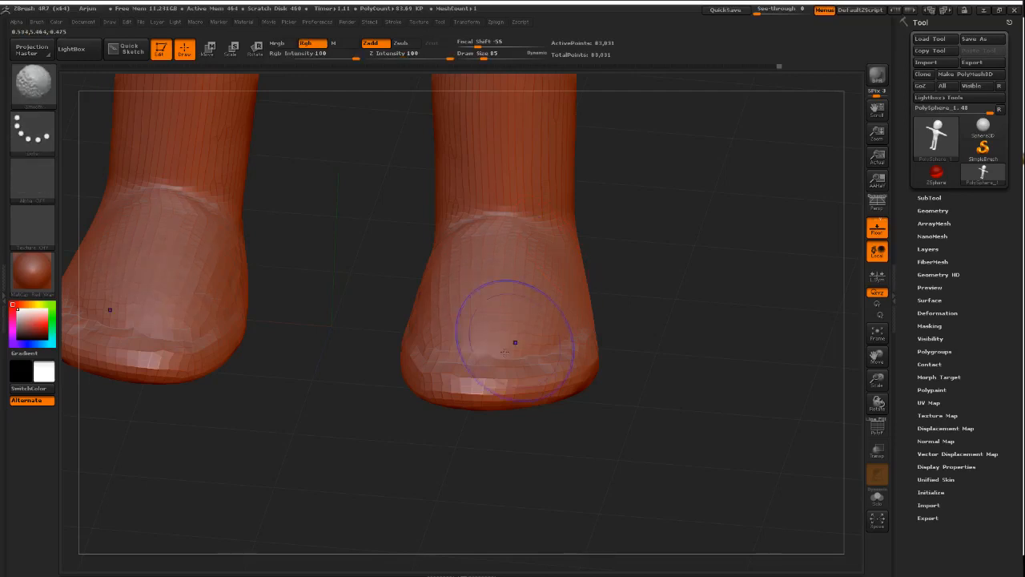
{"action": "left_click_drag", "start_coordinate": [383, 344], "coordinate": [389, 343], "text": "shift"}
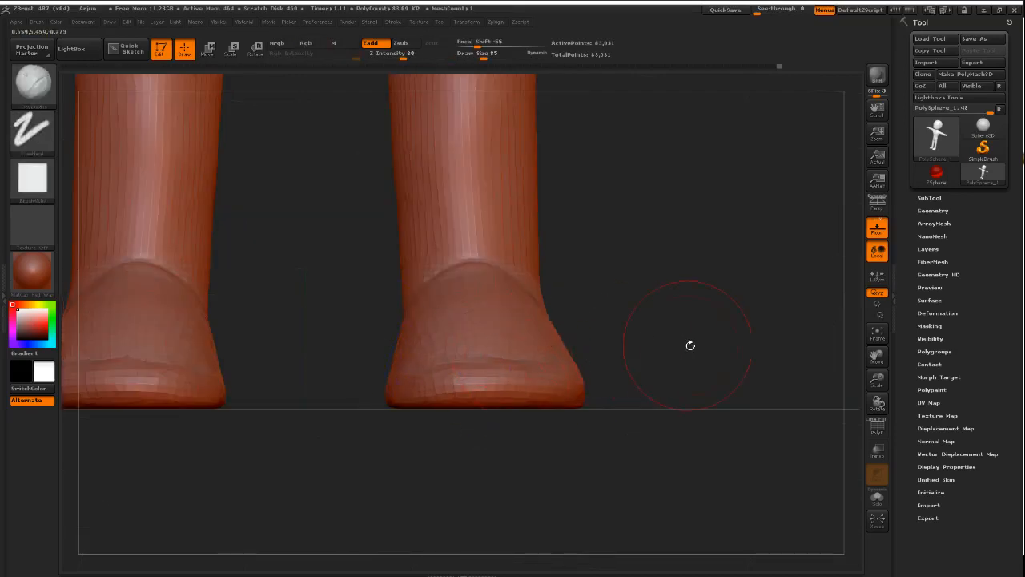
- Add clay over the forefoot and smooth the top and sides of the feet up to the ankle crease
{"action": "mouse_move", "coordinate": [689, 346]}
{"action": "left_mouse_down"}
{"action": "mouse_move", "coordinate": [615, 328]}
{"action": "mouse_move", "coordinate": [620, 354]}
{"action": "mouse_move", "coordinate": [542, 355]}
{"action": "mouse_move", "coordinate": [542, 408]}
{"action": "mouse_move", "coordinate": [367, 321]}
{"action": "left_mouse_up"}
{"action": "left_click_drag", "start_coordinate": [458, 346], "coordinate": [404, 371]}
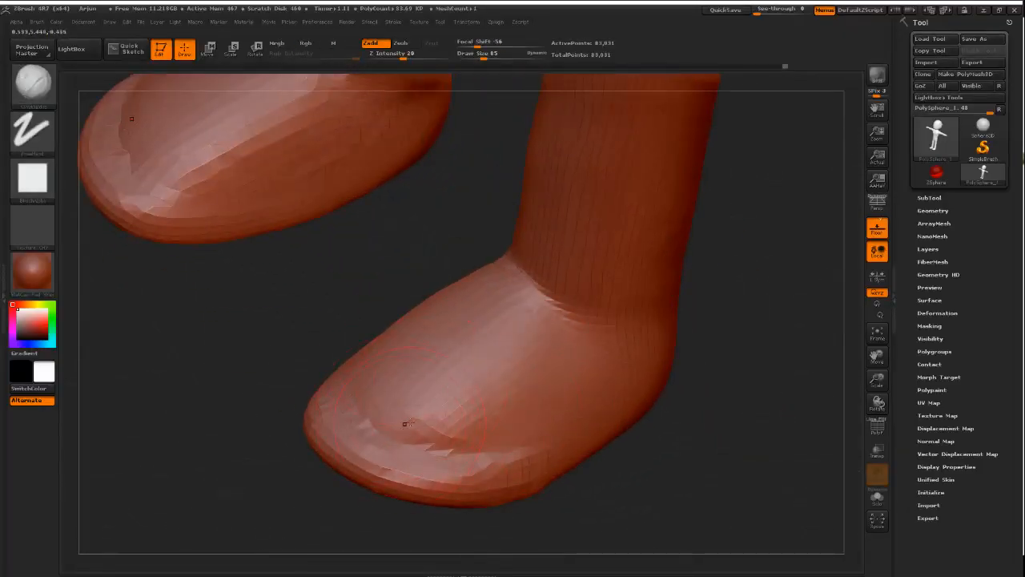
{"action": "mouse_move", "coordinate": [396, 374]}
{"action": "left_mouse_down", "text": "shift"}
{"action": "mouse_move", "coordinate": [388, 423]}
{"action": "mouse_move", "coordinate": [454, 432]}
{"action": "mouse_move", "coordinate": [396, 365]}
{"action": "left_mouse_up", "text": "shift"}
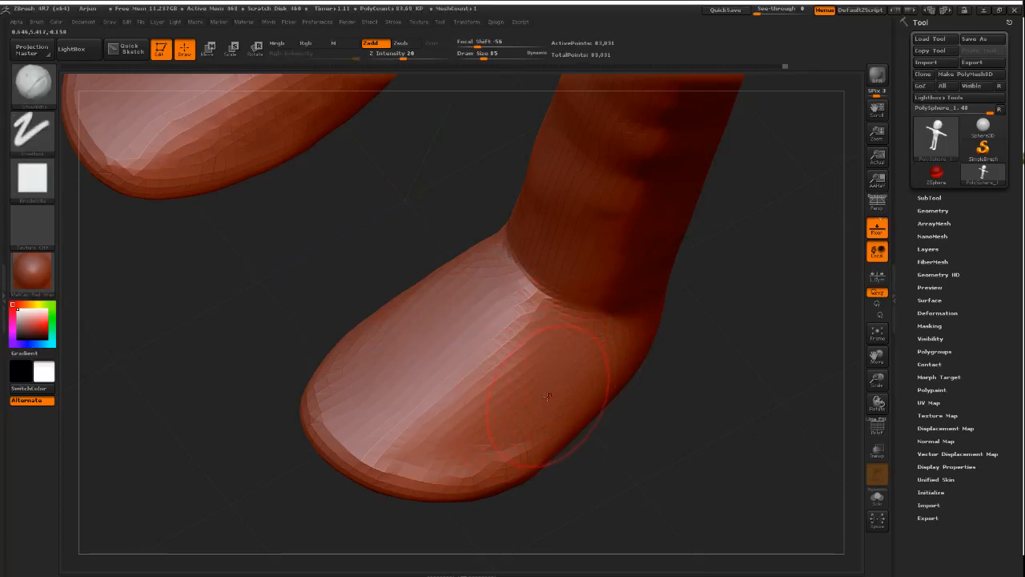
{"action": "mouse_move", "coordinate": [550, 393]}
{"action": "right_mouse_down", "text": "ctrl"}
{"action": "mouse_move", "coordinate": [562, 388]}
{"action": "mouse_move", "coordinate": [587, 324]}
{"action": "right_mouse_up", "text": "ctrl"}
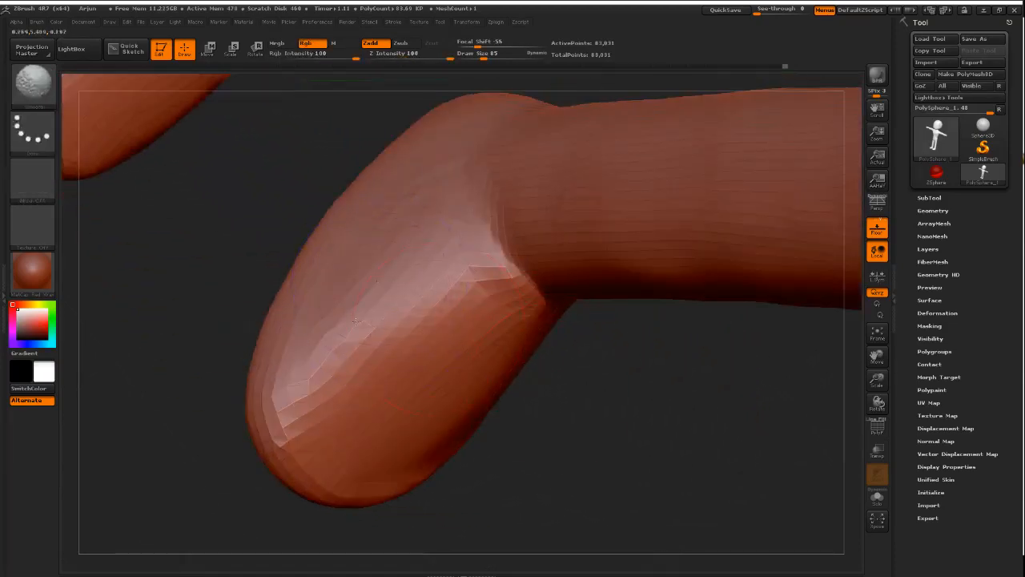
{"action": "left_click_drag", "start_coordinate": [349, 323], "coordinate": [405, 349], "text": "shift"}
{"action": "mouse_move", "coordinate": [502, 288]}
{"action": "left_mouse_down", "text": "shift"}
{"action": "mouse_move", "coordinate": [506, 273]}
{"action": "mouse_move", "coordinate": [524, 311]}
{"action": "left_mouse_up", "text": "shift"}
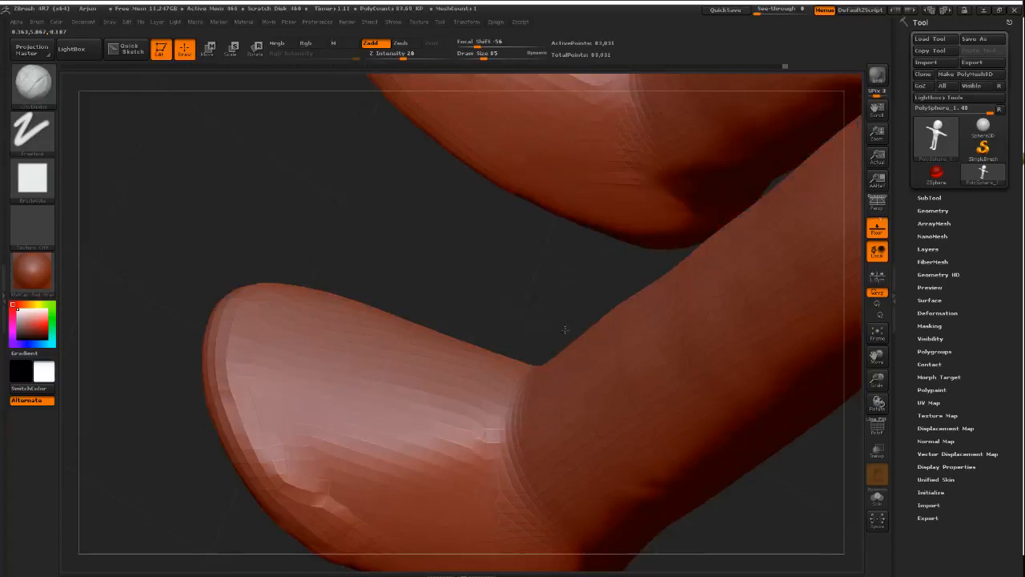
{"action": "left_click_drag", "start_coordinate": [564, 330], "coordinate": [663, 275]}
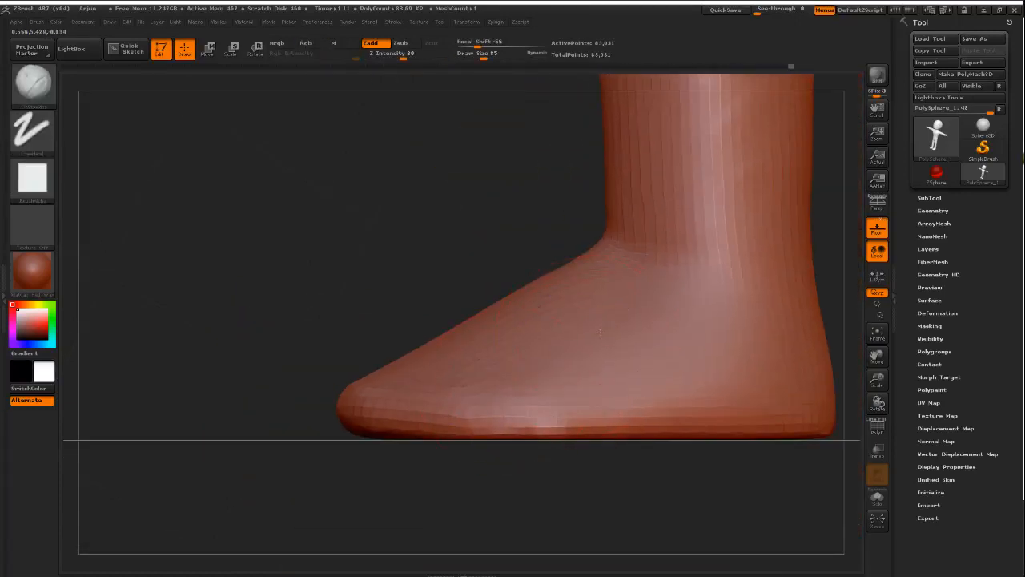
- Examine the shape of the feet, ankles and lower legs from the side, front and above, checking the reference
{"action": "mouse_move", "coordinate": [446, 373]}
{"action": "left_mouse_down"}
{"action": "mouse_move", "coordinate": [662, 336]}
{"action": "mouse_move", "coordinate": [668, 370]}
{"action": "left_mouse_up"}
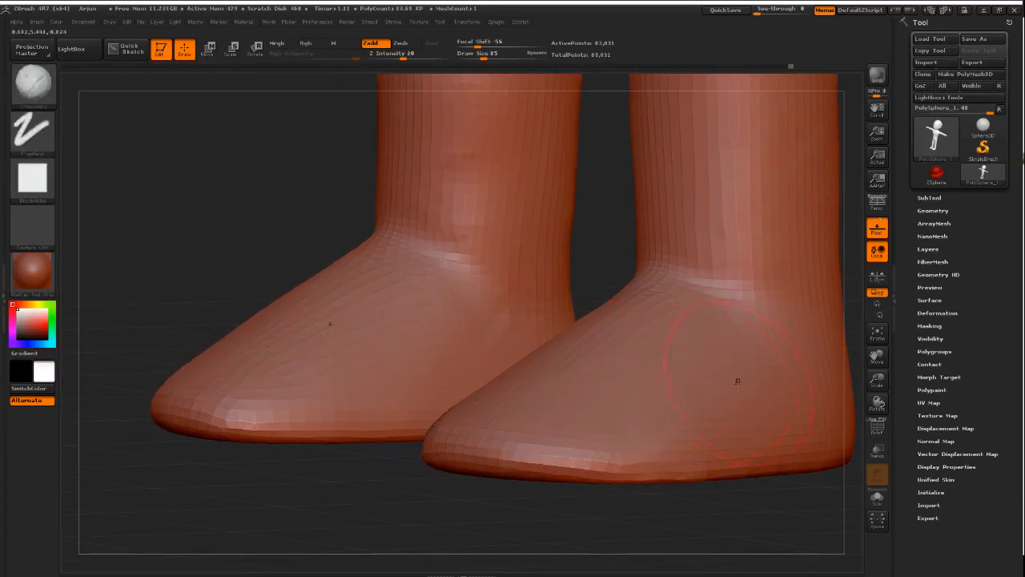
{"action": "key", "text": "alt+Tab"}
{"action": "key", "text": "alt+Tab"}
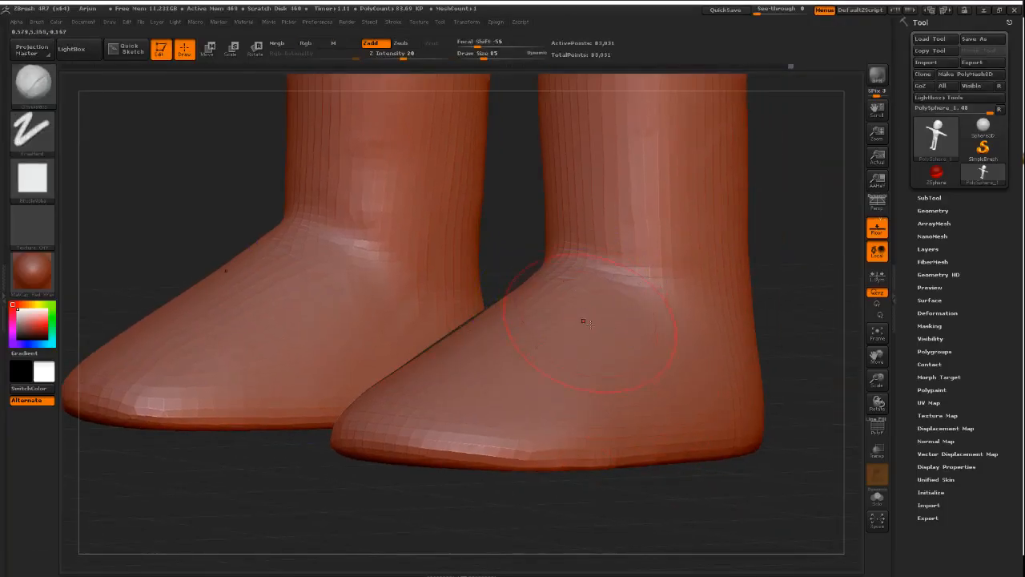
{"action": "left_click_drag", "start_coordinate": [579, 321], "coordinate": [580, 318]}
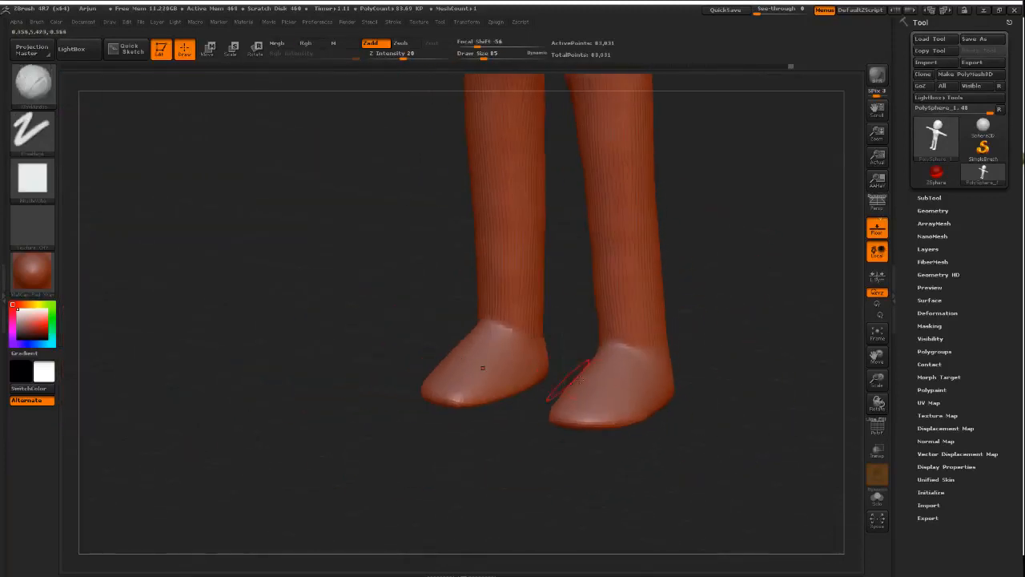
{"action": "mouse_move", "coordinate": [481, 366]}
{"action": "left_mouse_down"}
{"action": "mouse_move", "coordinate": [658, 386]}
{"action": "mouse_move", "coordinate": [689, 331]}
{"action": "mouse_move", "coordinate": [698, 358]}
{"action": "left_mouse_up"}
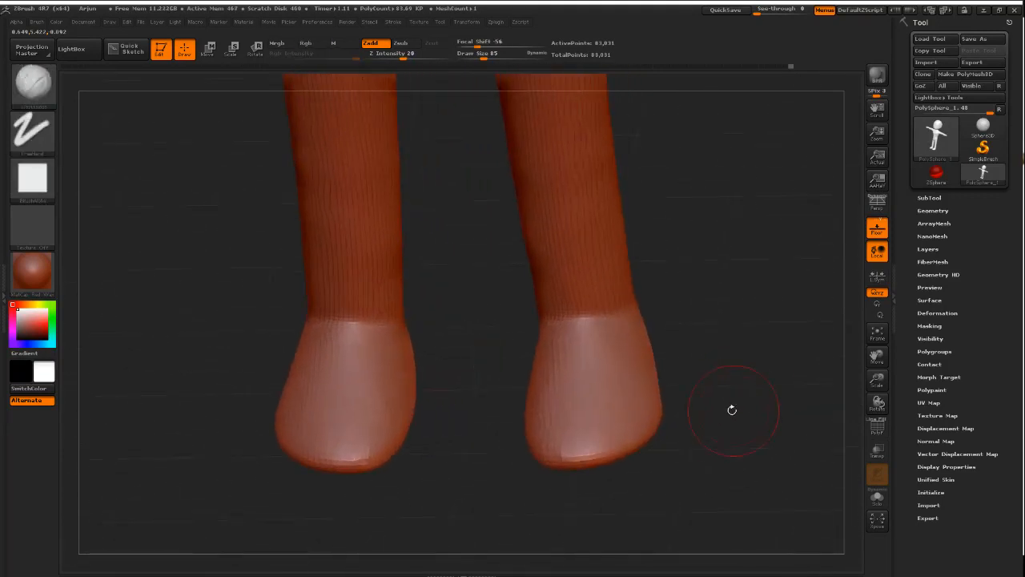
{"action": "left_click_drag", "start_coordinate": [728, 408], "coordinate": [696, 420]}
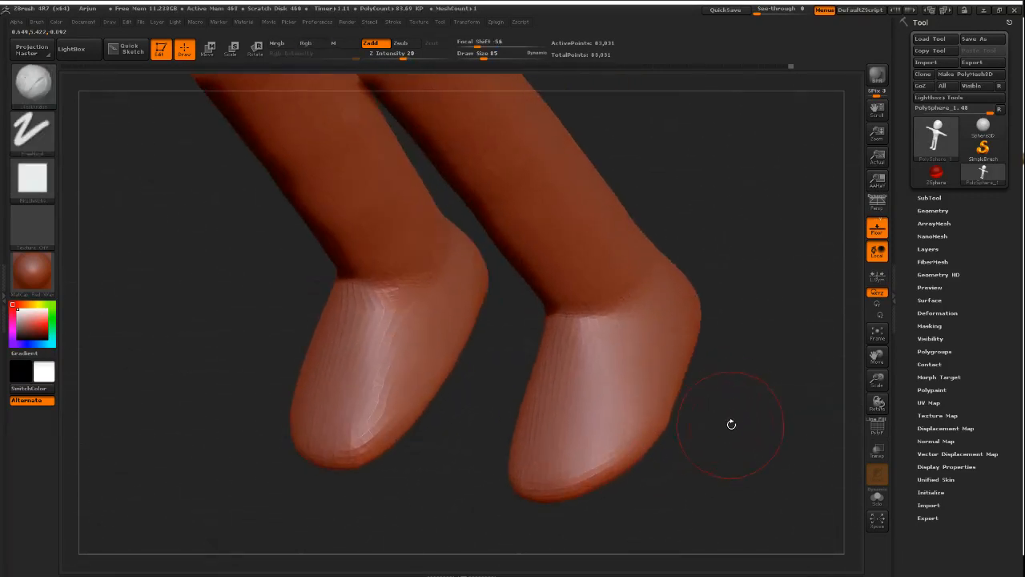
{"action": "mouse_move", "coordinate": [727, 423]}
{"action": "left_mouse_down"}
{"action": "mouse_move", "coordinate": [727, 446]}
{"action": "mouse_move", "coordinate": [695, 442]}
{"action": "mouse_move", "coordinate": [684, 221]}
{"action": "mouse_move", "coordinate": [688, 359]}
{"action": "left_mouse_up"}
{"action": "left_click_drag", "start_coordinate": [694, 322], "coordinate": [623, 437]}
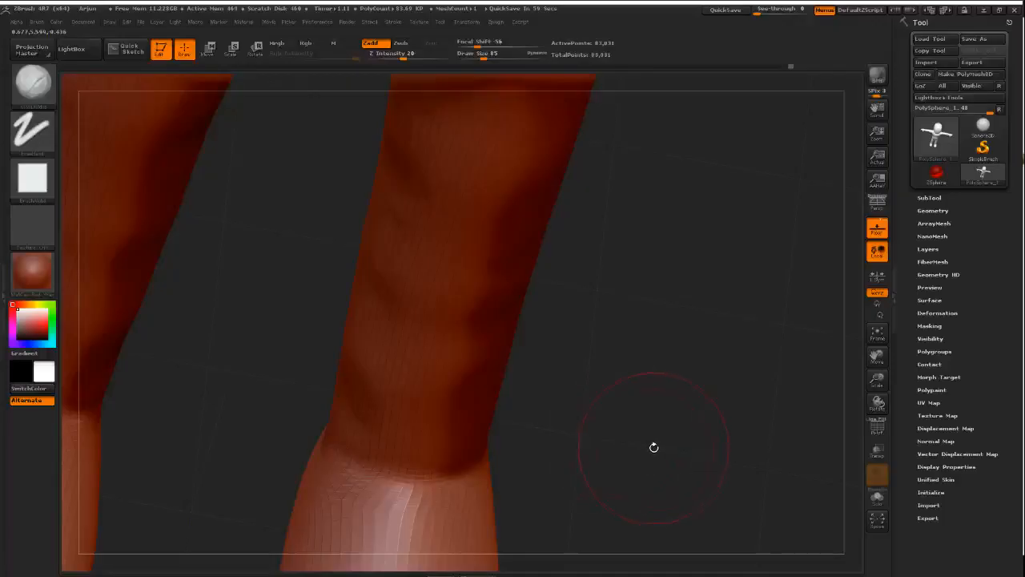
{"action": "mouse_move", "coordinate": [654, 447]}
{"action": "left_mouse_down"}
{"action": "mouse_move", "coordinate": [600, 372]}
{"action": "mouse_move", "coordinate": [589, 388]}
{"action": "left_mouse_up"}
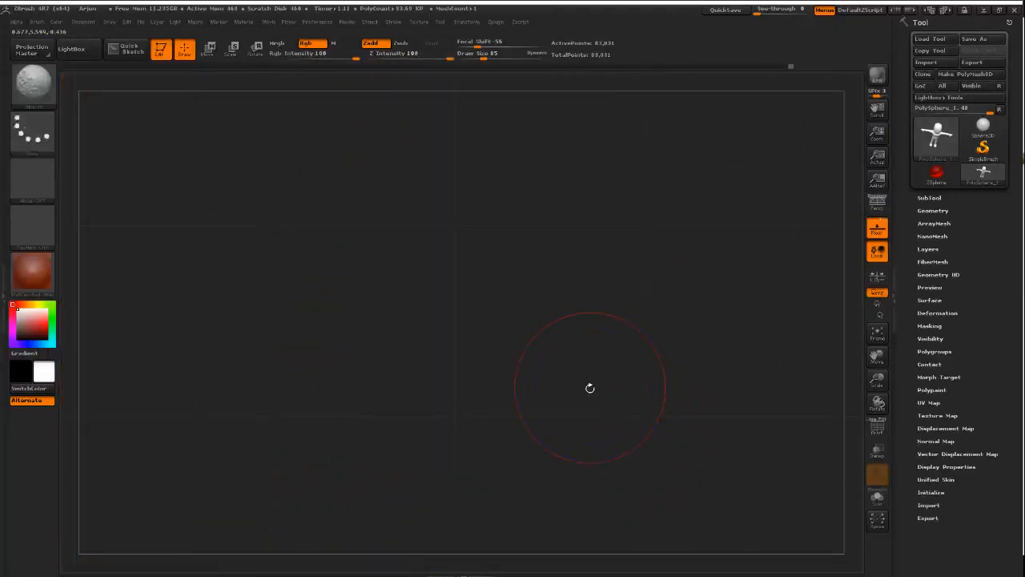
{"action": "mouse_move", "coordinate": [547, 337]}
{"action": "left_mouse_down", "text": "alt"}
{"action": "mouse_move", "coordinate": [525, 487]}
{"action": "mouse_move", "coordinate": [483, 404]}
{"action": "mouse_move", "coordinate": [558, 418]}
{"action": "left_mouse_up", "text": "alt"}
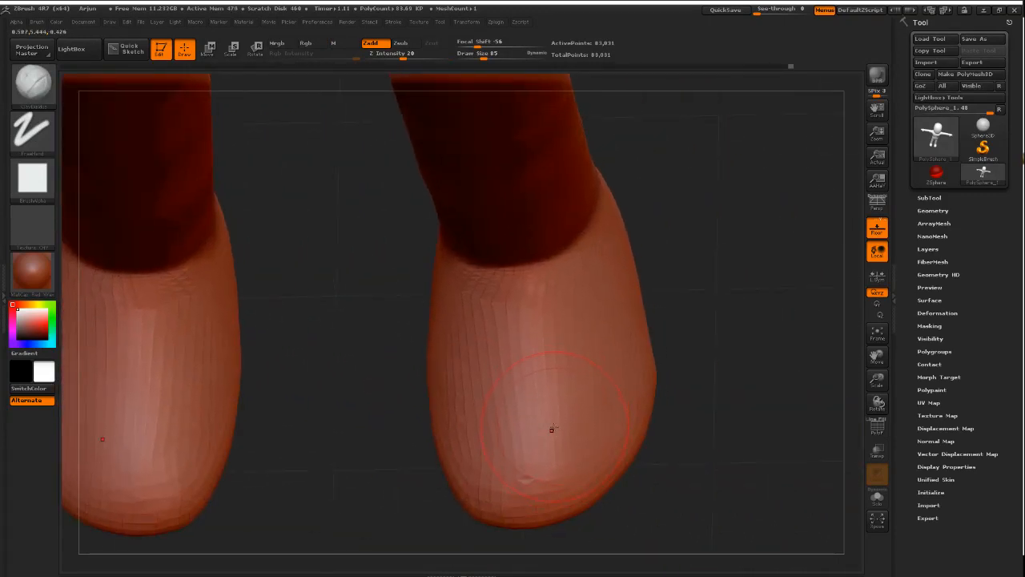
- Select the Dam_Standard sculpting brush
{"action": "key", "text": "b"}
{"action": "key", "text": "d"}
{"action": "key", "text": "s"}
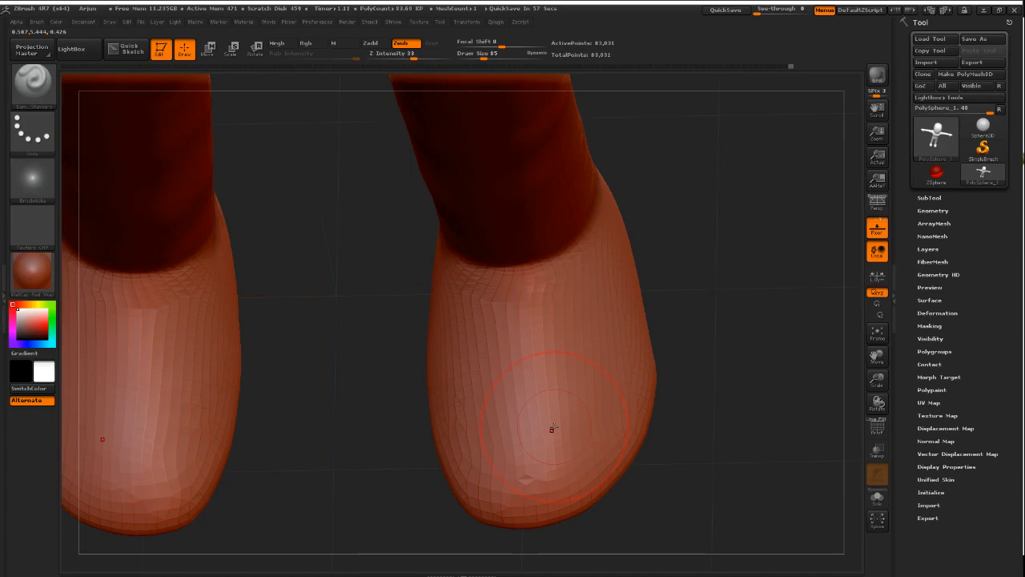
{"action": "key", "text": "b"}
{"action": "key", "text": "d"}
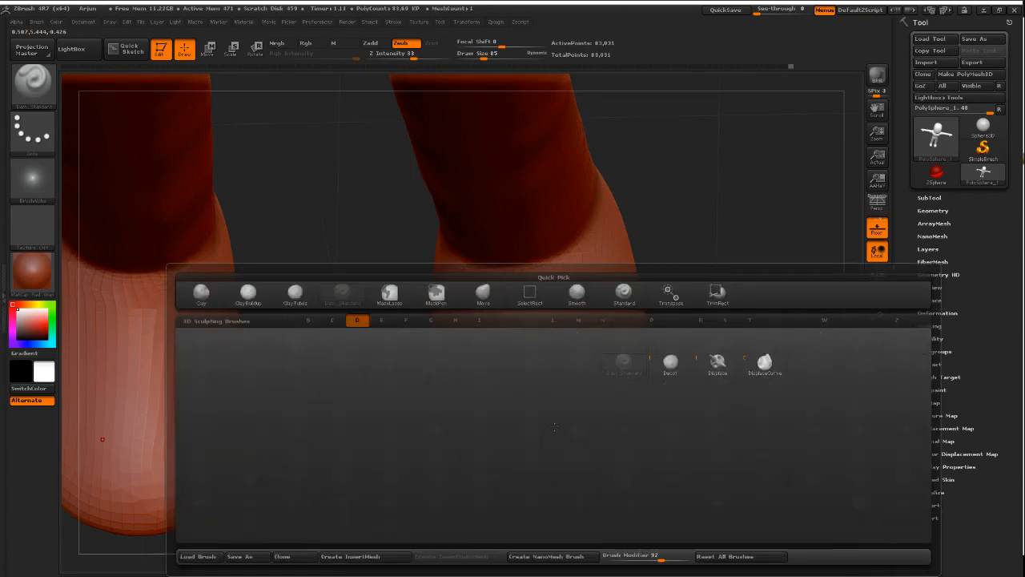
{"action": "key", "text": "s"}
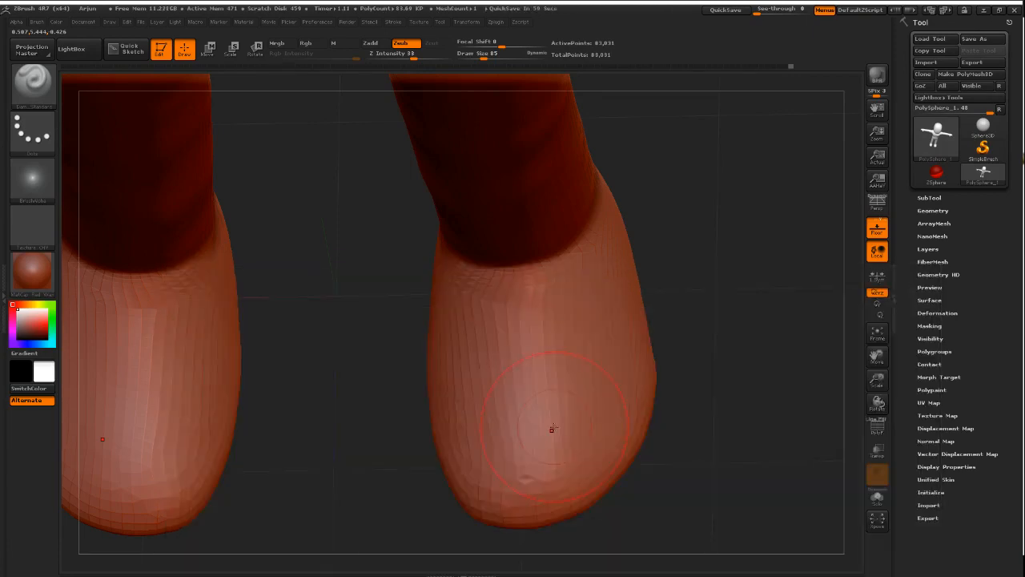
- Try carving crease lines into the chest with the Dam_Standard brush and undo the strokes
{"action": "right_click_drag", "start_coordinate": [581, 227], "coordinate": [549, 443], "text": "alt"}
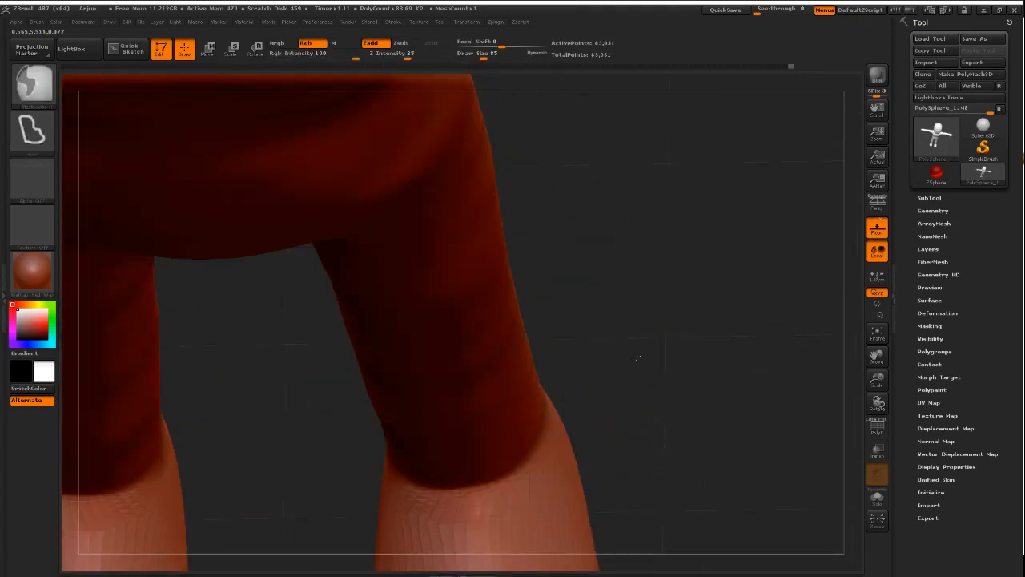
{"action": "mouse_move", "coordinate": [636, 354]}
{"action": "right_mouse_down", "text": "ctrl"}
{"action": "mouse_move", "coordinate": [558, 410]}
{"action": "mouse_move", "coordinate": [521, 361]}
{"action": "mouse_move", "coordinate": [513, 291]}
{"action": "mouse_move", "coordinate": [489, 457]}
{"action": "right_mouse_up", "text": "ctrl"}
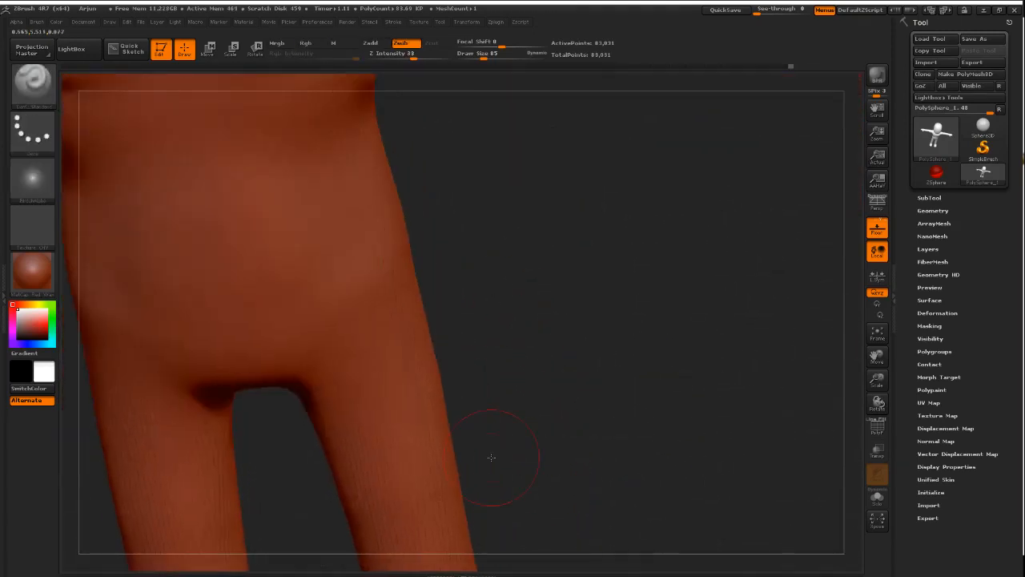
{"action": "right_click_drag", "start_coordinate": [472, 285], "coordinate": [549, 570], "text": "alt"}
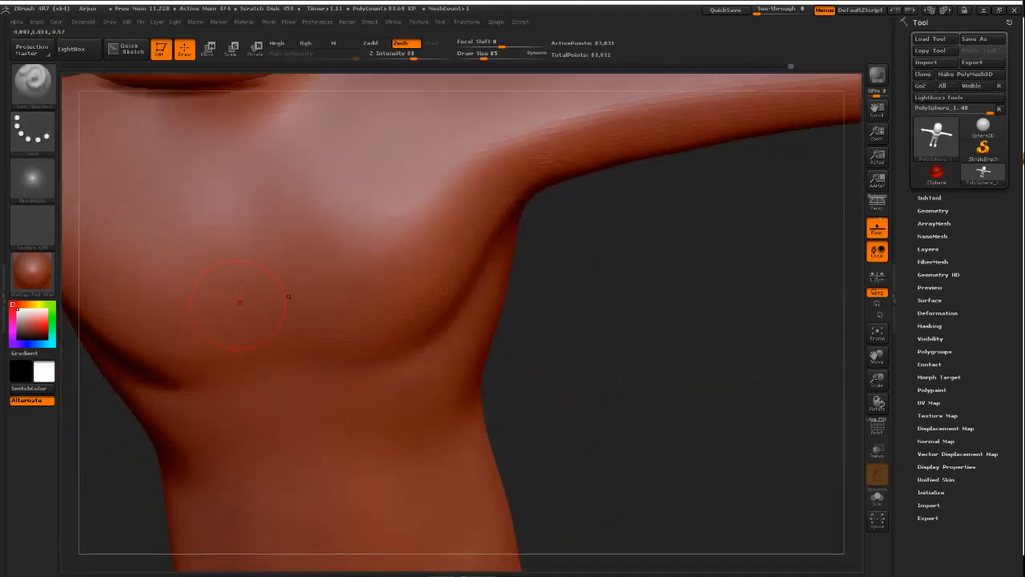
{"action": "mouse_move", "coordinate": [247, 160]}
{"action": "left_mouse_down"}
{"action": "mouse_move", "coordinate": [258, 271]}
{"action": "mouse_move", "coordinate": [442, 489]}
{"action": "left_mouse_up"}
{"action": "mouse_move", "coordinate": [516, 412]}
{"action": "right_mouse_down"}
{"action": "mouse_move", "coordinate": [487, 369]}
{"action": "mouse_move", "coordinate": [564, 433]}
{"action": "mouse_move", "coordinate": [598, 423]}
{"action": "mouse_move", "coordinate": [520, 375]}
{"action": "mouse_move", "coordinate": [382, 334]}
{"action": "mouse_move", "coordinate": [355, 210]}
{"action": "right_mouse_up"}
{"action": "right_click_drag", "start_coordinate": [370, 263], "coordinate": [425, 357], "text": "alt"}
{"action": "key", "text": "ctrl+z"}
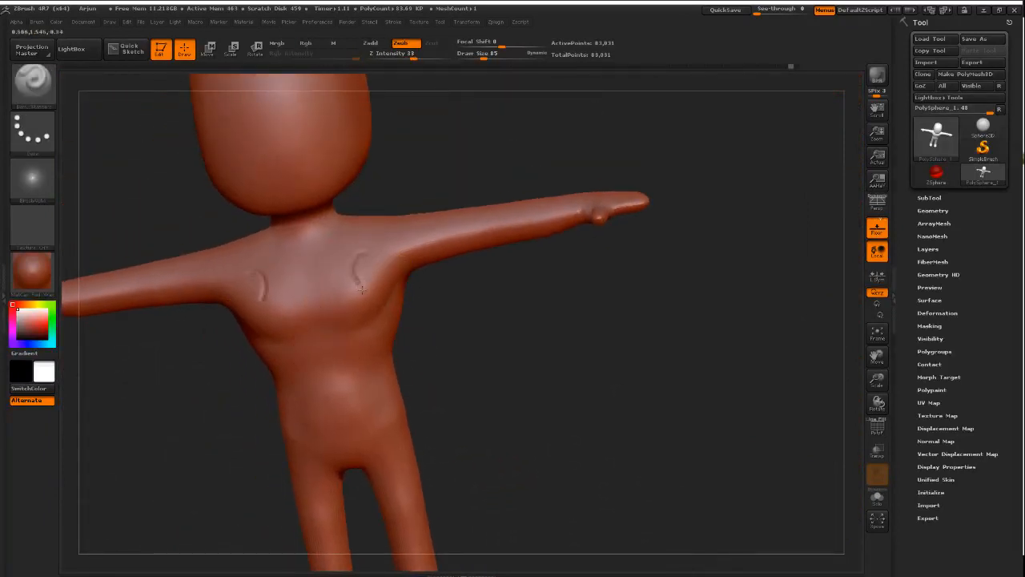
{"action": "mouse_move", "coordinate": [354, 349]}
{"action": "left_mouse_down"}
{"action": "mouse_move", "coordinate": [344, 390]}
{"action": "mouse_move", "coordinate": [418, 536]}
{"action": "left_mouse_up"}
{"action": "right_click_drag", "start_coordinate": [470, 367], "coordinate": [472, 348], "text": "alt"}
{"action": "key", "text": "ctrl+z"}
{"action": "key", "text": "ctrl+z"}
- Subdivide the body mesh by one level
{"action": "right_click_drag", "start_coordinate": [489, 384], "coordinate": [483, 435], "text": "alt"}
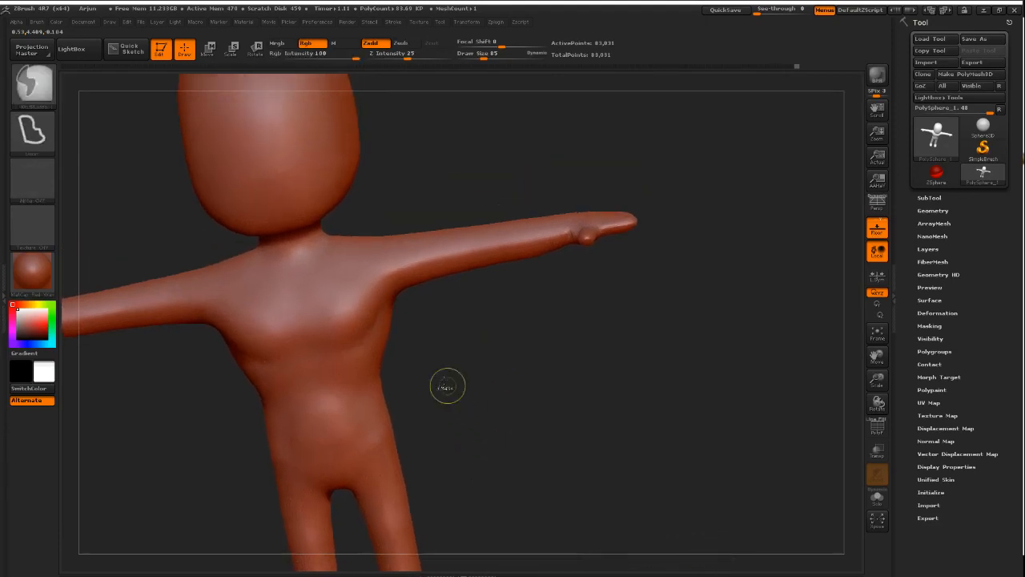
{"action": "mouse_move", "coordinate": [448, 385]}
{"action": "right_mouse_down", "text": "ctrl"}
{"action": "mouse_move", "coordinate": [449, 353]}
{"action": "mouse_move", "coordinate": [523, 383]}
{"action": "right_mouse_up", "text": "ctrl"}
{"action": "key", "text": "ctrl+d"}
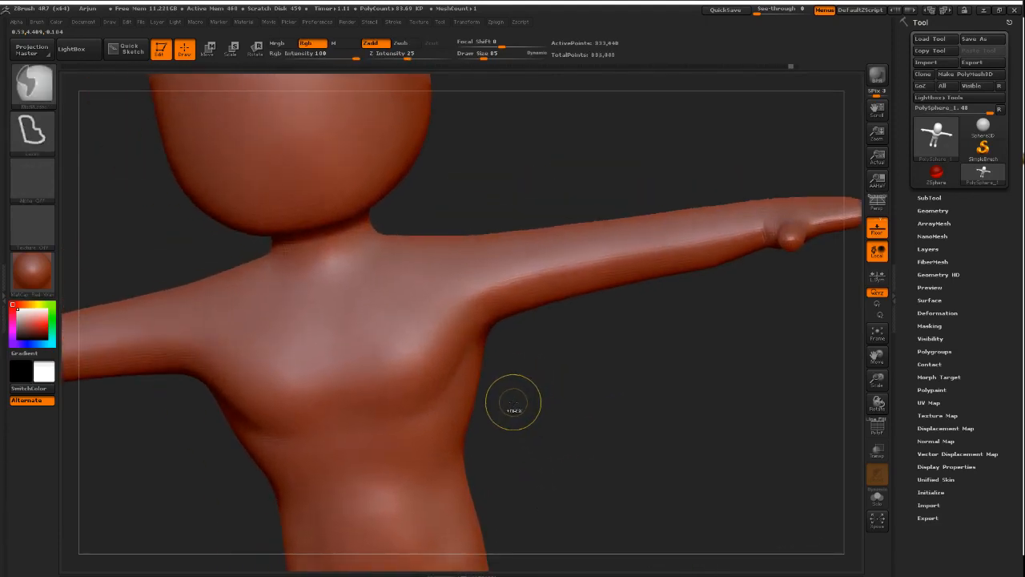
- Subdivide the body mesh two more levels and try carving fine crease lines into the chest
{"action": "key", "text": "ctrl+d"}
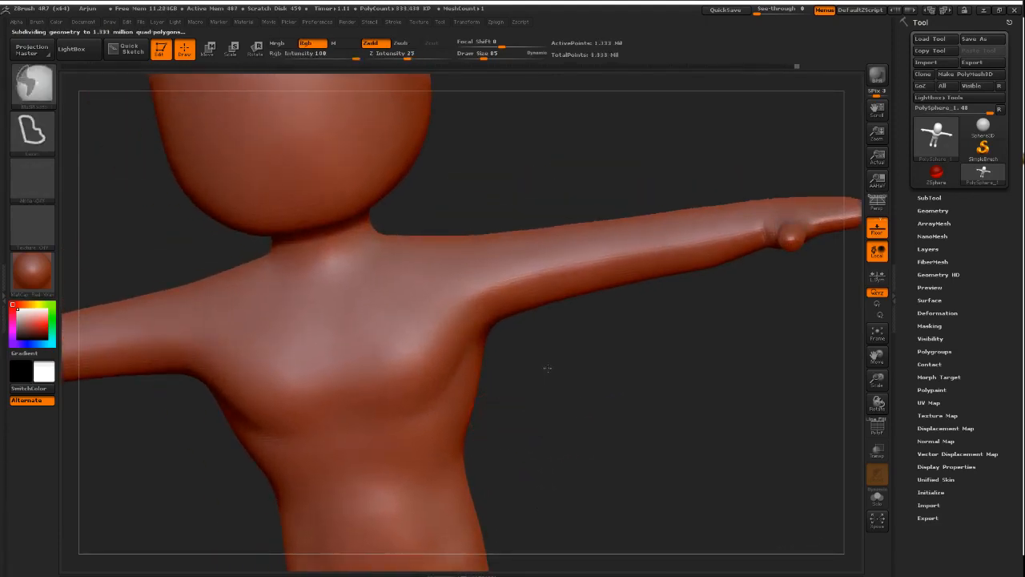
{"action": "key", "text": "ctrl+d"}
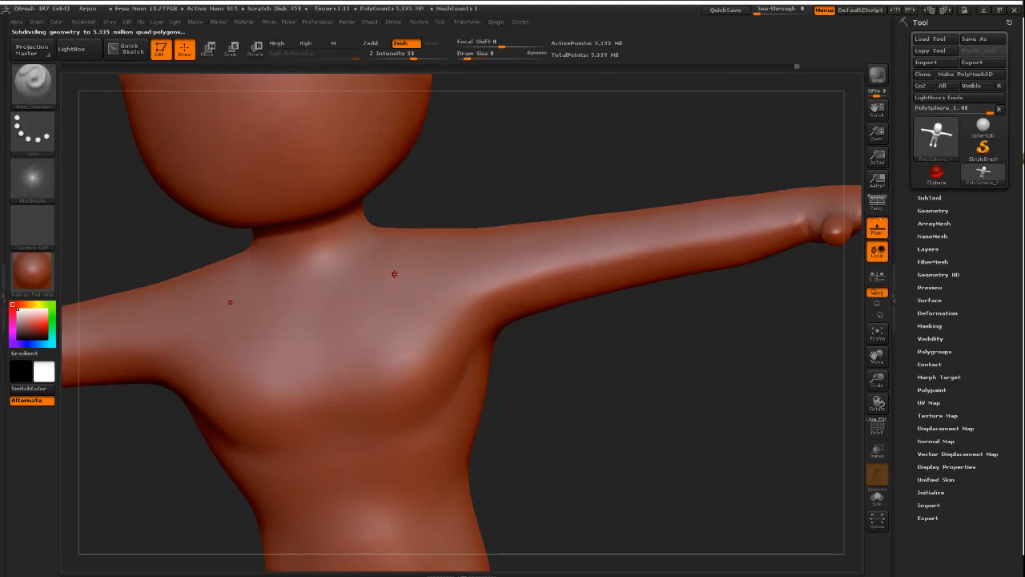
{"action": "left_click_drag", "start_coordinate": [378, 354], "coordinate": [376, 385]}
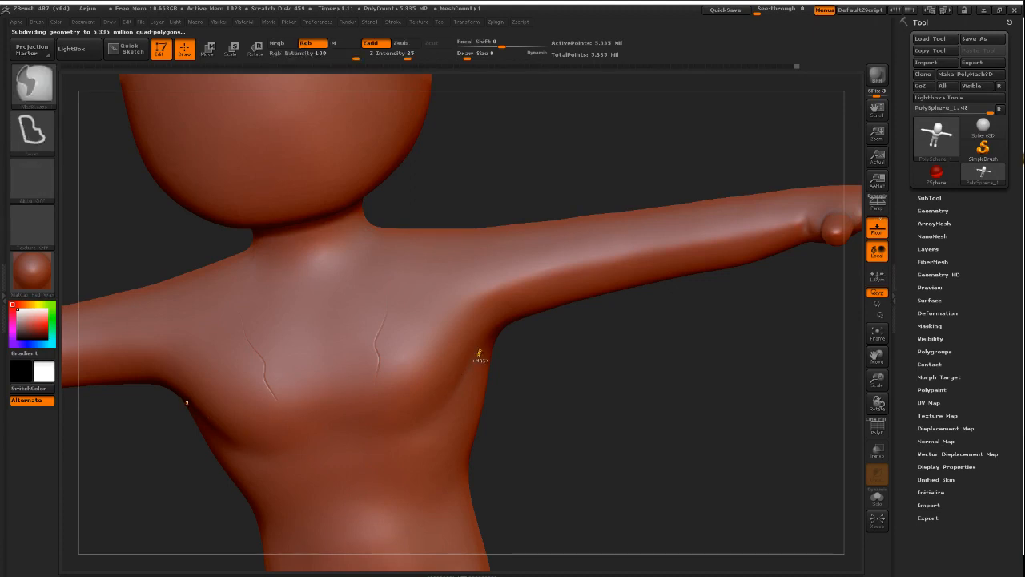
{"action": "right_click_drag", "start_coordinate": [436, 338], "coordinate": [478, 331], "text": "alt"}
{"action": "right_click_drag", "start_coordinate": [537, 274], "coordinate": [531, 291]}
{"action": "key", "text": "ctrl+z"}
{"action": "key", "text": "ctrl+z"}
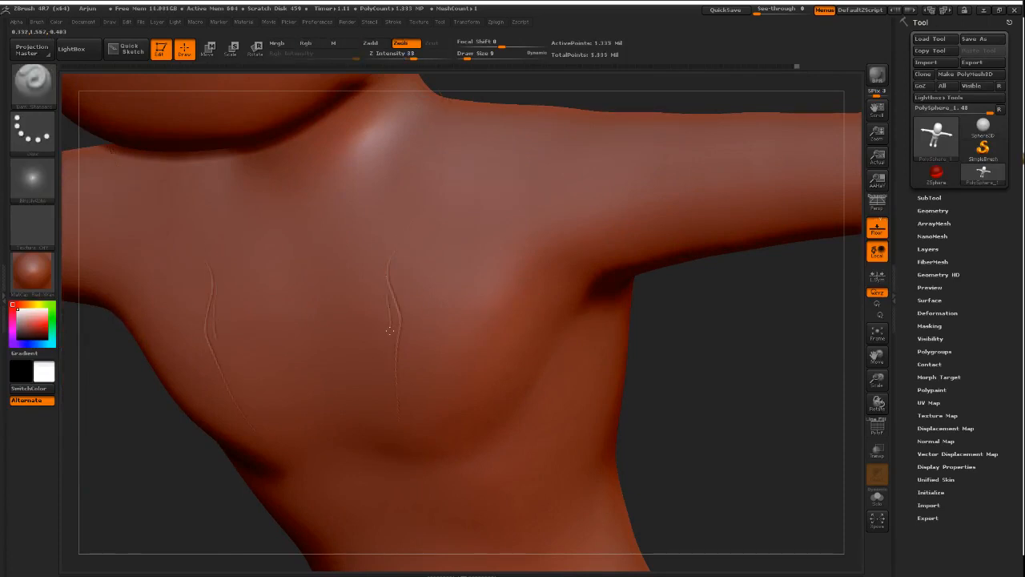
- Undo the chest crease strokes and the added subdivision levels
{"action": "mouse_move", "coordinate": [398, 438]}
{"action": "right_mouse_down"}
{"action": "mouse_move", "coordinate": [470, 339]}
{"action": "mouse_move", "coordinate": [549, 339]}
{"action": "mouse_move", "coordinate": [629, 284]}
{"action": "mouse_move", "coordinate": [633, 165]}
{"action": "right_mouse_up"}
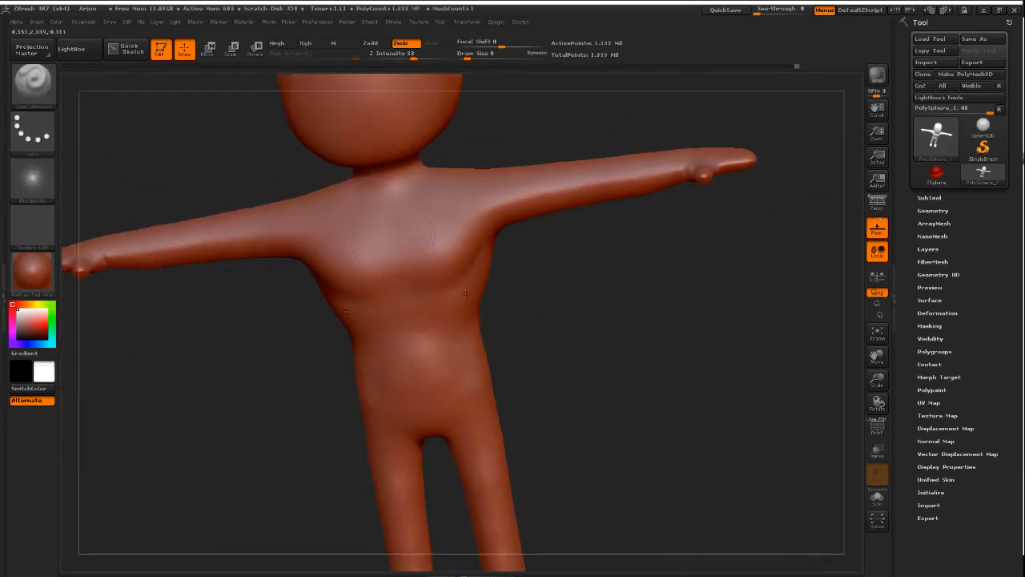
{"action": "key", "text": "ctrl+shift"}
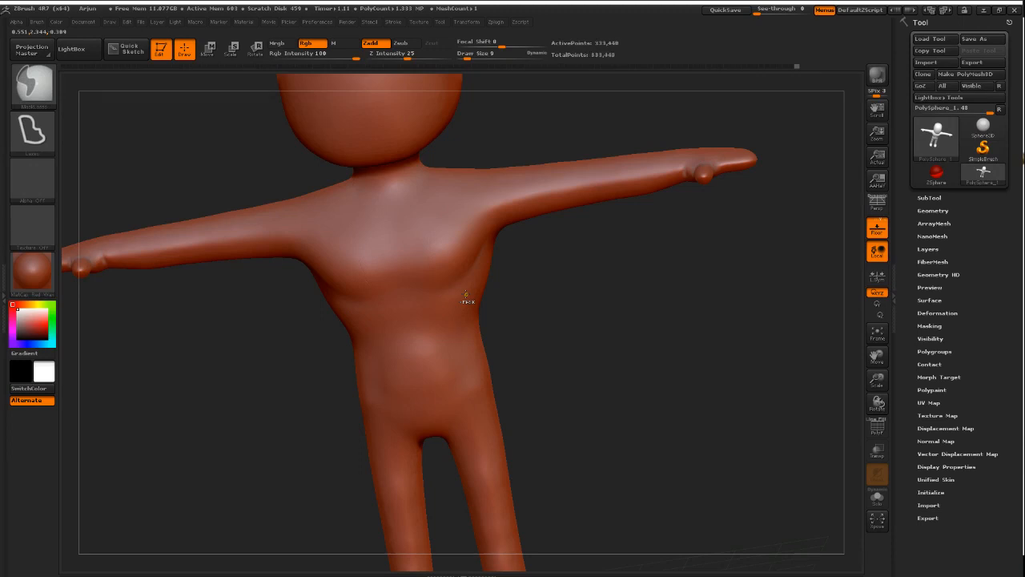
{"action": "left_click", "coordinate": [466, 296], "text": "ctrl+shift"}
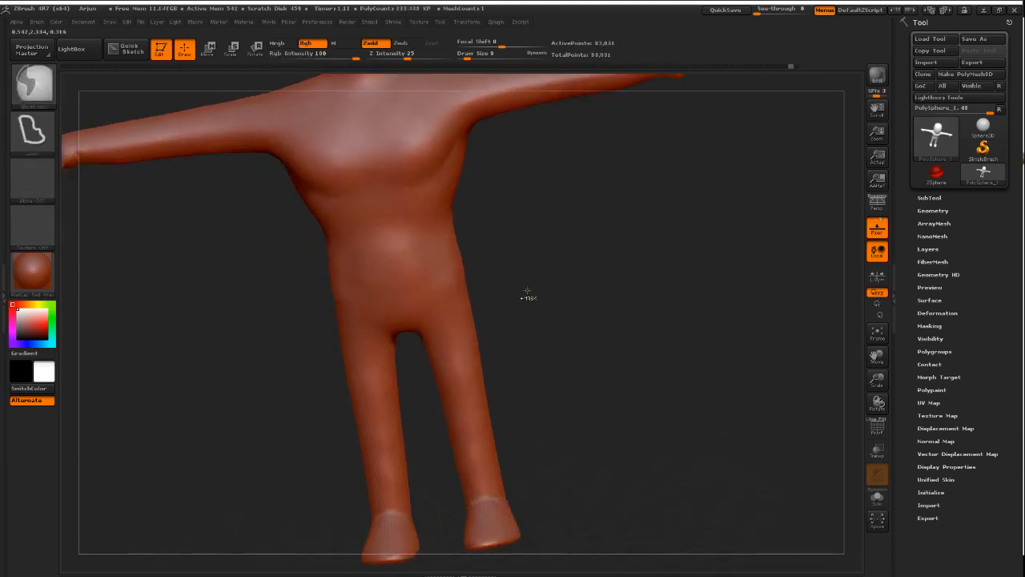
{"action": "mouse_move", "coordinate": [587, 437]}
{"action": "left_mouse_down", "text": "alt"}
{"action": "mouse_move", "coordinate": [604, 329]}
{"action": "mouse_move", "coordinate": [600, 355]}
{"action": "mouse_move", "coordinate": [620, 384]}
{"action": "left_mouse_up", "text": "alt"}
{"action": "key", "text": "ctrl+shift"}
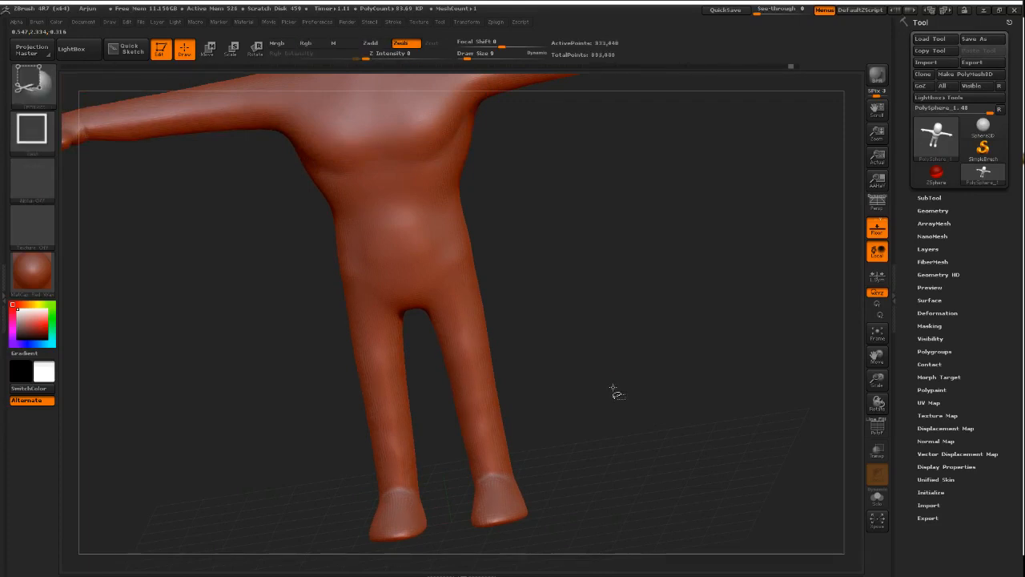
- Carve a curved crease across the front of both feet with the Dam_Standard brush to mark off the toes
{"action": "mouse_move", "coordinate": [610, 386]}
{"action": "left_mouse_down", "text": "alt"}
{"action": "mouse_move", "coordinate": [600, 341]}
{"action": "mouse_move", "coordinate": [598, 365]}
{"action": "left_mouse_up", "text": "alt"}
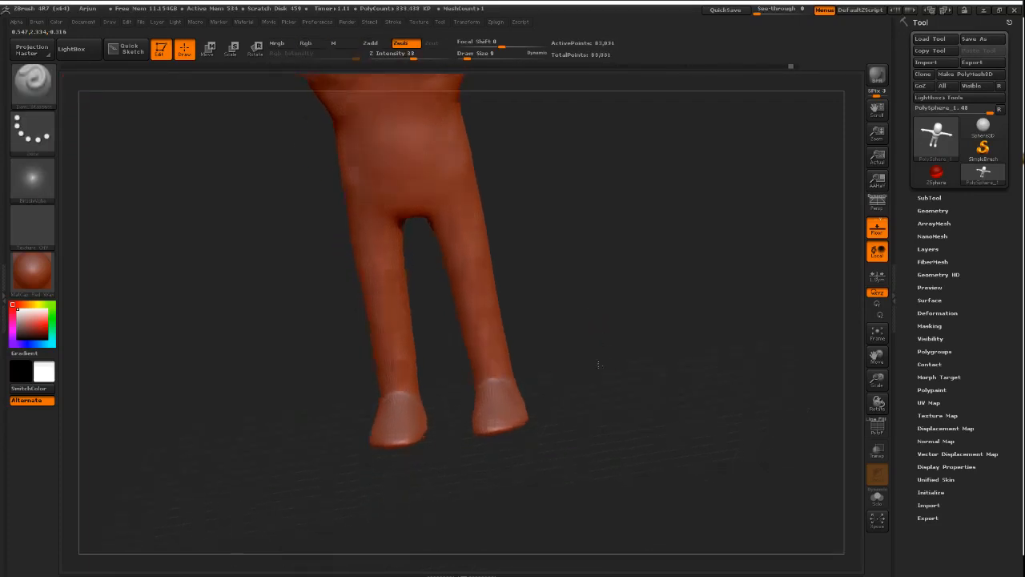
{"action": "right_click_drag", "start_coordinate": [598, 365], "coordinate": [640, 357]}
{"action": "mouse_move", "coordinate": [641, 358]}
{"action": "right_mouse_down", "text": "ctrl"}
{"action": "mouse_move", "coordinate": [700, 350]}
{"action": "mouse_move", "coordinate": [710, 386]}
{"action": "mouse_move", "coordinate": [652, 431]}
{"action": "mouse_move", "coordinate": [594, 260]}
{"action": "right_mouse_up", "text": "ctrl"}
{"action": "right_click_drag", "start_coordinate": [595, 260], "coordinate": [618, 395], "text": "ctrl"}
{"action": "mouse_move", "coordinate": [618, 395]}
{"action": "right_mouse_down", "text": "alt"}
{"action": "mouse_move", "coordinate": [595, 329]}
{"action": "mouse_move", "coordinate": [620, 382]}
{"action": "right_mouse_up", "text": "alt"}
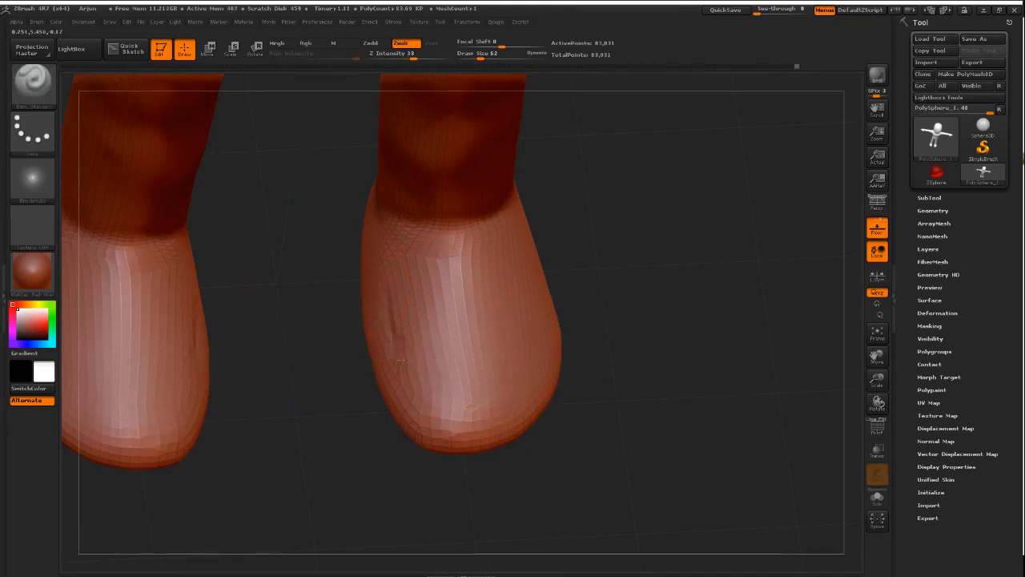
{"action": "left_click_drag", "start_coordinate": [394, 370], "coordinate": [513, 375]}
{"action": "mouse_move", "coordinate": [547, 322]}
{"action": "right_mouse_down"}
{"action": "mouse_move", "coordinate": [567, 342]}
{"action": "mouse_move", "coordinate": [529, 394]}
{"action": "right_mouse_up"}
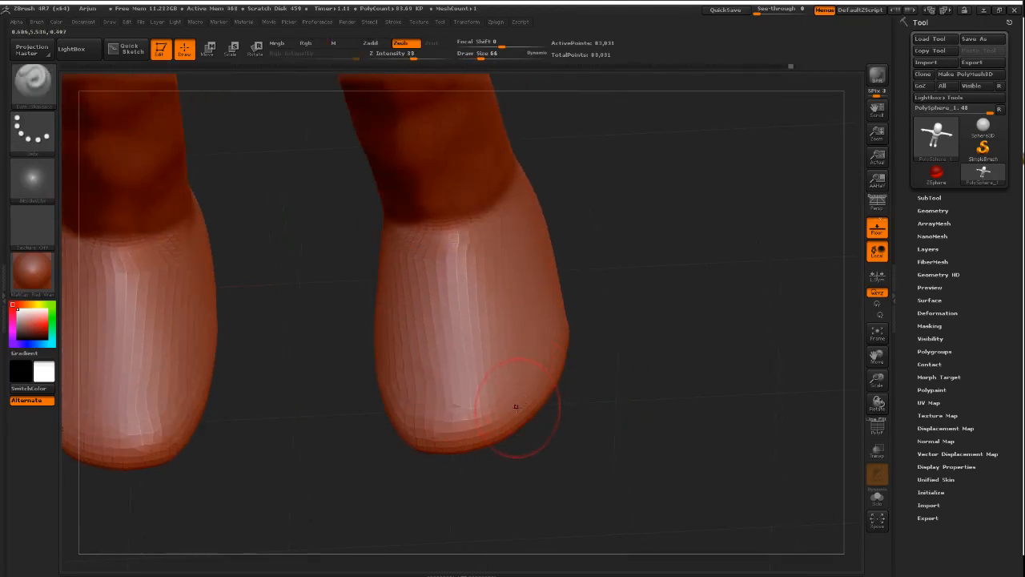
{"action": "mouse_move", "coordinate": [553, 299]}
{"action": "left_mouse_down"}
{"action": "mouse_move", "coordinate": [490, 379]}
{"action": "mouse_move", "coordinate": [429, 390]}
{"action": "left_mouse_up"}
{"action": "right_click_drag", "start_coordinate": [457, 361], "coordinate": [438, 375]}
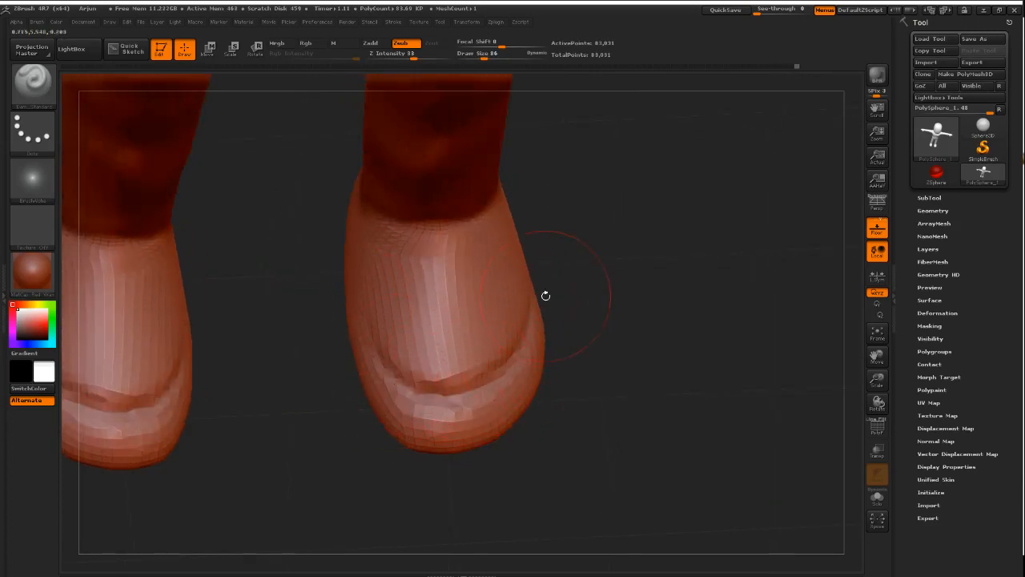
{"action": "right_click_drag", "start_coordinate": [545, 295], "coordinate": [526, 321]}
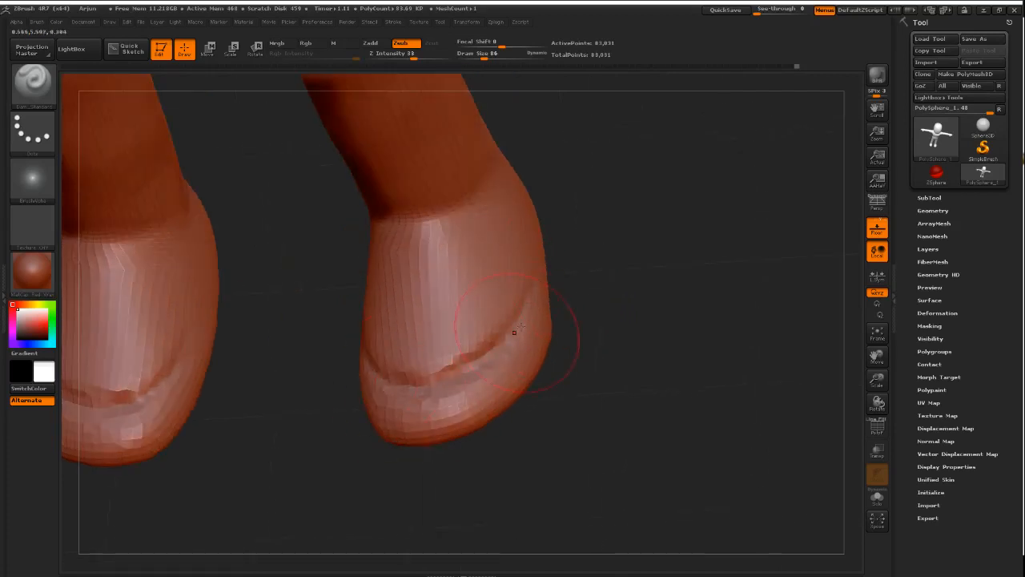
{"action": "right_click_drag", "start_coordinate": [453, 377], "coordinate": [400, 385]}
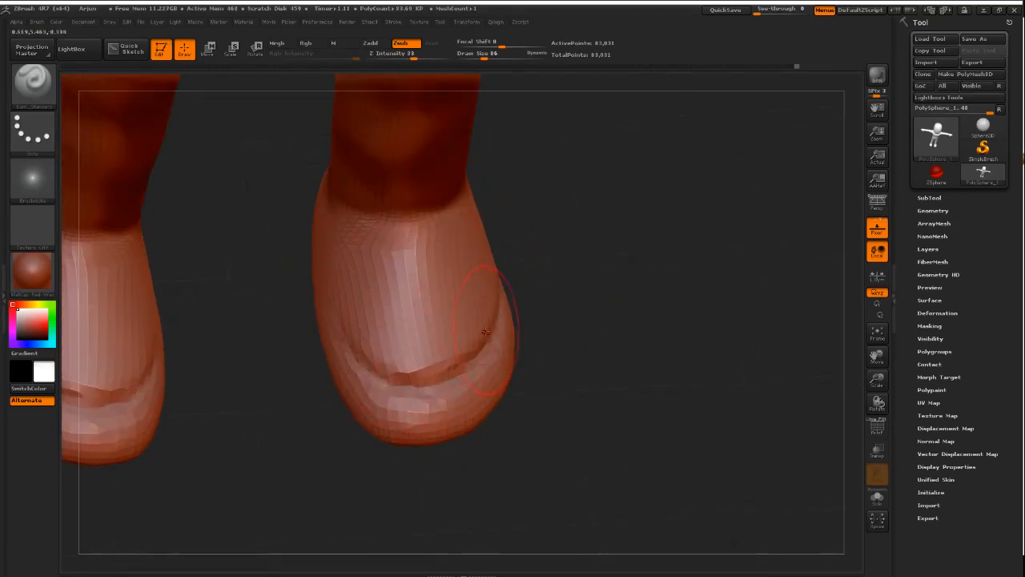
- Build up and smooth the surface along the toe crease with the ClayBuildup brush
{"action": "key", "text": "b"}
{"action": "key", "text": "c"}
{"action": "key", "text": "b"}
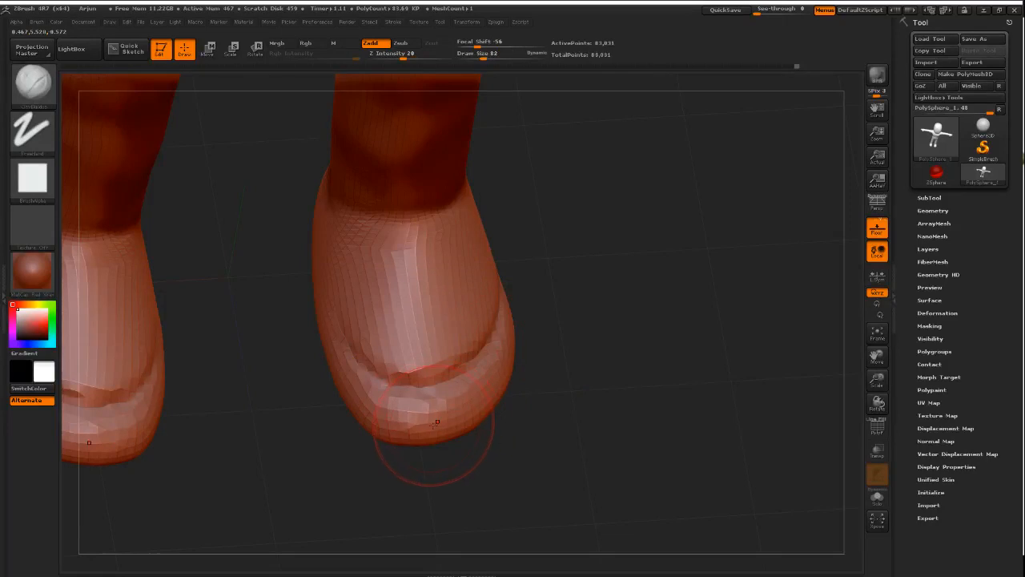
{"action": "mouse_move", "coordinate": [337, 321]}
{"action": "left_mouse_down"}
{"action": "mouse_move", "coordinate": [362, 361]}
{"action": "mouse_move", "coordinate": [409, 377]}
{"action": "mouse_move", "coordinate": [439, 372]}
{"action": "mouse_move", "coordinate": [494, 323]}
{"action": "left_mouse_up"}
{"action": "right_click_drag", "start_coordinate": [412, 356], "coordinate": [418, 364]}
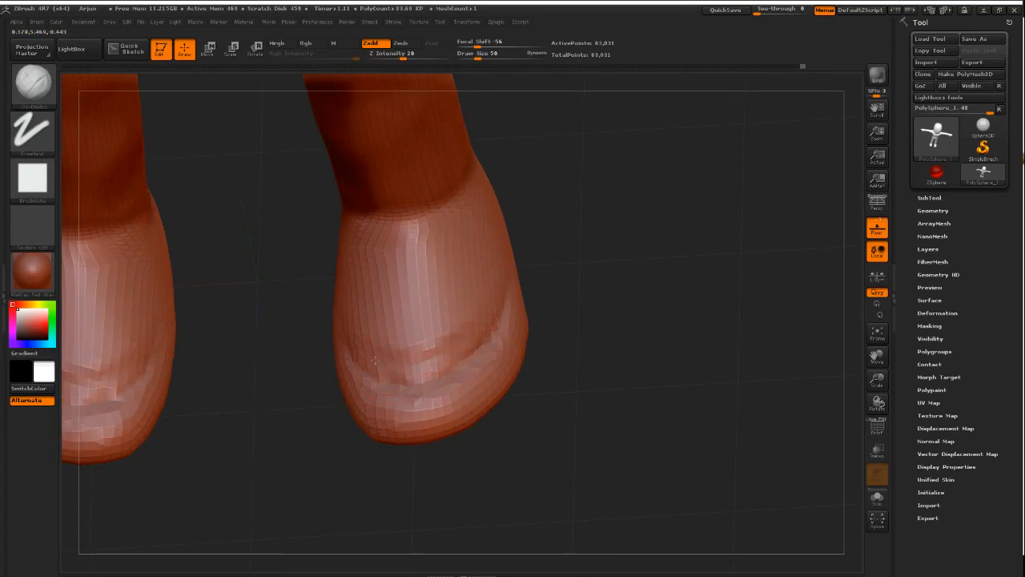
{"action": "mouse_move", "coordinate": [475, 322]}
{"action": "left_mouse_down", "text": "shift"}
{"action": "mouse_move", "coordinate": [401, 335]}
{"action": "mouse_move", "coordinate": [477, 305]}
{"action": "left_mouse_up", "text": "shift"}
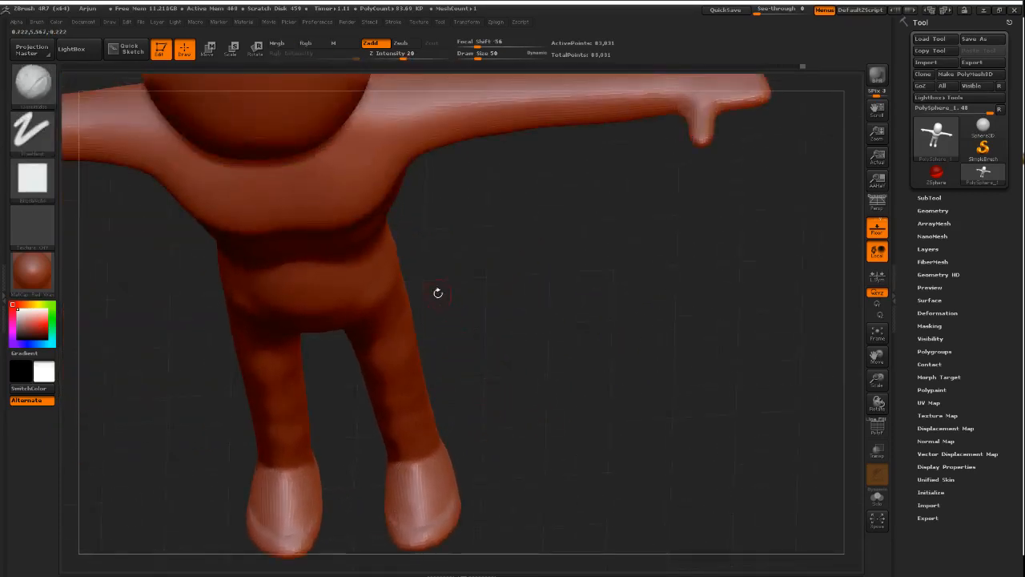
- Try ClayBuildup strokes on the chest and down the torso and undo them
{"action": "mouse_move", "coordinate": [435, 293]}
{"action": "right_mouse_down", "text": "alt"}
{"action": "mouse_move", "coordinate": [427, 380]}
{"action": "mouse_move", "coordinate": [429, 311]}
{"action": "mouse_move", "coordinate": [440, 427]}
{"action": "right_mouse_up", "text": "alt"}
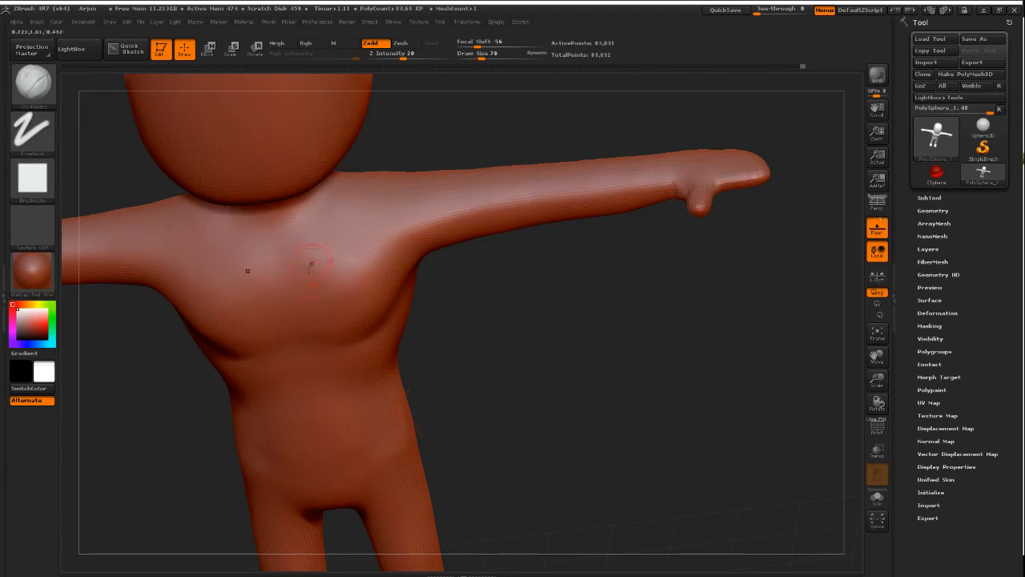
{"action": "mouse_move", "coordinate": [311, 267]}
{"action": "left_mouse_down"}
{"action": "mouse_move", "coordinate": [341, 281]}
{"action": "mouse_move", "coordinate": [353, 324]}
{"action": "left_mouse_up"}
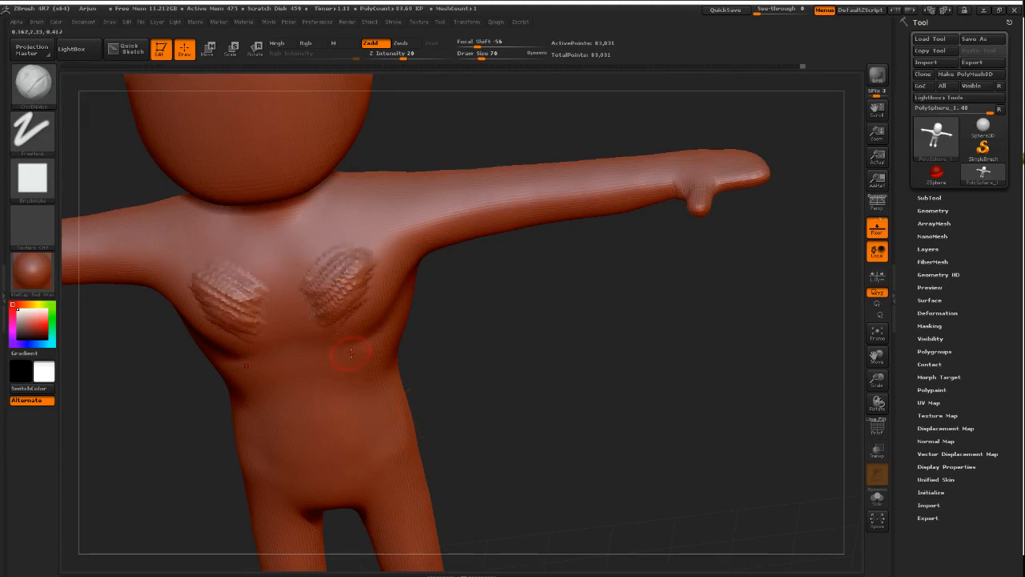
{"action": "key", "text": "ctrl+z"}
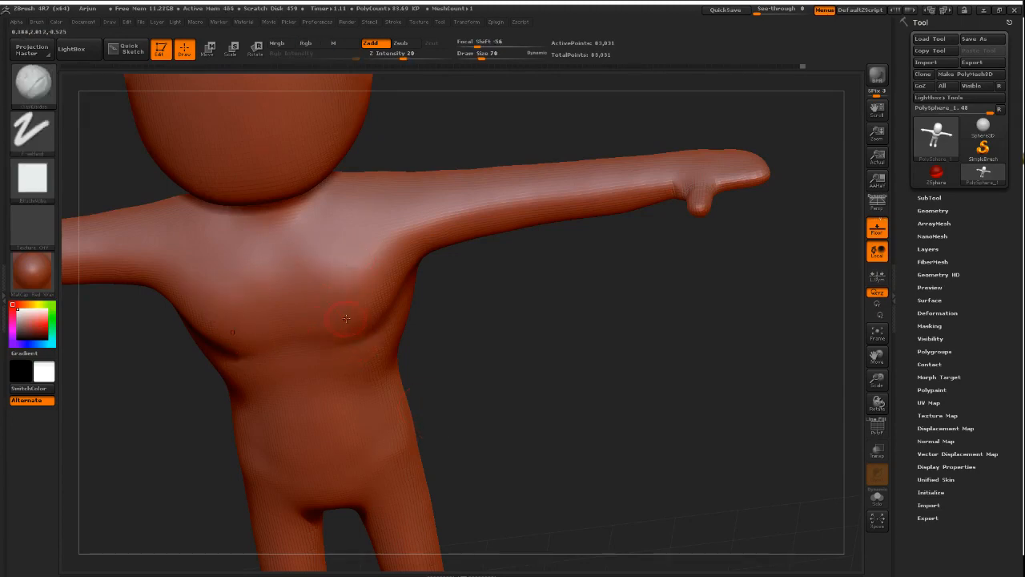
{"action": "mouse_move", "coordinate": [353, 279]}
{"action": "left_mouse_down"}
{"action": "mouse_move", "coordinate": [356, 269]}
{"action": "mouse_move", "coordinate": [336, 280]}
{"action": "mouse_move", "coordinate": [320, 312]}
{"action": "mouse_move", "coordinate": [356, 300]}
{"action": "mouse_move", "coordinate": [361, 266]}
{"action": "mouse_move", "coordinate": [320, 302]}
{"action": "left_mouse_up"}
{"action": "key", "text": "ctrl+z"}
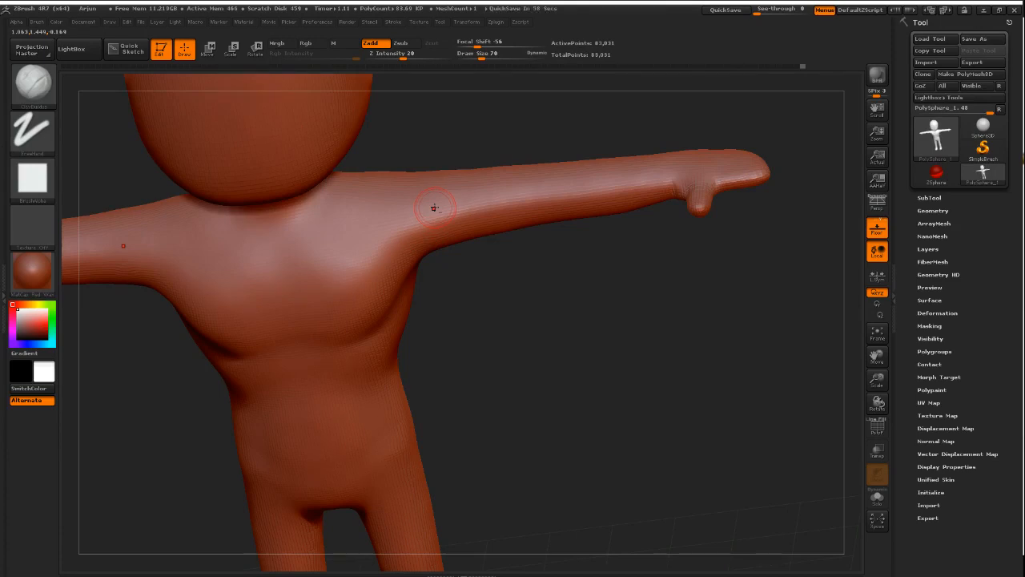
{"action": "left_click_drag", "start_coordinate": [337, 255], "coordinate": [350, 373]}
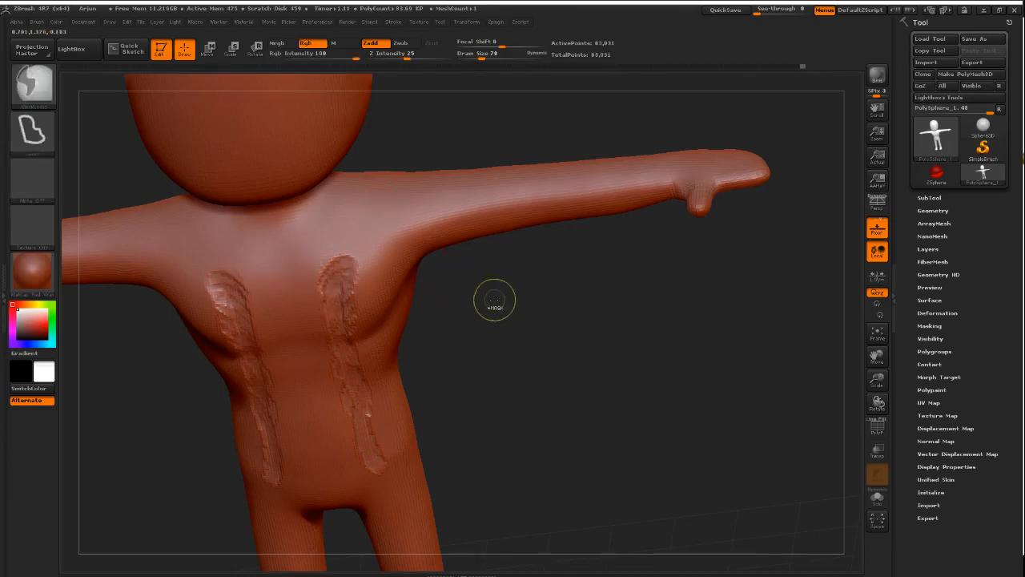
{"action": "key", "text": "ctrl+z"}
{"action": "mouse_move", "coordinate": [296, 300]}
{"action": "left_mouse_down"}
{"action": "mouse_move", "coordinate": [324, 265]}
{"action": "mouse_move", "coordinate": [308, 353]}
{"action": "mouse_move", "coordinate": [346, 423]}
{"action": "mouse_move", "coordinate": [368, 437]}
{"action": "left_mouse_up"}
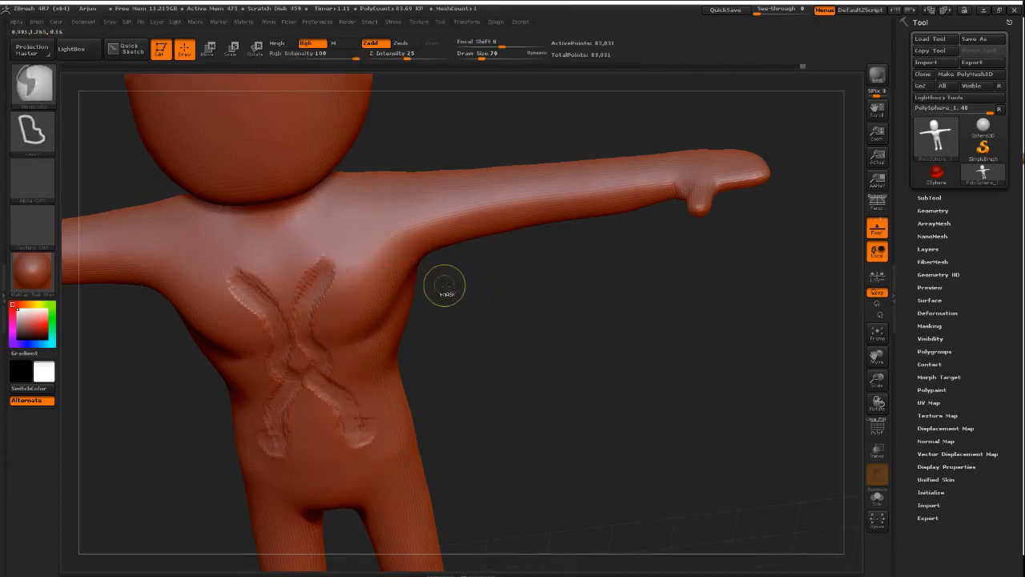
{"action": "key", "text": "ctrl+z"}
- Switch back to the Dam_Standard brush for detailing the front of the foot
{"action": "left_click_drag", "start_coordinate": [466, 291], "coordinate": [511, 157], "text": "alt"}
{"action": "mouse_move", "coordinate": [501, 525]}
{"action": "left_mouse_down", "text": "alt"}
{"action": "mouse_move", "coordinate": [461, 376]}
{"action": "mouse_move", "coordinate": [485, 318]}
{"action": "left_mouse_up", "text": "alt"}
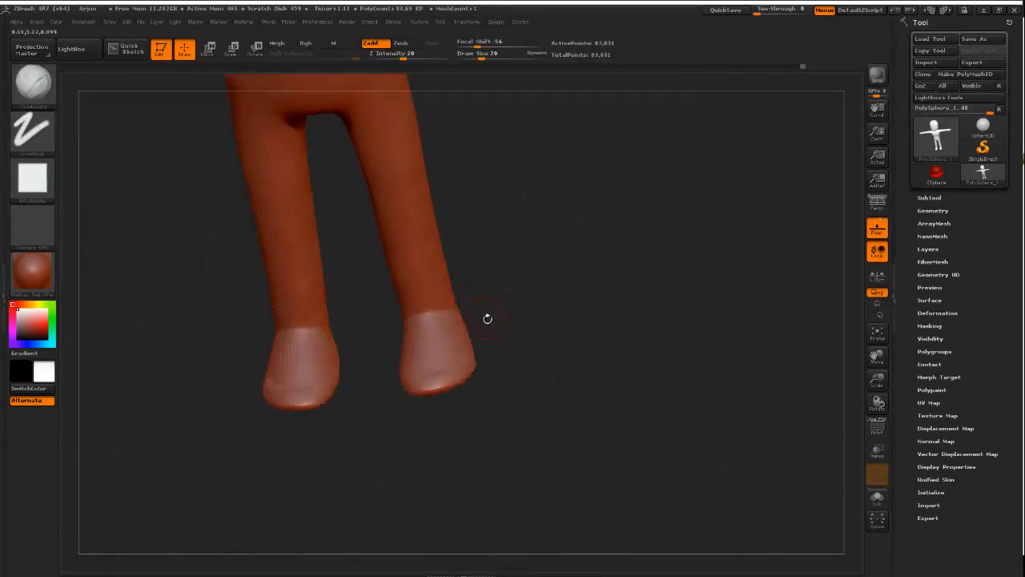
{"action": "mouse_move", "coordinate": [487, 383]}
{"action": "left_mouse_down"}
{"action": "mouse_move", "coordinate": [393, 321]}
{"action": "mouse_move", "coordinate": [367, 234]}
{"action": "left_mouse_up"}
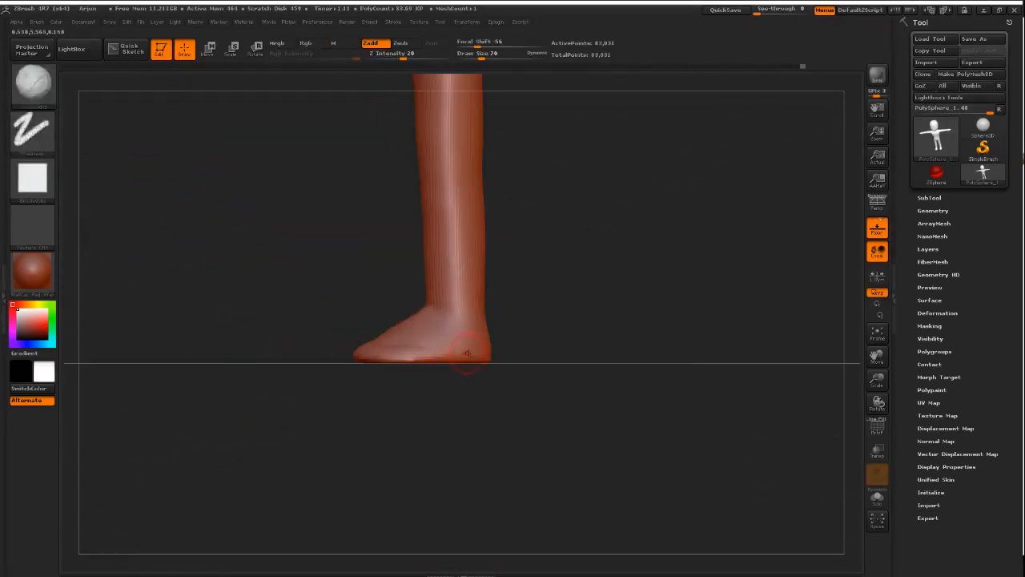
{"action": "right_click_drag", "start_coordinate": [470, 352], "coordinate": [522, 338], "text": "ctrl"}
{"action": "left_click_drag", "start_coordinate": [522, 339], "coordinate": [606, 269], "text": "alt"}
{"action": "right_click_drag", "start_coordinate": [517, 249], "coordinate": [456, 340], "text": "ctrl"}
{"action": "mouse_move", "coordinate": [457, 340]}
{"action": "right_mouse_down"}
{"action": "mouse_move", "coordinate": [515, 333]}
{"action": "mouse_move", "coordinate": [482, 347]}
{"action": "right_mouse_up"}
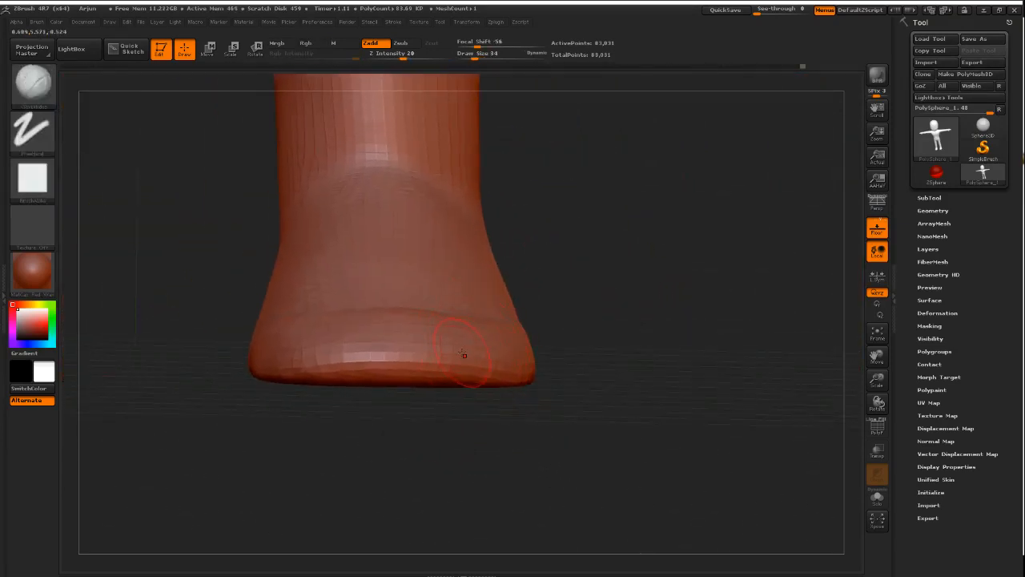
{"action": "key", "text": "b"}
{"action": "key", "text": "d"}
{"action": "key", "text": "s"}
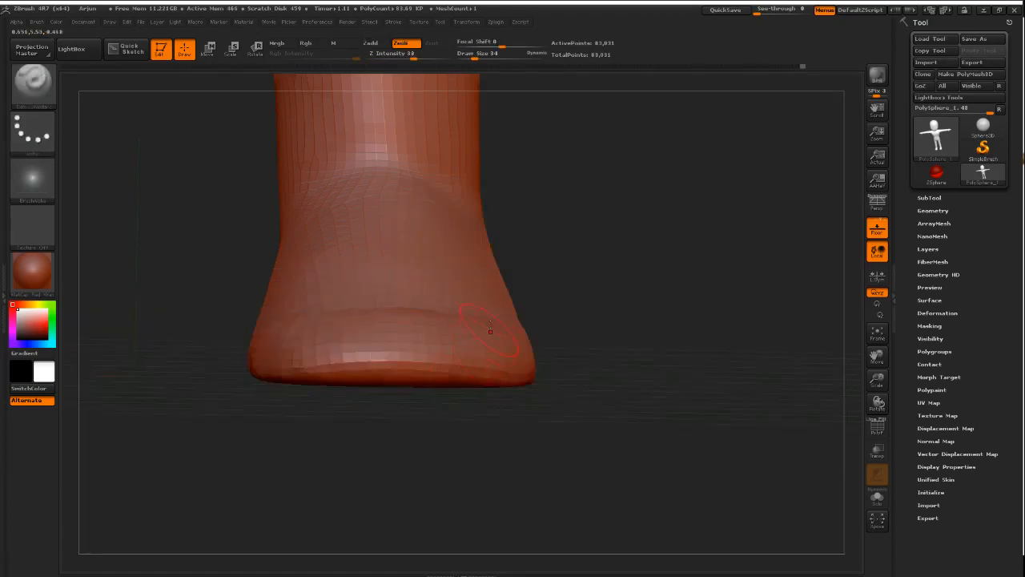
- Try carving creases along the front of the ankle and instep and undo the strokes
{"action": "mouse_move", "coordinate": [497, 311]}
{"action": "right_mouse_down", "text": "alt"}
{"action": "mouse_move", "coordinate": [518, 345]}
{"action": "mouse_move", "coordinate": [506, 381]}
{"action": "right_mouse_up", "text": "alt"}
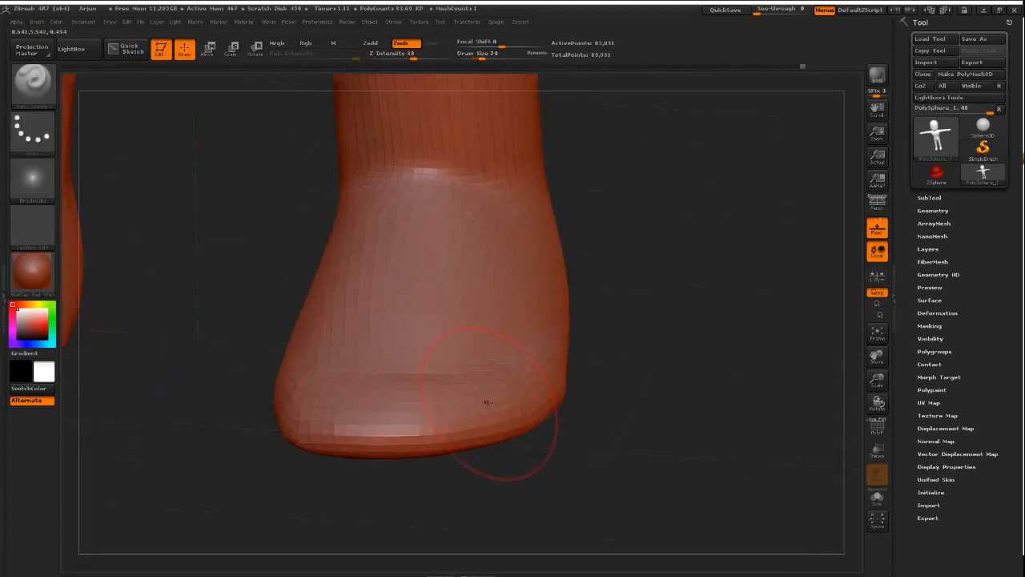
{"action": "right_click_drag", "start_coordinate": [467, 291], "coordinate": [424, 425], "text": "alt"}
{"action": "mouse_move", "coordinate": [412, 141]}
{"action": "left_mouse_down"}
{"action": "mouse_move", "coordinate": [388, 328]}
{"action": "mouse_move", "coordinate": [400, 356]}
{"action": "mouse_move", "coordinate": [402, 90]}
{"action": "left_mouse_up"}
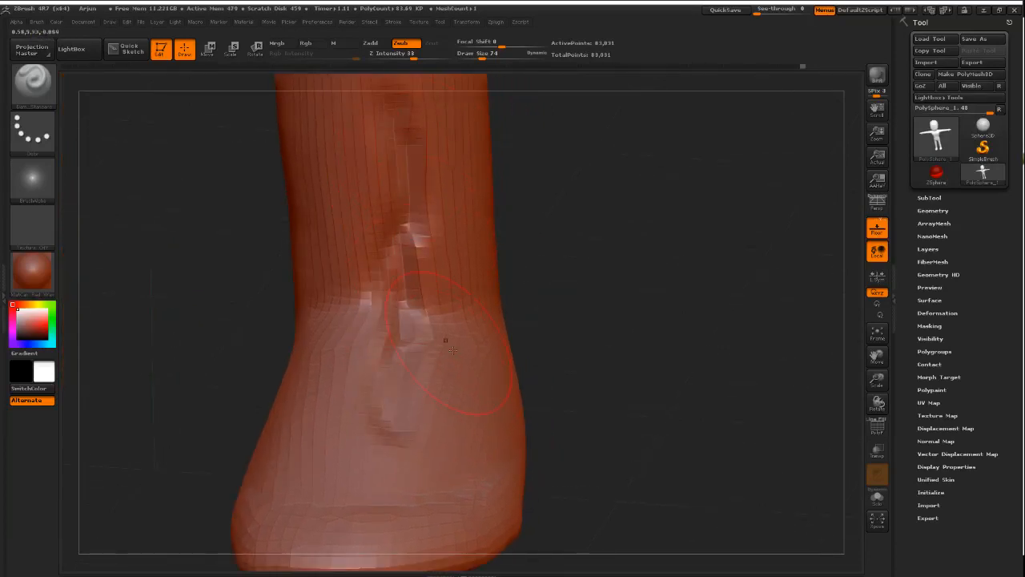
{"action": "key", "text": "ctrl+z"}
{"action": "right_click_drag", "start_coordinate": [458, 431], "coordinate": [487, 357], "text": "alt"}
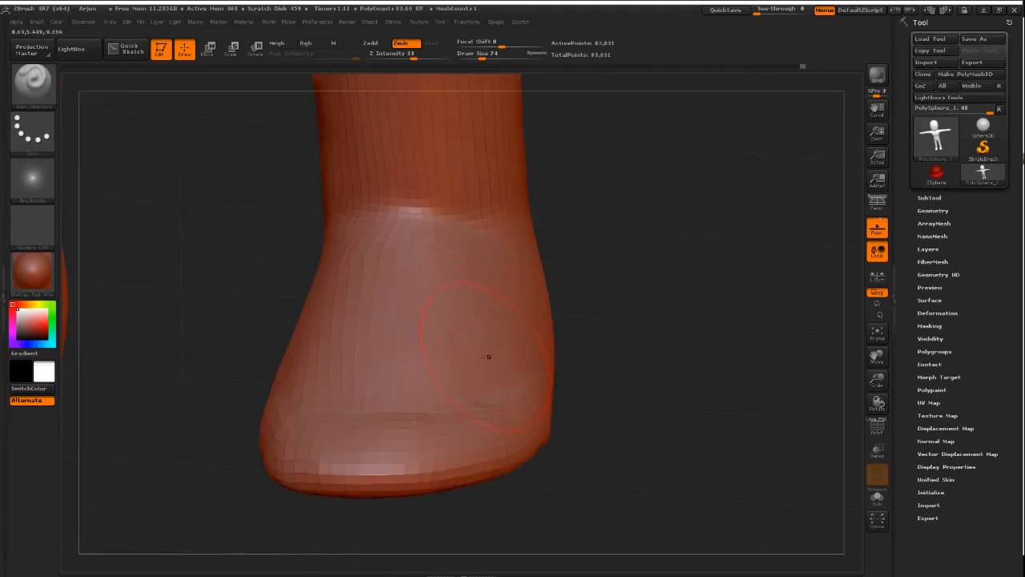
{"action": "mouse_move", "coordinate": [437, 152]}
{"action": "left_mouse_down"}
{"action": "mouse_move", "coordinate": [393, 293]}
{"action": "mouse_move", "coordinate": [362, 324]}
{"action": "left_mouse_up"}
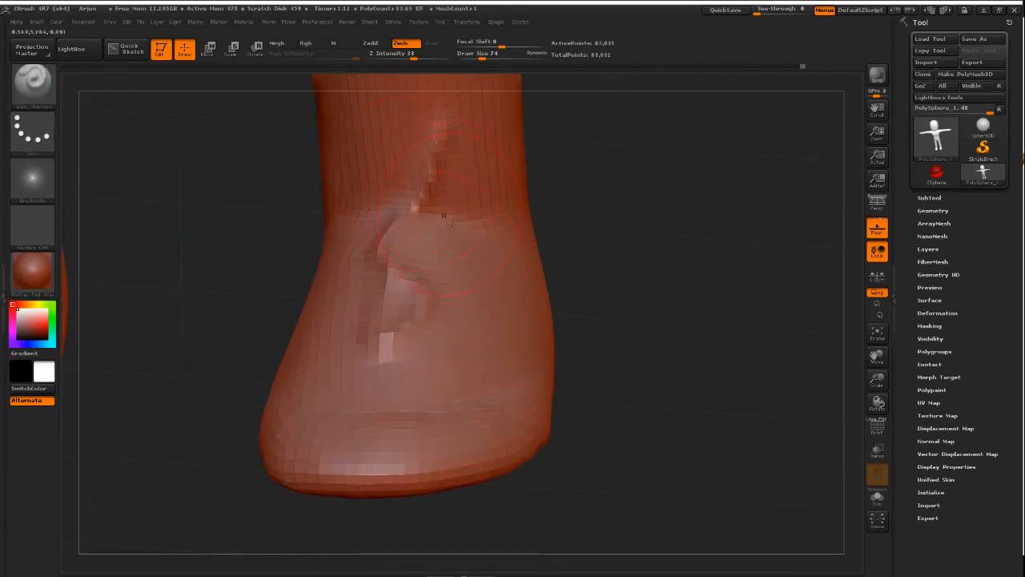
{"action": "key", "text": "ctrl+z"}
- Deepen the crease above the toes across the front and along both sides of the foot
{"action": "left_click_drag", "start_coordinate": [284, 426], "coordinate": [500, 425]}
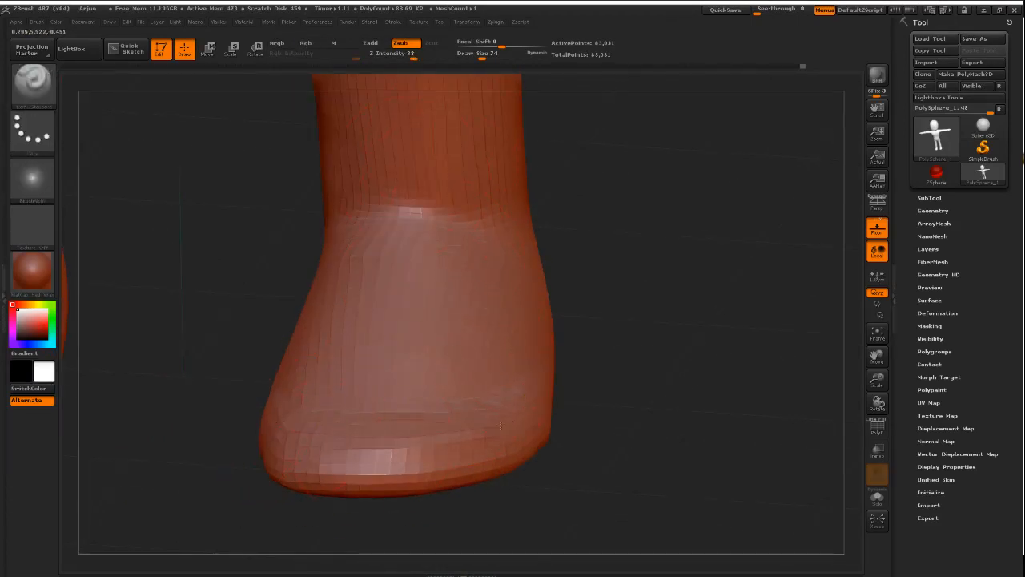
{"action": "right_click_drag", "start_coordinate": [520, 412], "coordinate": [285, 449]}
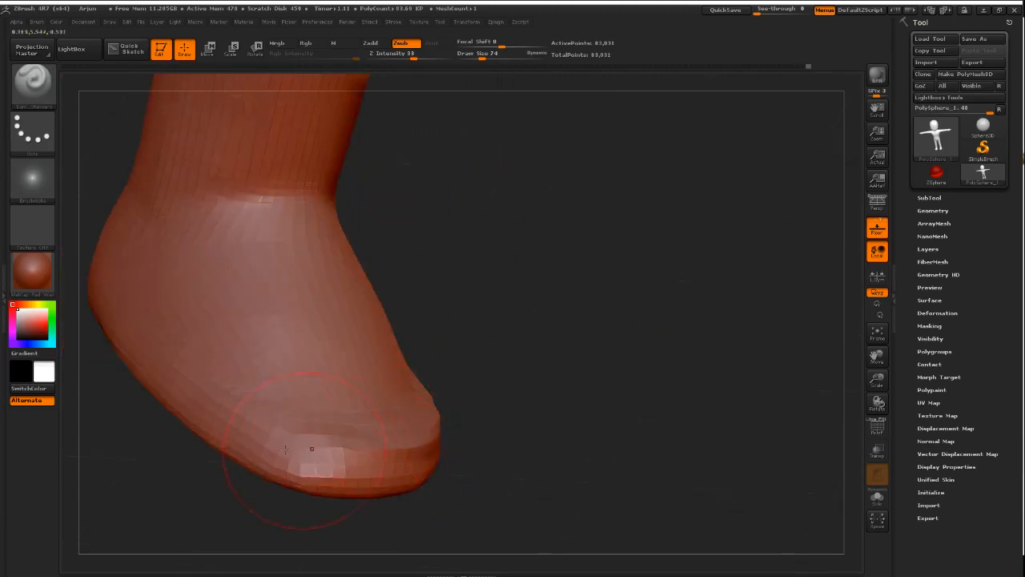
{"action": "left_click_drag", "start_coordinate": [229, 415], "coordinate": [343, 449]}
{"action": "left_click_drag", "start_coordinate": [491, 426], "coordinate": [433, 448]}
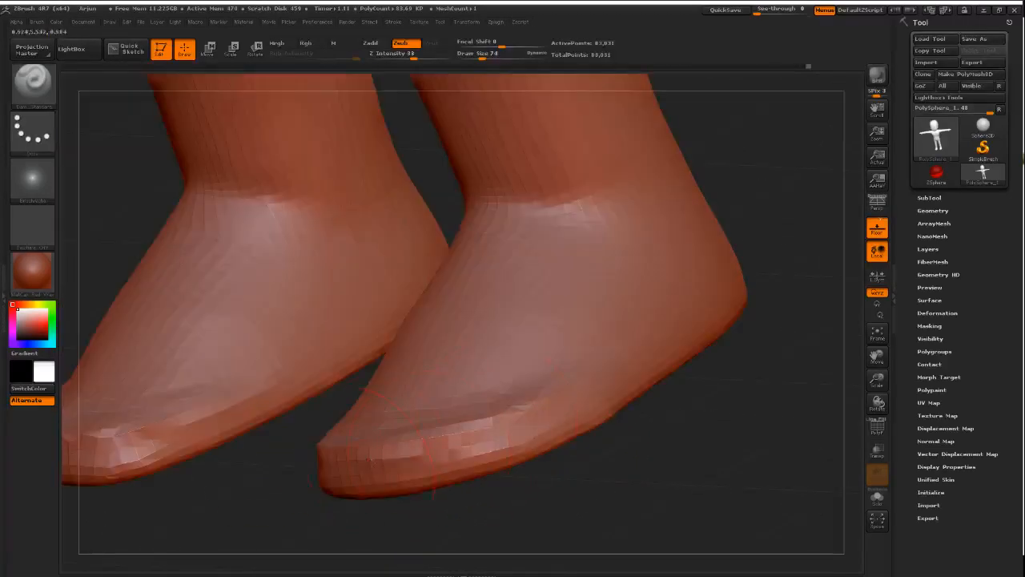
{"action": "mouse_move", "coordinate": [520, 449]}
{"action": "left_mouse_down"}
{"action": "mouse_move", "coordinate": [479, 422]}
{"action": "mouse_move", "coordinate": [474, 430]}
{"action": "left_mouse_up"}
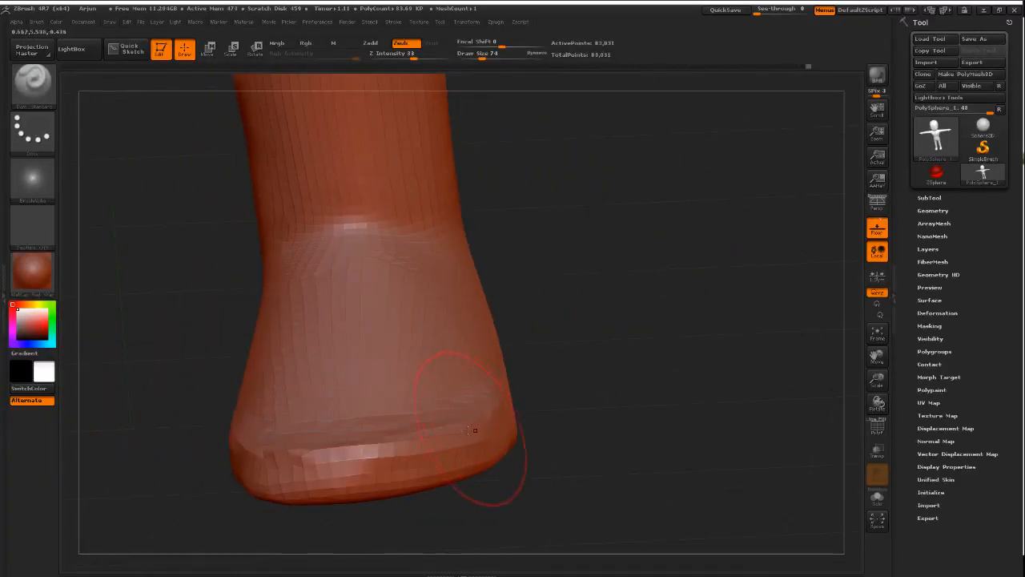
- Build up and smooth the side of the foot beside the toes with the ClayBuildup brush
{"action": "key", "text": "b"}
{"action": "key", "text": "d"}
{"action": "key", "text": "s"}
{"action": "key", "text": "b"}
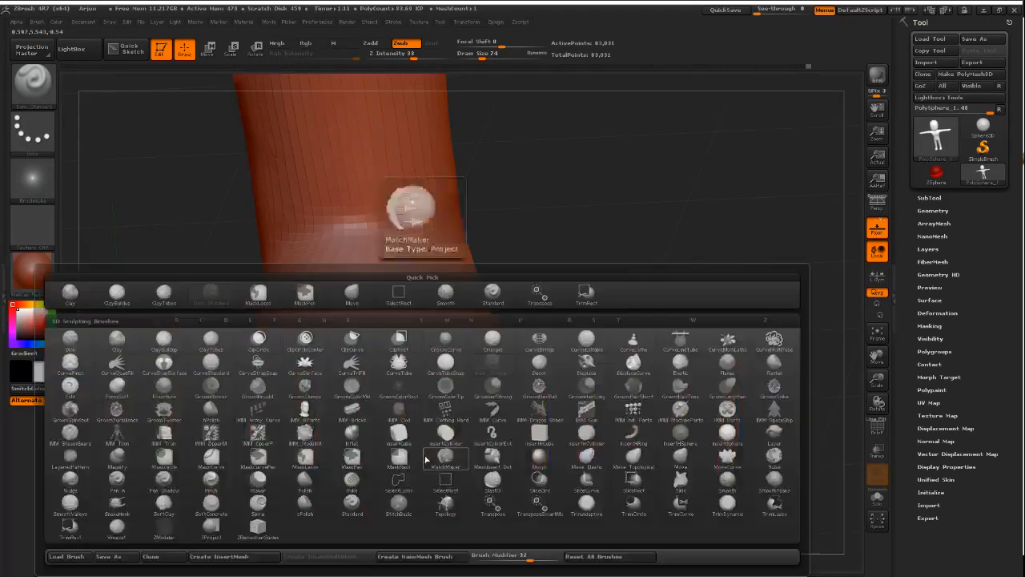
{"action": "key", "text": "c"}
{"action": "key", "text": "b"}
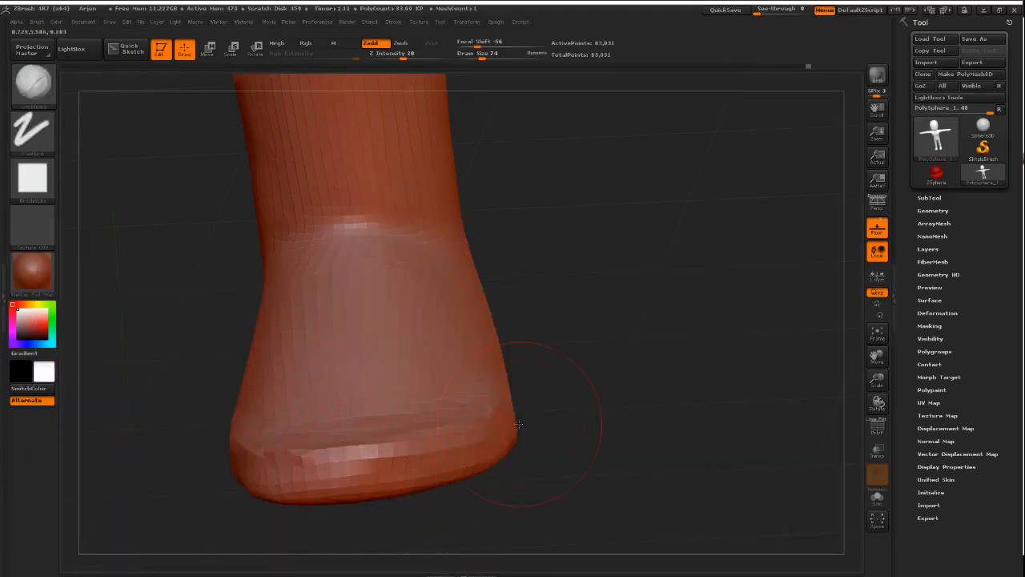
{"action": "left_click_drag", "start_coordinate": [566, 405], "coordinate": [488, 446]}
{"action": "left_click_drag", "start_coordinate": [641, 436], "coordinate": [744, 417]}
{"action": "left_click_drag", "start_coordinate": [453, 441], "coordinate": [566, 422], "text": "alt"}
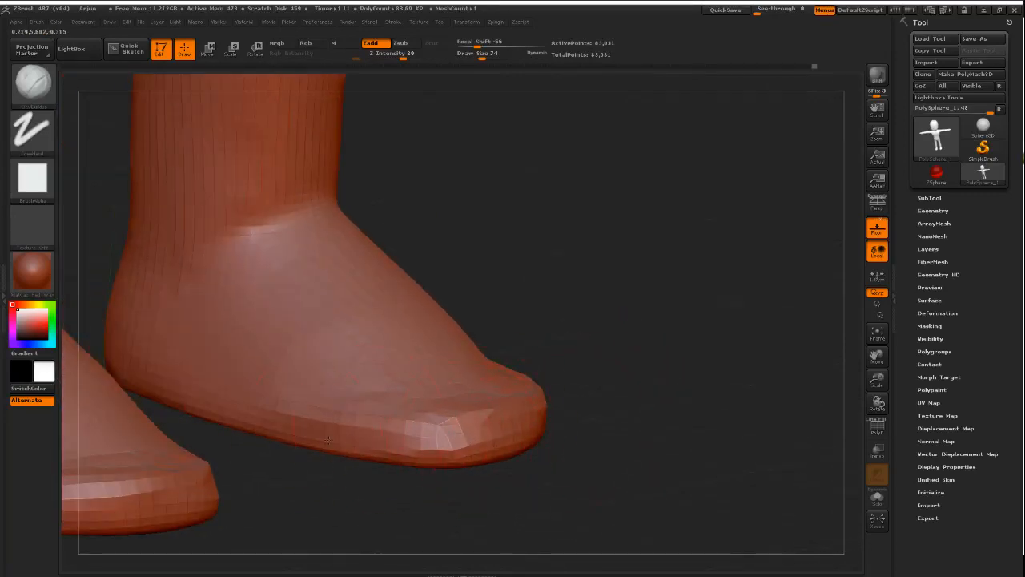
{"action": "left_click_drag", "start_coordinate": [597, 404], "coordinate": [569, 415]}
{"action": "left_click_drag", "start_coordinate": [647, 385], "coordinate": [561, 410]}
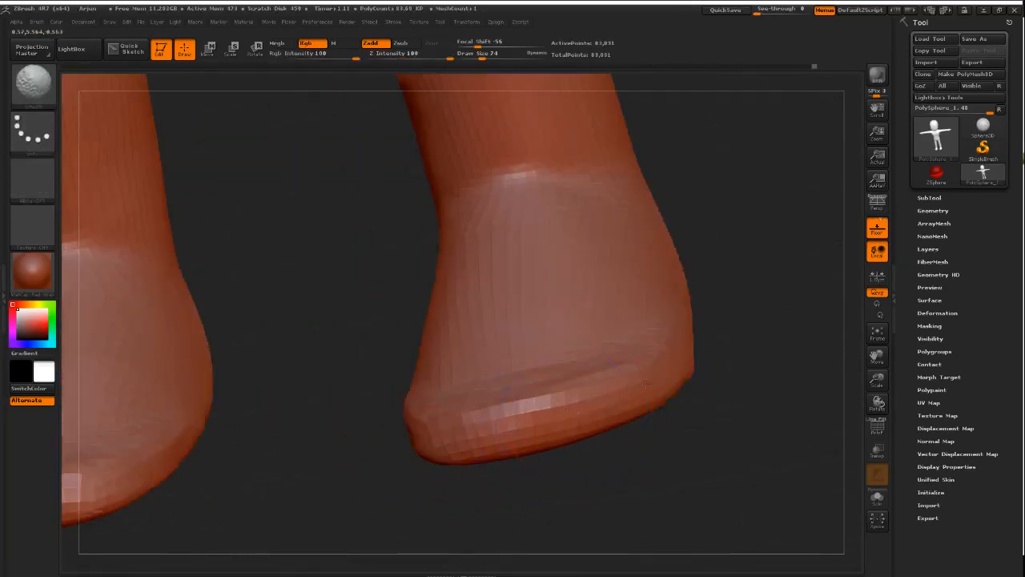
{"action": "mouse_move", "coordinate": [696, 336]}
{"action": "left_mouse_down", "text": "alt"}
{"action": "mouse_move", "coordinate": [582, 354]}
{"action": "mouse_move", "coordinate": [586, 423]}
{"action": "left_mouse_up", "text": "alt"}
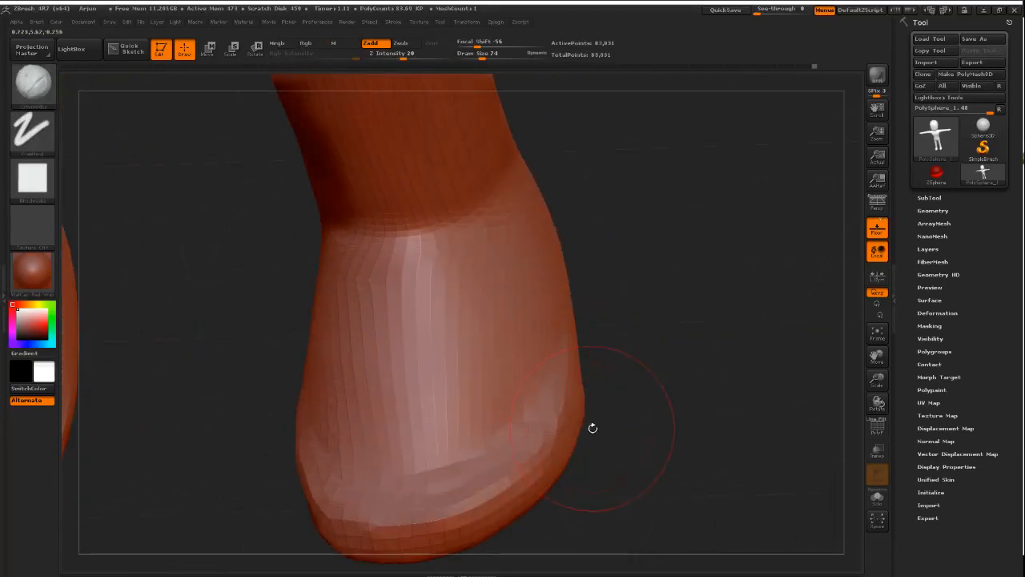
- Carve the crease above the toes across the foot and up its side with Dam_Standard, smoothing the front
{"action": "key", "text": "b"}
{"action": "key", "text": "d"}
{"action": "key", "text": "s"}
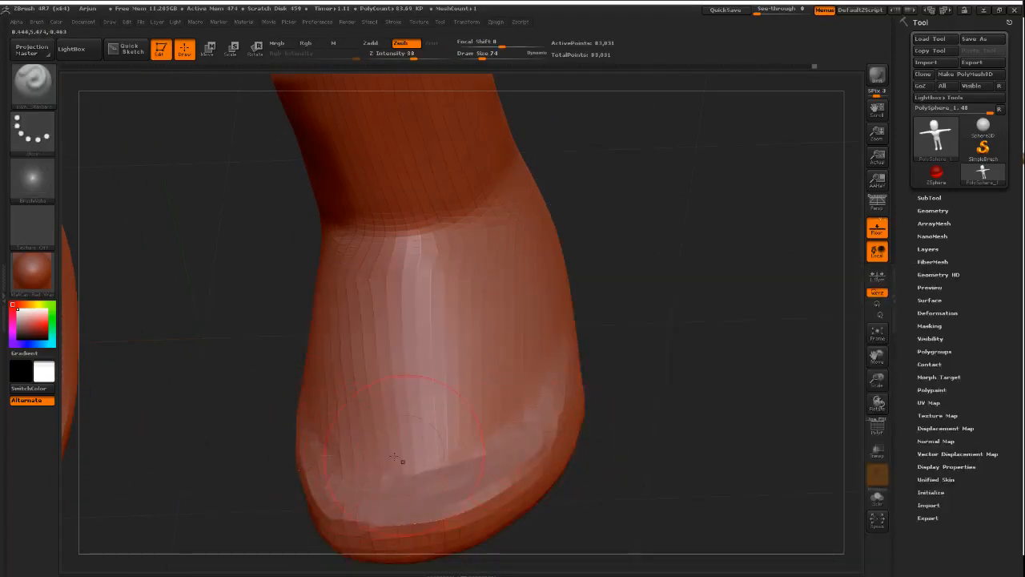
{"action": "left_click_drag", "start_coordinate": [402, 461], "coordinate": [479, 453]}
{"action": "left_click_drag", "start_coordinate": [543, 384], "coordinate": [548, 371]}
{"action": "mouse_move", "coordinate": [641, 433]}
{"action": "left_mouse_down"}
{"action": "mouse_move", "coordinate": [658, 328]}
{"action": "mouse_move", "coordinate": [617, 337]}
{"action": "mouse_move", "coordinate": [595, 418]}
{"action": "mouse_move", "coordinate": [507, 424]}
{"action": "mouse_move", "coordinate": [532, 407]}
{"action": "mouse_move", "coordinate": [508, 435]}
{"action": "mouse_move", "coordinate": [569, 377]}
{"action": "mouse_move", "coordinate": [513, 416]}
{"action": "left_mouse_up"}
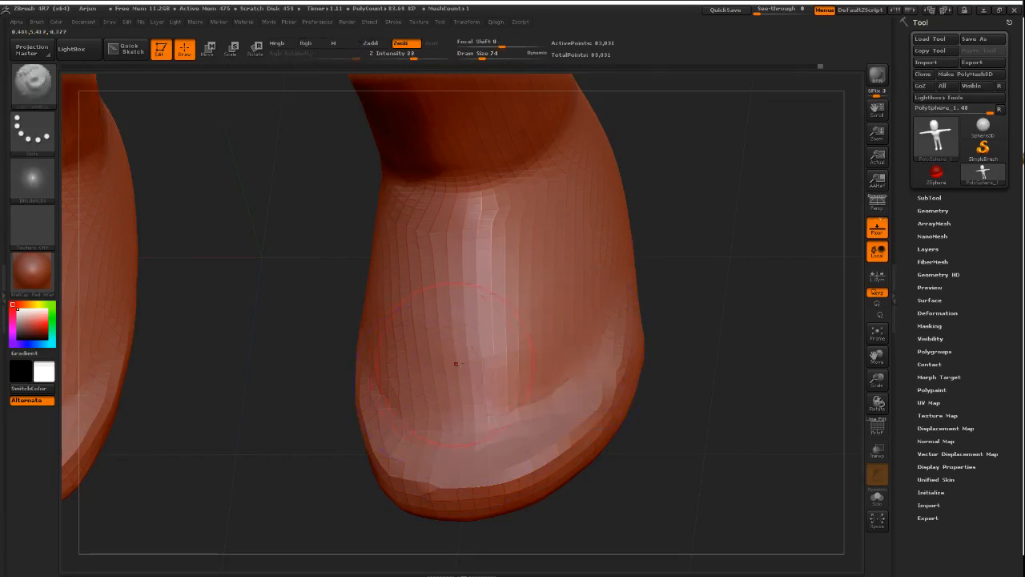
{"action": "right_click_drag", "start_coordinate": [454, 361], "coordinate": [418, 391]}
{"action": "mouse_move", "coordinate": [419, 391]}
{"action": "left_mouse_down", "text": "shift"}
{"action": "mouse_move", "coordinate": [491, 366]}
{"action": "mouse_move", "coordinate": [556, 326]}
{"action": "mouse_move", "coordinate": [532, 417]}
{"action": "left_mouse_up", "text": "shift"}
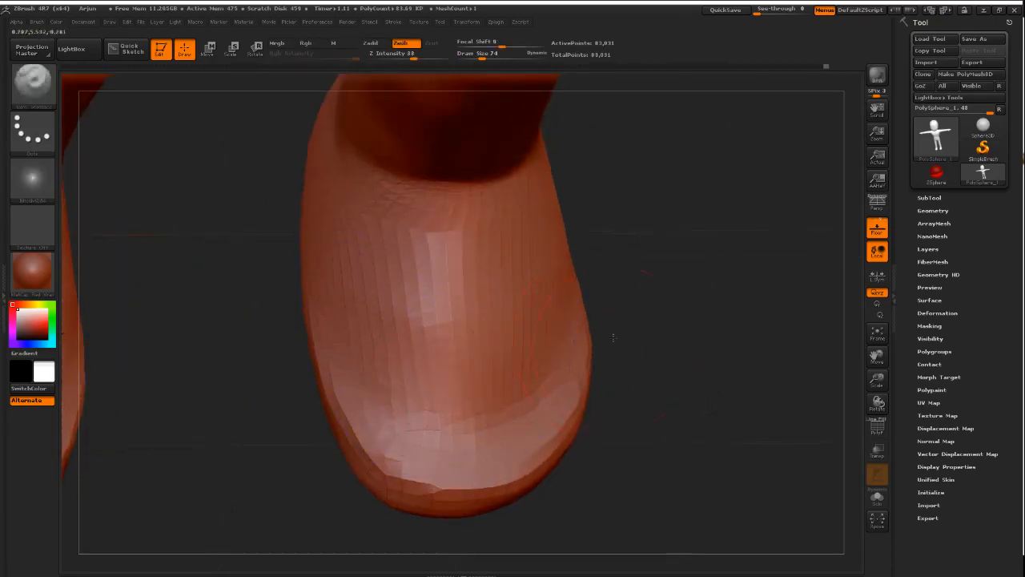
- Smooth the side of the foot between the ankle and the heel
{"action": "right_click_drag", "start_coordinate": [609, 339], "coordinate": [609, 258]}
{"action": "mouse_move", "coordinate": [704, 344]}
{"action": "right_mouse_down", "text": "ctrl"}
{"action": "mouse_move", "coordinate": [549, 366]}
{"action": "mouse_move", "coordinate": [568, 409]}
{"action": "mouse_move", "coordinate": [600, 351]}
{"action": "mouse_move", "coordinate": [660, 352]}
{"action": "mouse_move", "coordinate": [567, 347]}
{"action": "mouse_move", "coordinate": [664, 361]}
{"action": "mouse_move", "coordinate": [618, 369]}
{"action": "mouse_move", "coordinate": [582, 354]}
{"action": "right_mouse_up", "text": "ctrl"}
{"action": "key", "text": "b"}
{"action": "key", "text": "m"}
{"action": "key", "text": "v"}
{"action": "right_click_drag", "start_coordinate": [581, 414], "coordinate": [598, 424]}
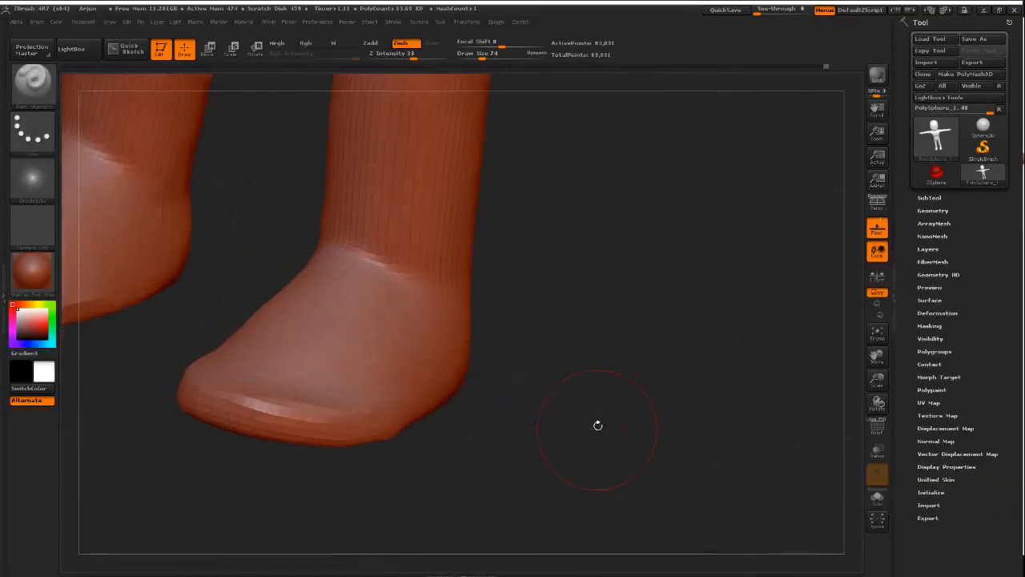
{"action": "right_click_drag", "start_coordinate": [268, 291], "coordinate": [555, 312], "text": "shift"}
{"action": "key", "text": "shift"}
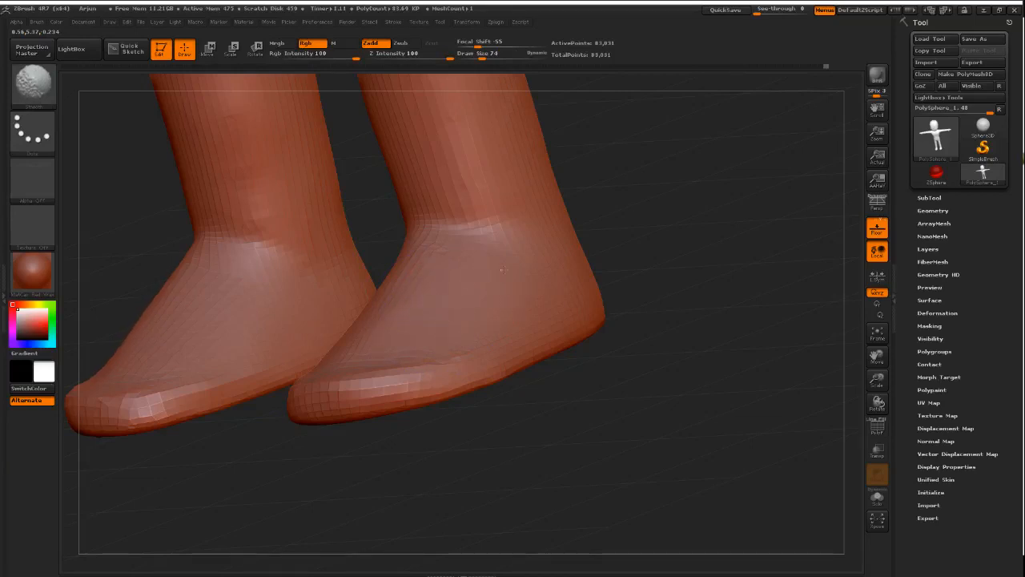
{"action": "mouse_move", "coordinate": [527, 281]}
{"action": "left_mouse_down", "text": "shift"}
{"action": "mouse_move", "coordinate": [503, 261]}
{"action": "mouse_move", "coordinate": [513, 301]}
{"action": "mouse_move", "coordinate": [556, 270]}
{"action": "left_mouse_up", "text": "shift"}
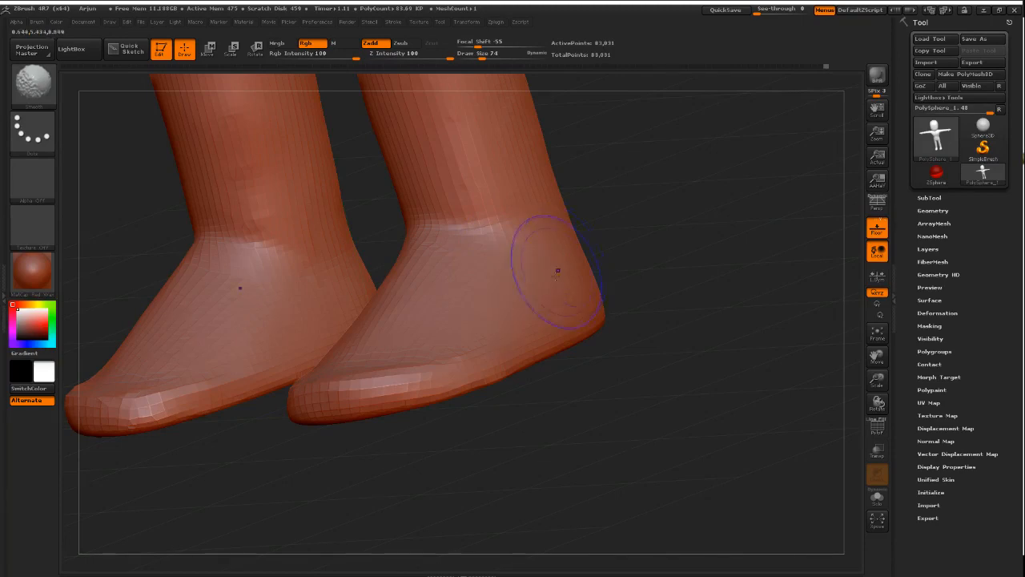
{"action": "left_click_drag", "start_coordinate": [622, 337], "coordinate": [638, 353]}
- Switch to the ClayBuildup brush and smooth the instep from the ankle down towards the toes
{"action": "key", "text": "b"}
{"action": "key", "text": "c"}
{"action": "key", "text": "b"}
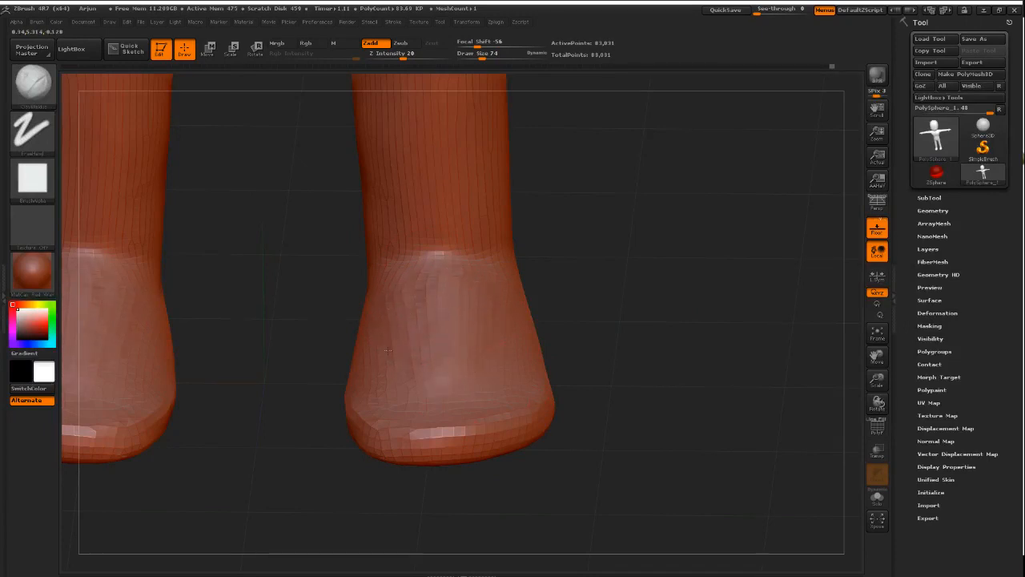
{"action": "key", "text": "shift"}
{"action": "left_click_drag", "start_coordinate": [423, 261], "coordinate": [407, 370], "text": "shift"}
{"action": "mouse_move", "coordinate": [621, 371]}
{"action": "left_mouse_down"}
{"action": "mouse_move", "coordinate": [606, 400]}
{"action": "mouse_move", "coordinate": [554, 409]}
{"action": "left_mouse_up"}
{"action": "right_click_drag", "start_coordinate": [544, 451], "coordinate": [567, 351], "text": "alt"}
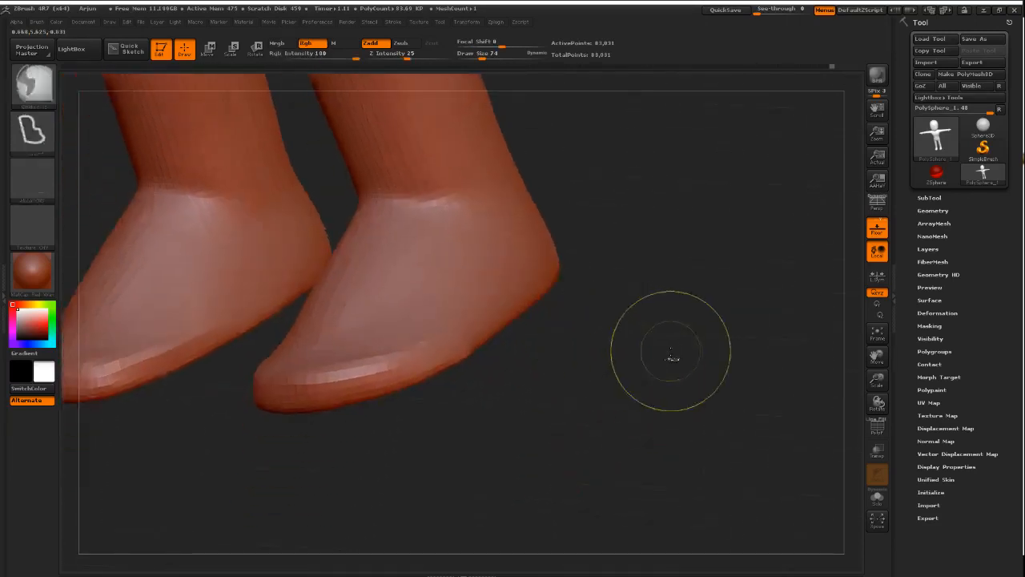
- Remesh the whole figure to even out its polygons after the foot sculpting
{"action": "right_click_drag", "start_coordinate": [672, 357], "coordinate": [532, 356], "text": "ctrl"}
{"action": "left_click_drag", "start_coordinate": [531, 272], "coordinate": [661, 387], "text": "ctrl"}
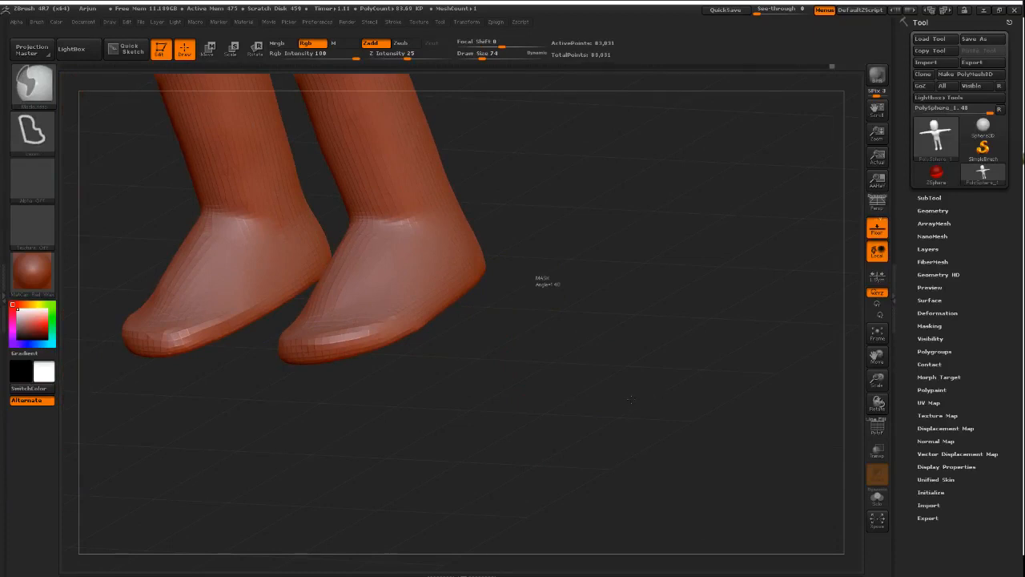
{"action": "left_click_drag", "start_coordinate": [407, 368], "coordinate": [492, 379], "text": "alt"}
{"action": "right_click_drag", "start_coordinate": [579, 366], "coordinate": [487, 339], "text": "ctrl"}
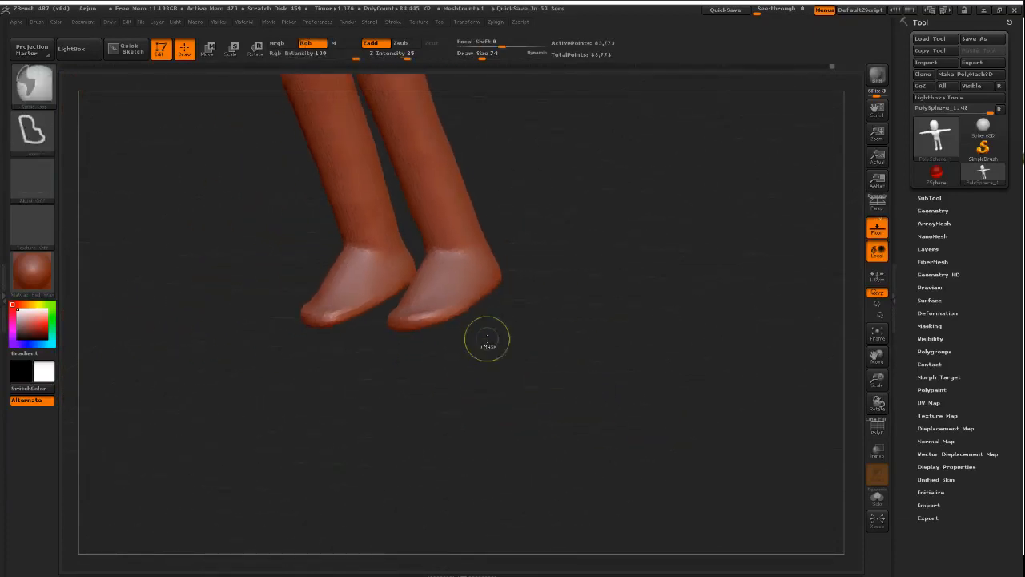
- Carve a crease along the side of the foot above the sole, up to the toes, with the Dam_Standard brush
{"action": "left_click_drag", "start_coordinate": [487, 339], "coordinate": [446, 488], "text": "alt"}
{"action": "left_click_drag", "start_coordinate": [487, 401], "coordinate": [586, 365], "text": "shift"}
{"action": "right_click_drag", "start_coordinate": [520, 352], "coordinate": [572, 381], "text": "ctrl"}
{"action": "left_click_drag", "start_coordinate": [572, 381], "coordinate": [647, 392]}
{"action": "right_click_drag", "start_coordinate": [647, 364], "coordinate": [666, 385], "text": "ctrl"}
{"action": "left_click_drag", "start_coordinate": [665, 384], "coordinate": [533, 372]}
{"action": "key", "text": "b"}
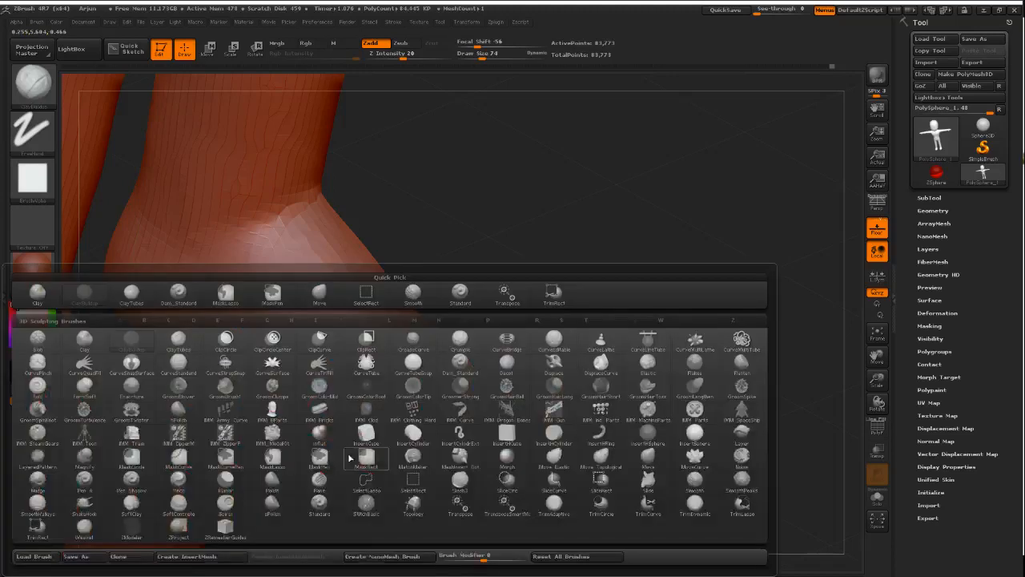
{"action": "key", "text": "d"}
{"action": "key", "text": "s"}
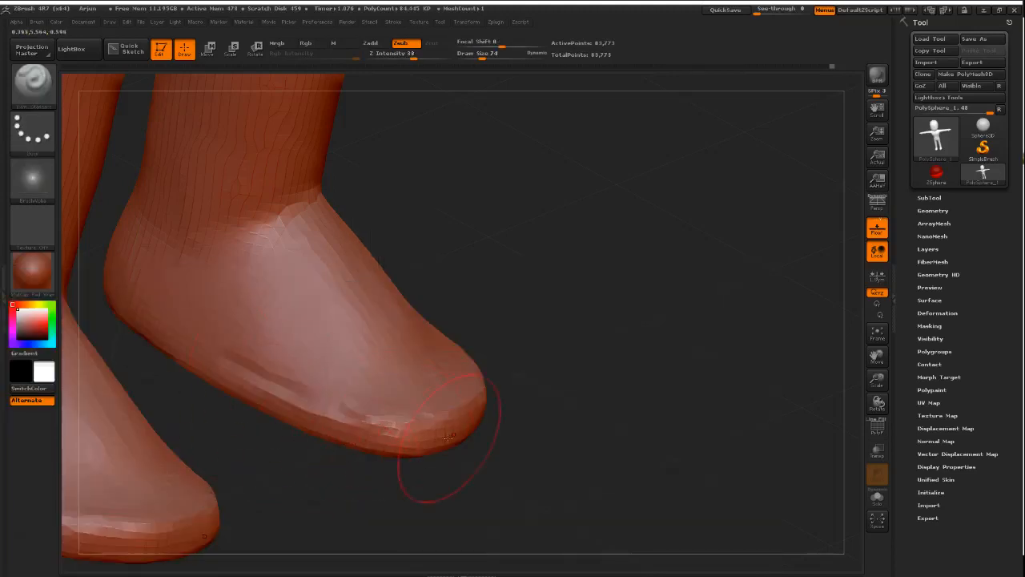
{"action": "left_click_drag", "start_coordinate": [247, 374], "coordinate": [352, 426]}
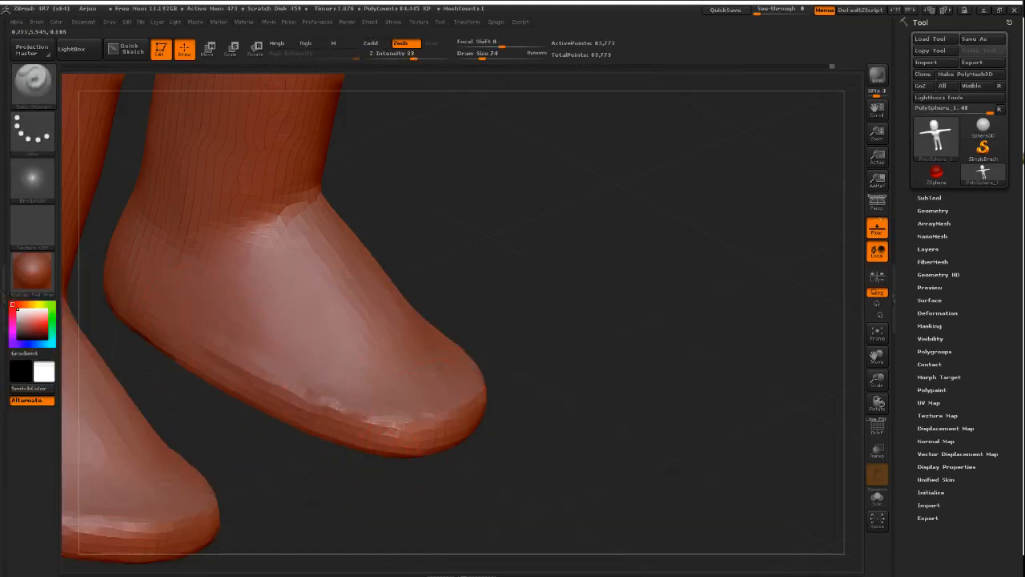
{"action": "left_click_drag", "start_coordinate": [449, 476], "coordinate": [405, 415]}
{"action": "mouse_move", "coordinate": [469, 407]}
{"action": "right_mouse_down", "text": "ctrl"}
{"action": "mouse_move", "coordinate": [508, 404]}
{"action": "mouse_move", "coordinate": [534, 360]}
{"action": "right_mouse_up", "text": "ctrl"}
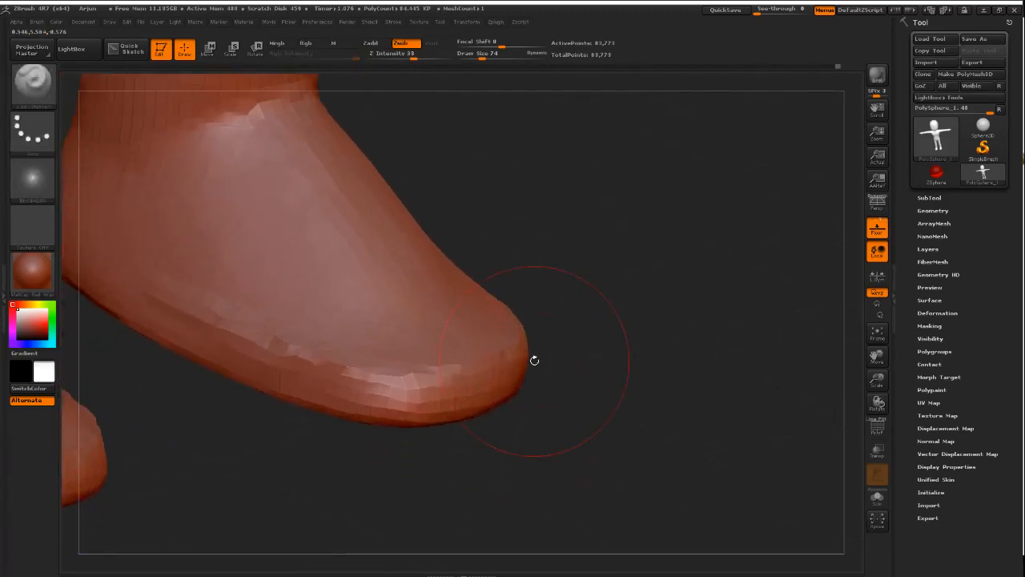
{"action": "right_click_drag", "start_coordinate": [429, 223], "coordinate": [453, 336], "text": "alt"}
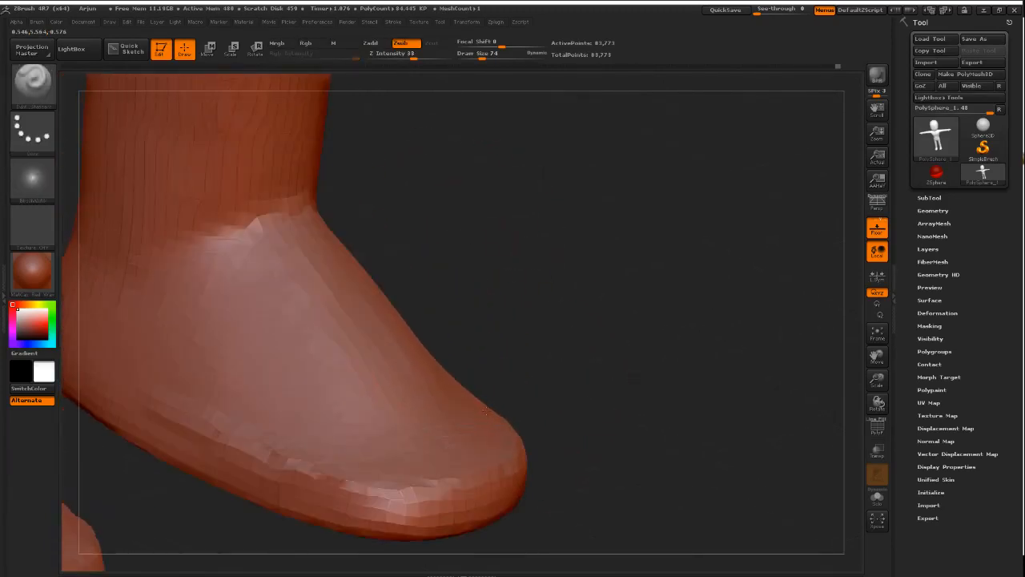
- Switch to the TrimDynamic brush for shaping the head and enlarge its draw size to 250
{"action": "right_click_drag", "start_coordinate": [586, 337], "coordinate": [352, 376], "text": "ctrl"}
{"action": "right_click_drag", "start_coordinate": [525, 192], "coordinate": [518, 164], "text": "ctrl"}
{"action": "right_click_drag", "start_coordinate": [517, 164], "coordinate": [477, 342], "text": "alt"}
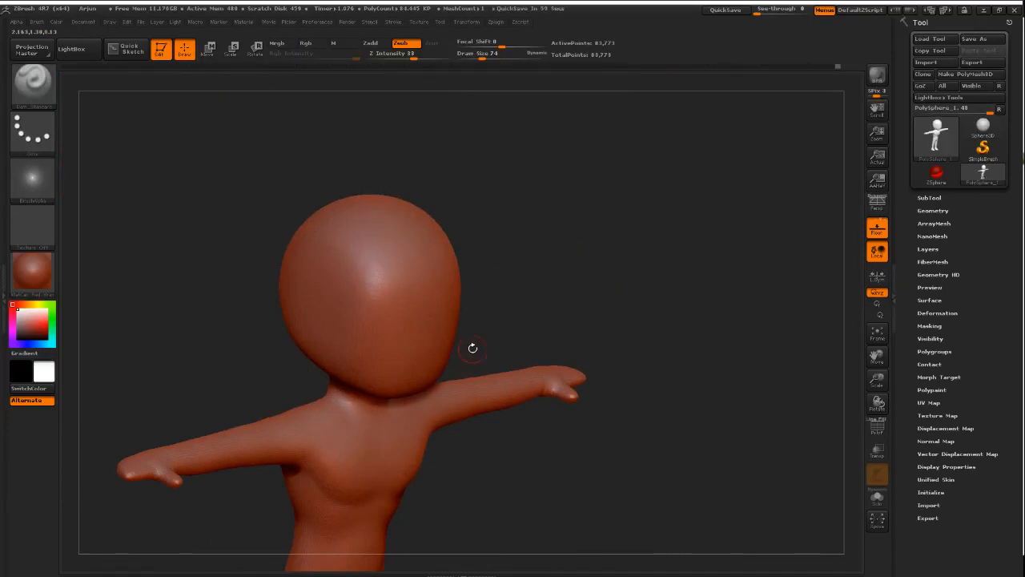
{"action": "key", "text": "b"}
{"action": "key", "text": "t"}
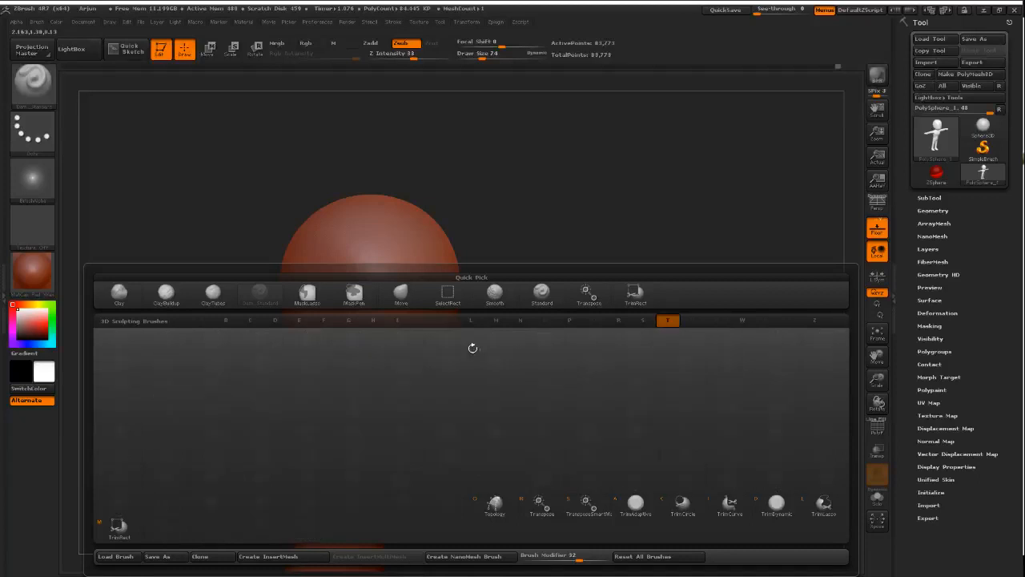
{"action": "key", "text": "d"}
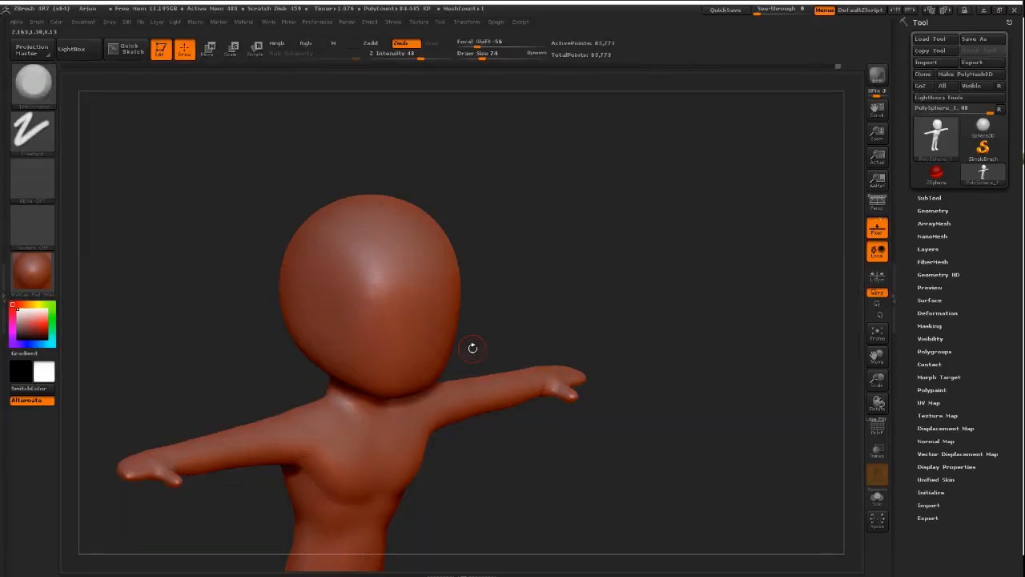
{"action": "key", "text": "b"}
{"action": "key", "text": "t"}
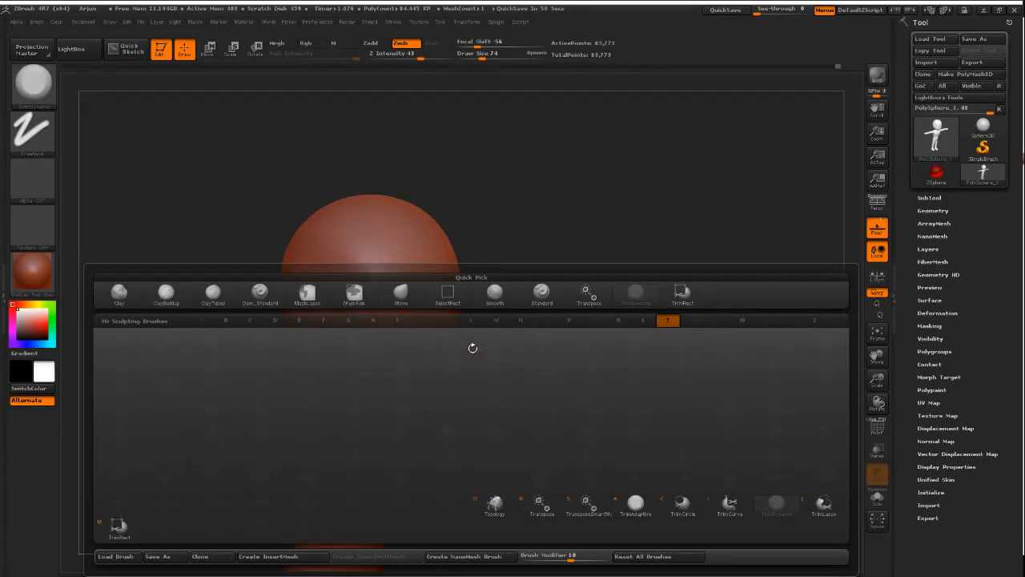
{"action": "key", "text": "d"}
{"action": "key", "text": "bracketright"}
{"action": "key", "text": "bracketright"}
{"action": "key", "text": "bracketright"}
{"action": "key", "text": "bracketright"}
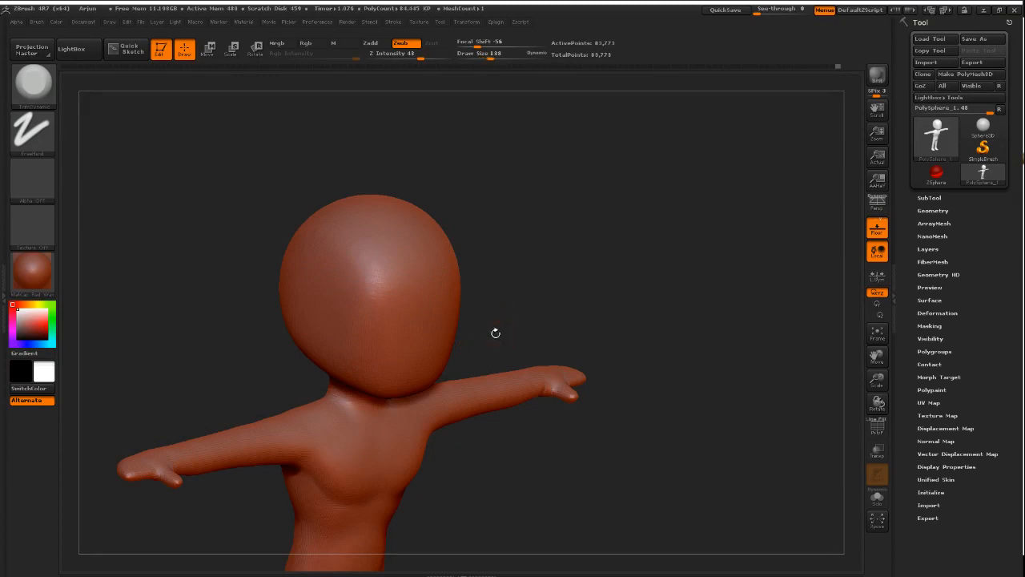
{"action": "right_click_drag", "start_coordinate": [585, 280], "coordinate": [542, 283]}
{"action": "mouse_move", "coordinate": [541, 282]}
{"action": "right_mouse_down", "text": "ctrl"}
{"action": "mouse_move", "coordinate": [553, 288]}
{"action": "mouse_move", "coordinate": [486, 278]}
{"action": "right_mouse_up", "text": "ctrl"}
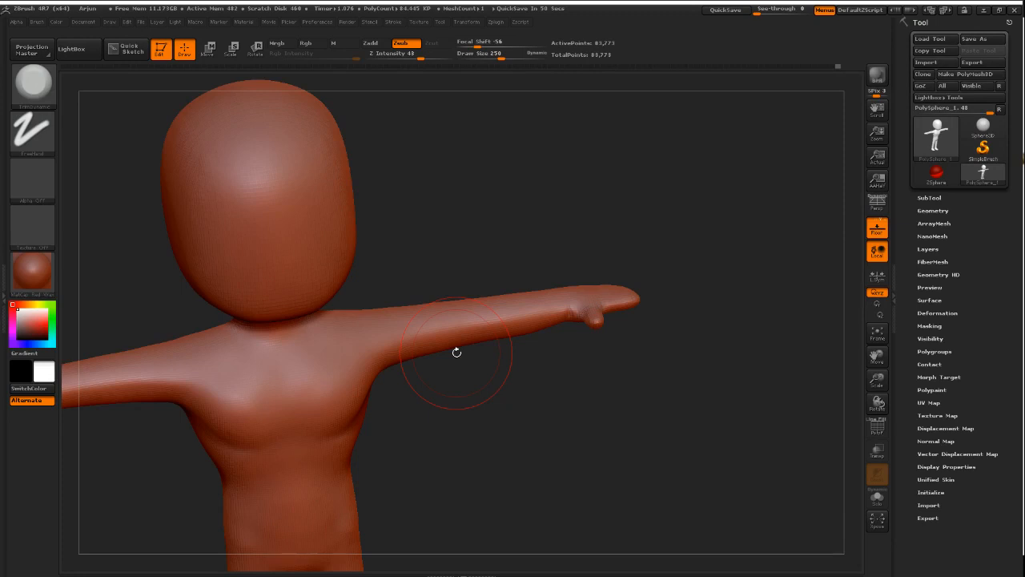
- Flatten the side of the head from temple to jaw with TrimDynamic, redoing one stroke and enlarging the draw size to 366
{"action": "left_click_drag", "start_coordinate": [466, 393], "coordinate": [518, 443], "text": "alt"}
{"action": "left_click_drag", "start_coordinate": [357, 216], "coordinate": [300, 287]}
{"action": "left_click_drag", "start_coordinate": [496, 313], "coordinate": [439, 276]}
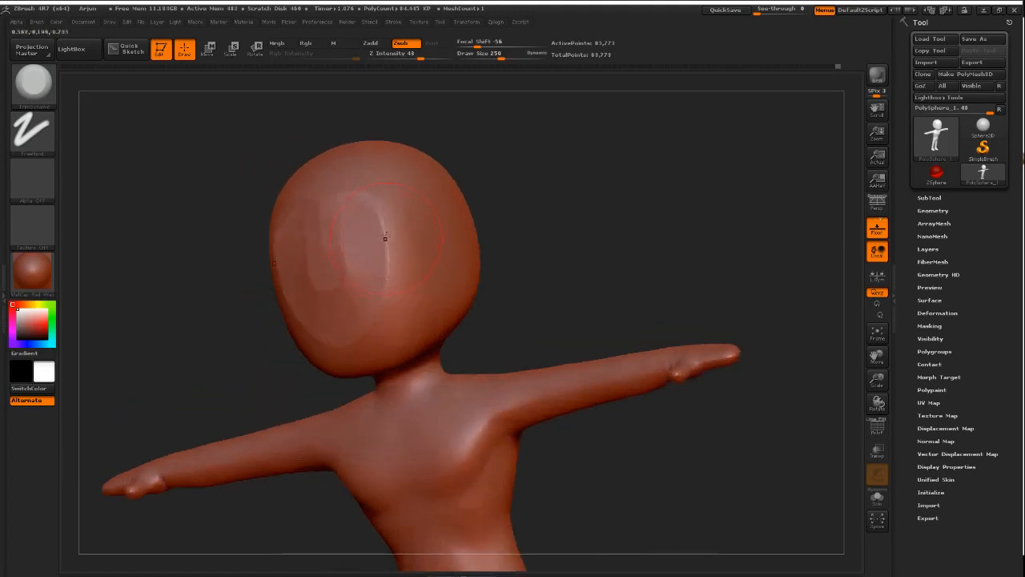
{"action": "right_click_drag", "start_coordinate": [386, 237], "coordinate": [389, 240]}
{"action": "key", "text": "ctrl+z"}
{"action": "left_click_drag", "start_coordinate": [364, 199], "coordinate": [334, 371]}
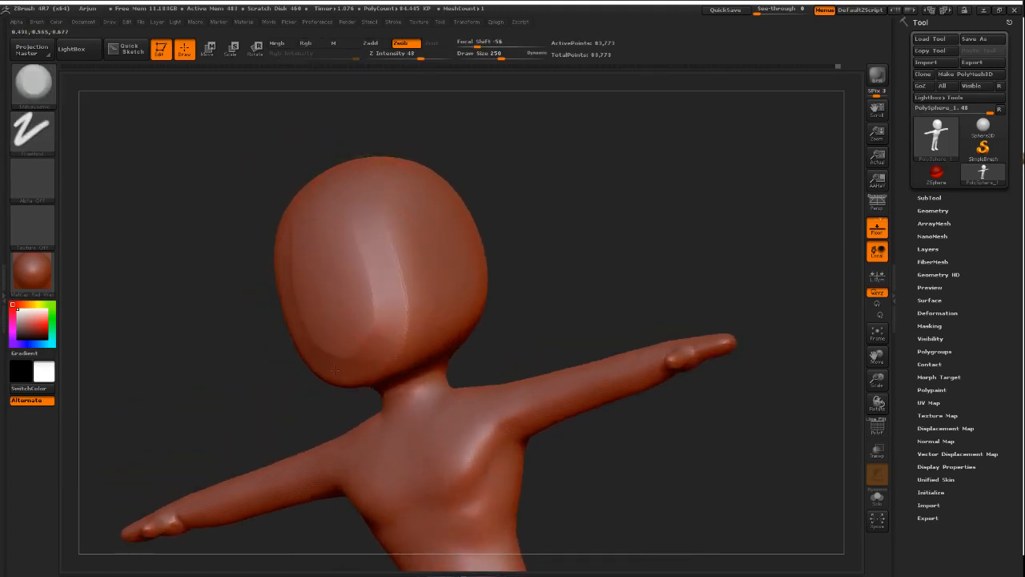
{"action": "left_click_drag", "start_coordinate": [358, 252], "coordinate": [369, 278]}
{"action": "right_click_drag", "start_coordinate": [412, 282], "coordinate": [426, 281]}
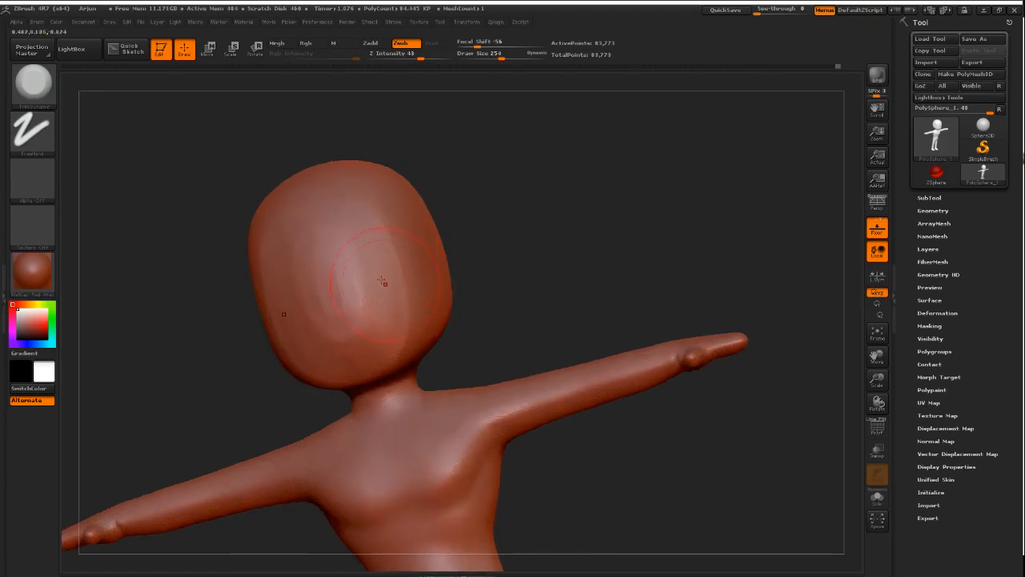
{"action": "key", "text": "]"}
{"action": "key", "text": "]"}
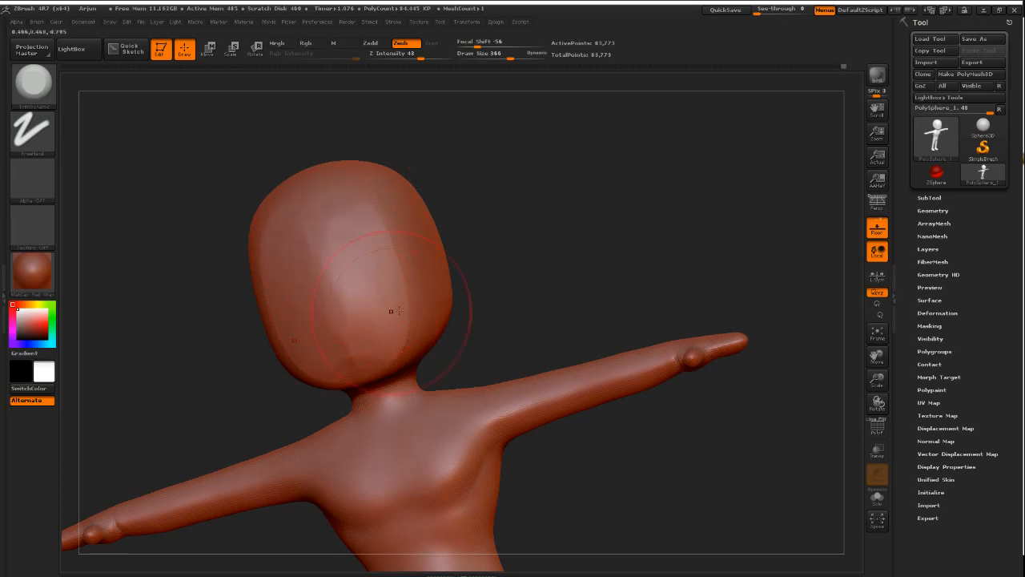
- Try flattening the side of the head further with broad TrimDynamic strokes and undo the last three changes
{"action": "right_click_drag", "start_coordinate": [390, 311], "coordinate": [433, 344]}
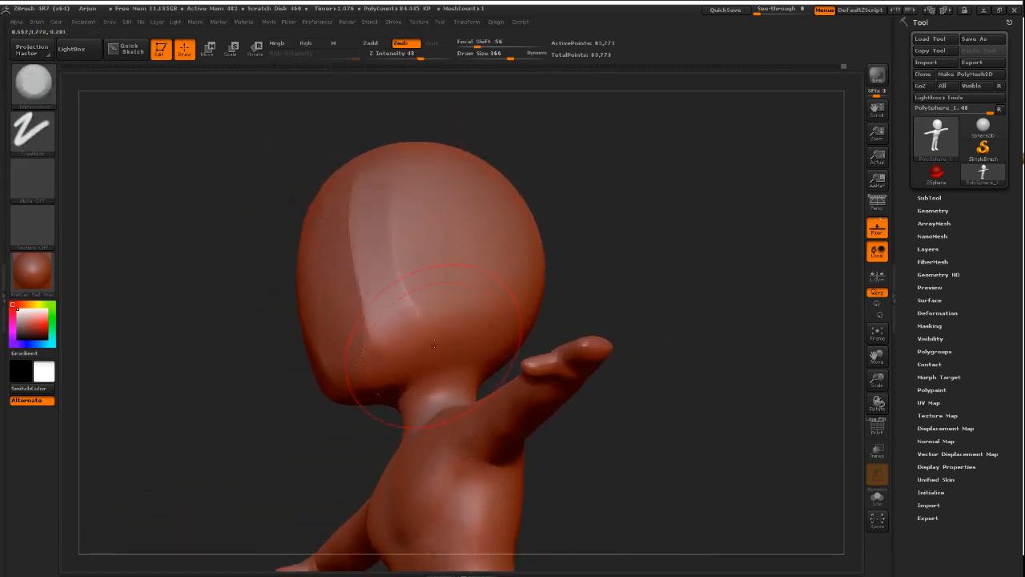
{"action": "mouse_move", "coordinate": [399, 210]}
{"action": "left_mouse_down"}
{"action": "mouse_move", "coordinate": [408, 307]}
{"action": "mouse_move", "coordinate": [420, 300]}
{"action": "left_mouse_up"}
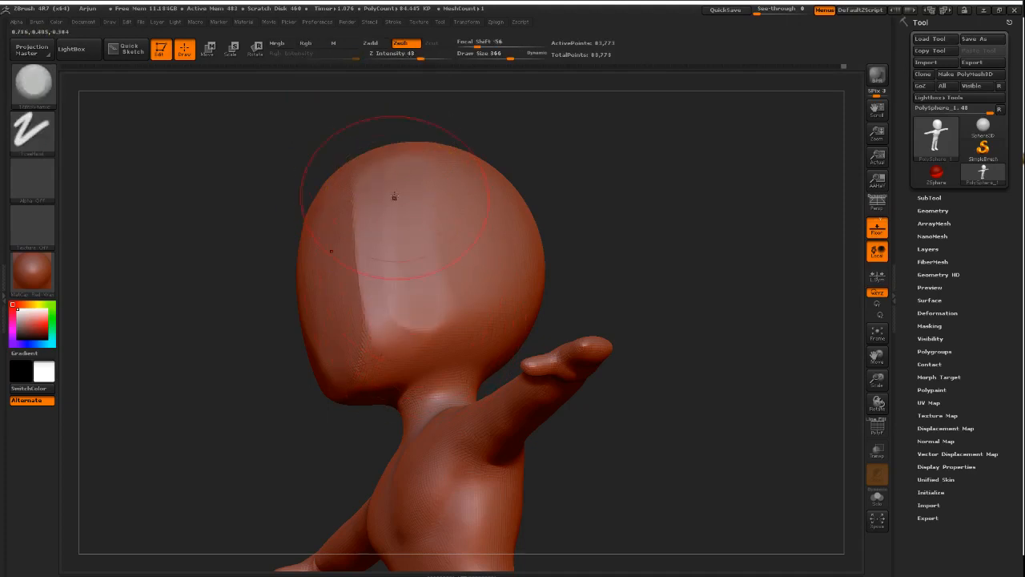
{"action": "left_click_drag", "start_coordinate": [384, 372], "coordinate": [379, 339]}
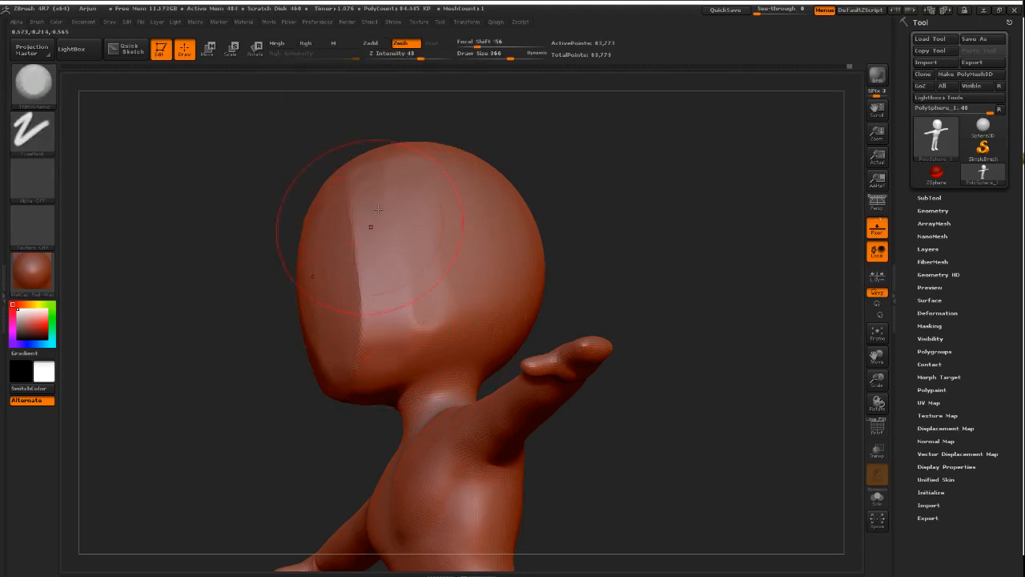
{"action": "right_click_drag", "start_coordinate": [377, 209], "coordinate": [460, 334]}
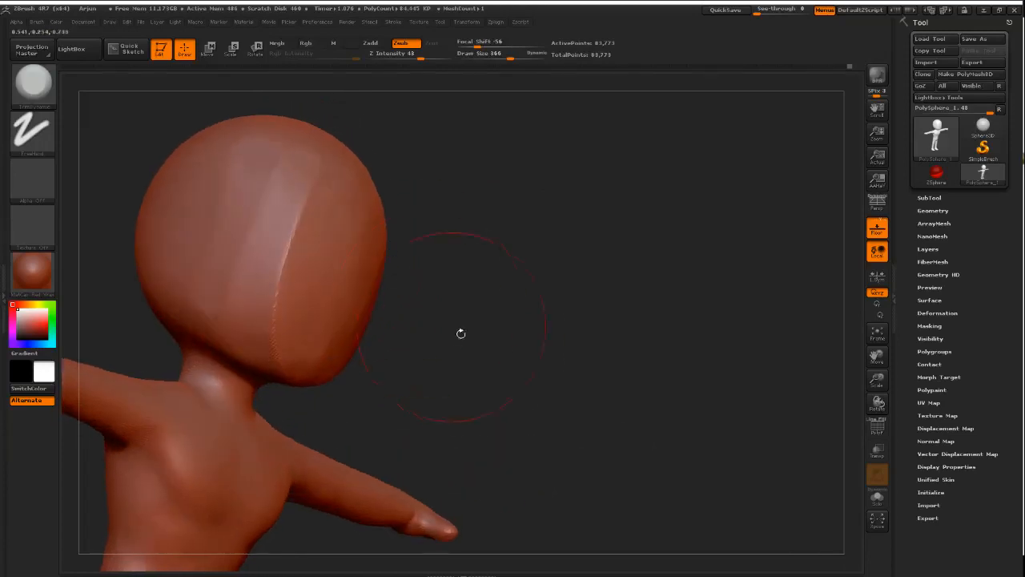
{"action": "key", "text": "ctrl+z"}
{"action": "key", "text": "ctrl+z"}
{"action": "key", "text": "ctrl+z"}
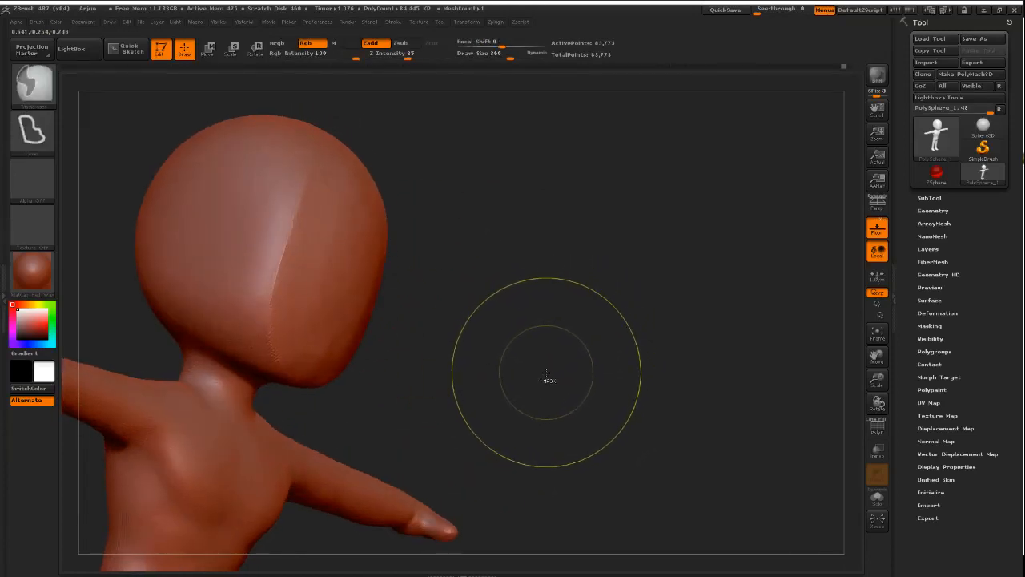
- Go to the feet and reduce the TrimDynamic draw size to 138 for trimming along the sole edge
{"action": "left_click_drag", "start_coordinate": [529, 359], "coordinate": [561, 200], "text": "alt"}
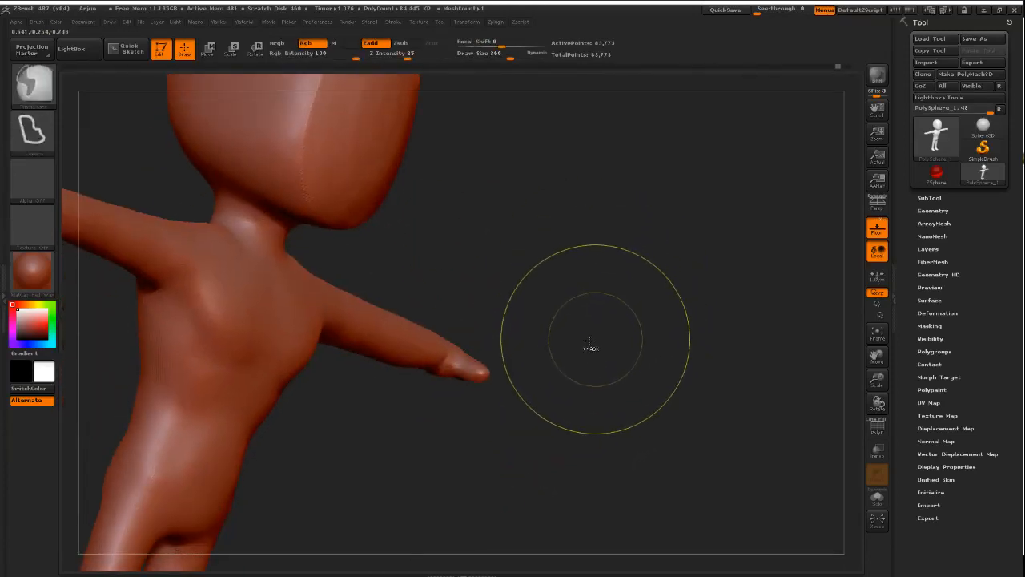
{"action": "left_click_drag", "start_coordinate": [518, 344], "coordinate": [526, 75], "text": "alt"}
{"action": "left_click_drag", "start_coordinate": [474, 377], "coordinate": [523, 297], "text": "alt"}
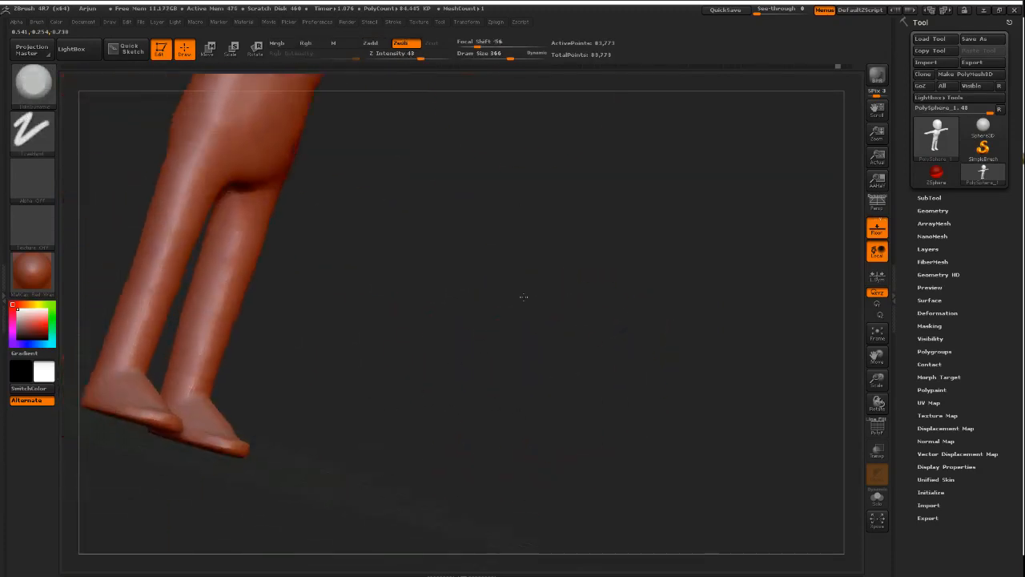
{"action": "right_click_drag", "start_coordinate": [524, 297], "coordinate": [561, 232], "text": "alt"}
{"action": "right_click_drag", "start_coordinate": [416, 332], "coordinate": [425, 432], "text": "ctrl"}
{"action": "right_click_drag", "start_coordinate": [481, 208], "coordinate": [508, 139], "text": "alt"}
{"action": "right_click_drag", "start_coordinate": [400, 297], "coordinate": [483, 148], "text": "alt"}
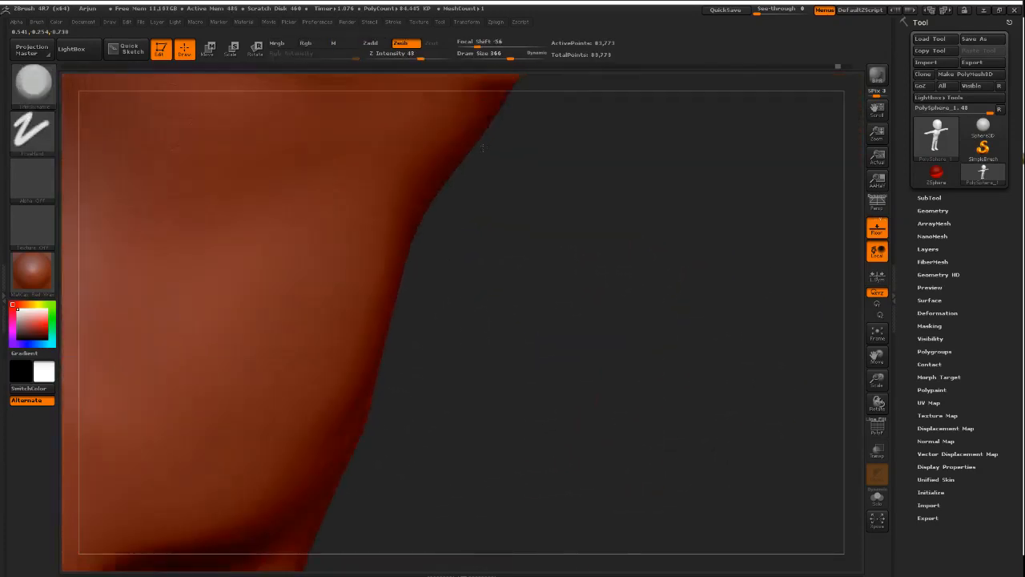
{"action": "right_click_drag", "start_coordinate": [401, 456], "coordinate": [489, 137], "text": "alt"}
{"action": "right_click_drag", "start_coordinate": [419, 401], "coordinate": [518, 176], "text": "alt"}
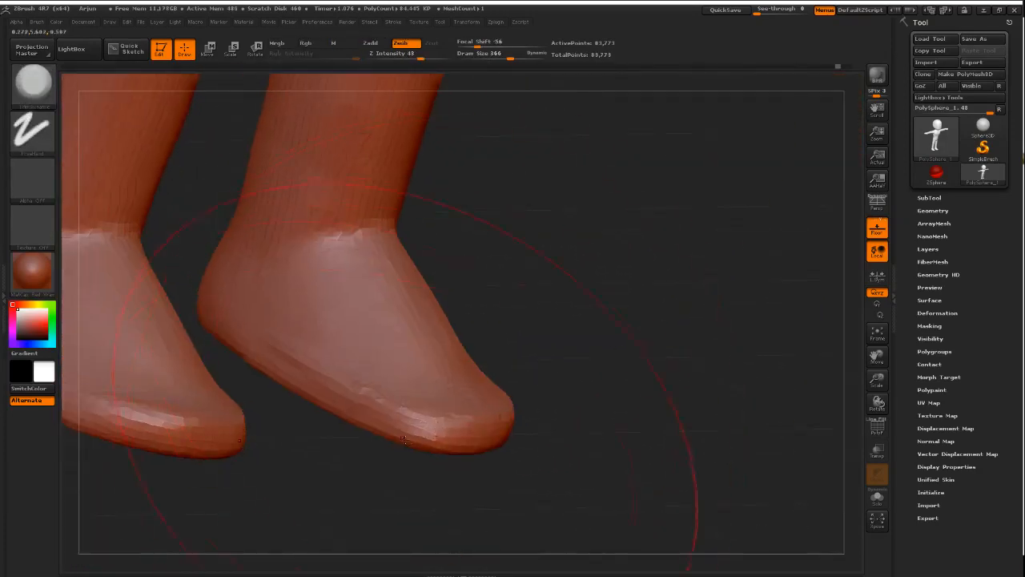
{"action": "key", "text": "bracketleft"}
{"action": "key", "text": "bracketleft"}
{"action": "key", "text": "bracketleft"}
{"action": "key", "text": "bracketleft"}
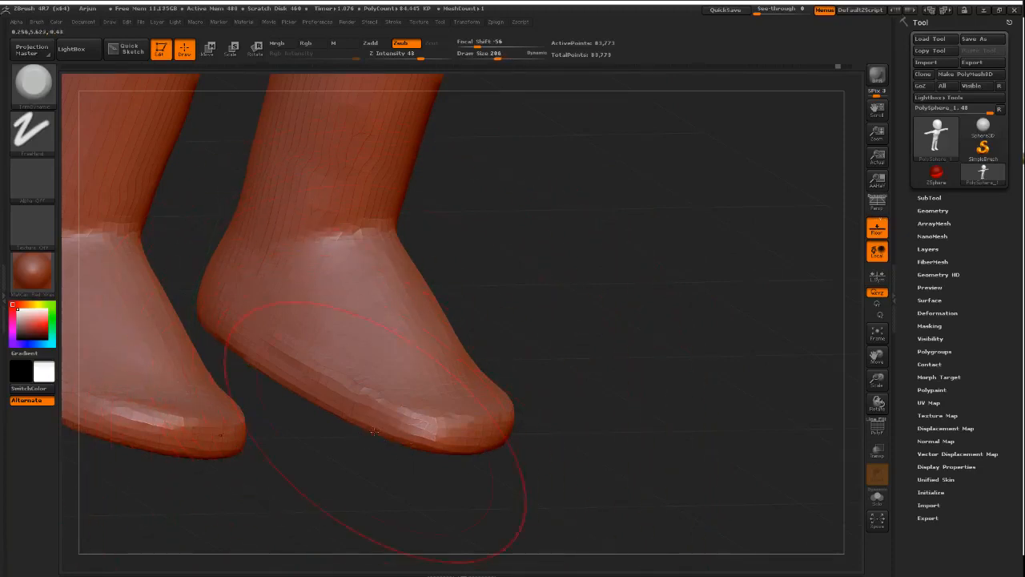
{"action": "key", "text": "bracketleft"}
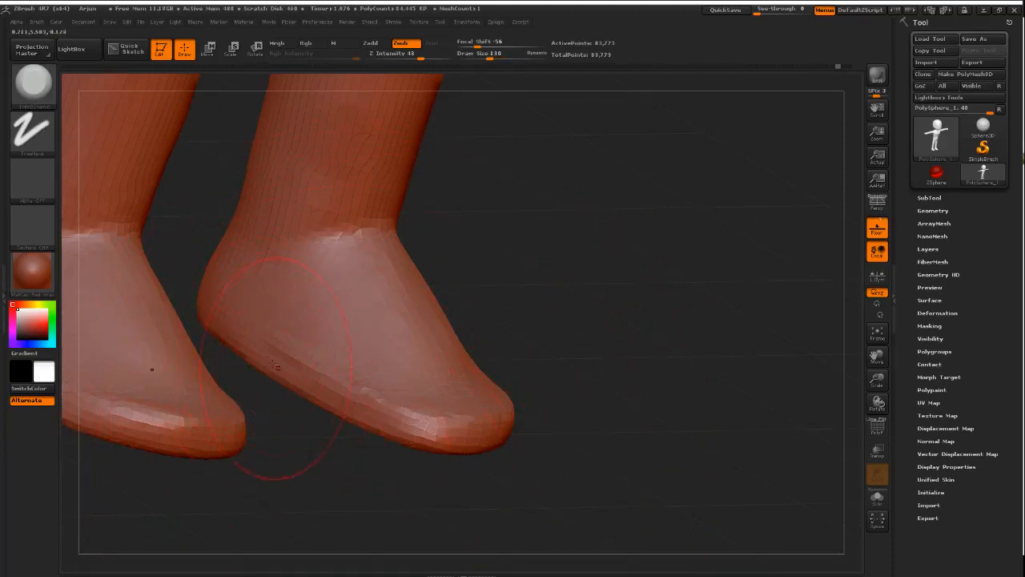
- Try flattening the side of the foot above the sole with TrimDynamic, lowering Z Intensity to 10, and undo each stroke
{"action": "mouse_move", "coordinate": [252, 350]}
{"action": "left_mouse_down"}
{"action": "mouse_move", "coordinate": [276, 373]}
{"action": "mouse_move", "coordinate": [445, 445]}
{"action": "left_mouse_up"}
{"action": "key", "text": "ctrl+z"}
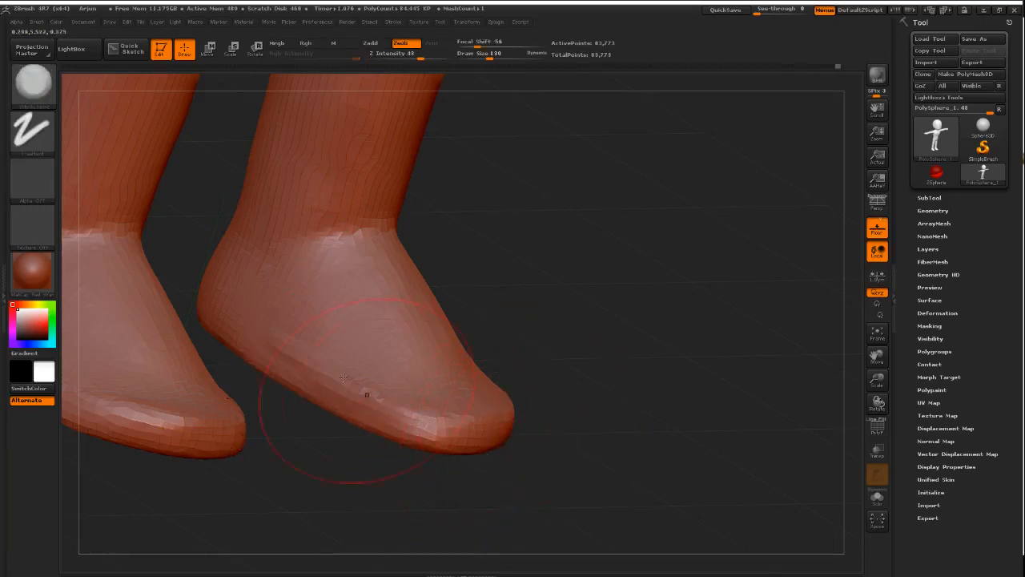
{"action": "left_click_drag", "start_coordinate": [343, 410], "coordinate": [473, 439]}
{"action": "key", "text": "ctrl+z"}
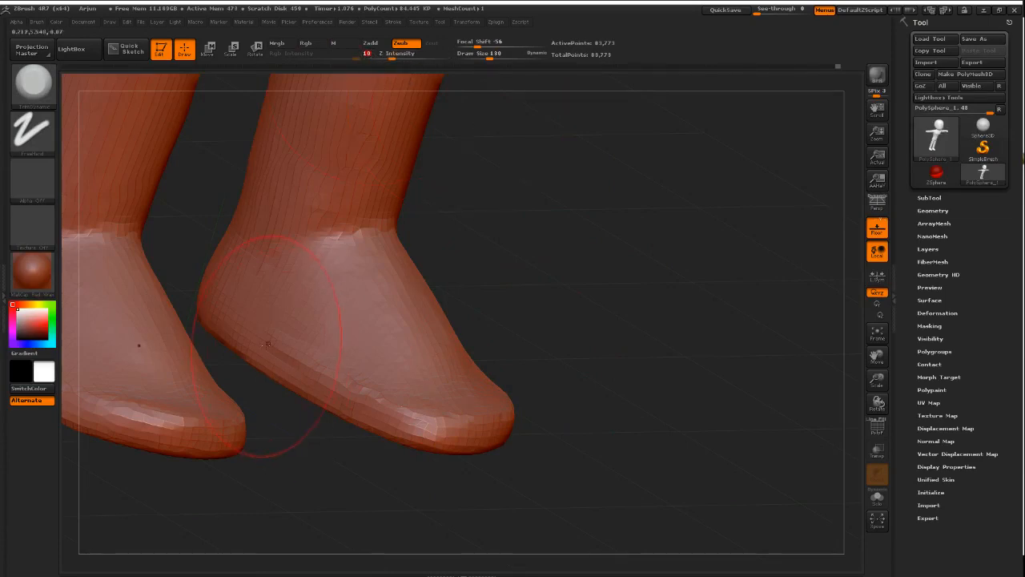
{"action": "left_click_drag", "start_coordinate": [269, 344], "coordinate": [377, 407]}
{"action": "key", "text": "ctrl+z"}
- Lower the draw size to 102 and Z Intensity to 5, and lightly flatten the rim around the toes and foot side
{"action": "key", "text": "bracketleft"}
{"action": "key", "text": "bracketleft"}
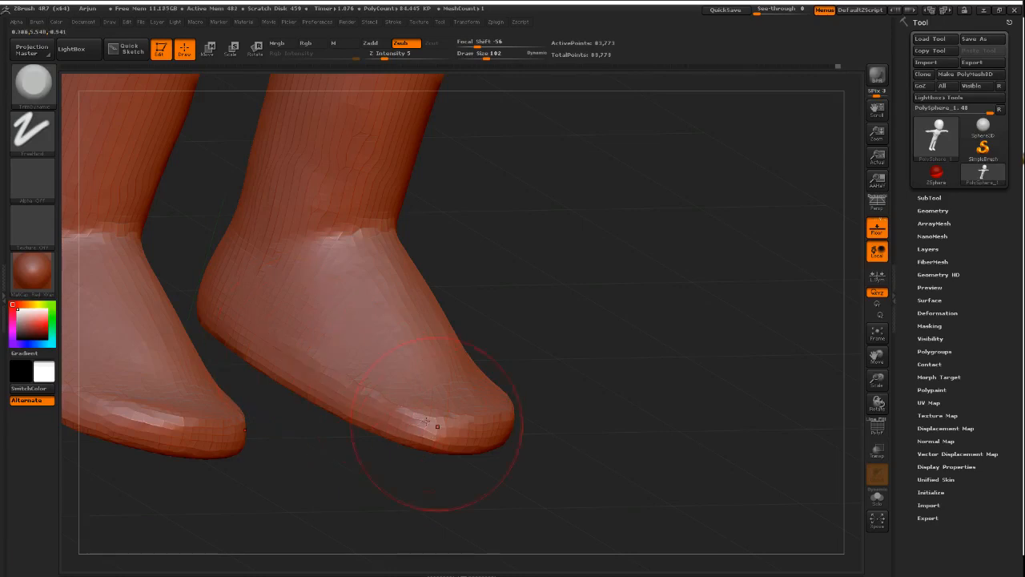
{"action": "left_click_drag", "start_coordinate": [519, 340], "coordinate": [442, 347]}
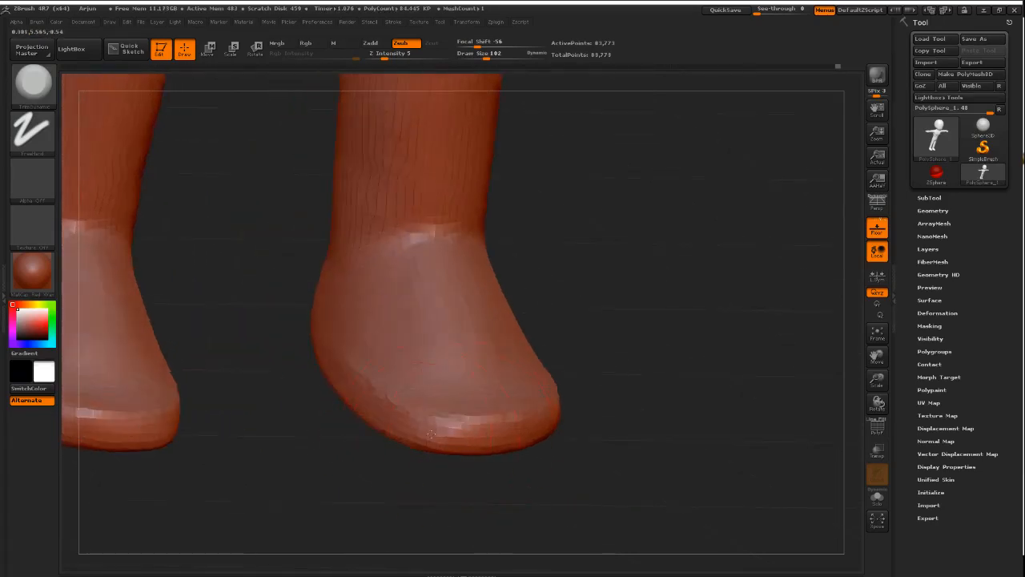
{"action": "left_click_drag", "start_coordinate": [390, 433], "coordinate": [587, 414]}
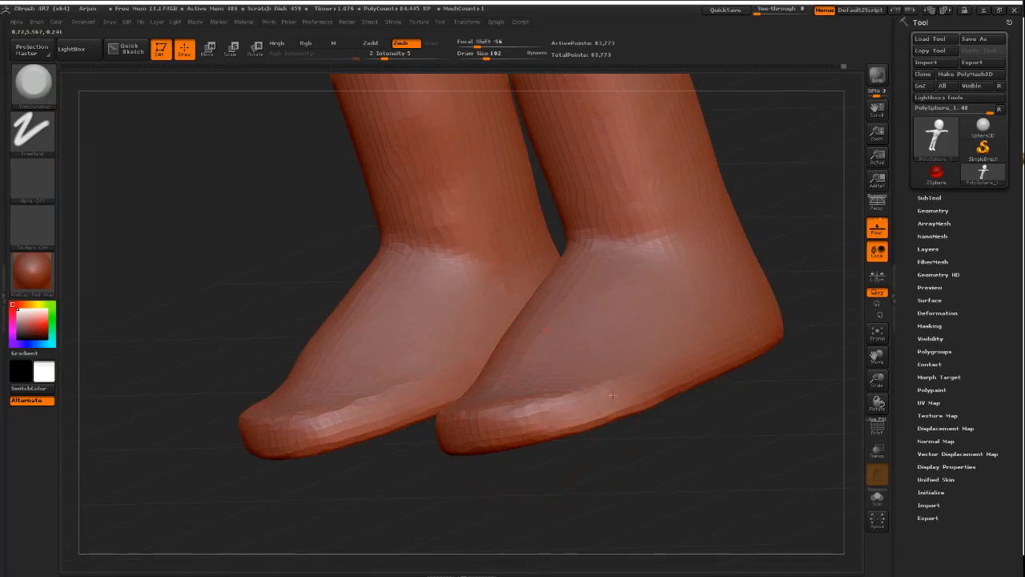
{"action": "left_click_drag", "start_coordinate": [520, 414], "coordinate": [546, 401]}
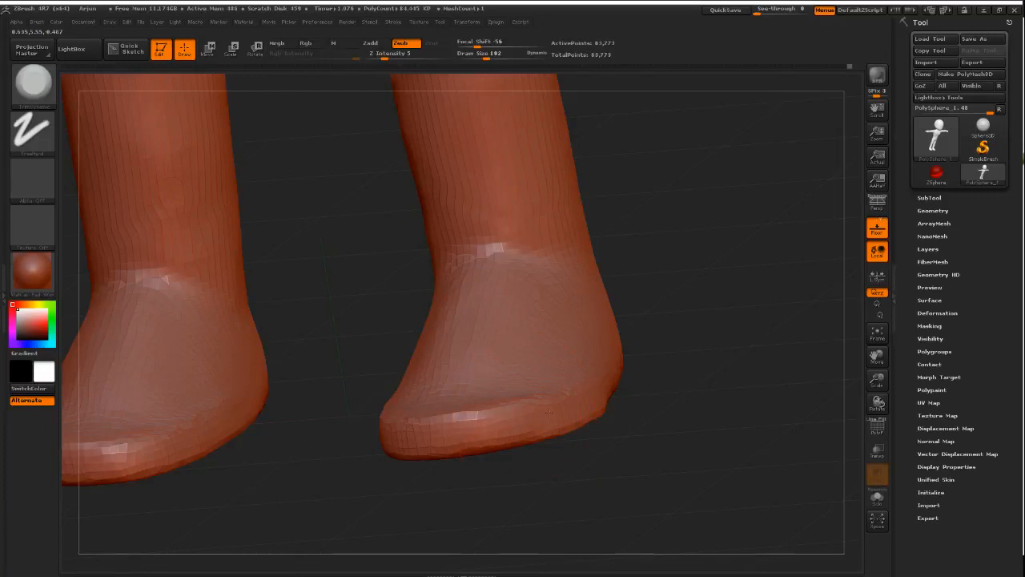
- Flatten the side of the foot above the sole between heel and toes with TrimDynamic, enlarging the draw size to 158
{"action": "right_click_drag", "start_coordinate": [548, 413], "coordinate": [544, 476]}
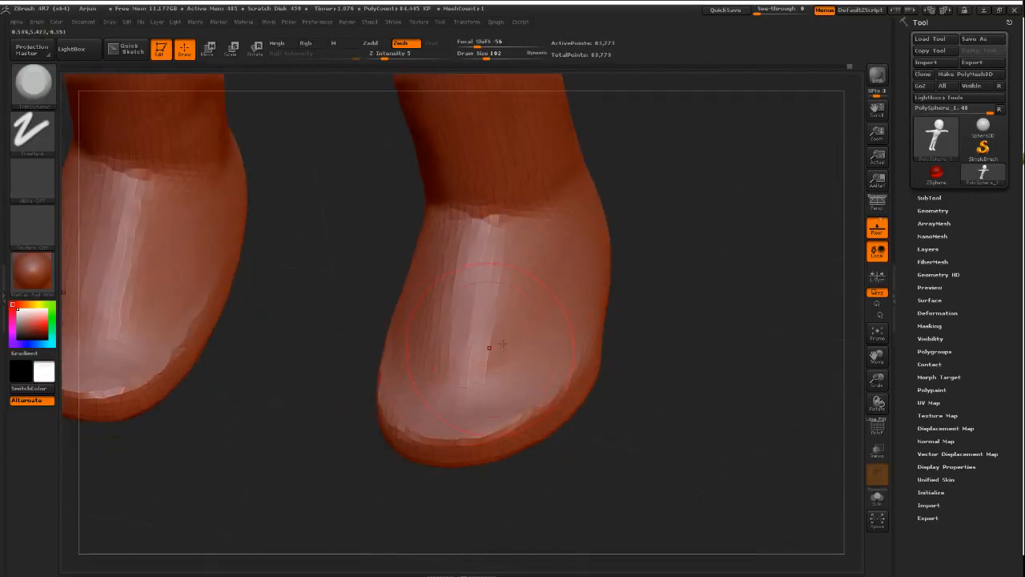
{"action": "right_click_drag", "start_coordinate": [489, 346], "coordinate": [542, 259]}
{"action": "right_click_drag", "start_coordinate": [563, 313], "coordinate": [545, 392]}
{"action": "right_click_drag", "start_coordinate": [629, 377], "coordinate": [679, 255]}
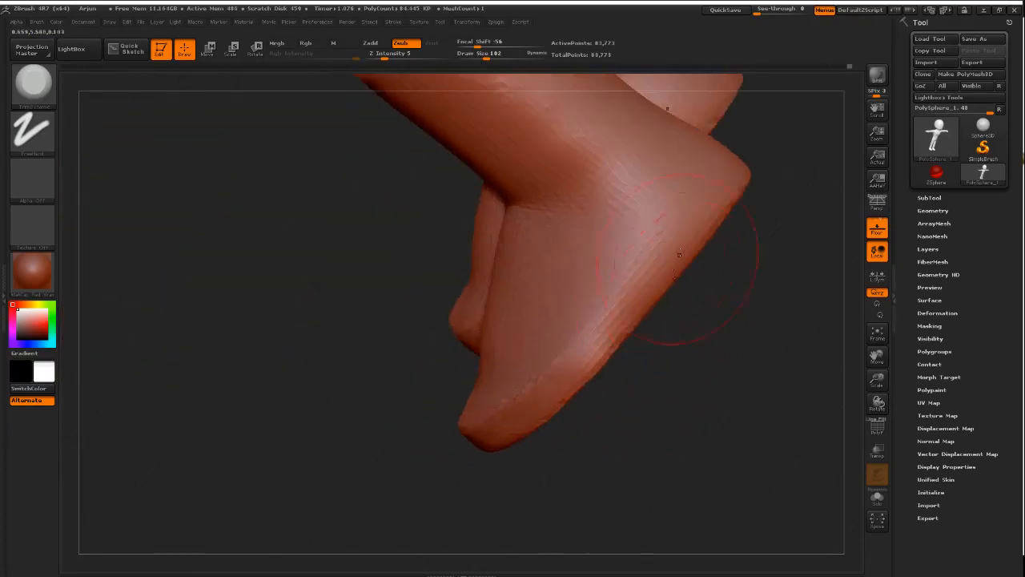
{"action": "left_click_drag", "start_coordinate": [674, 243], "coordinate": [626, 323]}
{"action": "key", "text": "]"}
{"action": "key", "text": "]"}
{"action": "key", "text": "]"}
{"action": "right_click_drag", "start_coordinate": [661, 328], "coordinate": [622, 412], "text": "alt"}
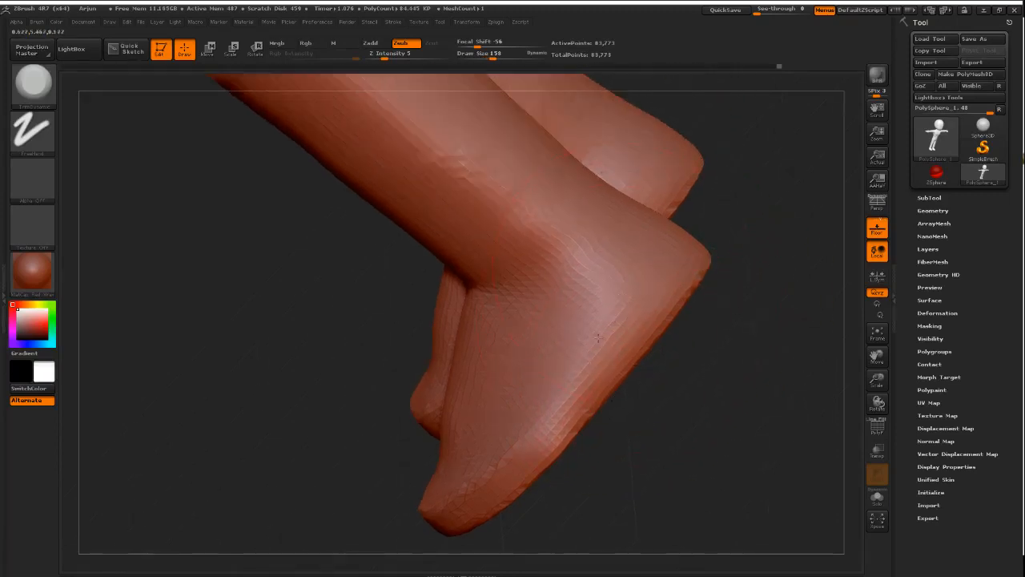
{"action": "left_click_drag", "start_coordinate": [641, 300], "coordinate": [609, 356]}
- Switch to the Dam_Standard brush and carve a crease across the top of the foot behind the toes, redoing the stroke once
{"action": "mouse_move", "coordinate": [644, 331]}
{"action": "right_mouse_down"}
{"action": "mouse_move", "coordinate": [686, 322]}
{"action": "mouse_move", "coordinate": [673, 342]}
{"action": "mouse_move", "coordinate": [698, 354]}
{"action": "right_mouse_up"}
{"action": "key", "text": "b"}
{"action": "left_click", "coordinate": [697, 364]}
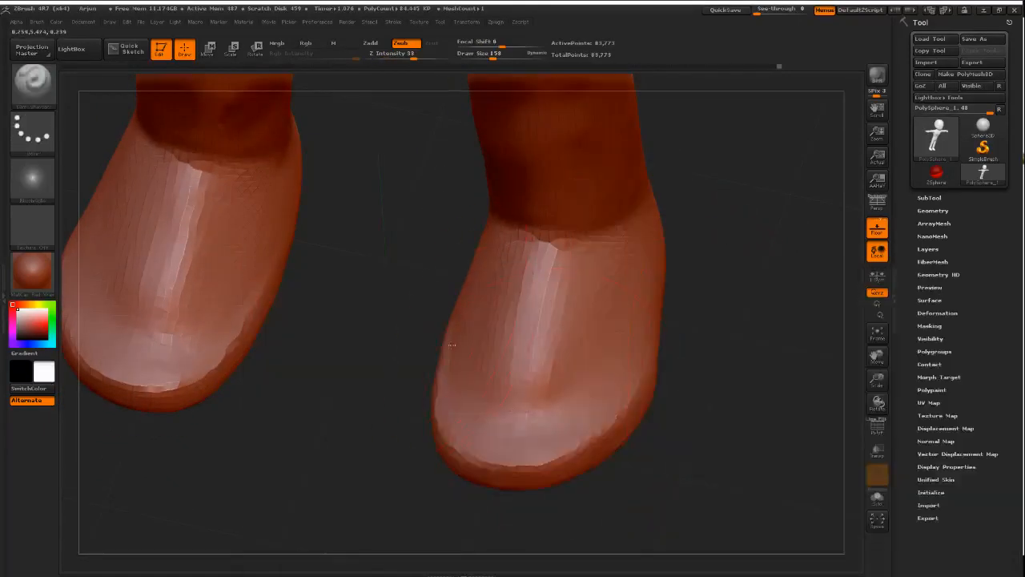
{"action": "left_click_drag", "start_coordinate": [458, 391], "coordinate": [585, 371]}
{"action": "key", "text": "ctrl+z"}
{"action": "left_click_drag", "start_coordinate": [459, 397], "coordinate": [528, 402]}
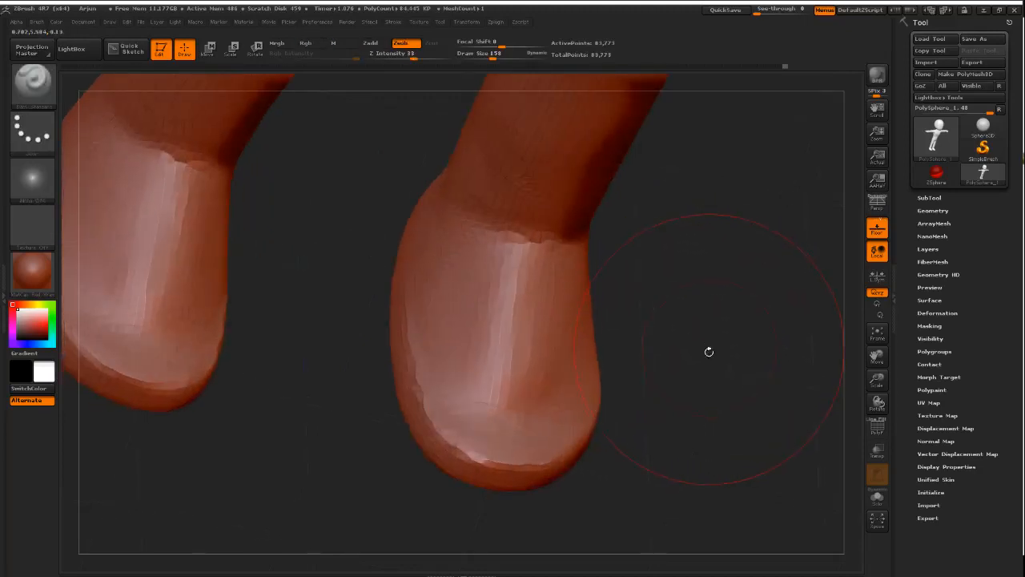
- Compare the whole figure from the front with the full arjuna.png character sheet in Photos, and return to ZBrush with the model framed
{"action": "left_click_drag", "start_coordinate": [710, 348], "coordinate": [721, 368]}
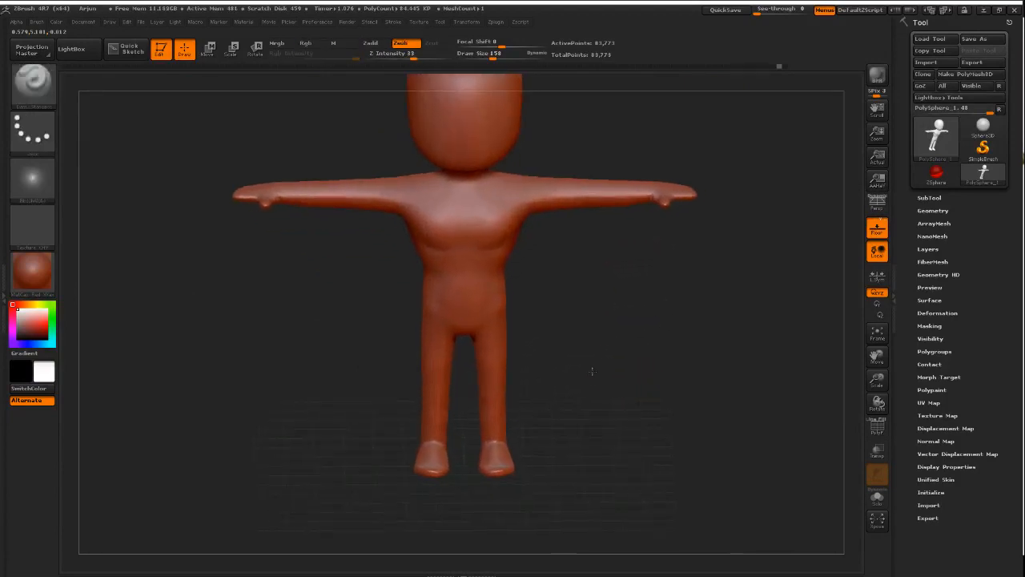
{"action": "mouse_move", "coordinate": [649, 376]}
{"action": "left_mouse_down"}
{"action": "mouse_move", "coordinate": [591, 407]}
{"action": "mouse_move", "coordinate": [596, 417]}
{"action": "left_mouse_up"}
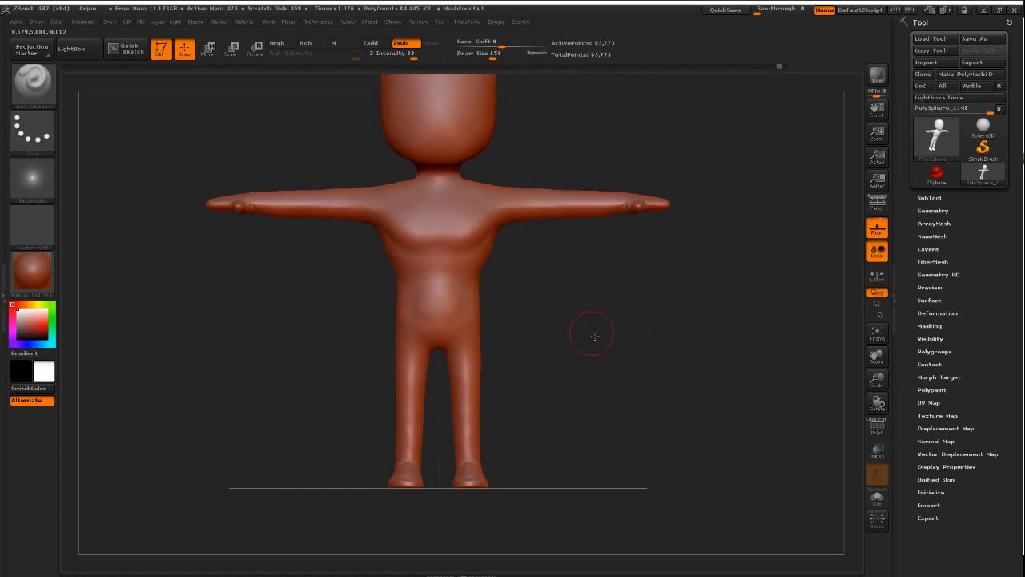
{"action": "left_click_drag", "start_coordinate": [592, 336], "coordinate": [615, 348]}
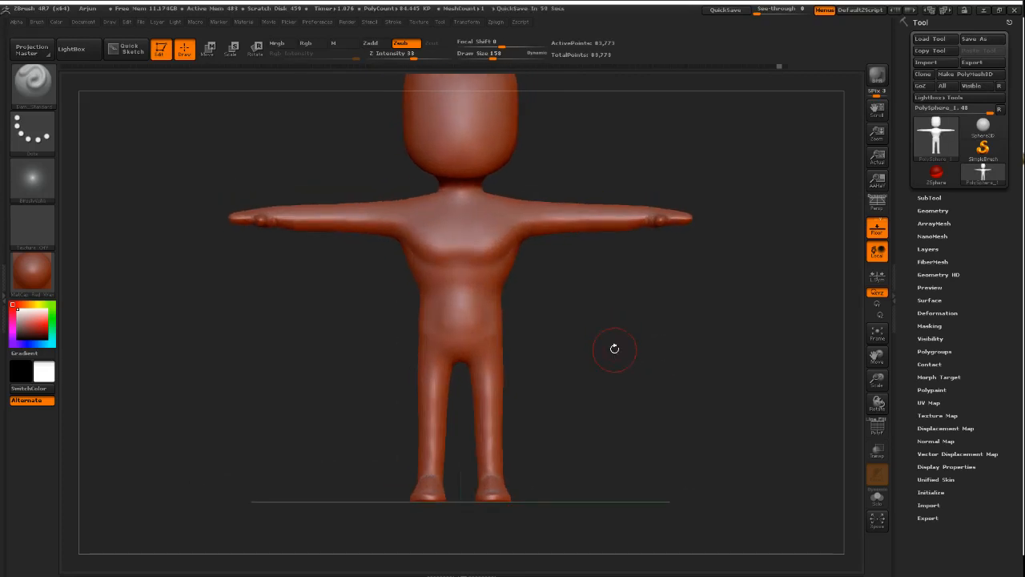
{"action": "key", "text": "alt+Tab"}
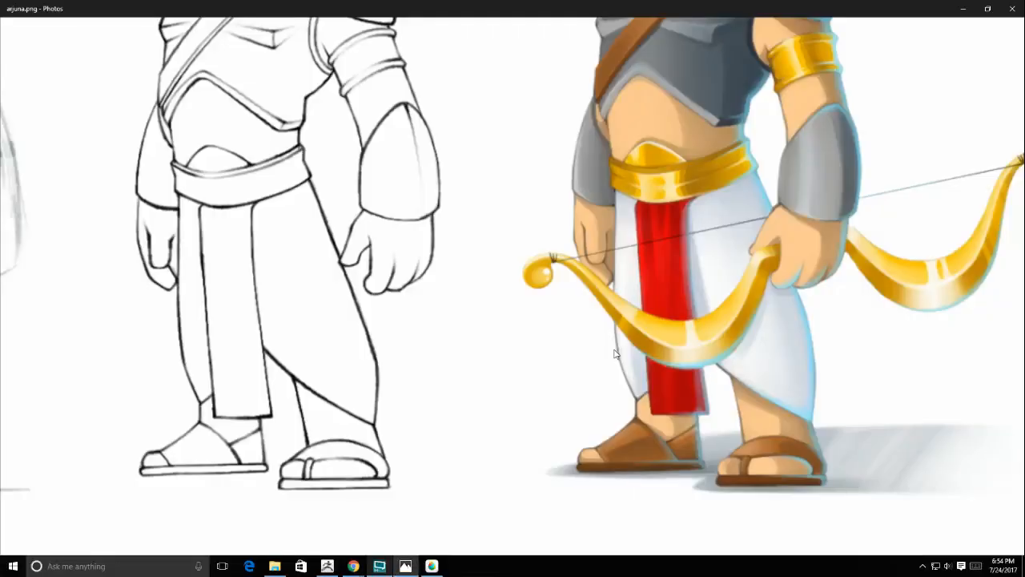
{"action": "double_click", "coordinate": [615, 354]}
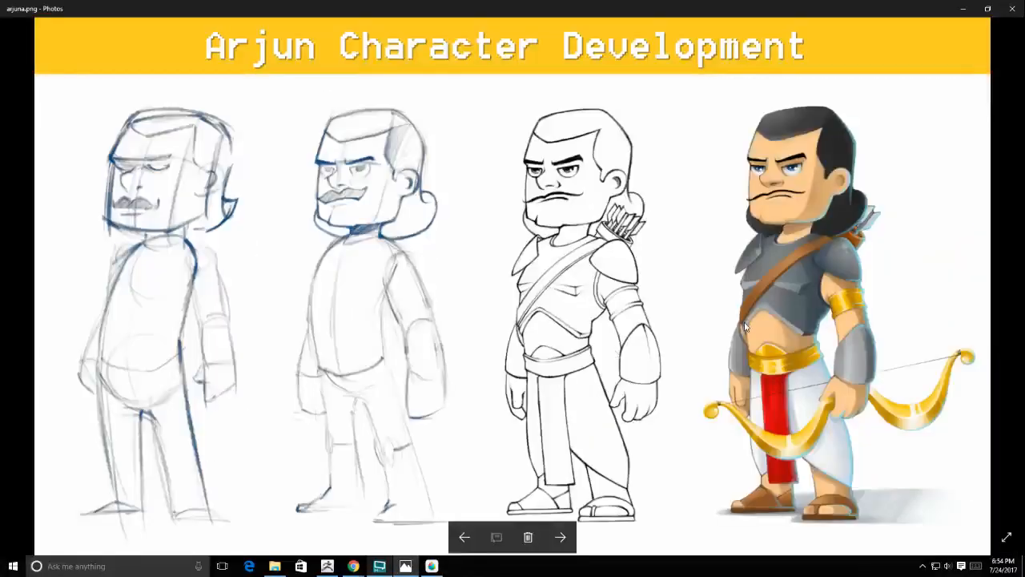
{"action": "key", "text": "alt+Tab"}
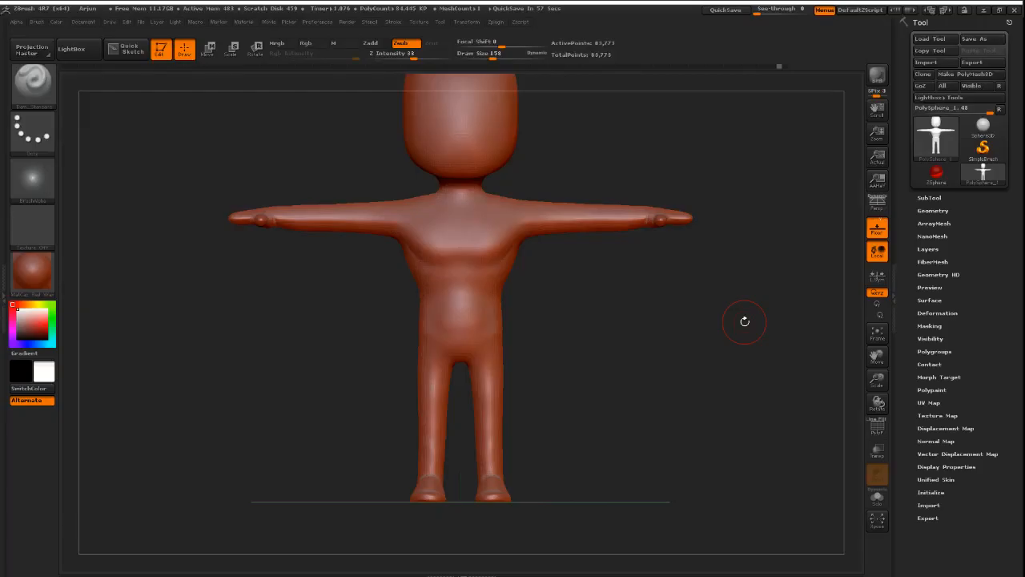
{"action": "key", "text": "f"}
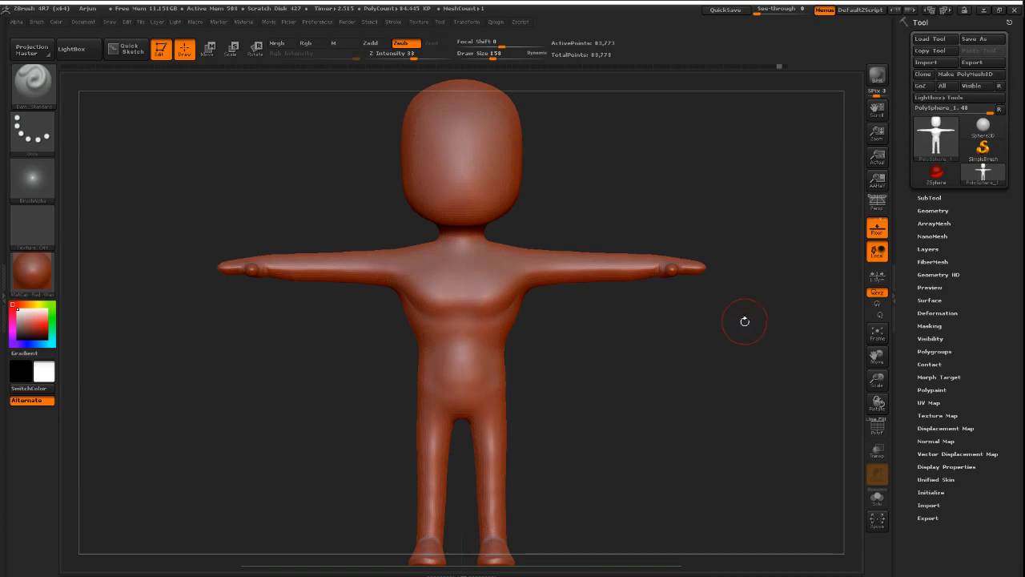
{"action": "key", "text": "alt+Tab"}
{"action": "key", "text": "alt+Tab"}
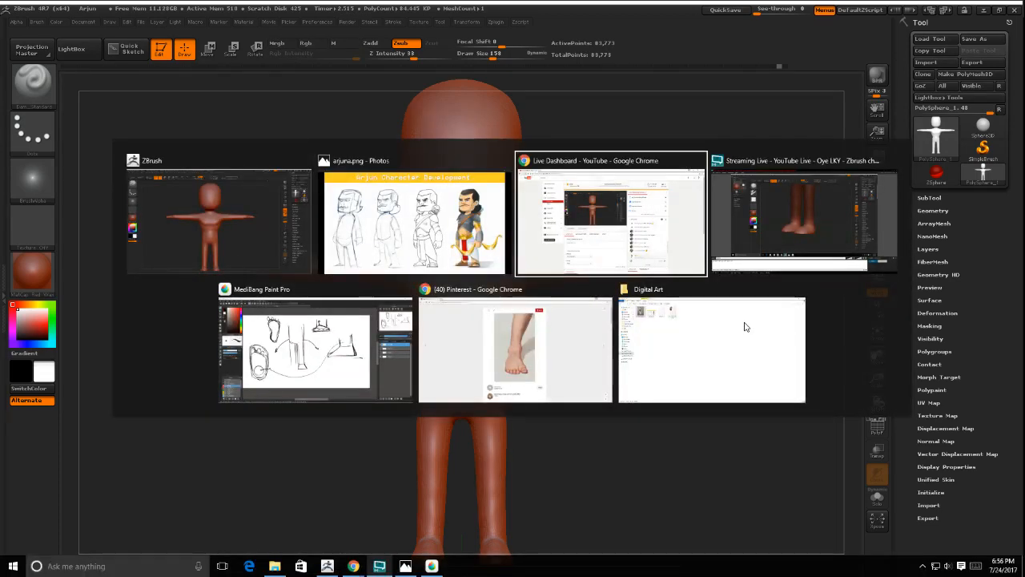
{"action": "key", "text": "alt+Tab"}
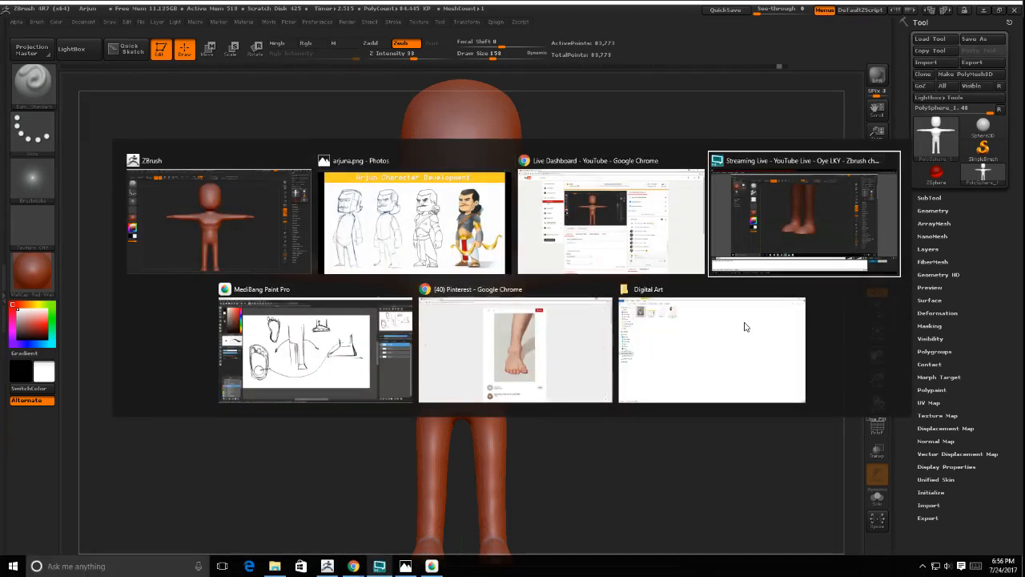
{"action": "key", "text": "Escape"}
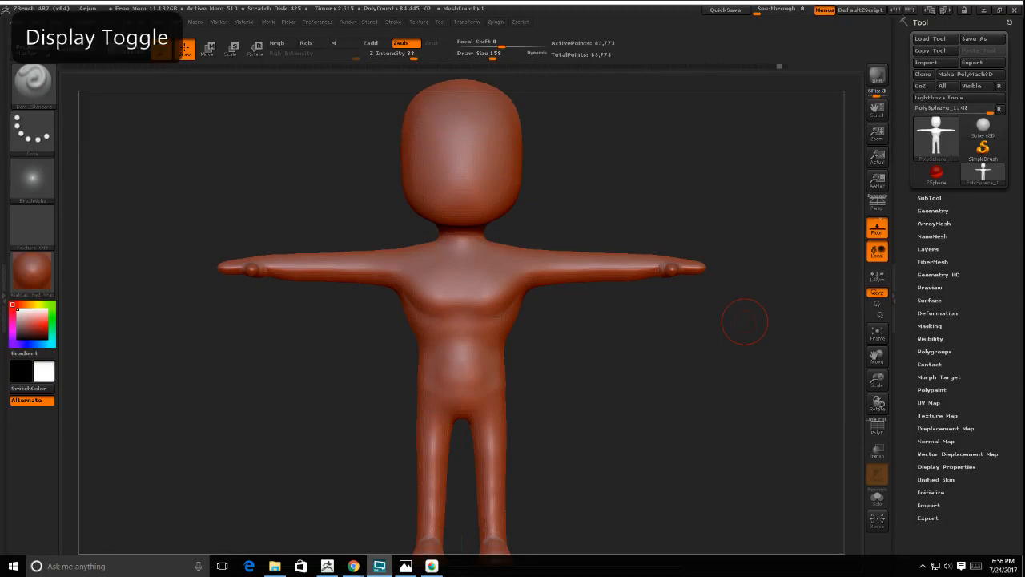